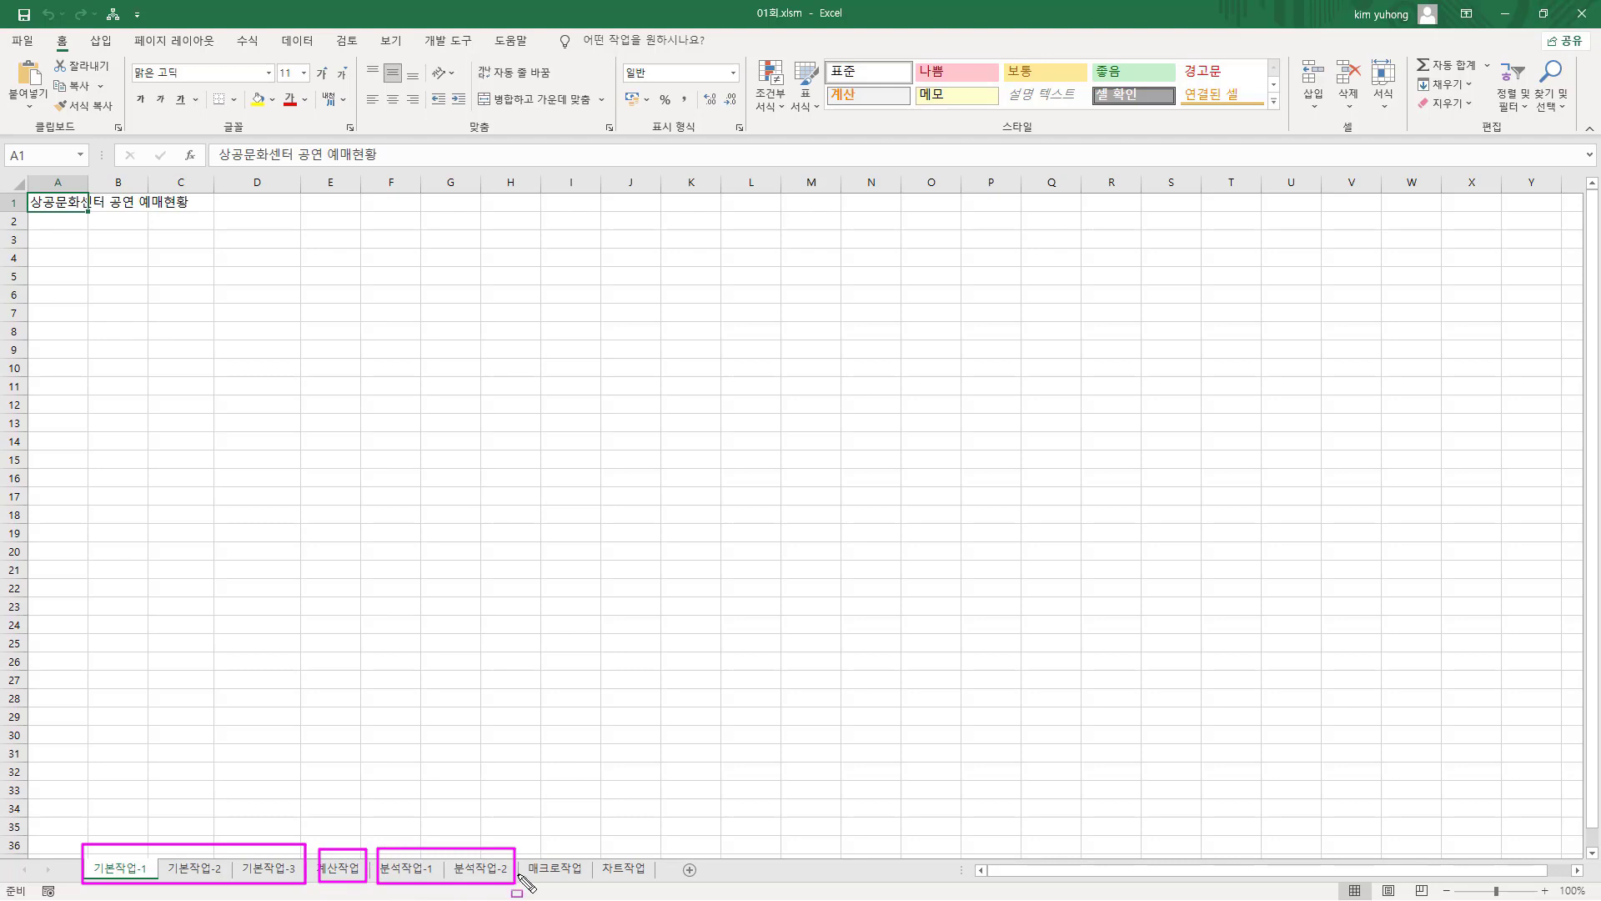
{"action": "mouse_move", "coordinate": [522, 851]}
{"action": "left_mouse_down"}
{"action": "mouse_move", "coordinate": [584, 883]}
{"action": "mouse_move", "coordinate": [652, 882]}
{"action": "left_mouse_up"}
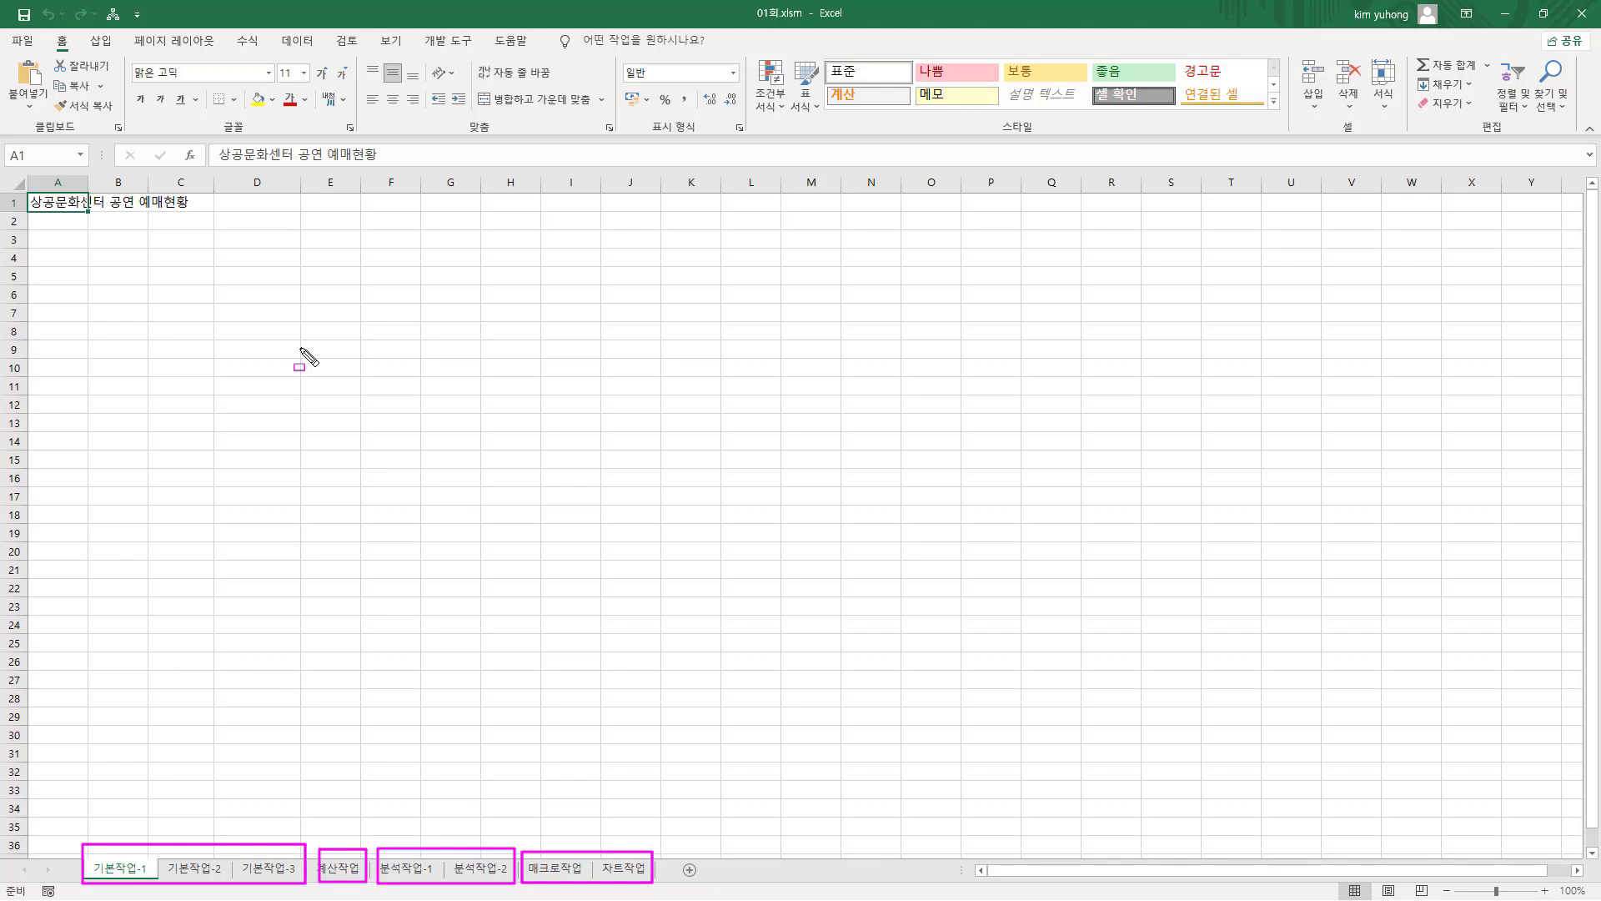
{"action": "key", "text": "Escape"}
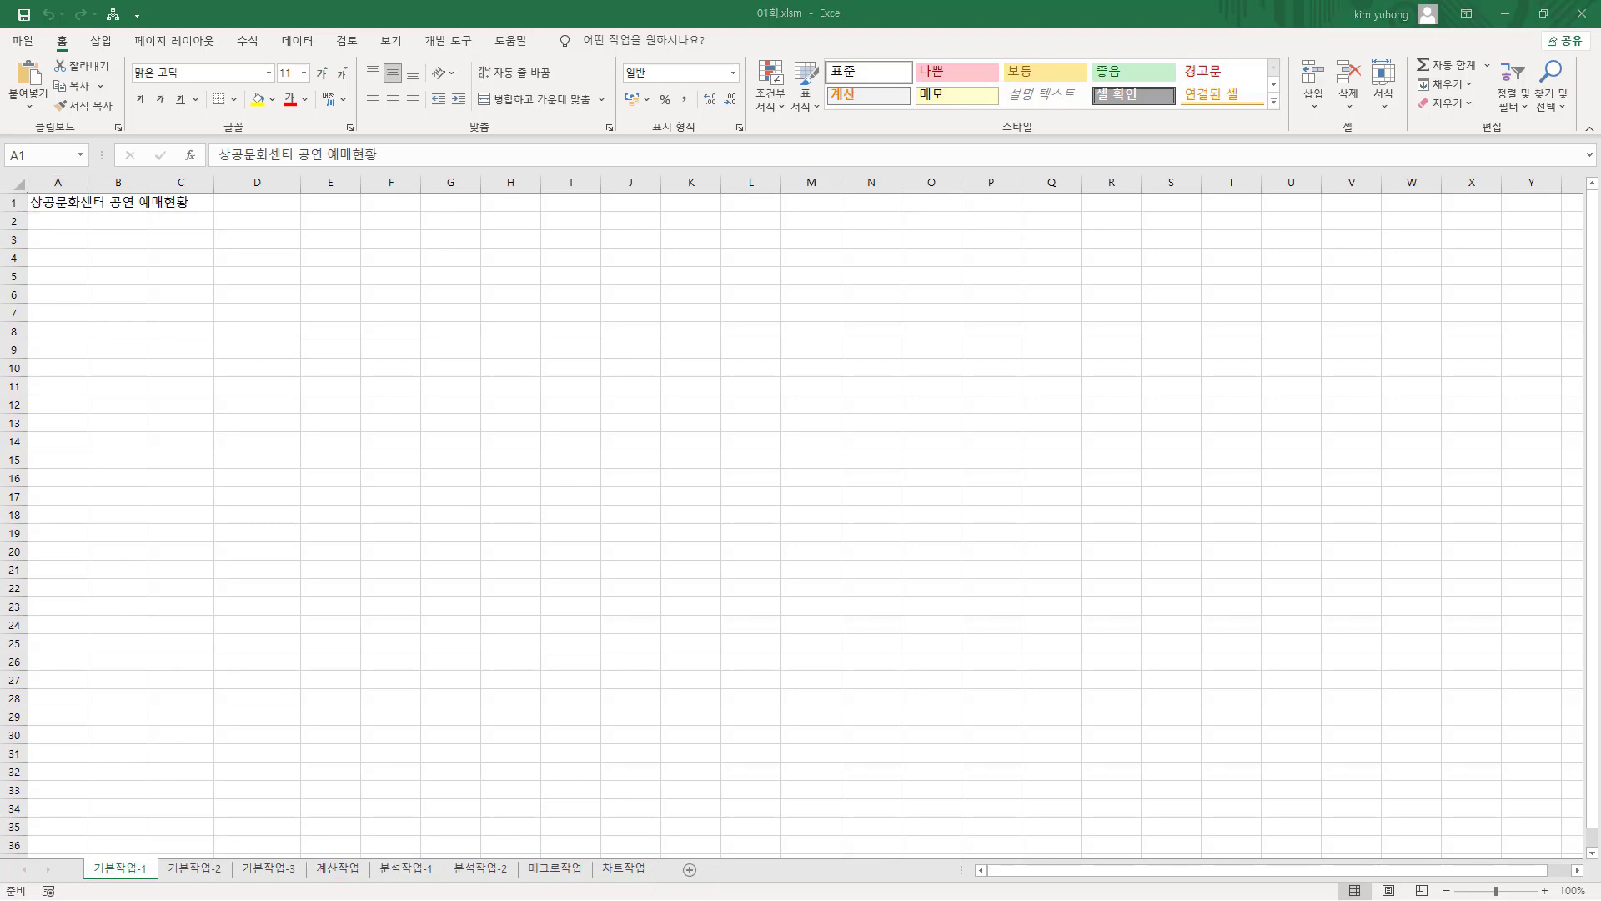
{"action": "key", "text": "alt+Tab"}
{"action": "mouse_move", "coordinate": [192, 35]}
{"action": "left_mouse_down"}
{"action": "mouse_move", "coordinate": [299, 90]}
{"action": "mouse_move", "coordinate": [1026, 84]}
{"action": "left_mouse_up"}
{"action": "left_click_drag", "start_coordinate": [921, 98], "coordinate": [1076, 98]}
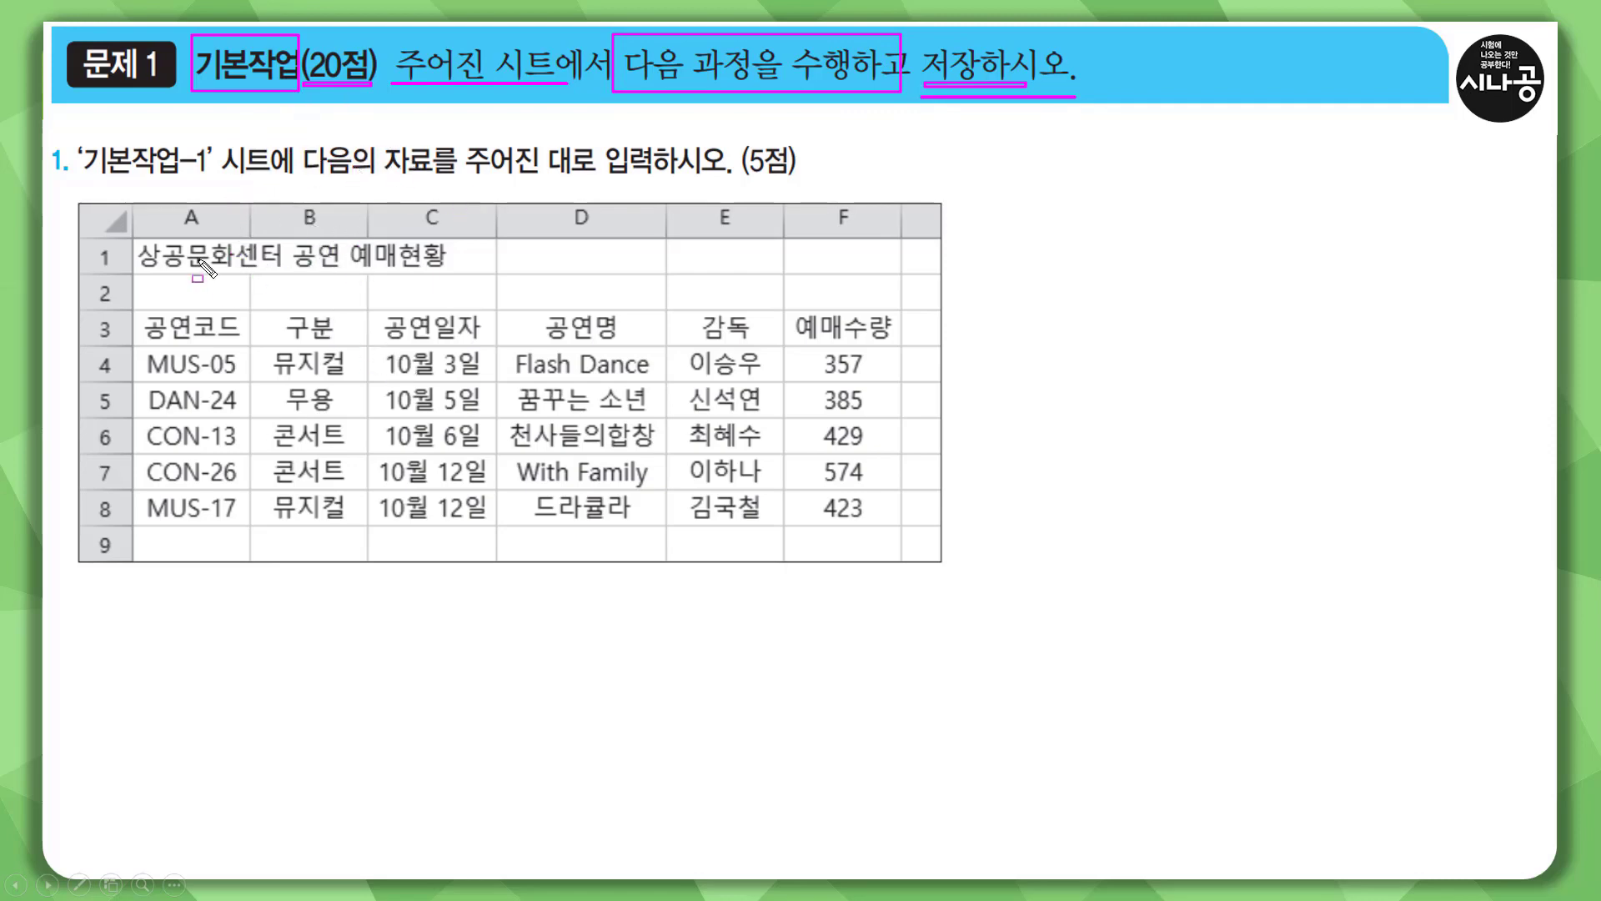
{"action": "mouse_move", "coordinate": [79, 179]}
{"action": "left_mouse_down"}
{"action": "mouse_move", "coordinate": [464, 185]}
{"action": "mouse_move", "coordinate": [594, 137]}
{"action": "mouse_move", "coordinate": [659, 185]}
{"action": "left_mouse_up"}
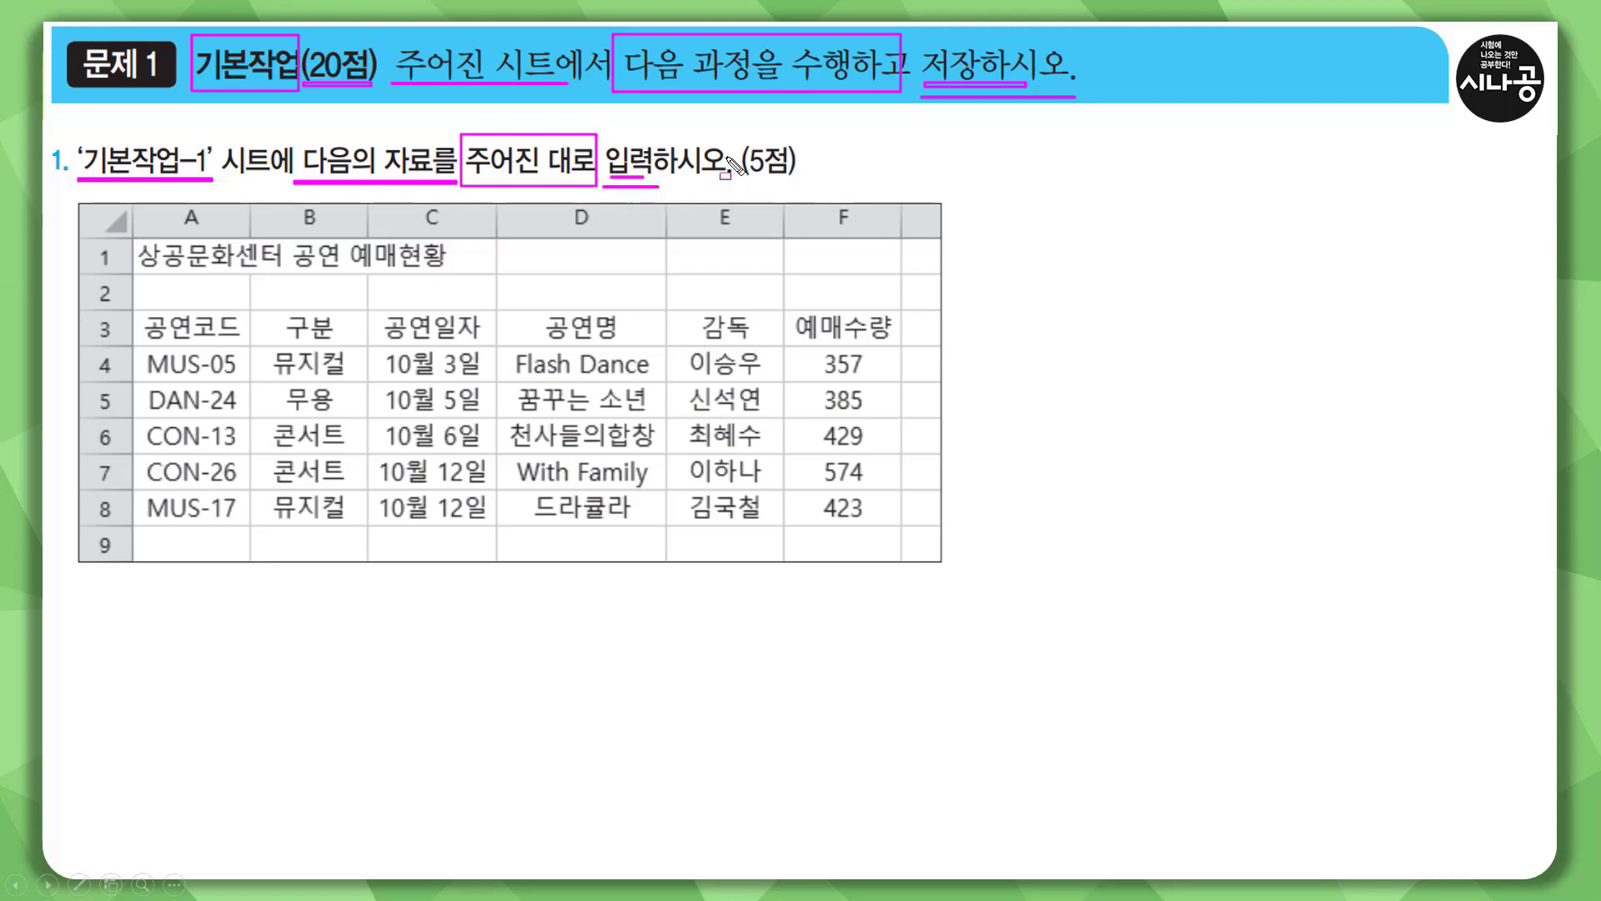
{"action": "left_click_drag", "start_coordinate": [738, 139], "coordinate": [806, 137]}
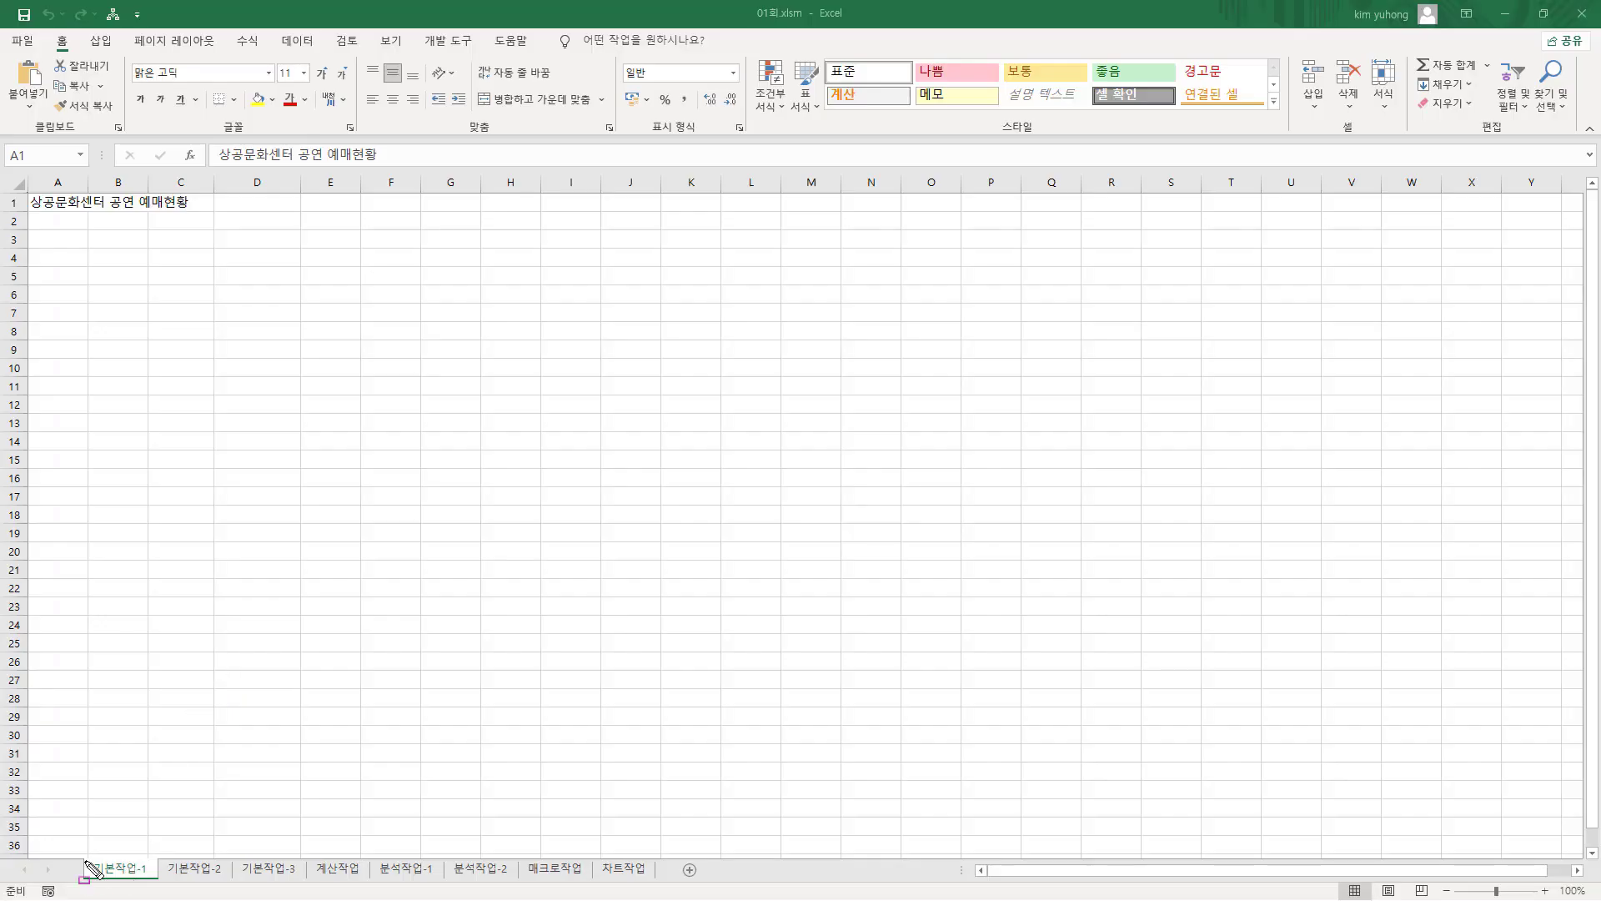
{"action": "left_click_drag", "start_coordinate": [84, 860], "coordinate": [154, 882]}
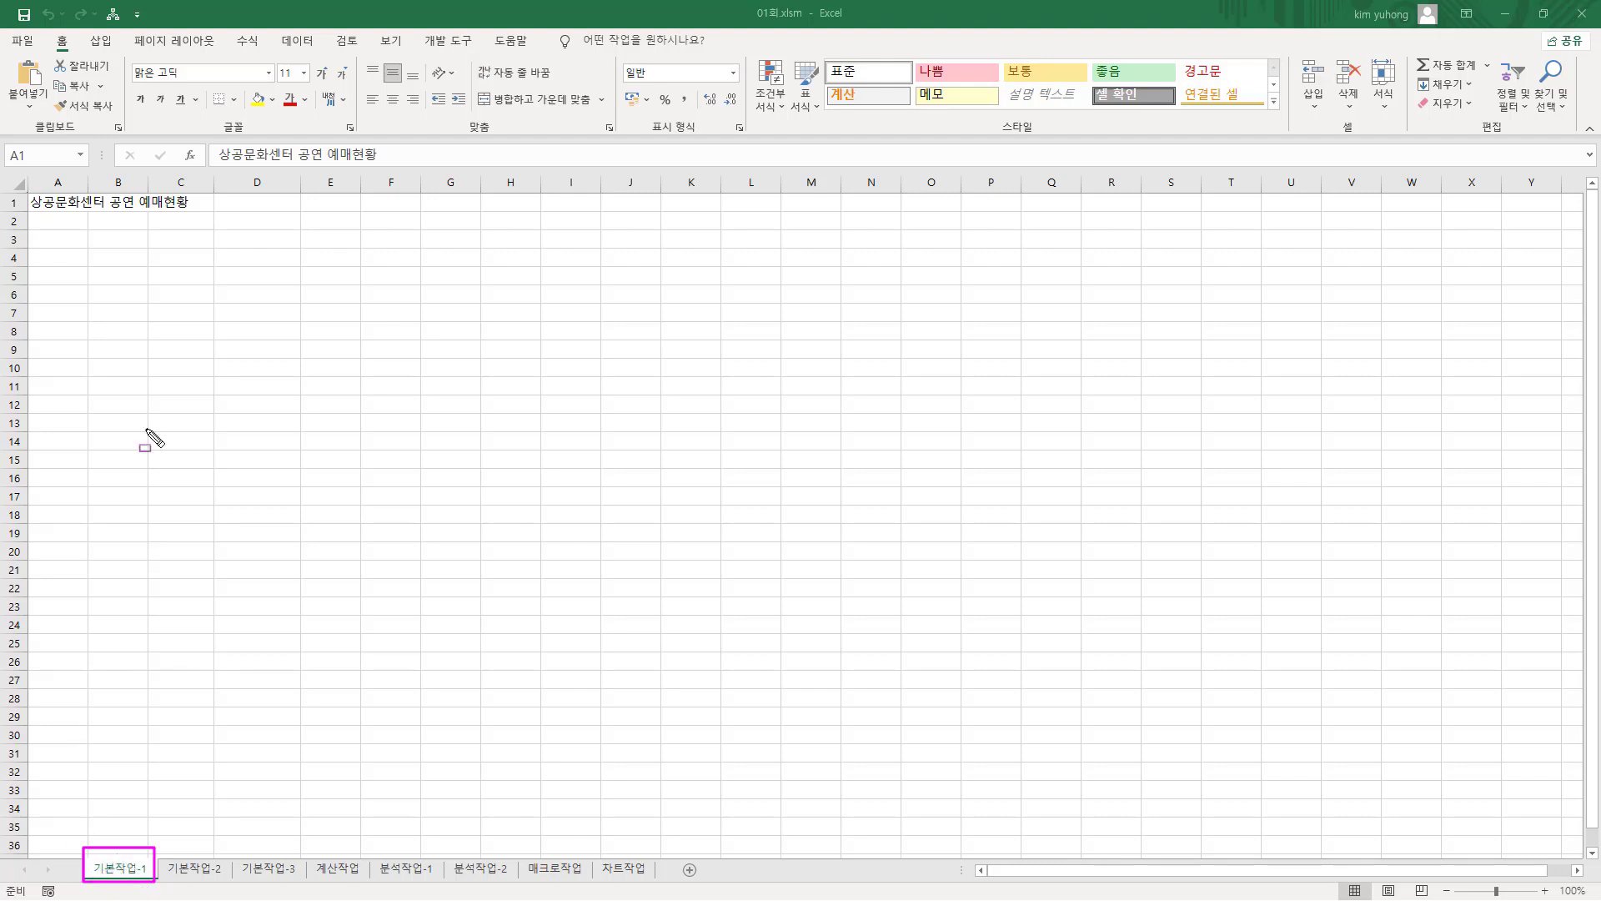
{"action": "mouse_move", "coordinate": [26, 214]}
{"action": "left_mouse_down"}
{"action": "mouse_move", "coordinate": [189, 216]}
{"action": "mouse_move", "coordinate": [191, 190]}
{"action": "left_mouse_up"}
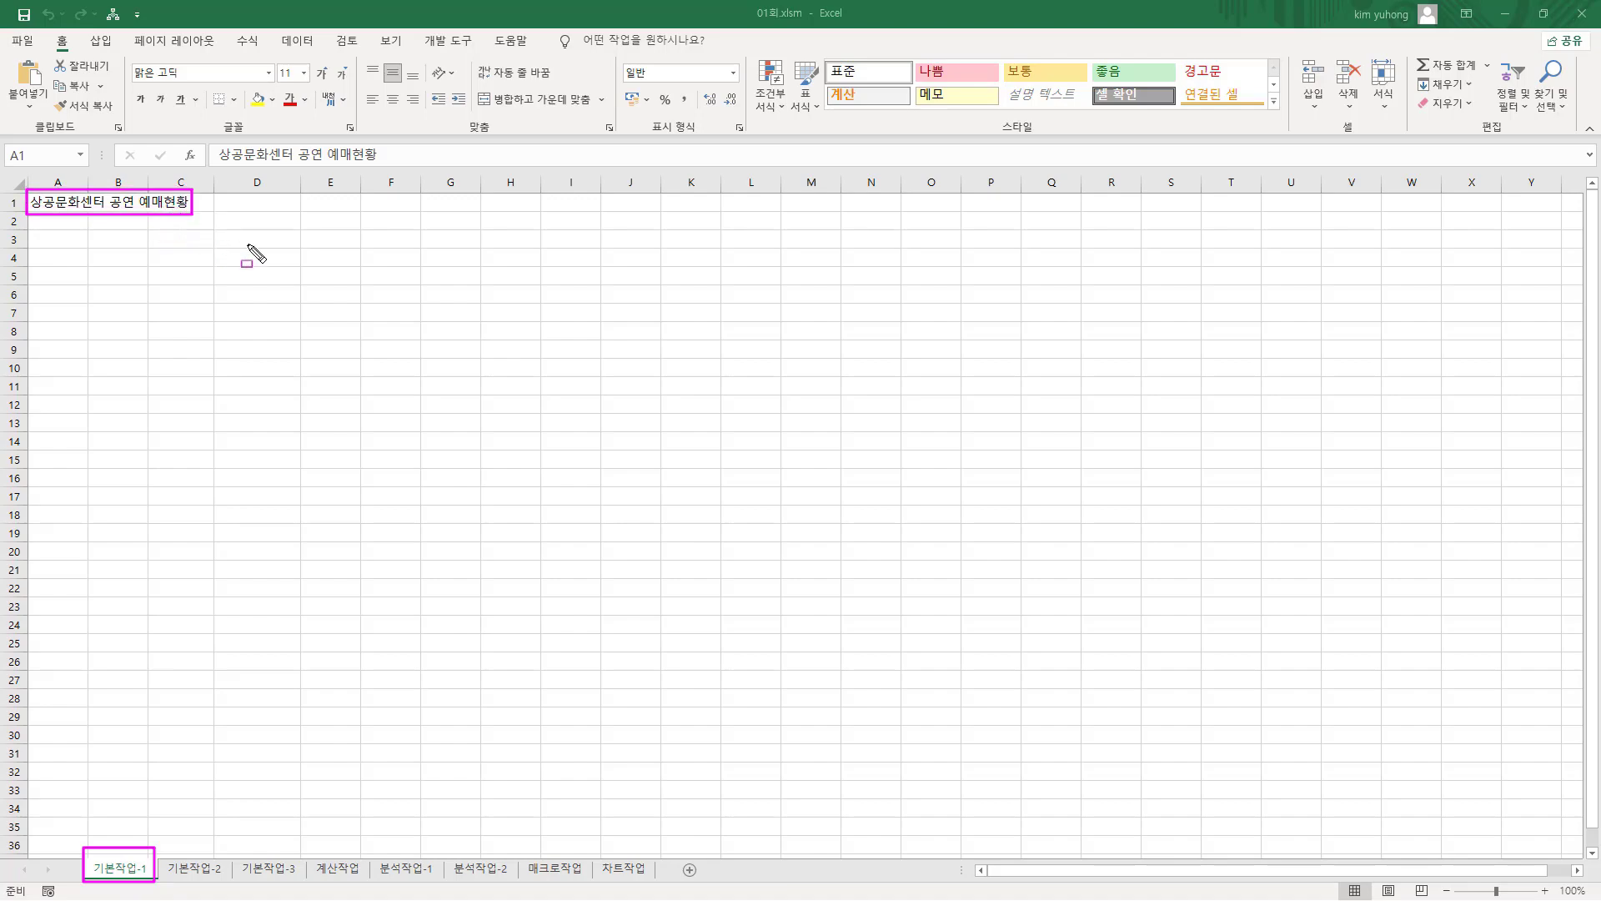
{"action": "key", "text": "Escape"}
{"action": "scroll", "coordinate": [180, 258], "scroll_direction": "up", "scroll_amount": 1}
{"action": "scroll", "coordinate": [182, 260], "scroll_direction": "up", "scroll_amount": 3}
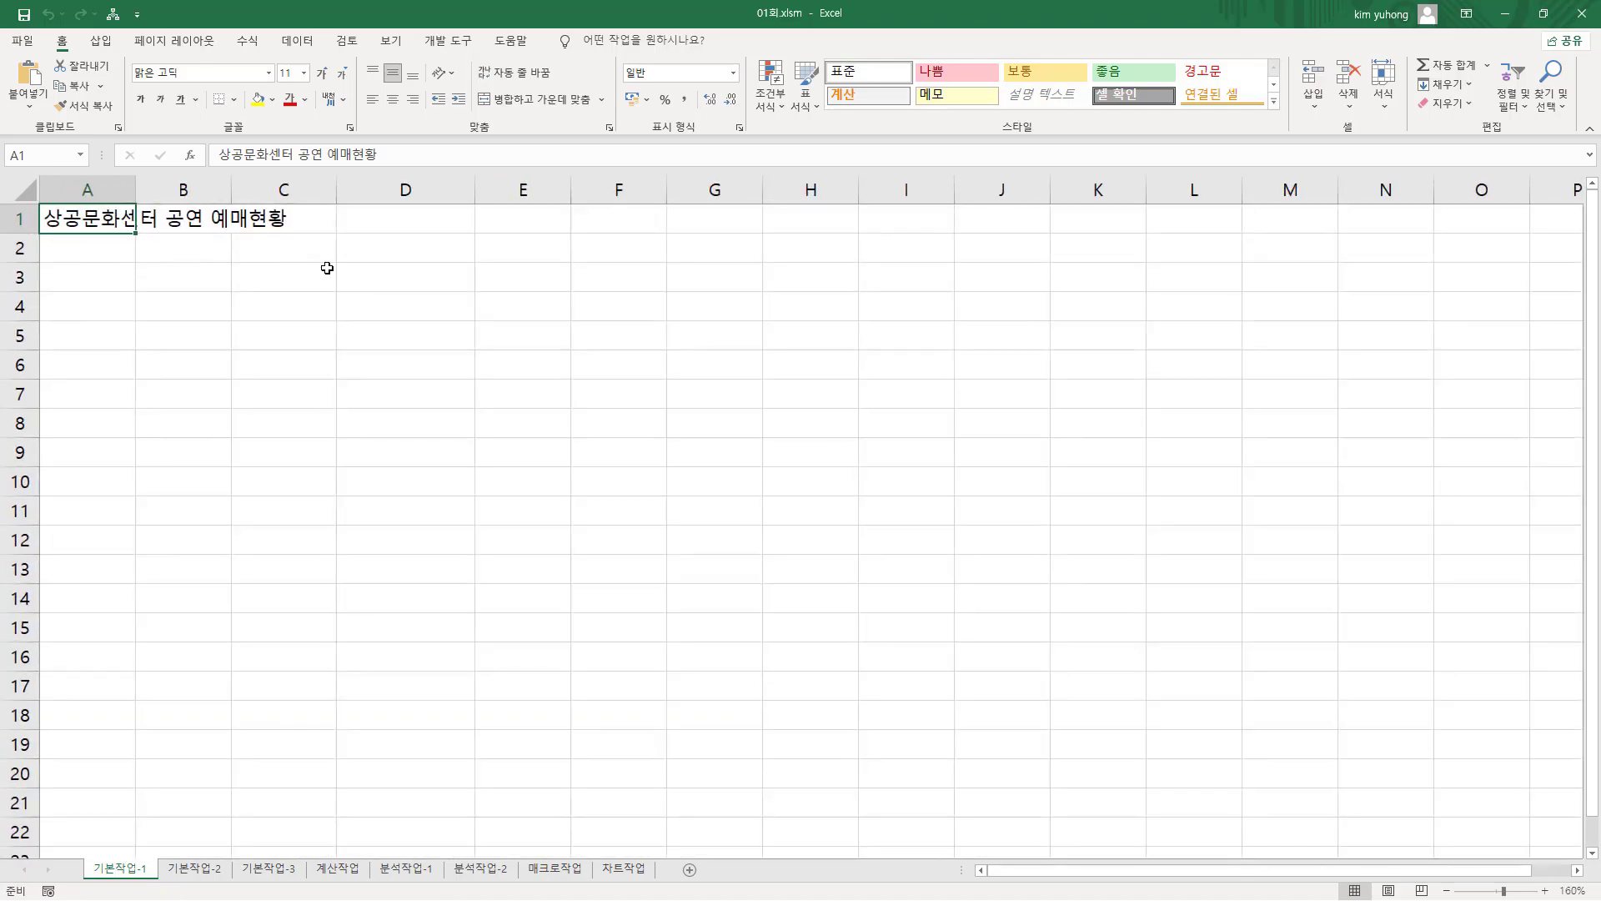
{"action": "left_click", "coordinate": [766, 278]}
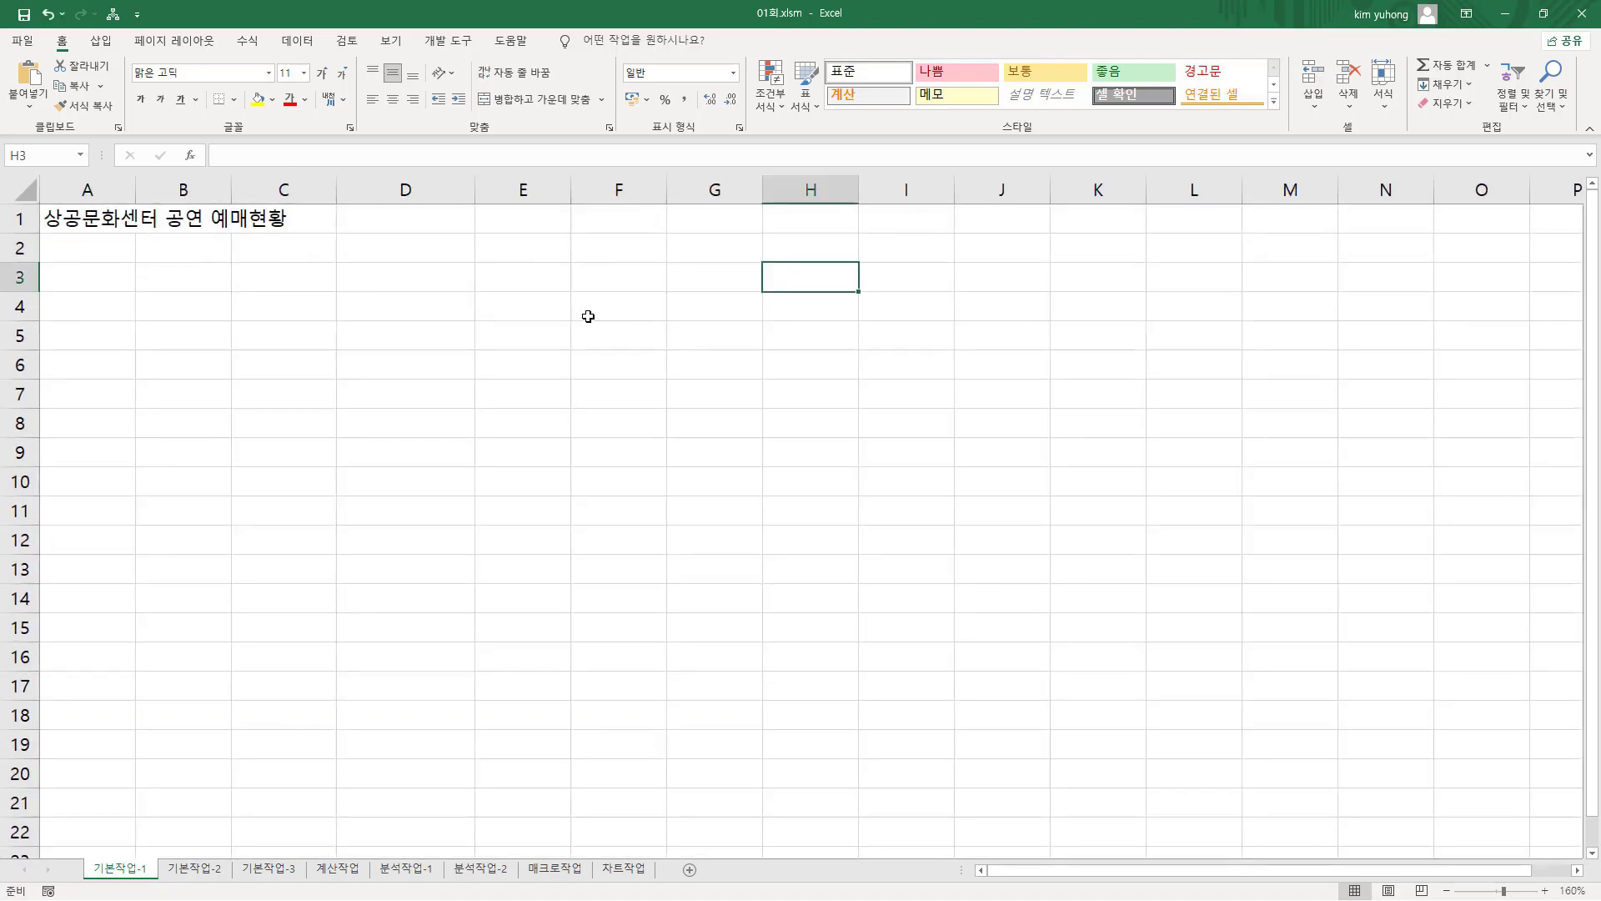
{"action": "left_click", "coordinate": [621, 655]}
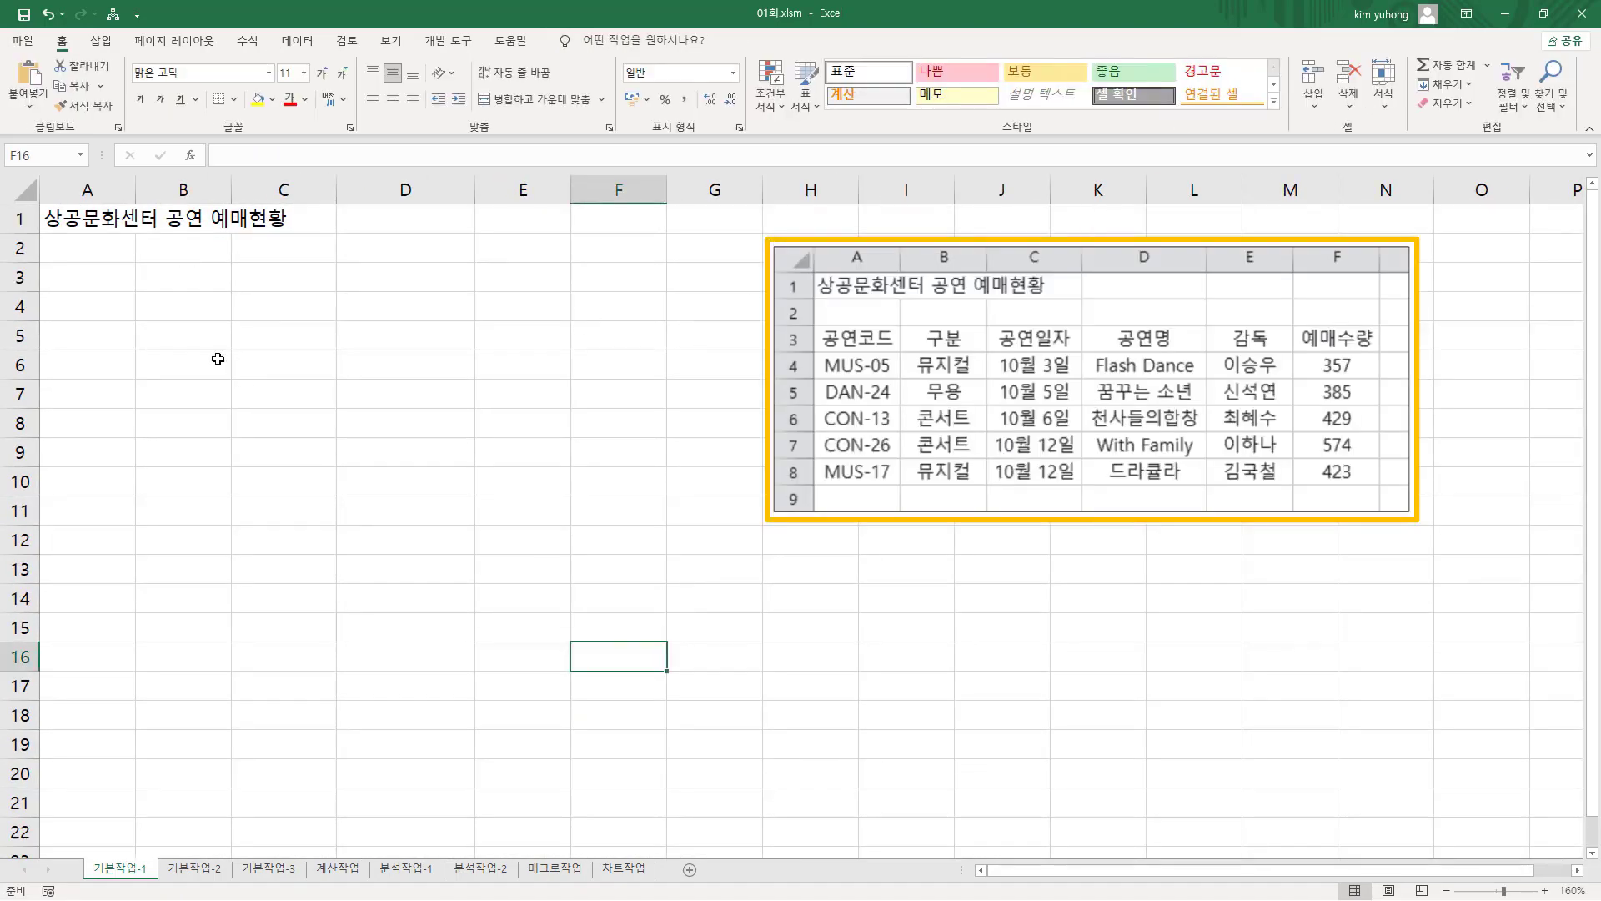
{"action": "left_click_drag", "start_coordinate": [733, 220], "coordinate": [1460, 551]}
{"action": "left_click_drag", "start_coordinate": [816, 326], "coordinate": [1382, 492]}
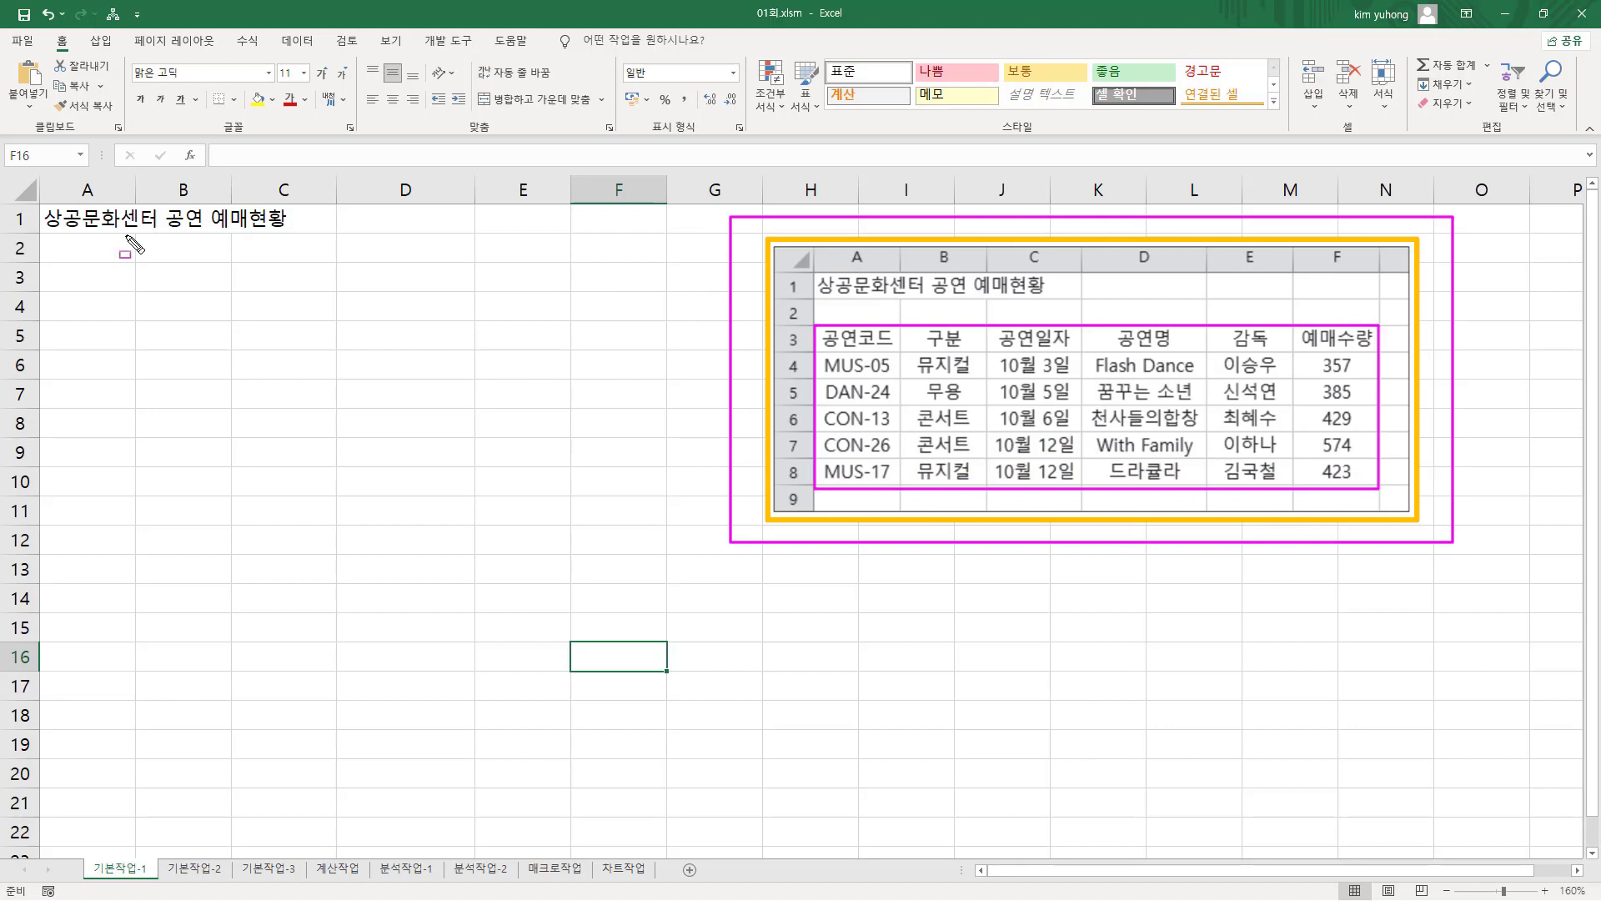
{"action": "left_click_drag", "start_coordinate": [40, 234], "coordinate": [135, 202]}
{"action": "mouse_move", "coordinate": [817, 273]}
{"action": "left_mouse_down"}
{"action": "mouse_move", "coordinate": [902, 301]}
{"action": "mouse_move", "coordinate": [897, 379]}
{"action": "mouse_move", "coordinate": [897, 349]}
{"action": "mouse_move", "coordinate": [1191, 421]}
{"action": "mouse_move", "coordinate": [1409, 508]}
{"action": "mouse_move", "coordinate": [1387, 485]}
{"action": "left_mouse_up"}
{"action": "key", "text": "Escape"}
{"action": "key", "text": "ctrl+2"}
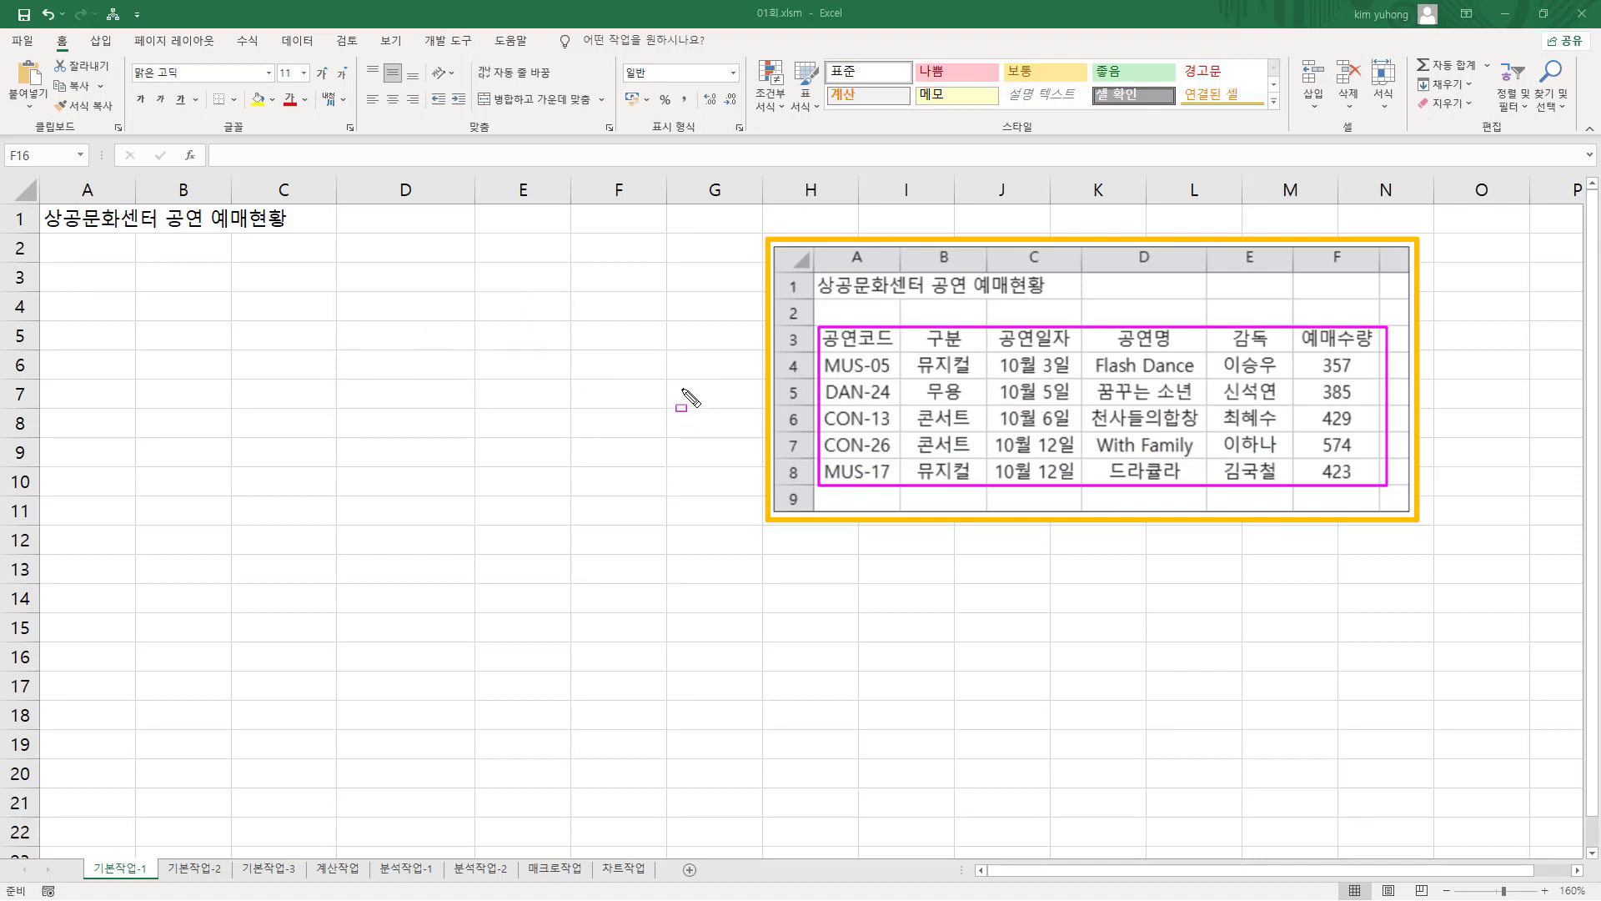
{"action": "key", "text": "Escape"}
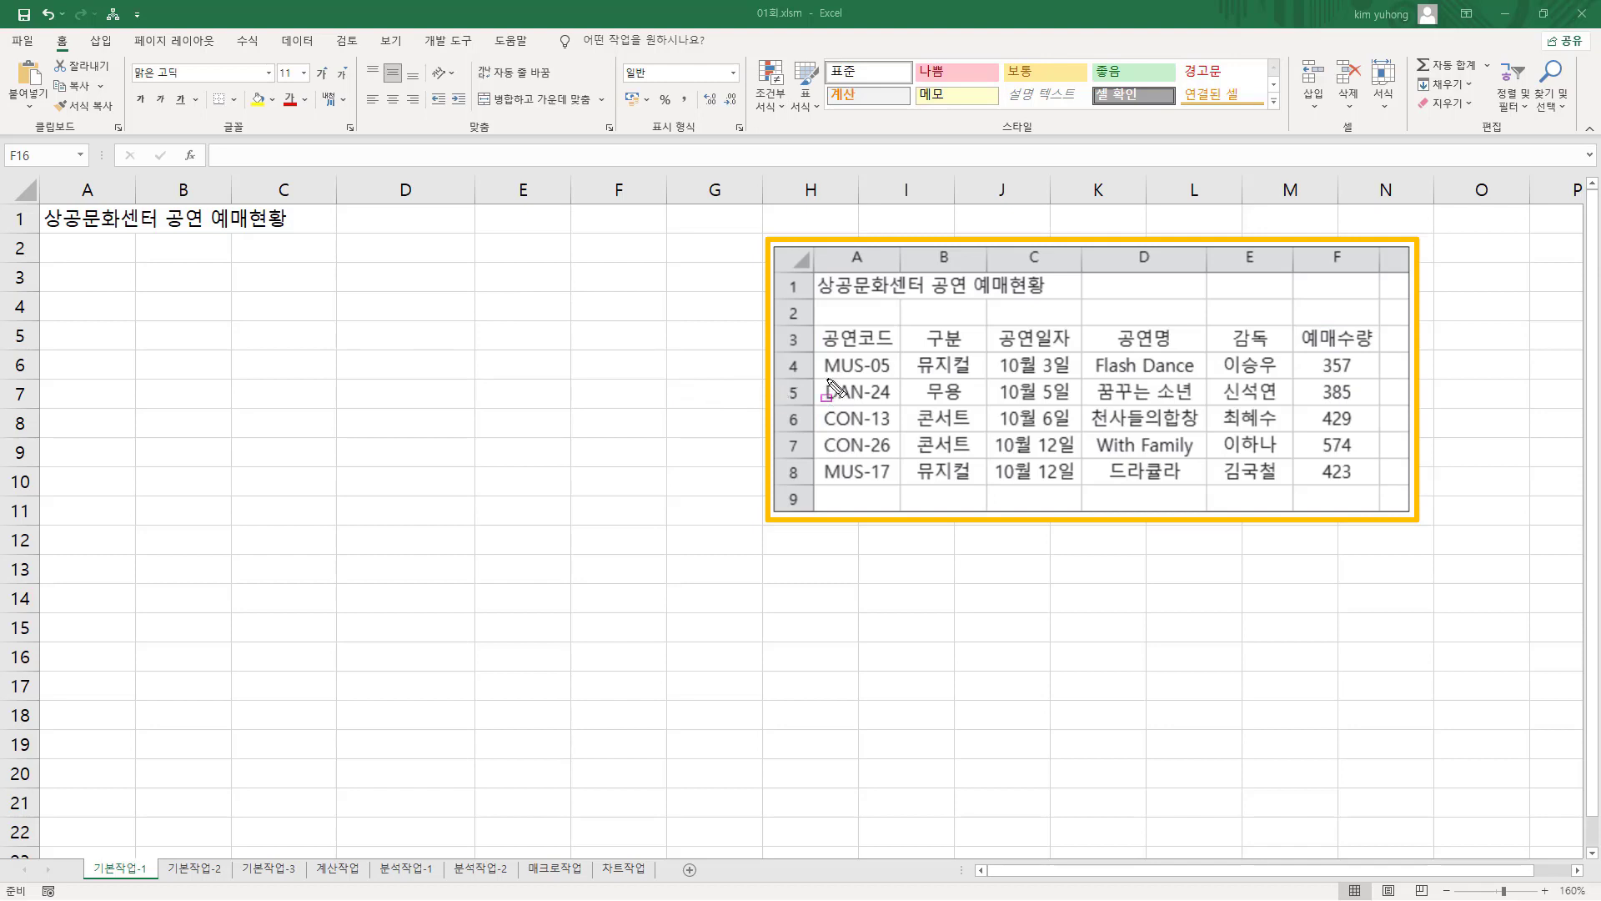
{"action": "mouse_move", "coordinate": [823, 352]}
{"action": "left_mouse_down"}
{"action": "mouse_move", "coordinate": [834, 431]}
{"action": "mouse_move", "coordinate": [869, 487]}
{"action": "left_mouse_up"}
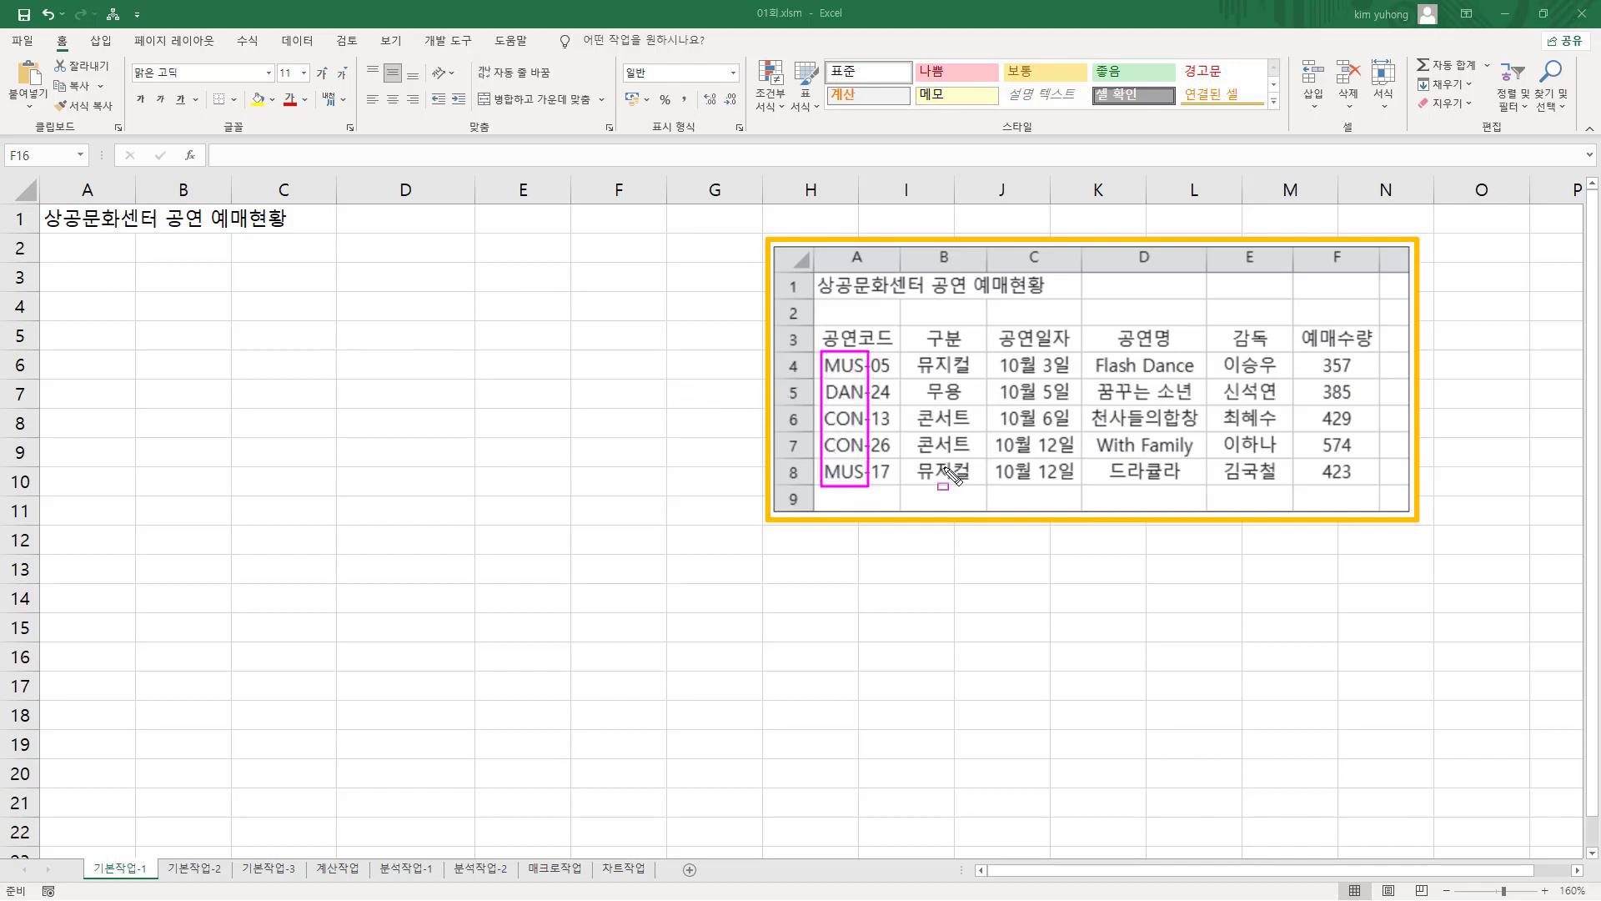
{"action": "left_click_drag", "start_coordinate": [1094, 351], "coordinate": [1202, 379]}
{"action": "mouse_move", "coordinate": [1087, 427]}
{"action": "left_mouse_down"}
{"action": "mouse_move", "coordinate": [1112, 447]}
{"action": "mouse_move", "coordinate": [1214, 459]}
{"action": "left_mouse_up"}
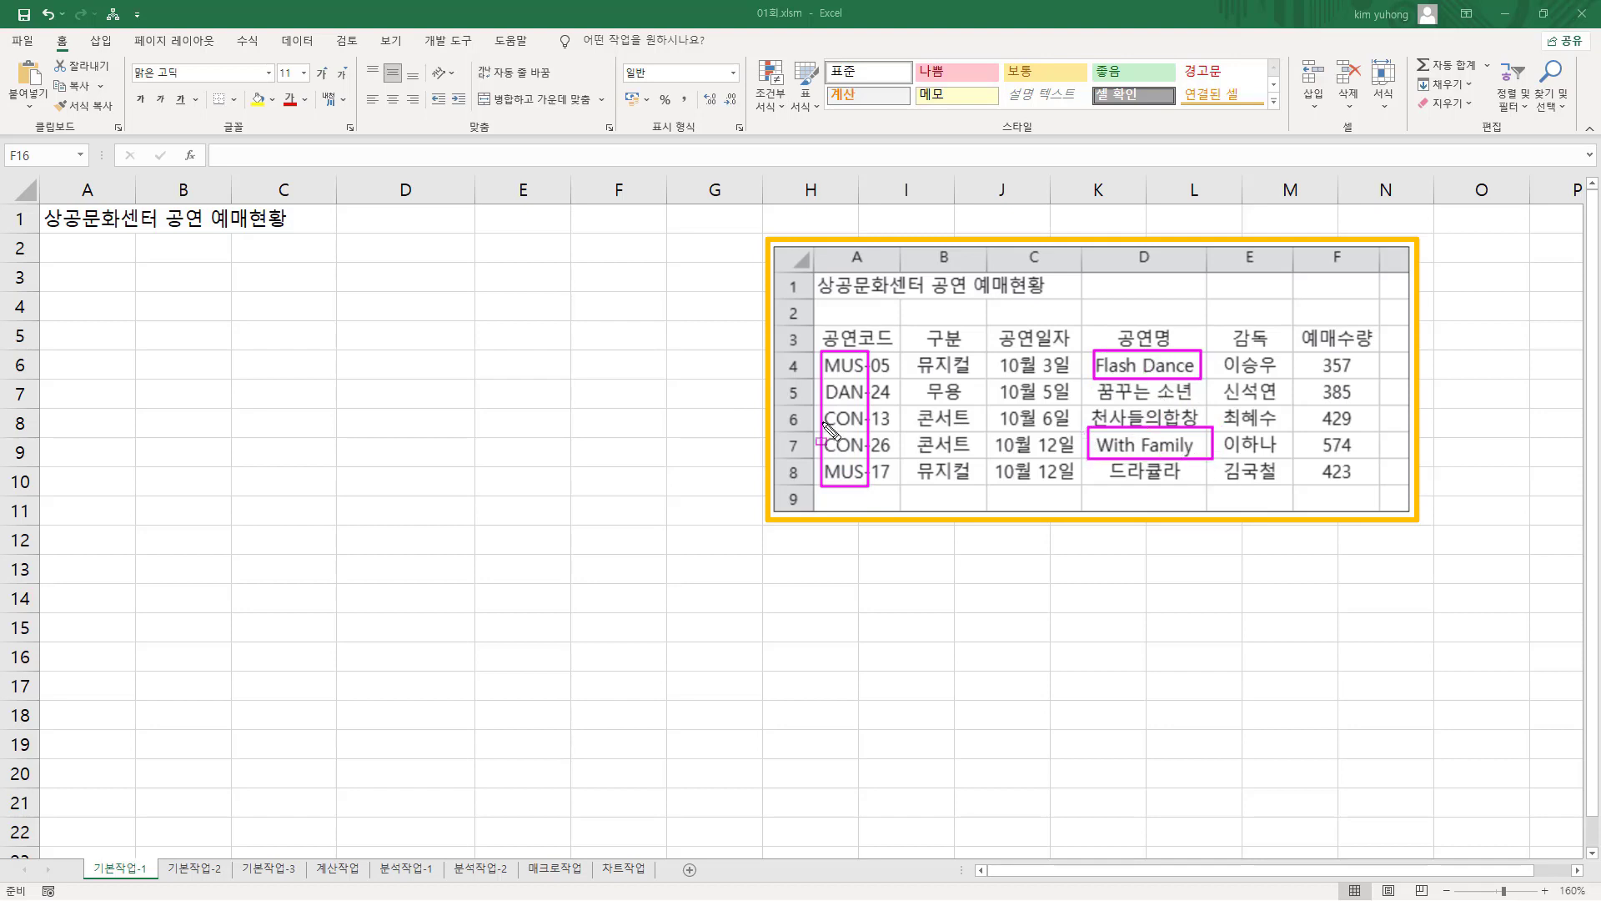
{"action": "key", "text": "Escape"}
{"action": "mouse_move", "coordinate": [1151, 383]}
{"action": "left_mouse_down"}
{"action": "mouse_move", "coordinate": [1160, 399]}
{"action": "mouse_move", "coordinate": [1147, 380]}
{"action": "left_mouse_up"}
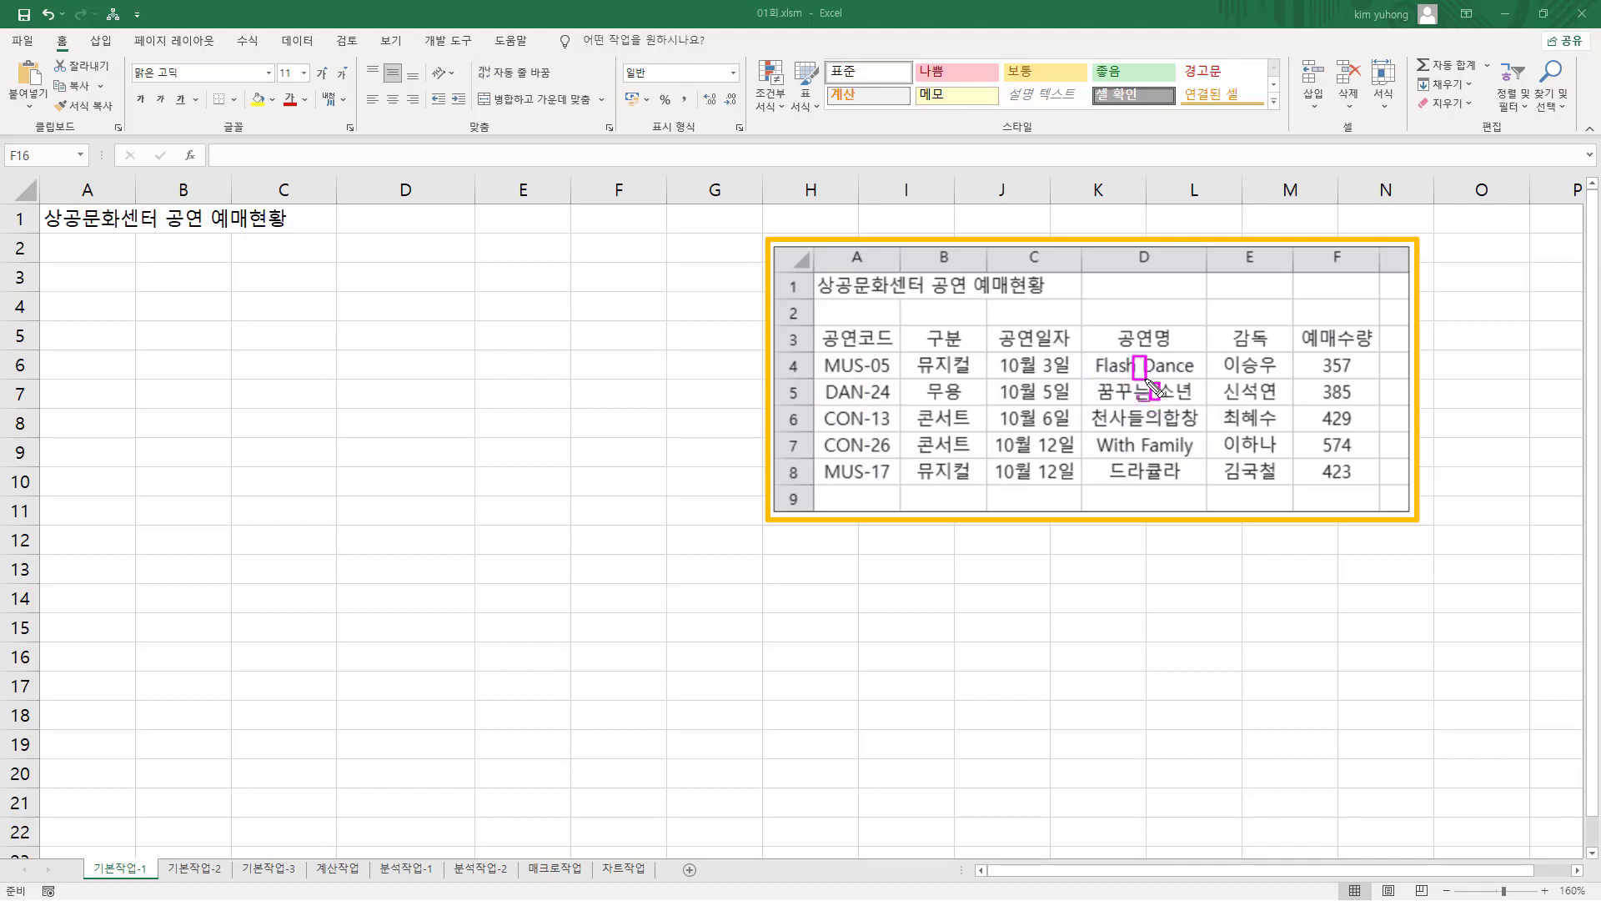
{"action": "left_click_drag", "start_coordinate": [1122, 457], "coordinate": [1139, 453]}
{"action": "mouse_move", "coordinate": [816, 325]}
{"action": "left_mouse_down"}
{"action": "mouse_move", "coordinate": [1335, 455]}
{"action": "mouse_move", "coordinate": [1391, 493]}
{"action": "left_mouse_up"}
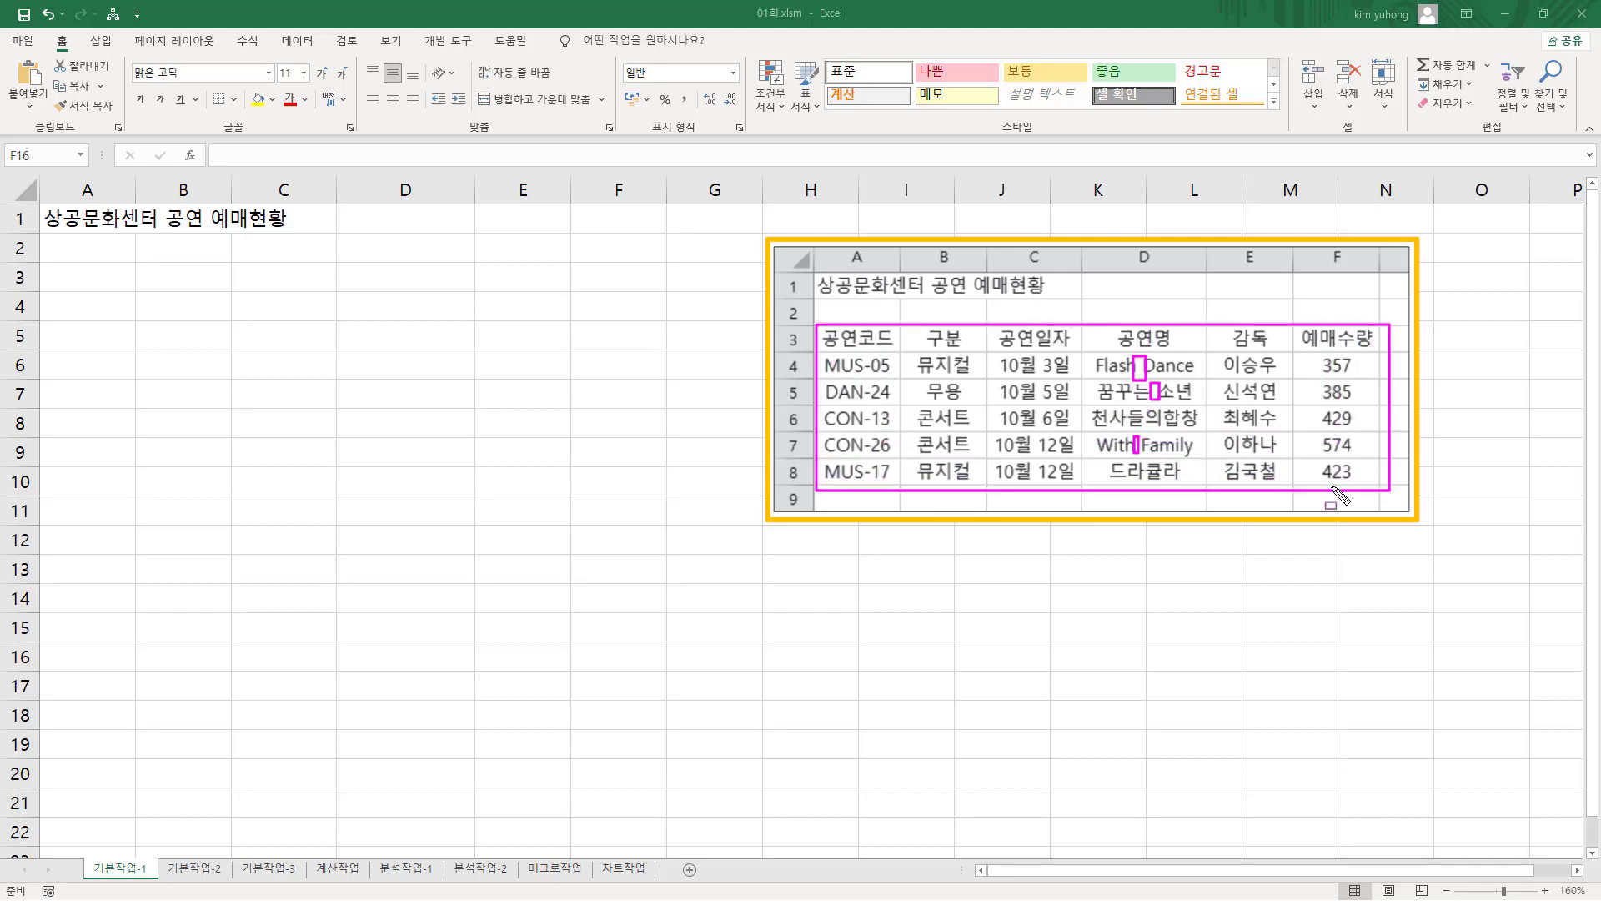
{"action": "key", "text": "Escape"}
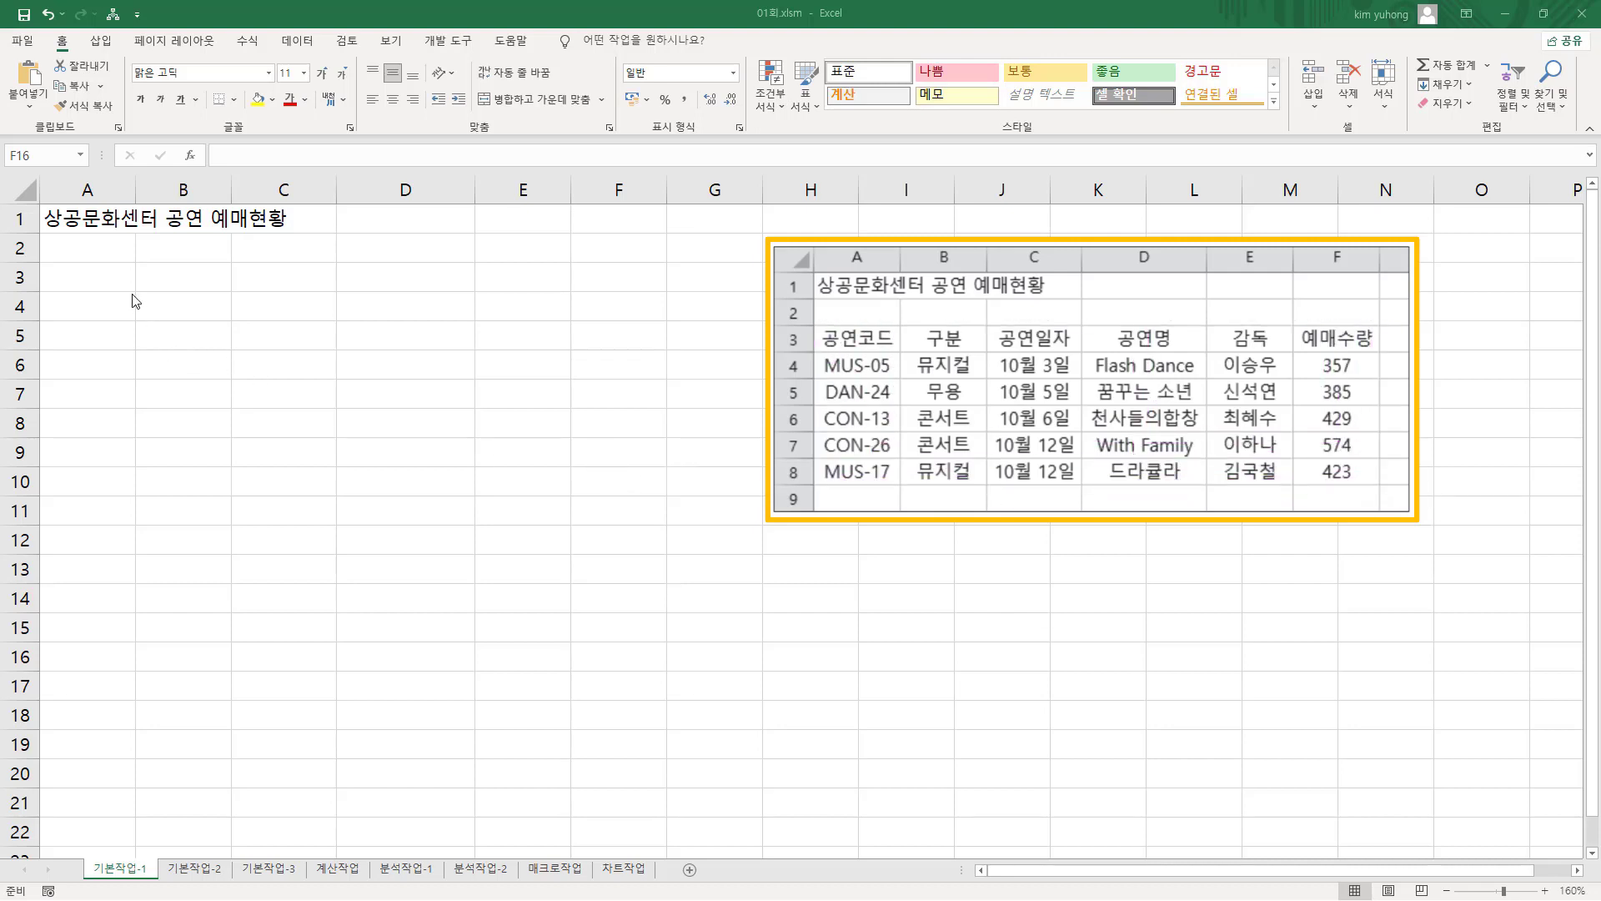
- Enter the column headers 공연코드, 구분 and 공연일자 in cells A3 to C3
{"action": "left_click", "coordinate": [97, 279]}
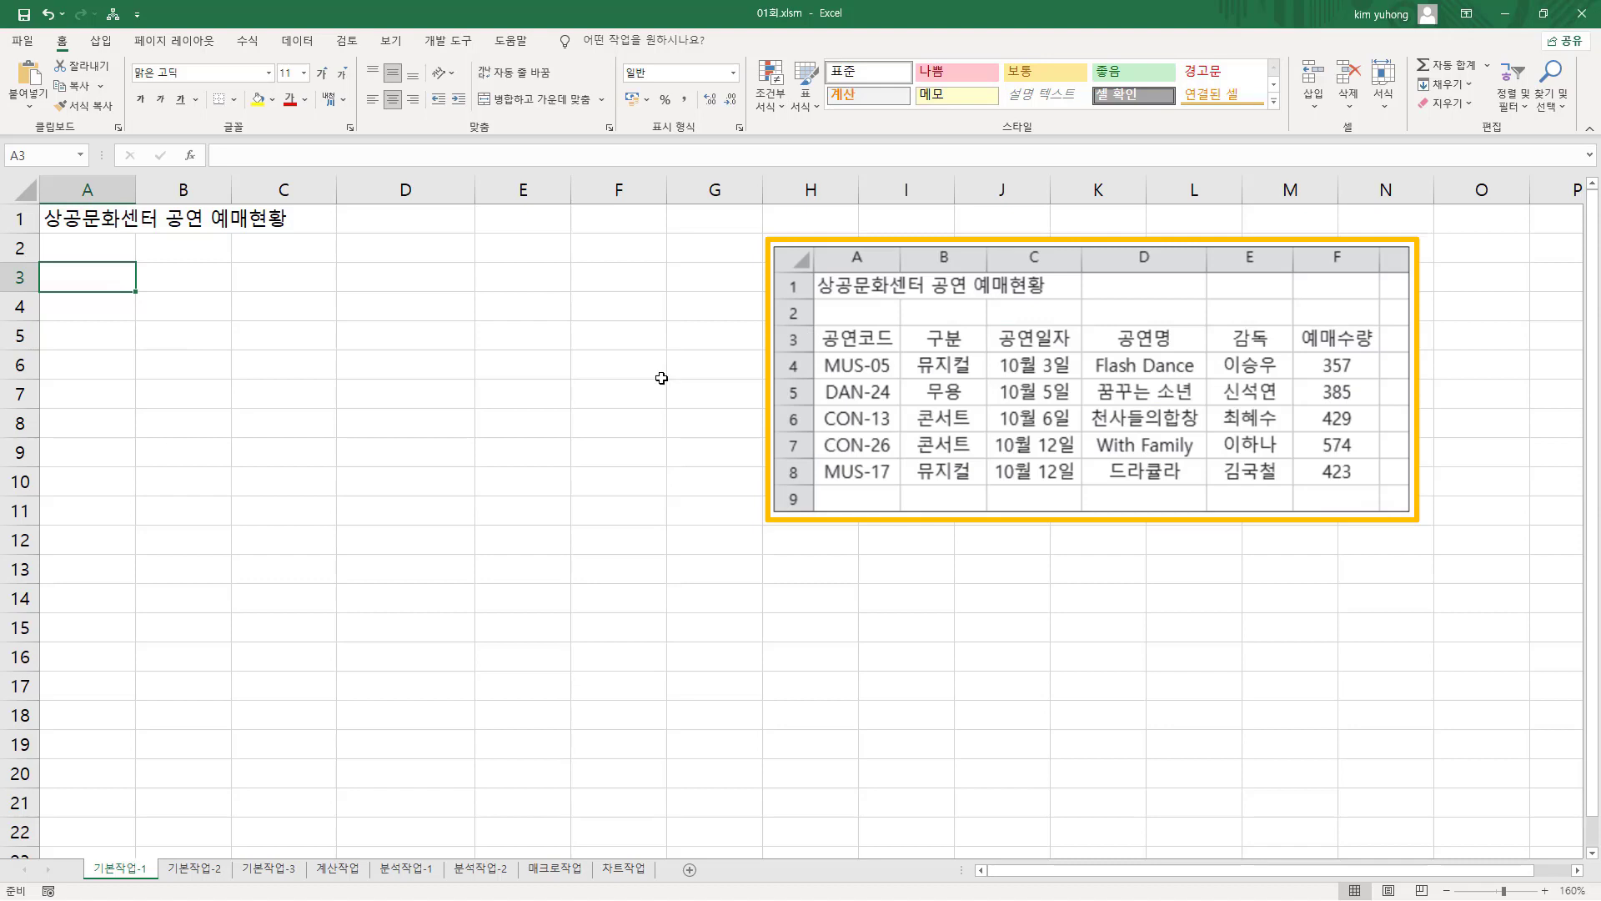
{"action": "type", "text": "rh"}
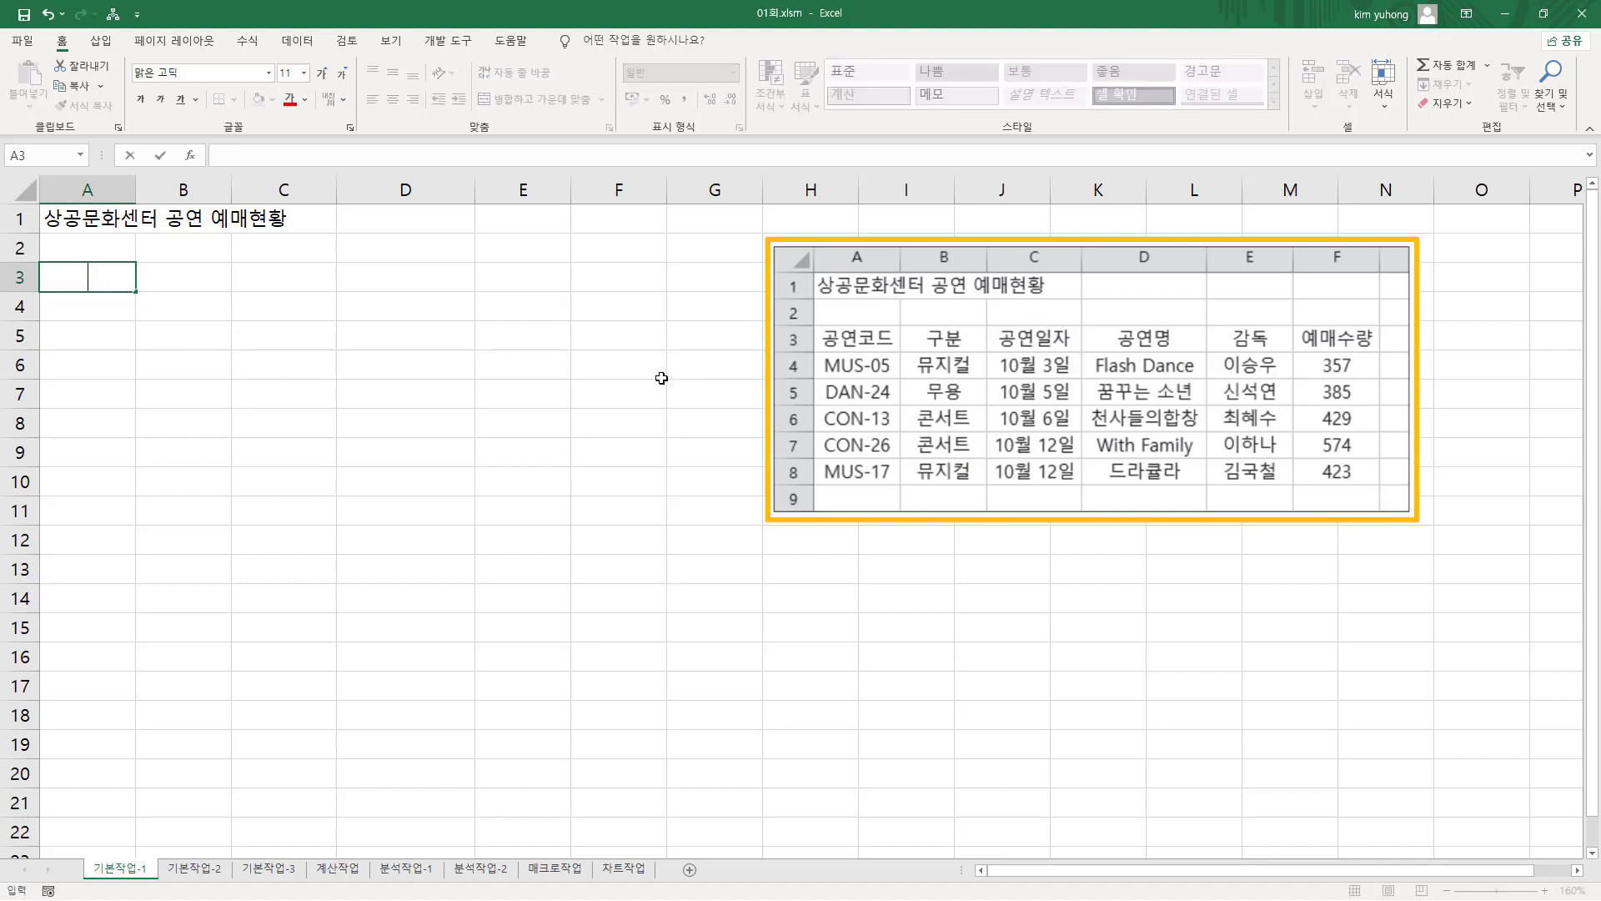
{"action": "type", "text": "hdduszhem"}
{"action": "key", "text": "Tab"}
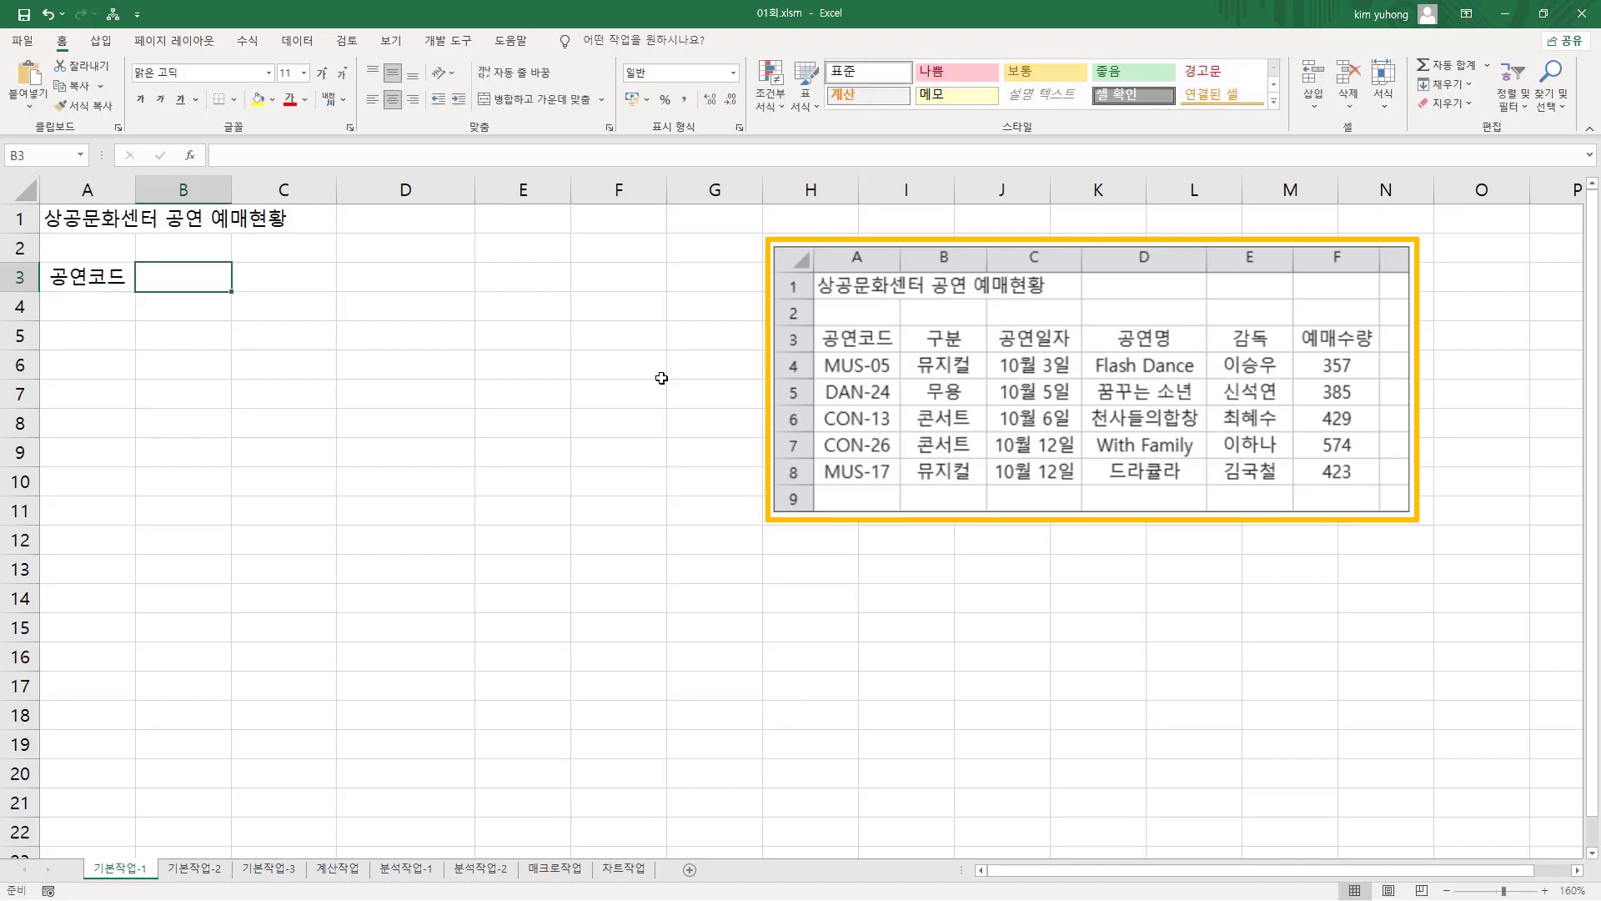
{"action": "type", "text": "rnqns"}
{"action": "key", "text": "Tab"}
{"action": "type", "text": "rhddusdlfwk"}
{"action": "key", "text": "Tab"}
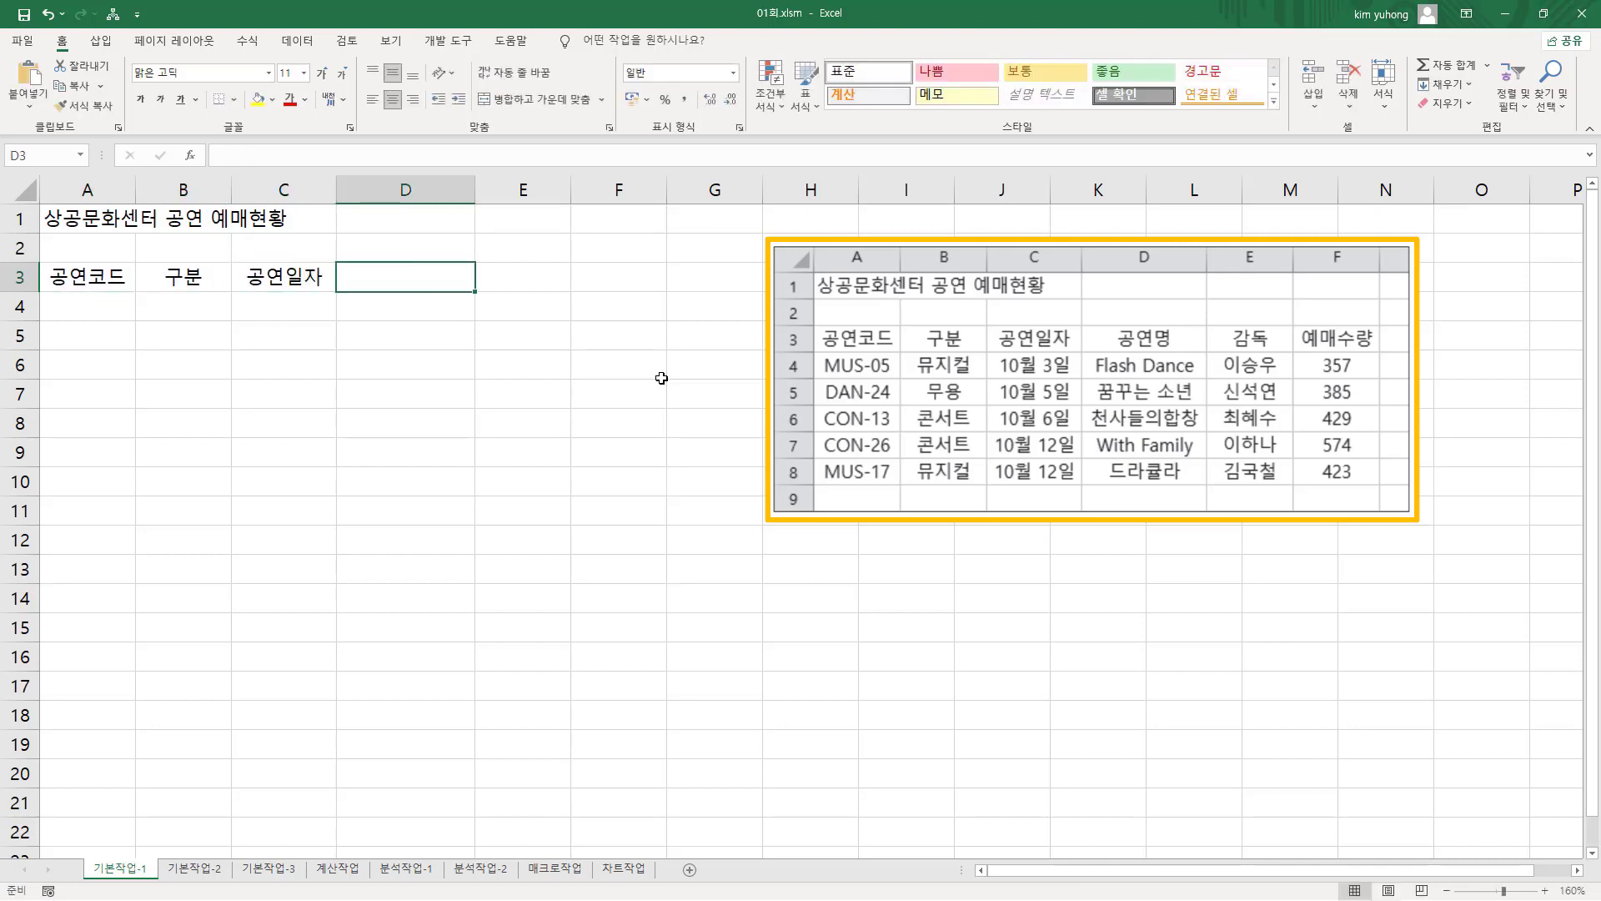
- Complete the header row by entering 공연명, 감독 and 예매수량 in cells D3 to F3
{"action": "type", "text": "rhddusaud"}
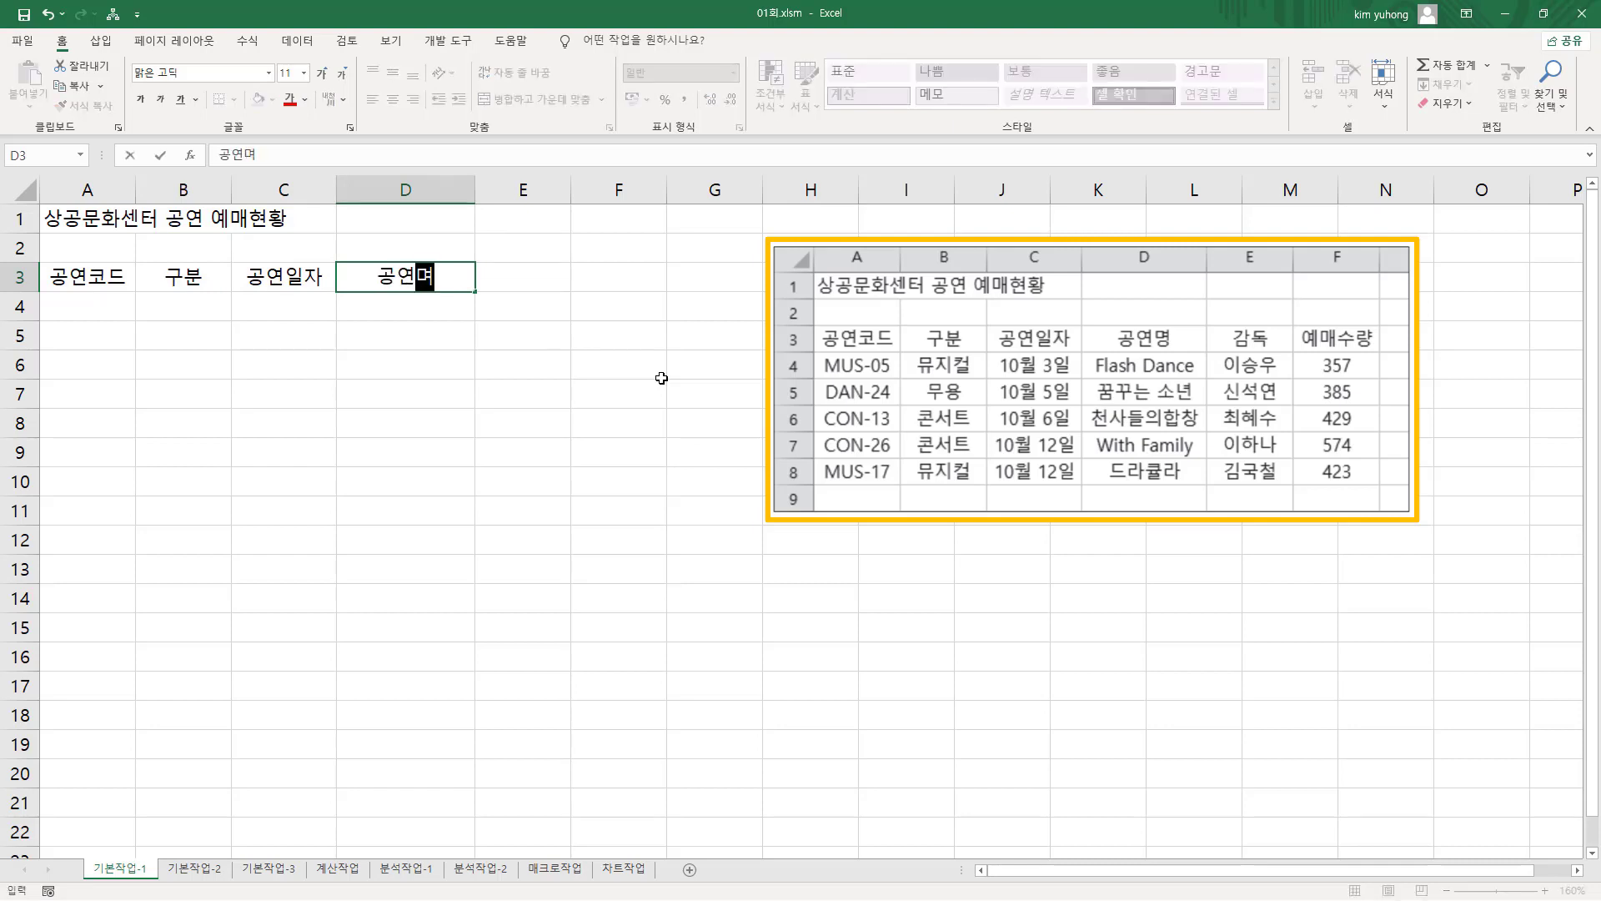
{"action": "key", "text": "Tab"}
{"action": "type", "text": "rkaehr"}
{"action": "key", "text": "ctrl+Return"}
{"action": "key", "text": "Tab"}
{"action": "type", "text": "dPao"}
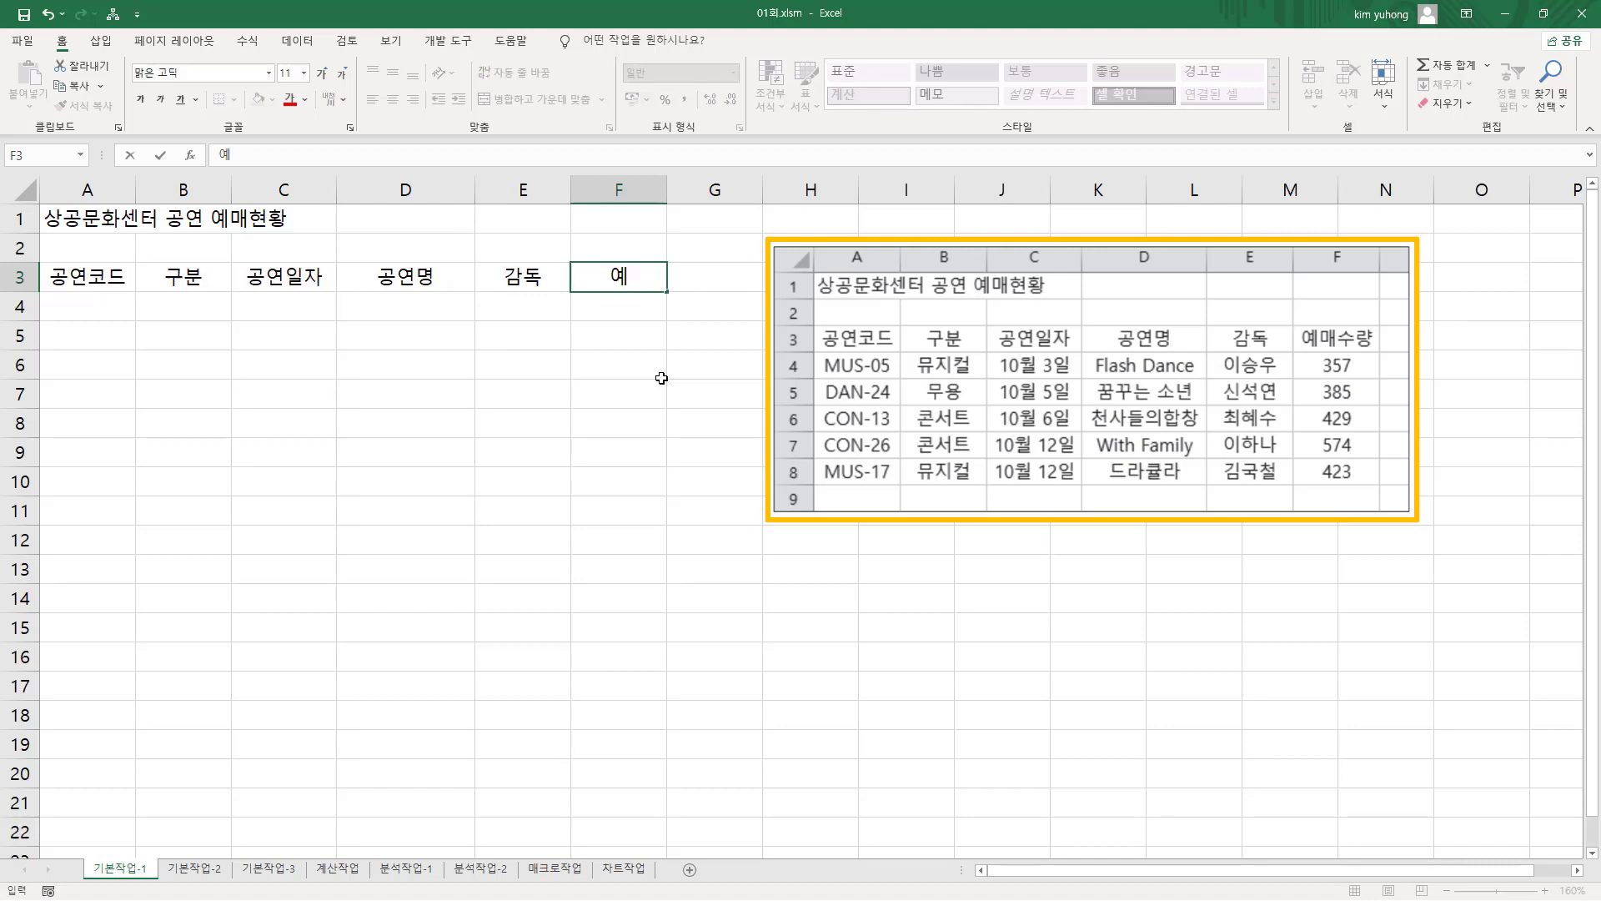
{"action": "type", "text": "tnfid"}
{"action": "key", "text": "Return"}
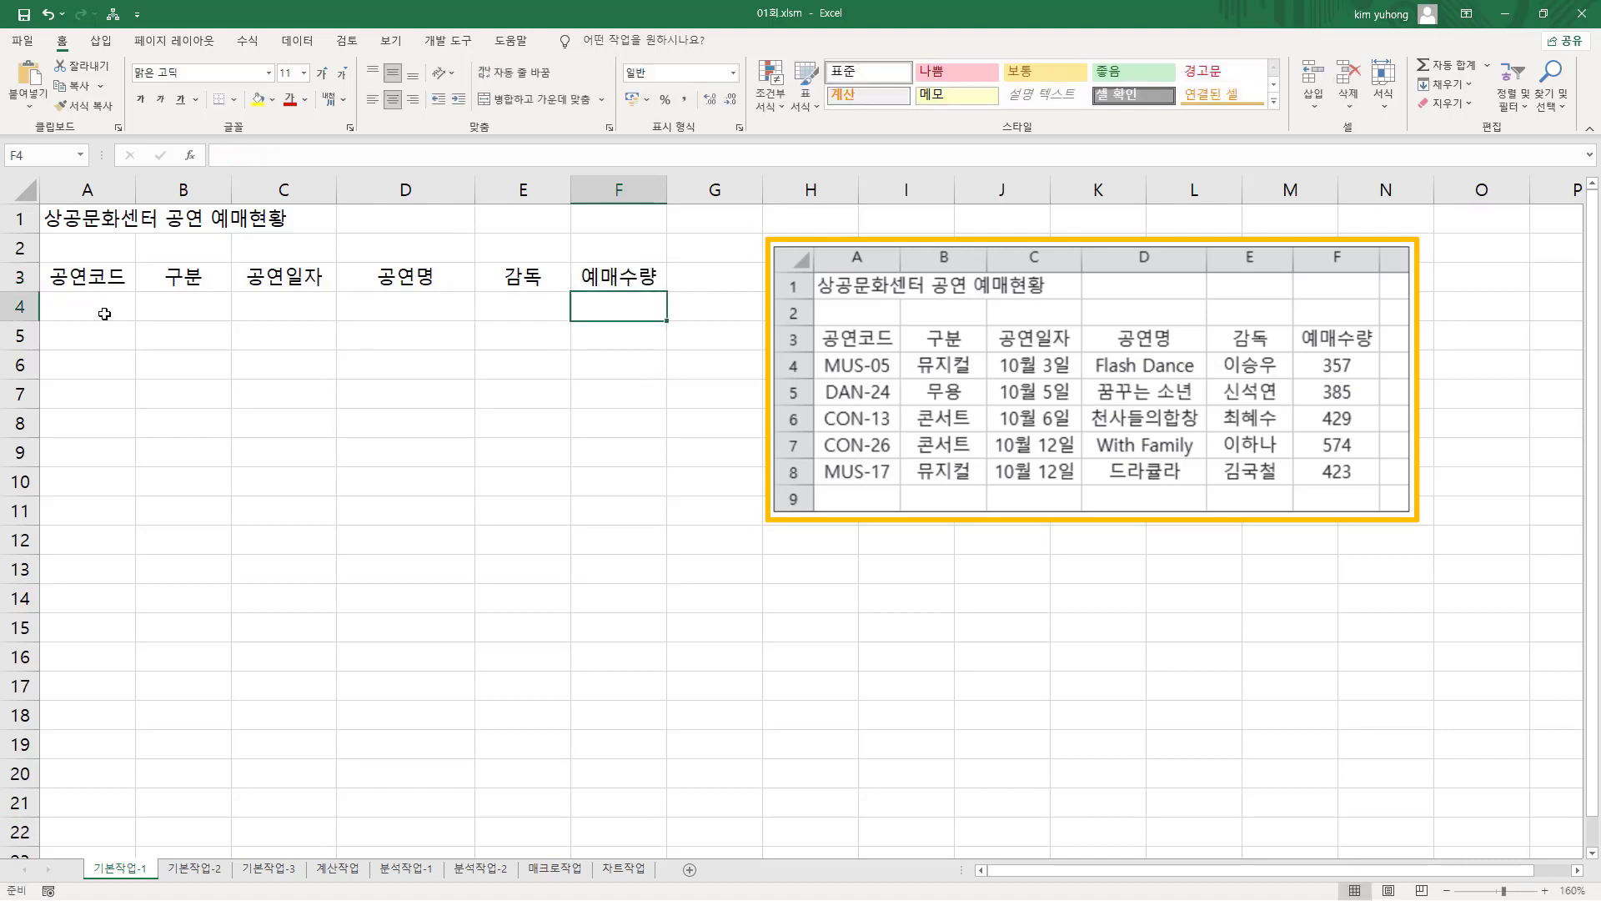
- Start the first record in row 4 with MUS-05 in A4, 뮤지컬 in B4 and 10월 3일 in C4
{"action": "left_click", "coordinate": [75, 307]}
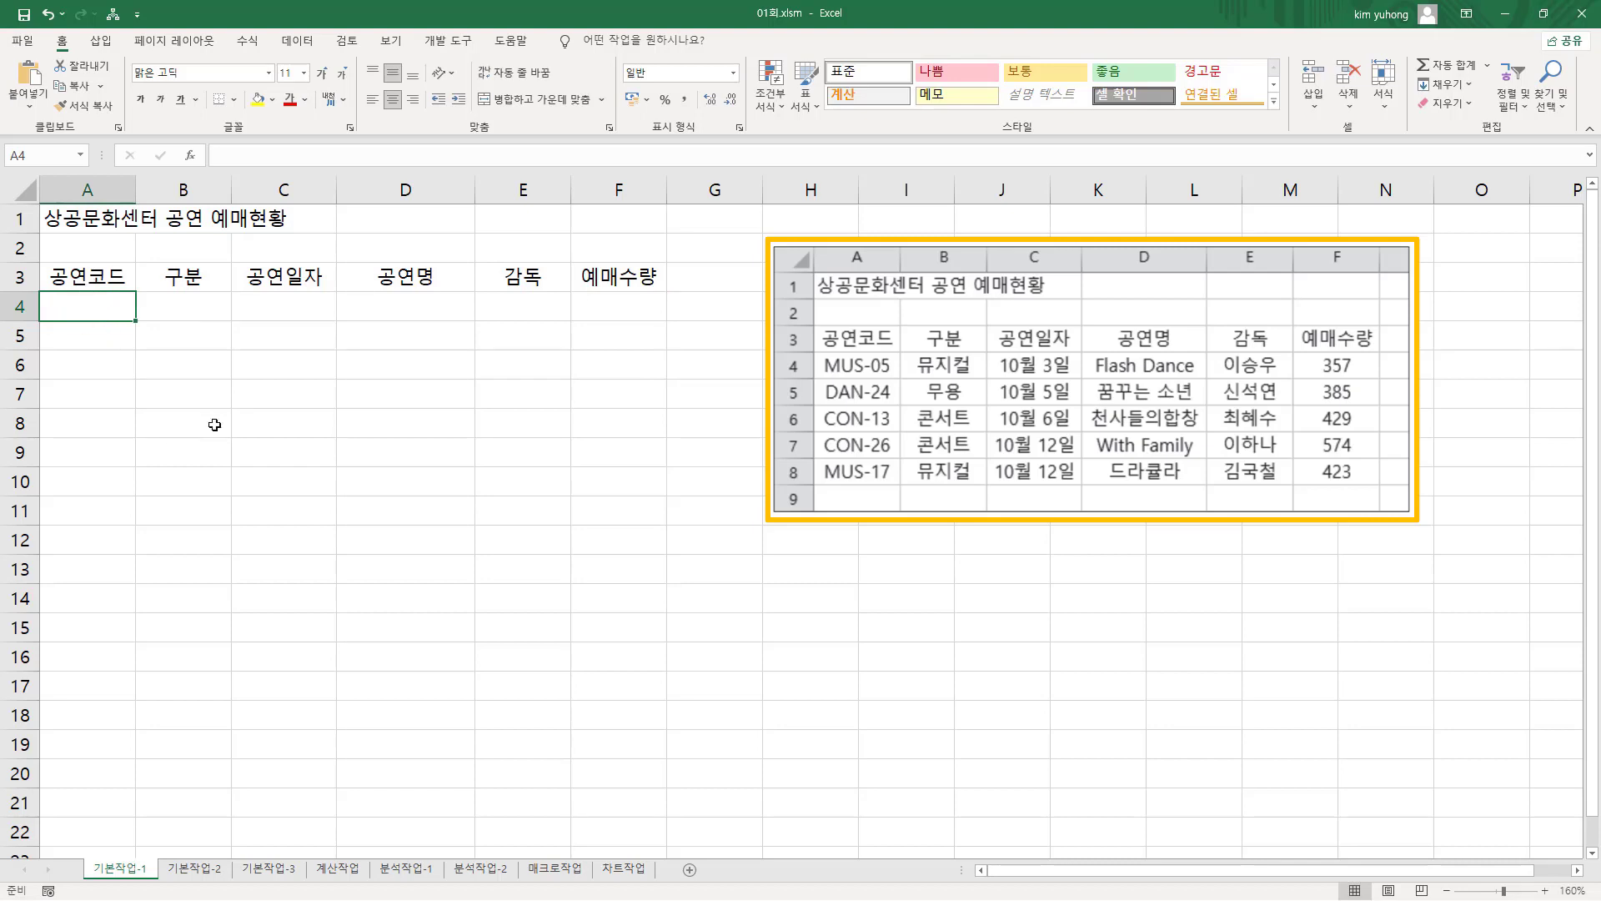
{"action": "type", "text": "MU"}
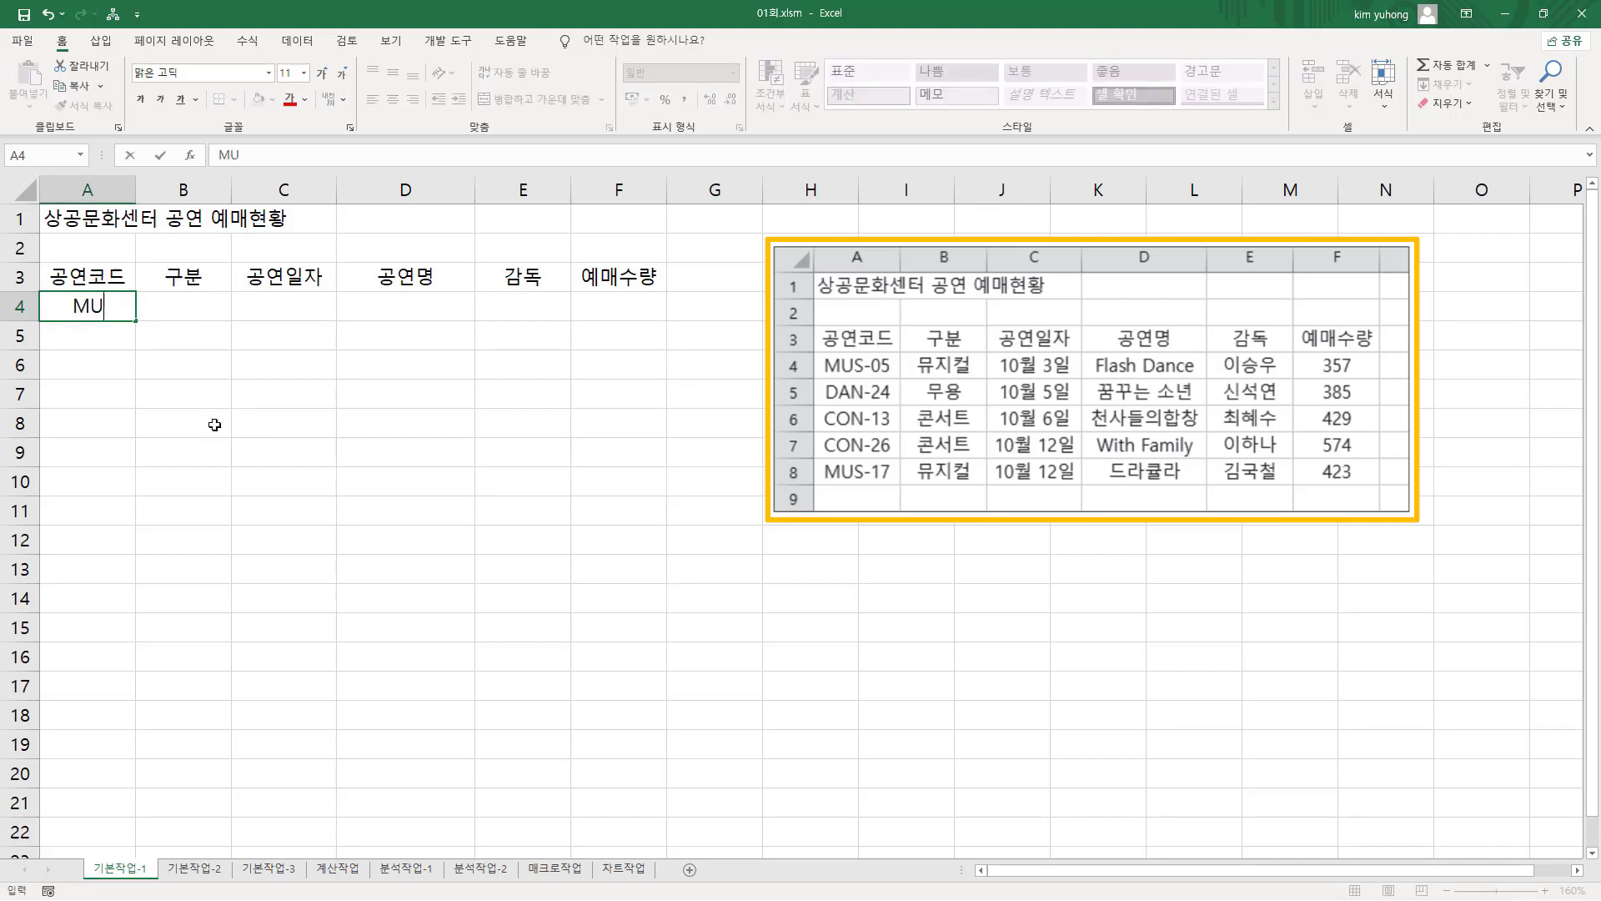
{"action": "type", "text": "S-05"}
{"action": "key", "text": "Tab"}
{"action": "type", "text": "ㅁㅠ지컬"}
{"action": "key", "text": "Tab"}
{"action": "type", "text": "10"}
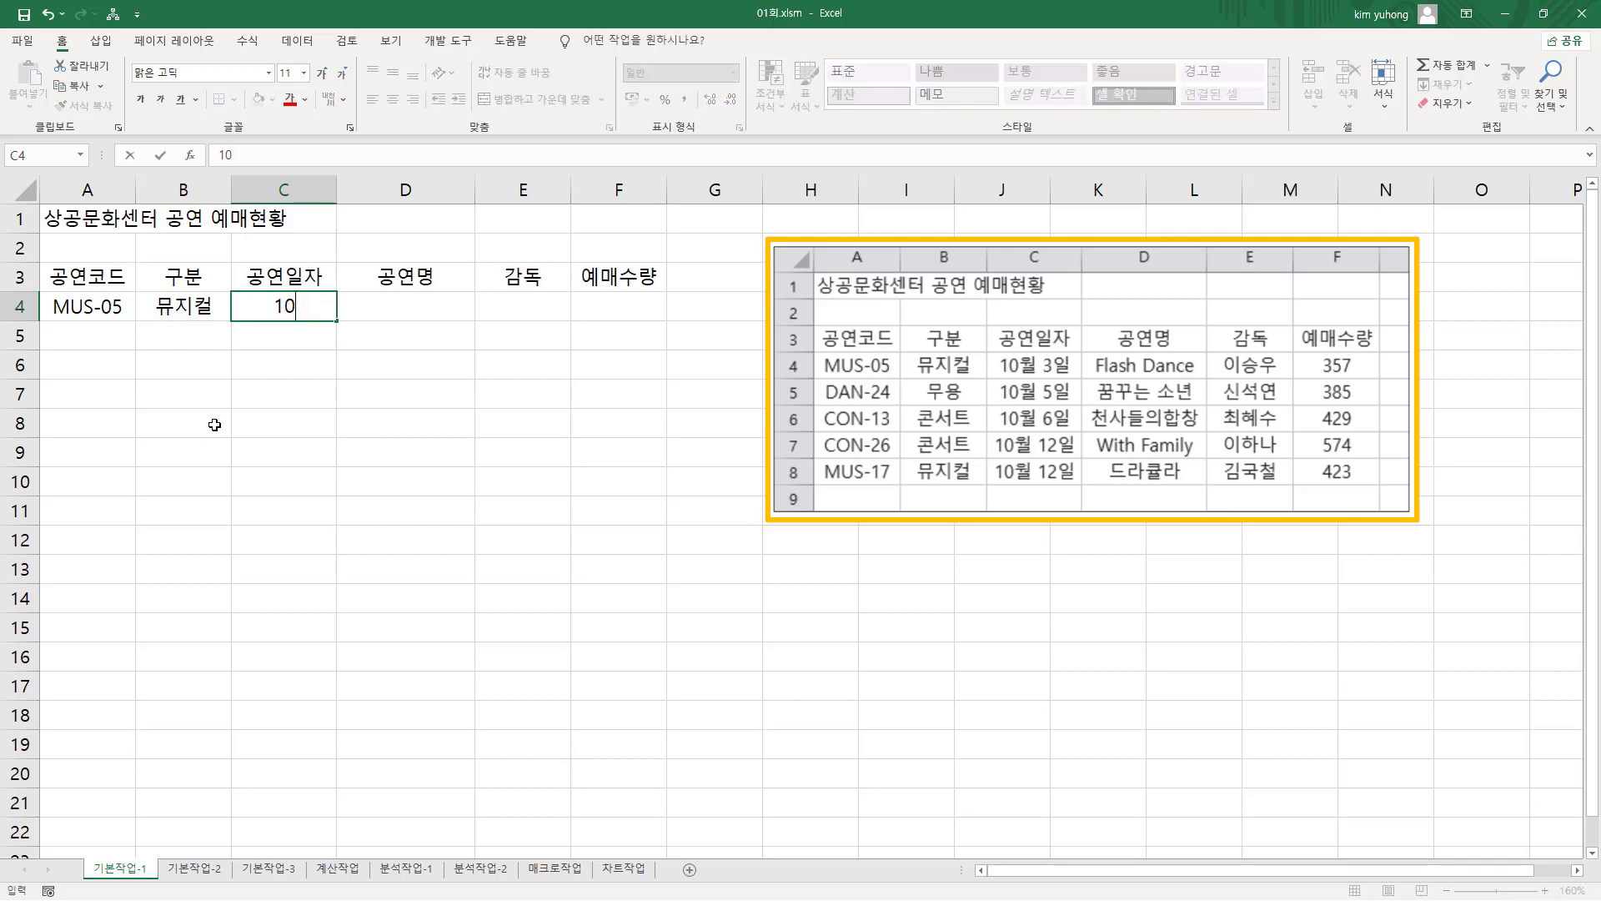
{"action": "type", "text": "월 3일"}
{"action": "key", "text": "Tab"}
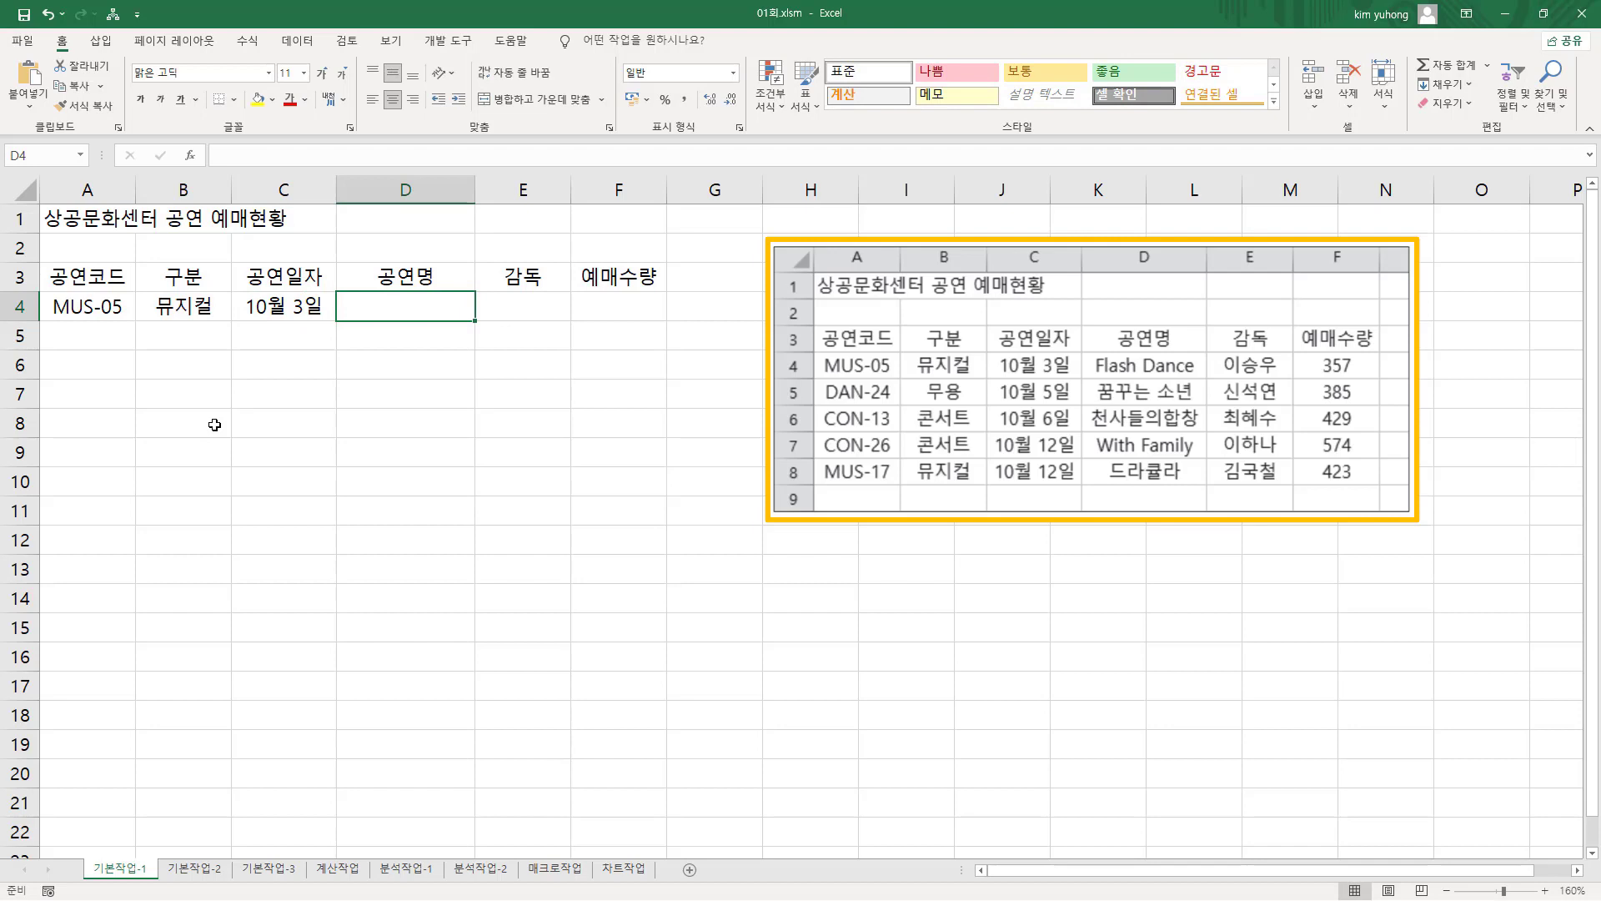
- Complete the first record with Flash Dance in D4, the director's name in E4 and 357 in F4
{"action": "type", "text": "Flash "}
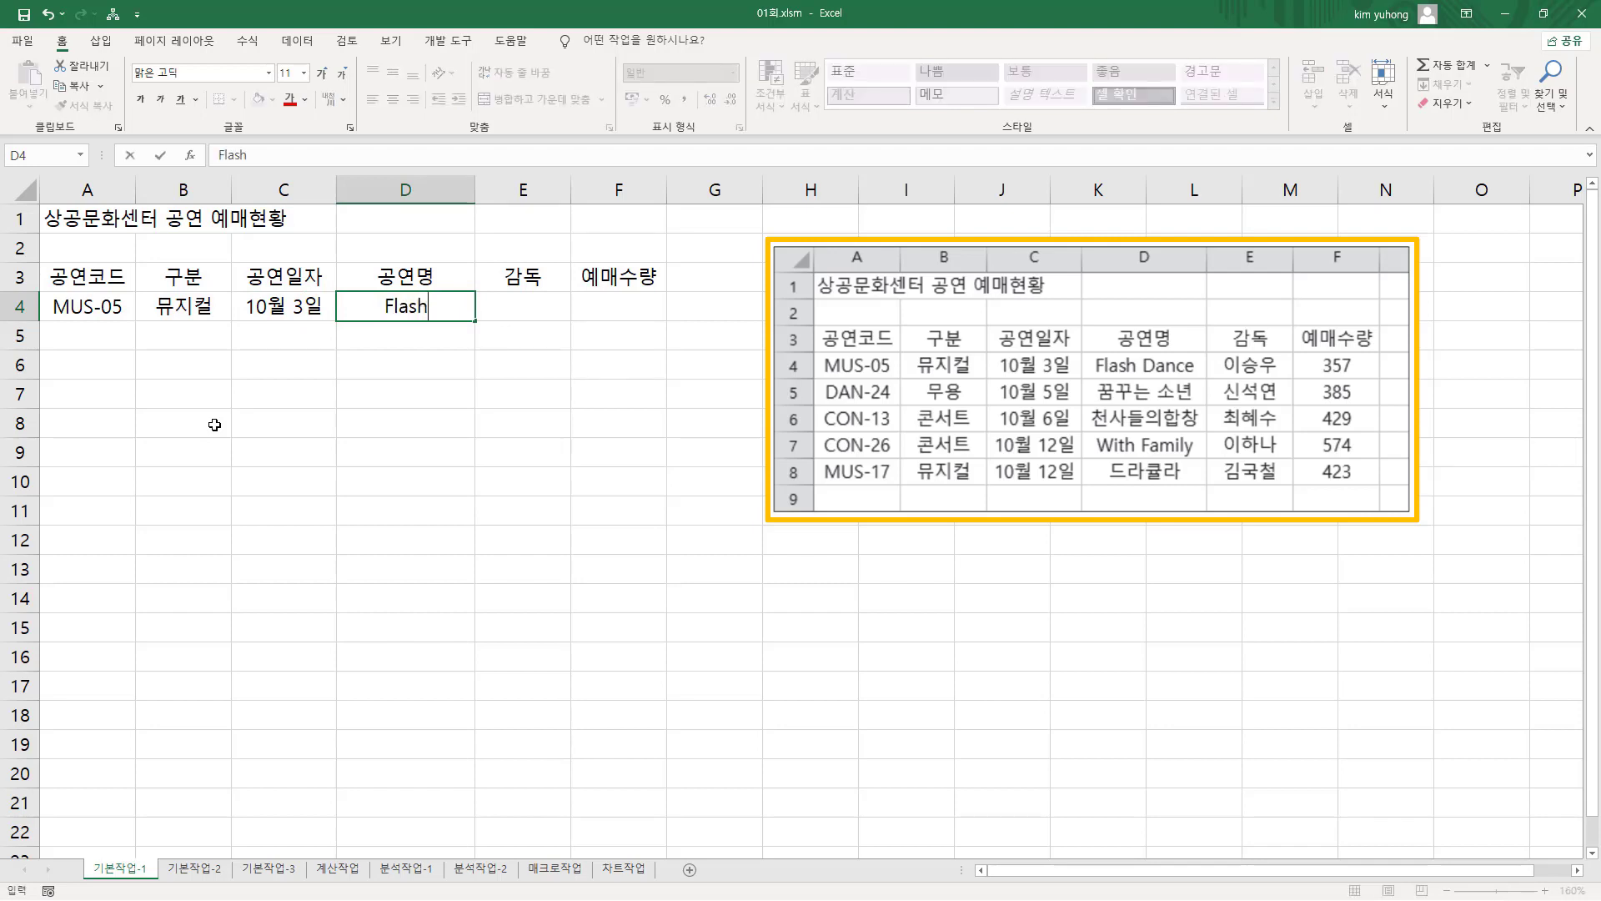
{"action": "type", "text": "De"}
{"action": "type", "text": "nce"}
{"action": "key", "text": "Tab"}
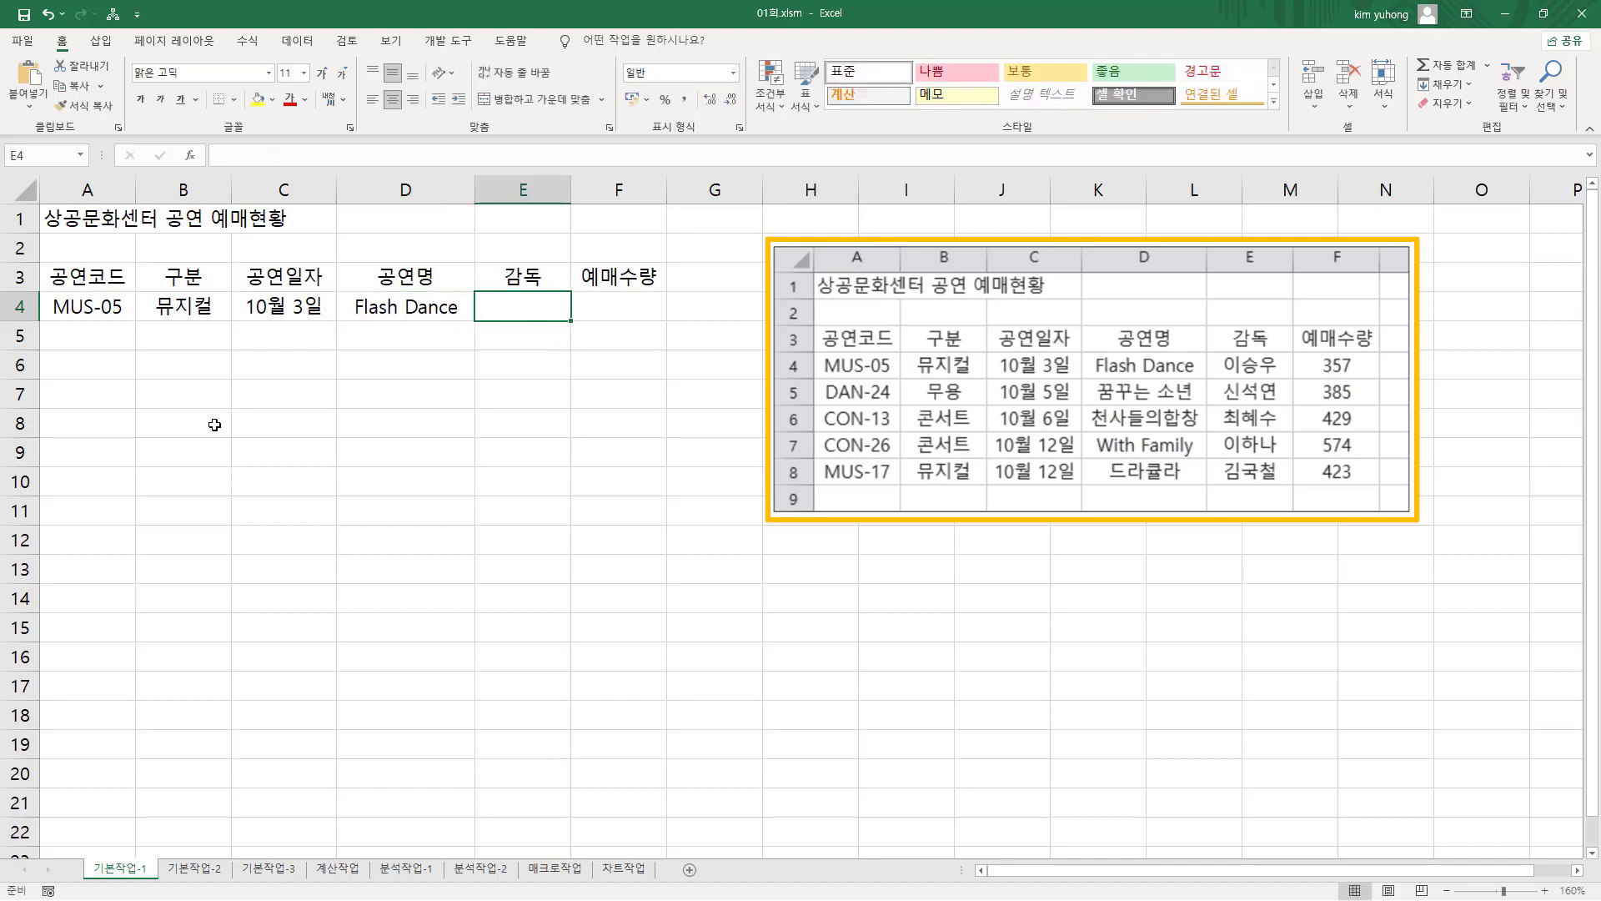
{"action": "type", "text": "이승우"}
{"action": "key", "text": "Tab"}
{"action": "type", "text": "35"}
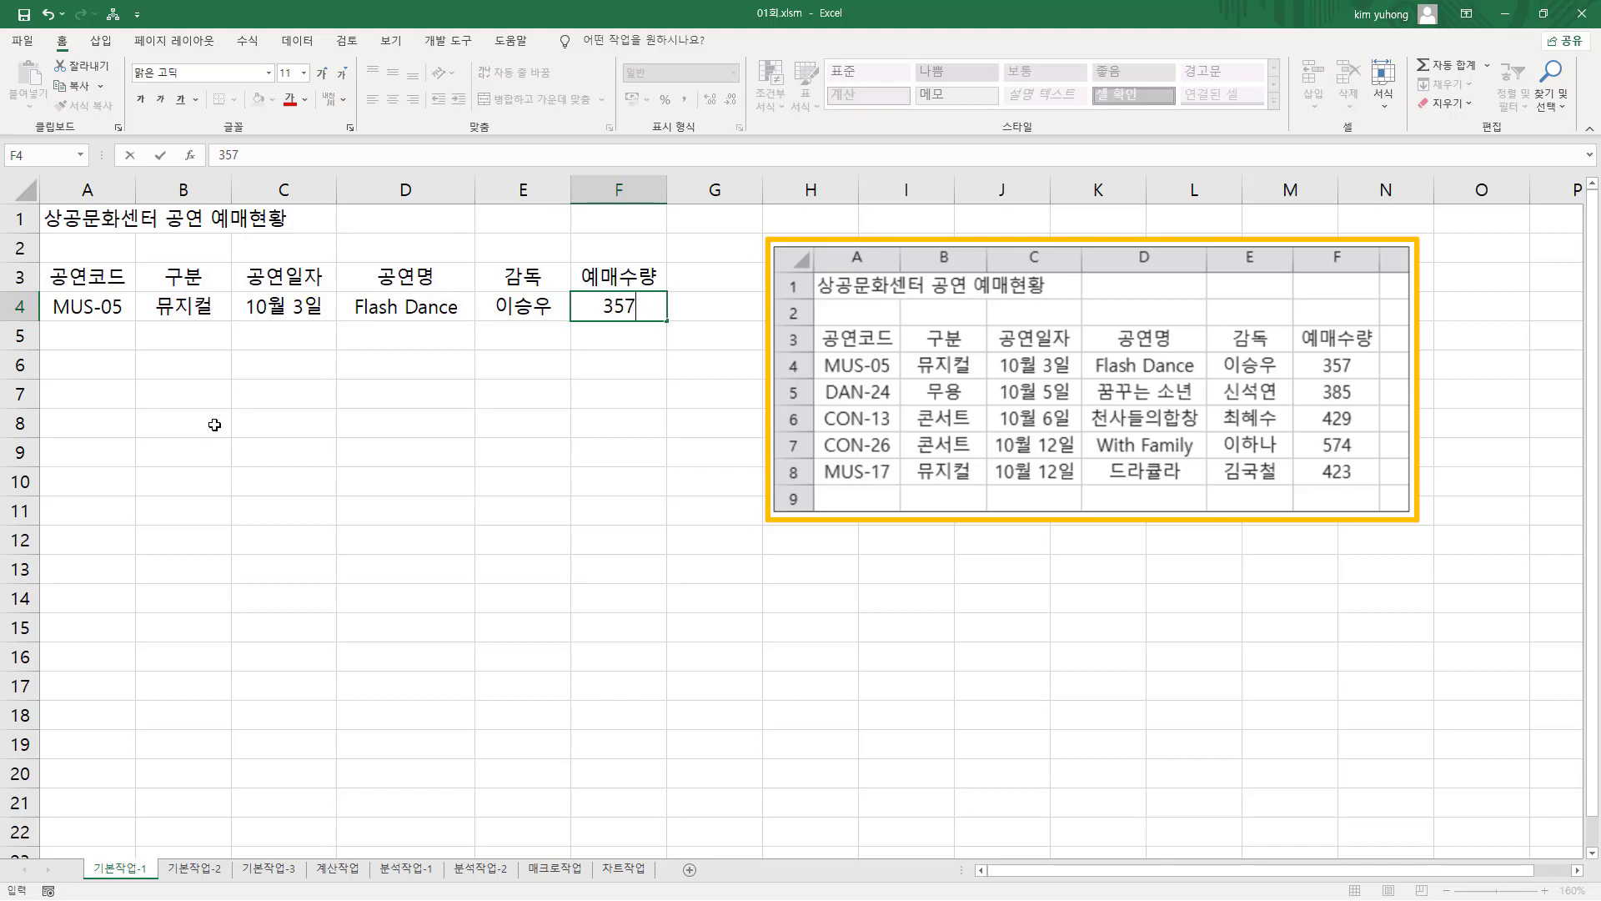
{"action": "key", "text": "Return"}
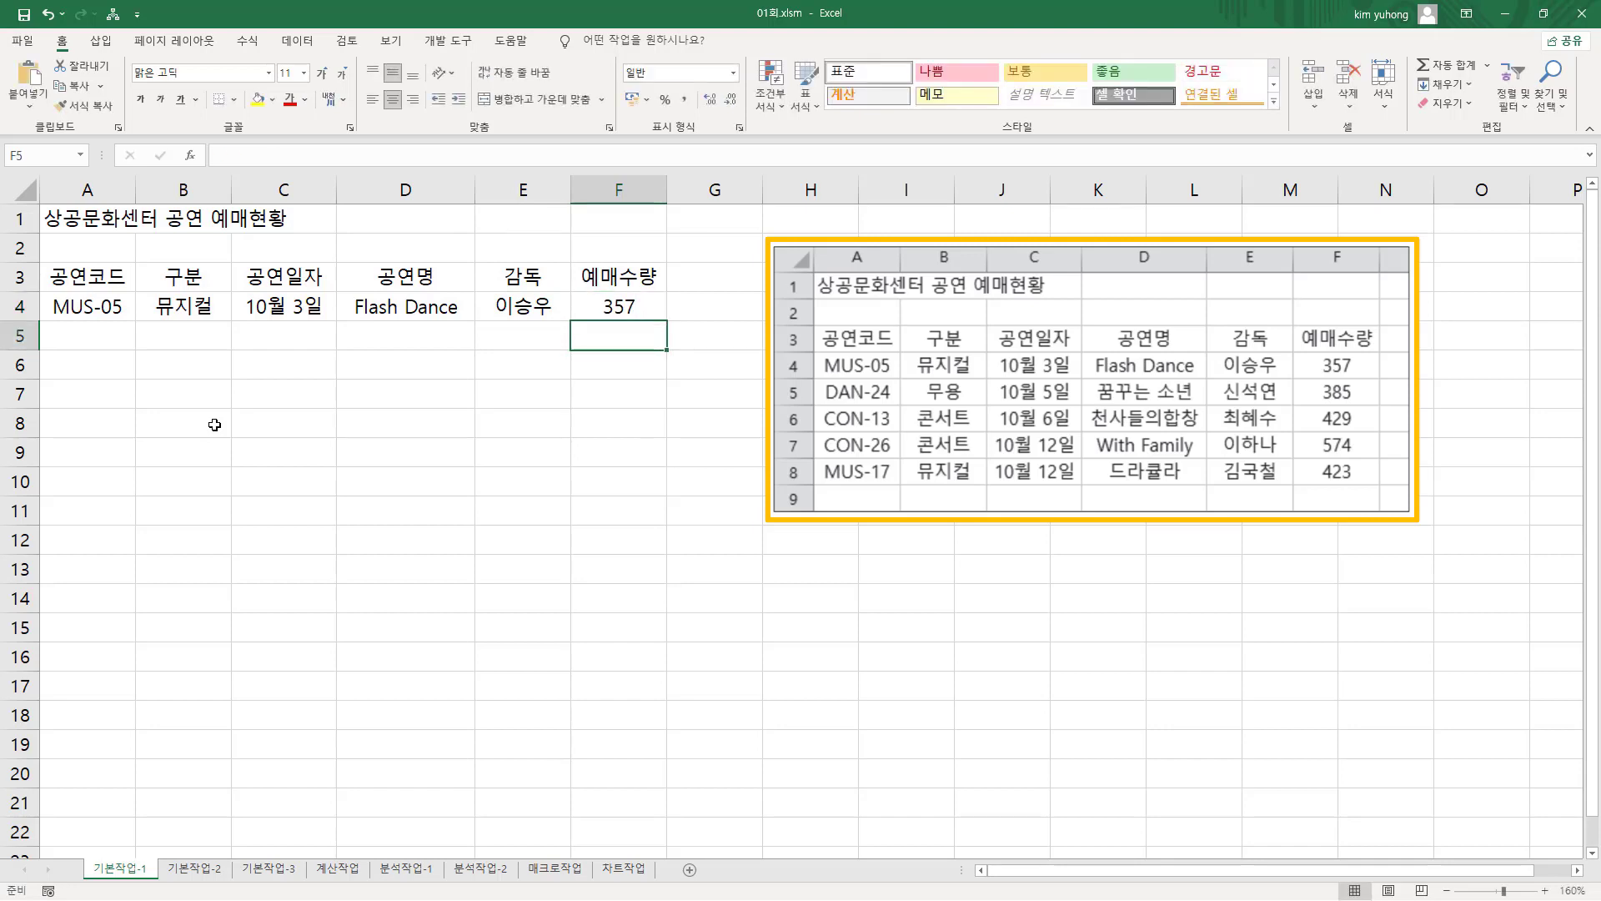
{"action": "mouse_move", "coordinate": [819, 383]}
{"action": "left_mouse_down"}
{"action": "mouse_move", "coordinate": [1226, 383]}
{"action": "mouse_move", "coordinate": [1368, 401]}
{"action": "mouse_move", "coordinate": [1381, 486]}
{"action": "left_mouse_up"}
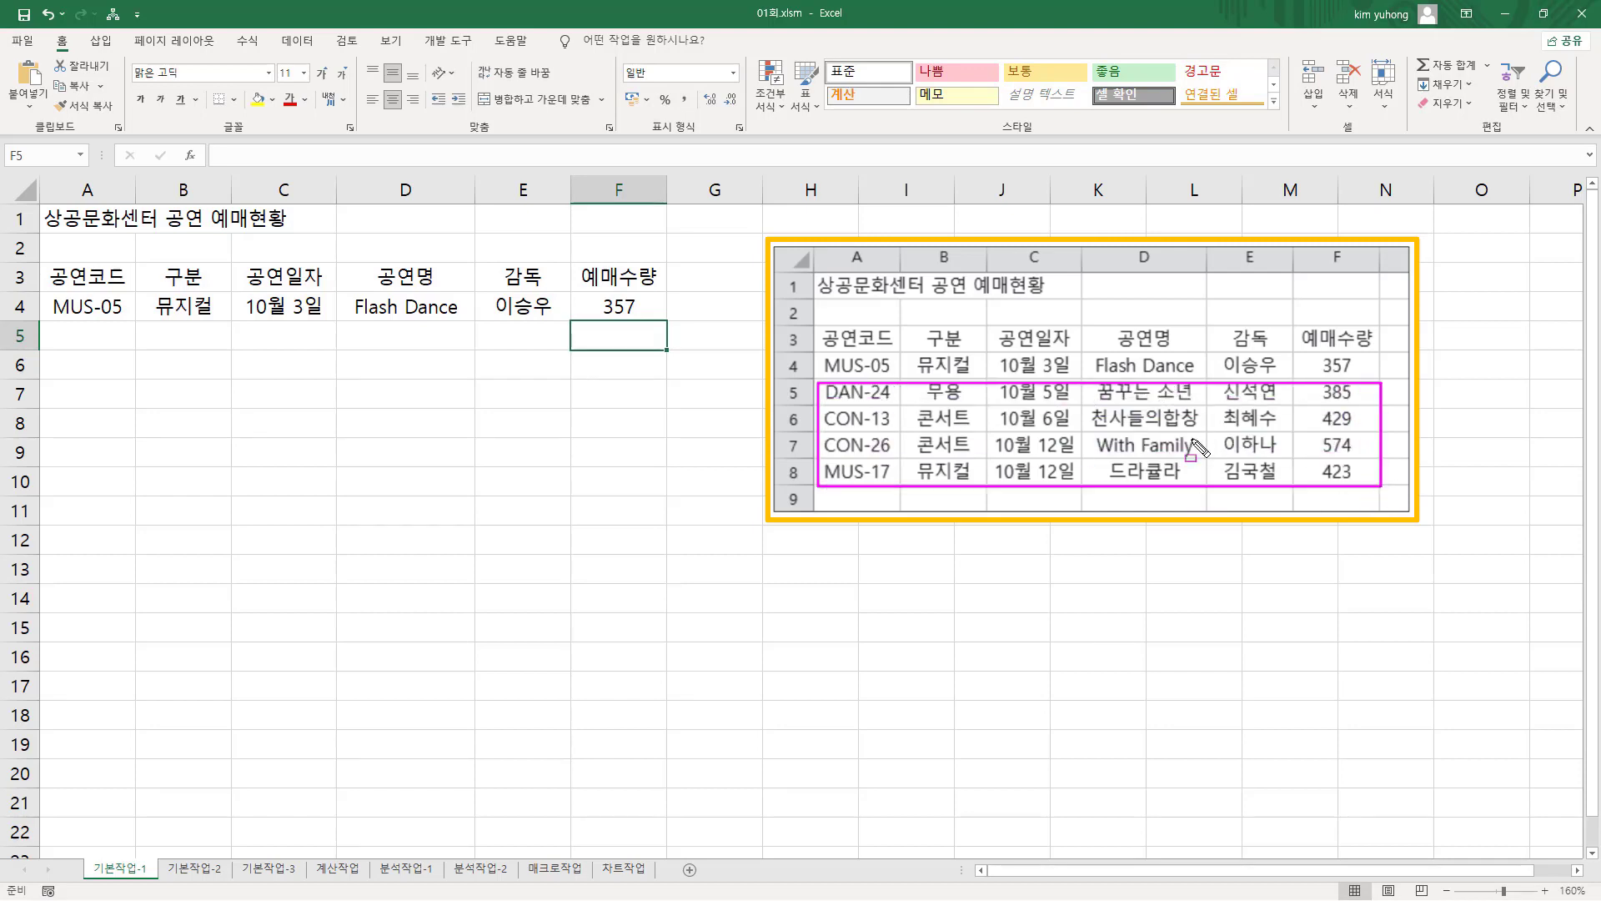
{"action": "left_click_drag", "start_coordinate": [39, 306], "coordinate": [659, 306]}
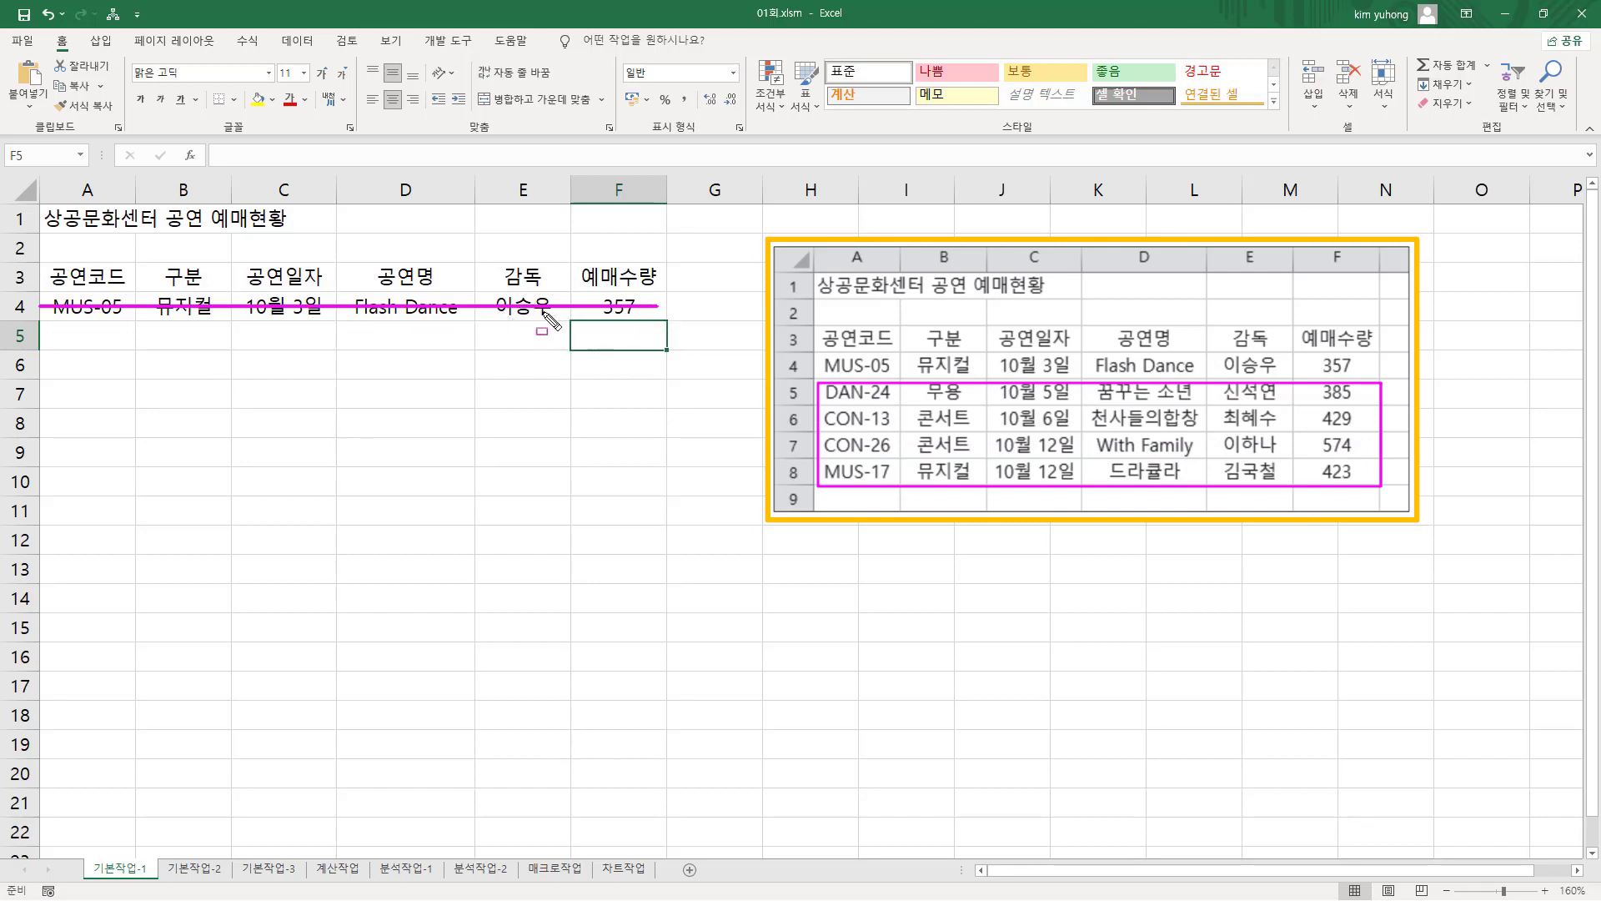
{"action": "key", "text": "Escape"}
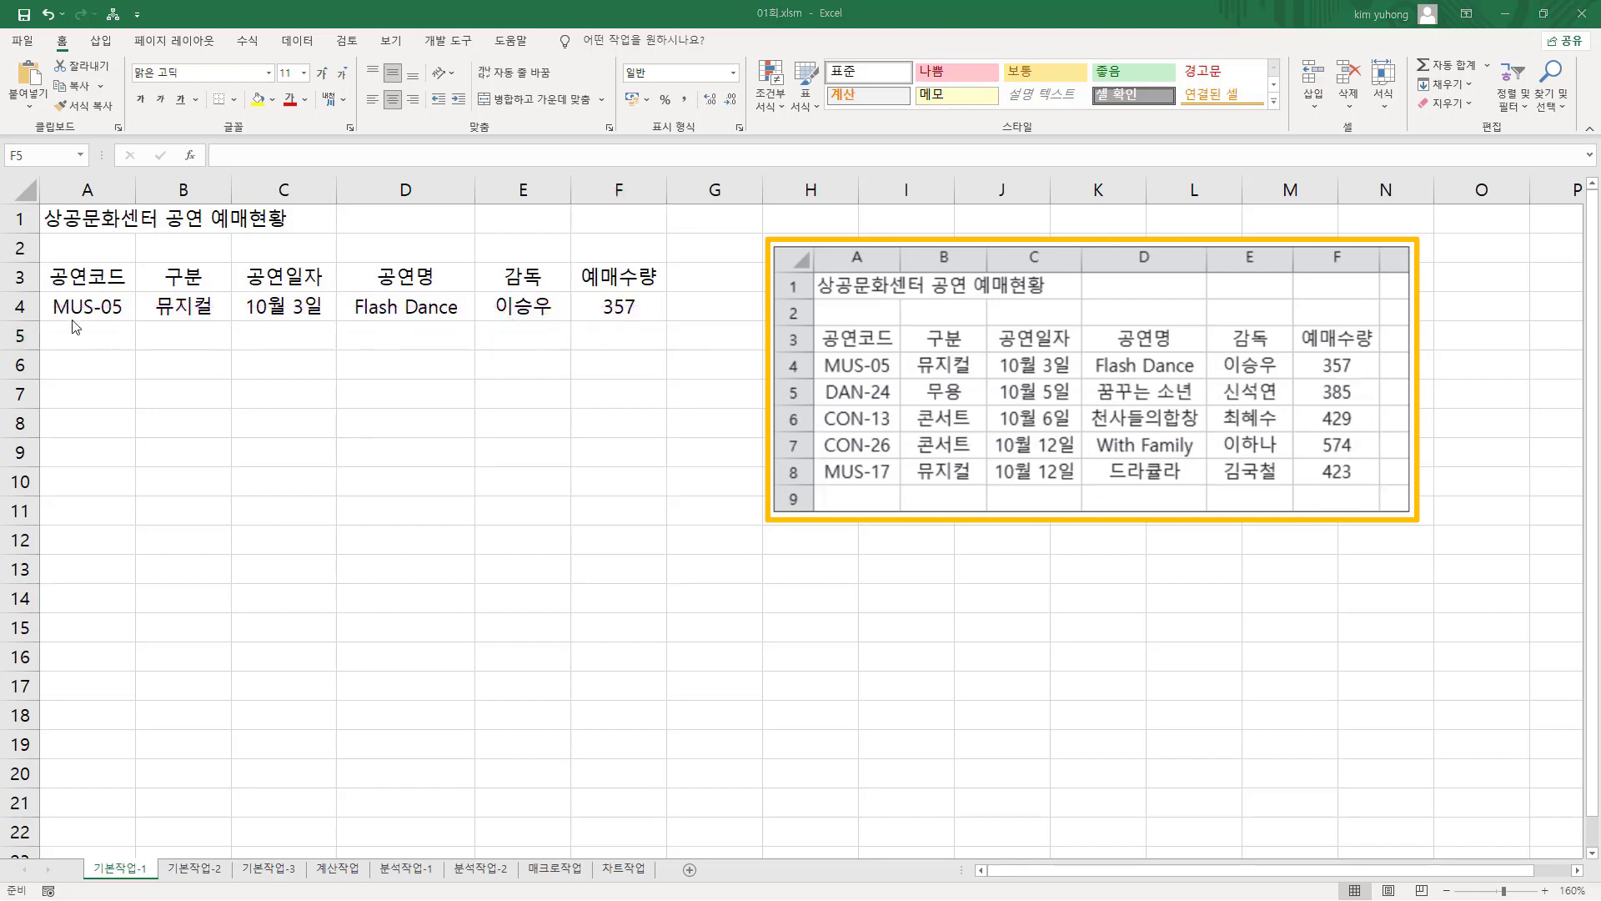
{"action": "mouse_move", "coordinate": [49, 291]}
{"action": "left_mouse_down"}
{"action": "mouse_move", "coordinate": [132, 327]}
{"action": "mouse_move", "coordinate": [214, 322]}
{"action": "left_mouse_up"}
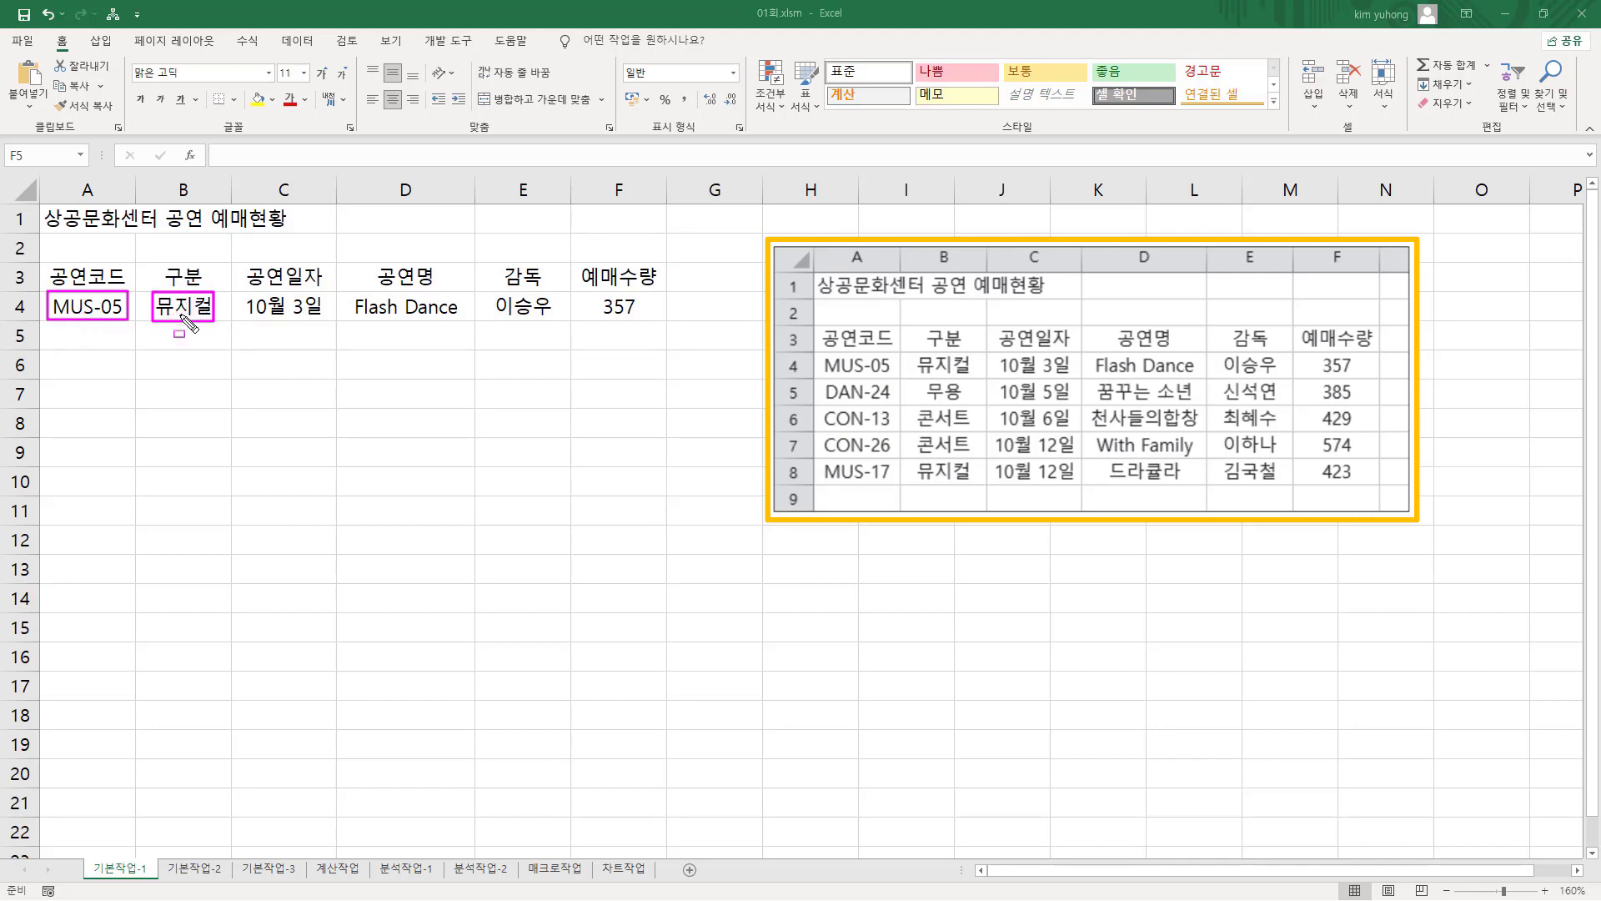
{"action": "mouse_move", "coordinate": [246, 296]}
{"action": "left_mouse_down"}
{"action": "mouse_move", "coordinate": [244, 321]}
{"action": "mouse_move", "coordinate": [334, 323]}
{"action": "left_mouse_up"}
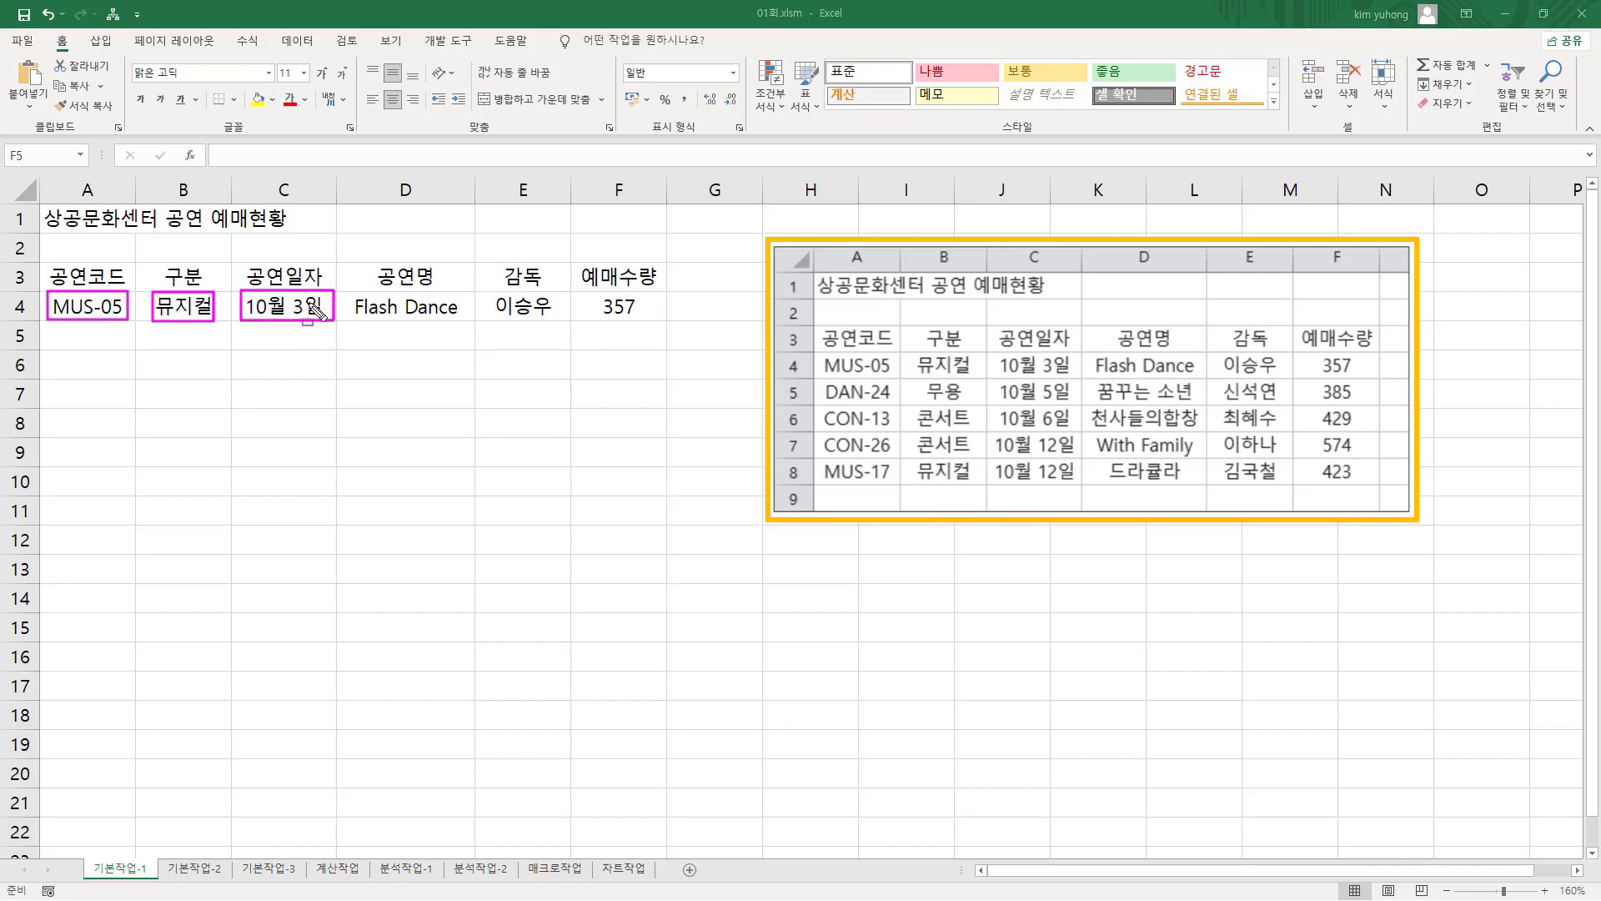
{"action": "mouse_move", "coordinate": [350, 289]}
{"action": "left_mouse_down"}
{"action": "mouse_move", "coordinate": [349, 314]}
{"action": "mouse_move", "coordinate": [469, 318]}
{"action": "left_mouse_up"}
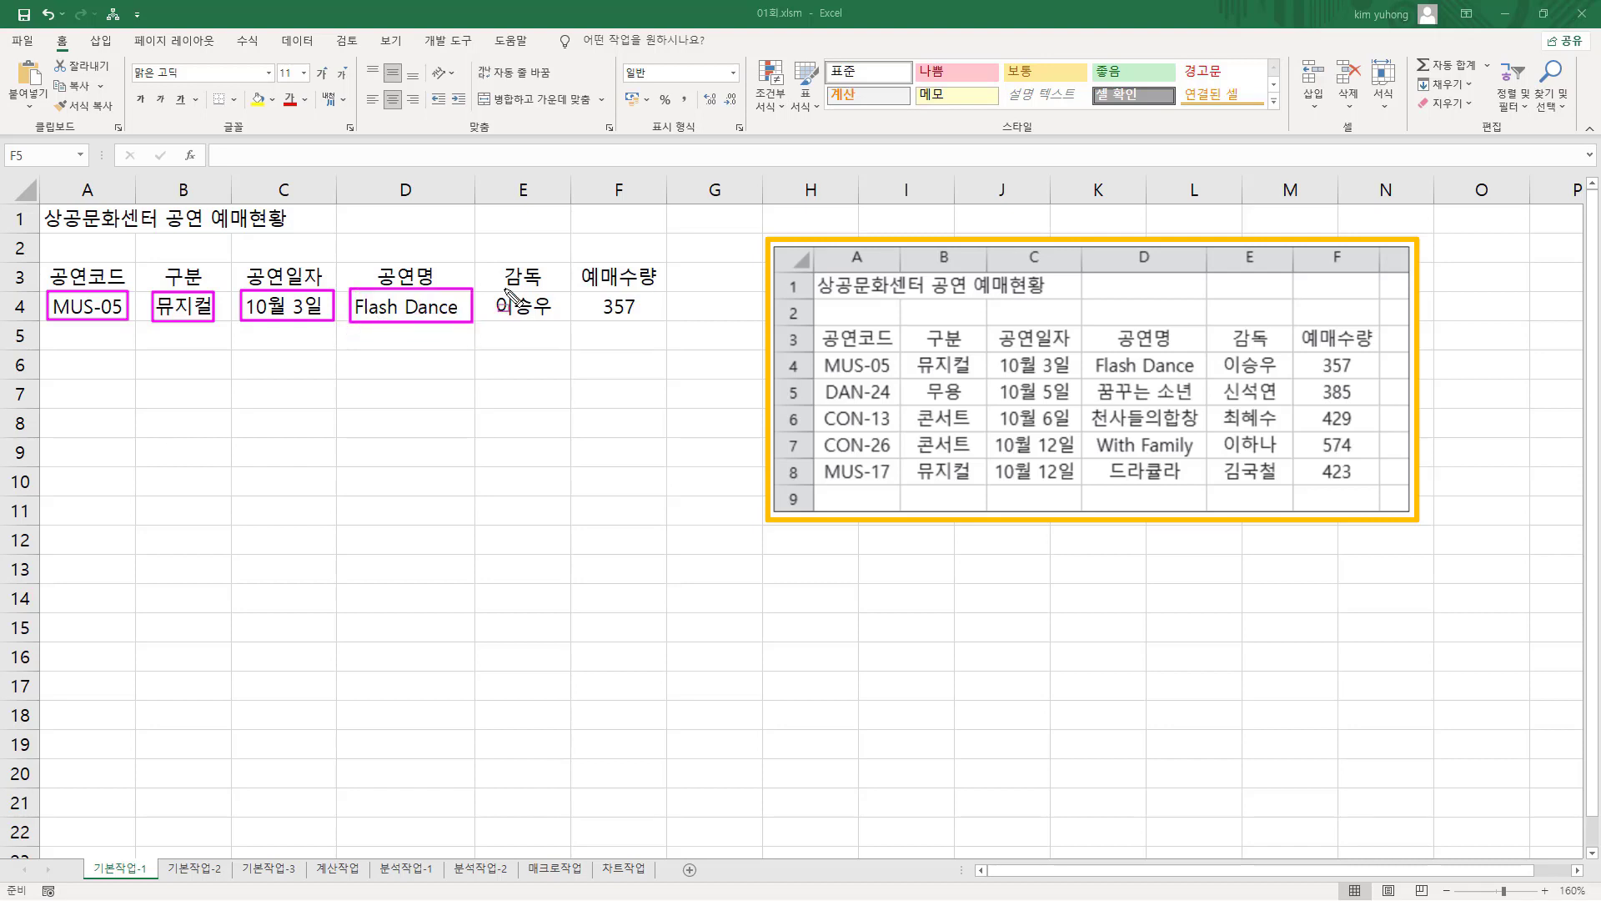
{"action": "left_click_drag", "start_coordinate": [495, 290], "coordinate": [560, 320]}
{"action": "left_click_drag", "start_coordinate": [592, 289], "coordinate": [642, 319]}
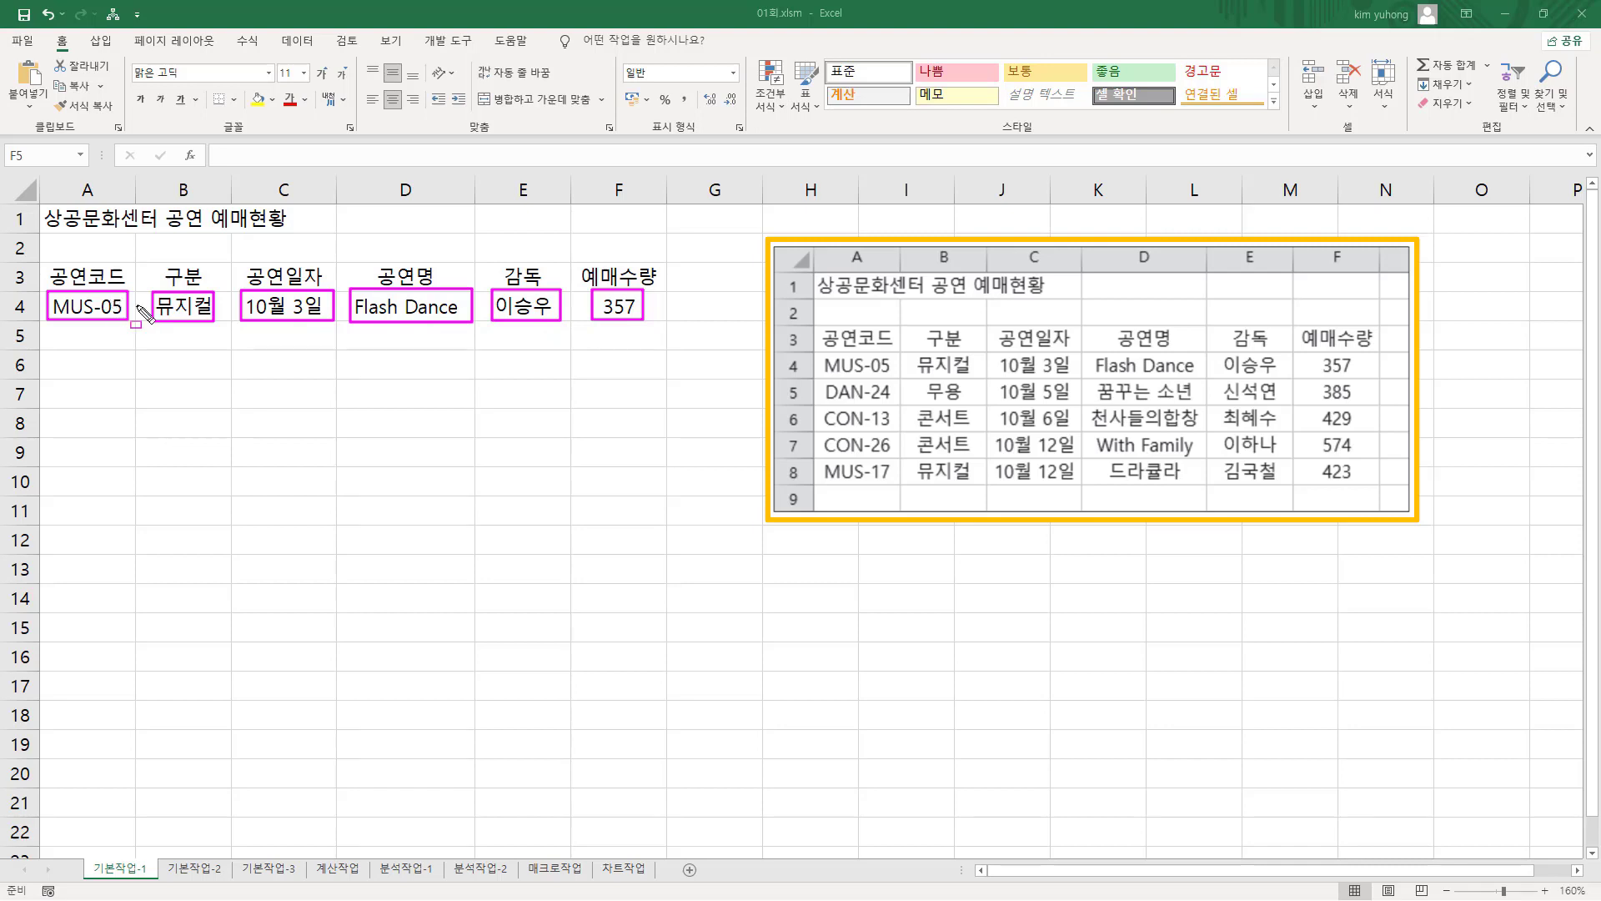
{"action": "key", "text": "e"}
{"action": "left_click_drag", "start_coordinate": [853, 358], "coordinate": [856, 475]}
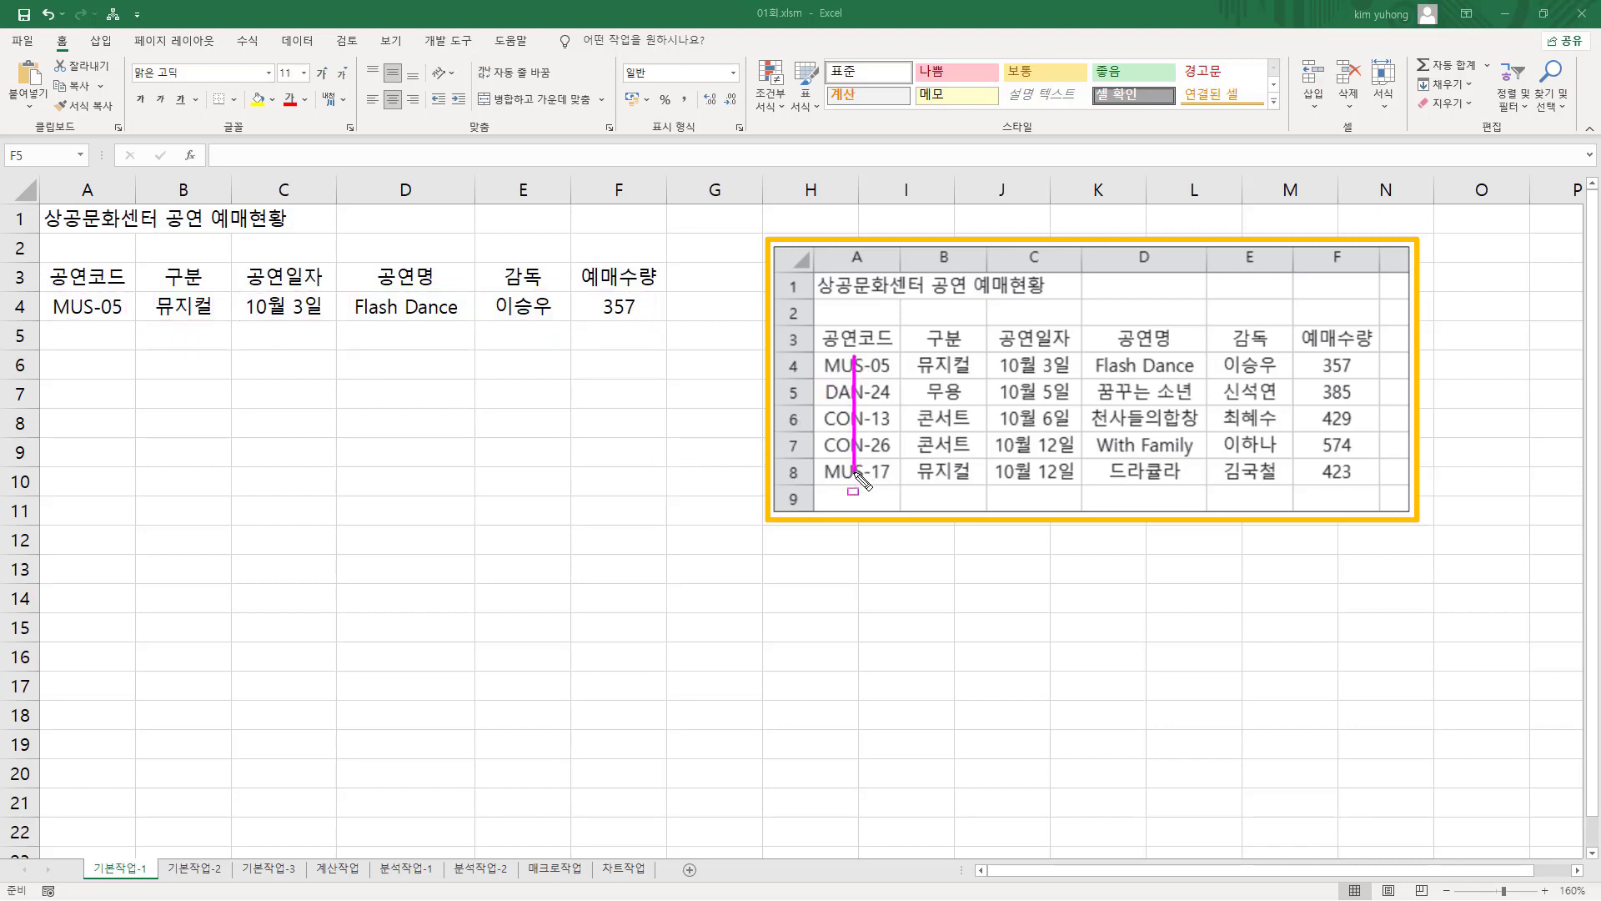
{"action": "mouse_move", "coordinate": [825, 351]}
{"action": "left_mouse_down"}
{"action": "mouse_move", "coordinate": [834, 459]}
{"action": "mouse_move", "coordinate": [864, 486]}
{"action": "left_mouse_up"}
{"action": "key", "text": "Escape"}
{"action": "left_click_drag", "start_coordinate": [822, 349], "coordinate": [870, 483]}
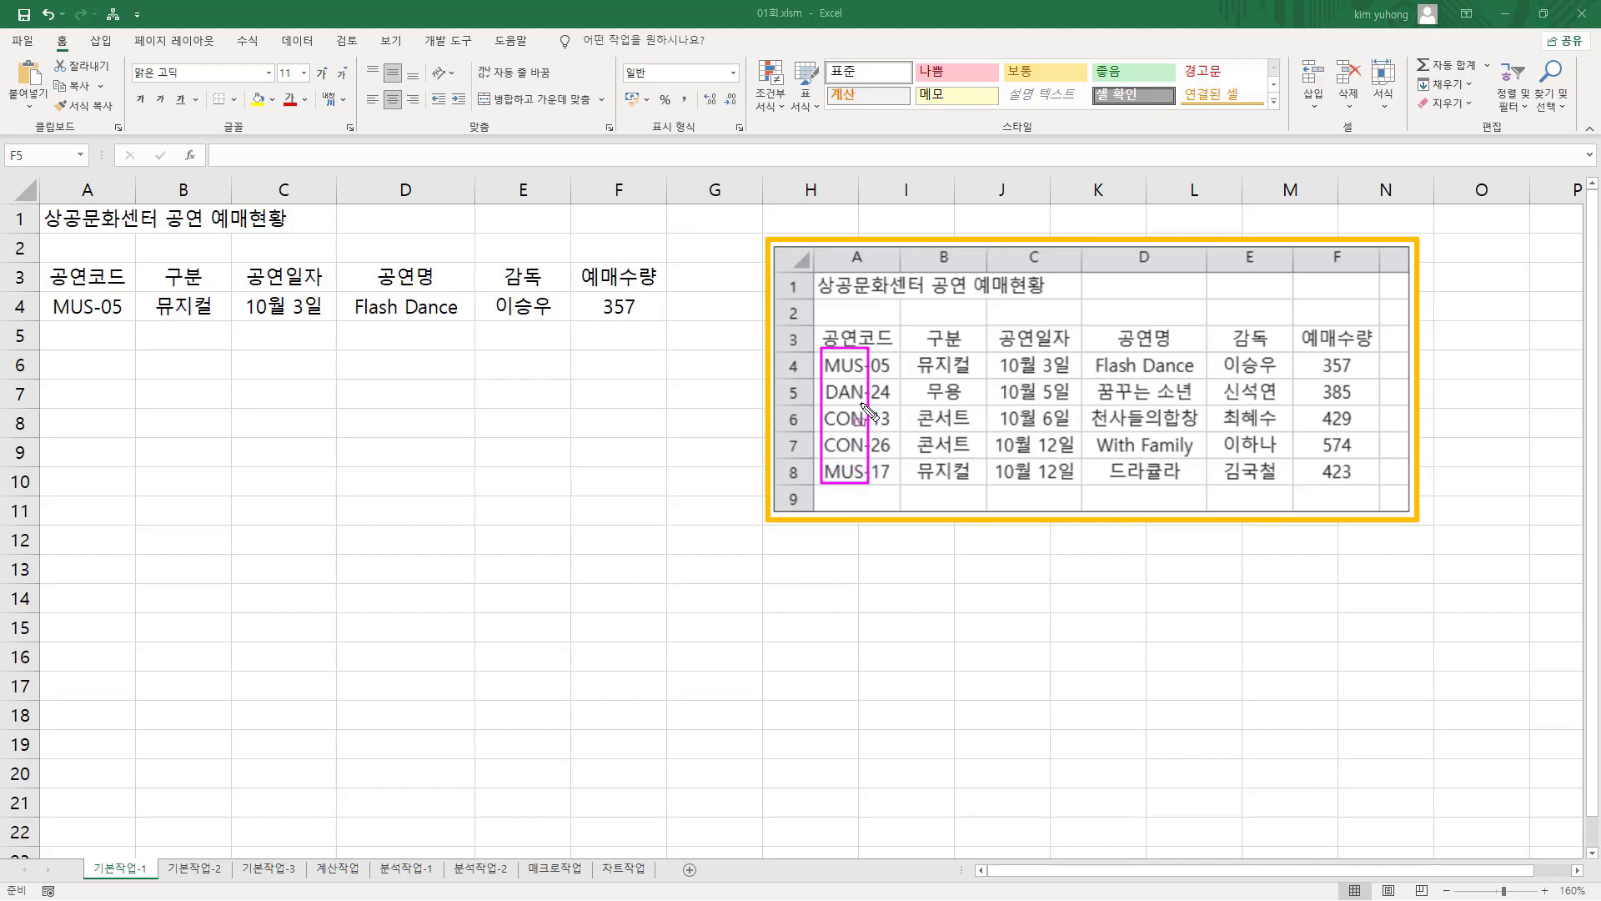
{"action": "mouse_move", "coordinate": [823, 357]}
{"action": "left_mouse_down"}
{"action": "mouse_move", "coordinate": [881, 374]}
{"action": "mouse_move", "coordinate": [829, 398]}
{"action": "mouse_move", "coordinate": [887, 423]}
{"action": "mouse_move", "coordinate": [876, 451]}
{"action": "left_mouse_up"}
{"action": "left_click_drag", "start_coordinate": [822, 465], "coordinate": [895, 477]}
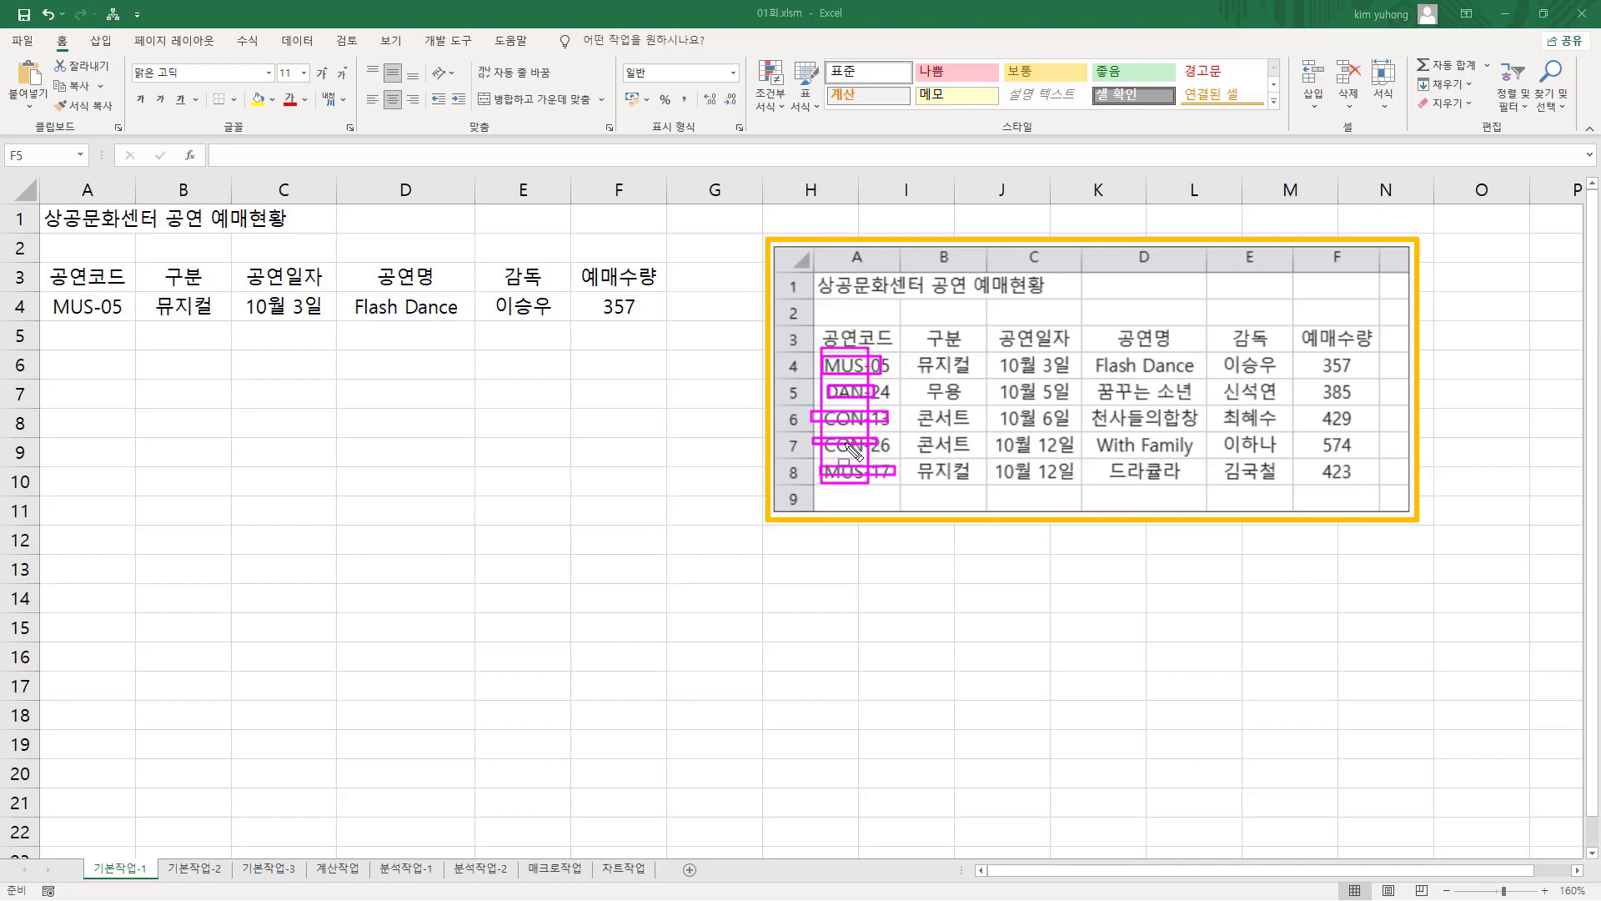
{"action": "left_click_drag", "start_coordinate": [910, 350], "coordinate": [981, 493]}
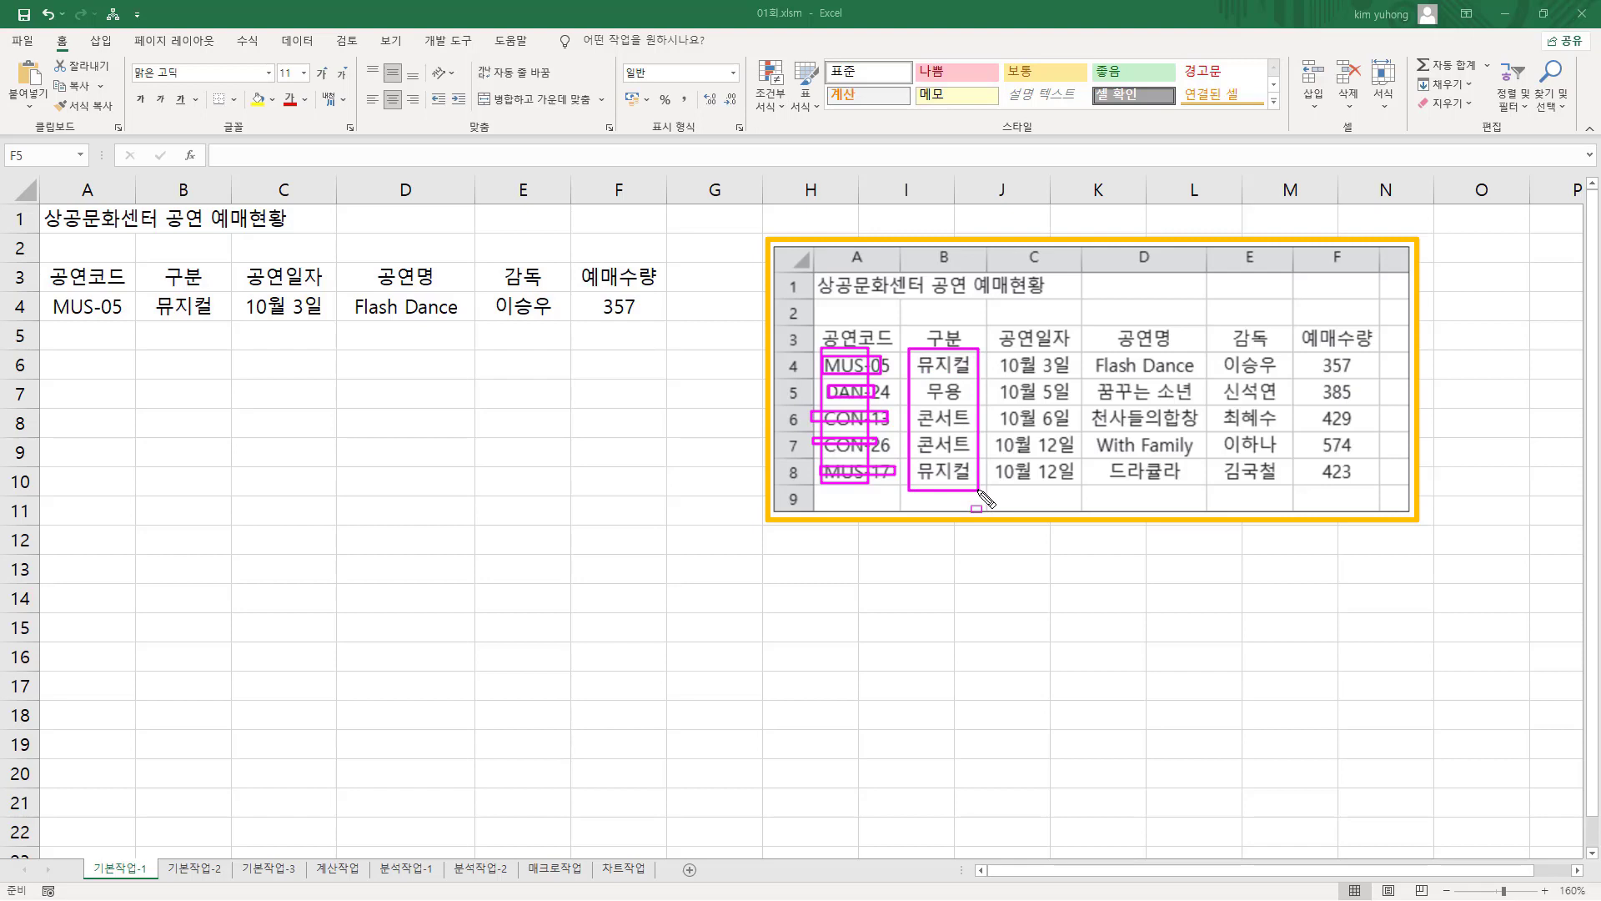
{"action": "left_click_drag", "start_coordinate": [995, 351], "coordinate": [1078, 486]}
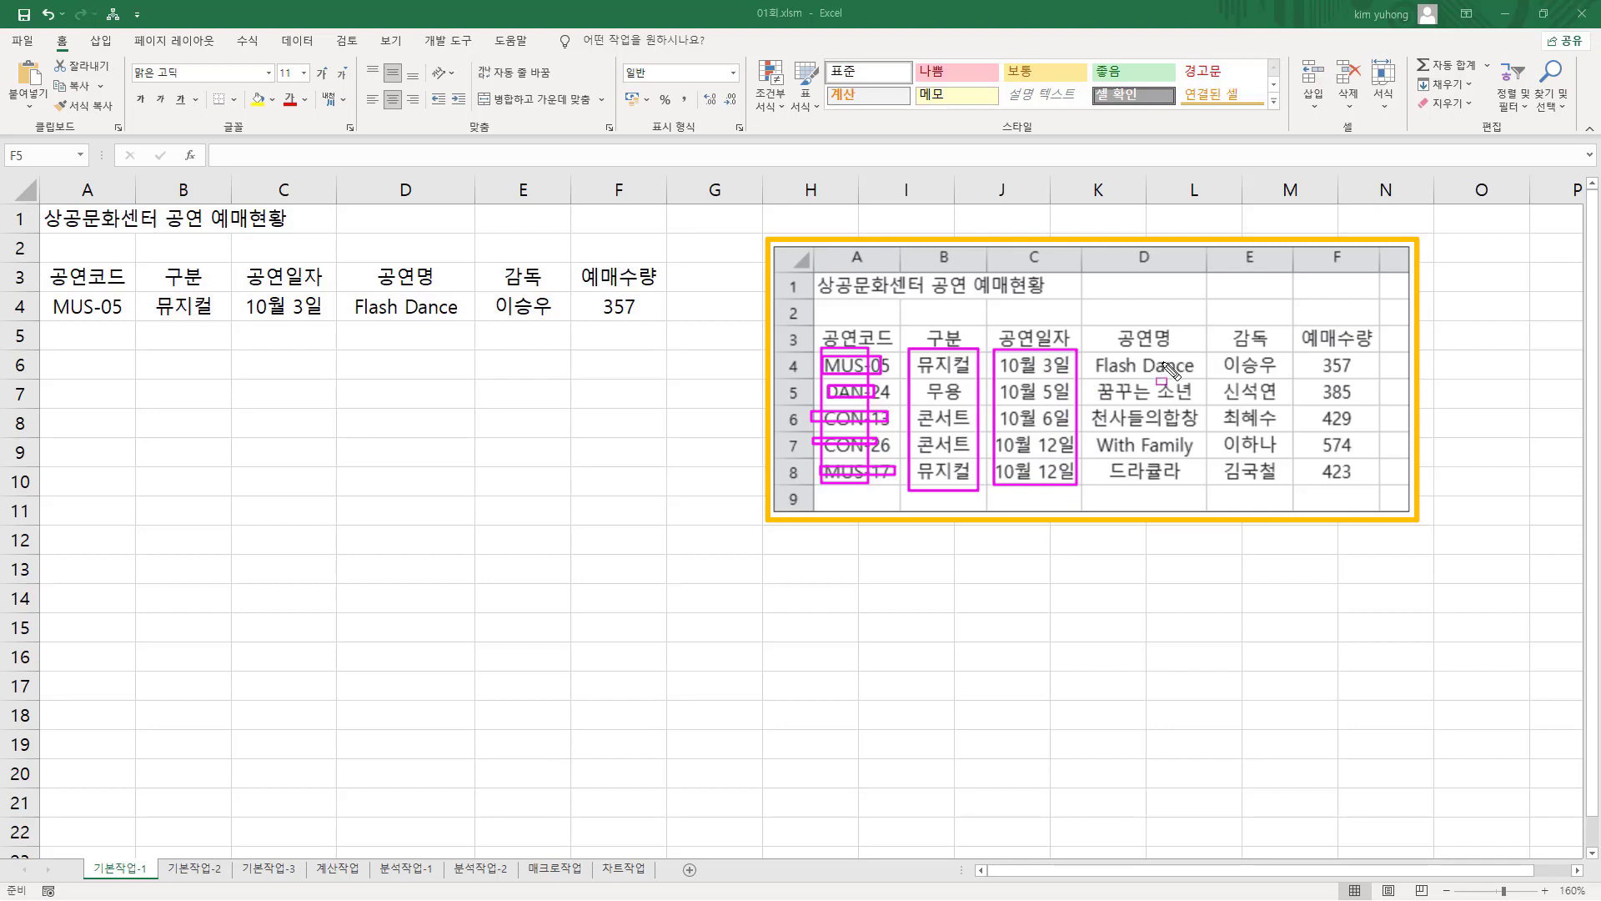
{"action": "left_click_drag", "start_coordinate": [1088, 351], "coordinate": [1206, 487]}
{"action": "left_click_drag", "start_coordinate": [1221, 349], "coordinate": [1282, 484]}
{"action": "left_click_drag", "start_coordinate": [1313, 350], "coordinate": [1363, 485]}
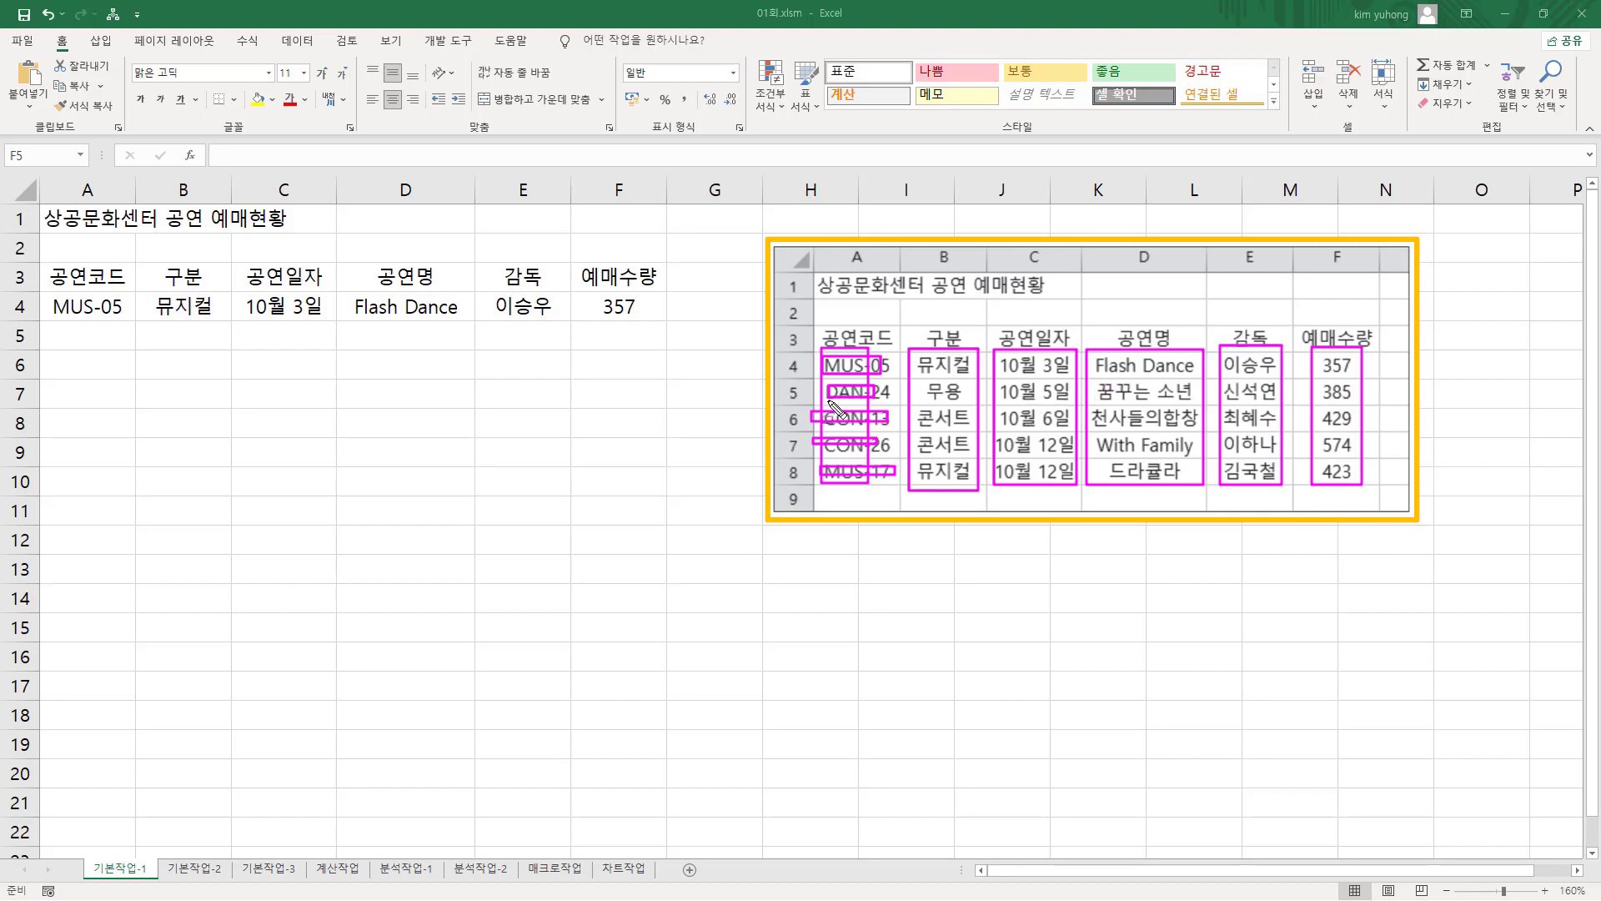
{"action": "key", "text": "Escape"}
- Fill the 공연코드 column with DAN-24, CON-13, CON-26 and MUS-17 in cells A5 to A8
{"action": "left_click", "coordinate": [121, 340]}
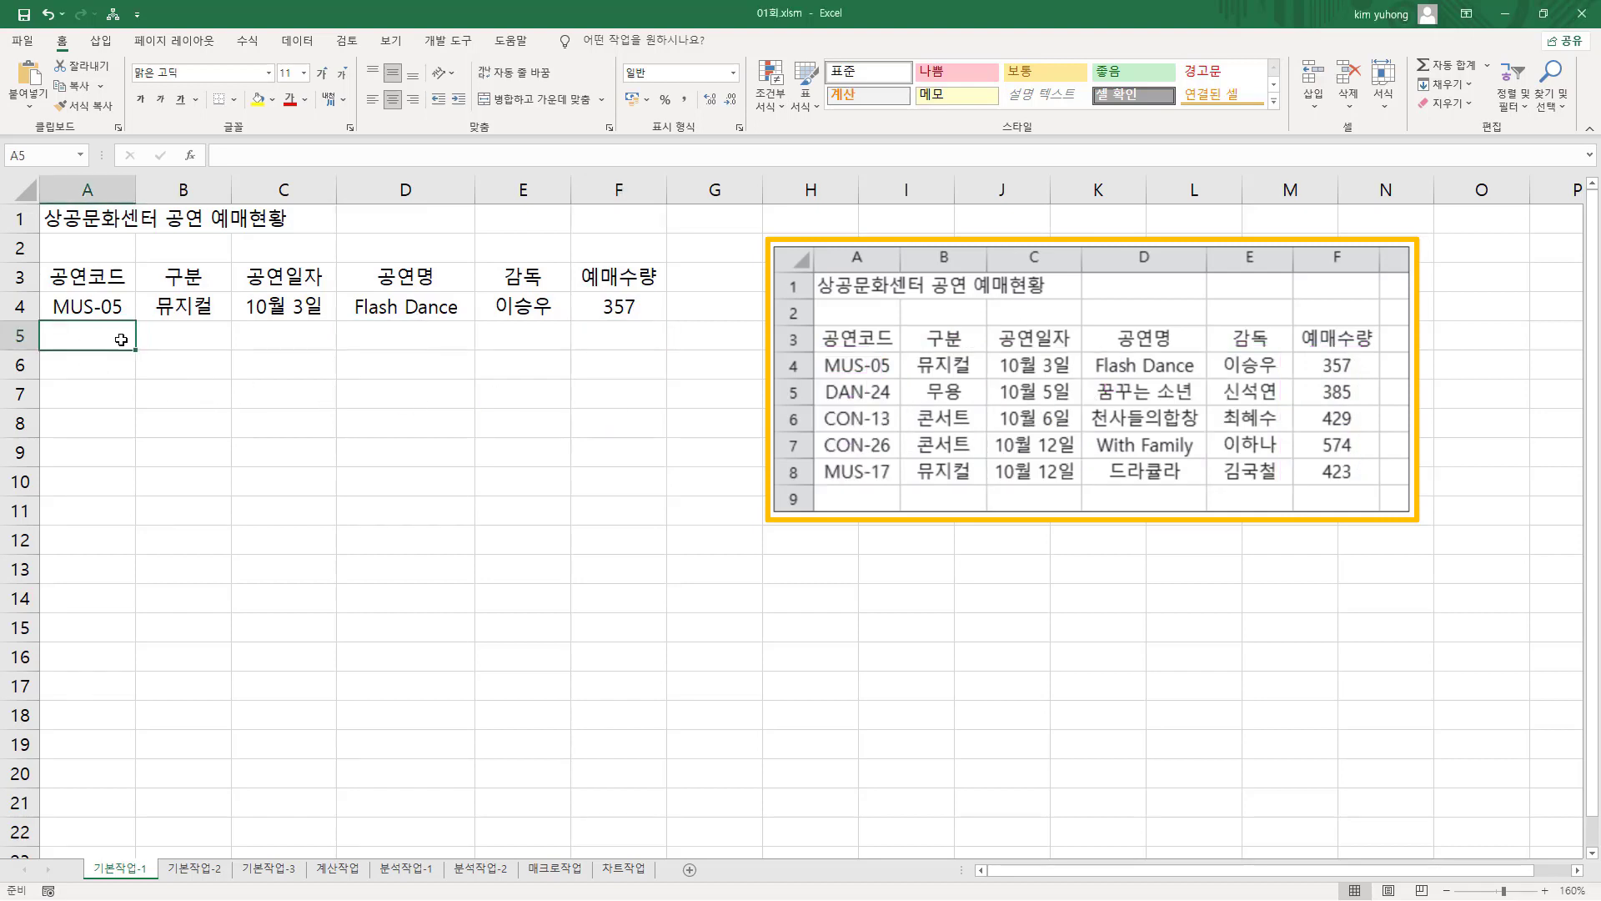
{"action": "type", "text": "ㅇ"}
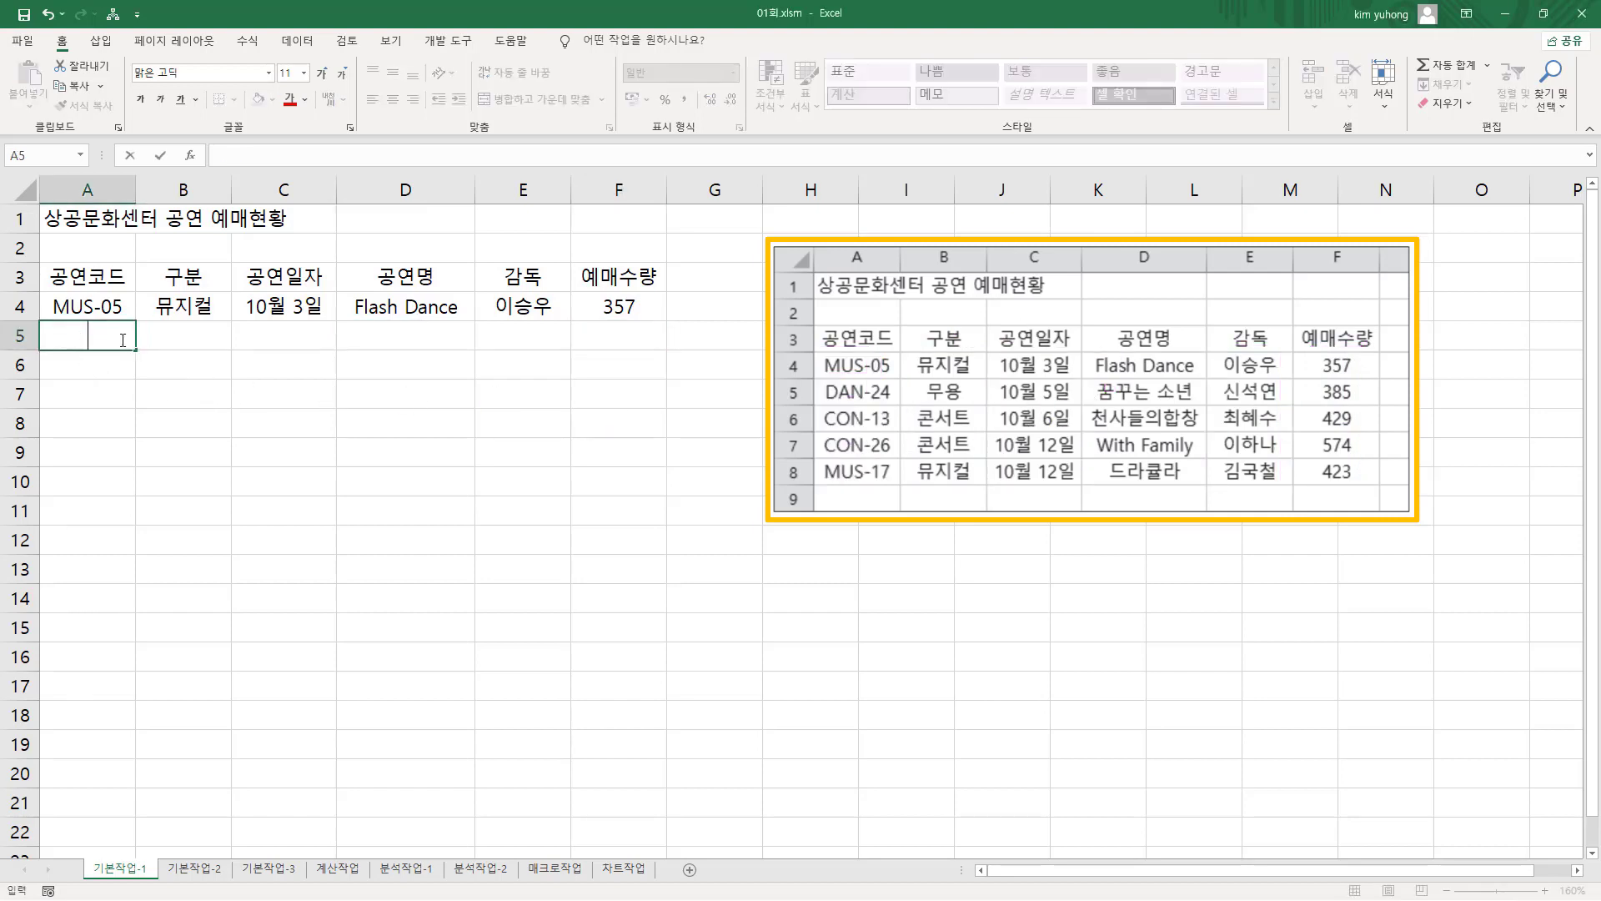
{"action": "type", "text": "DAN-24"}
{"action": "key", "text": "Return"}
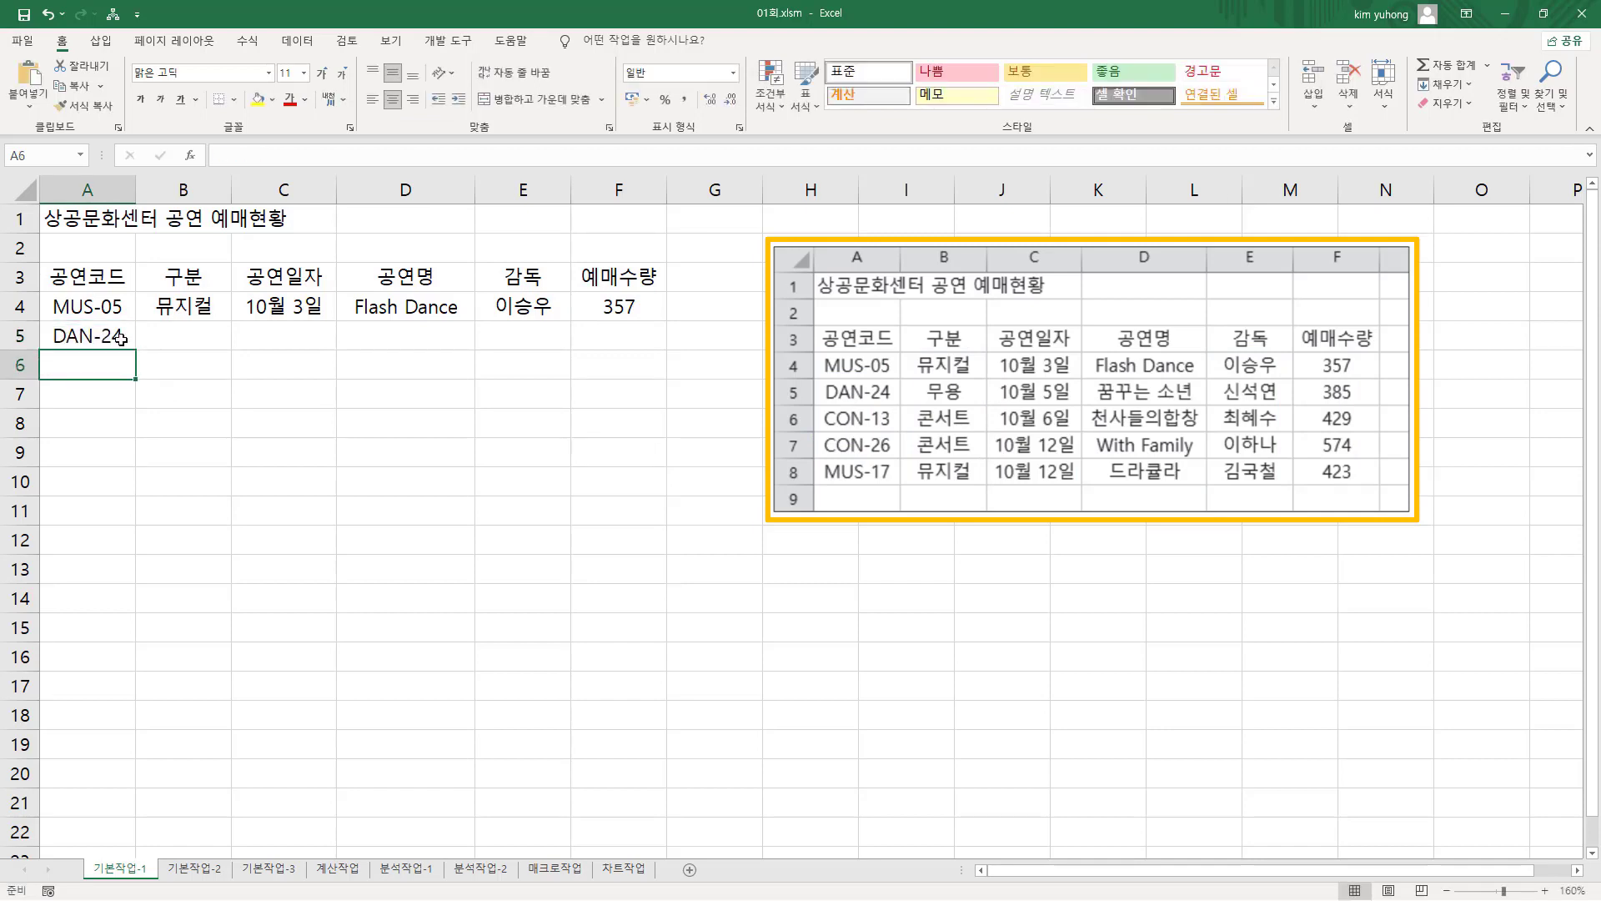
{"action": "type", "text": "CON-13"}
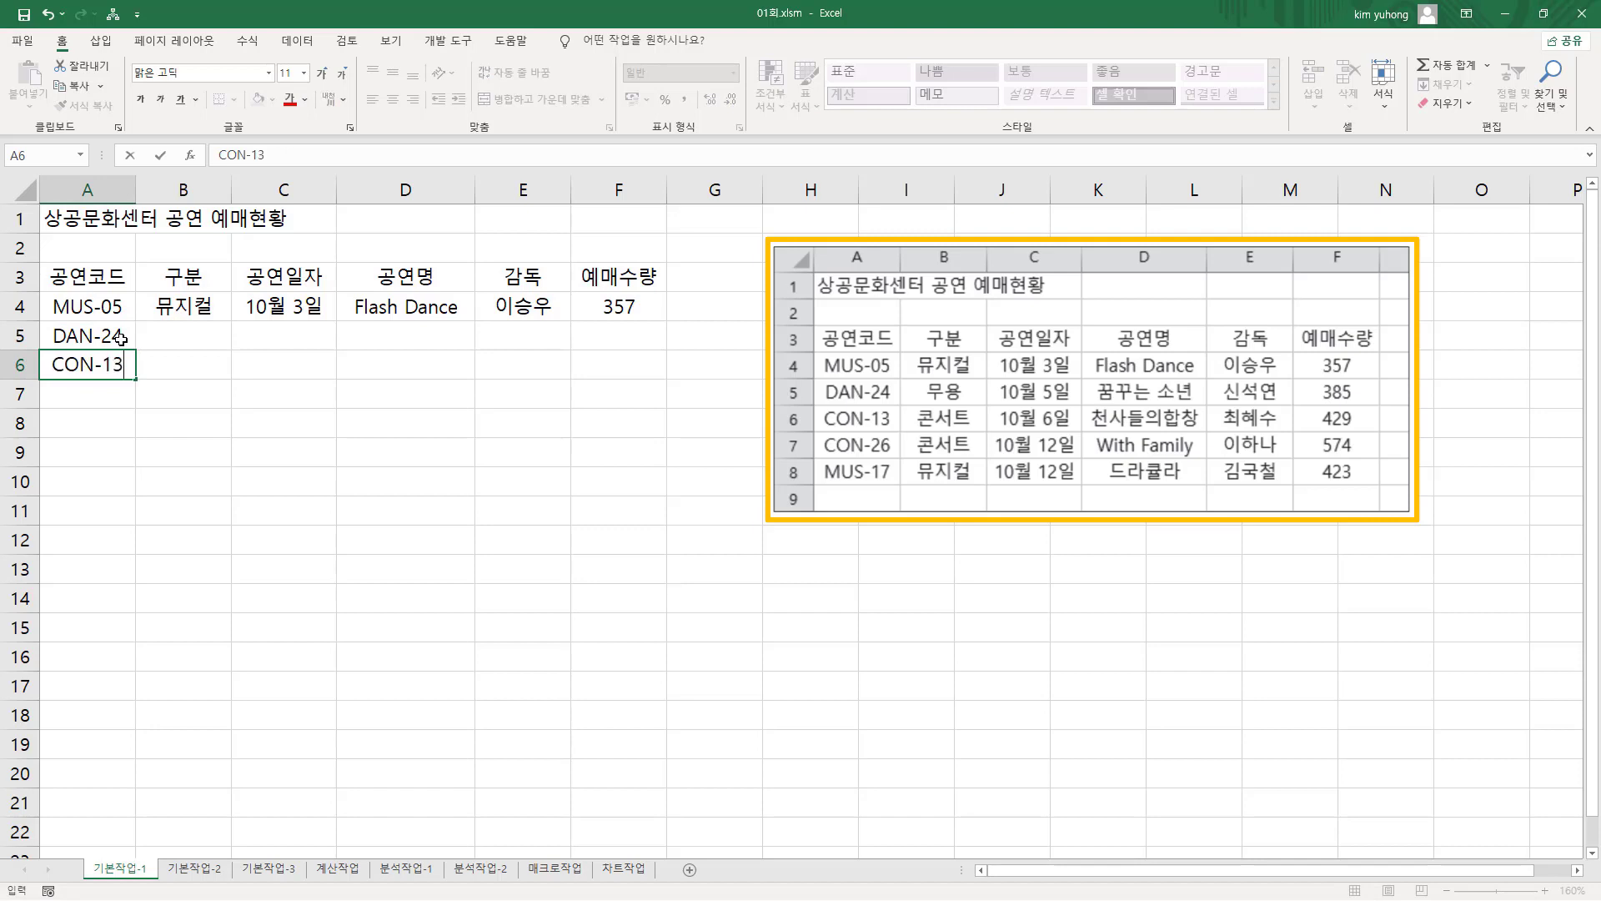
{"action": "key", "text": "Return"}
{"action": "type", "text": "CON-"}
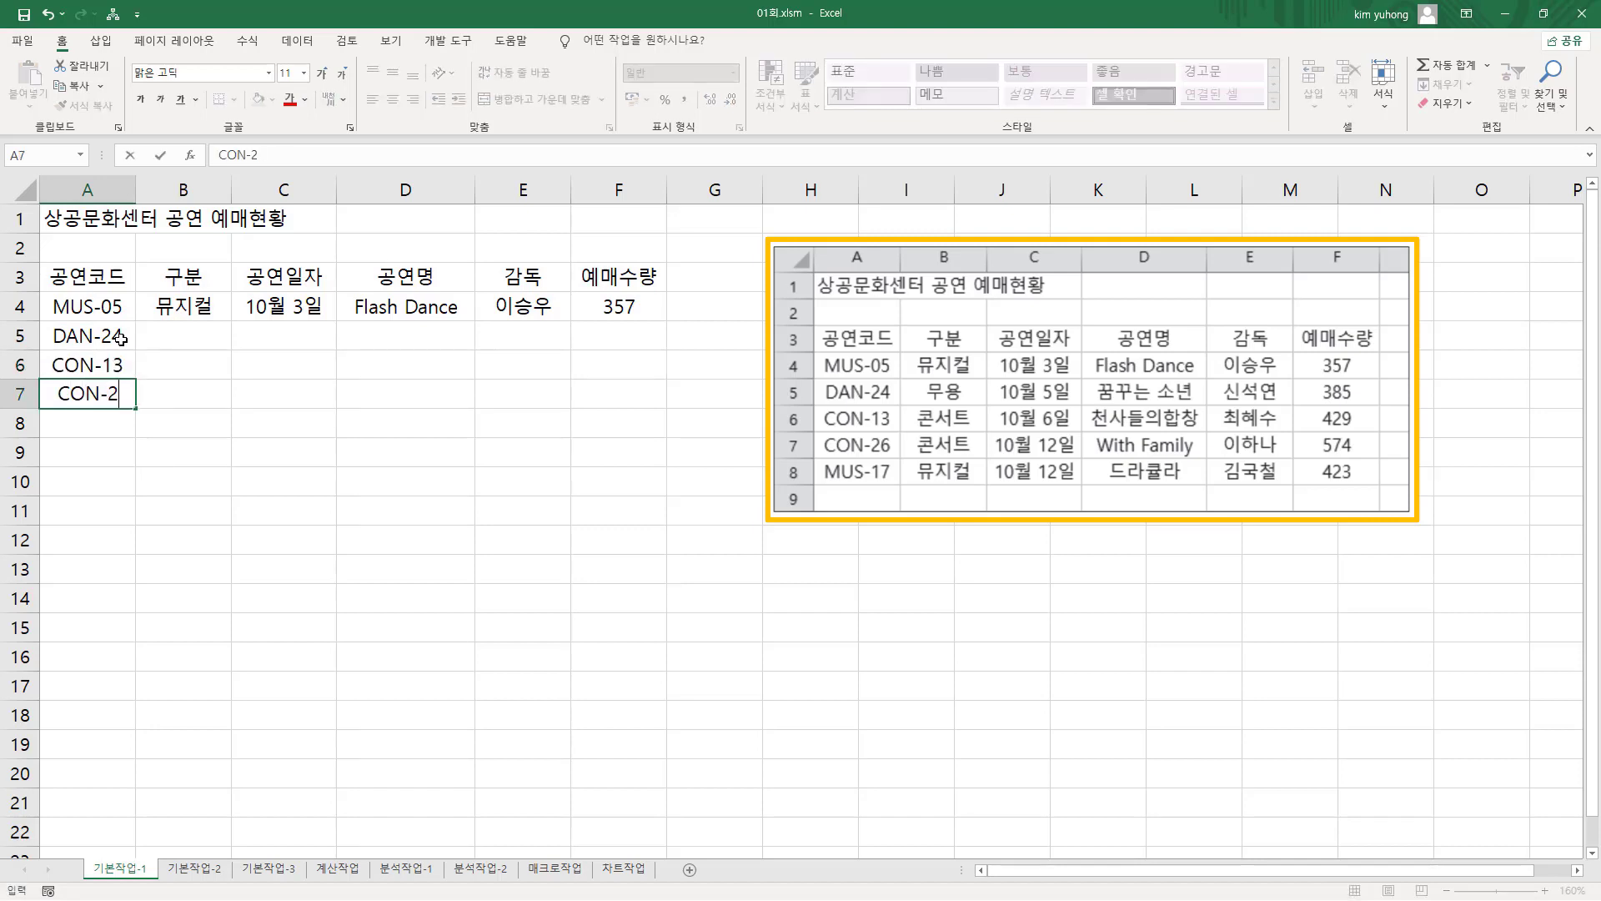
{"action": "type", "text": "26"}
{"action": "key", "text": "Return"}
{"action": "type", "text": "MUS-17"}
{"action": "key", "text": "Return"}
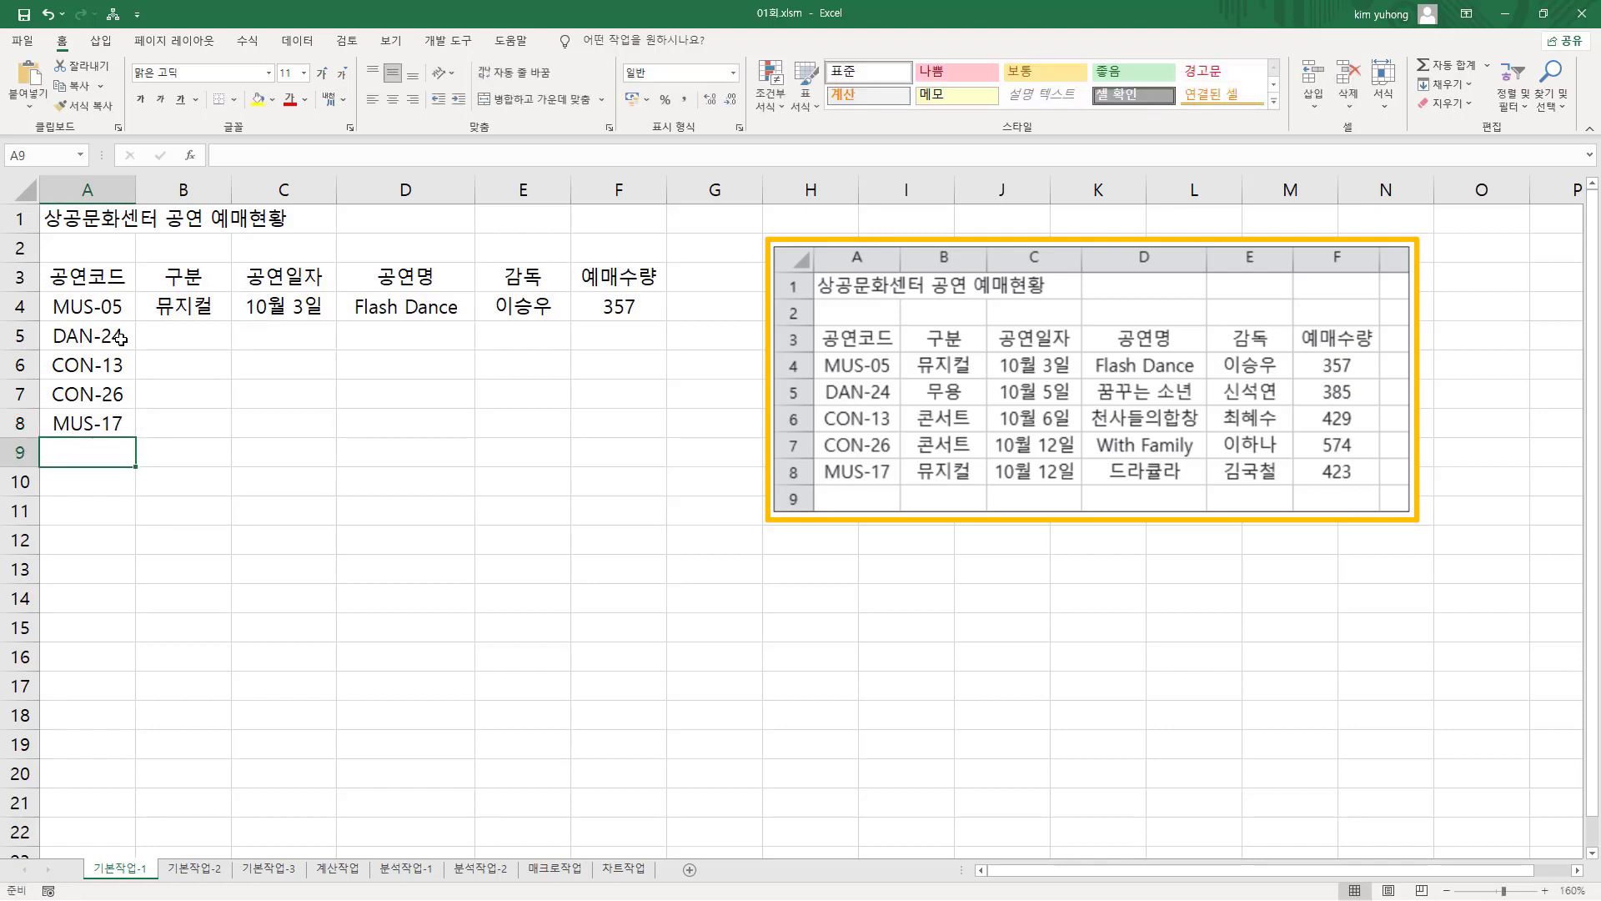
- Fill the 구분 column with 무용 in B5 and 콘서트 in both B6 and B7
{"action": "left_click", "coordinate": [191, 336]}
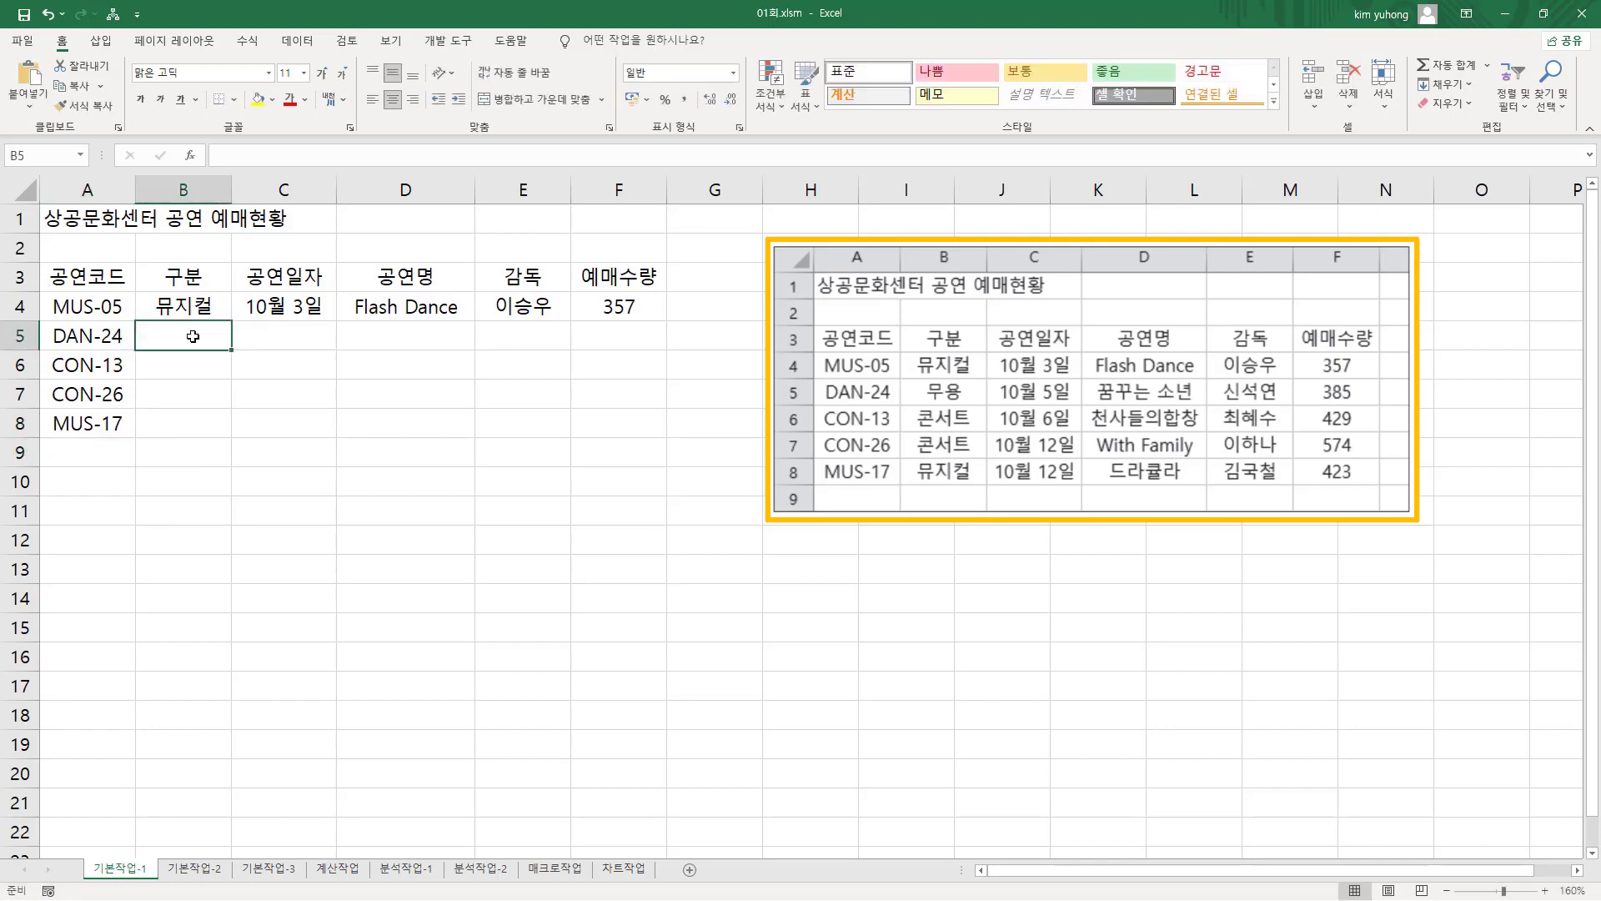
{"action": "type", "text": "무용"}
{"action": "key", "text": "Return"}
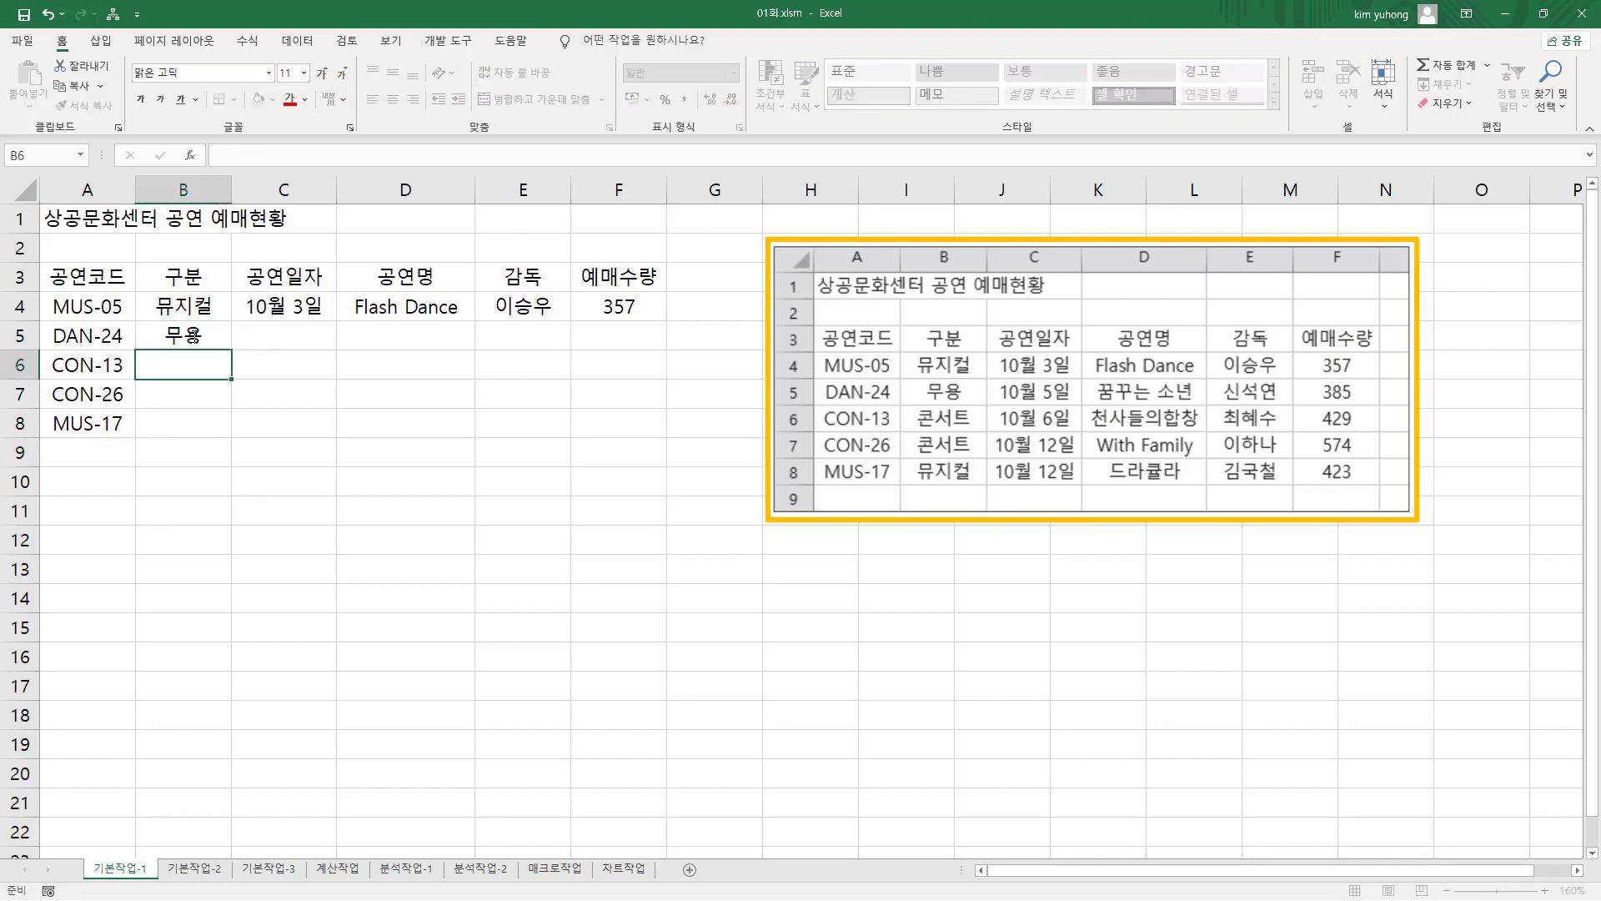
{"action": "type", "text": "콘서트"}
{"action": "key", "text": "Return"}
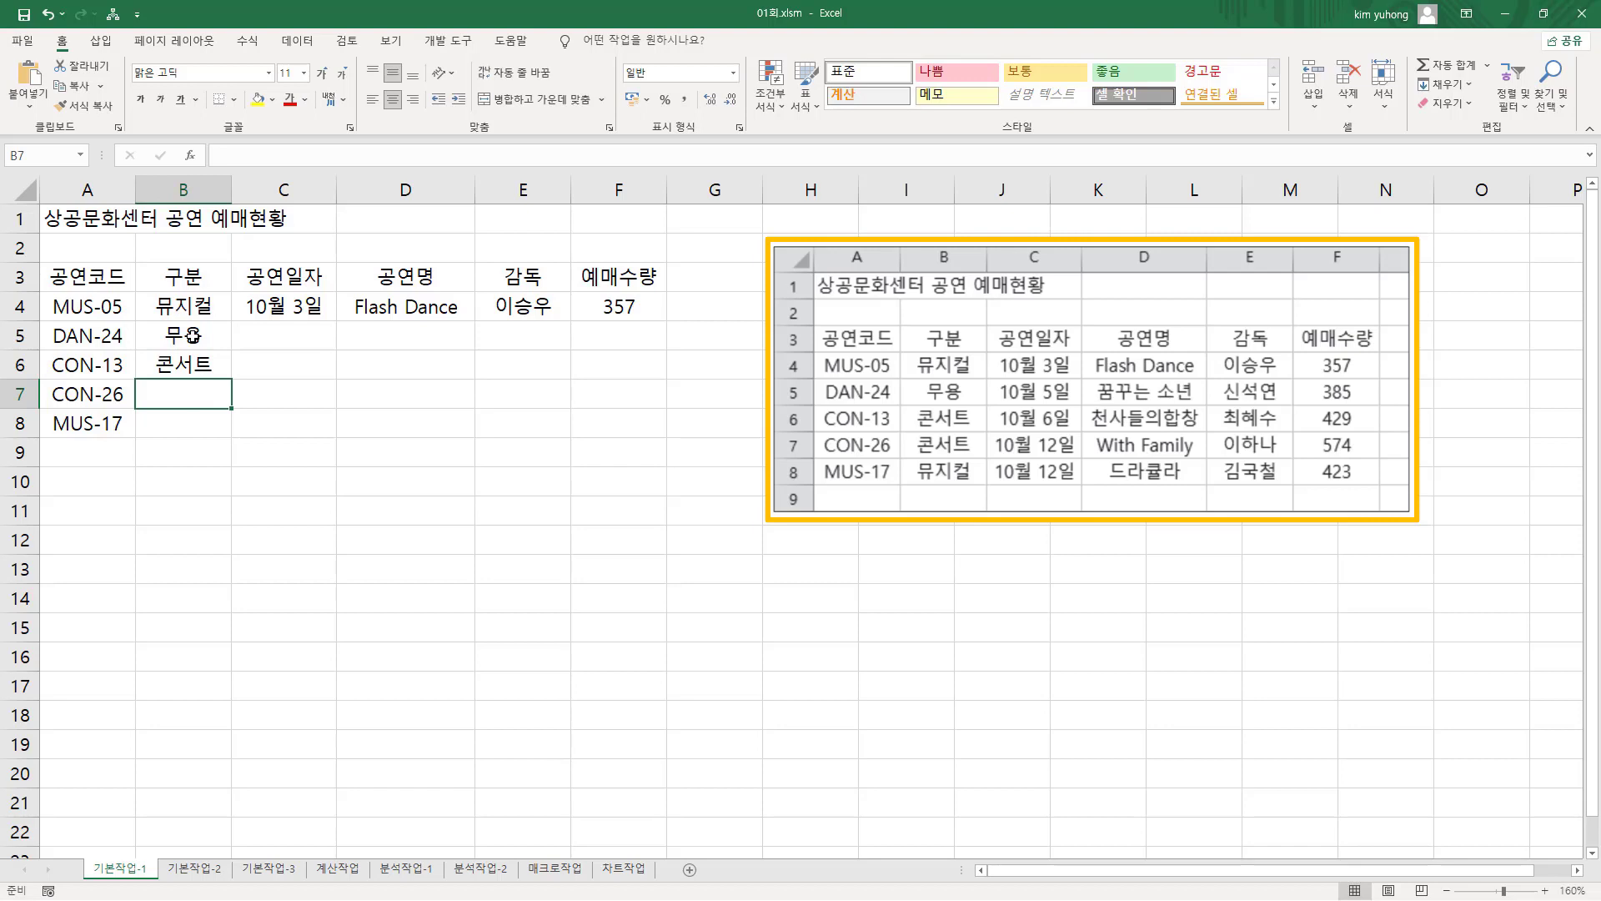
{"action": "type", "text": "ㅋㅗㄴ"}
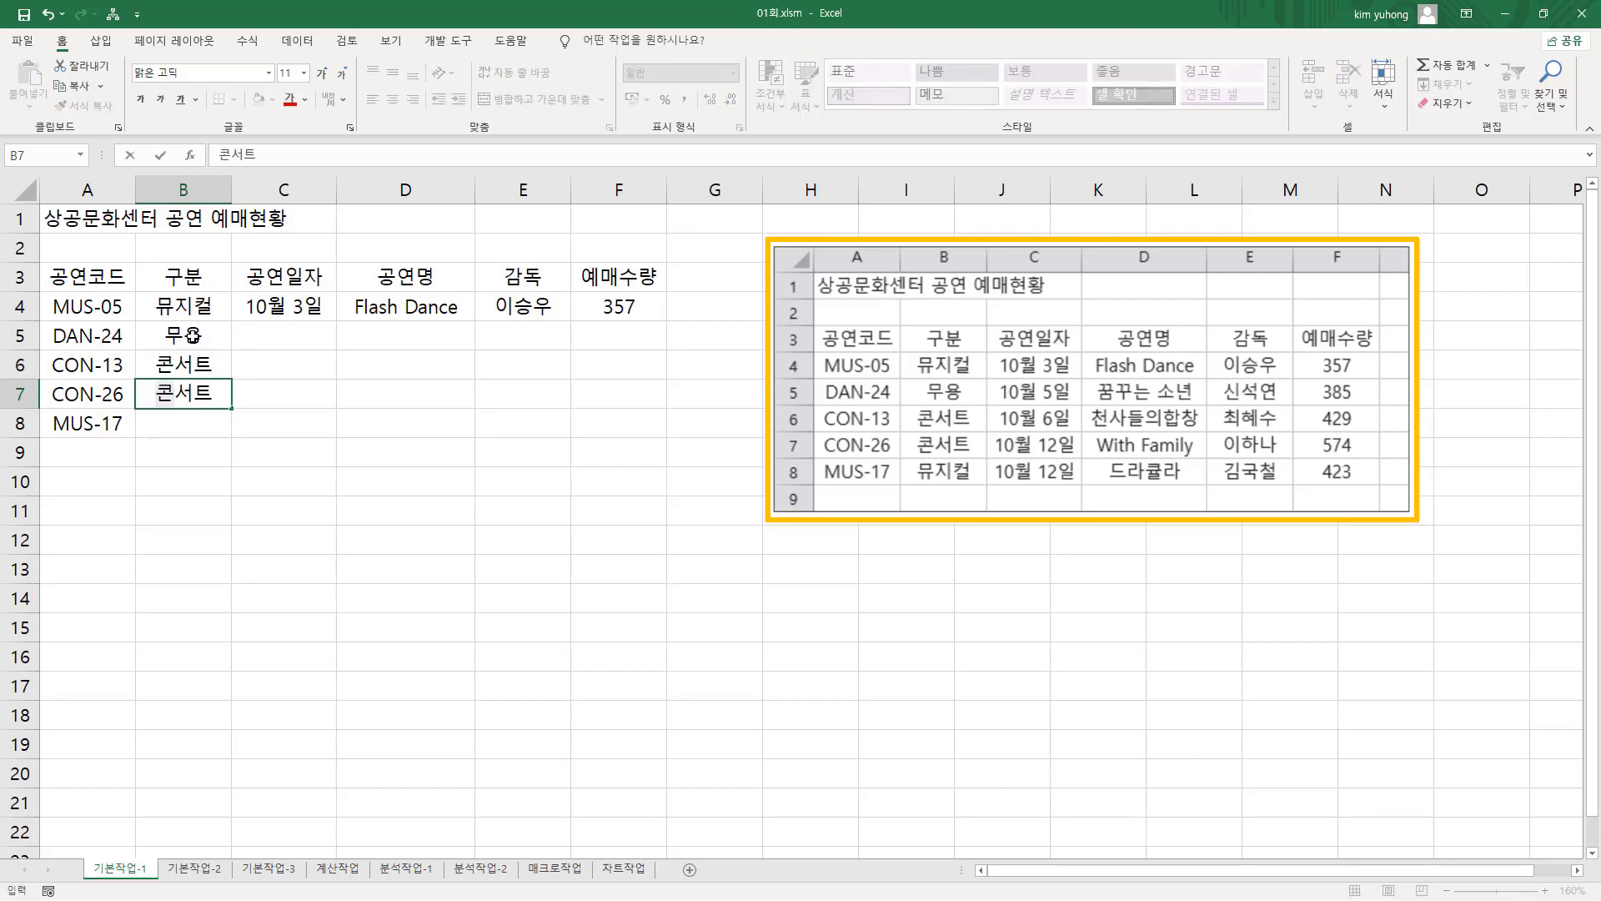
{"action": "mouse_move", "coordinate": [156, 352]}
{"action": "left_mouse_down"}
{"action": "mouse_move", "coordinate": [225, 372]}
{"action": "mouse_move", "coordinate": [215, 404]}
{"action": "left_mouse_up"}
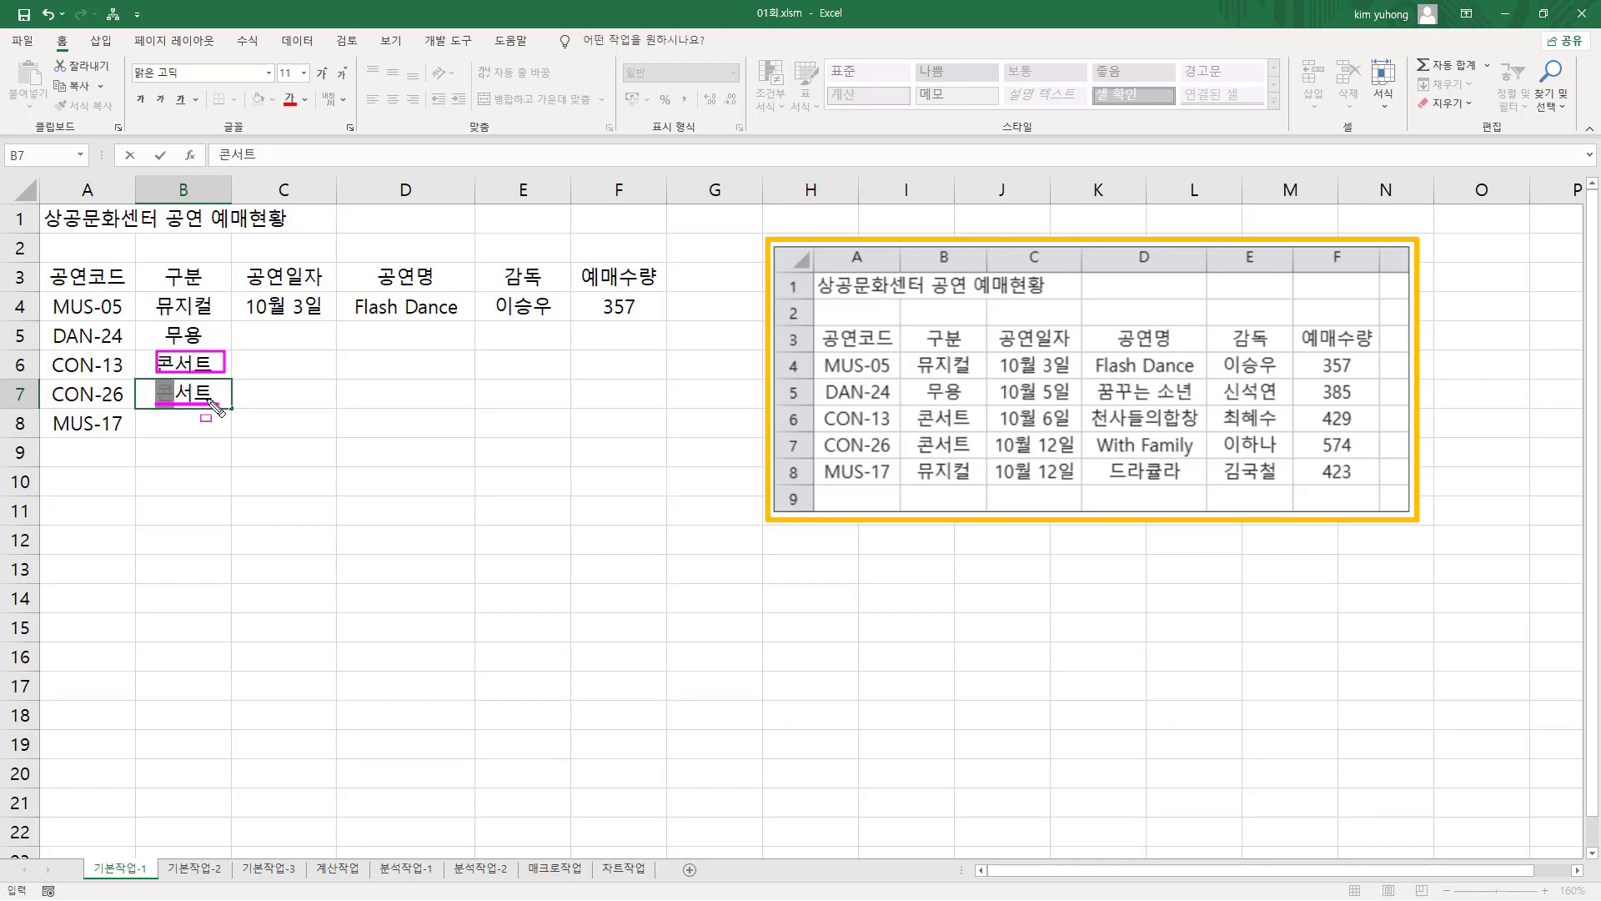
{"action": "key", "text": "Escape"}
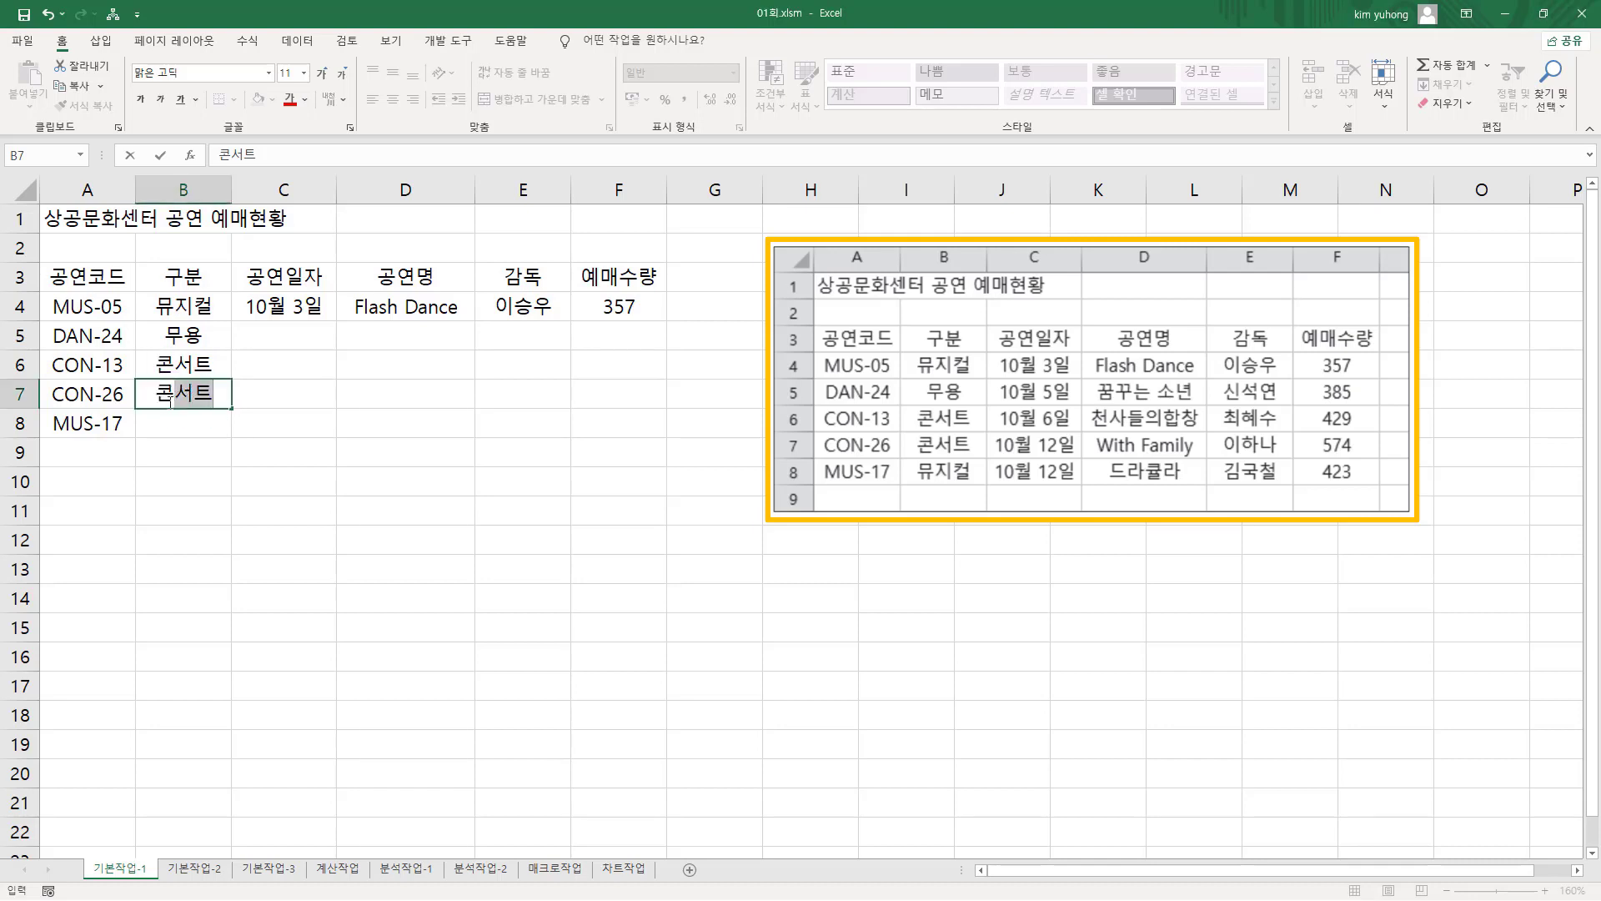
{"action": "key", "text": "Return"}
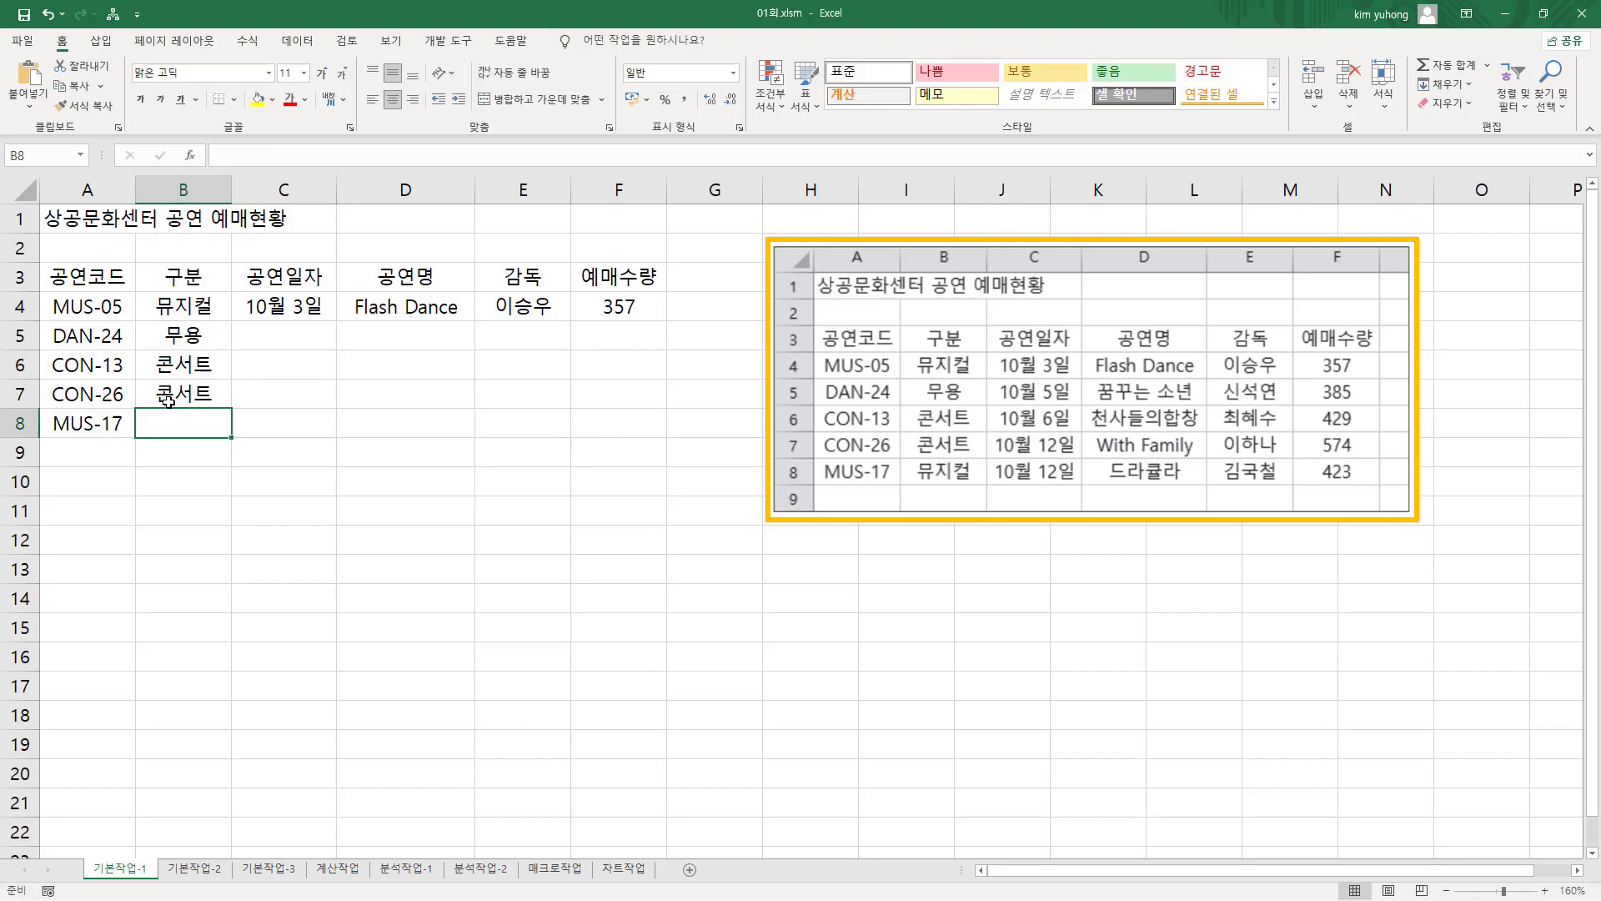
- Complete the 구분 column by entering 뮤지컬 in B8 for the MUS-17 record
{"action": "type", "text": "뮤지컬"}
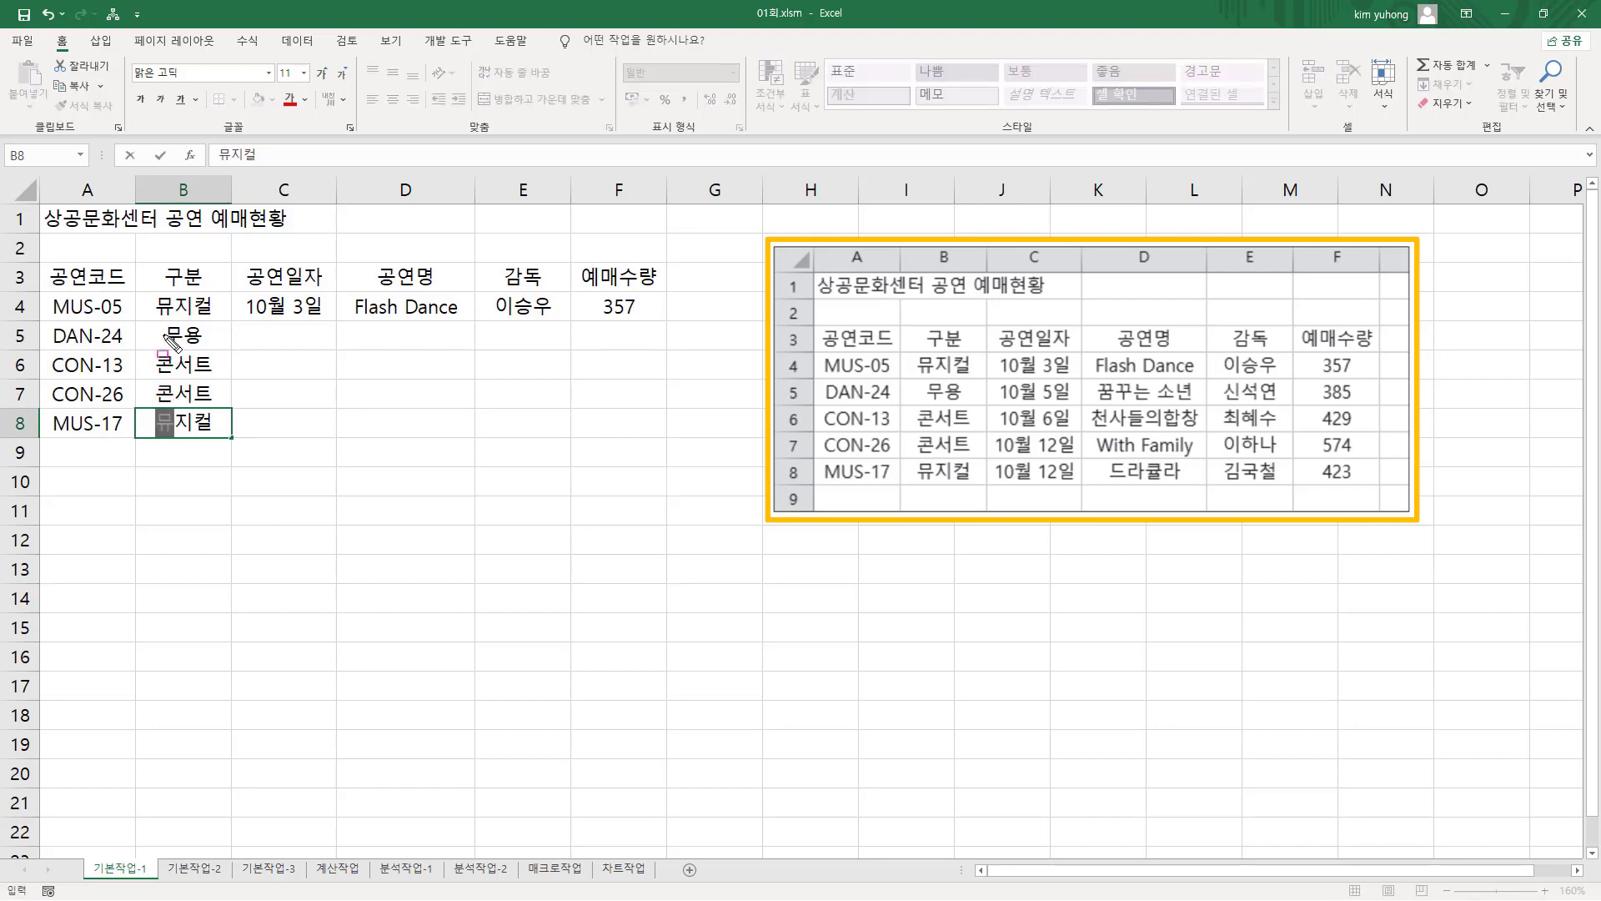
{"action": "left_click_drag", "start_coordinate": [151, 293], "coordinate": [217, 320]}
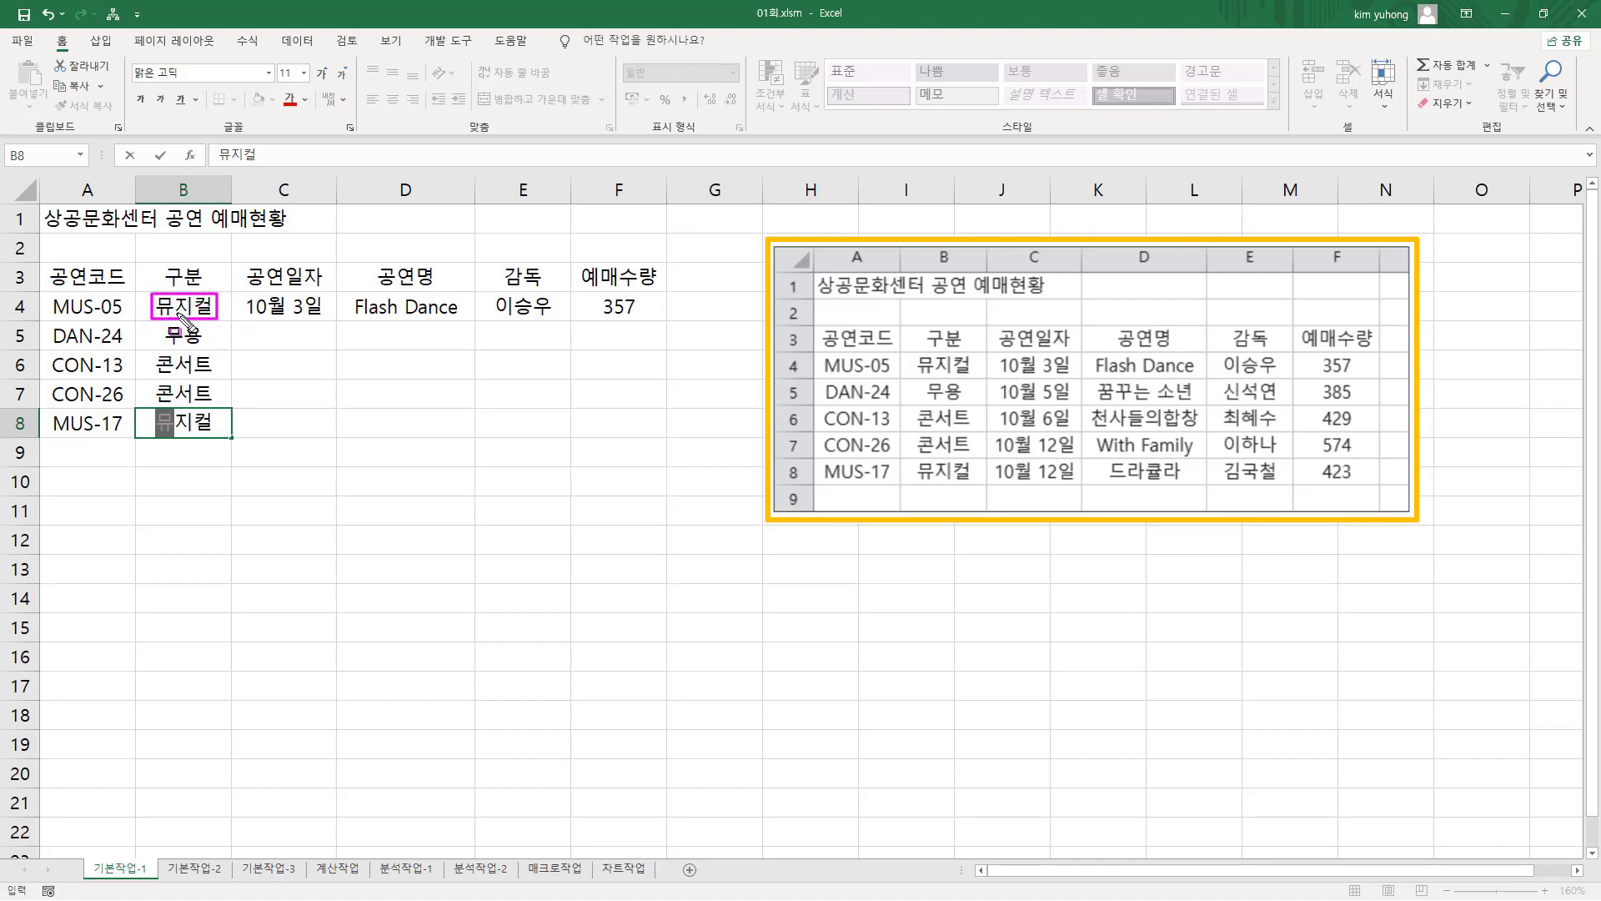
{"action": "left_click_drag", "start_coordinate": [155, 435], "coordinate": [172, 435]}
{"action": "key", "text": "Escape"}
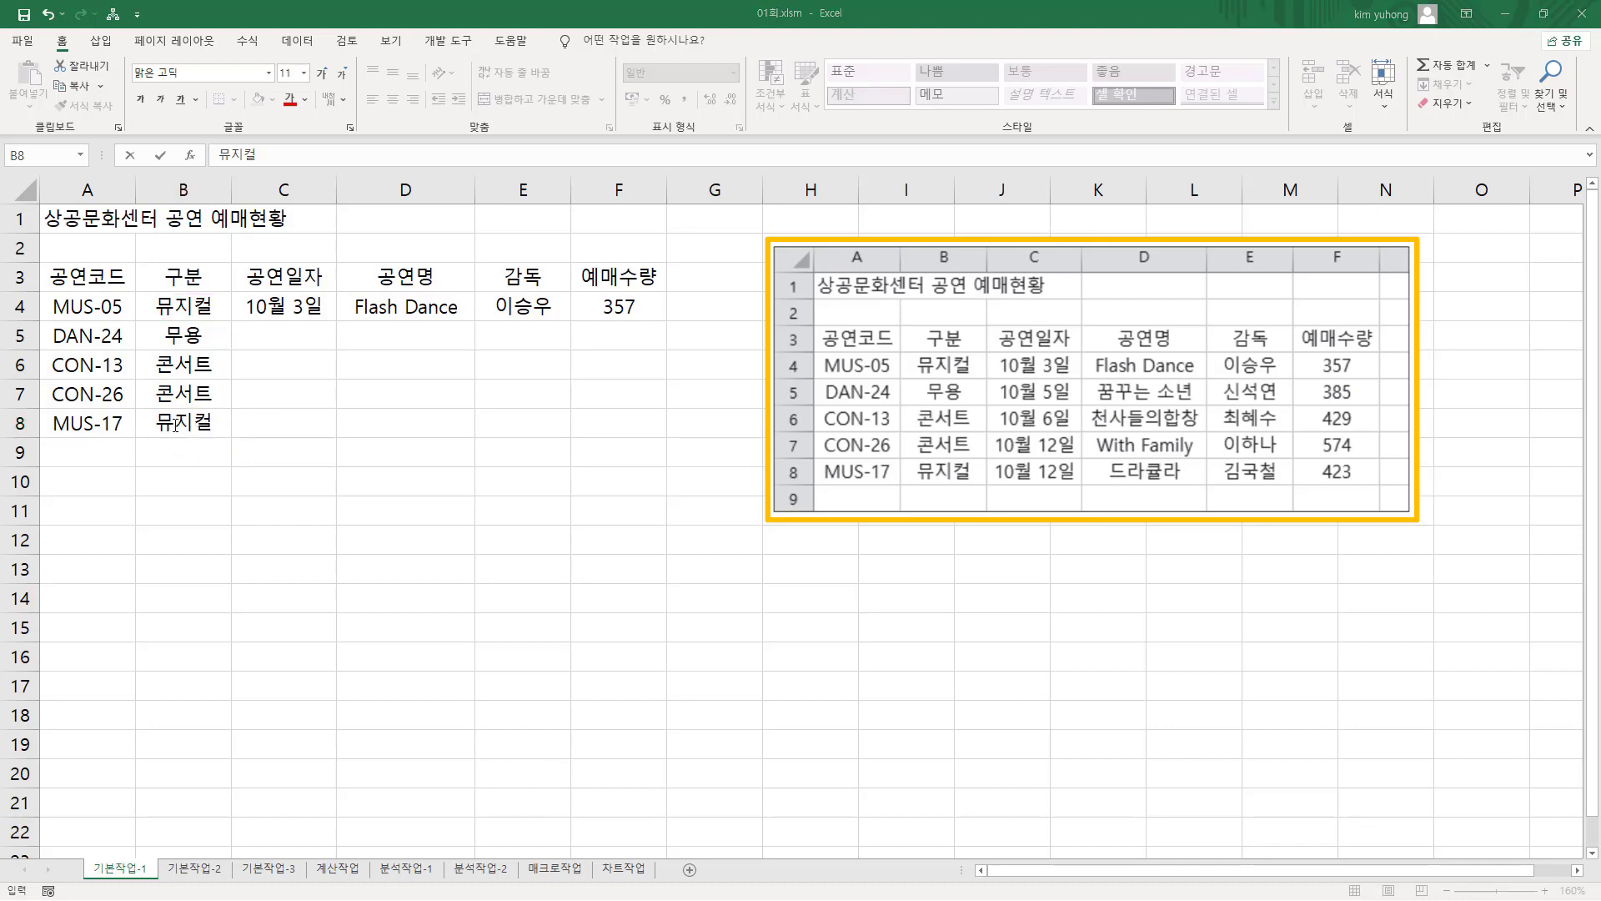
{"action": "key", "text": "Return"}
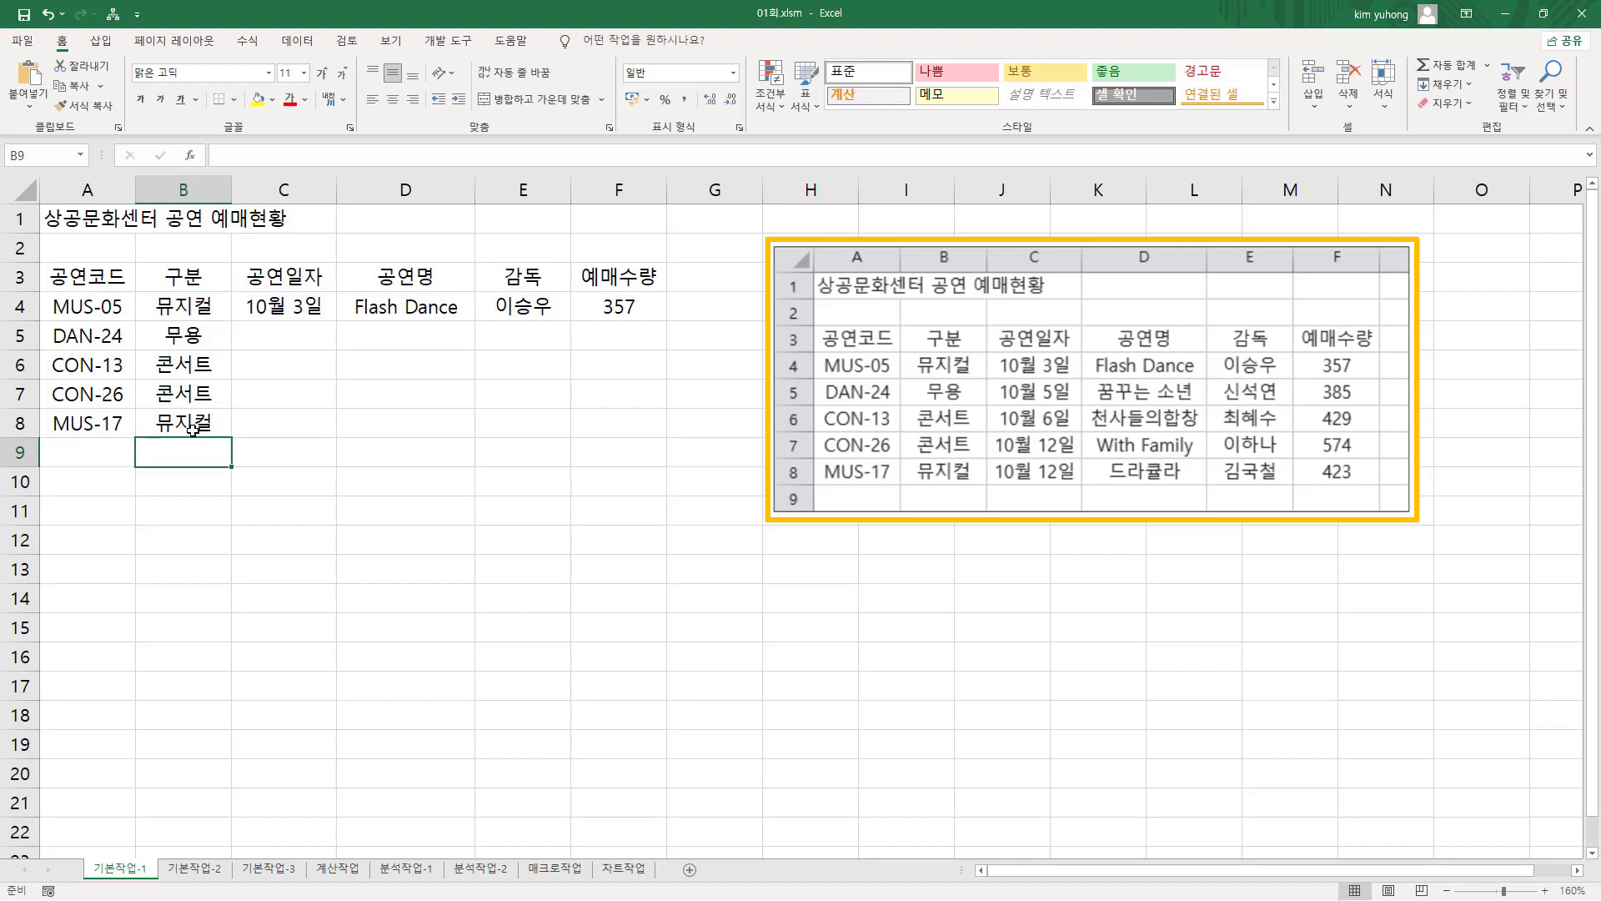
- Fill the 공연일자 column with 10월 5일 in C5, 10월 6일 in C6, and 10월 12일 in both C7 and C8
{"action": "left_click", "coordinate": [238, 342]}
{"action": "type", "text": "10"}
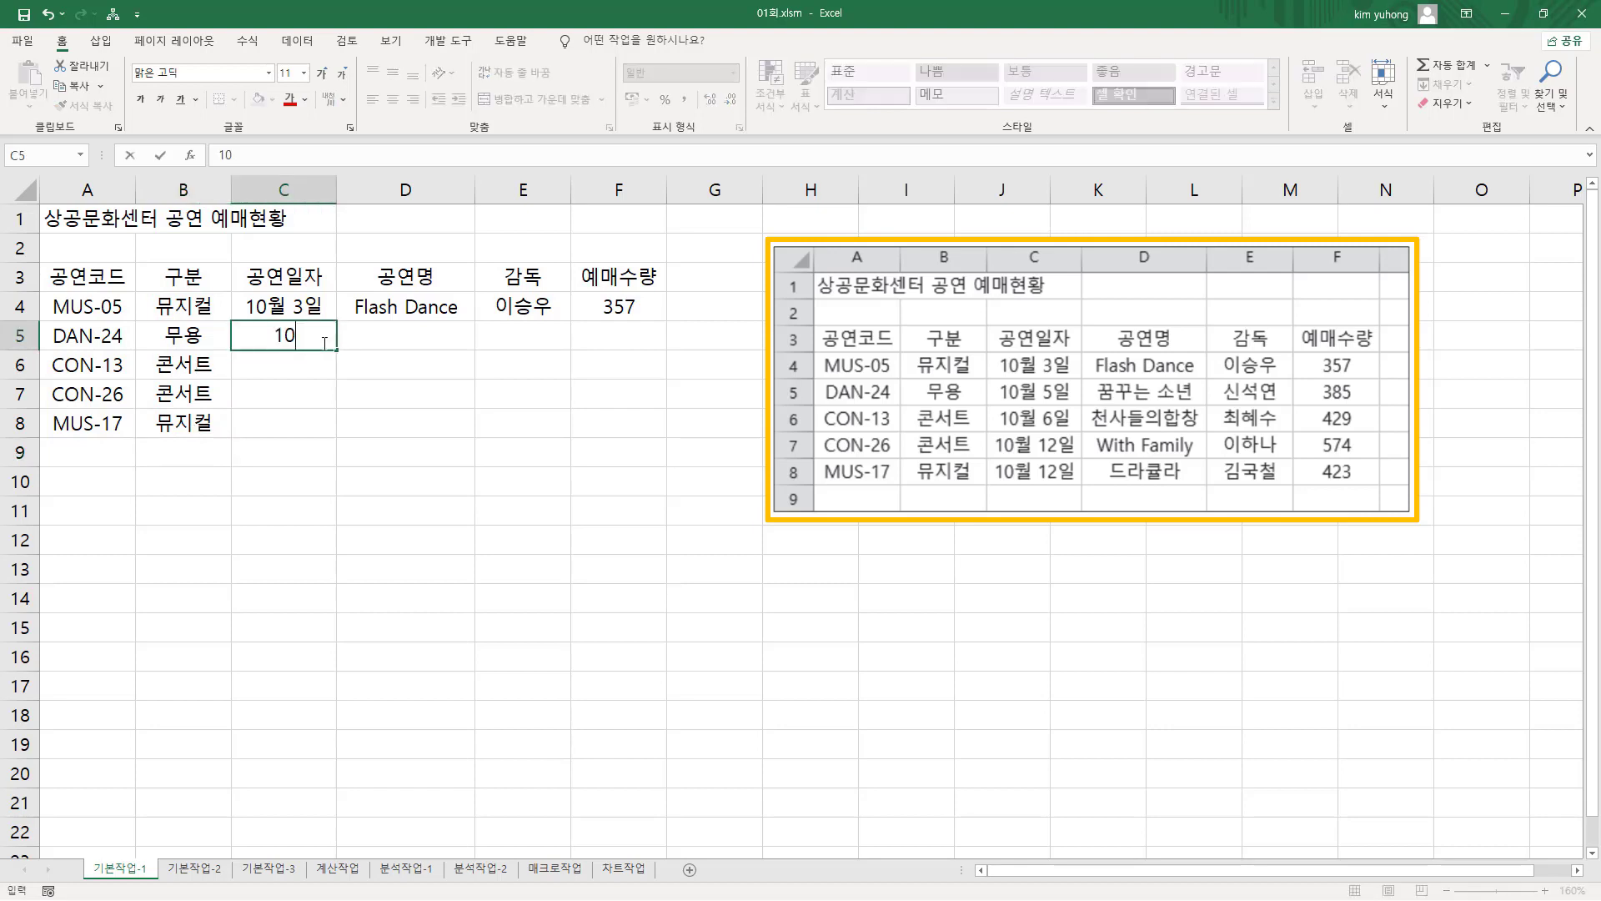
{"action": "type", "text": "월 3일"}
{"action": "type", "text": "5일"}
{"action": "key", "text": "Return"}
{"action": "type", "text": "10월 6일"}
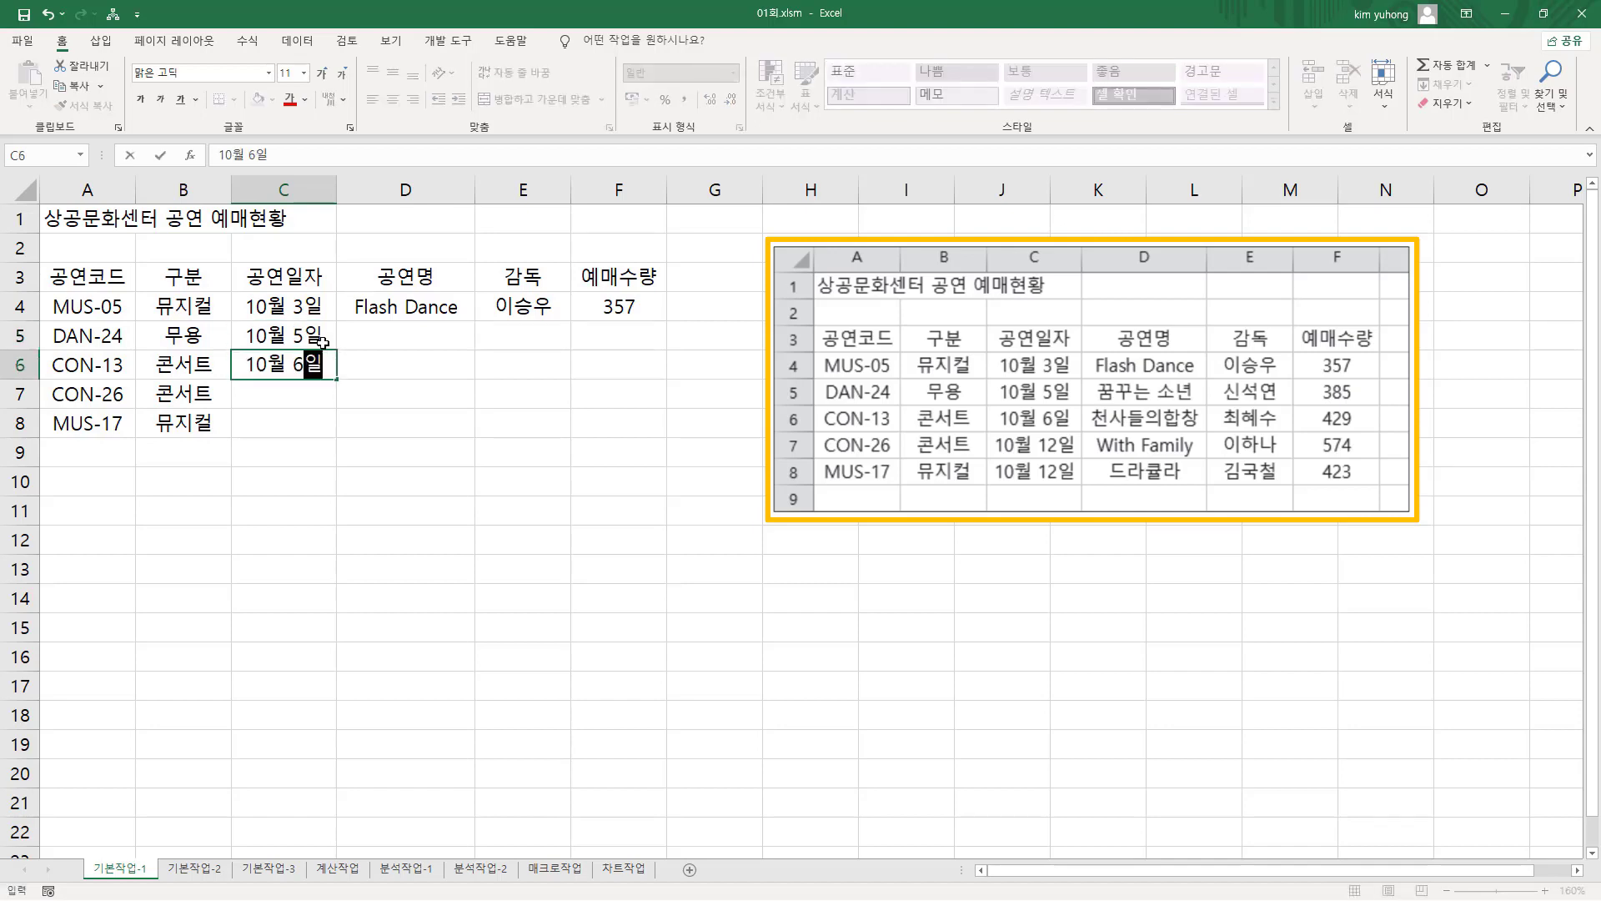
{"action": "key", "text": "Return"}
{"action": "type", "text": "10월 12일"}
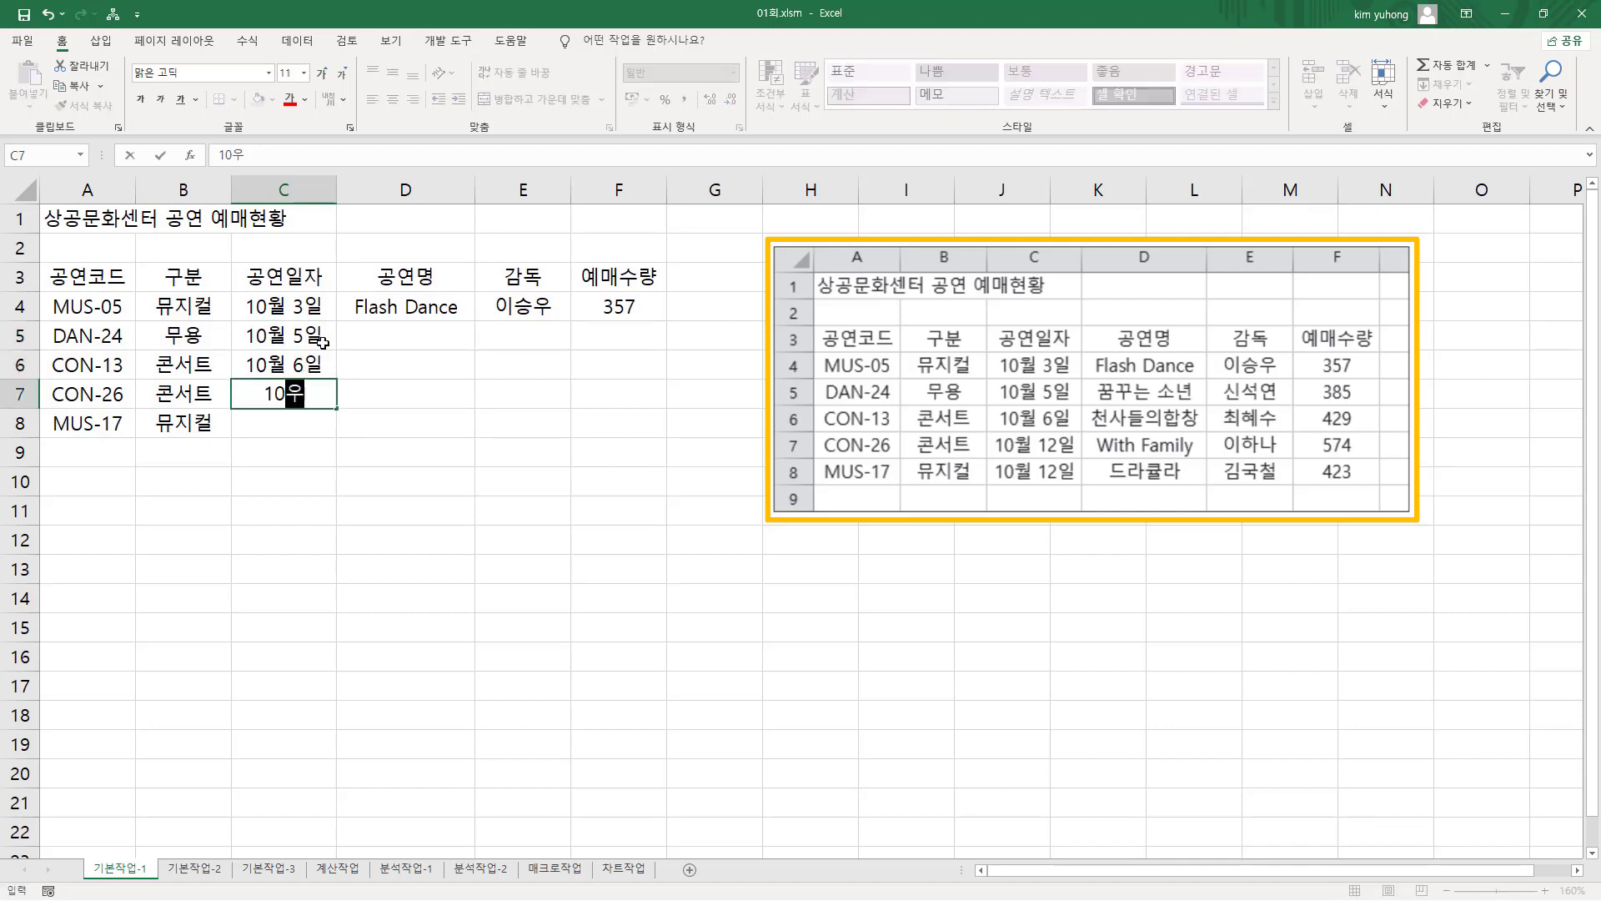
{"action": "key", "text": "Return"}
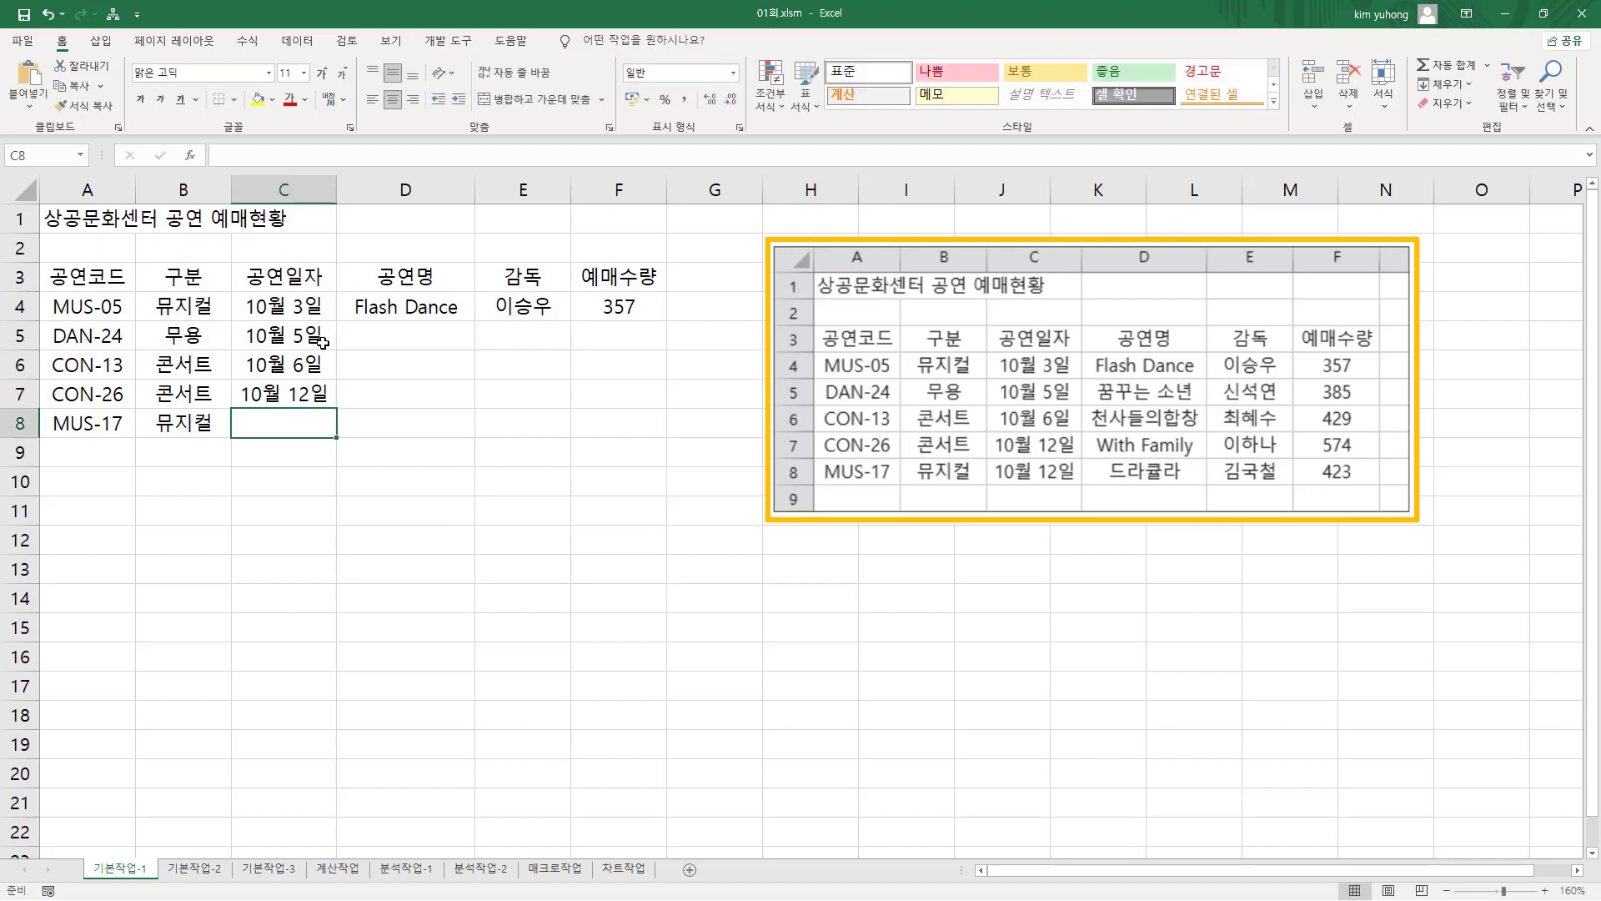
{"action": "type", "text": "10월 12일"}
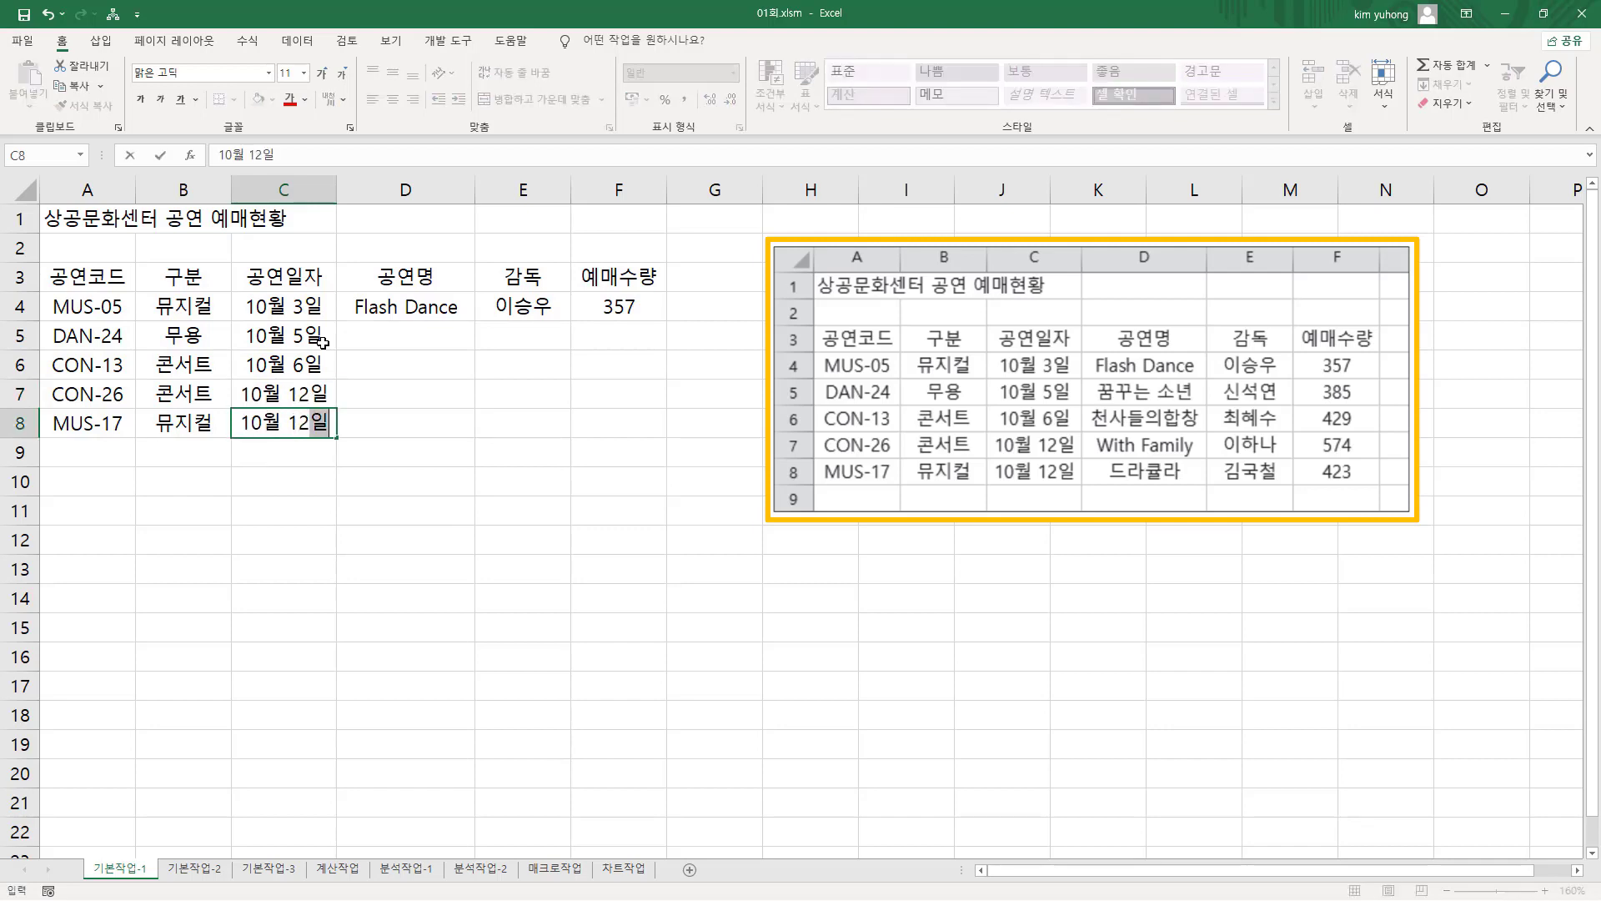
{"action": "key", "text": "Return"}
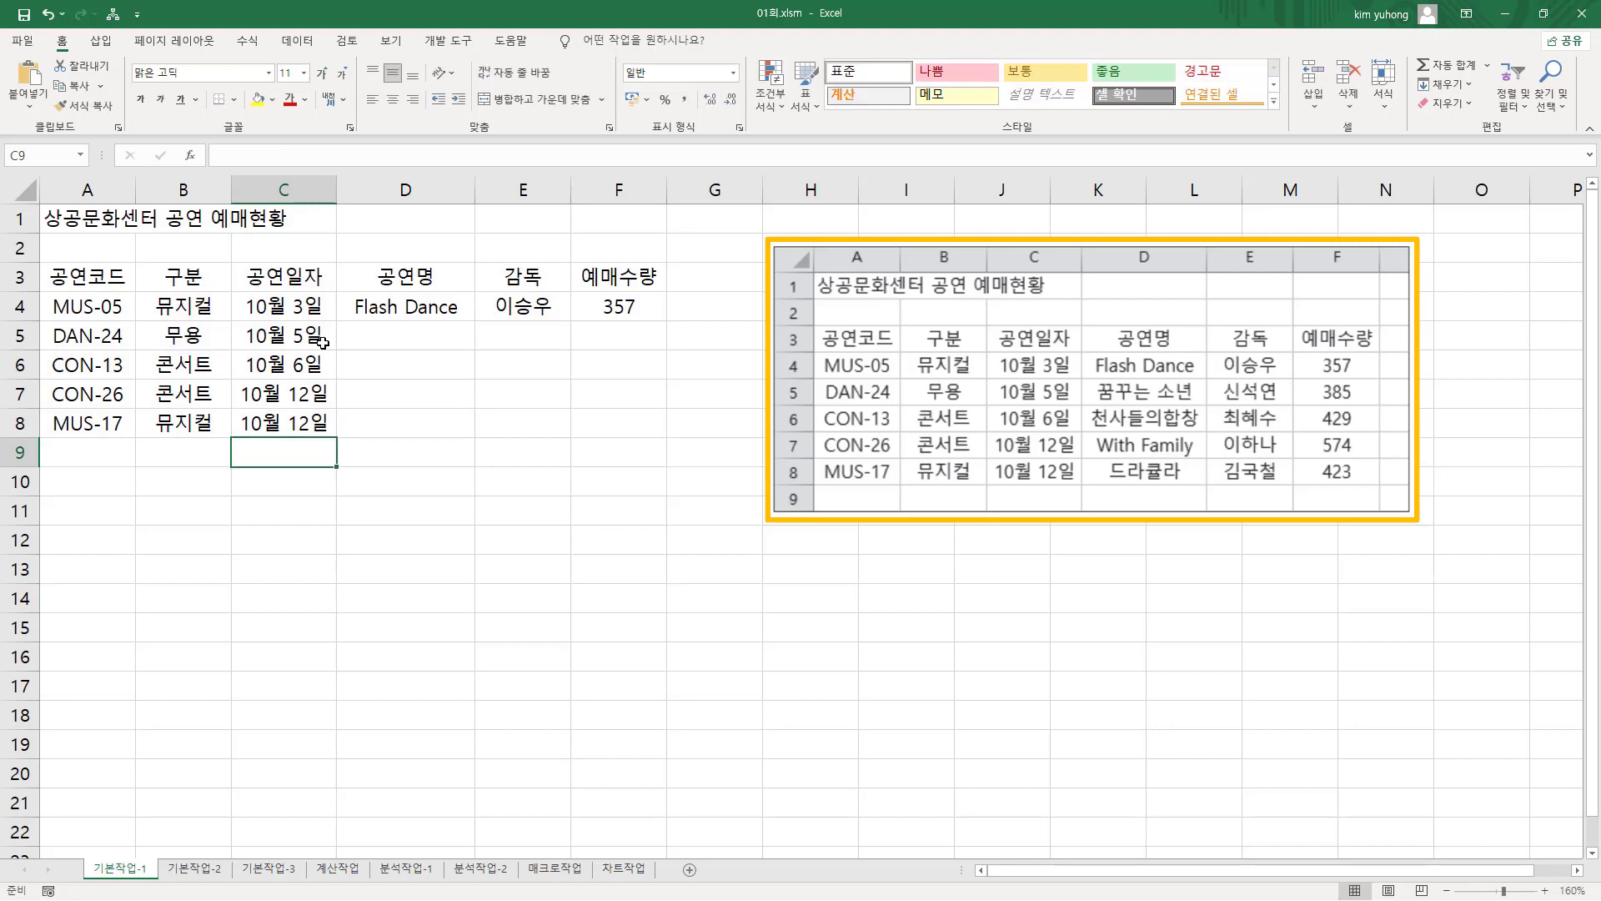
{"action": "mouse_move", "coordinate": [240, 410]}
{"action": "left_mouse_down"}
{"action": "mouse_move", "coordinate": [332, 433]}
{"action": "mouse_move", "coordinate": [330, 467]}
{"action": "mouse_move", "coordinate": [310, 465]}
{"action": "left_mouse_up"}
{"action": "key", "text": "Escape"}
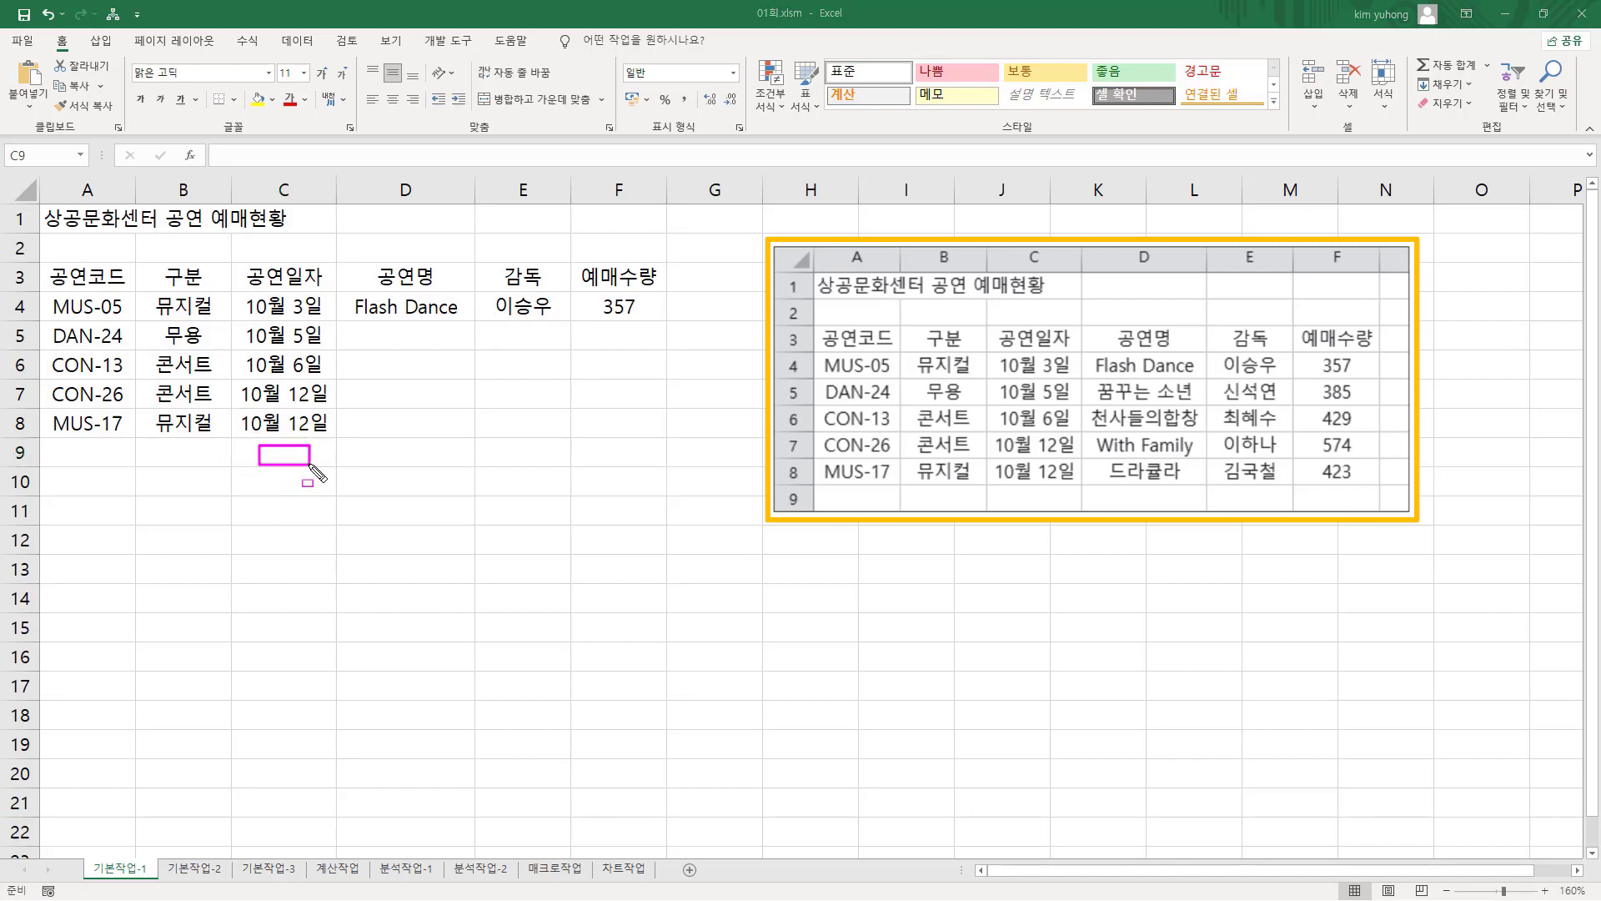
{"action": "left_click_drag", "start_coordinate": [358, 322], "coordinate": [449, 346]}
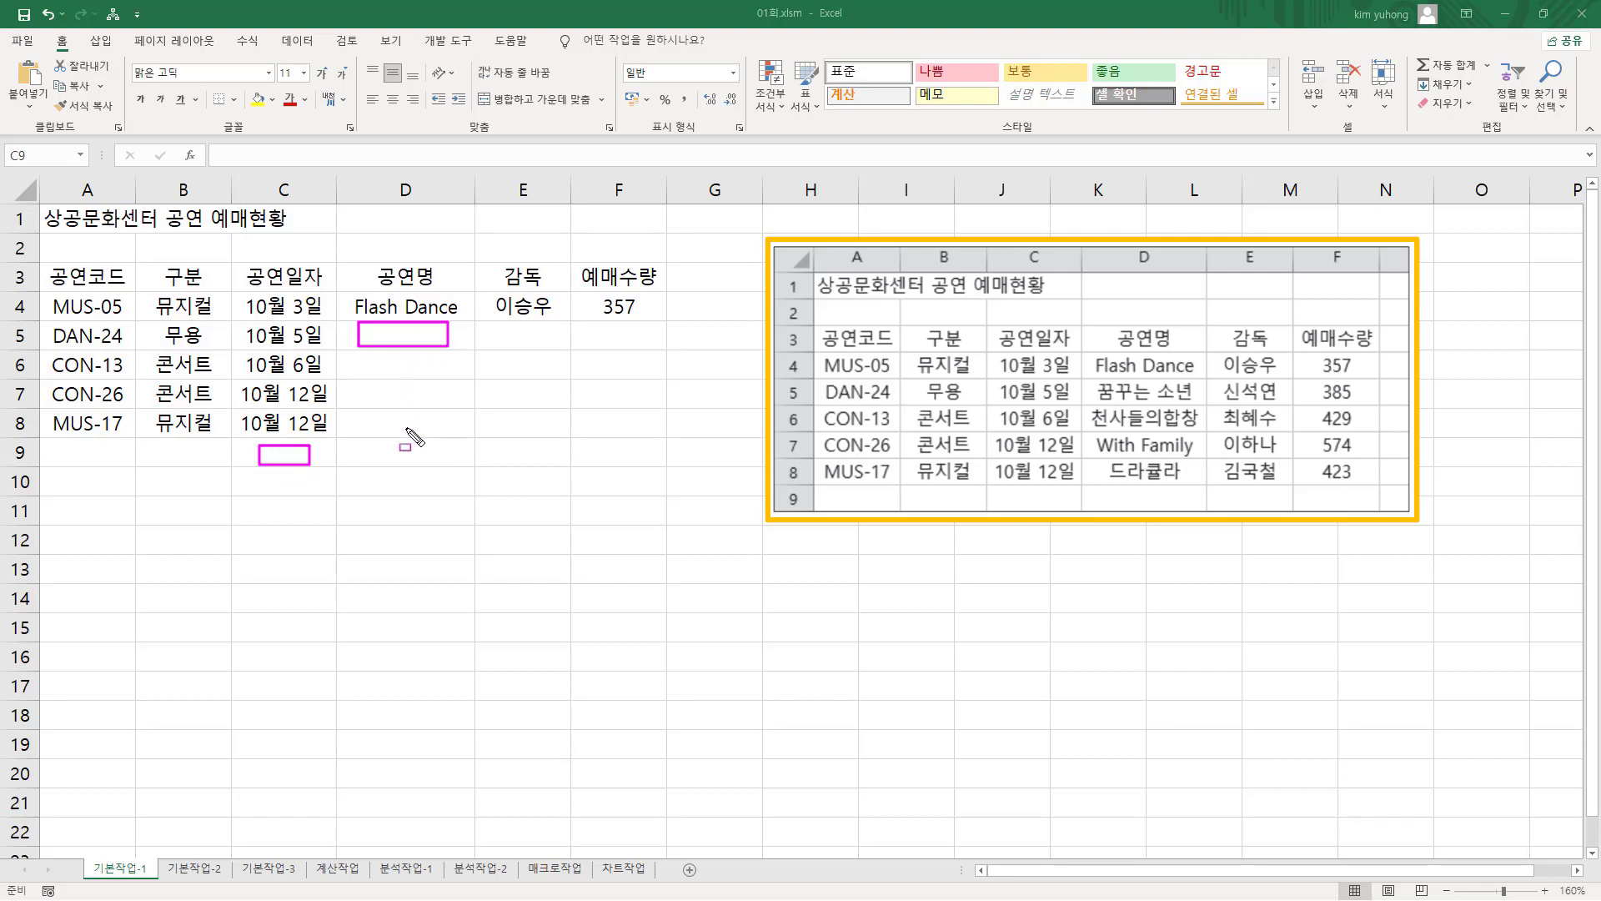
{"action": "key", "text": "Escape"}
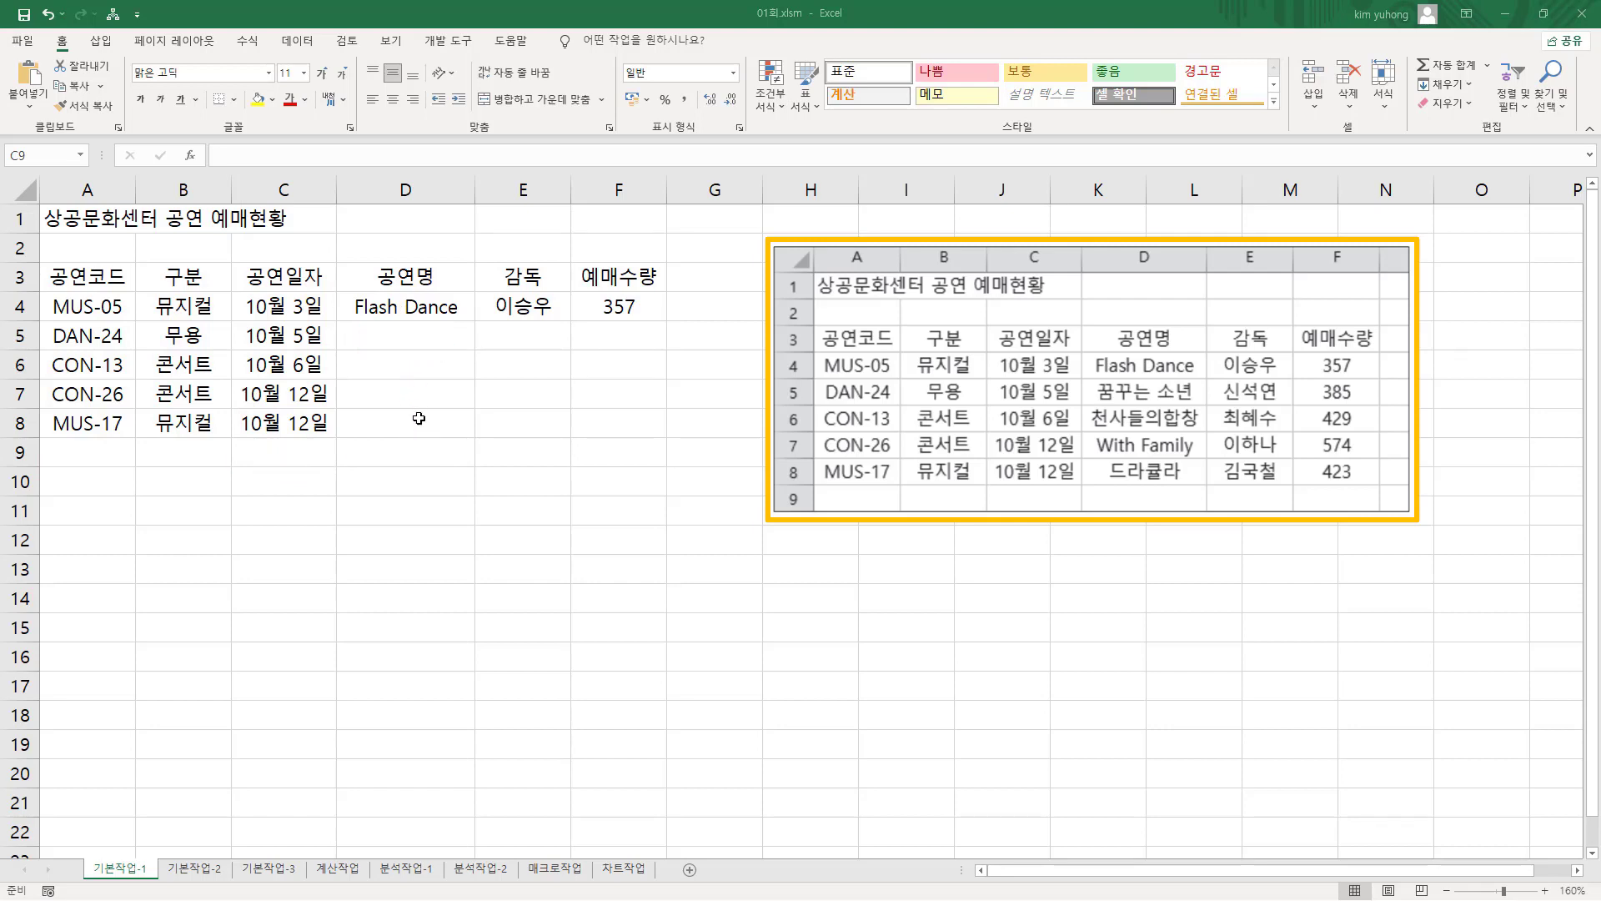
{"action": "left_click_drag", "start_coordinate": [368, 306], "coordinate": [591, 413]}
{"action": "left_click", "coordinate": [416, 472]}
{"action": "key", "text": "Return"}
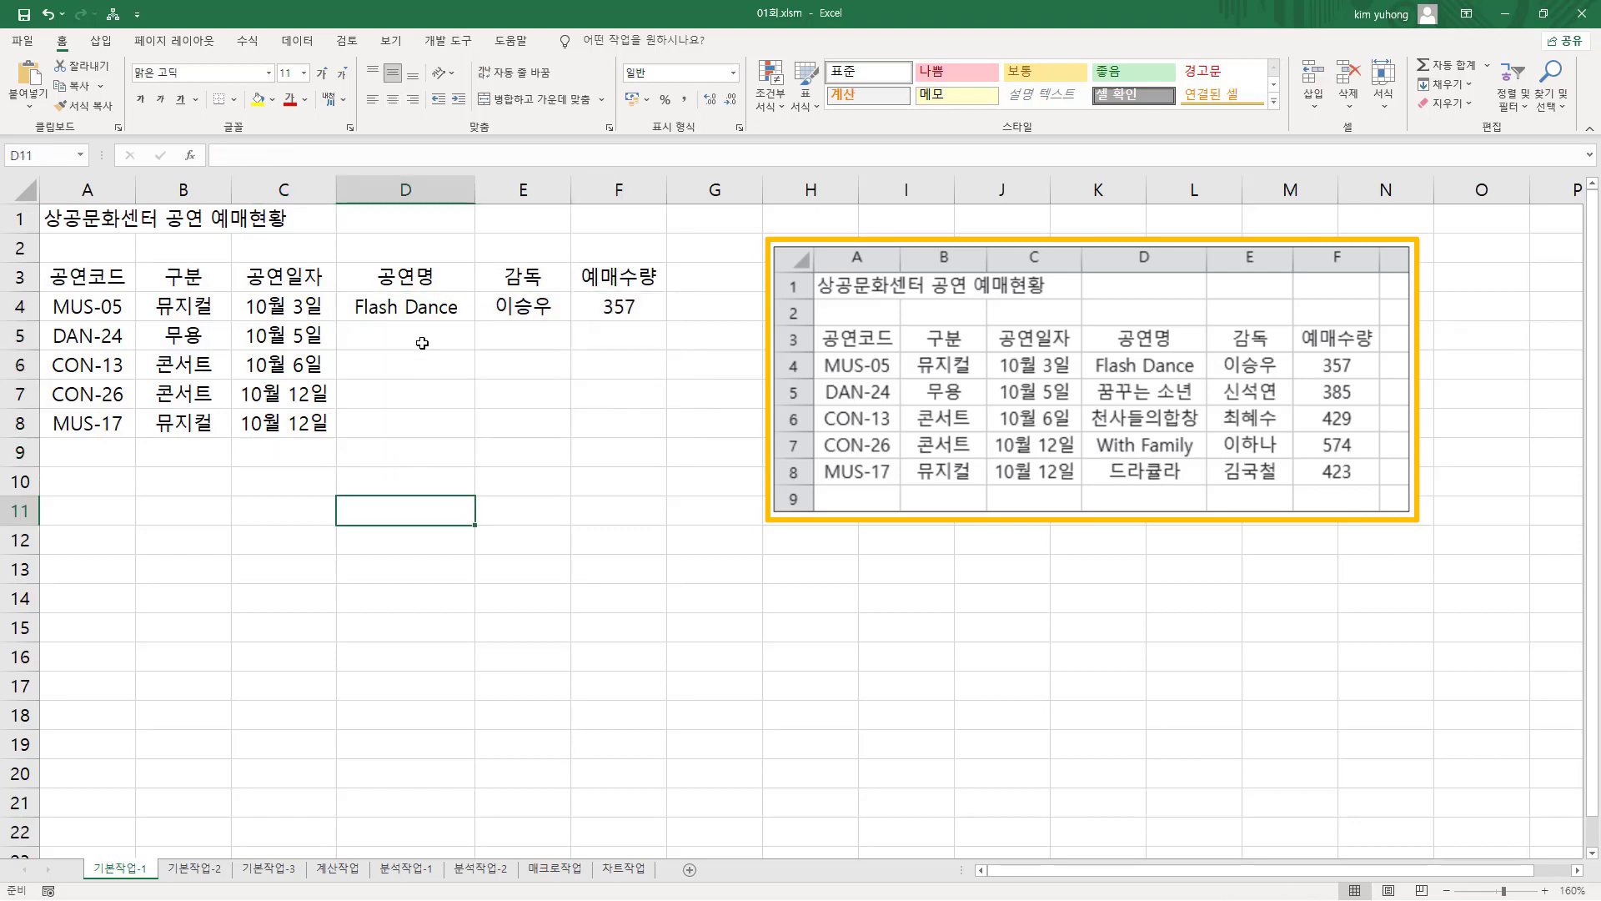
- Select the range D4:F8 and enter the 공연명 values 꿈꾸는 소년 in D5 and 천사들의합창 in D6
{"action": "left_click", "coordinate": [382, 306]}
{"action": "left_click_drag", "start_coordinate": [388, 306], "coordinate": [606, 427]}
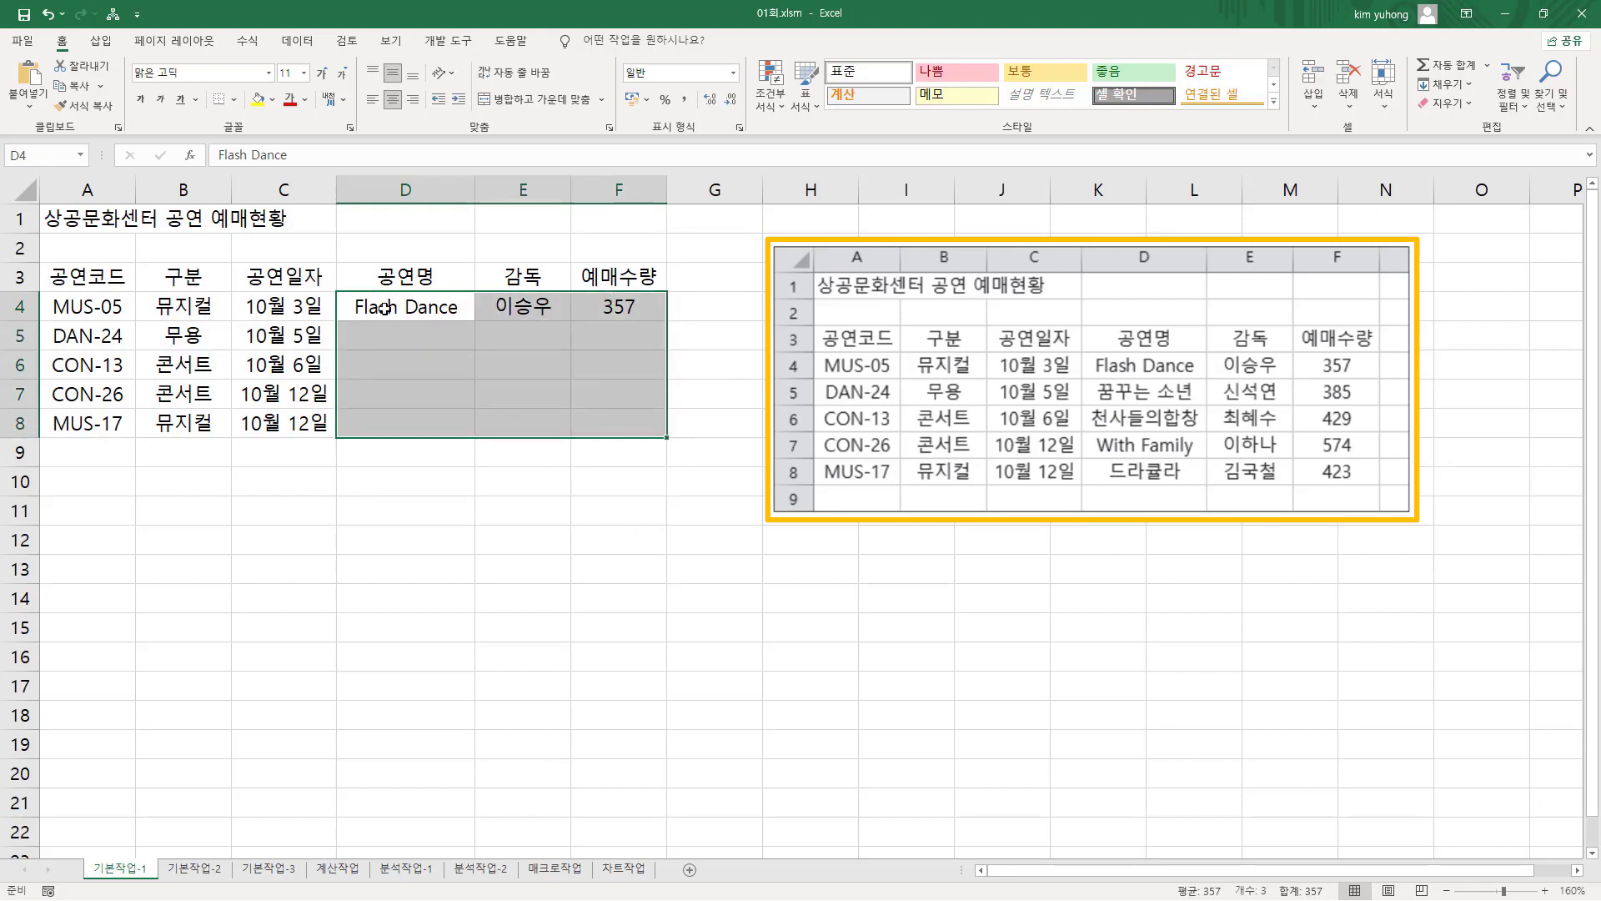
{"action": "key", "text": "Return"}
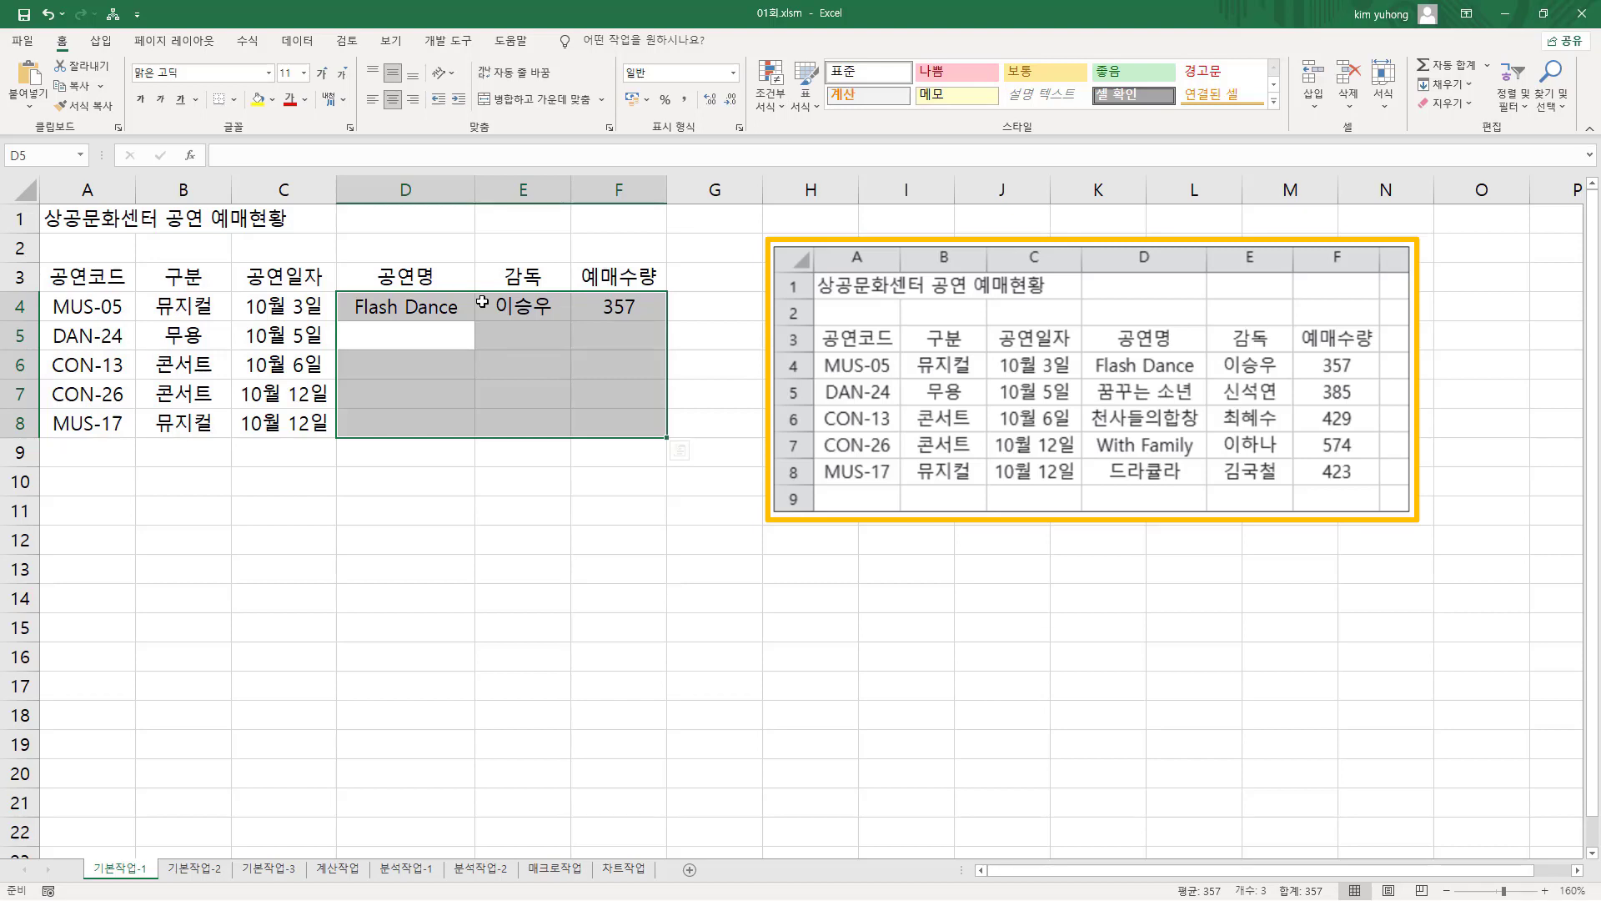
{"action": "type", "text": "r"}
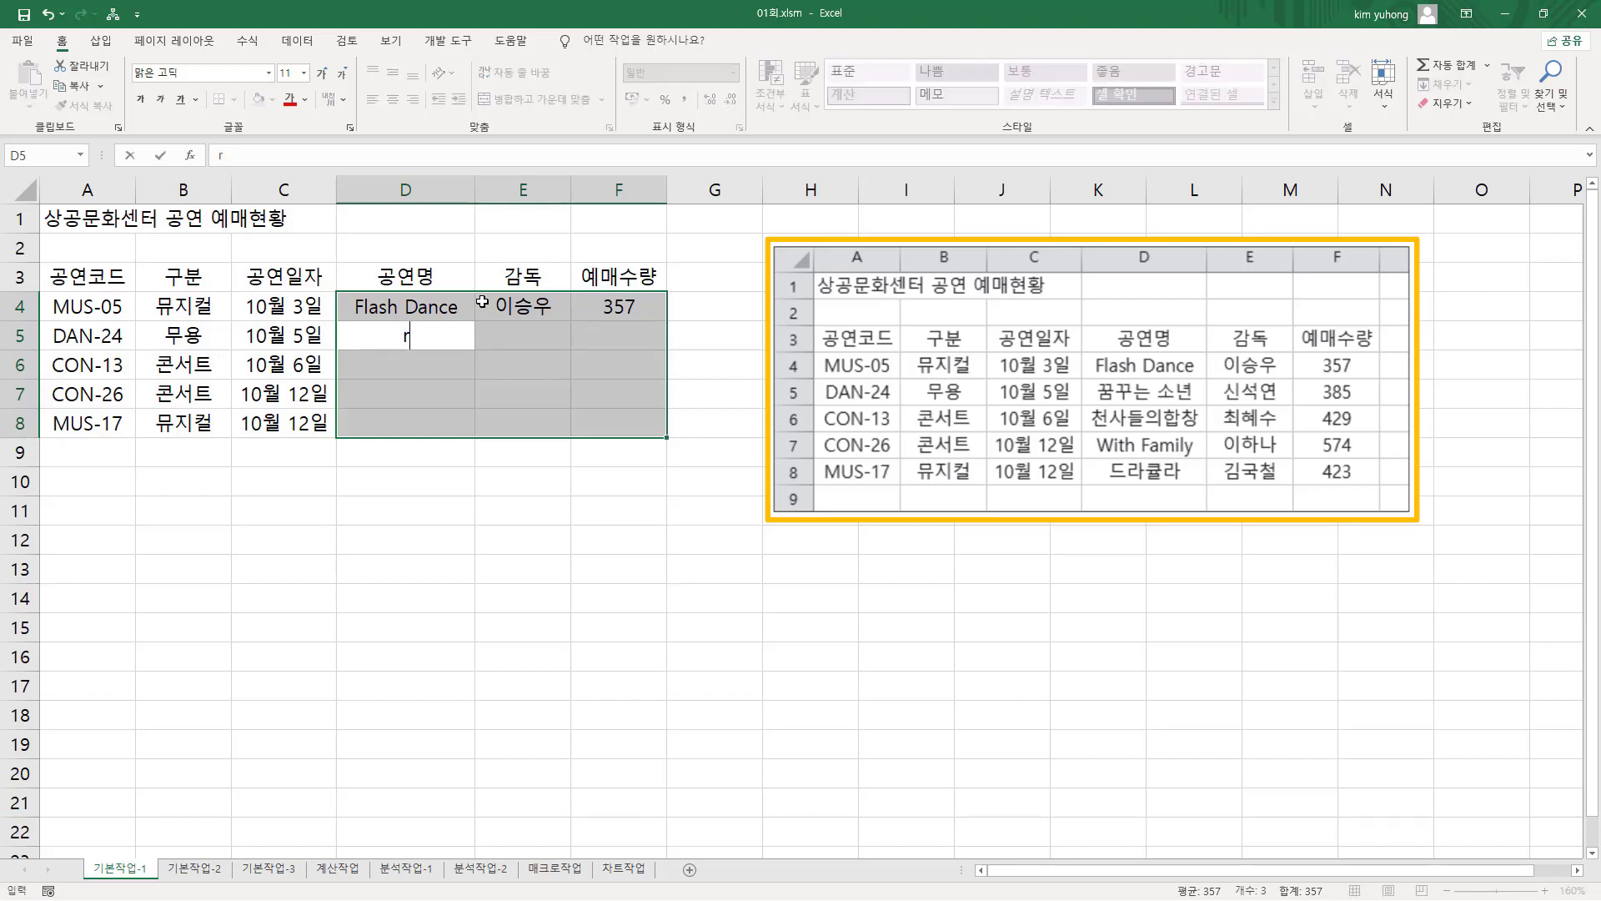
{"action": "type", "text": "꿈꾸는 소년"}
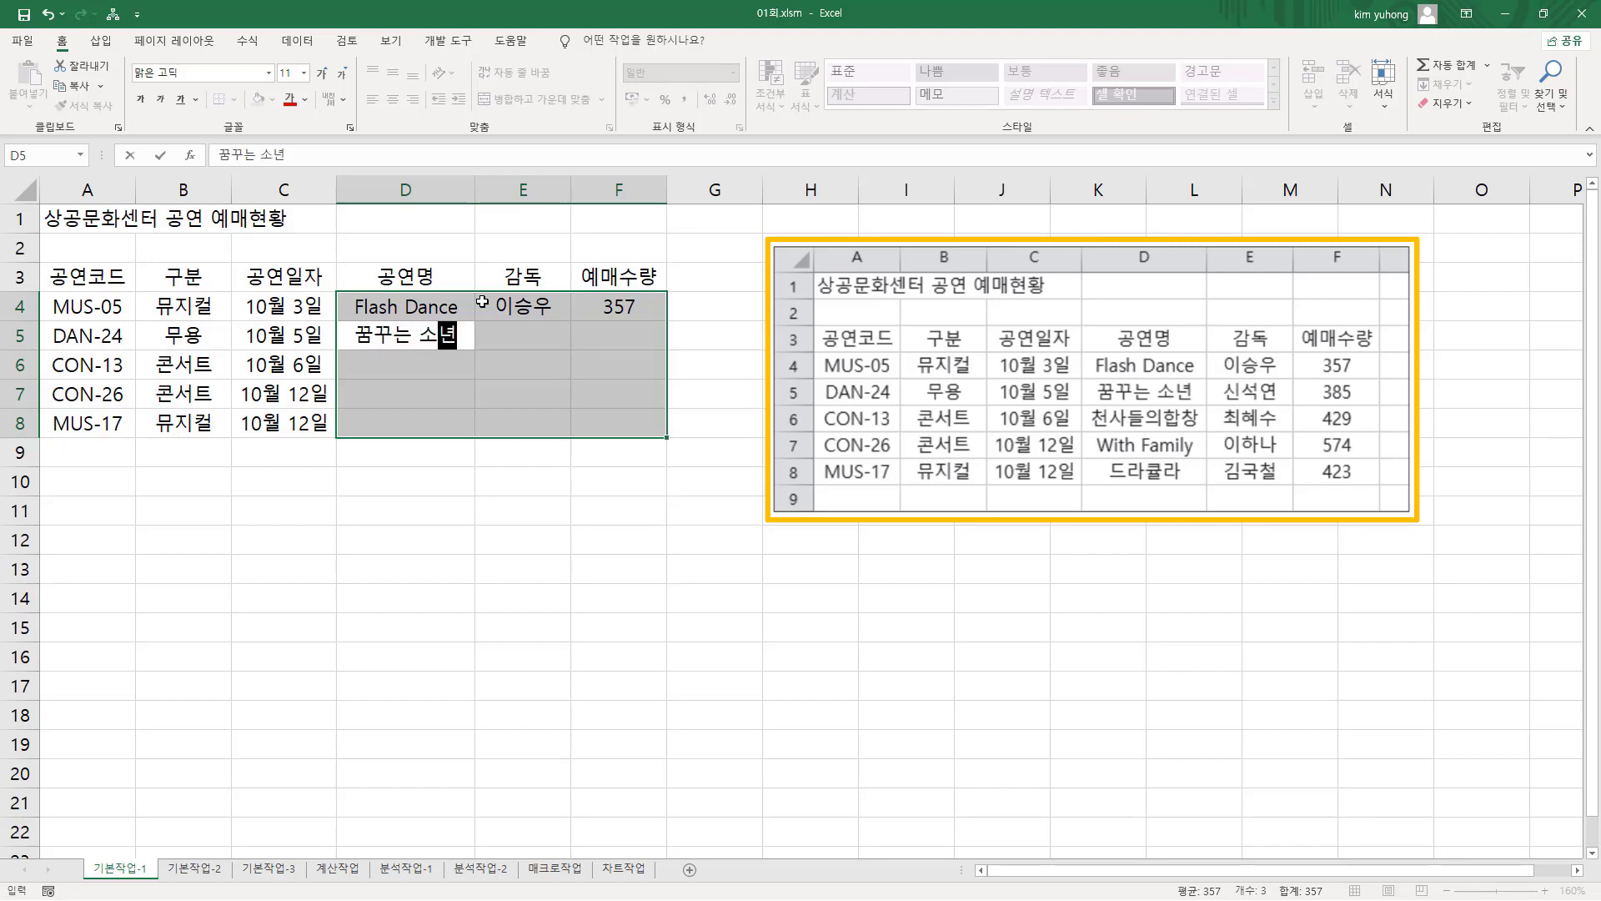
{"action": "key", "text": "Return"}
{"action": "type", "text": "천"}
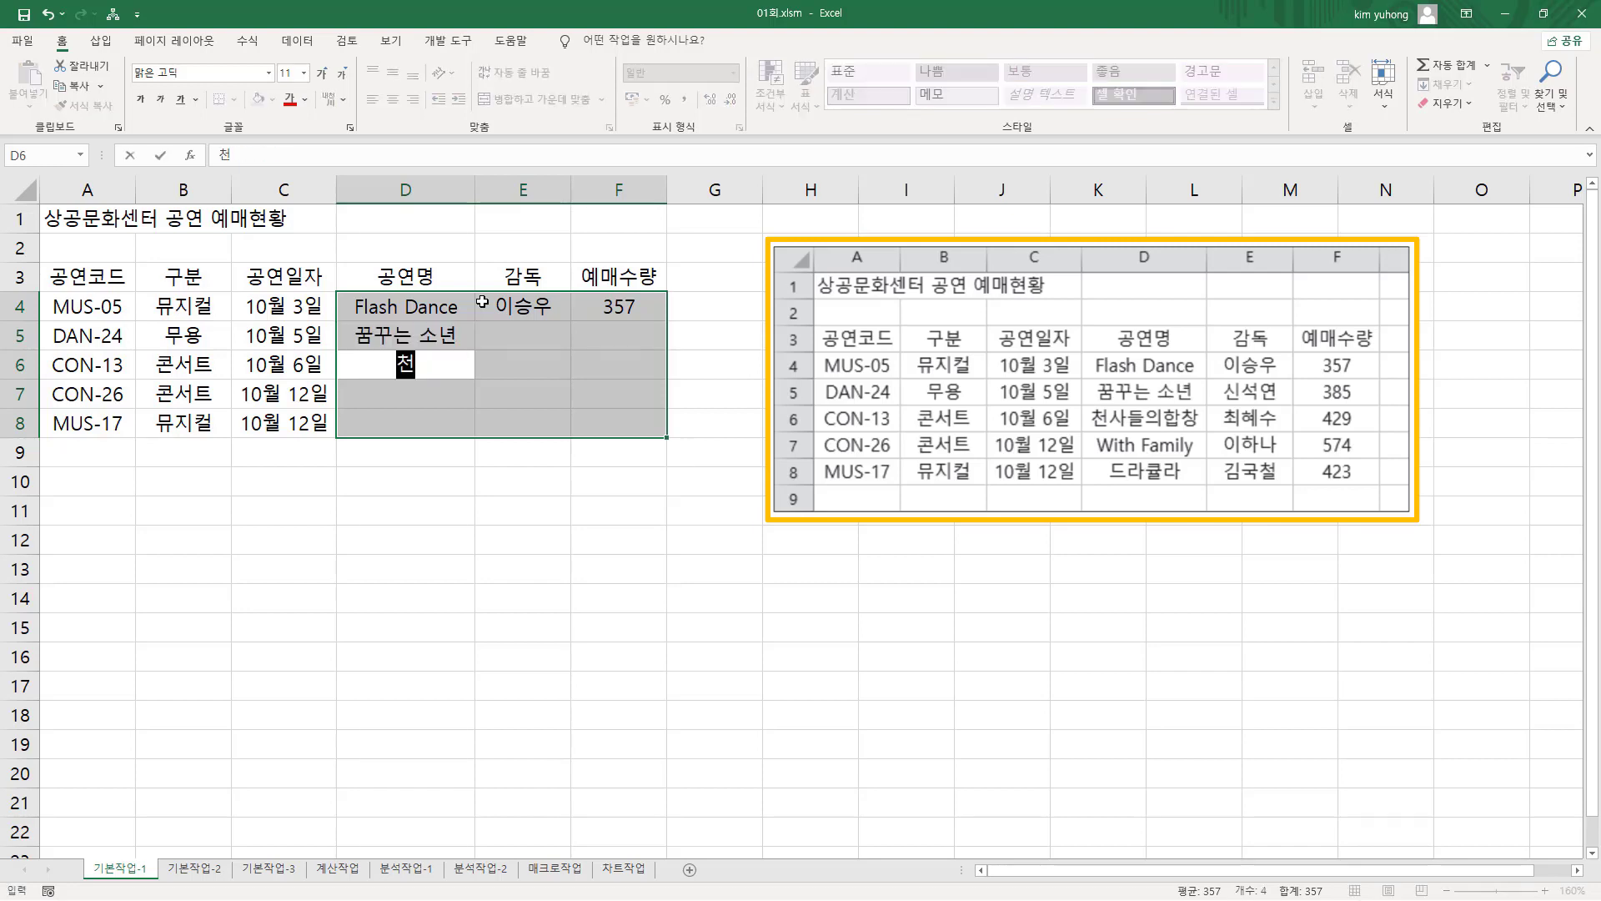
{"action": "type", "text": "사들의합차"}
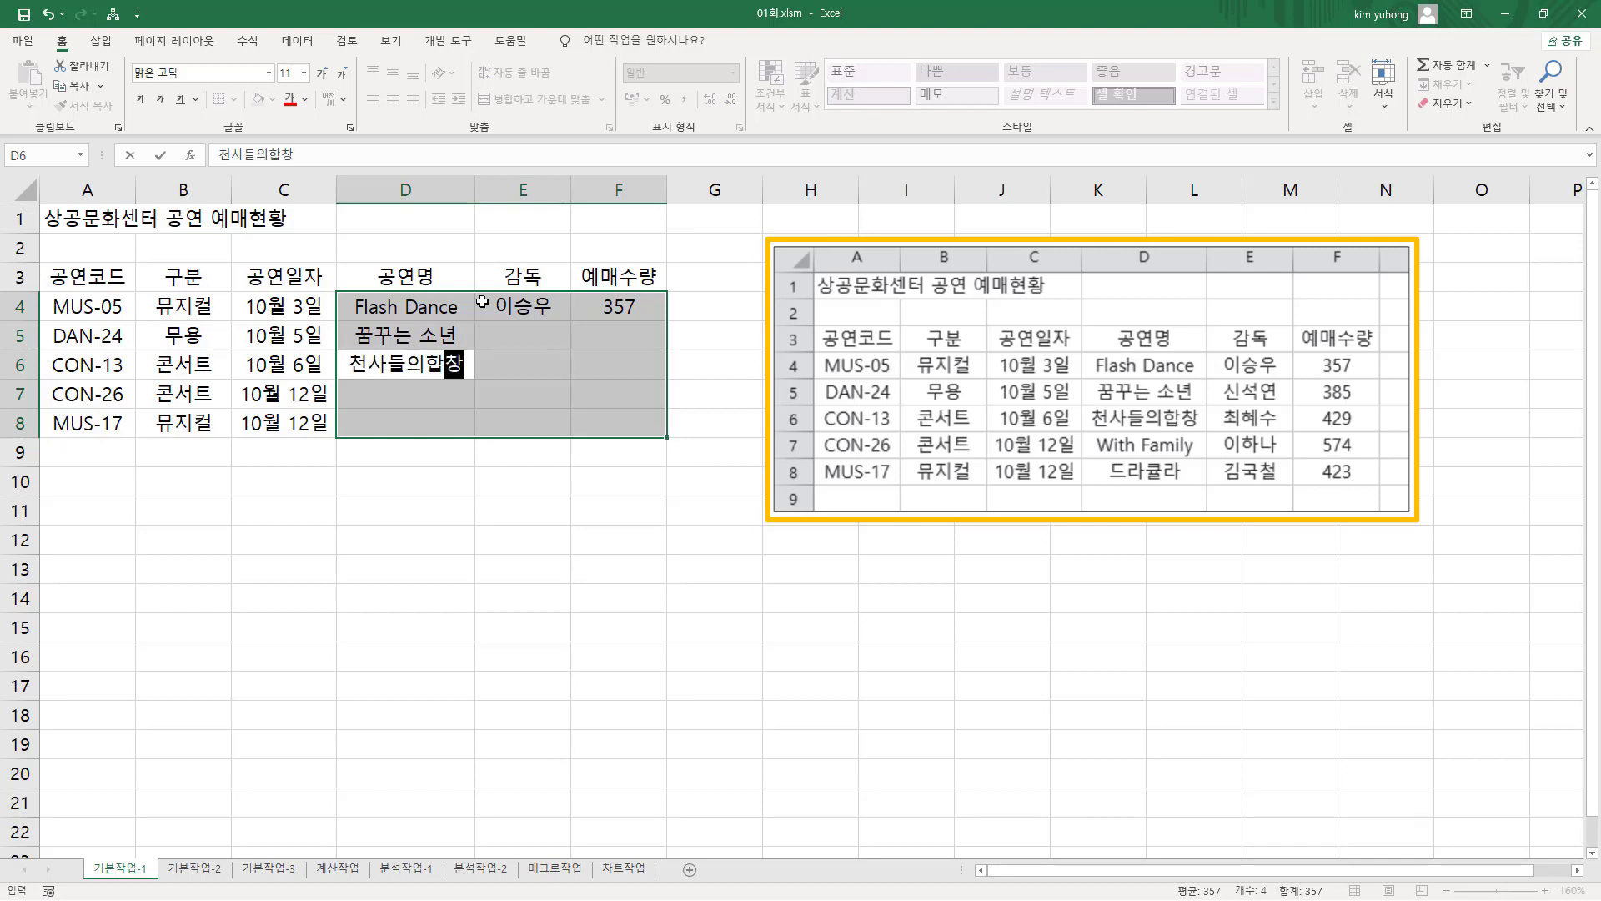
{"action": "key", "text": "Return"}
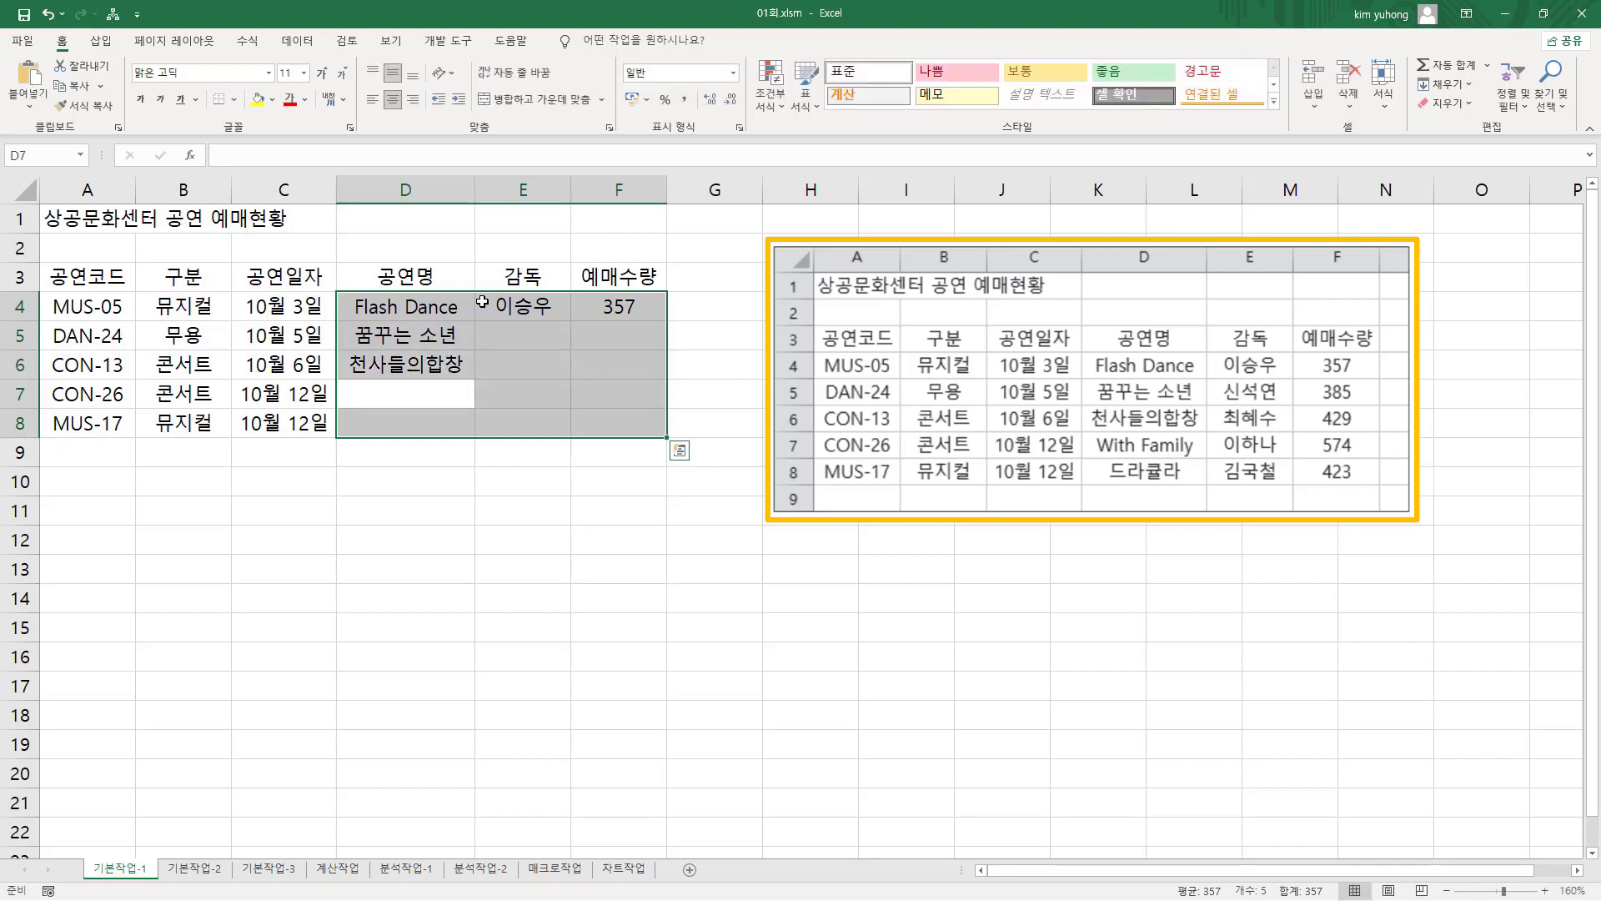
- Complete the 공연명 column with With Family in D7 and 드라큘라 in D8
{"action": "type", "text": "With "}
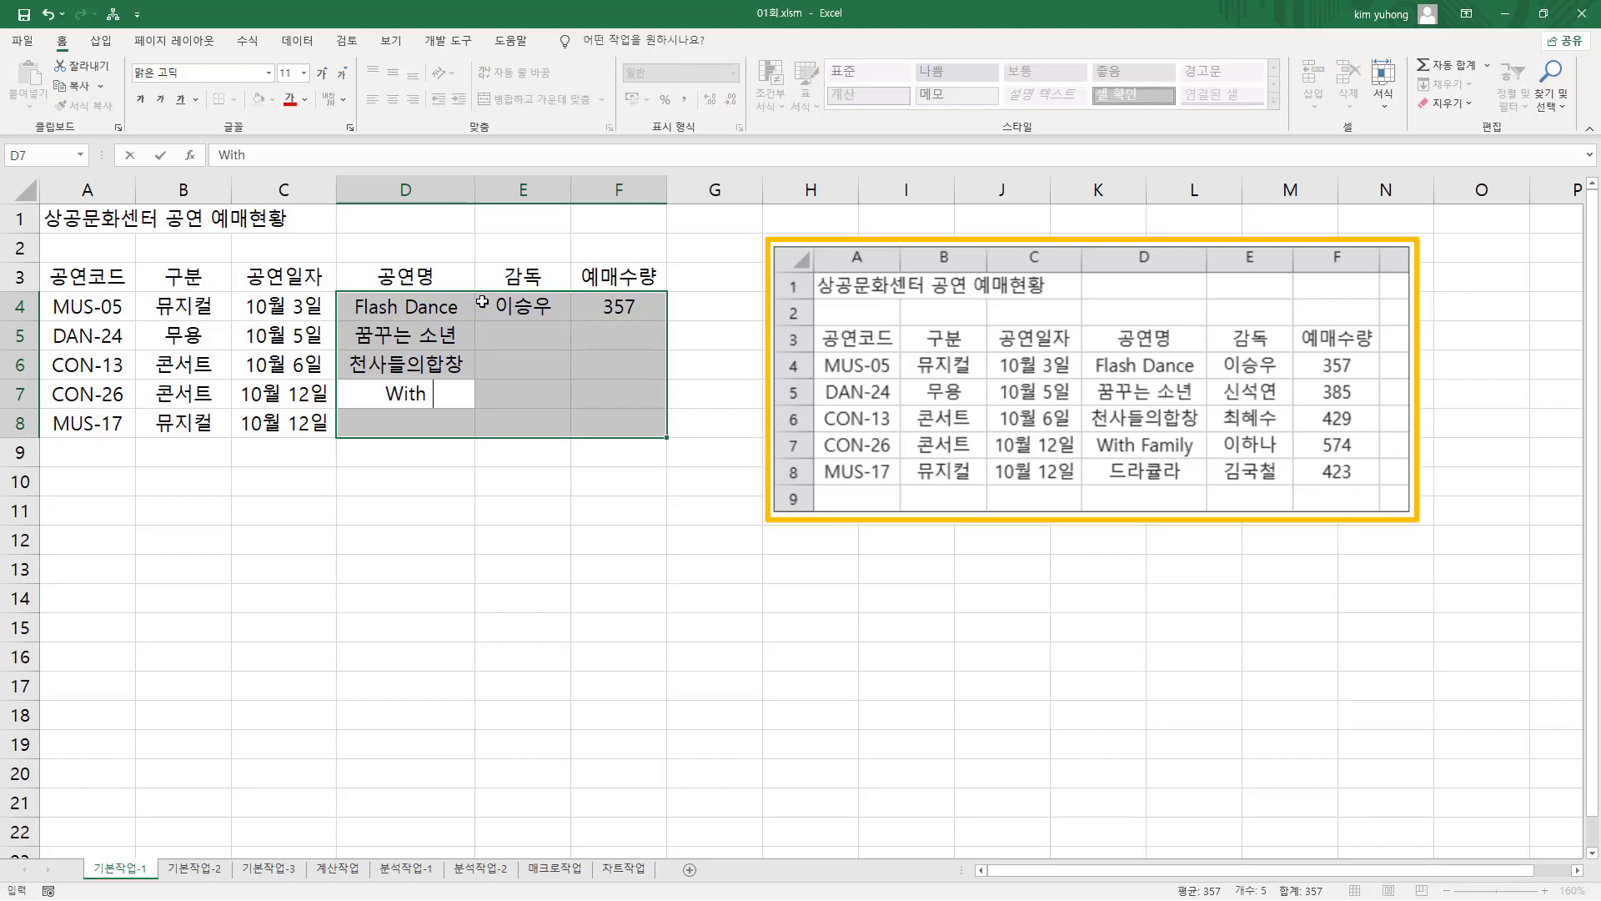
{"action": "type", "text": "Family"}
{"action": "key", "text": "Return"}
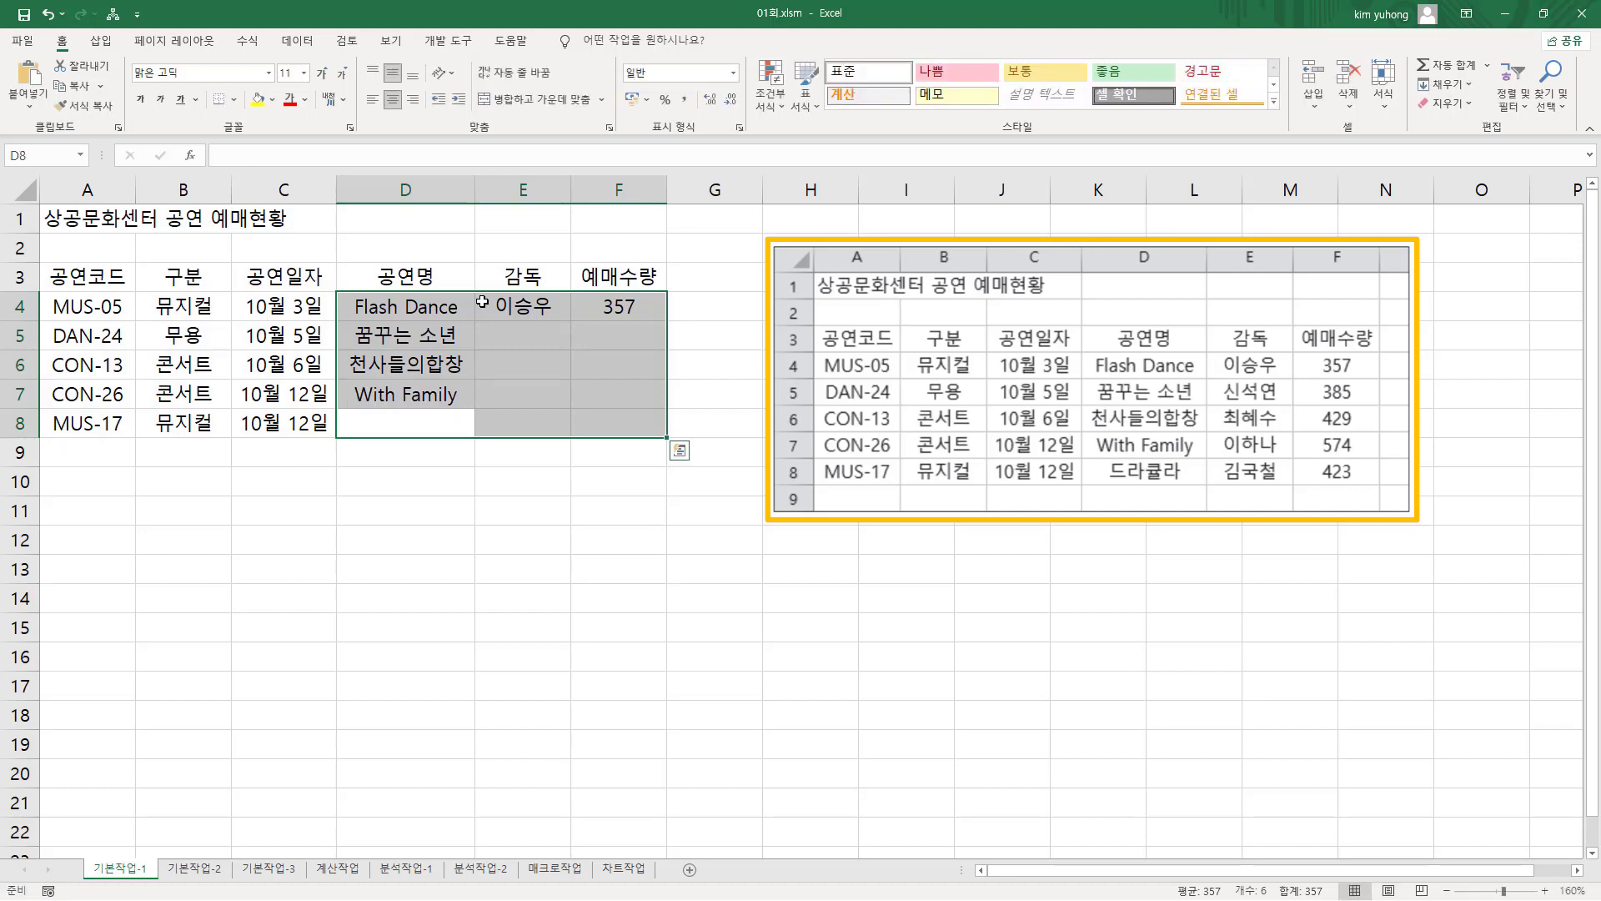
{"action": "type", "text": "드라큐ㄹ라"}
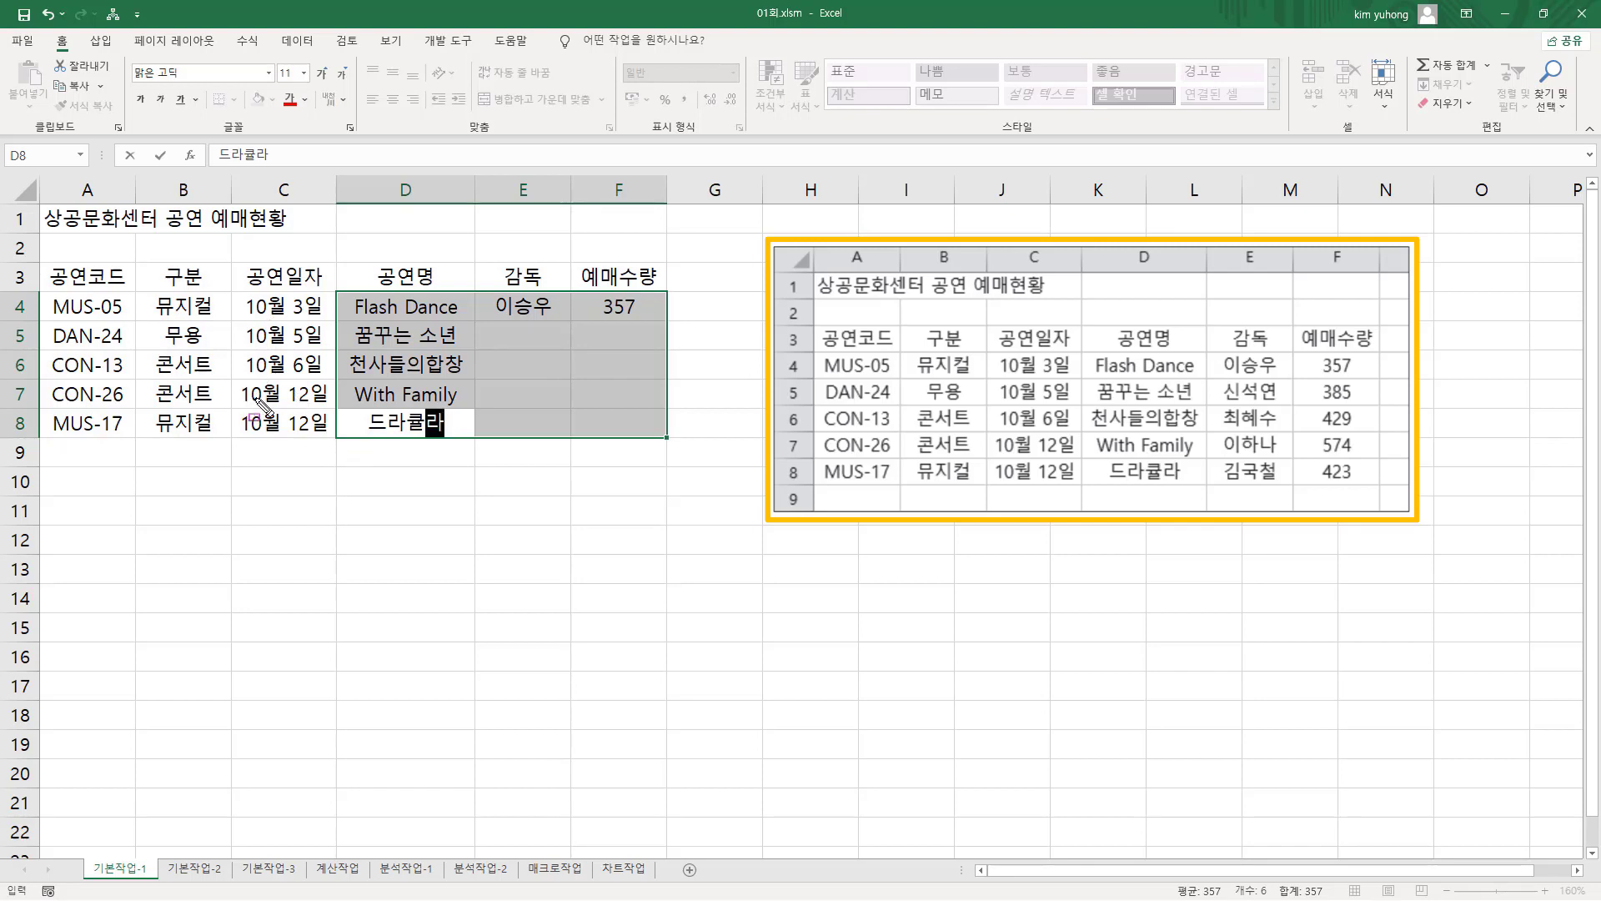
{"action": "mouse_move", "coordinate": [253, 411]}
{"action": "left_mouse_down"}
{"action": "mouse_move", "coordinate": [317, 425]}
{"action": "mouse_move", "coordinate": [296, 455]}
{"action": "mouse_move", "coordinate": [323, 461]}
{"action": "left_mouse_up"}
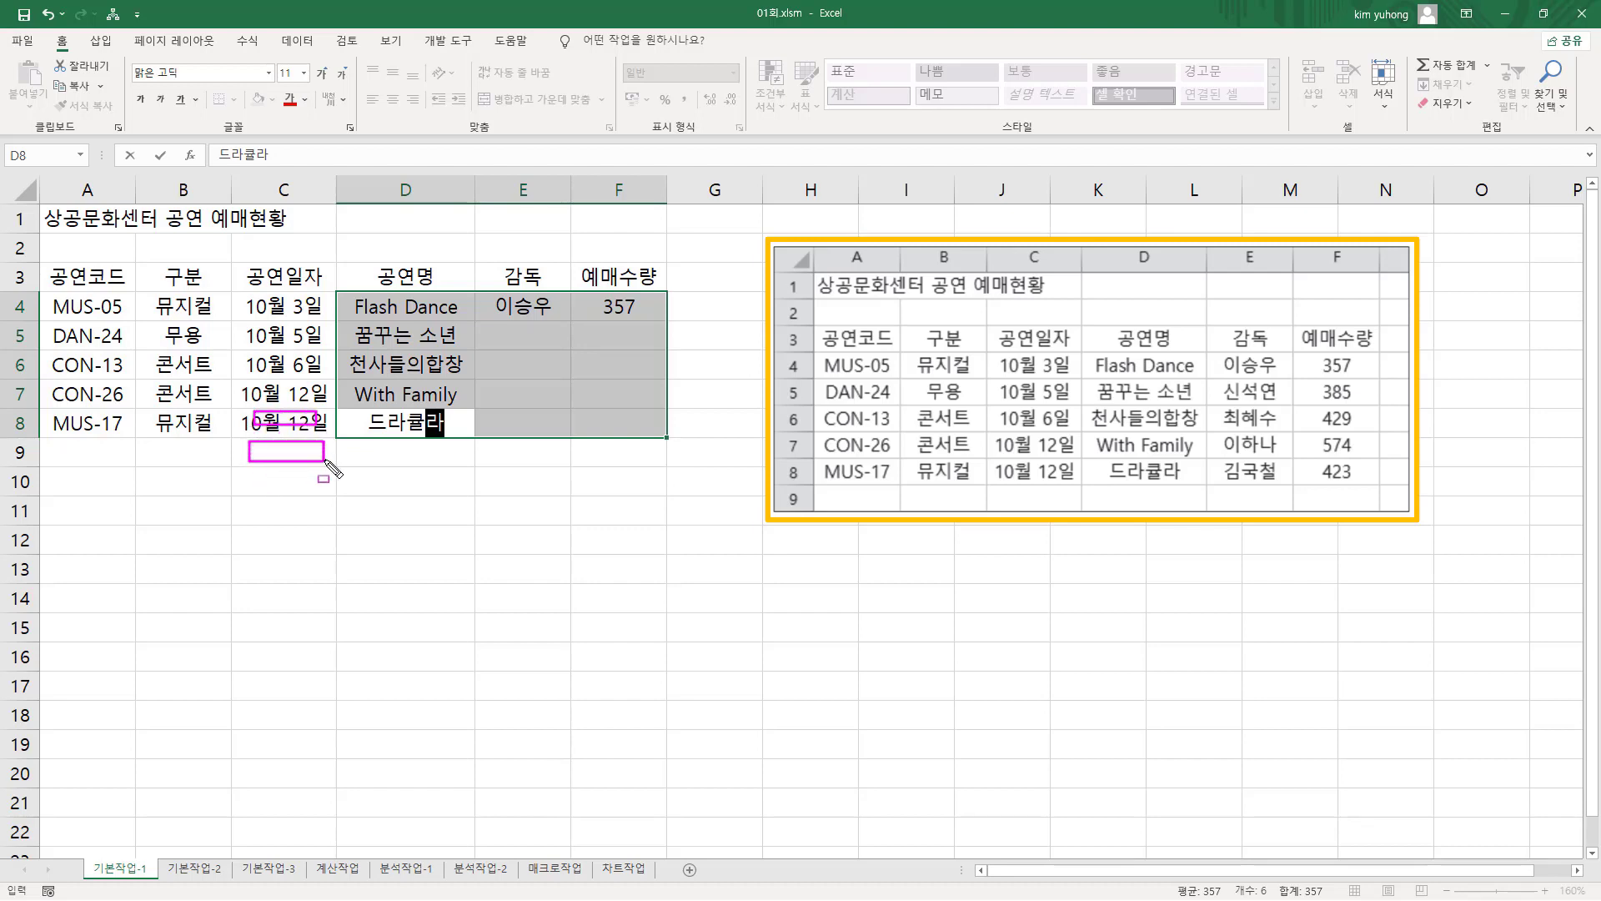
{"action": "left_click_drag", "start_coordinate": [336, 288], "coordinate": [650, 437]}
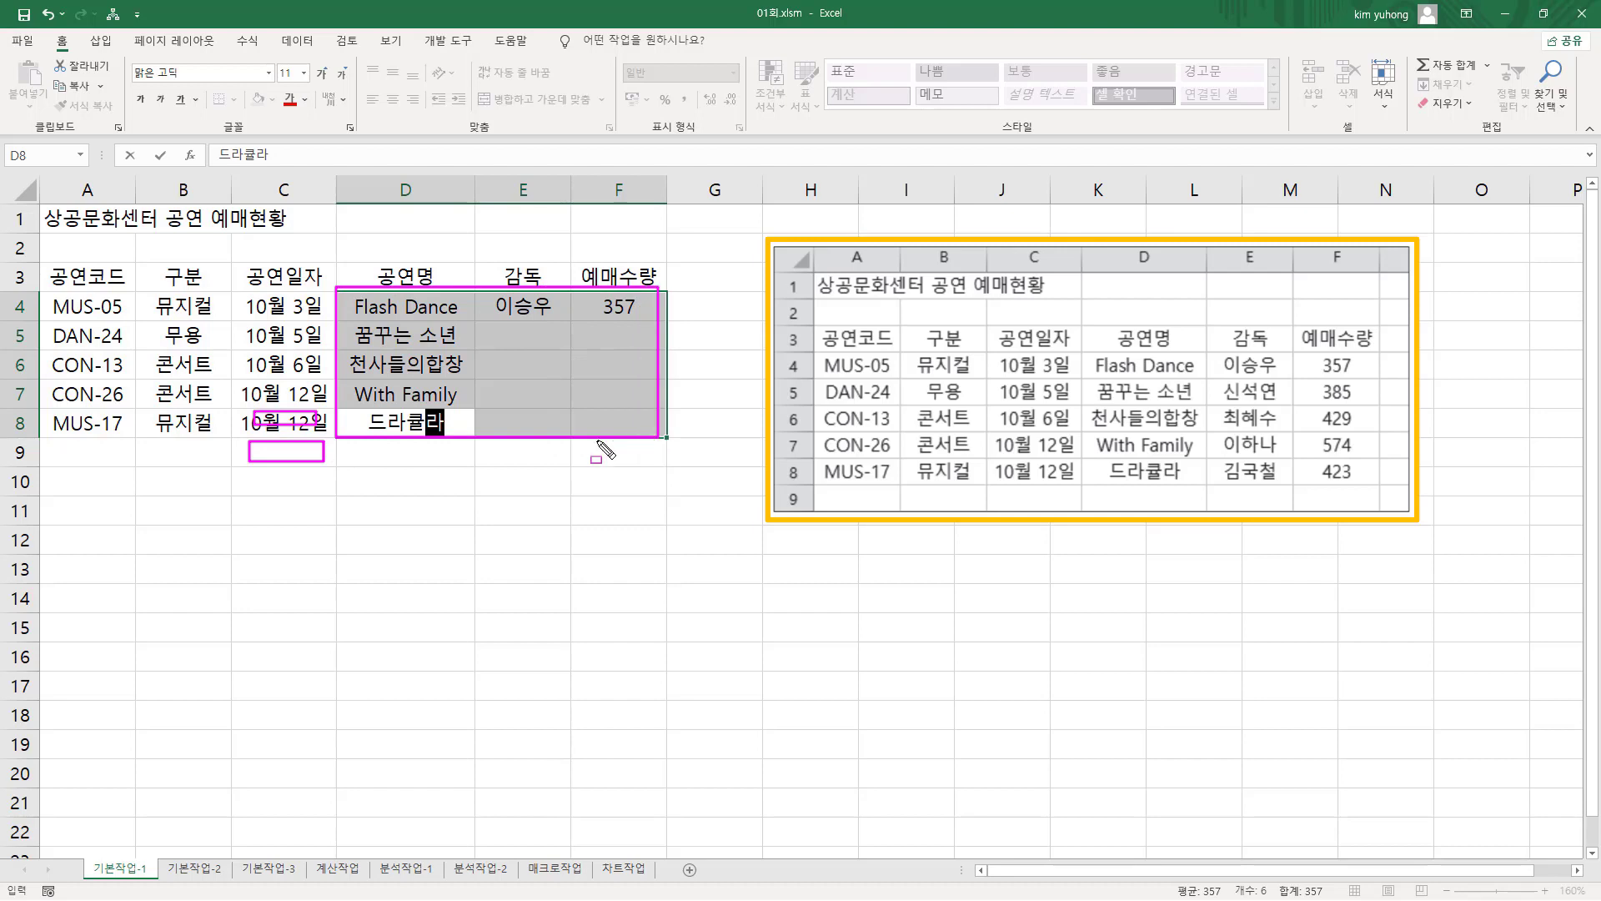
{"action": "left_click_drag", "start_coordinate": [364, 431], "coordinate": [443, 429]}
{"action": "key", "text": "Escape"}
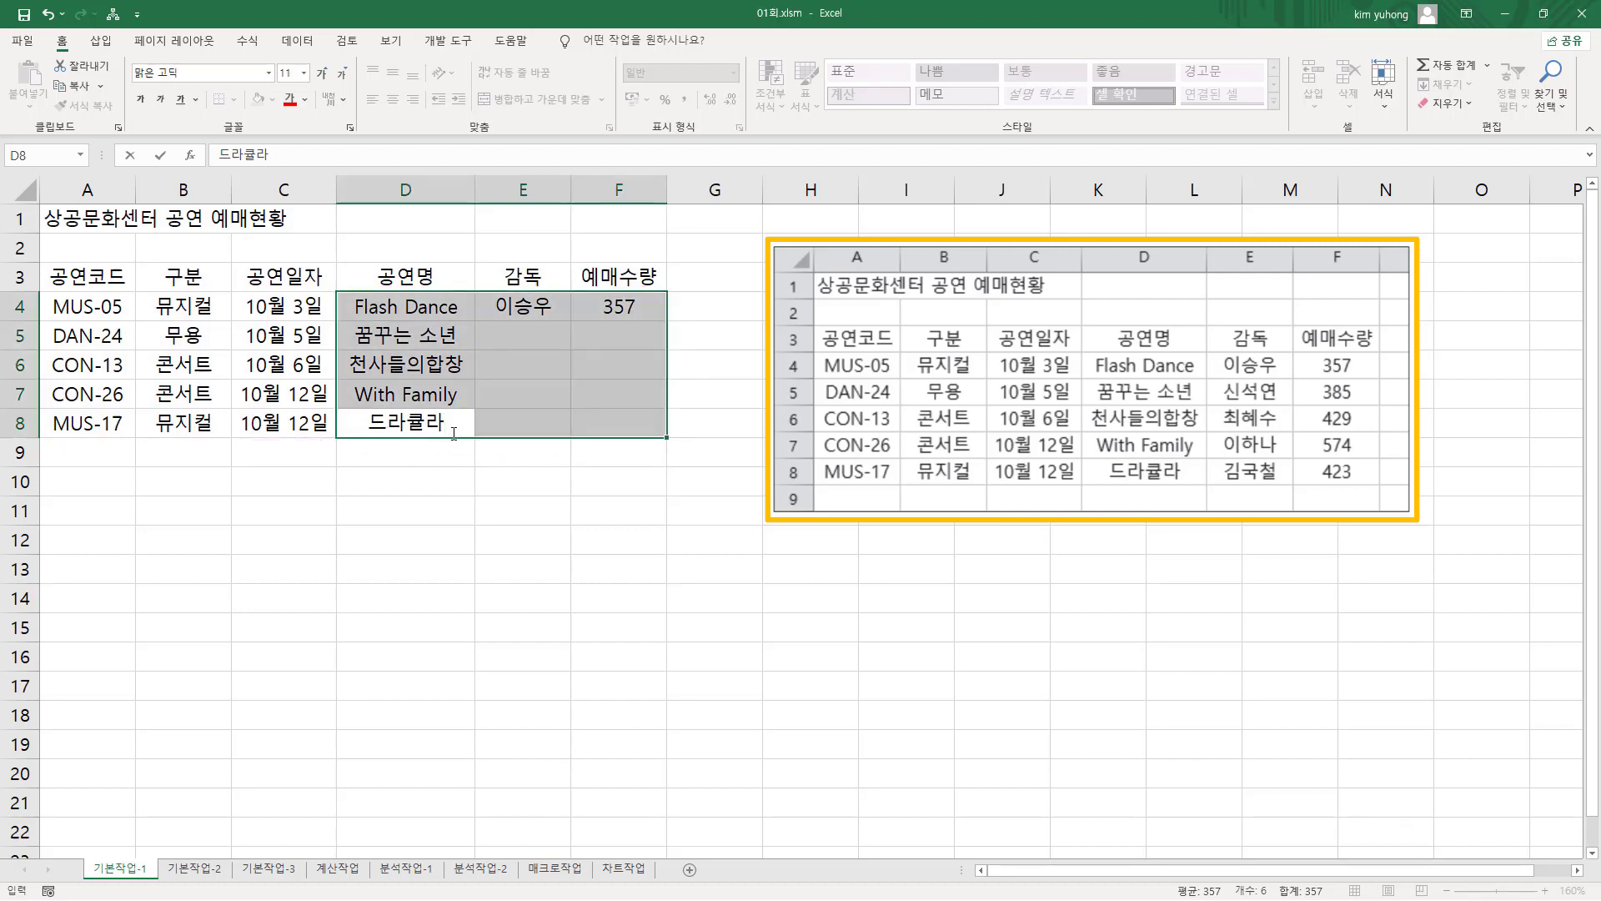
{"action": "key", "text": "Return"}
{"action": "left_click_drag", "start_coordinate": [487, 294], "coordinate": [488, 297]}
{"action": "mouse_move", "coordinate": [269, 412]}
{"action": "left_mouse_down"}
{"action": "mouse_move", "coordinate": [247, 419]}
{"action": "mouse_move", "coordinate": [320, 426]}
{"action": "mouse_move", "coordinate": [312, 463]}
{"action": "left_mouse_up"}
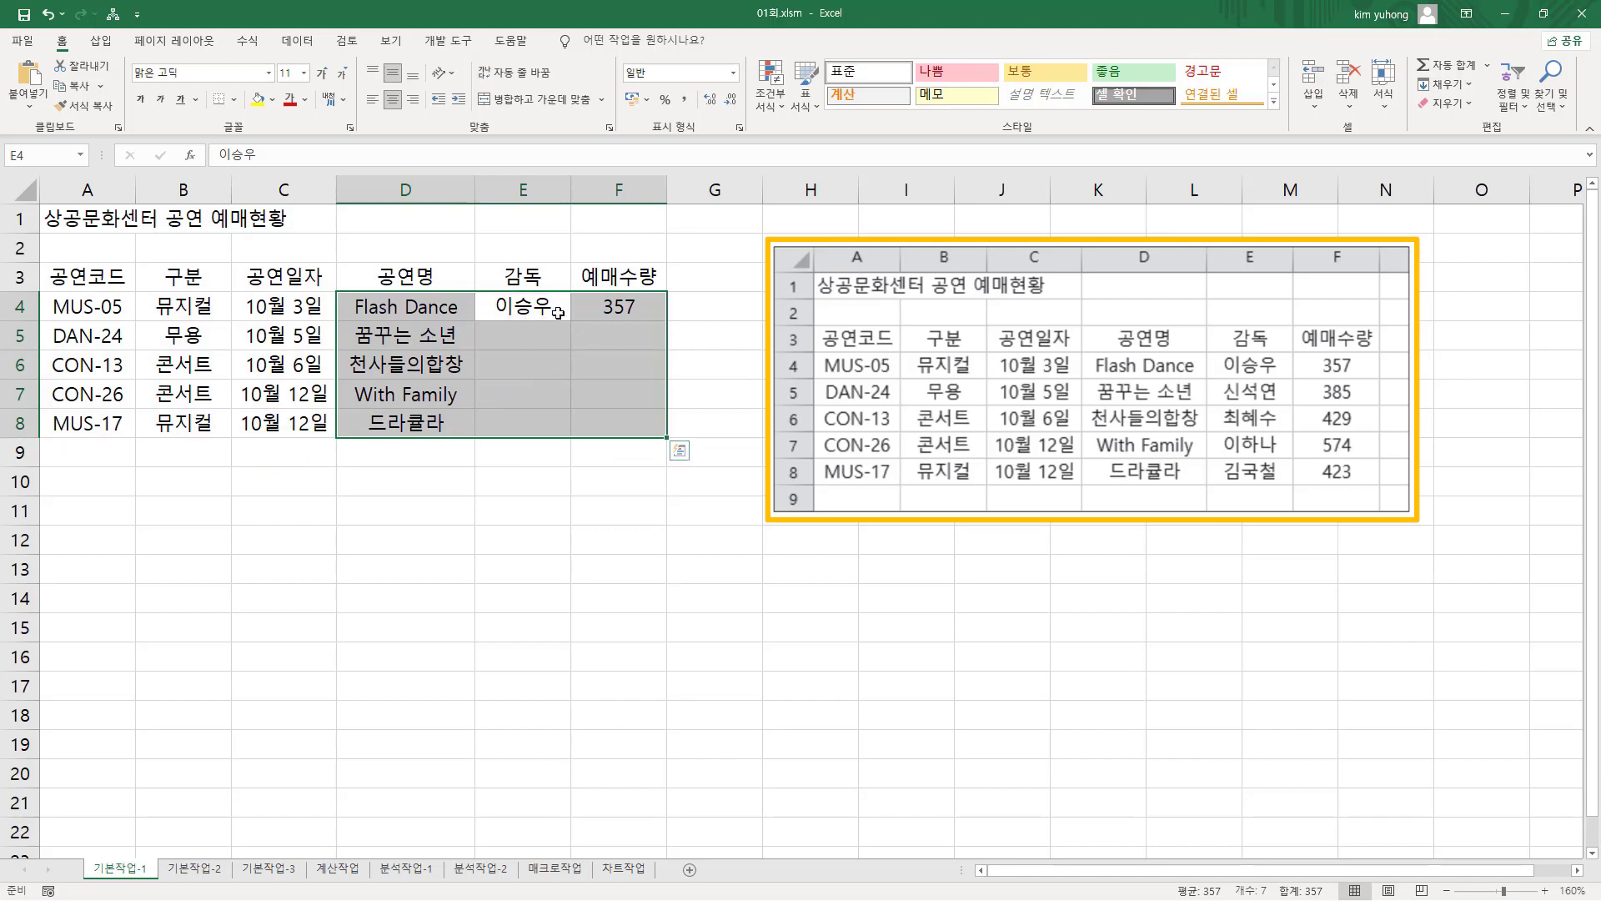
- Fill the 감독 column in cells E5 to E8 with the directors' names from the reference table
{"action": "key", "text": "Return"}
{"action": "type", "text": "신서"}
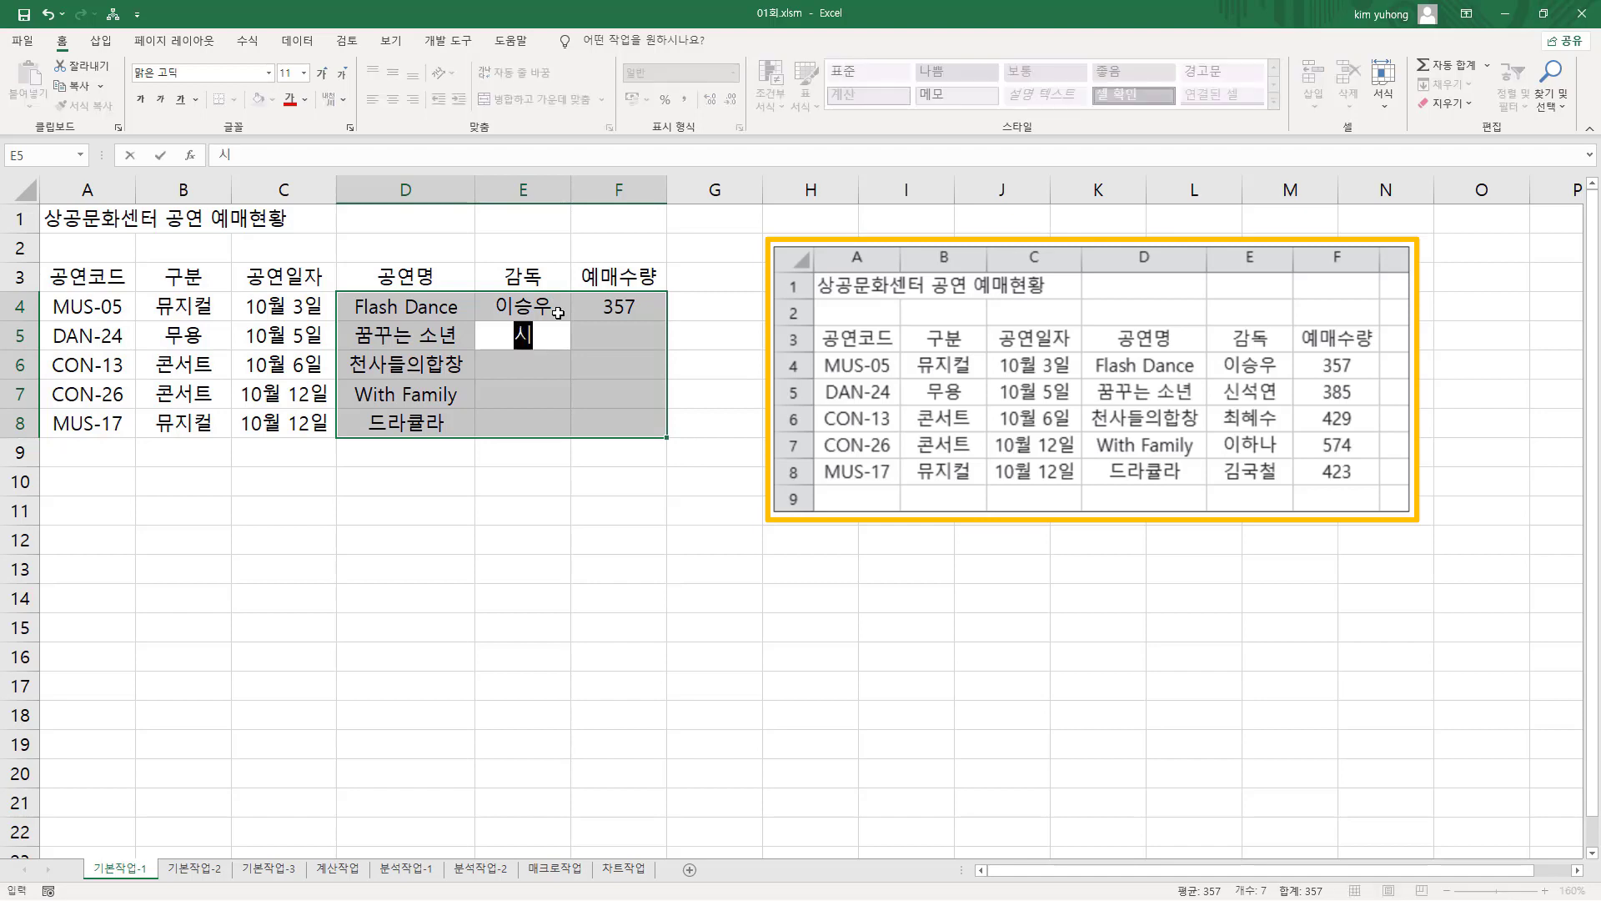
{"action": "type", "text": "석연"}
{"action": "key", "text": "Return"}
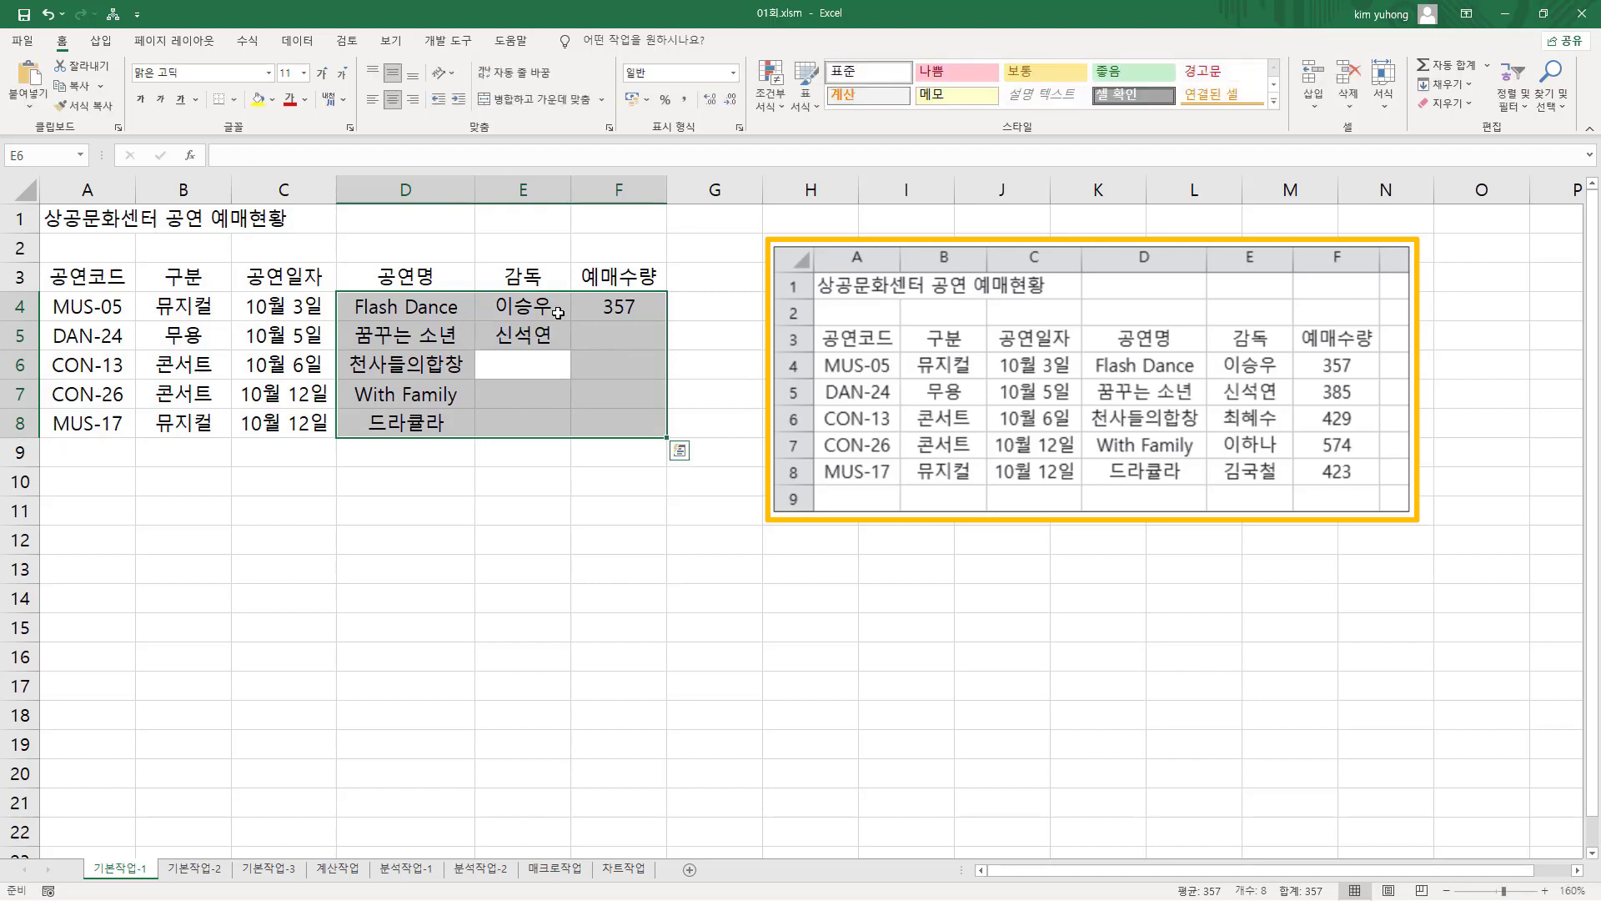
{"action": "type", "text": "최혜수"}
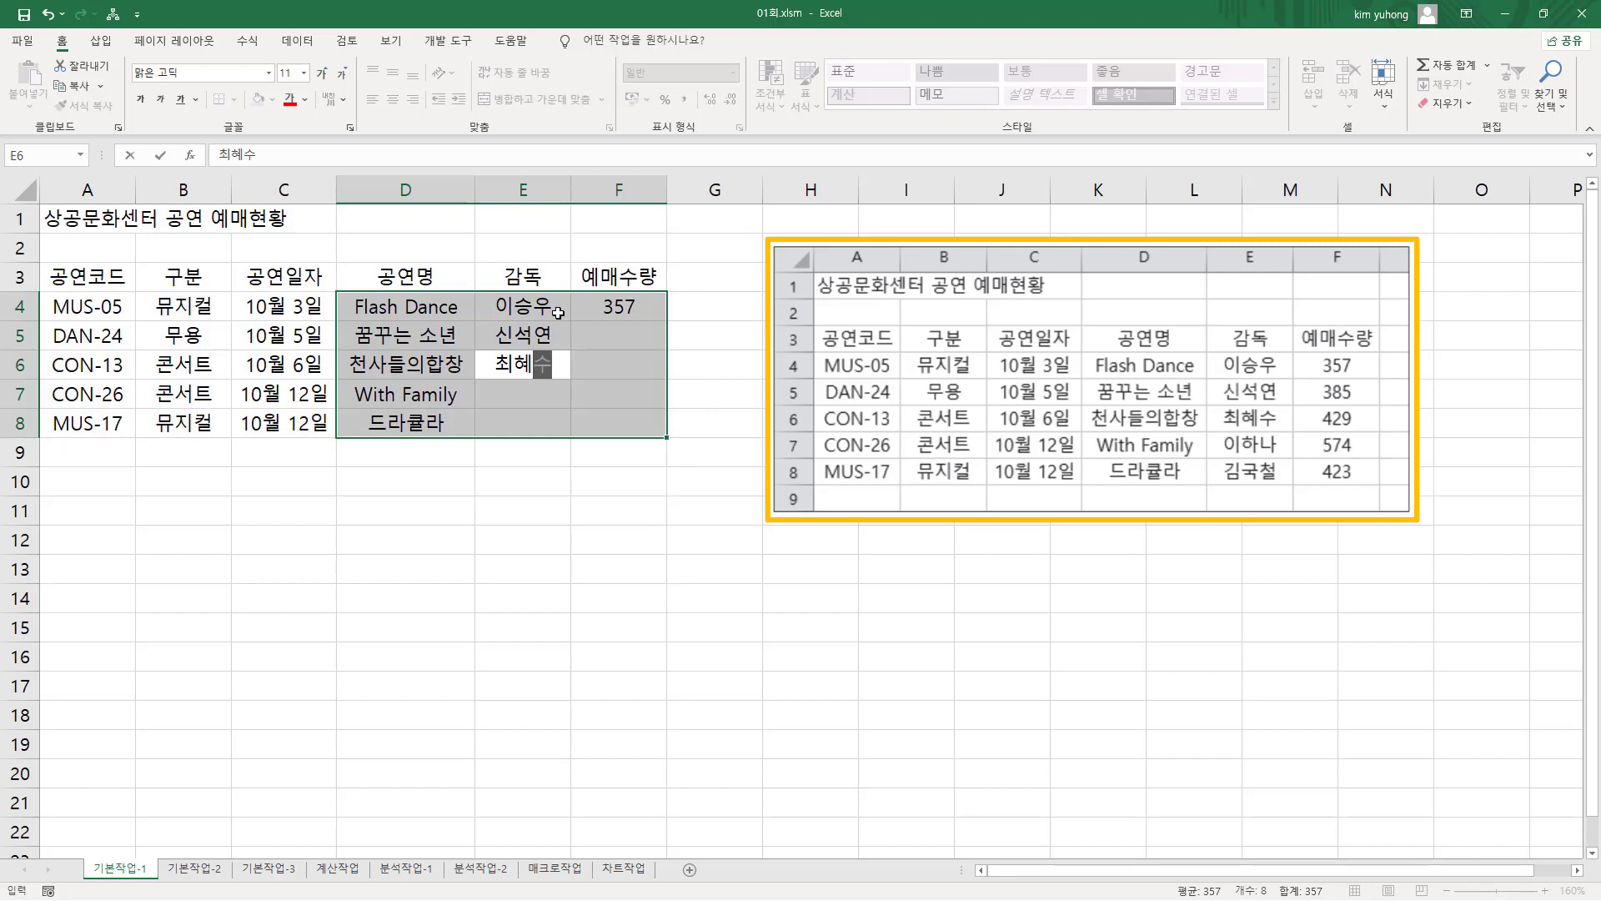
{"action": "key", "text": "Return"}
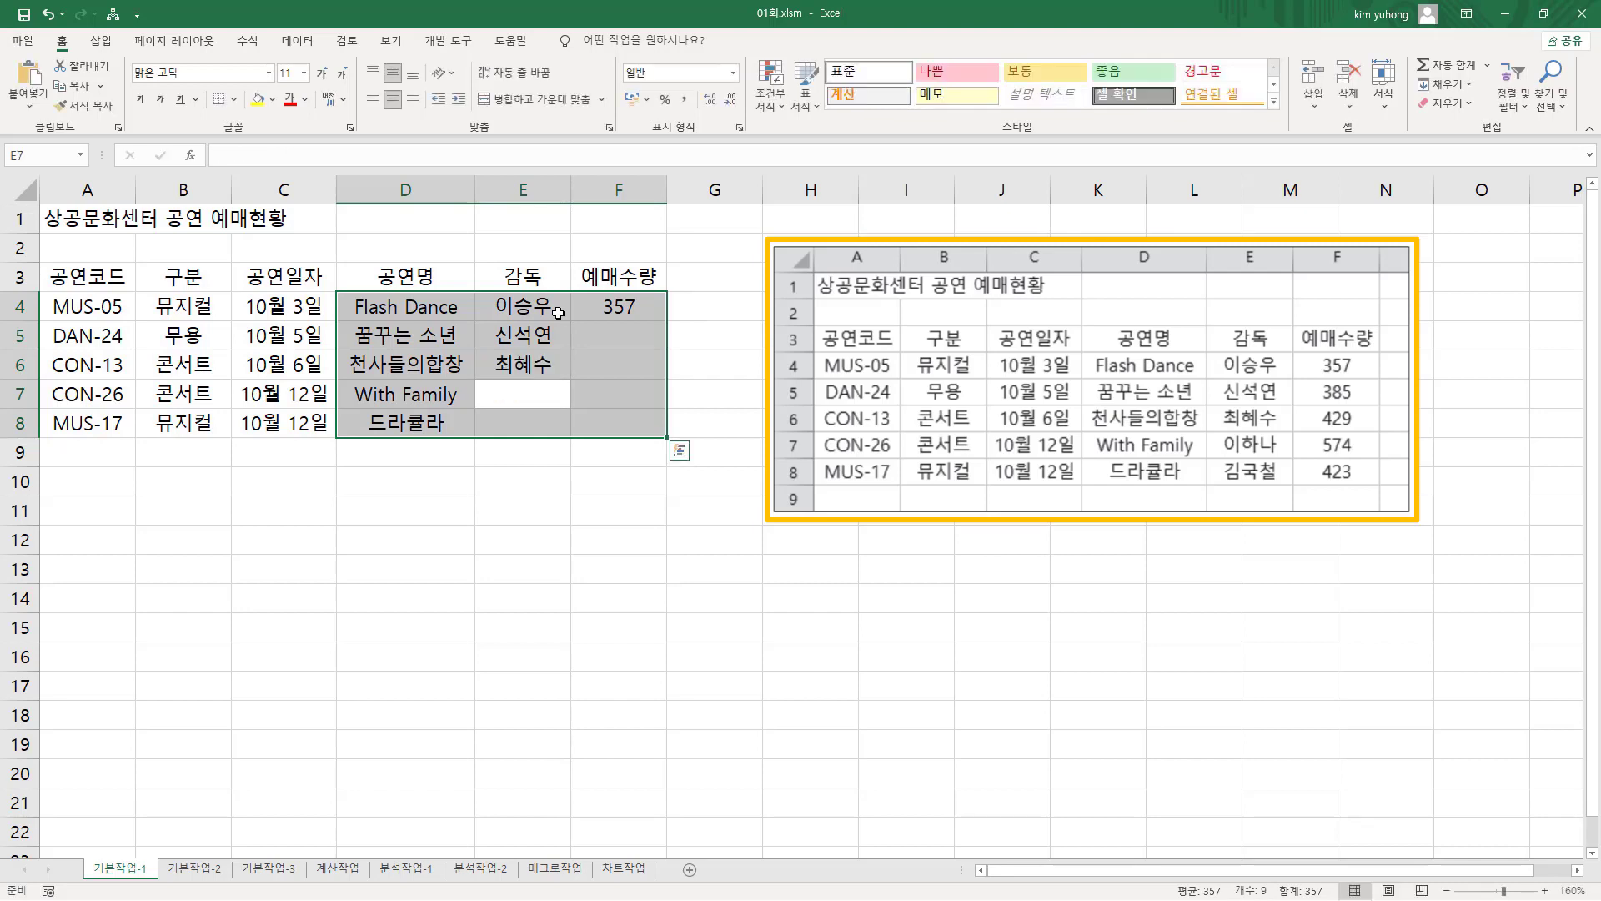
{"action": "type", "text": "이하나"}
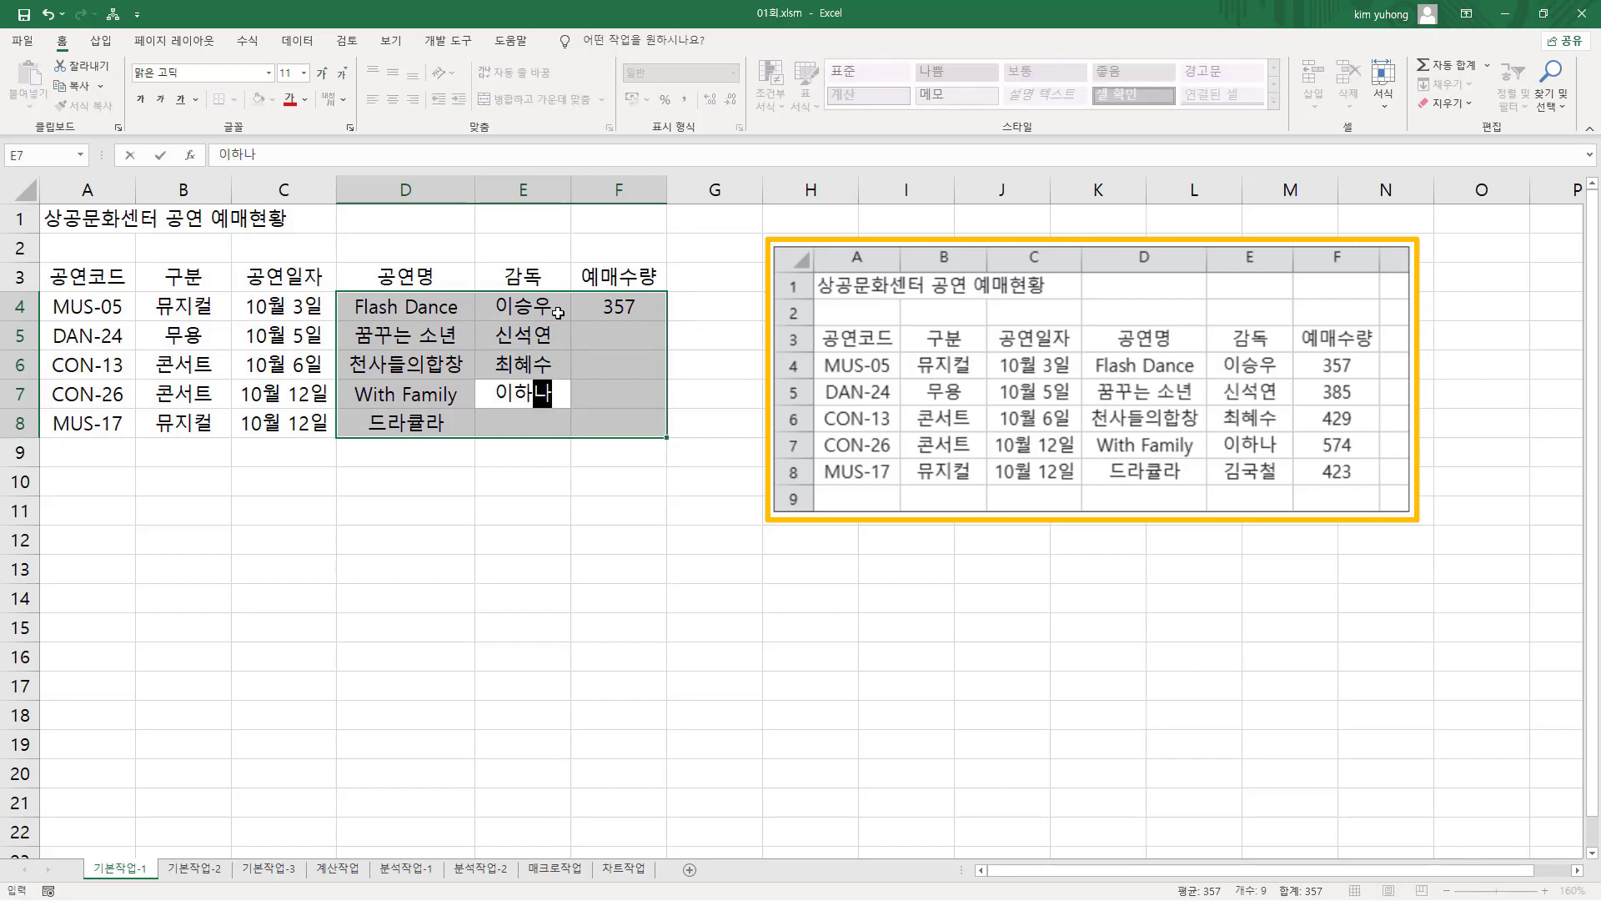
{"action": "key", "text": "Return"}
{"action": "type", "text": "김국"}
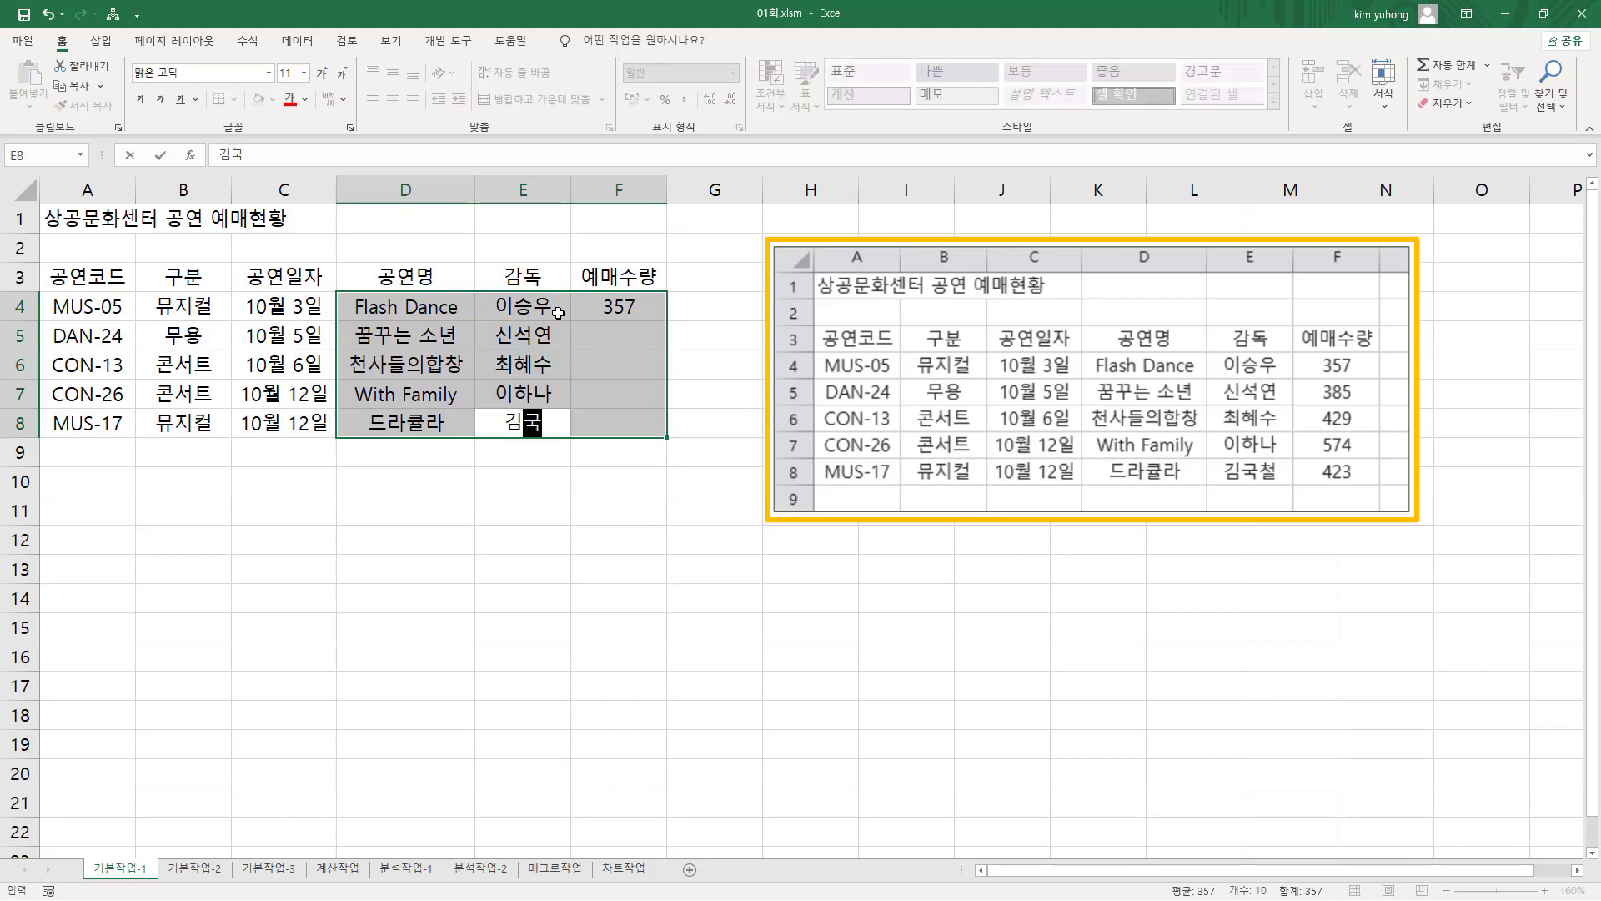
{"action": "type", "text": "철"}
{"action": "key", "text": "Return"}
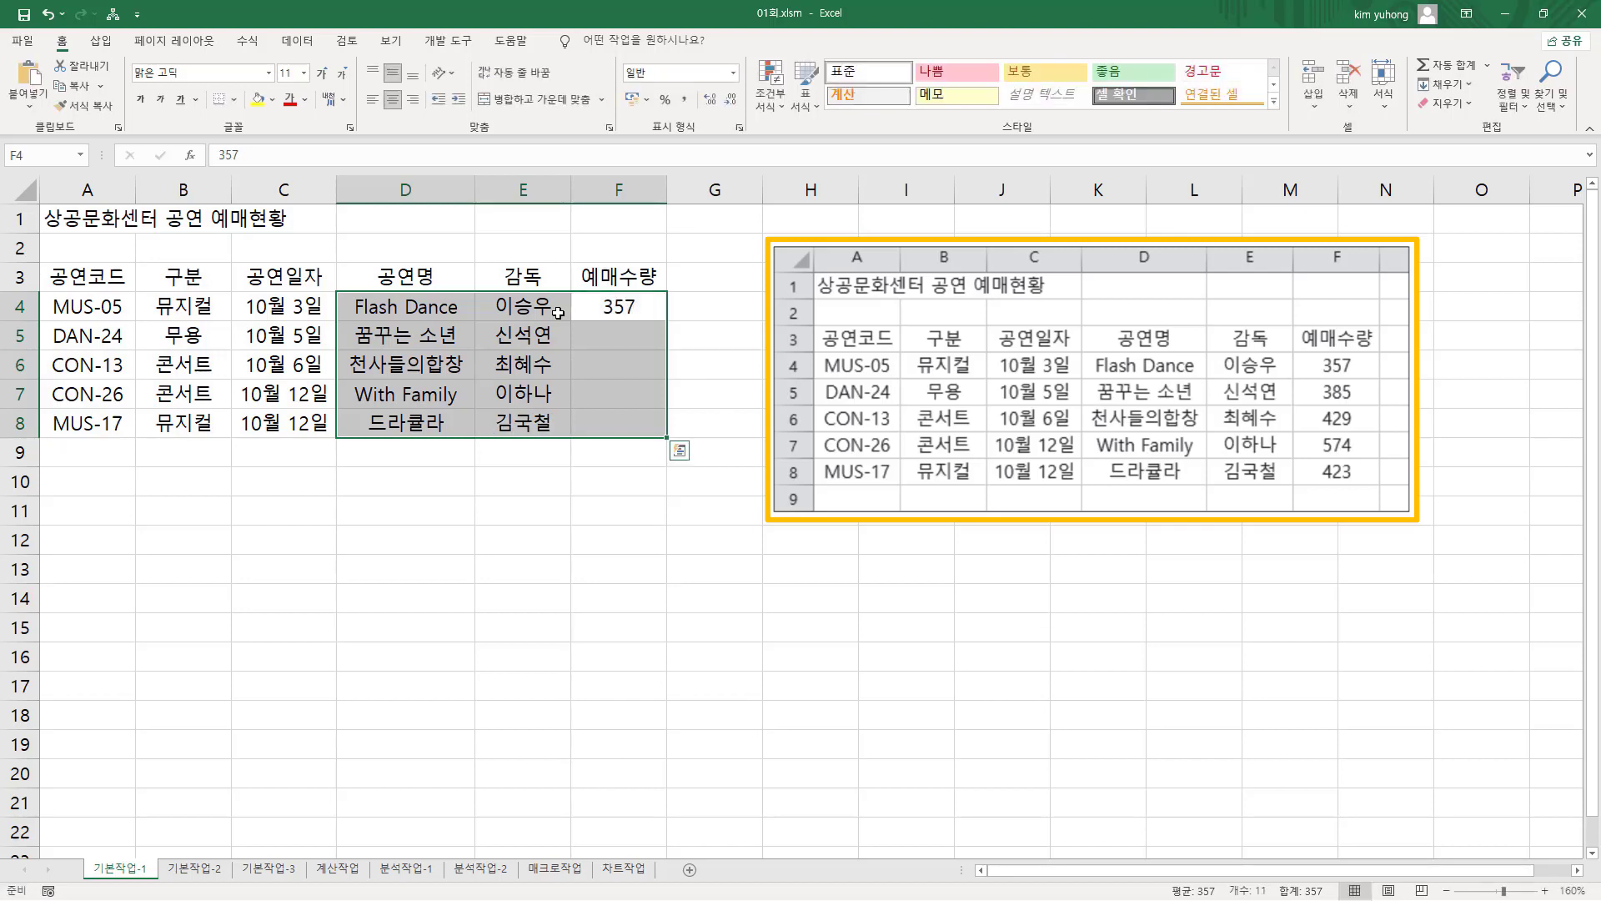
{"action": "left_click_drag", "start_coordinate": [601, 292], "coordinate": [650, 319]}
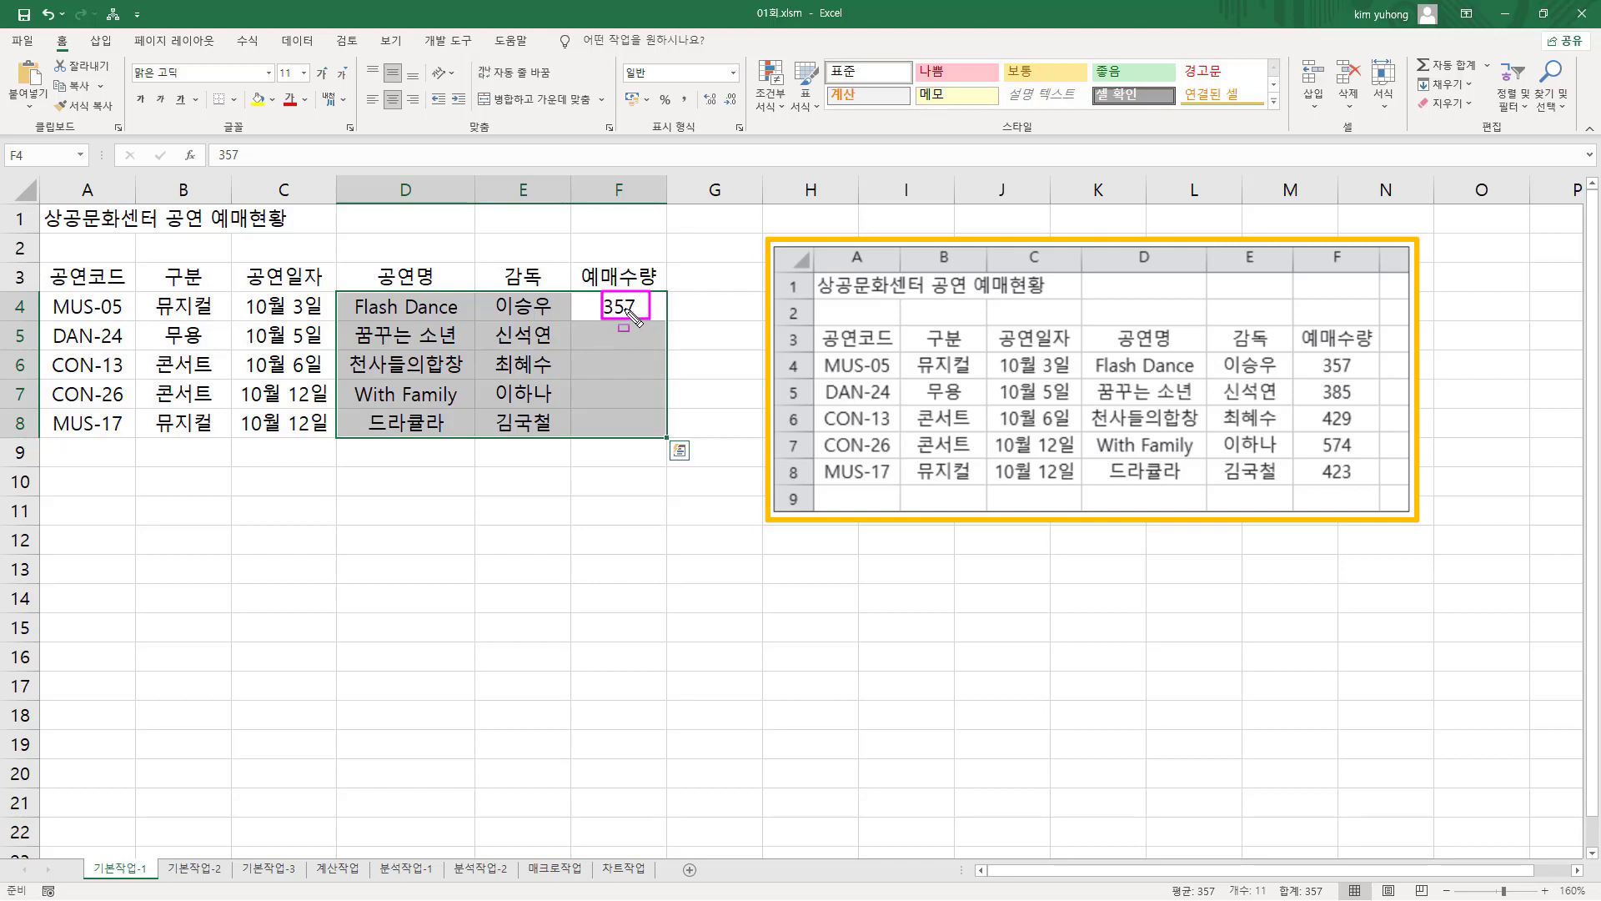
{"action": "key", "text": "Escape"}
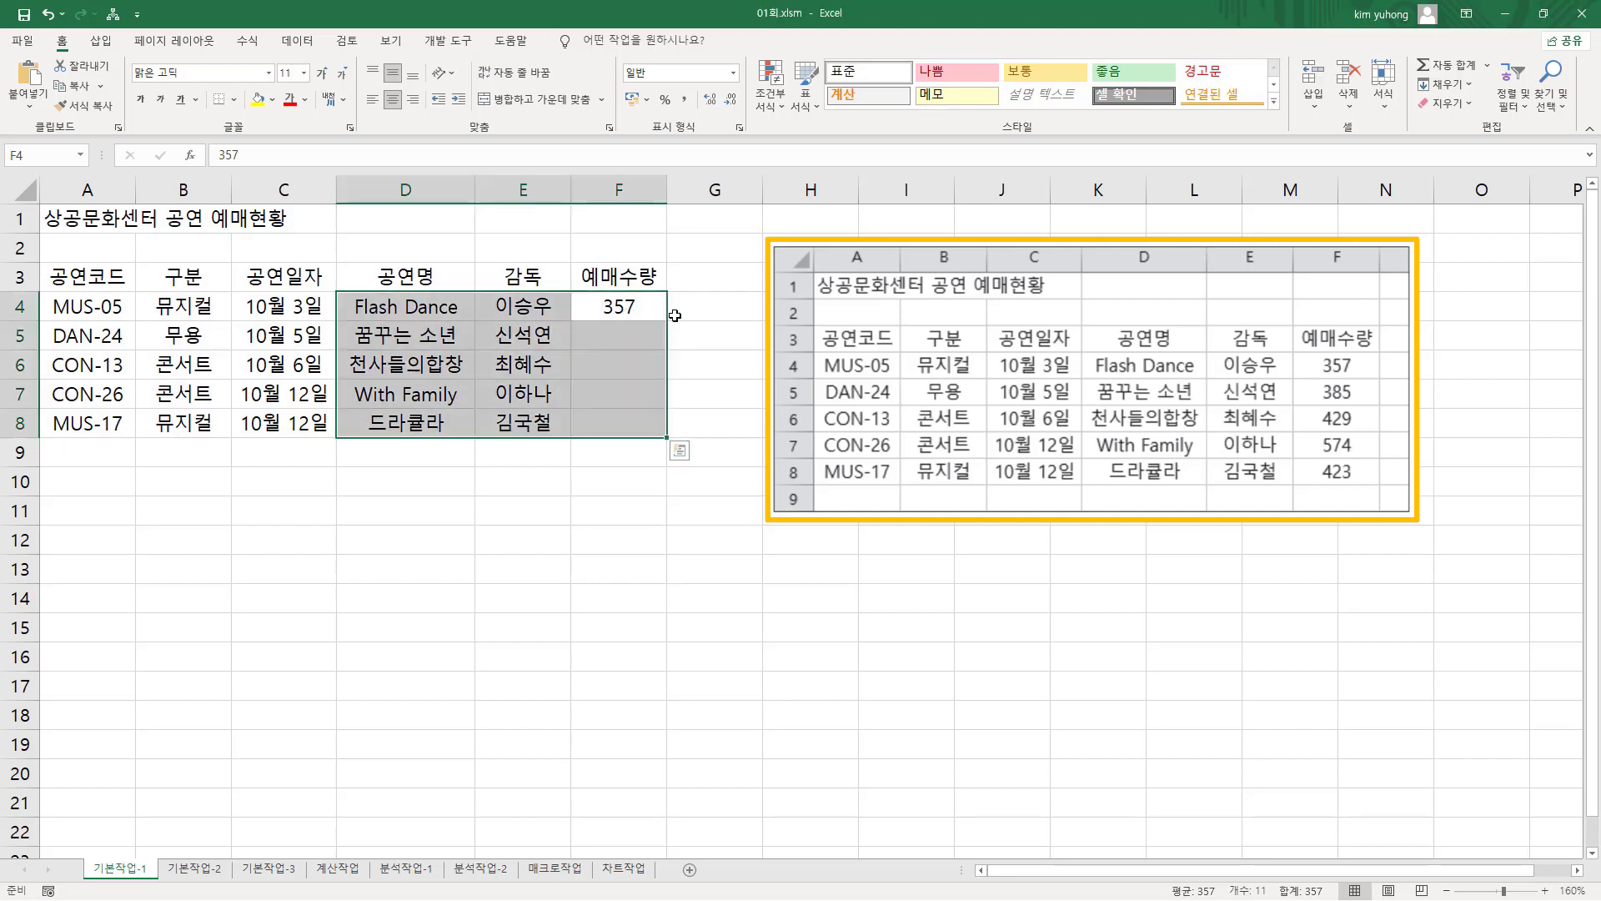
- Fill the 예매수량 column with 385, 429, 574 and 423 in cells F5 to F8 and deselect the range
{"action": "key", "text": "Return"}
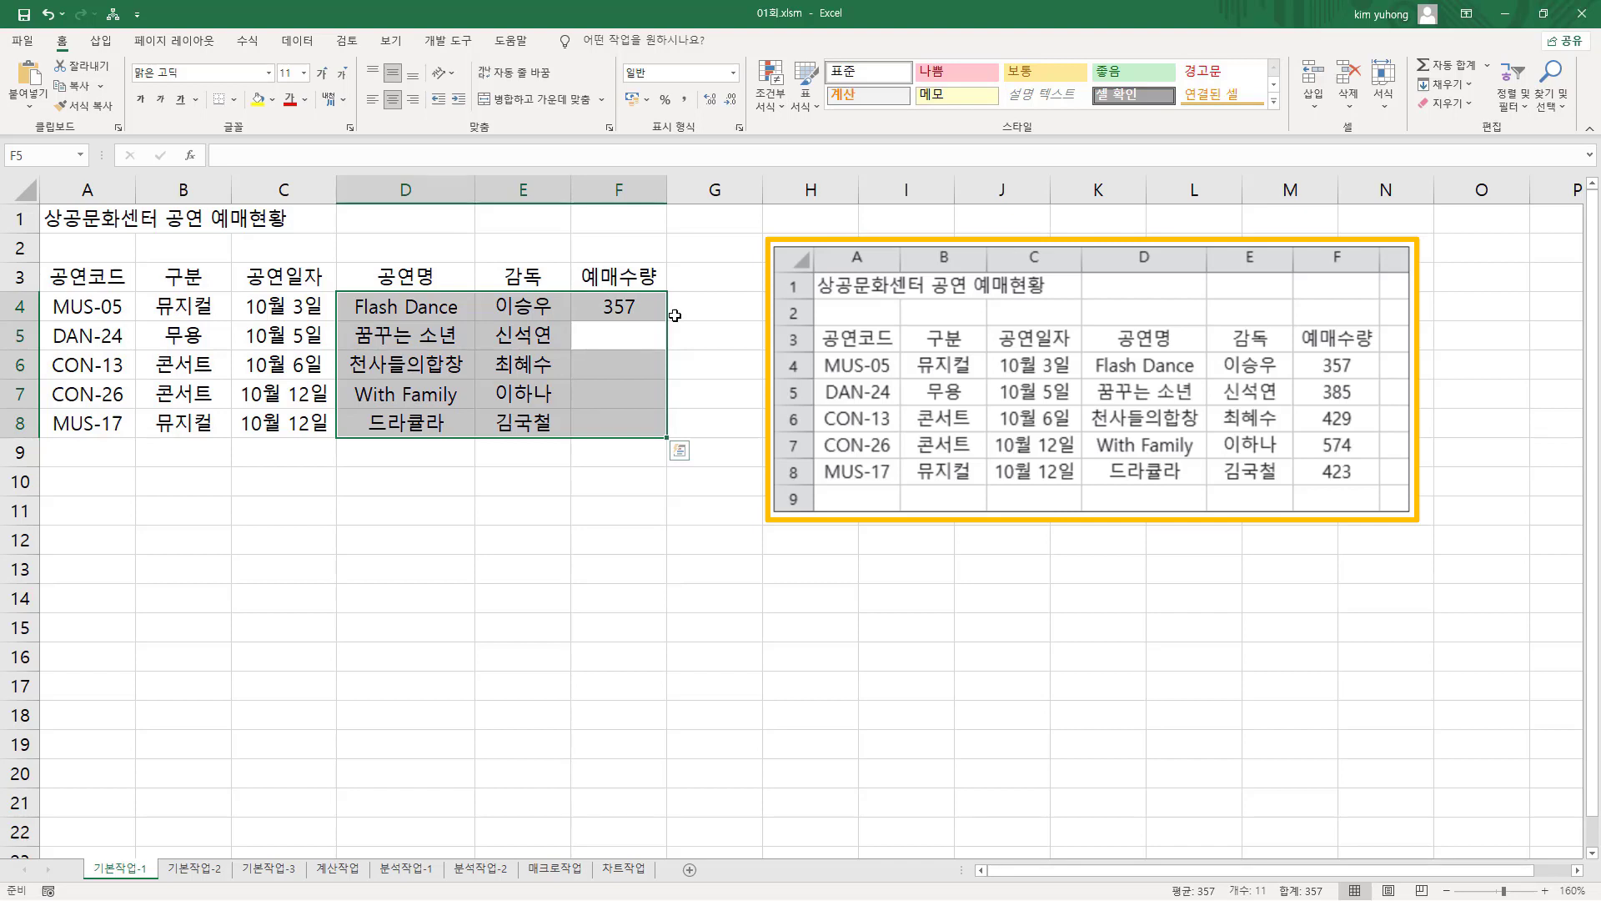
{"action": "type", "text": "385"}
{"action": "key", "text": "Return"}
{"action": "type", "text": "429"}
{"action": "key", "text": "Return"}
{"action": "type", "text": "574"}
{"action": "key", "text": "Return"}
{"action": "type", "text": "423"}
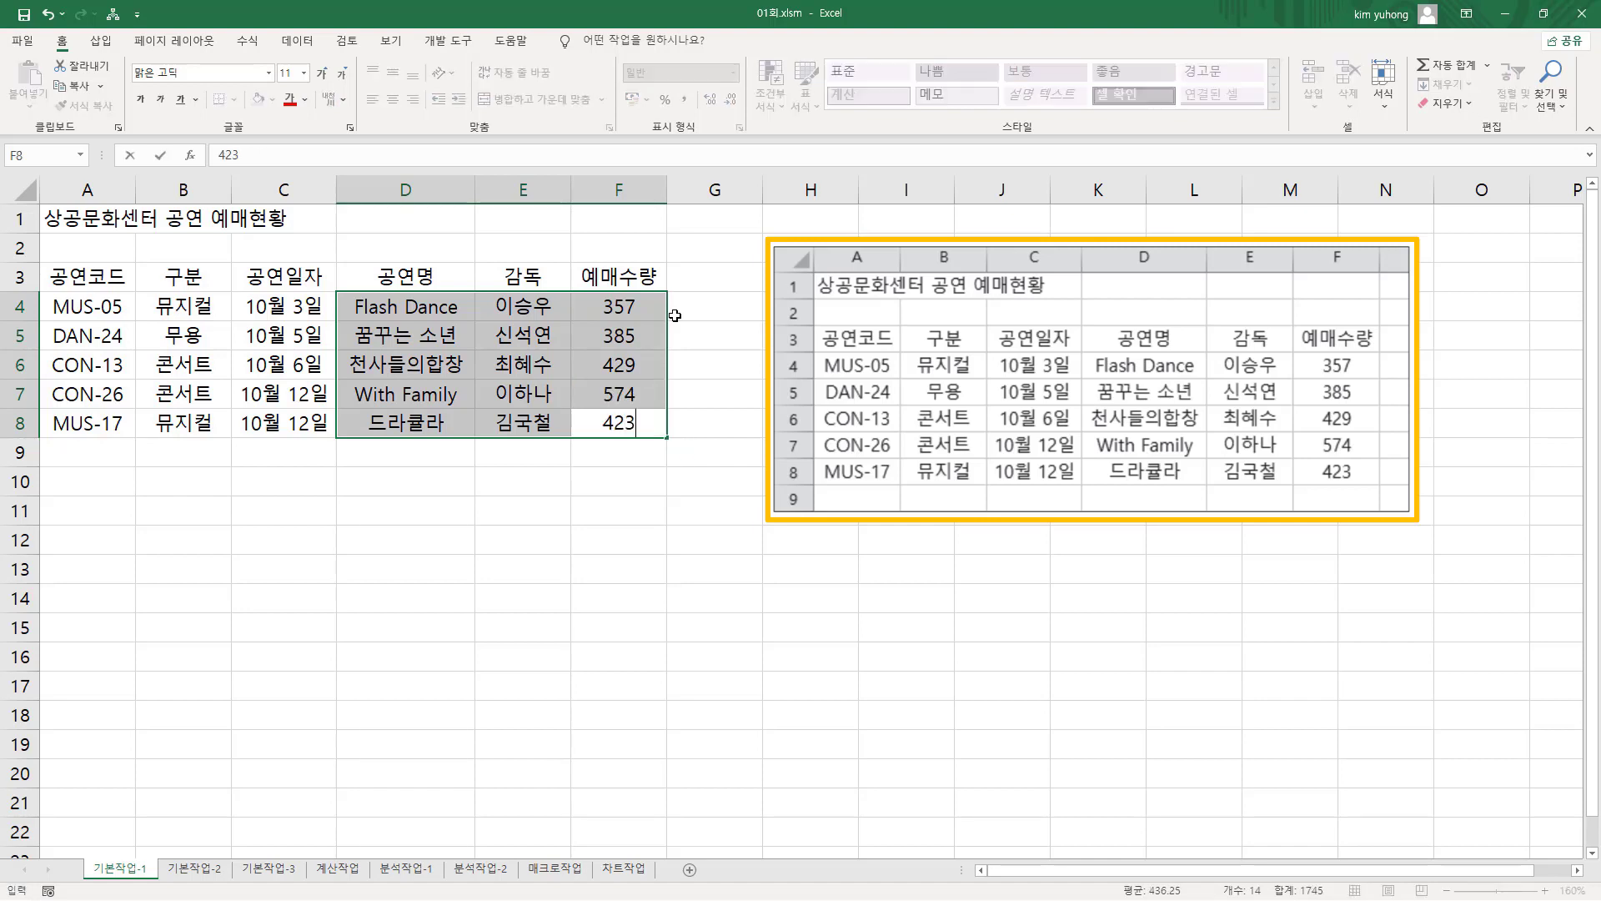
{"action": "key", "text": "Return"}
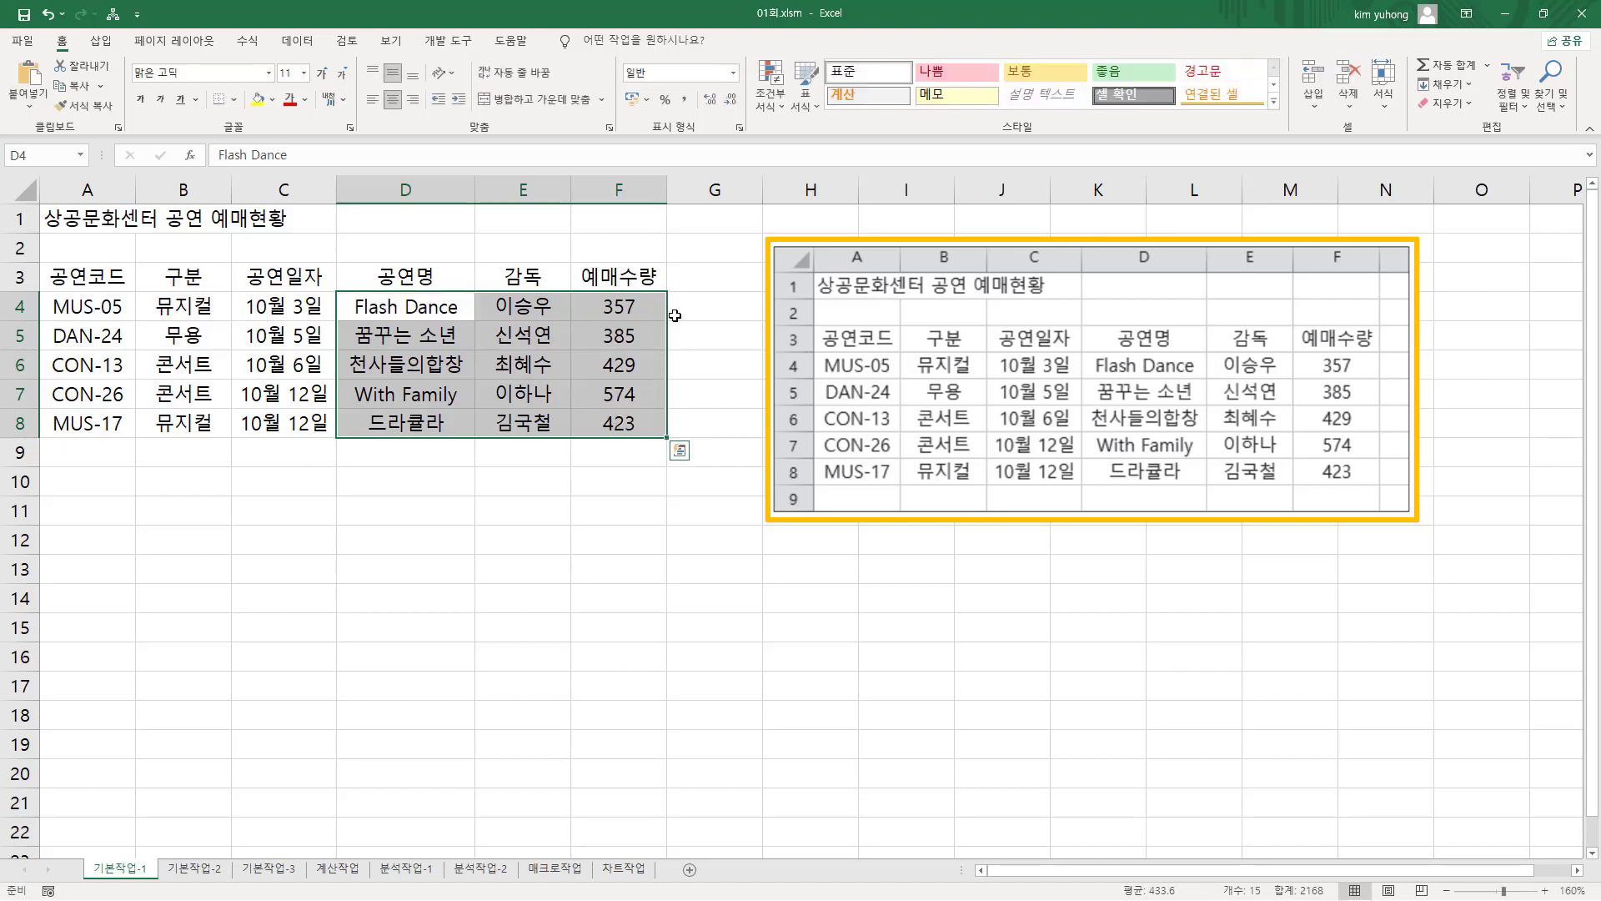
{"action": "left_click", "coordinate": [271, 474]}
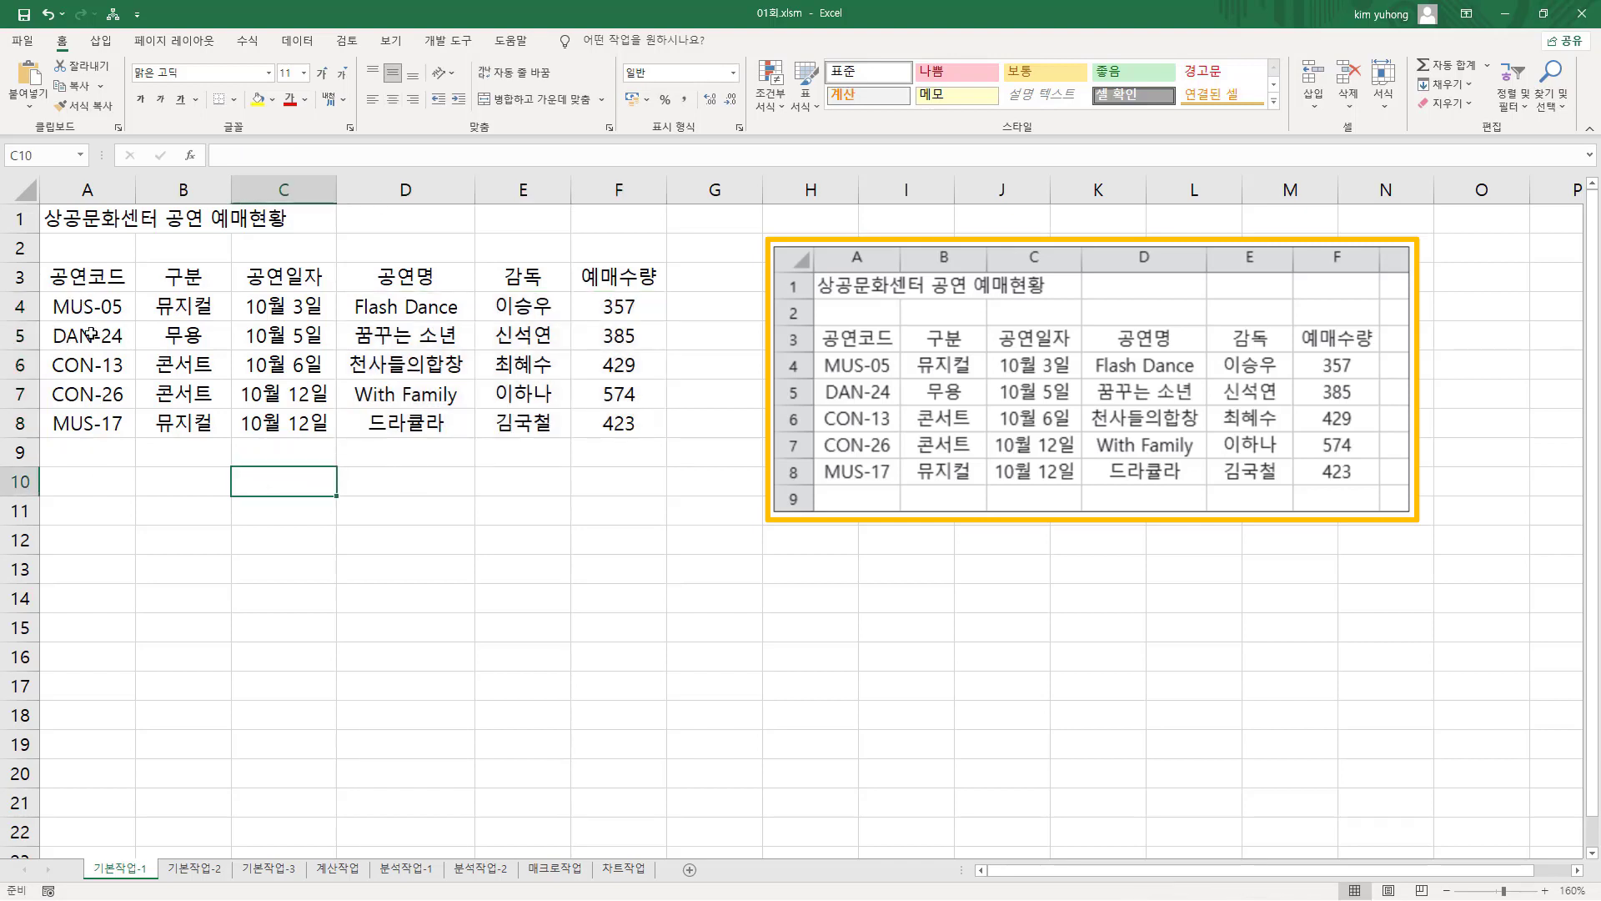
- Select the record range A4:F8 and step down through its cells, from the 공연코드 column into the 구분 column
{"action": "left_click_drag", "start_coordinate": [81, 307], "coordinate": [634, 423]}
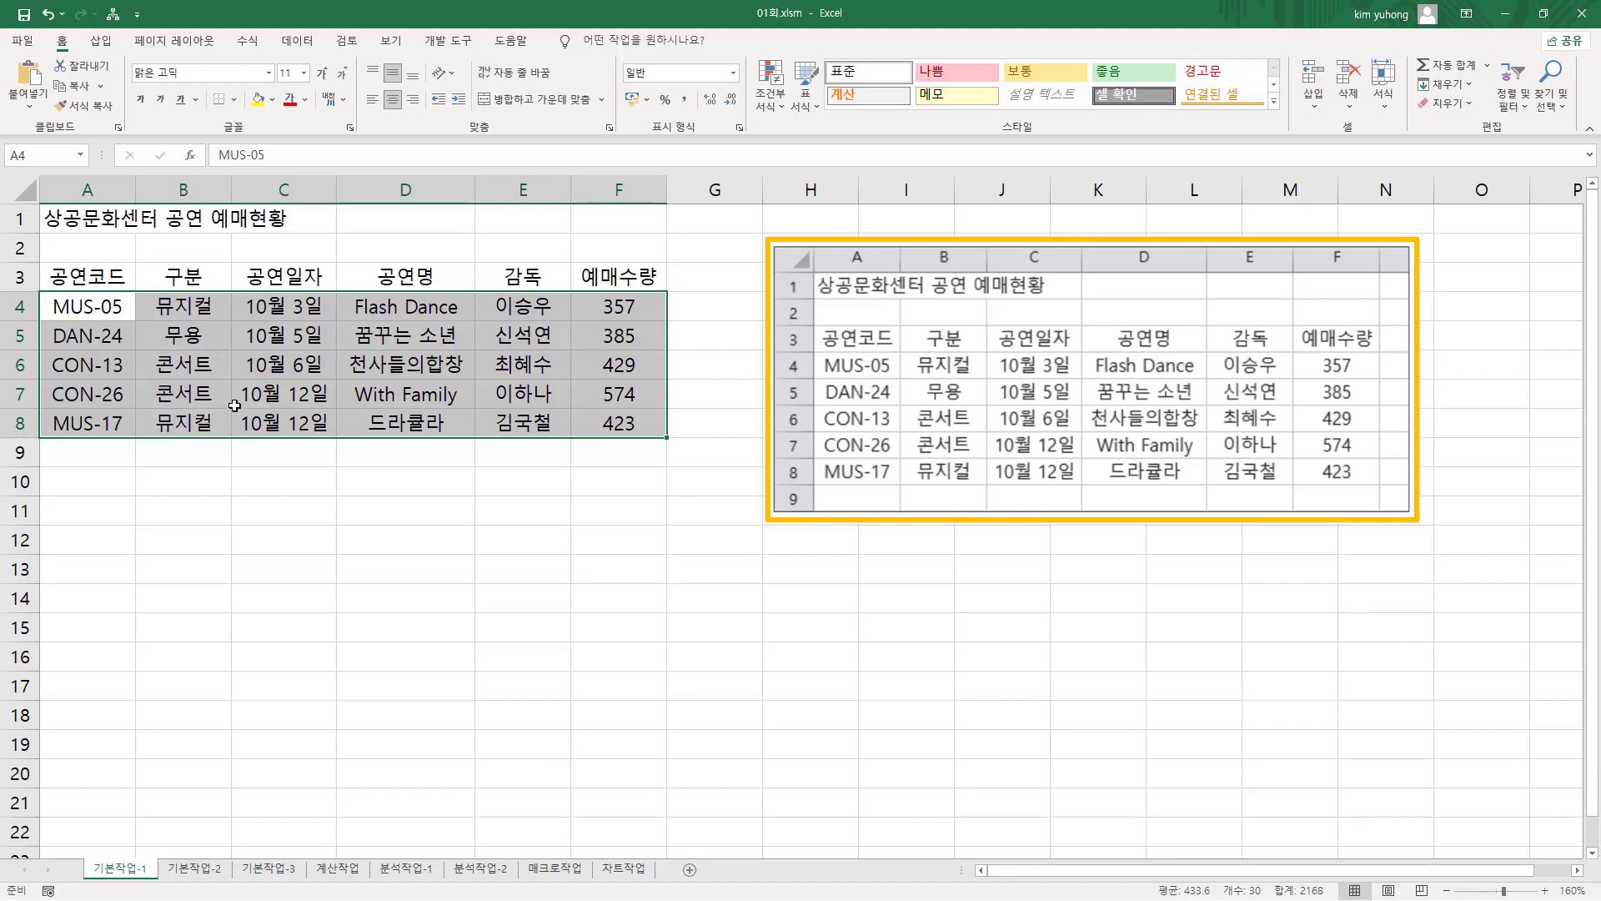
{"action": "left_click_drag", "start_coordinate": [111, 307], "coordinate": [622, 428]}
{"action": "key", "text": "Return"}
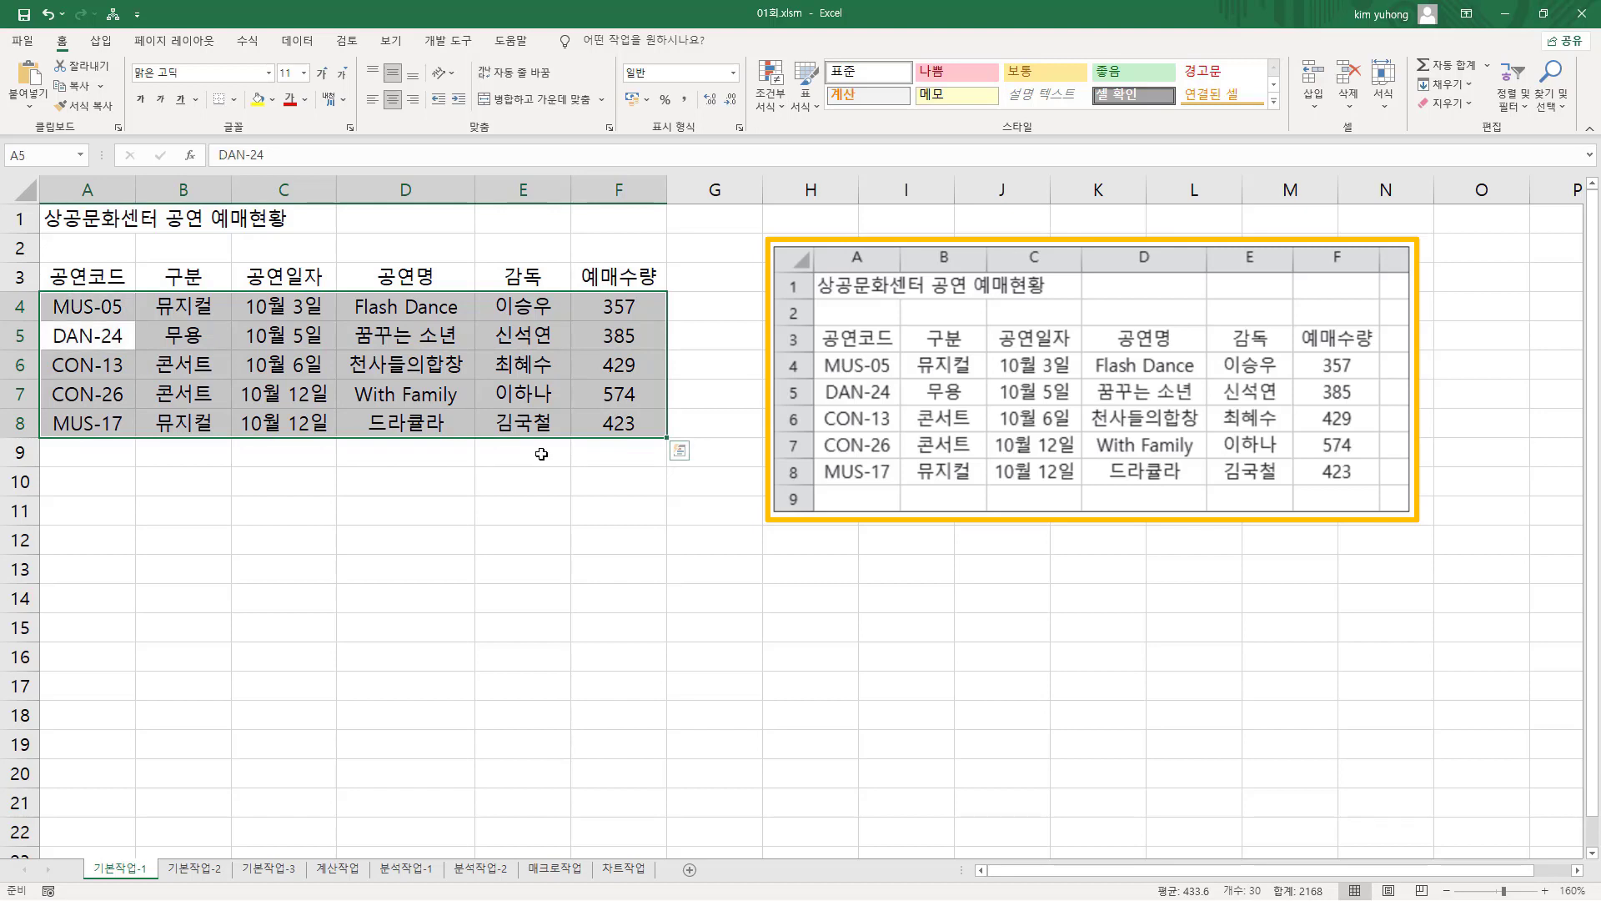
{"action": "key", "text": "Return"}
{"action": "key", "text": "Return"}
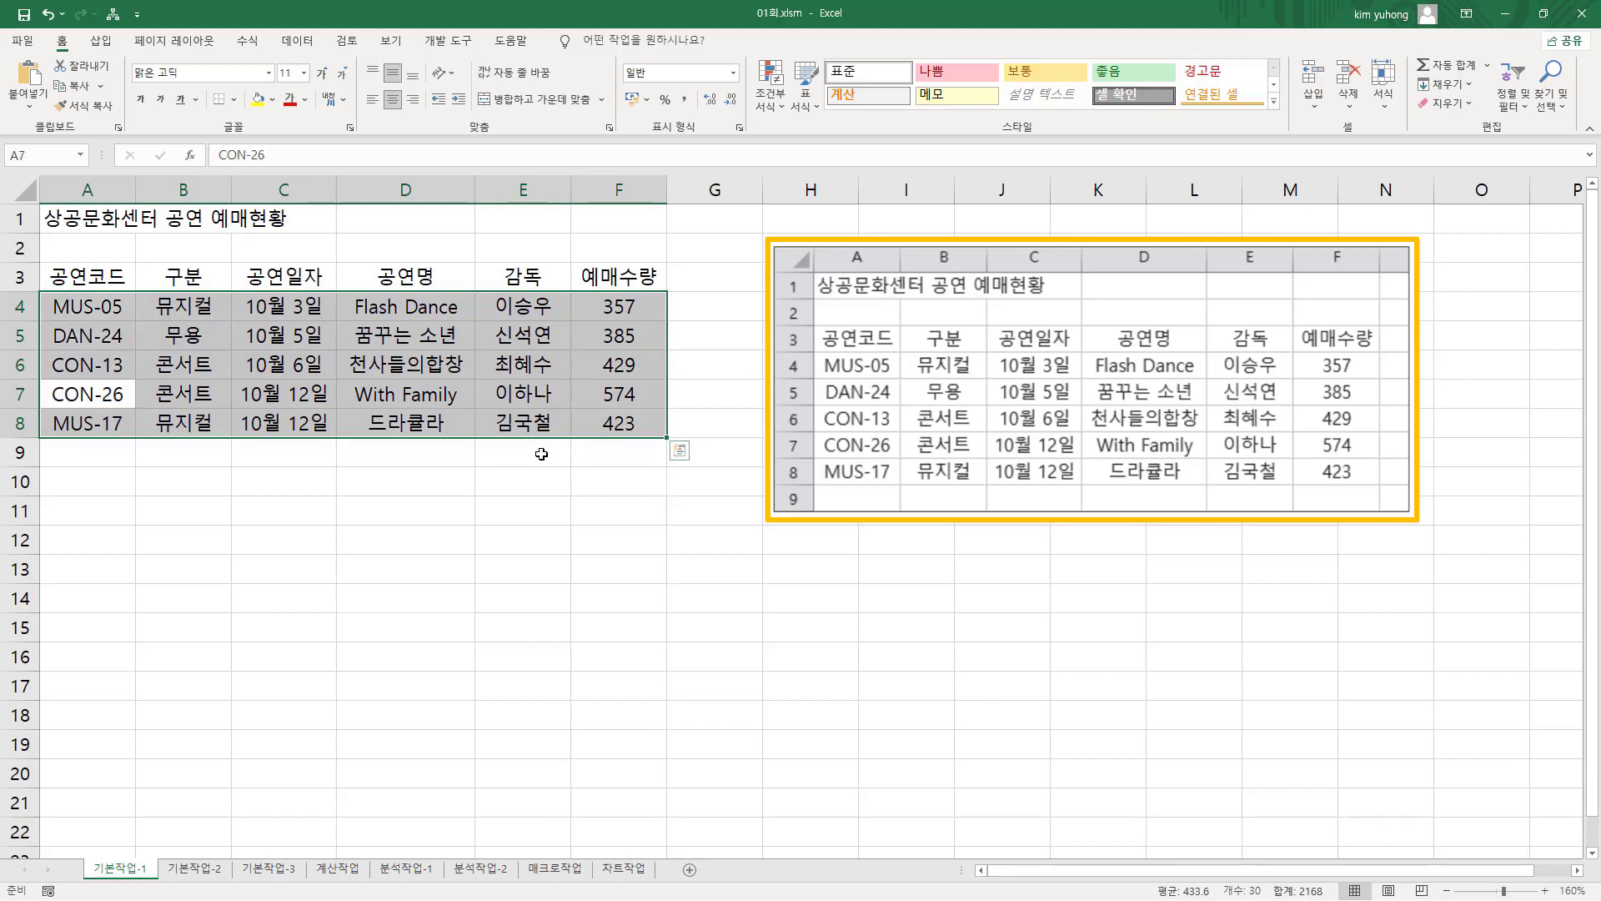
{"action": "key", "text": "Return"}
{"action": "key", "text": "Return"}
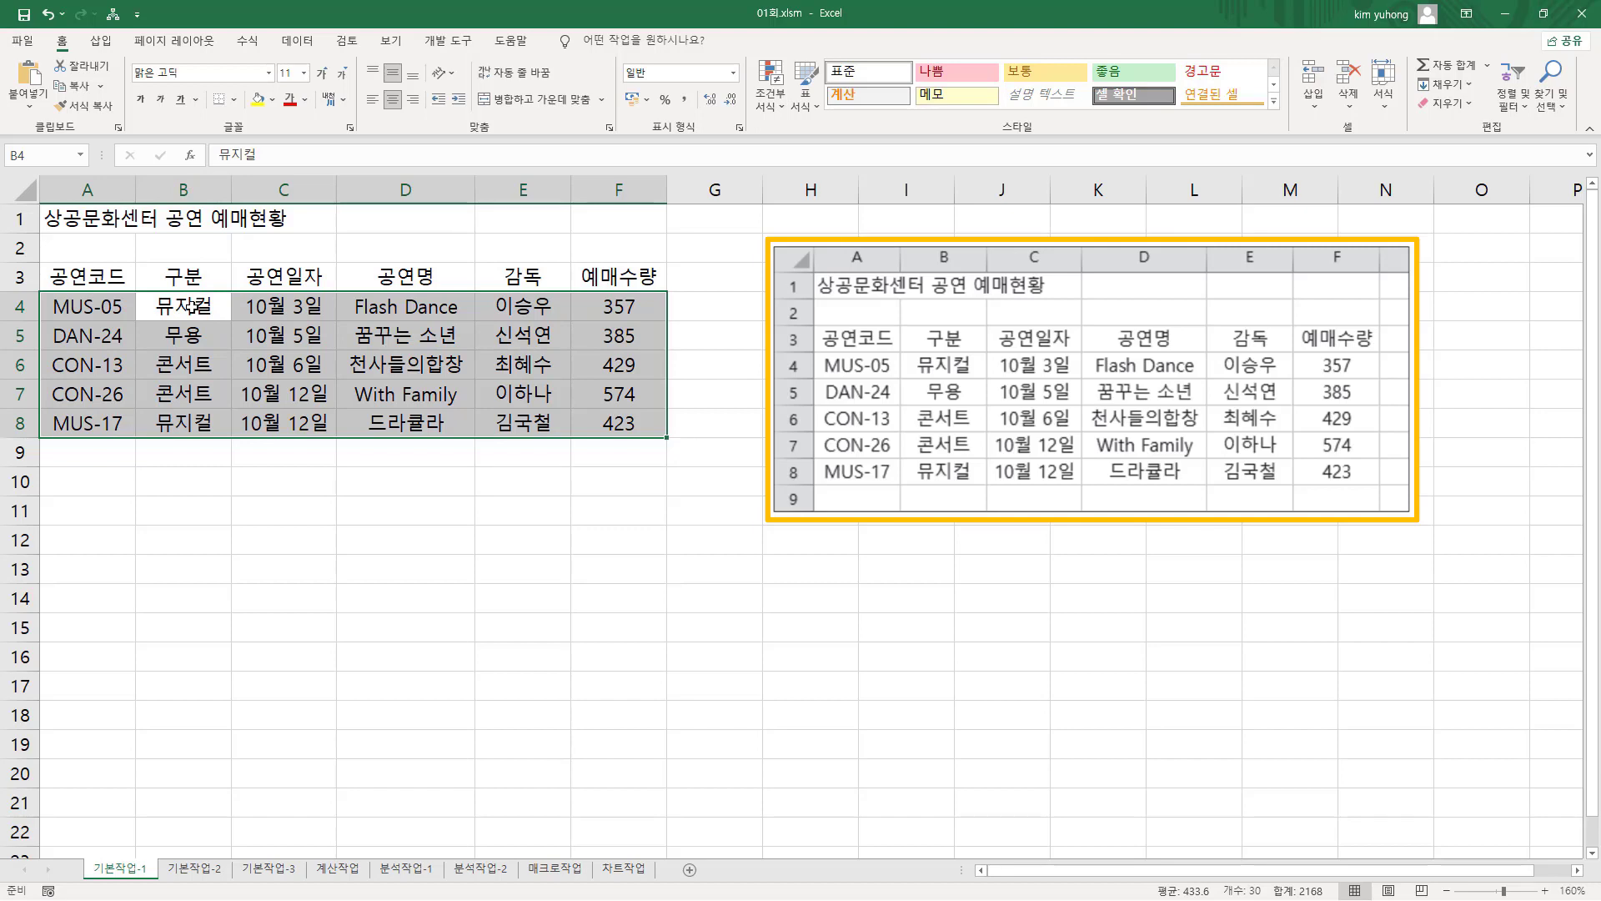
{"action": "key", "text": "Return"}
{"action": "key", "text": "Return"}
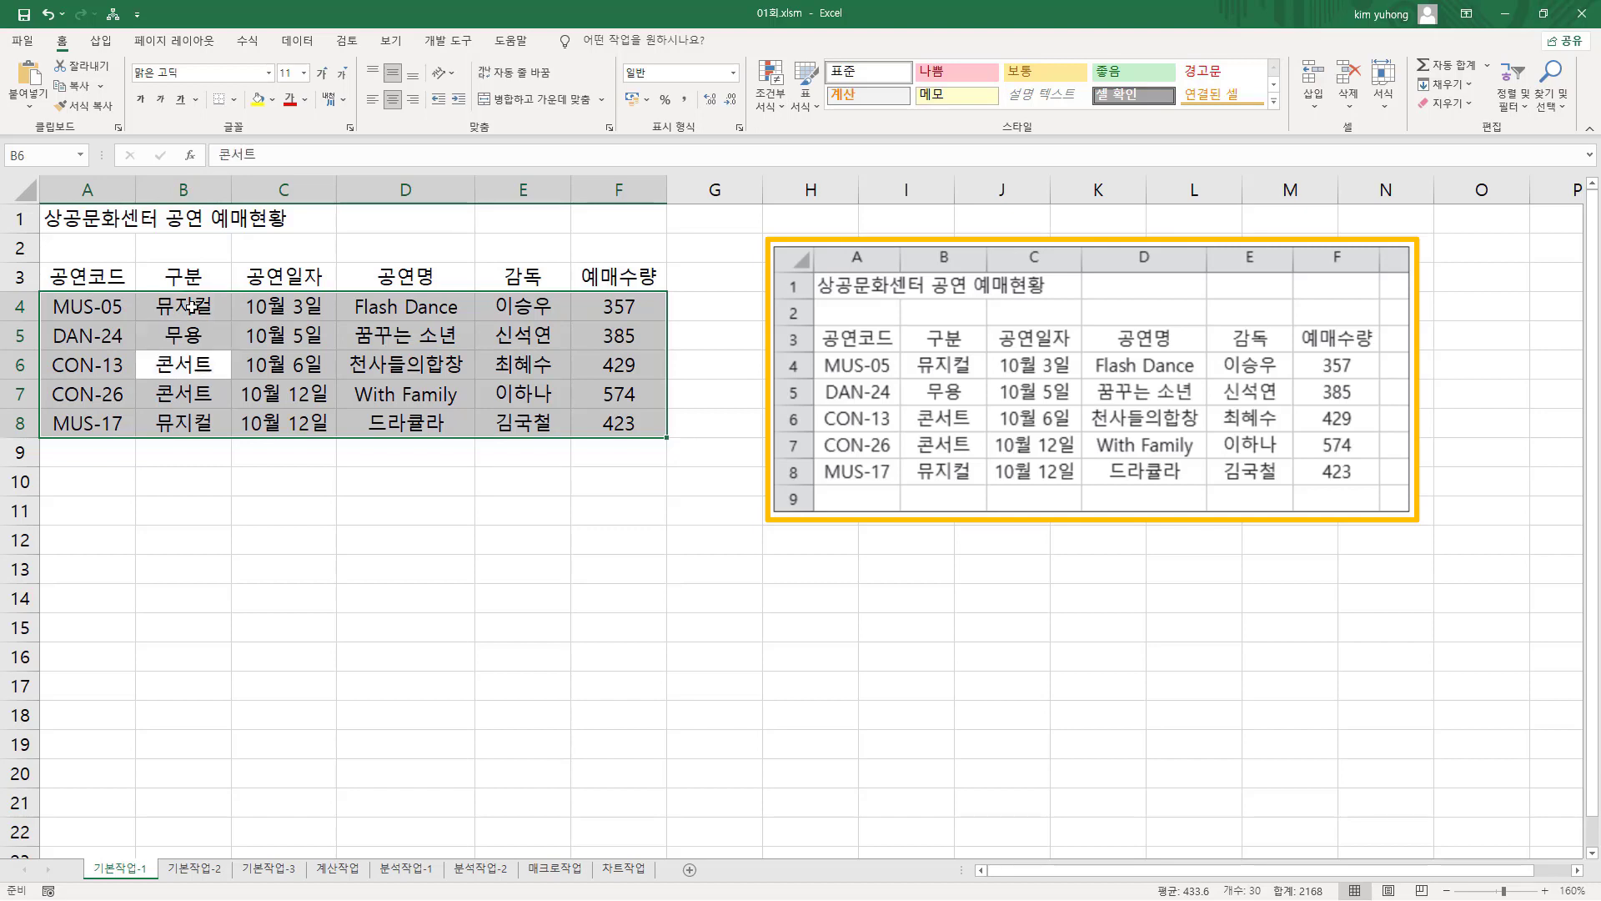
- Step through the selected range A4:F8 from the 구분 column down the 공연일자 column to cell D4
{"action": "key", "text": "Return"}
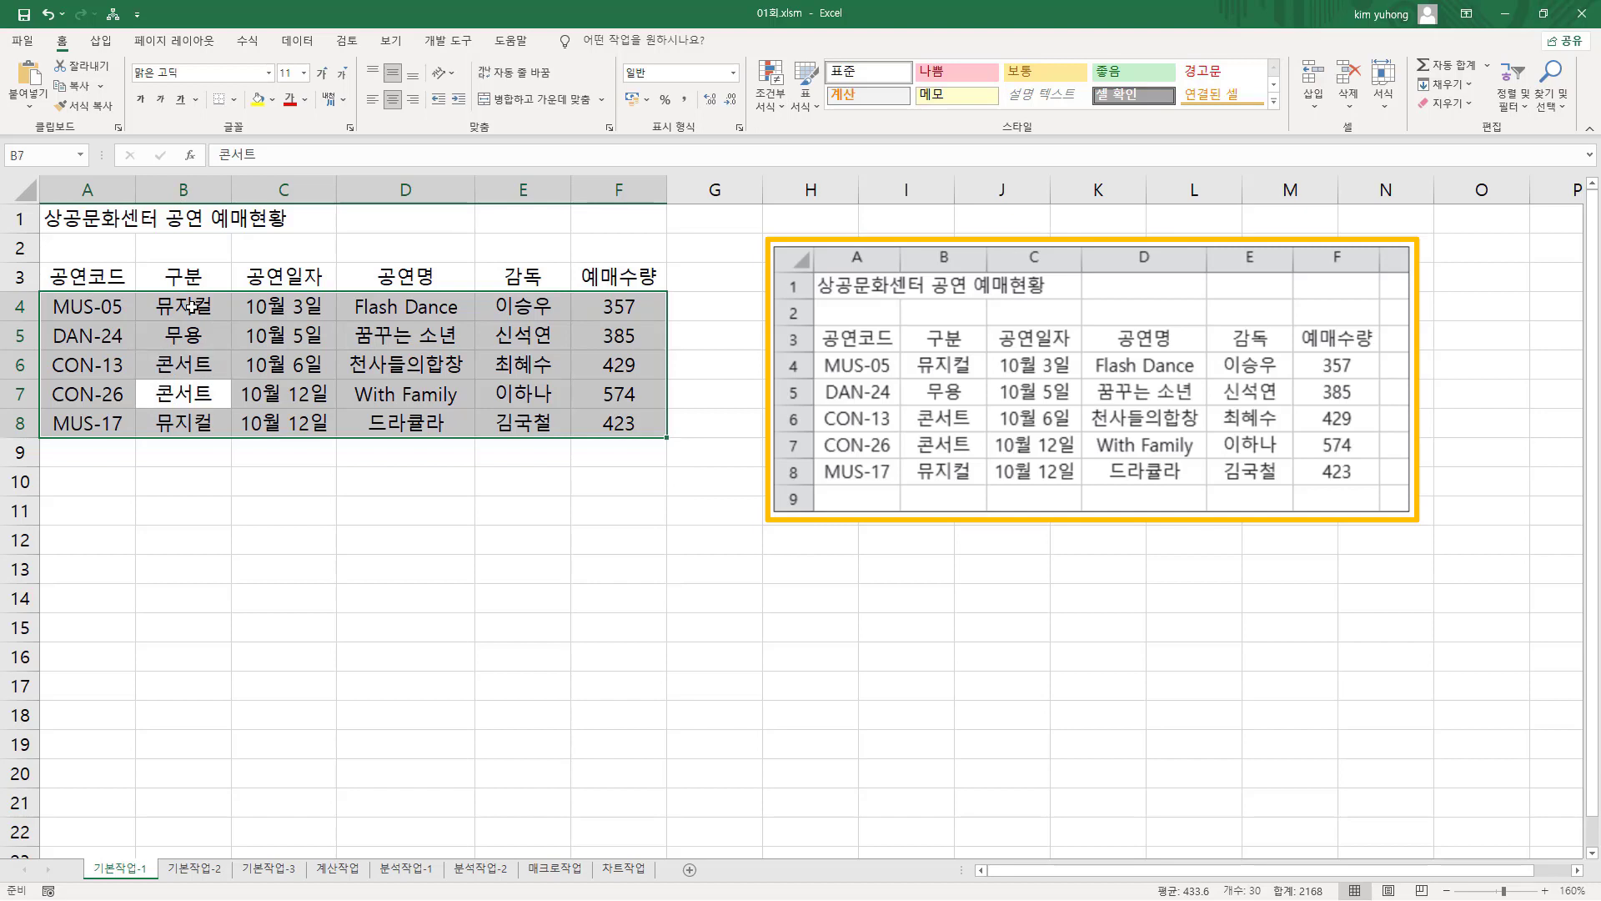
{"action": "key", "text": "Return"}
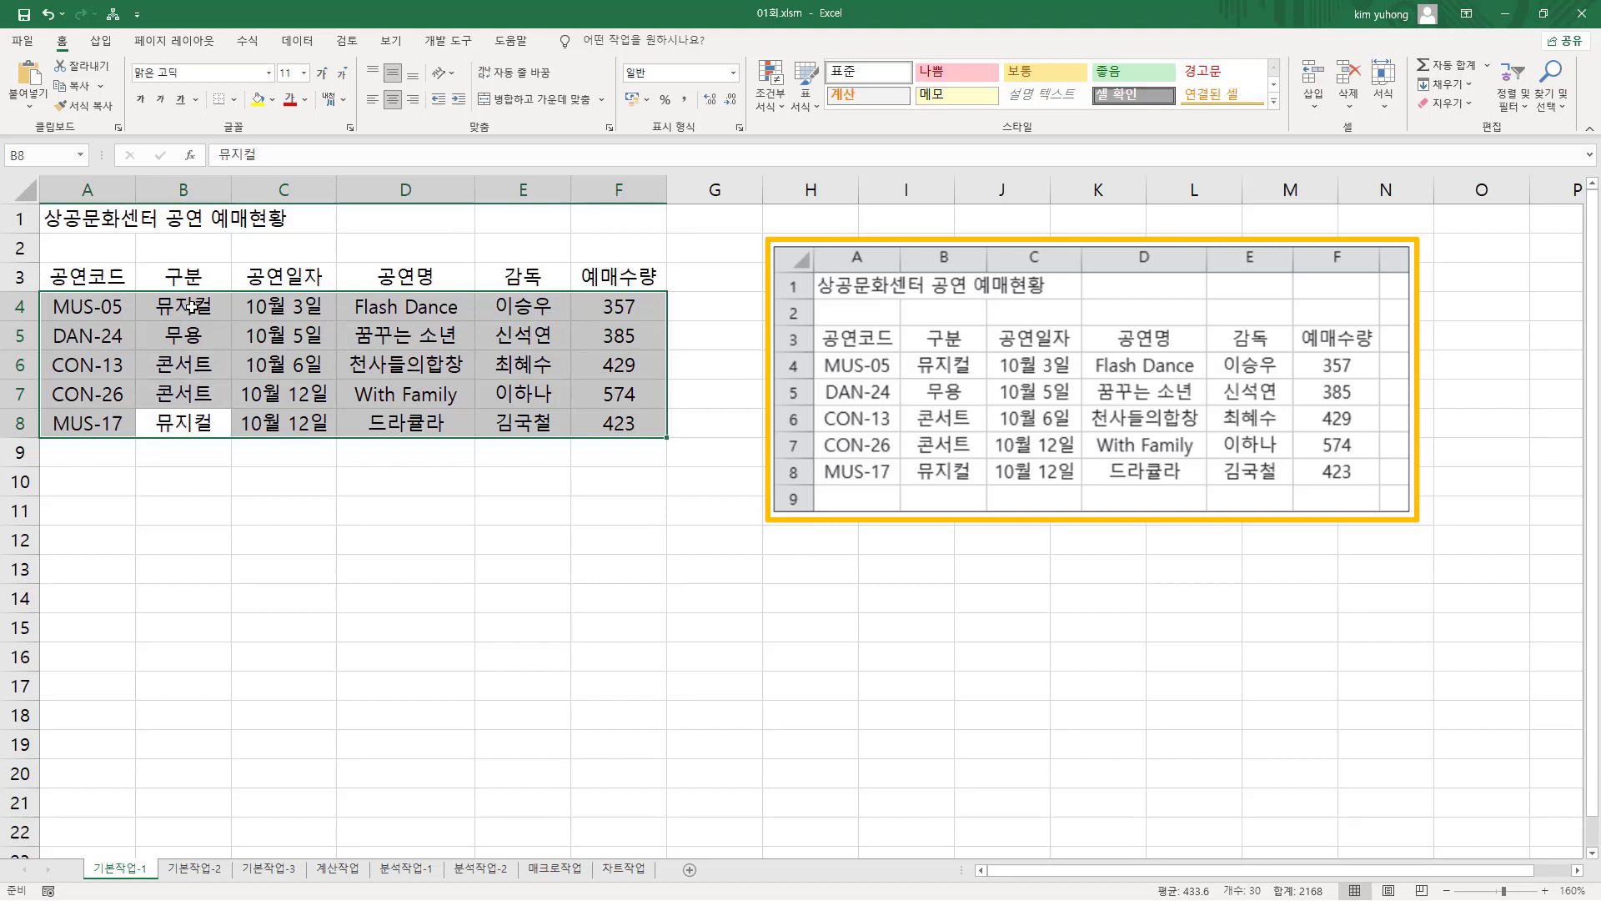
{"action": "key", "text": "Return"}
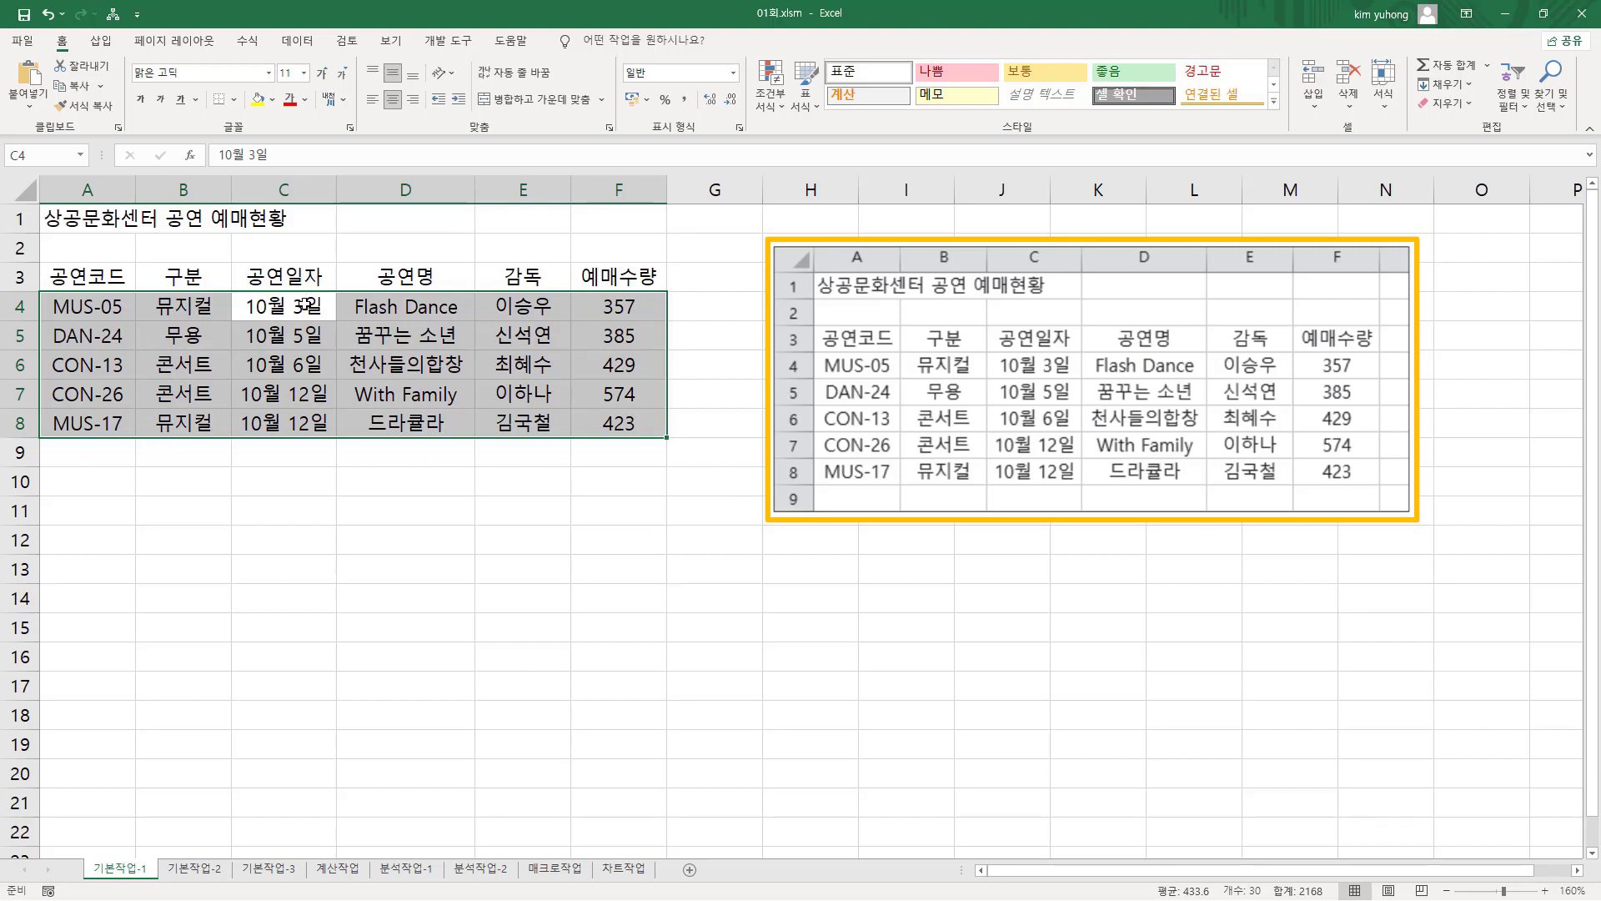
{"action": "key", "text": "Return"}
{"action": "key", "text": "Return"}
{"action": "key", "text": "Return"}
{"action": "key", "text": "Return"}
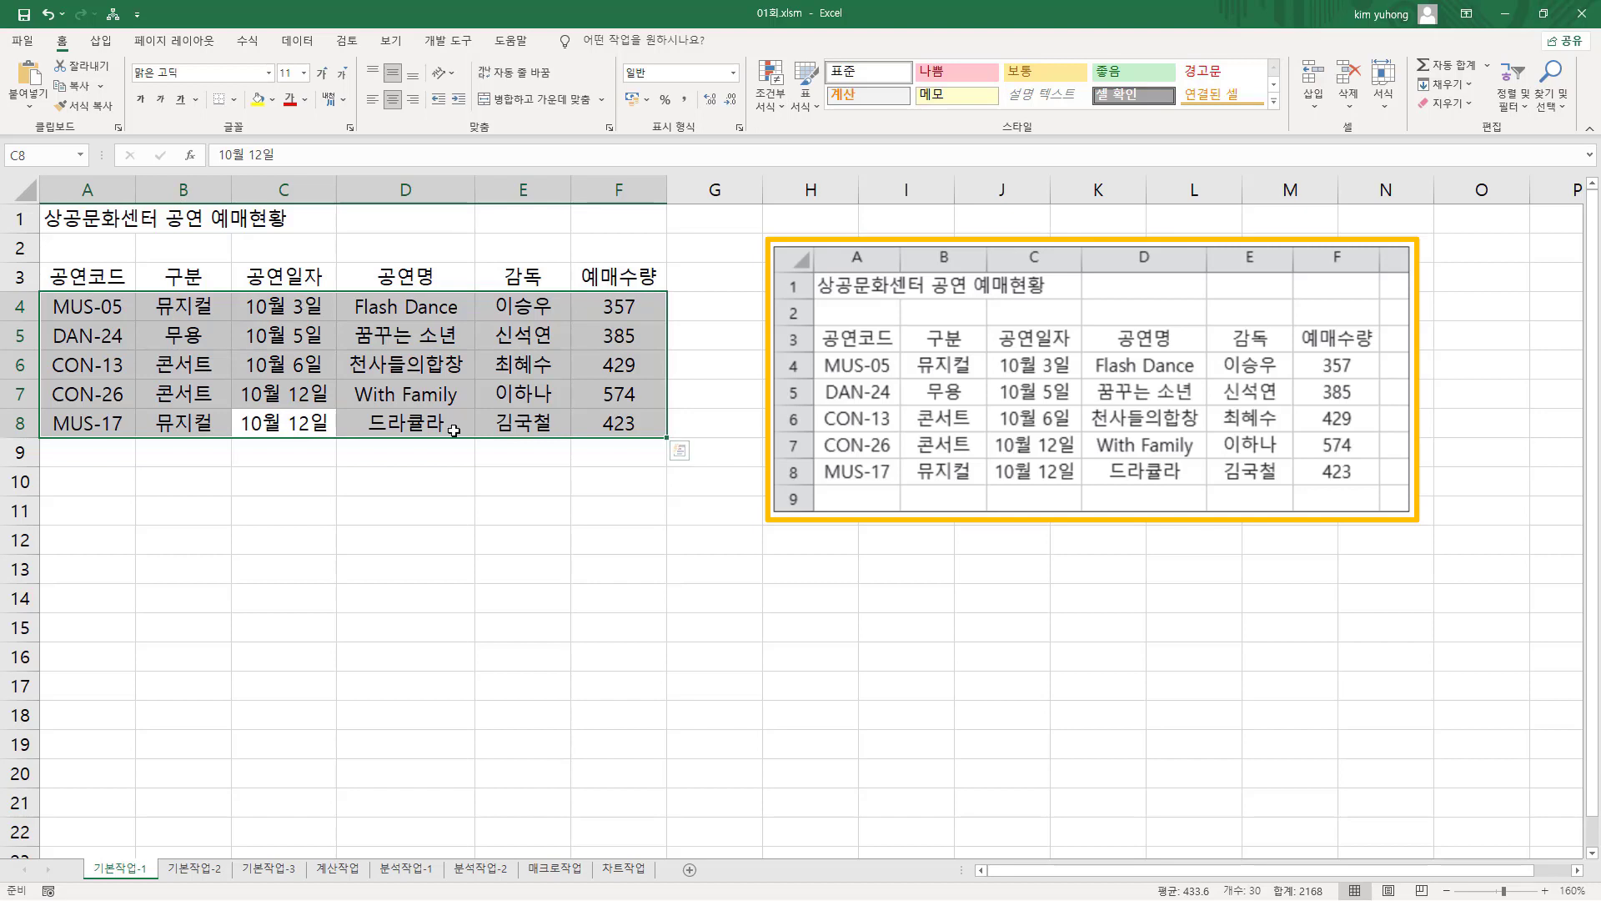
{"action": "key", "text": "Return"}
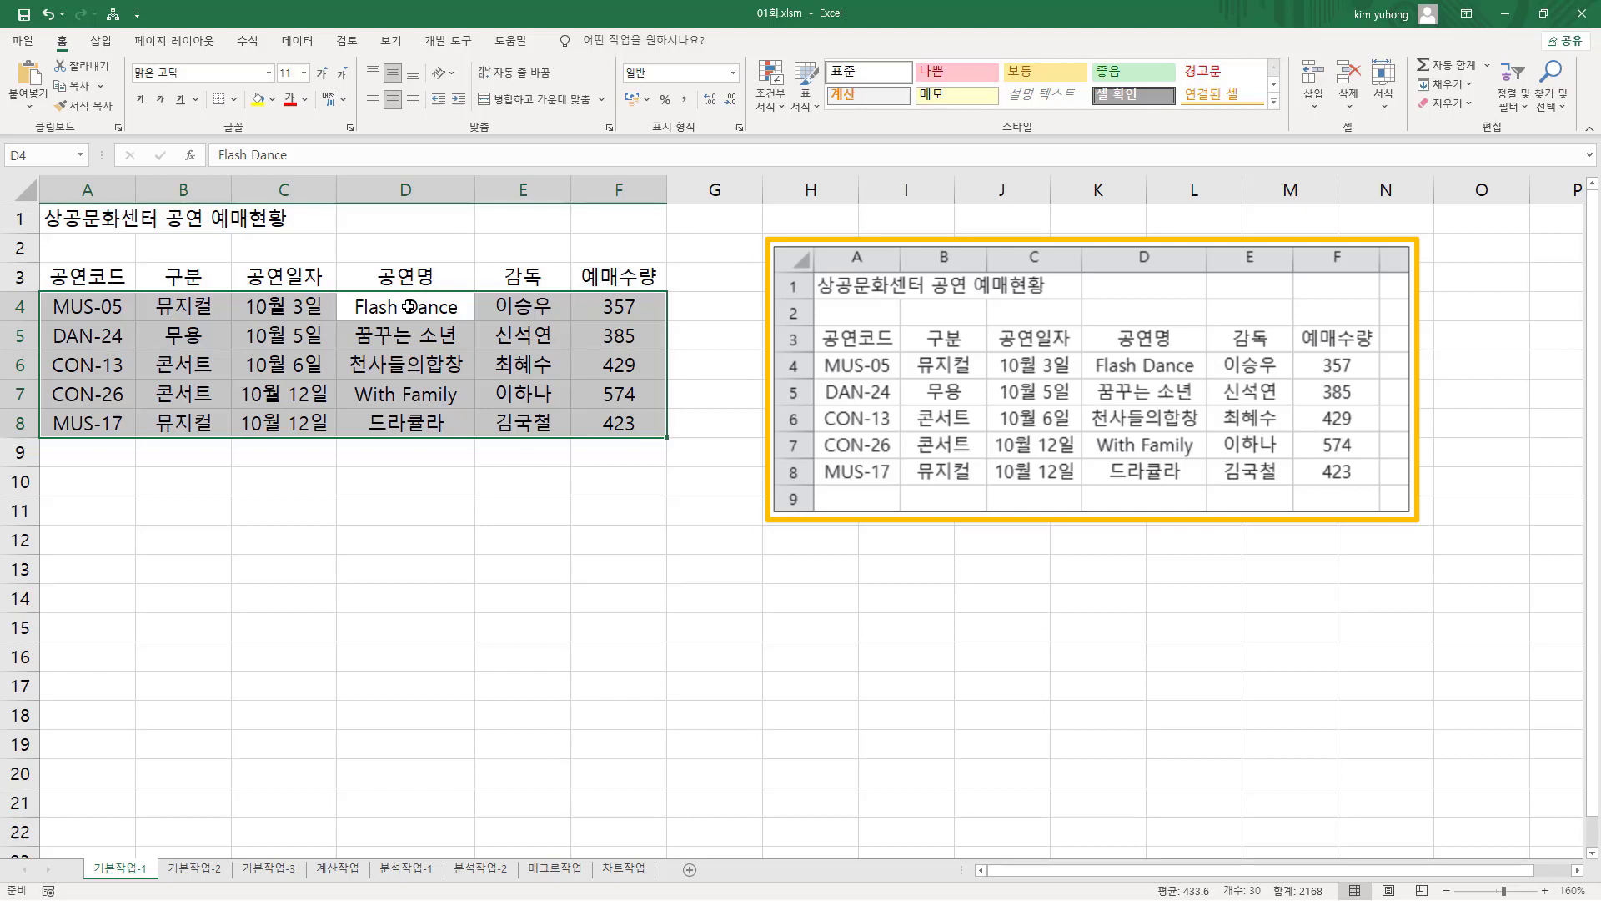
{"action": "left_click_drag", "start_coordinate": [811, 324], "coordinate": [1380, 486]}
{"action": "left_click_drag", "start_coordinate": [40, 262], "coordinate": [667, 441]}
{"action": "key", "text": "Escape"}
- Restore the workbook window to a smaller size above the task instructions and open the 기본작업-2 sheet
{"action": "left_click", "coordinate": [1541, 13]}
{"action": "mouse_move", "coordinate": [142, 771]}
{"action": "left_mouse_down"}
{"action": "mouse_move", "coordinate": [269, 768]}
{"action": "mouse_move", "coordinate": [276, 737]}
{"action": "left_mouse_up"}
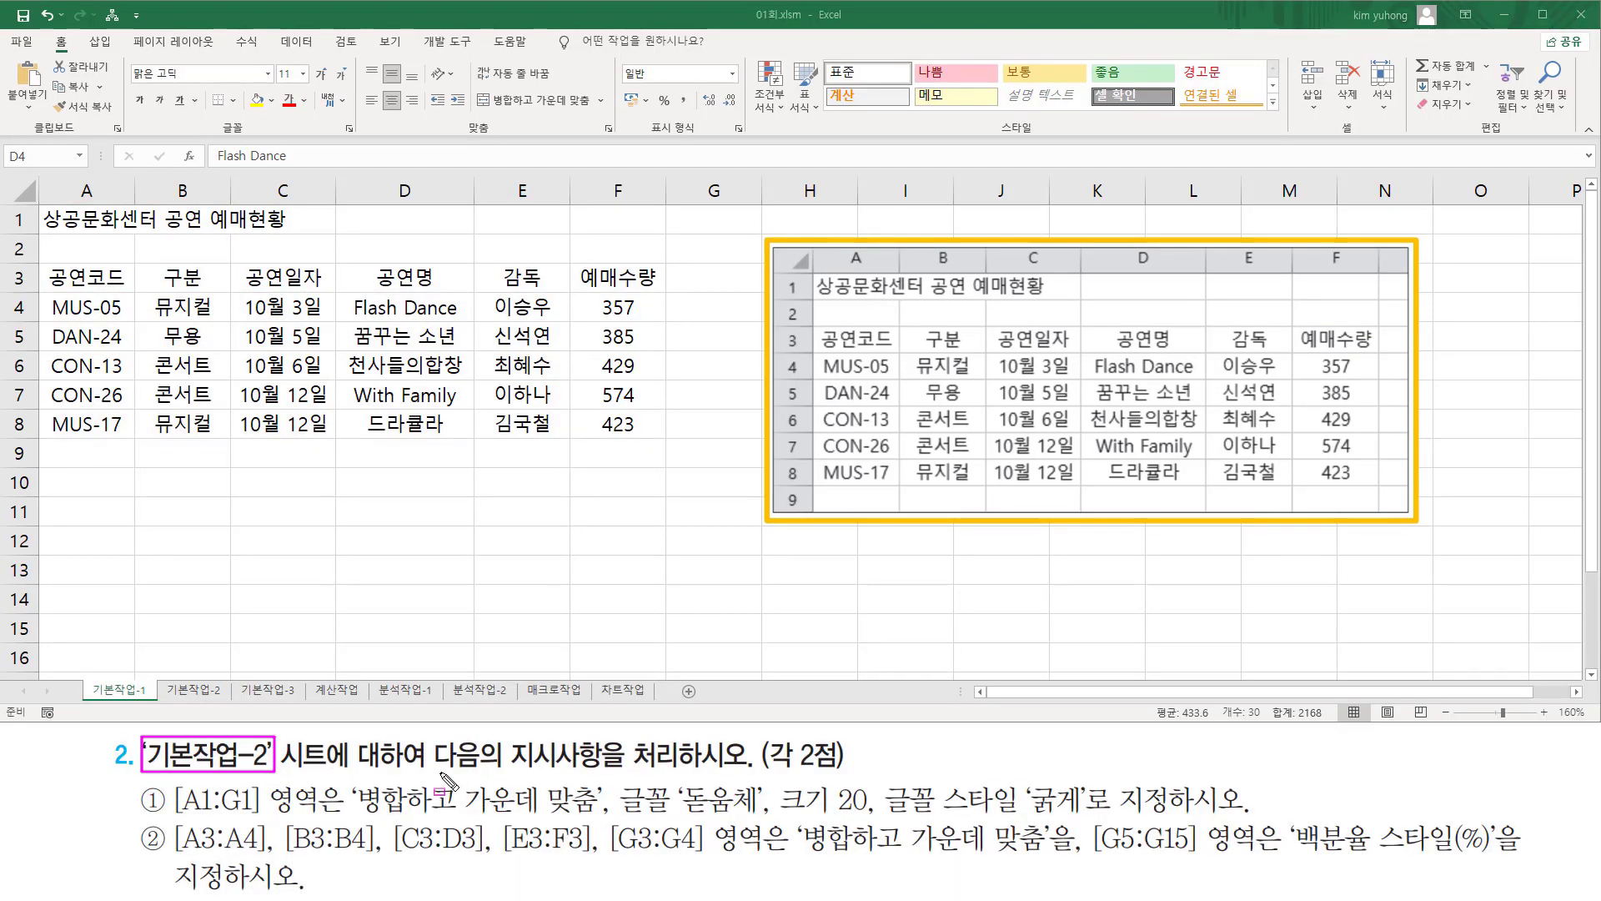
{"action": "mouse_move", "coordinate": [434, 769]}
{"action": "left_mouse_down"}
{"action": "mouse_move", "coordinate": [749, 770]}
{"action": "mouse_move", "coordinate": [801, 793]}
{"action": "mouse_move", "coordinate": [860, 768]}
{"action": "left_mouse_up"}
{"action": "left_click_drag", "start_coordinate": [156, 672], "coordinate": [235, 704]}
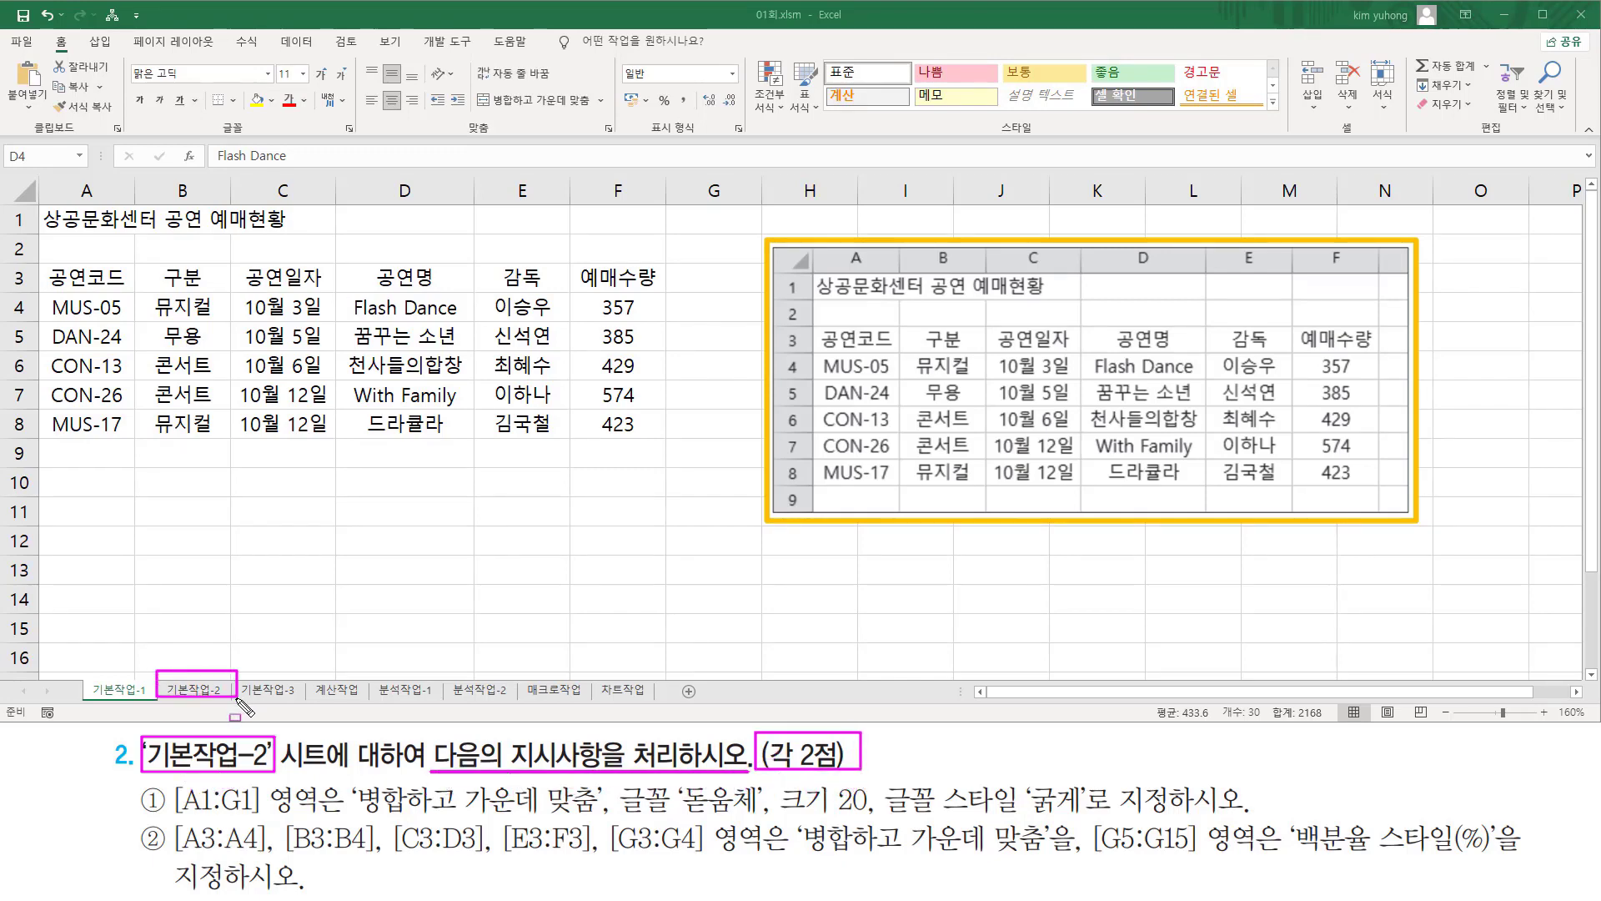
{"action": "left_click", "coordinate": [198, 691]}
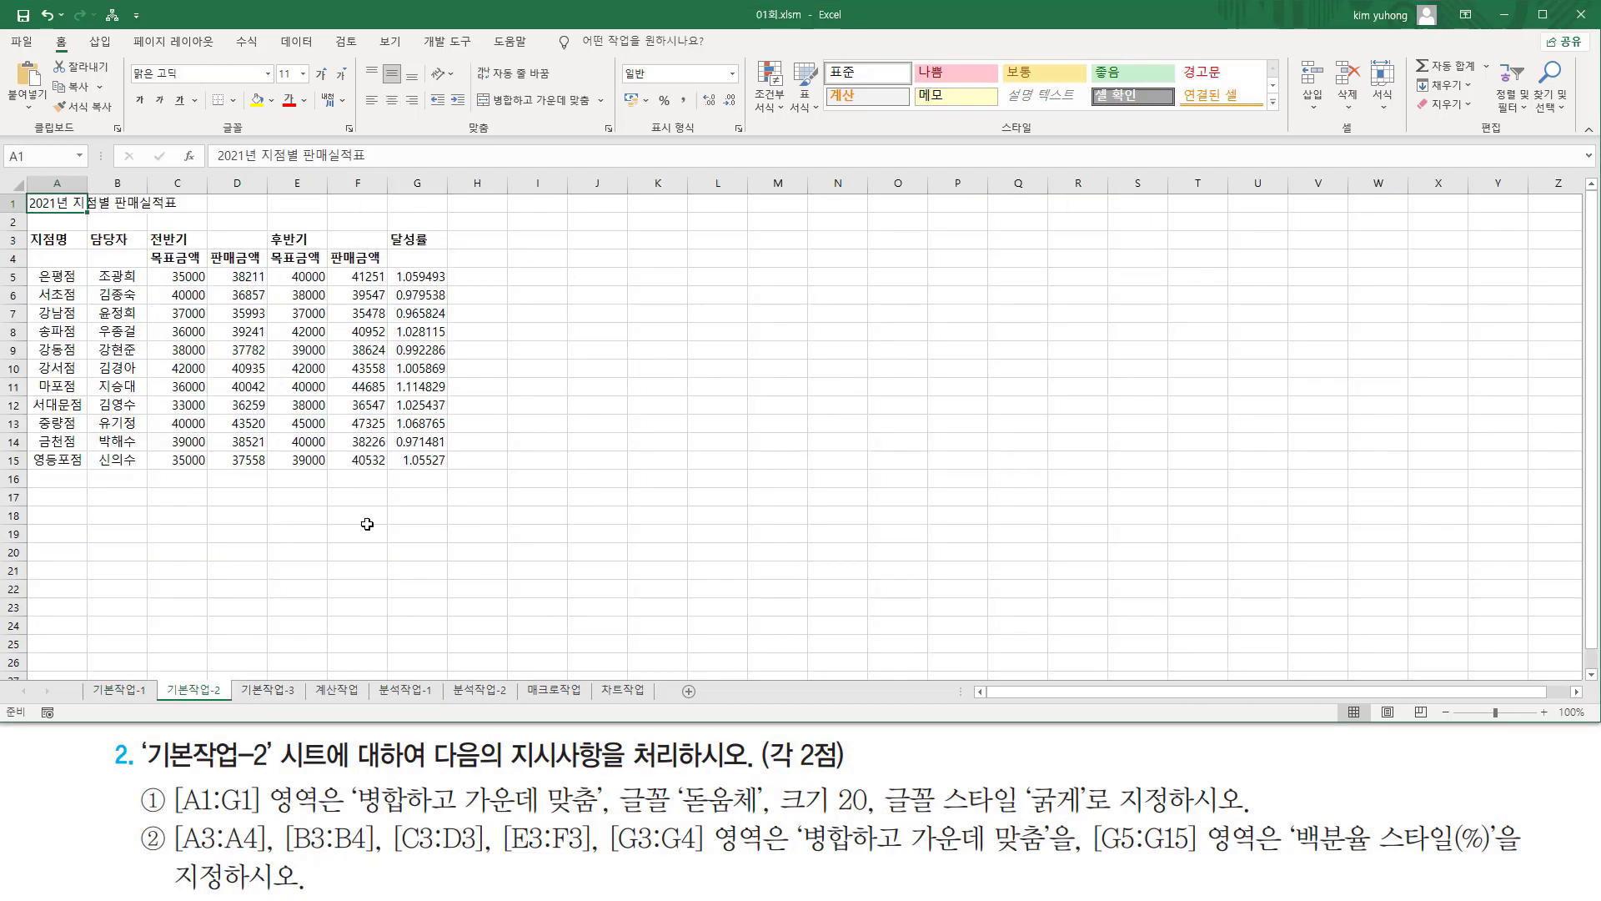
{"action": "scroll", "coordinate": [331, 452], "scroll_direction": "up", "scroll_amount": 5}
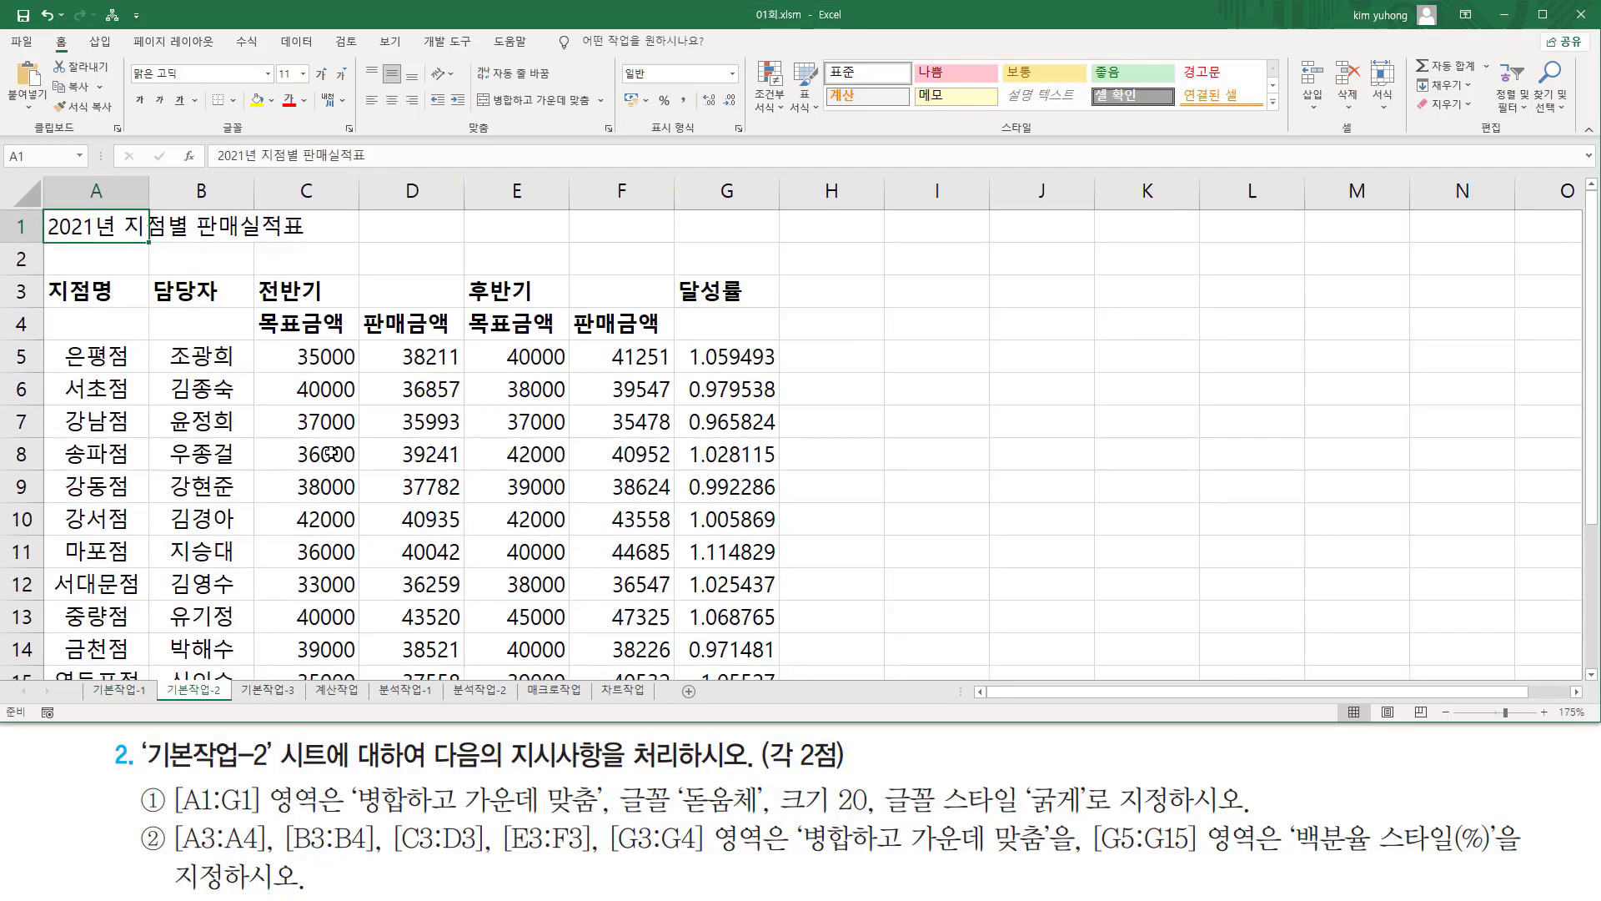
{"action": "scroll", "coordinate": [331, 452], "scroll_direction": "down", "scroll_amount": 1}
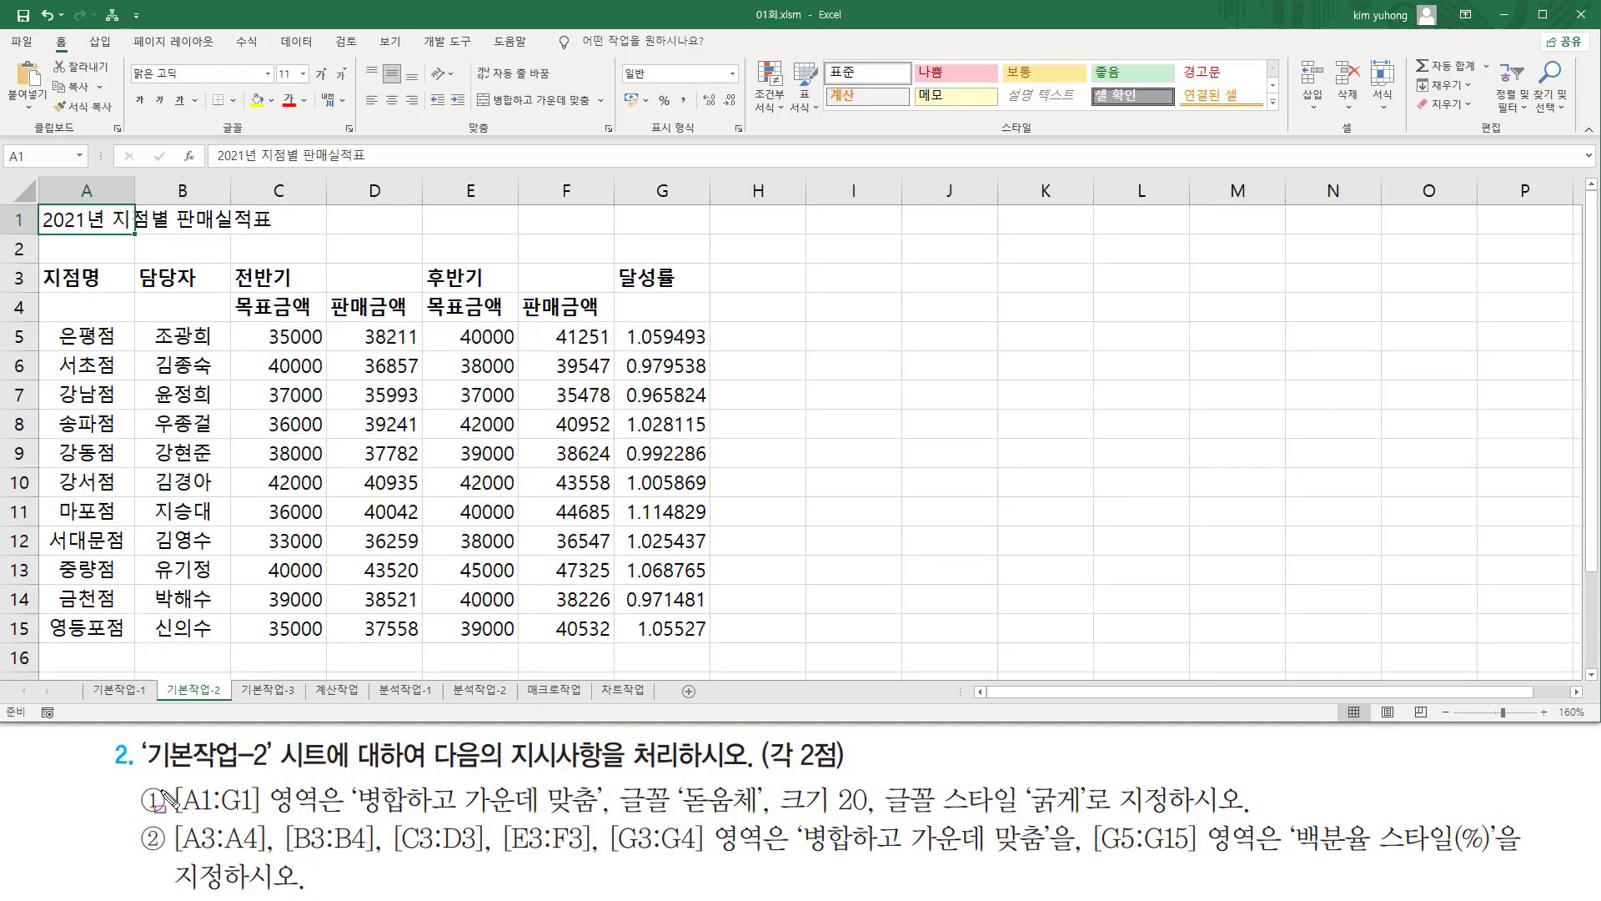
{"action": "mouse_move", "coordinate": [169, 776]}
{"action": "left_mouse_down"}
{"action": "mouse_move", "coordinate": [189, 822]}
{"action": "mouse_move", "coordinate": [326, 822]}
{"action": "left_mouse_up"}
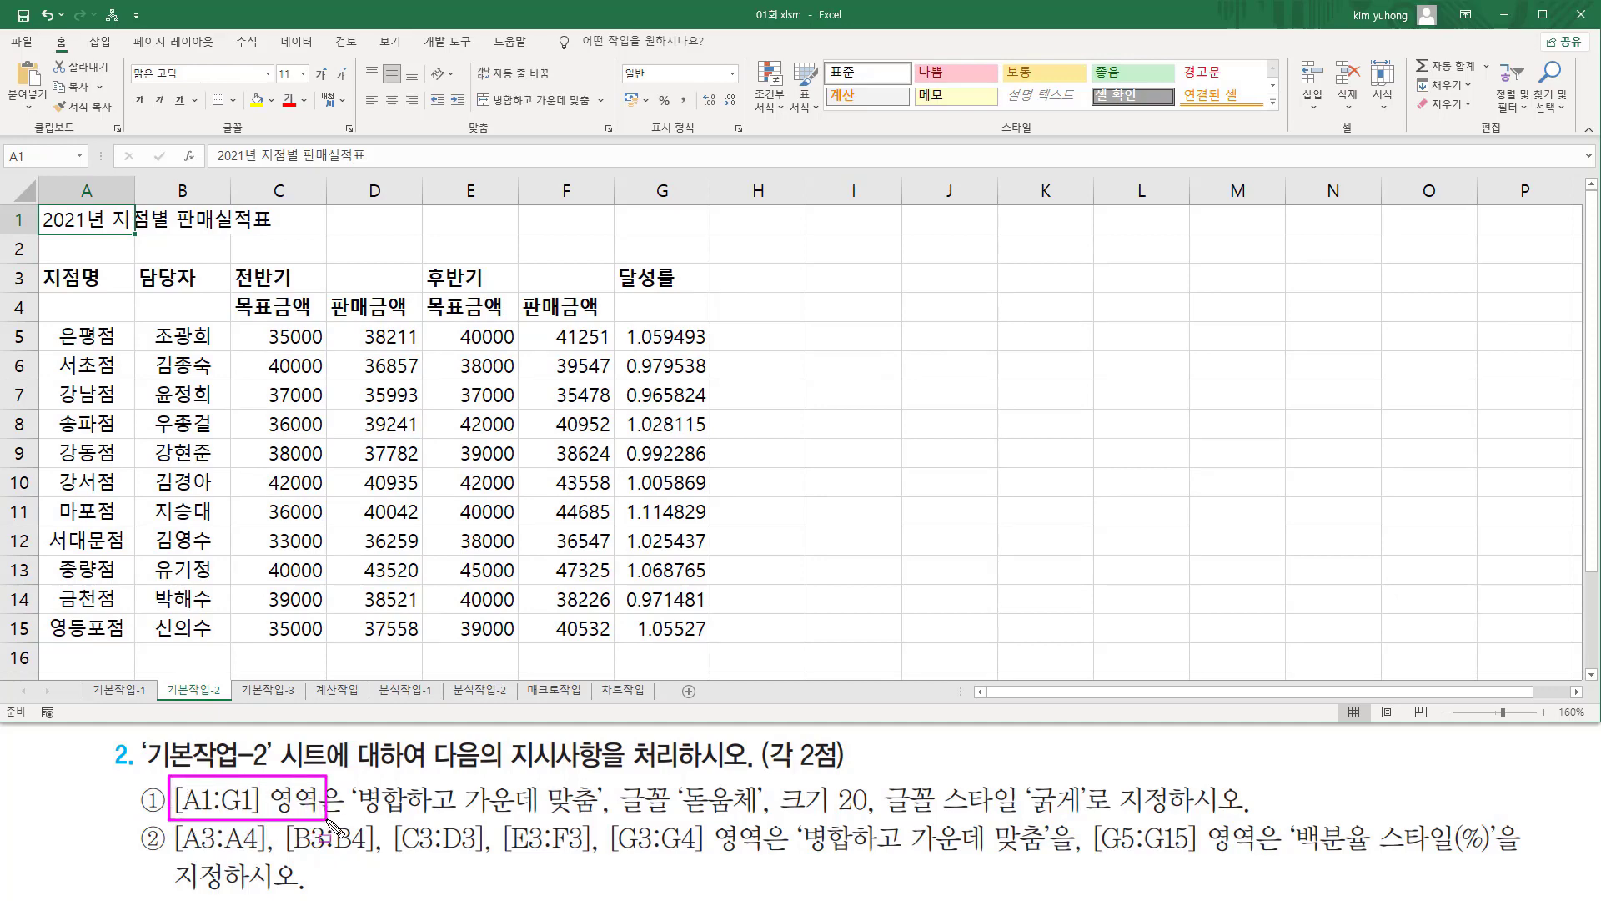
{"action": "left_click_drag", "start_coordinate": [42, 211], "coordinate": [699, 229]}
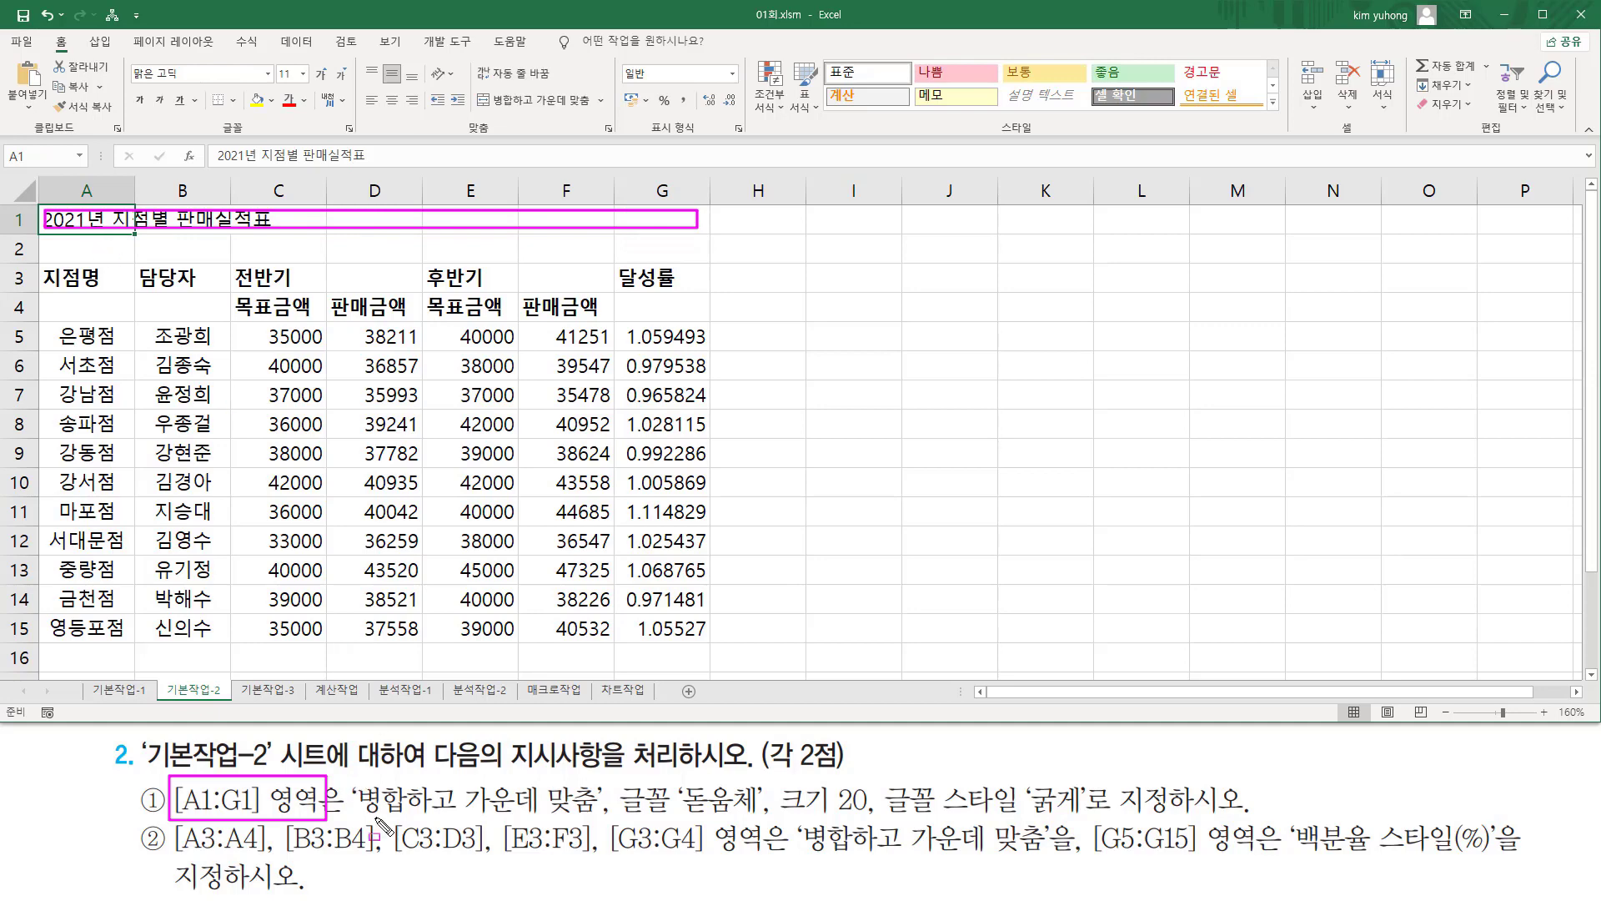
{"action": "left_click_drag", "start_coordinate": [354, 834], "coordinate": [599, 832]}
{"action": "mouse_move", "coordinate": [622, 772]}
{"action": "left_mouse_down"}
{"action": "mouse_move", "coordinate": [650, 796]}
{"action": "mouse_move", "coordinate": [755, 818]}
{"action": "mouse_move", "coordinate": [1082, 817]}
{"action": "left_mouse_up"}
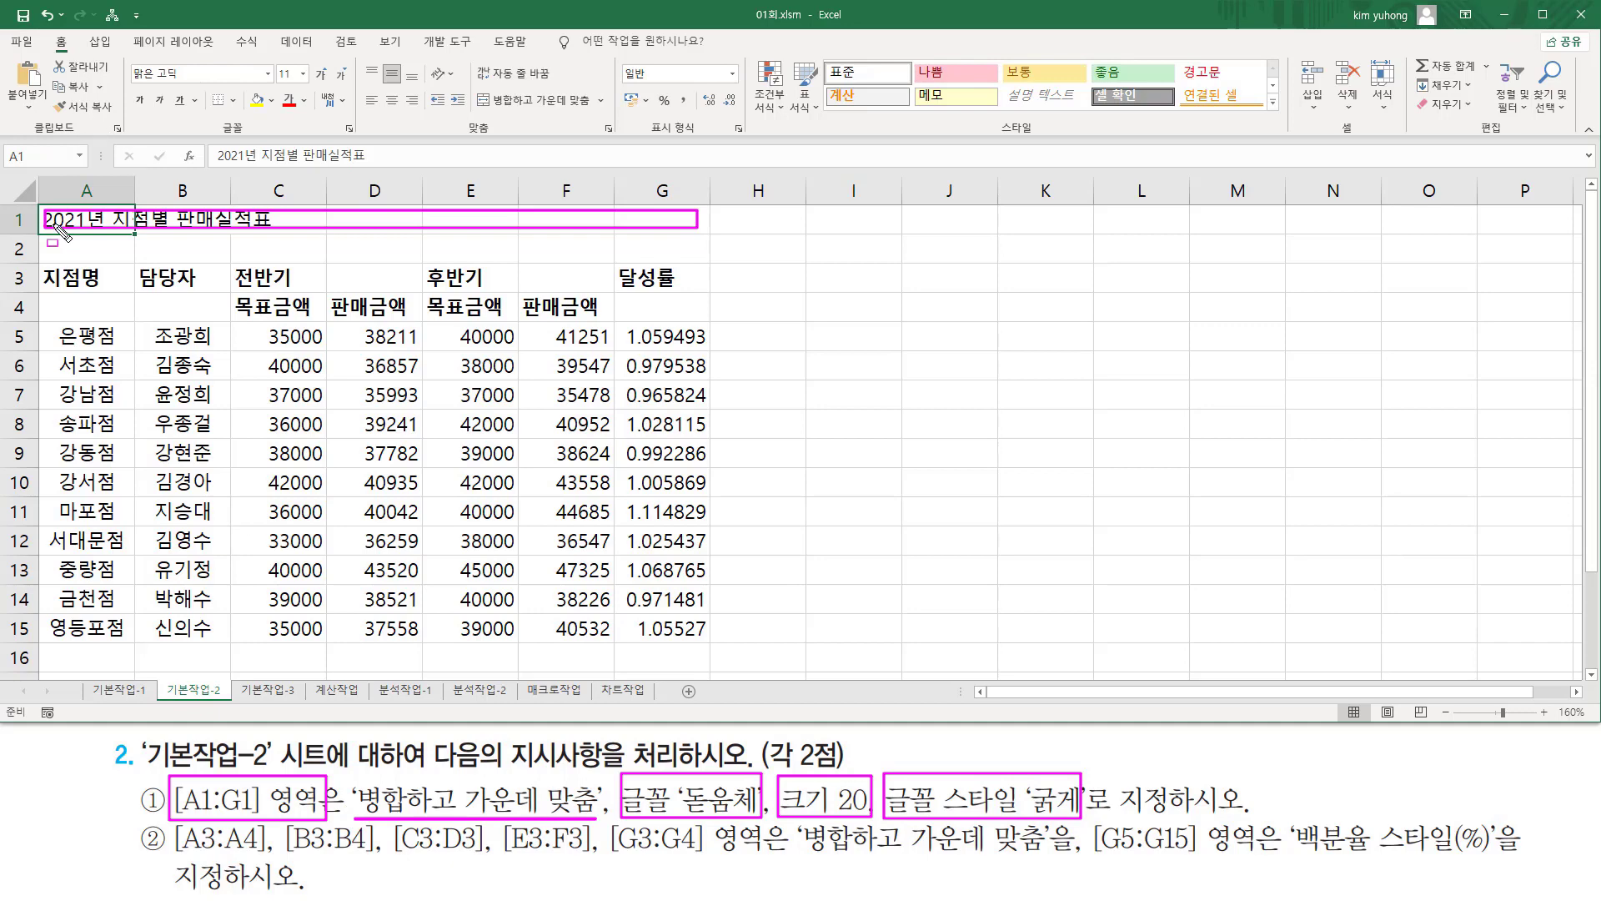
{"action": "mouse_move", "coordinate": [40, 202]}
{"action": "left_mouse_down"}
{"action": "mouse_move", "coordinate": [183, 232]}
{"action": "mouse_move", "coordinate": [707, 233]}
{"action": "left_mouse_up"}
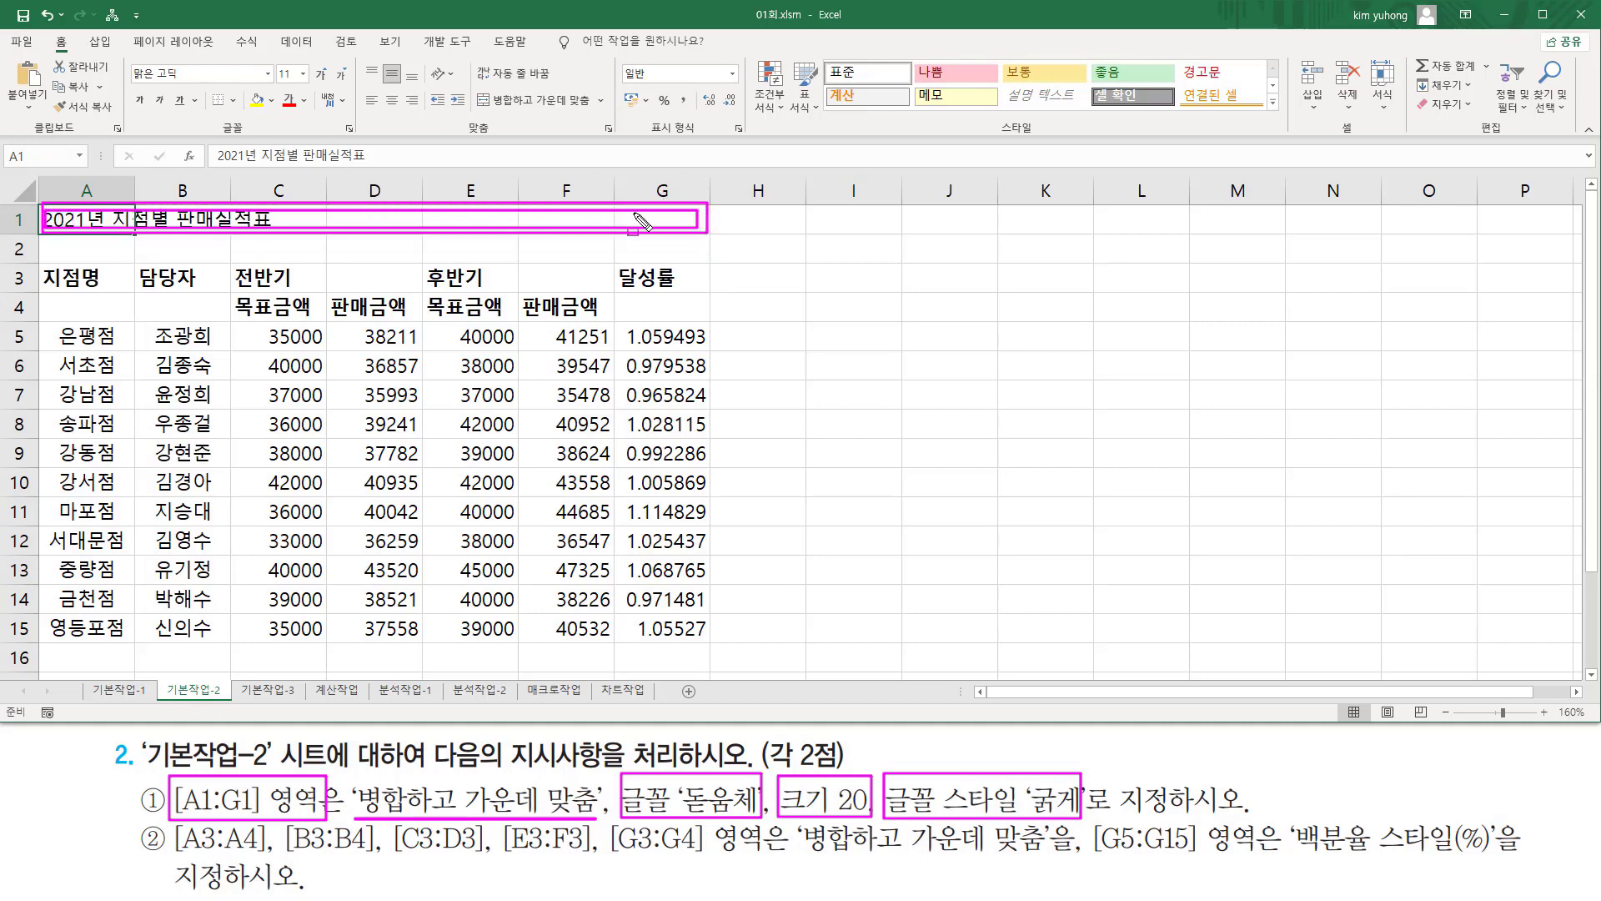
{"action": "mouse_move", "coordinate": [472, 85]}
{"action": "left_mouse_down"}
{"action": "mouse_move", "coordinate": [501, 118]}
{"action": "mouse_move", "coordinate": [599, 119]}
{"action": "left_mouse_up"}
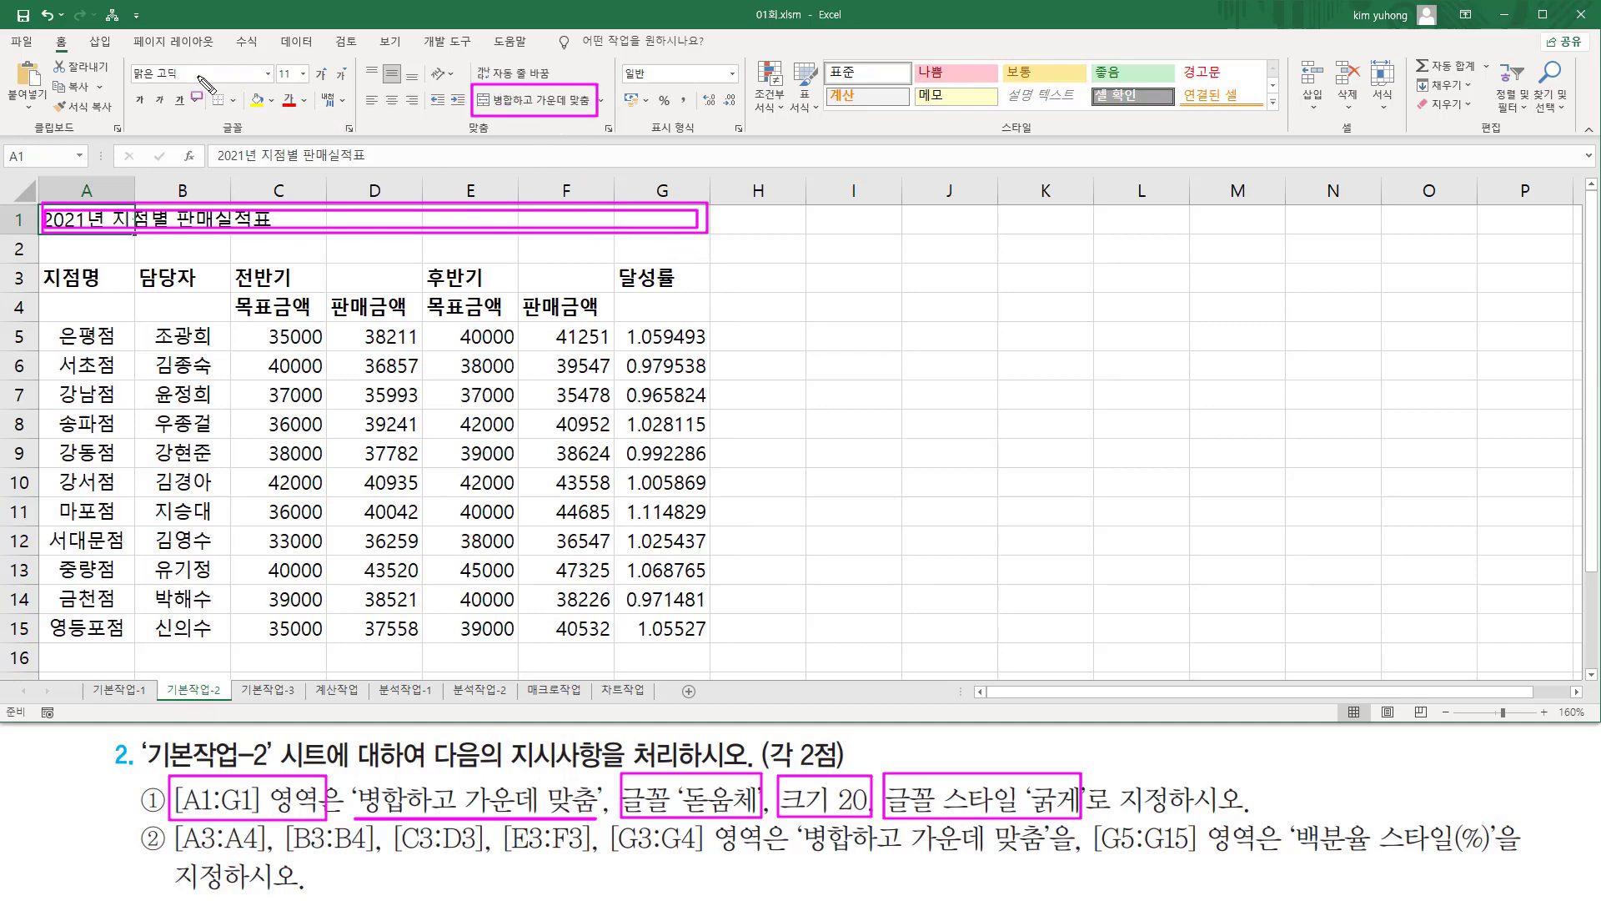
{"action": "left_click_drag", "start_coordinate": [127, 55], "coordinate": [291, 81]}
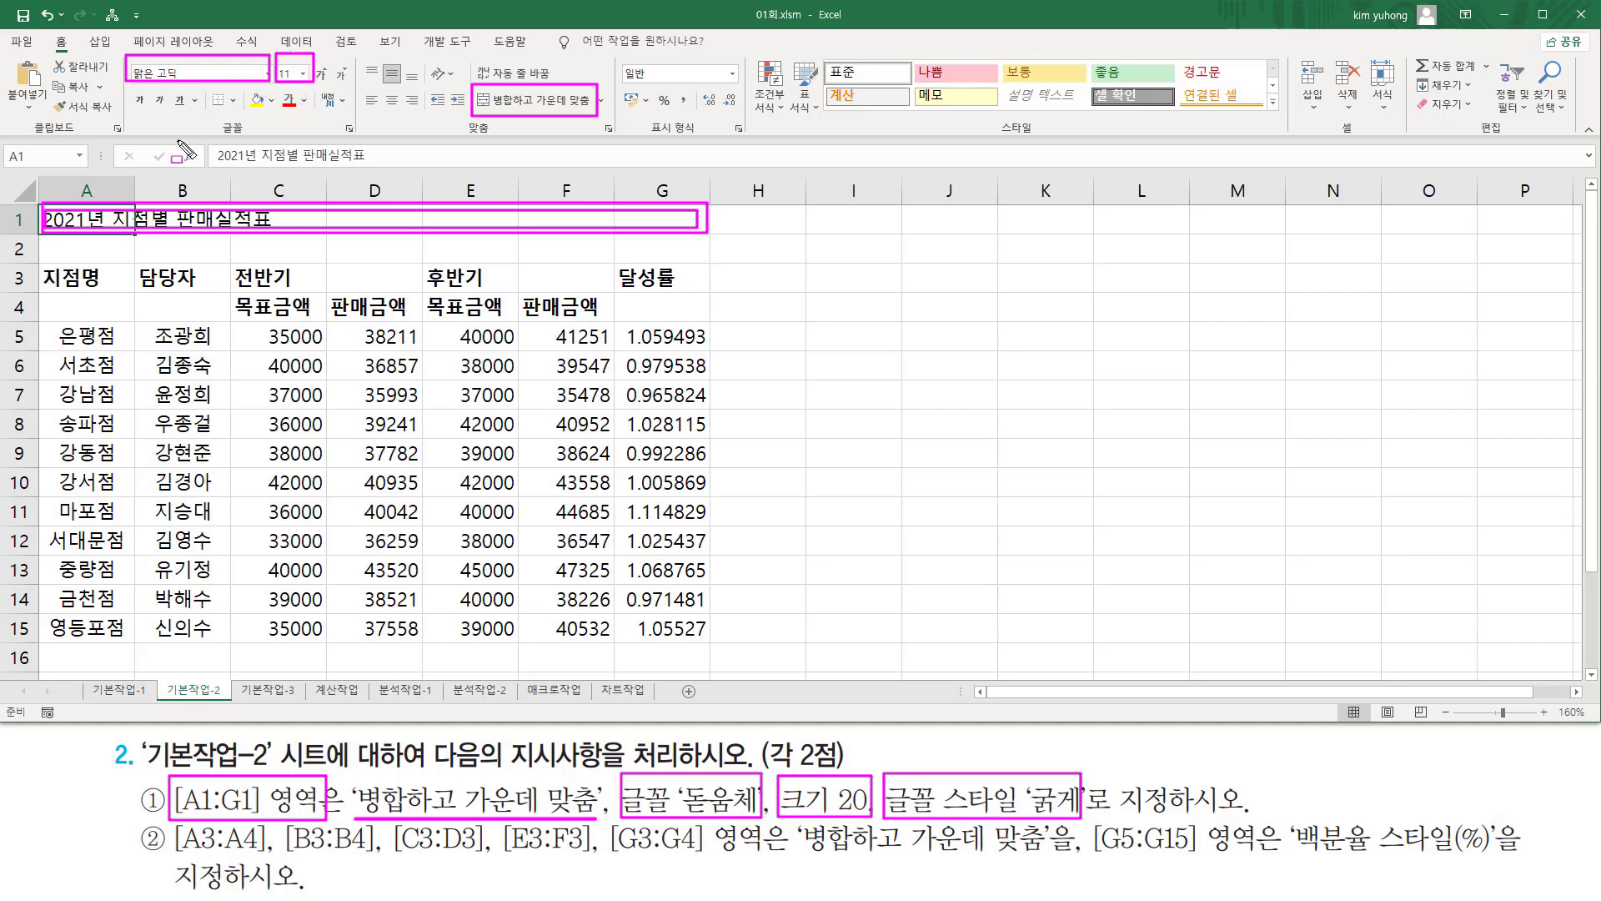
{"action": "left_click_drag", "start_coordinate": [126, 87], "coordinate": [150, 109]}
{"action": "key", "text": "Escape"}
- Merge and center the title 2021년 지점별 판매실적표 across cells A1:G1
{"action": "left_click", "coordinate": [83, 217]}
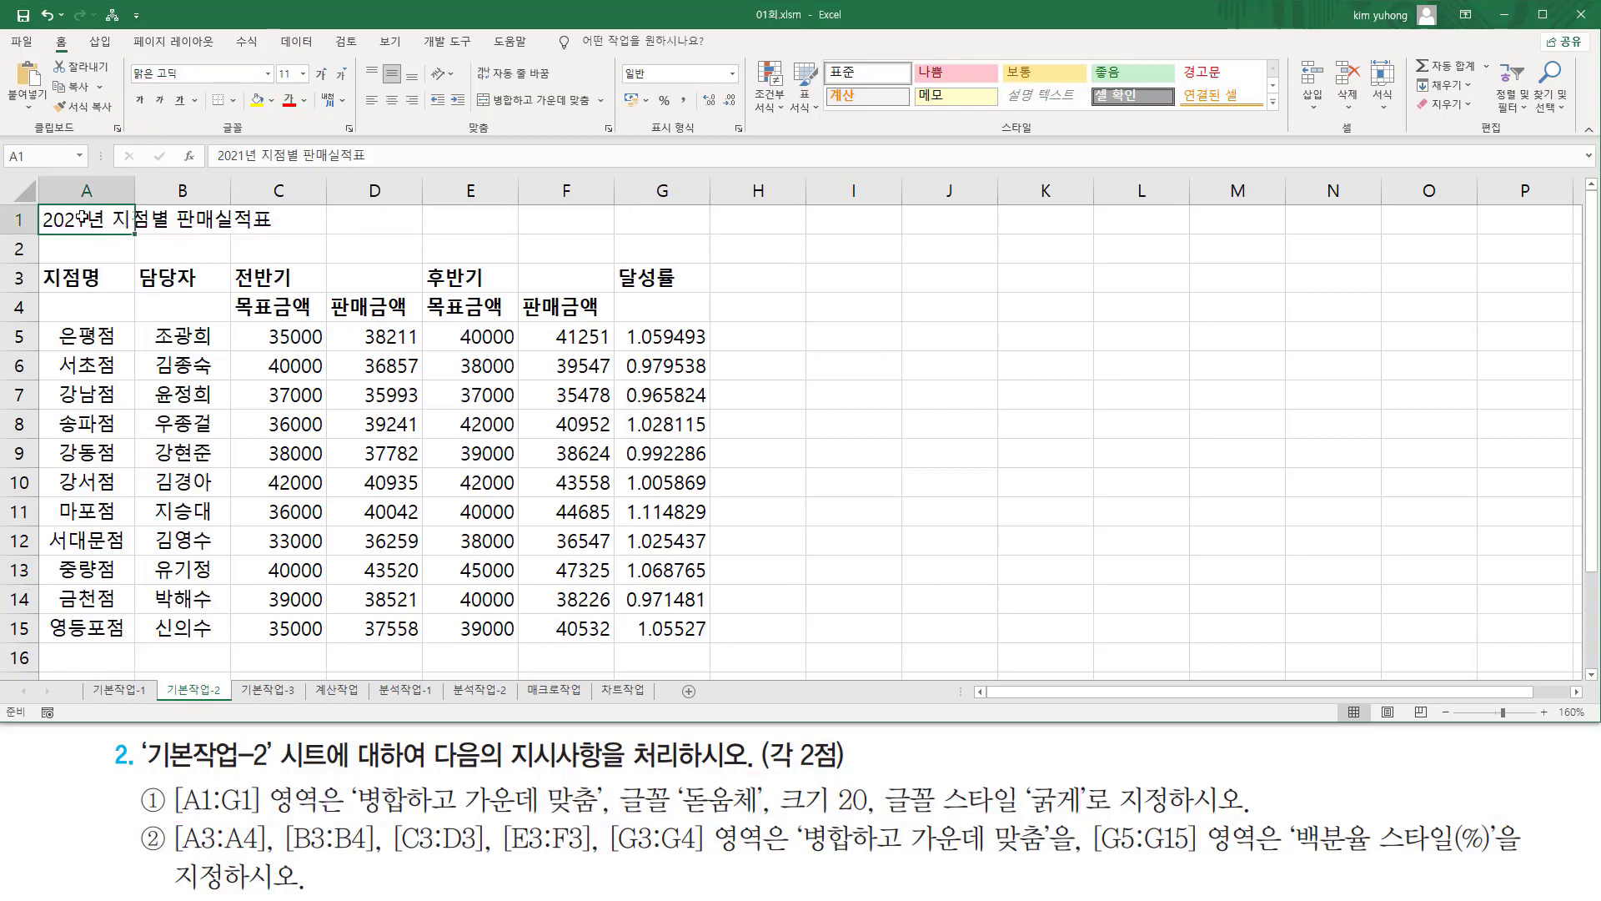
{"action": "left_click_drag", "start_coordinate": [210, 219], "coordinate": [656, 218]}
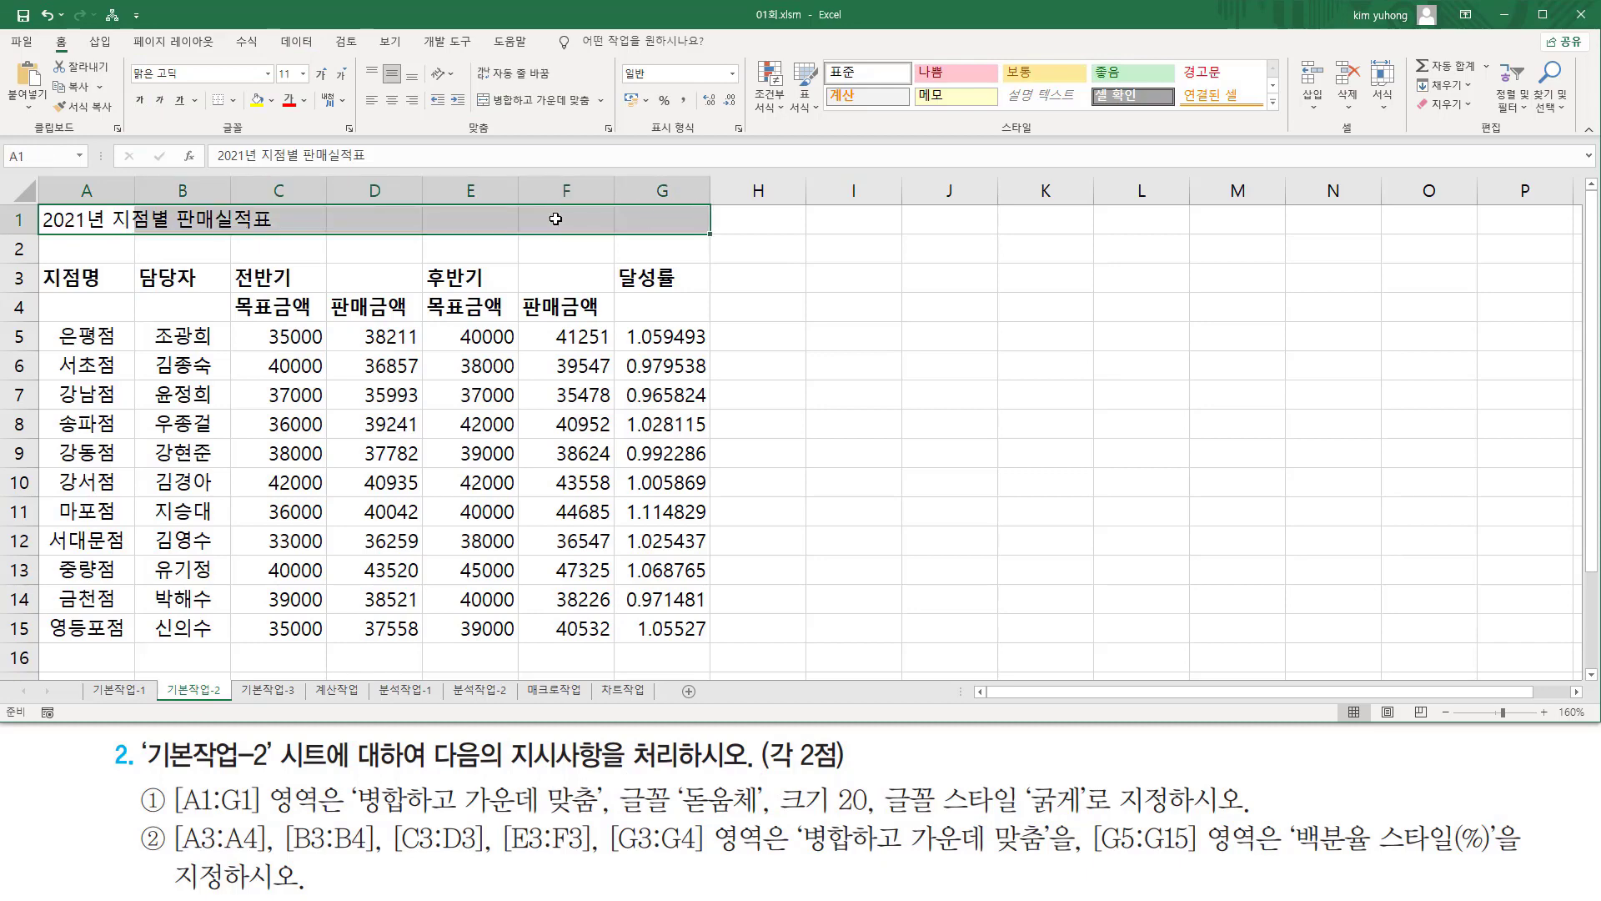
{"action": "left_click", "coordinate": [549, 106]}
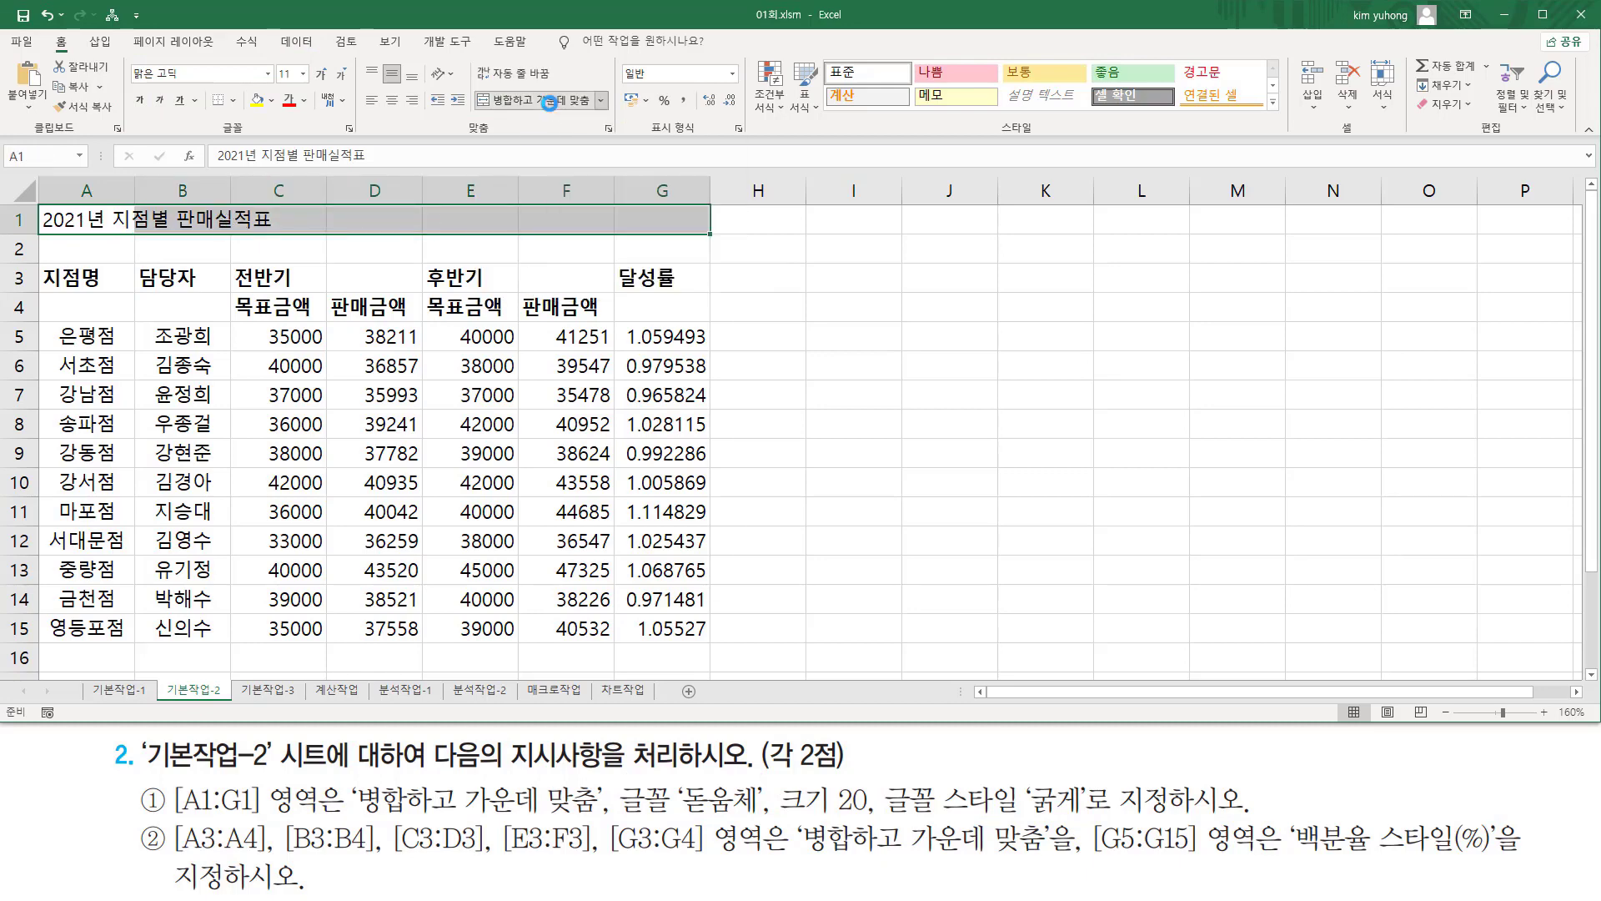
- Set the font of the merged title in A1:G1 to 돋움체
{"action": "left_click", "coordinate": [269, 74]}
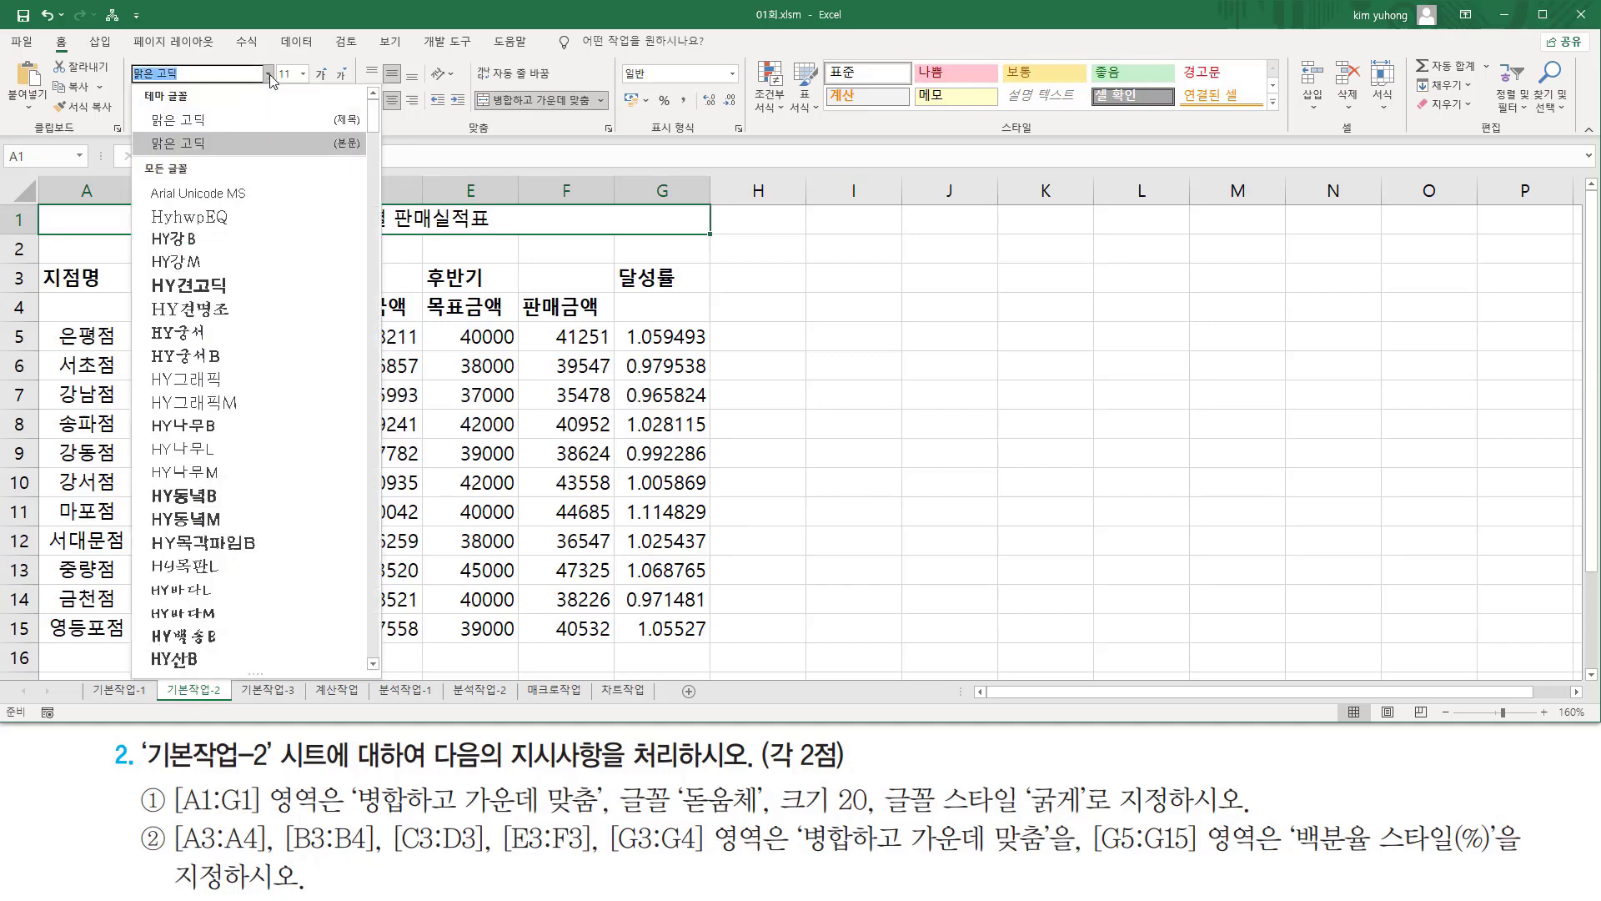
{"action": "scroll", "coordinate": [297, 274], "scroll_direction": "down", "scroll_amount": 15}
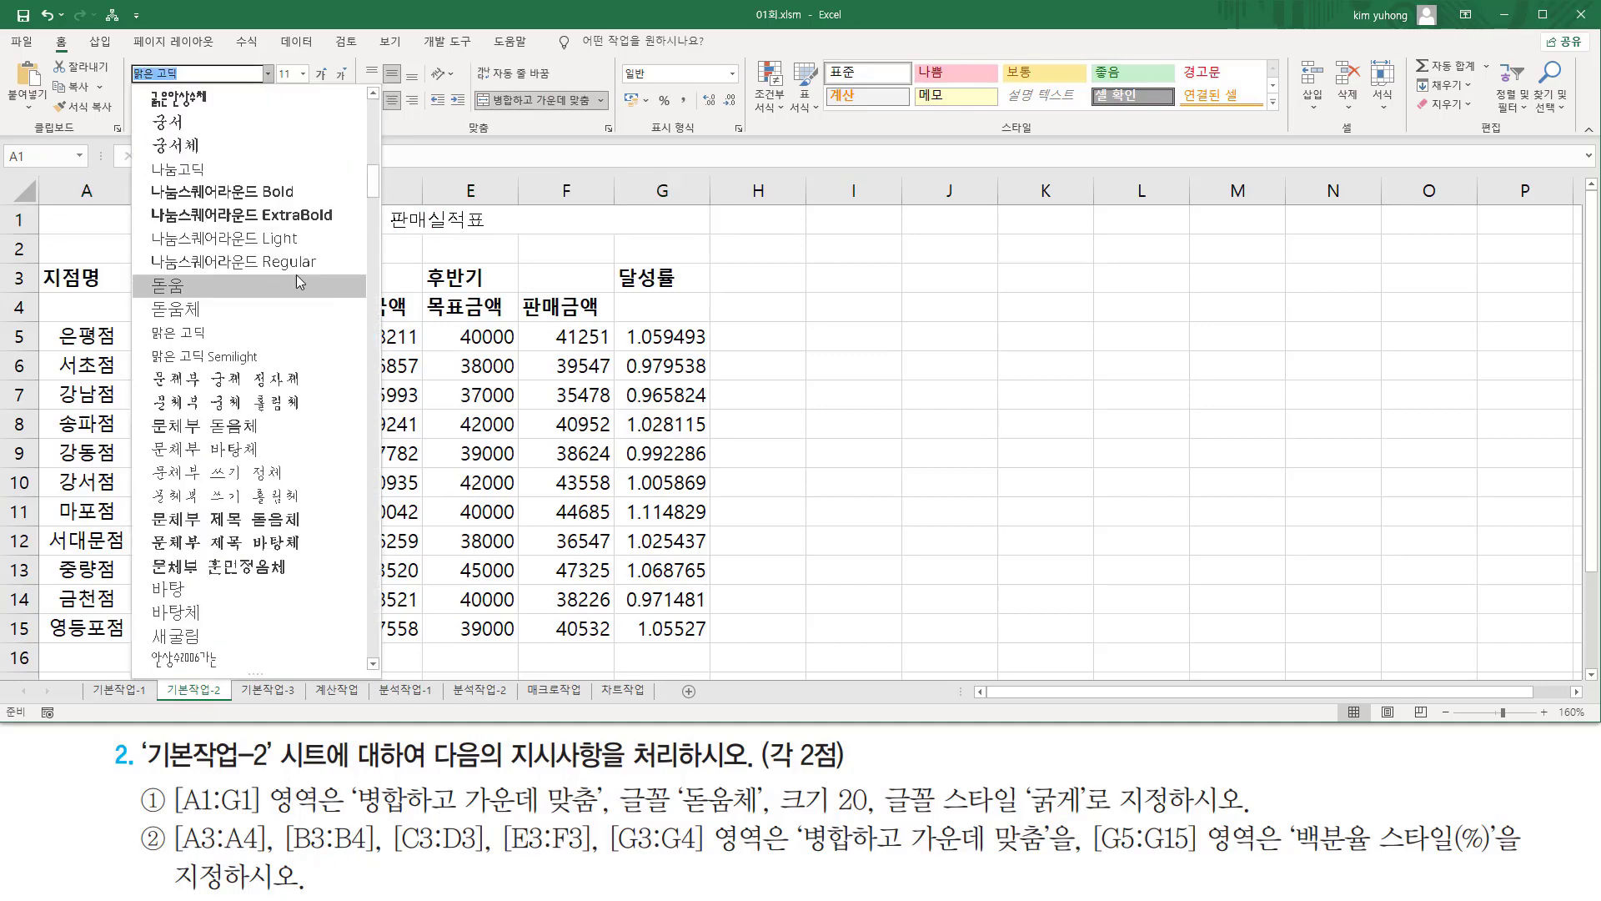
{"action": "scroll", "coordinate": [301, 281], "scroll_direction": "up", "scroll_amount": 5}
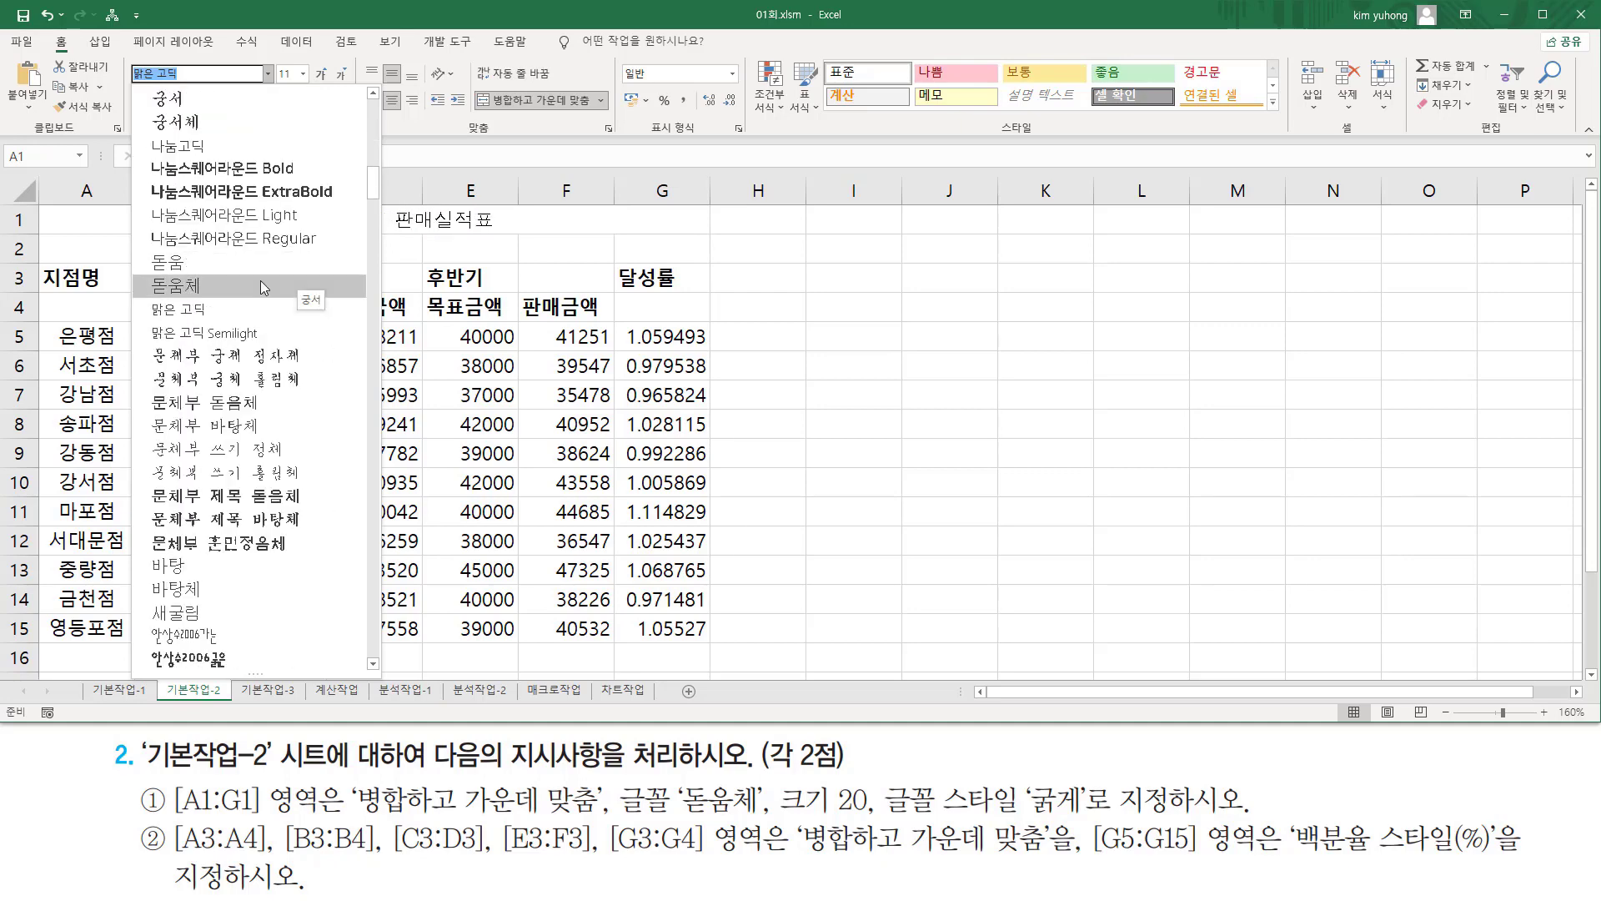
{"action": "mouse_move", "coordinate": [147, 246]}
{"action": "left_mouse_down"}
{"action": "mouse_move", "coordinate": [204, 274]}
{"action": "mouse_move", "coordinate": [213, 301]}
{"action": "left_mouse_up"}
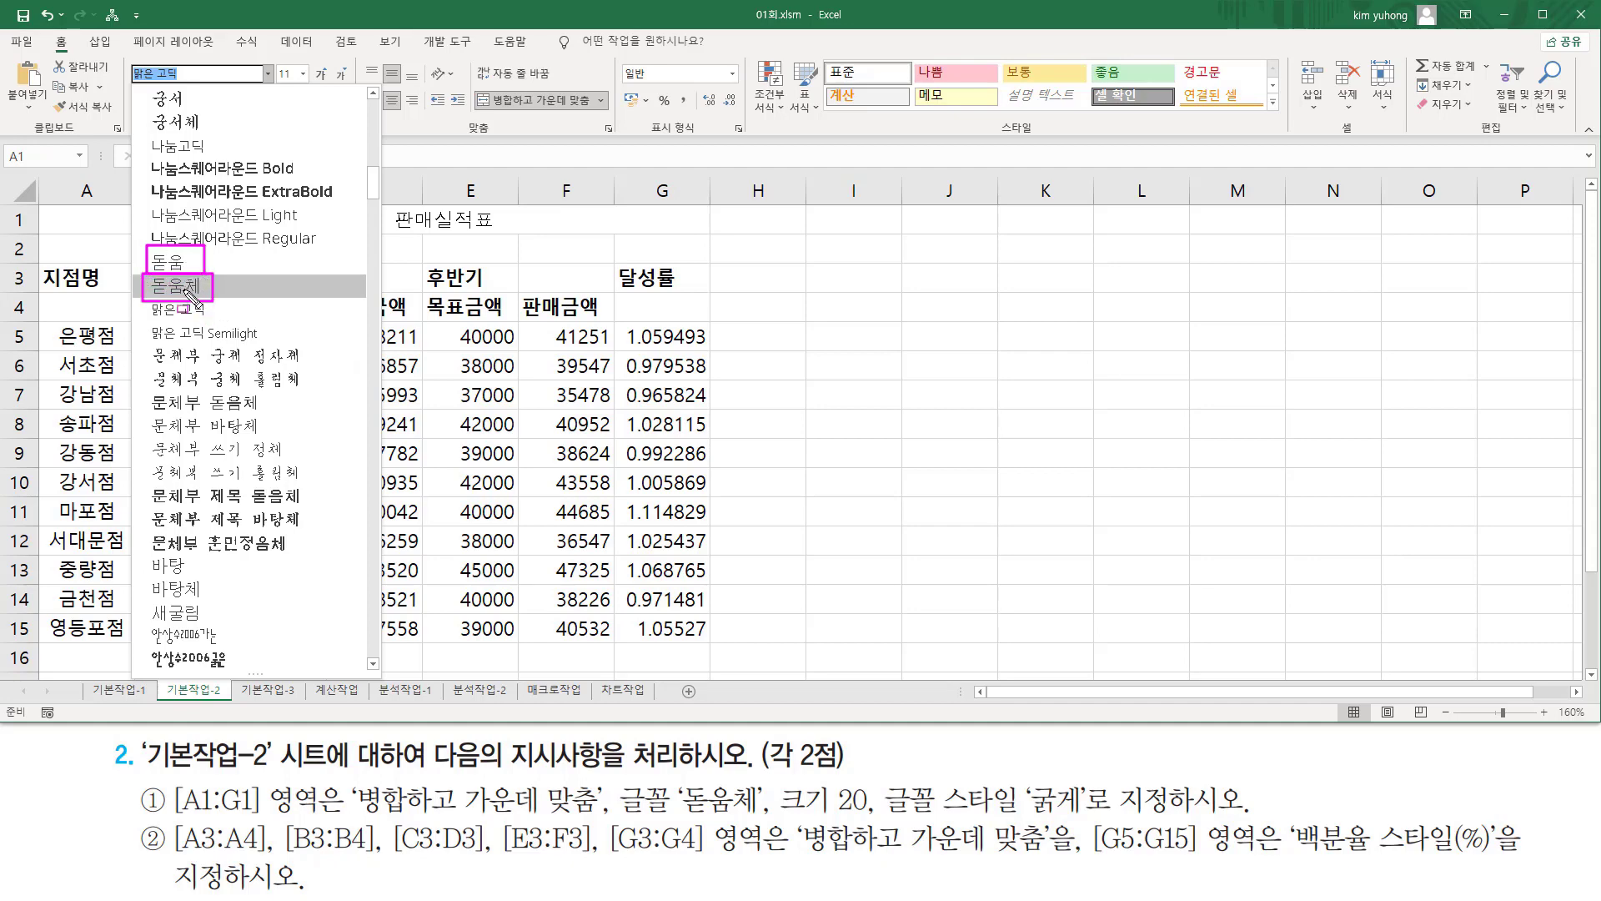
{"action": "left_click_drag", "start_coordinate": [146, 84], "coordinate": [223, 134]}
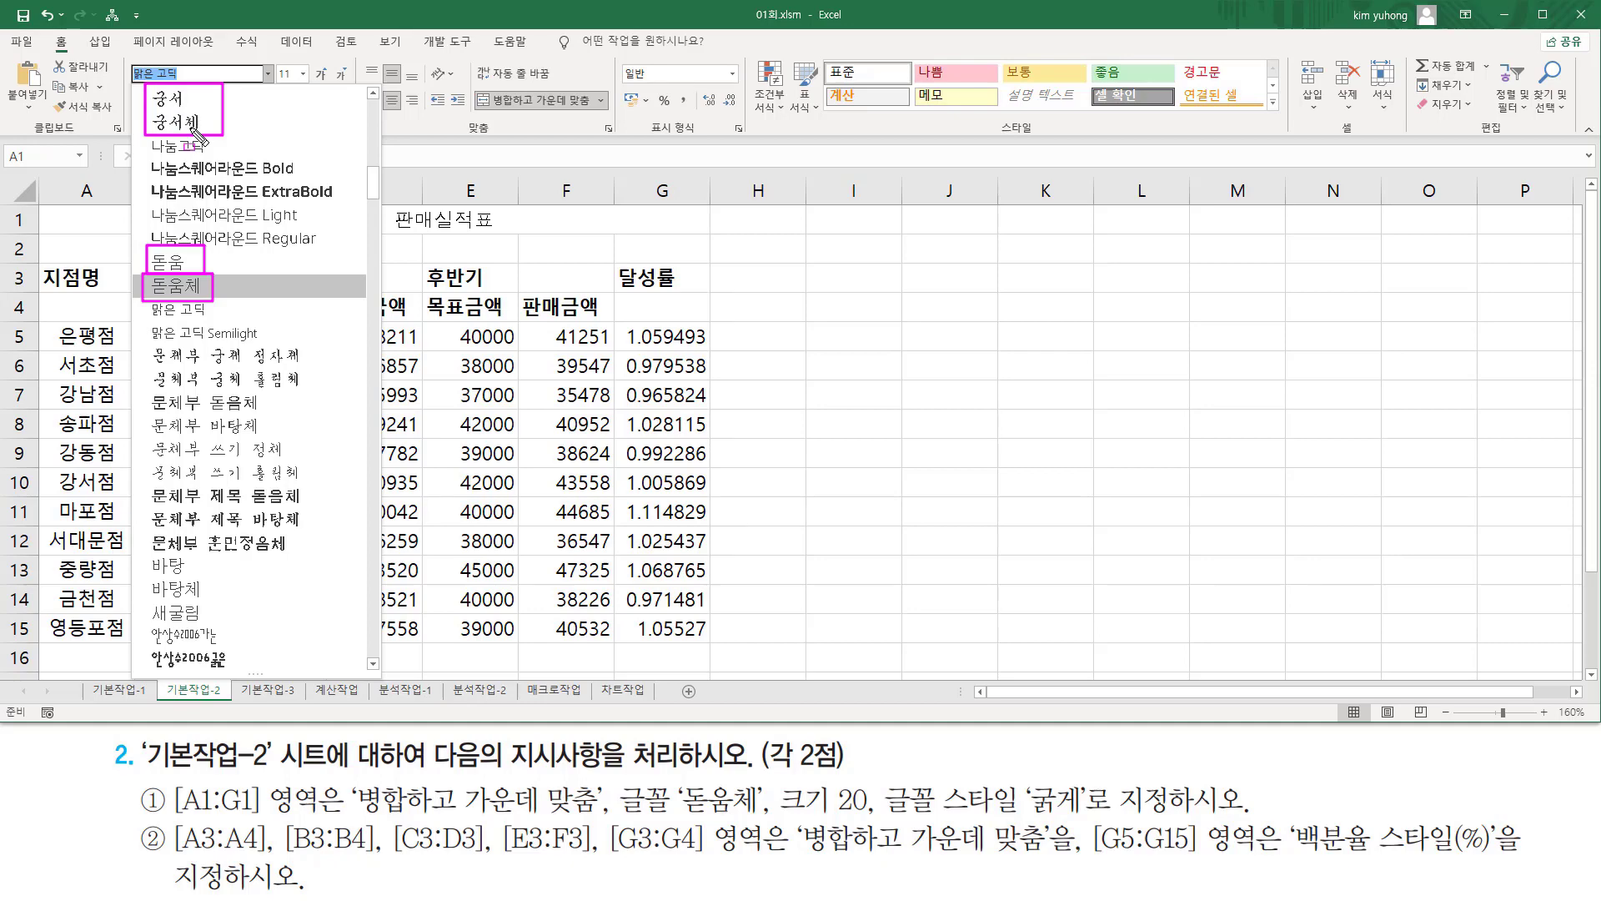
{"action": "left_click_drag", "start_coordinate": [683, 815], "coordinate": [745, 815]}
{"action": "left_click_drag", "start_coordinate": [150, 276], "coordinate": [211, 300]}
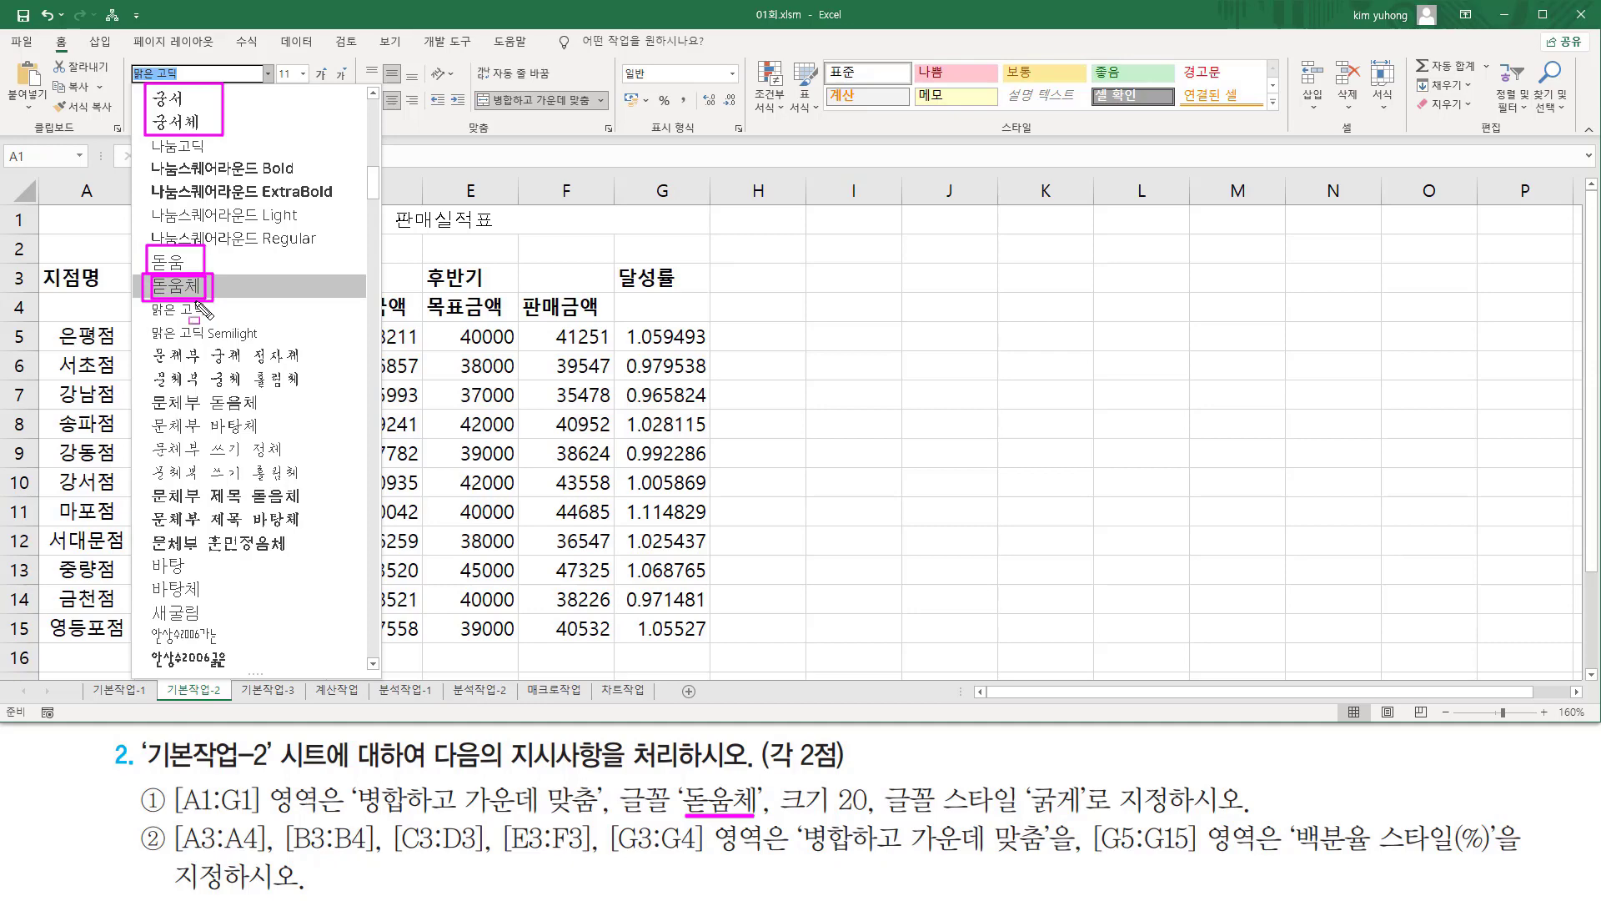
{"action": "key", "text": "Escape"}
{"action": "left_click", "coordinate": [215, 289]}
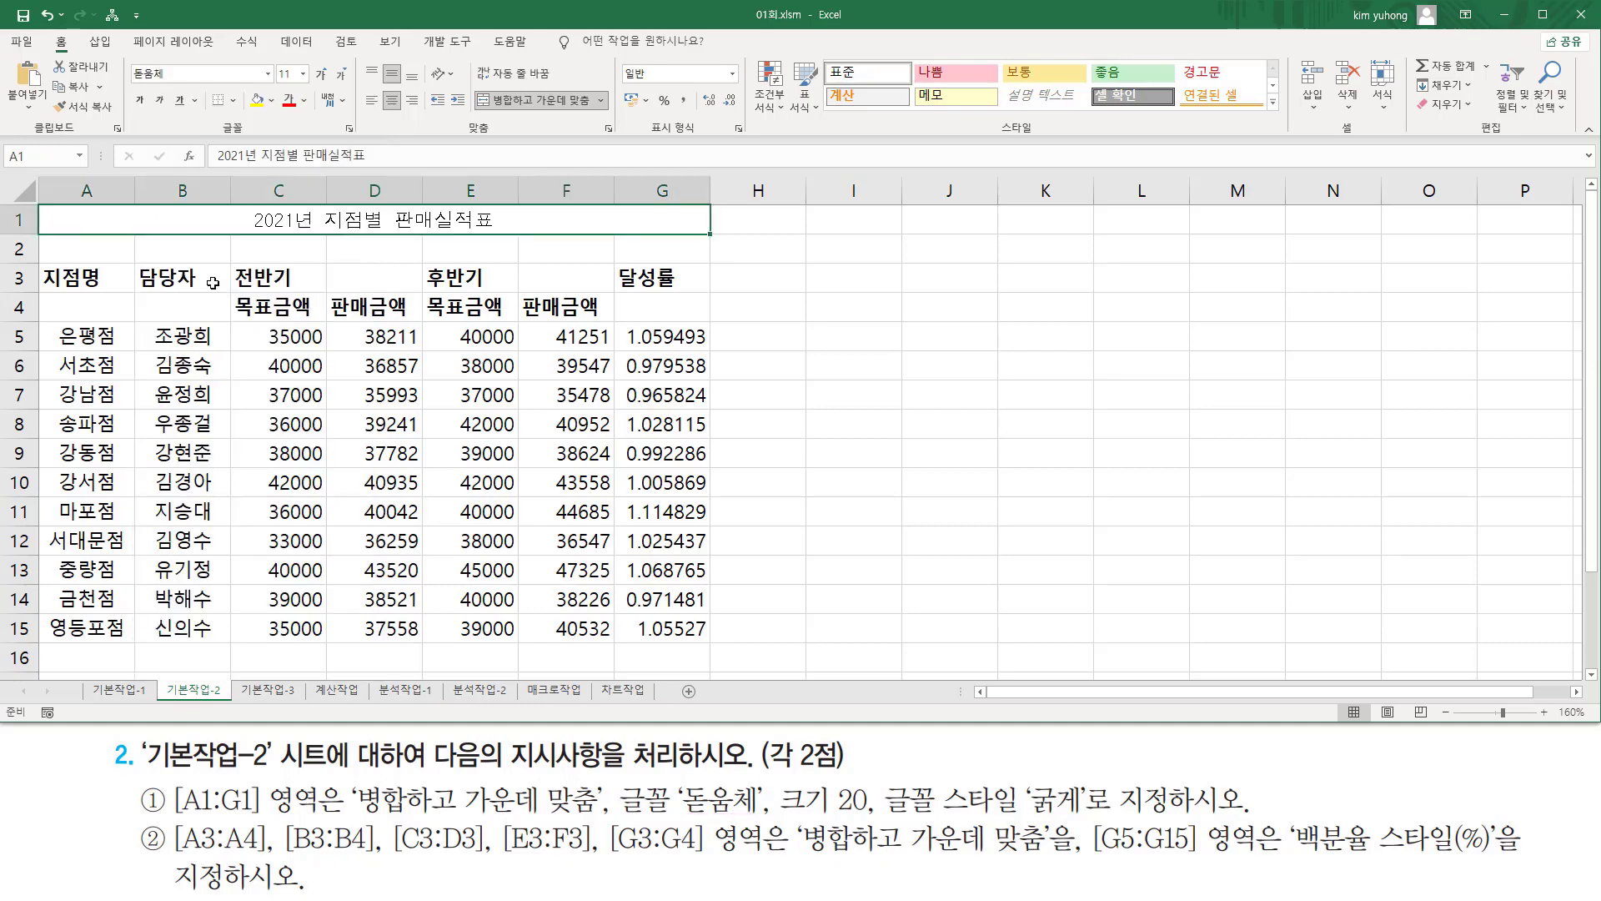
- Set the merged title's font size to 20 and make it bold
{"action": "left_click", "coordinate": [303, 74]}
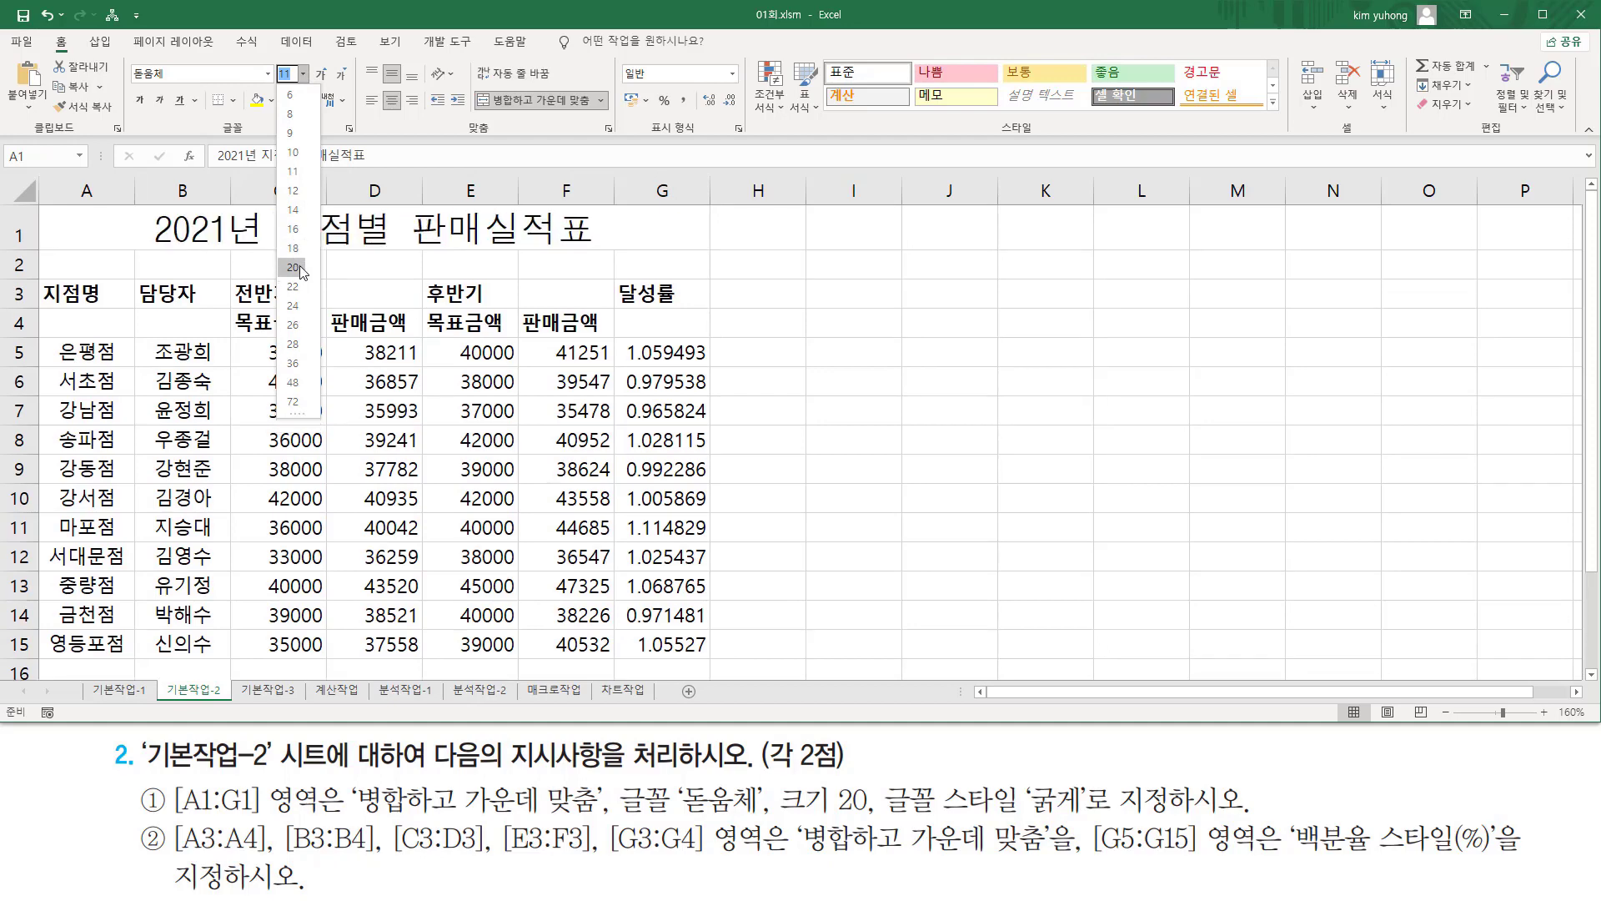
{"action": "left_click", "coordinate": [293, 268]}
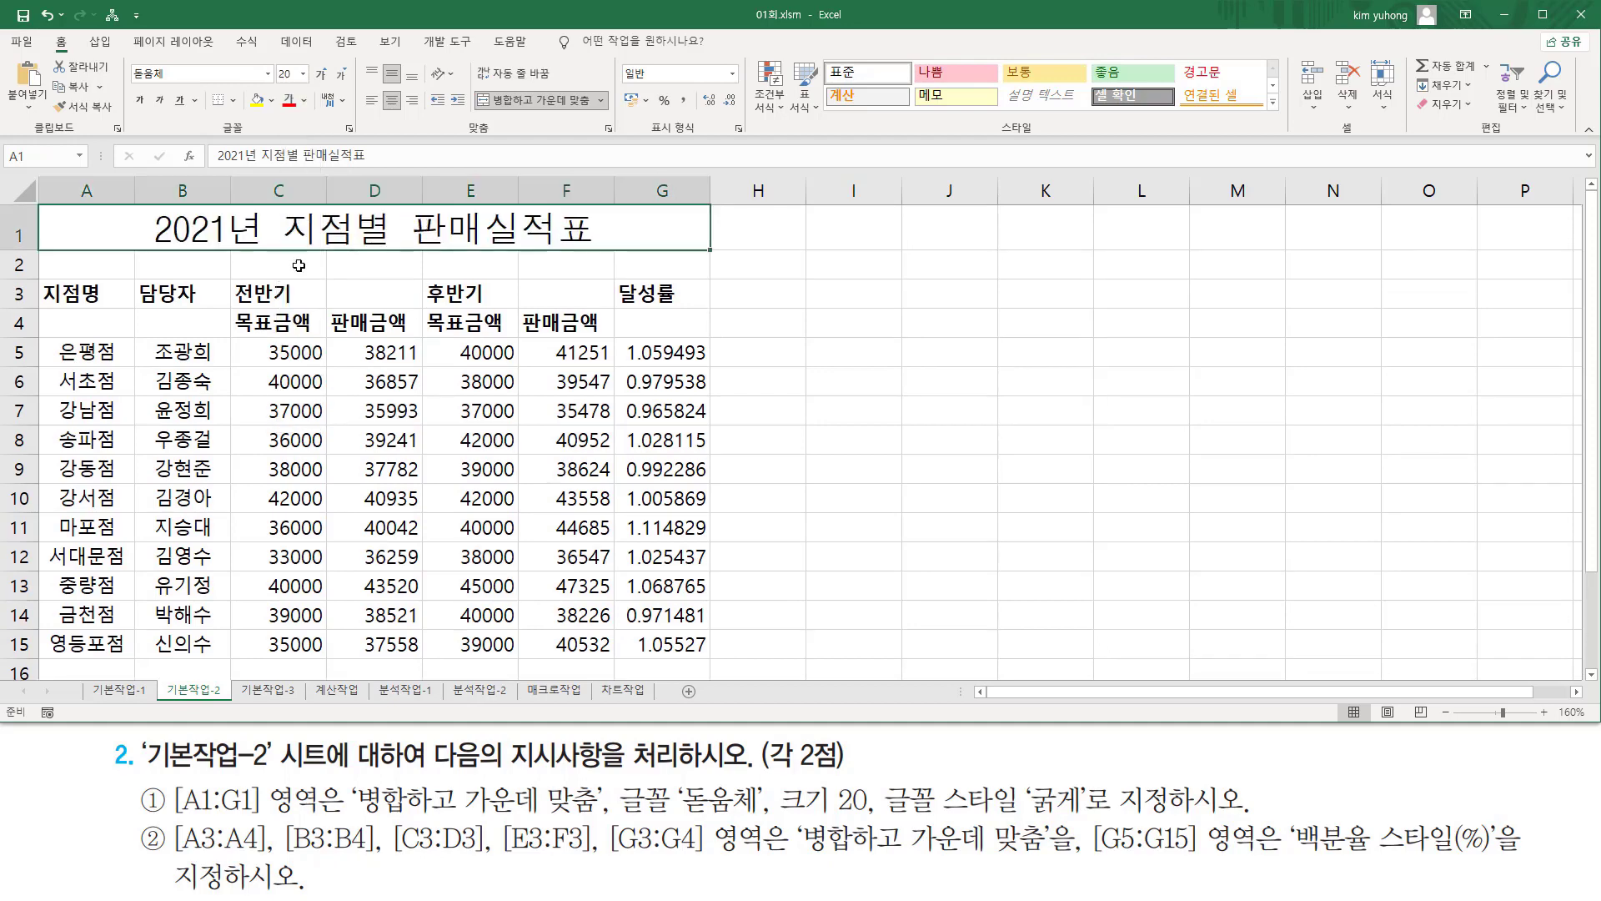
{"action": "left_click", "coordinate": [140, 101]}
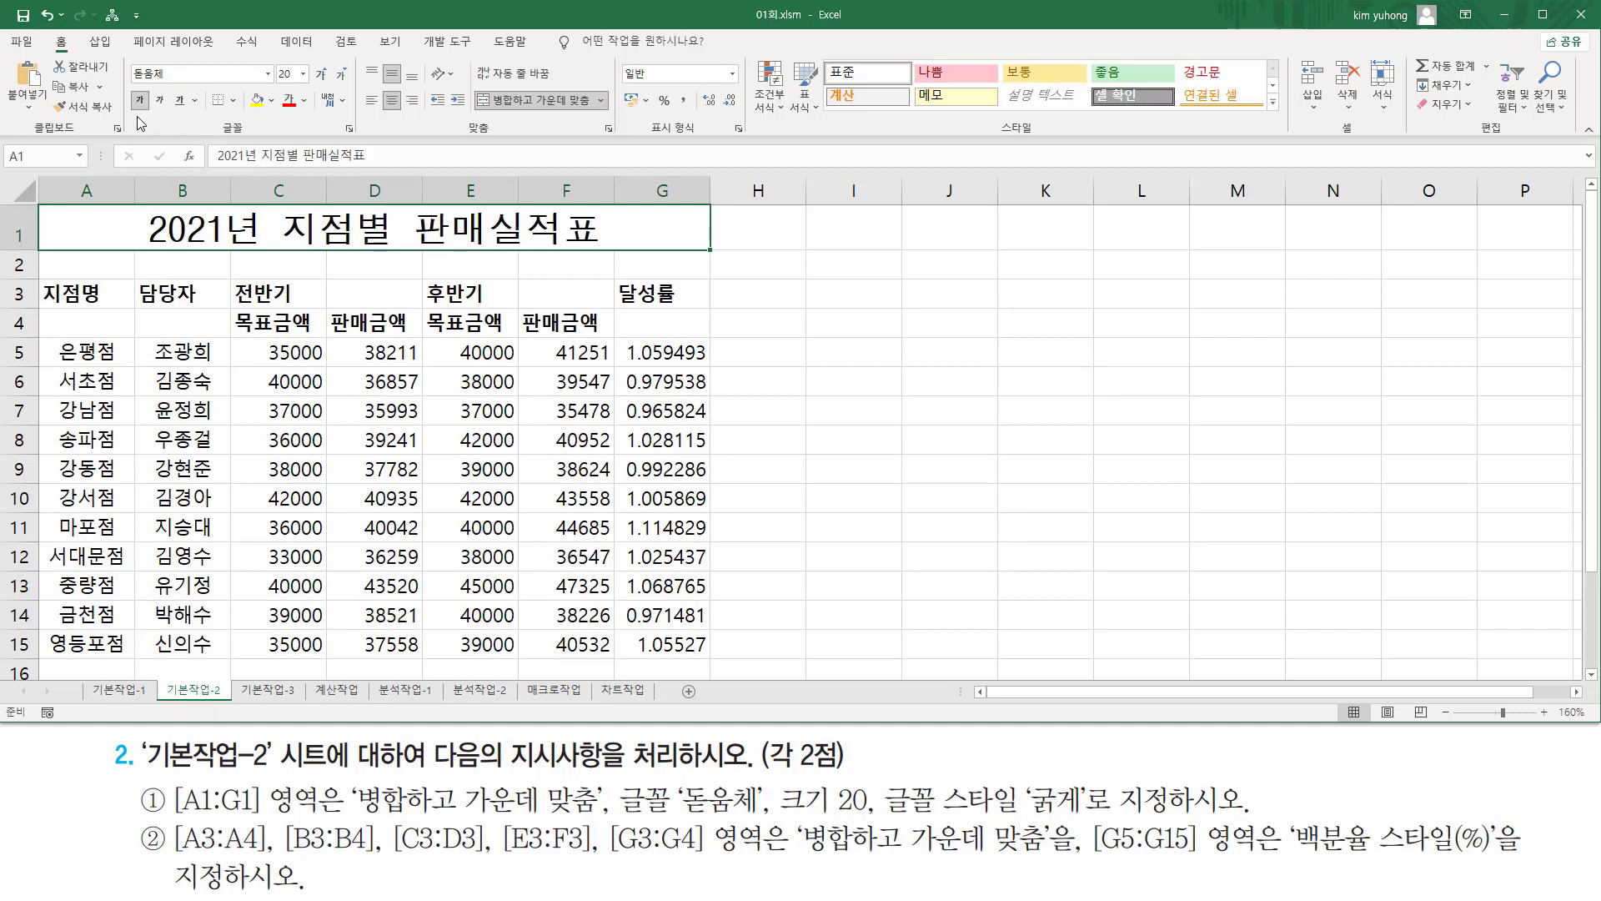
{"action": "left_click_drag", "start_coordinate": [125, 87], "coordinate": [152, 115]}
{"action": "mouse_move", "coordinate": [128, 55]}
{"action": "left_mouse_down"}
{"action": "mouse_move", "coordinate": [175, 83]}
{"action": "mouse_move", "coordinate": [310, 85]}
{"action": "left_mouse_up"}
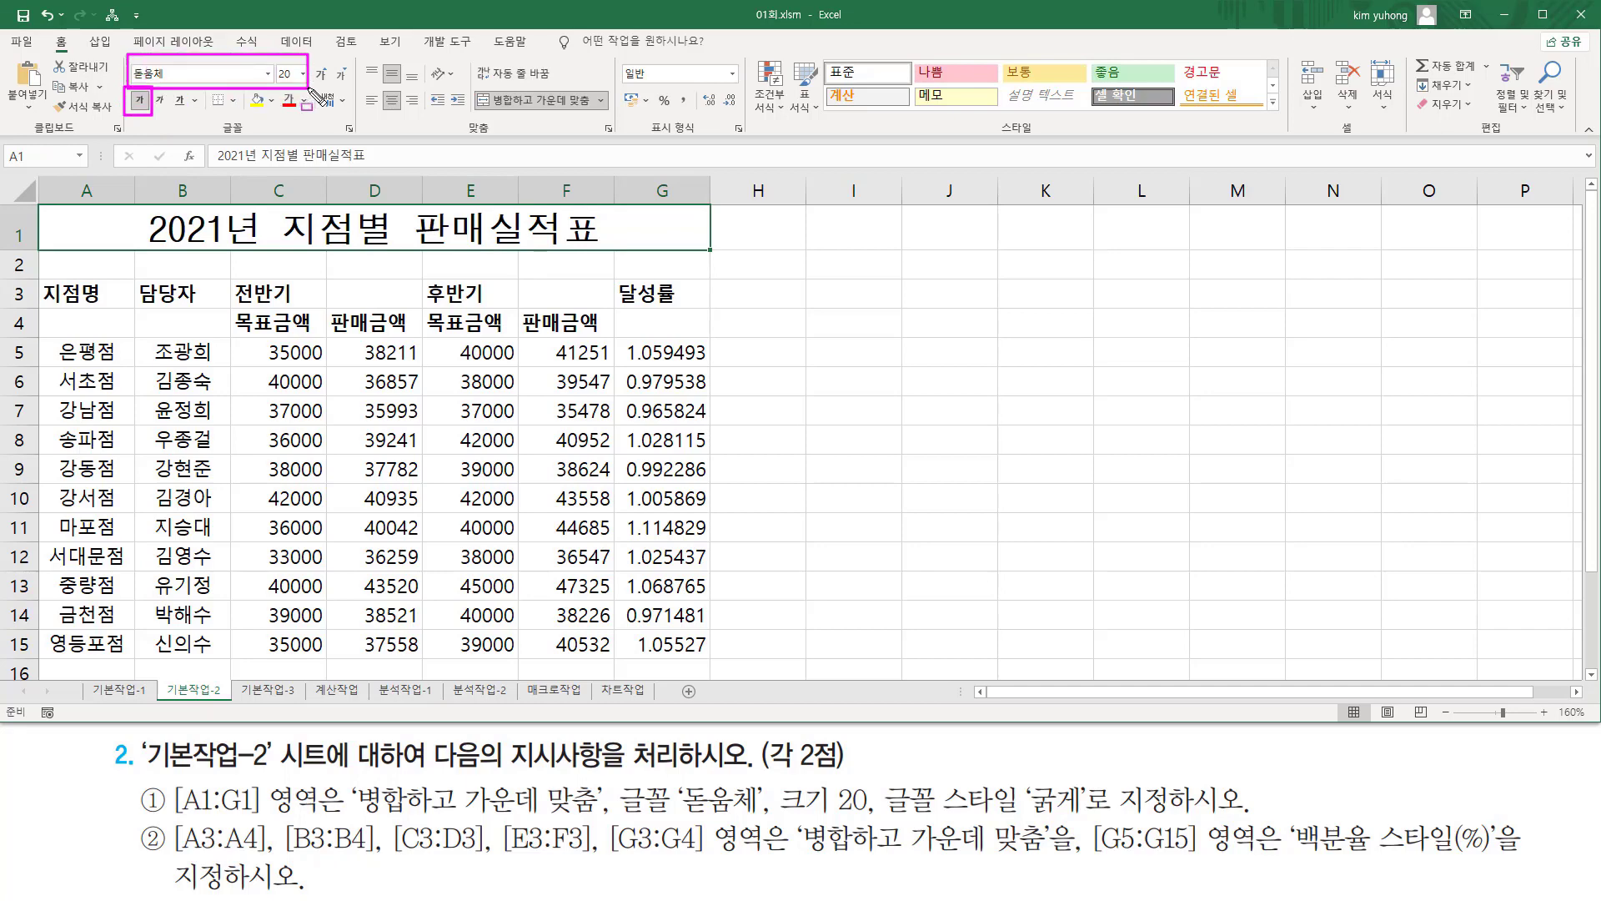
{"action": "mouse_move", "coordinate": [474, 86]}
{"action": "left_mouse_down"}
{"action": "mouse_move", "coordinate": [581, 122]}
{"action": "mouse_move", "coordinate": [613, 114]}
{"action": "left_mouse_up"}
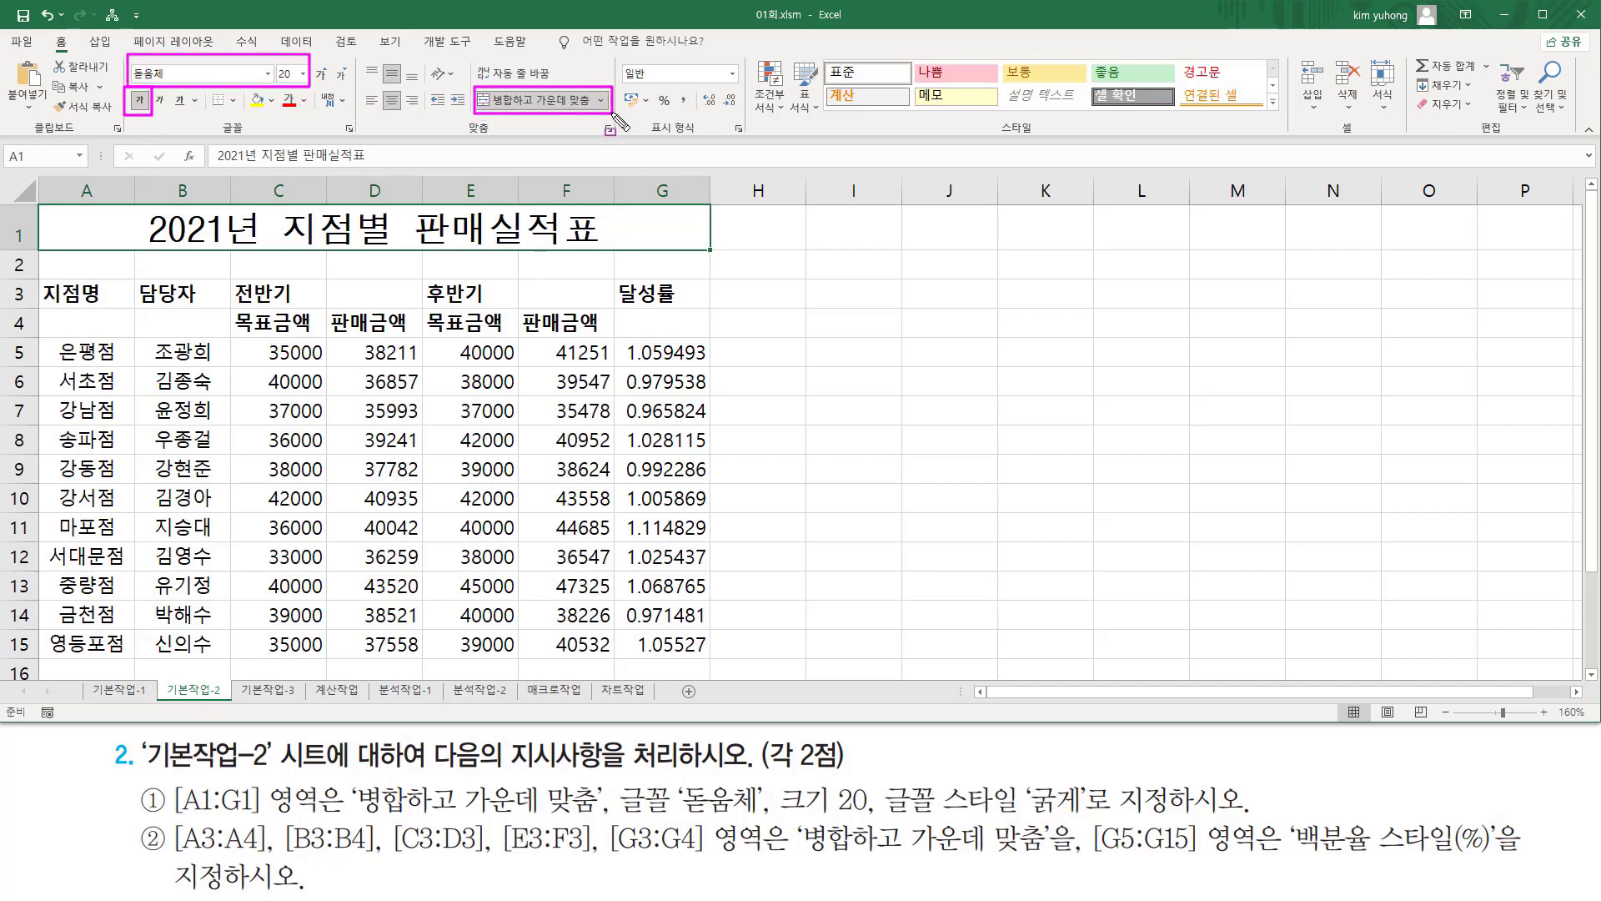
{"action": "left_click_drag", "start_coordinate": [208, 683], "coordinate": [218, 678]}
{"action": "key", "text": "Escape"}
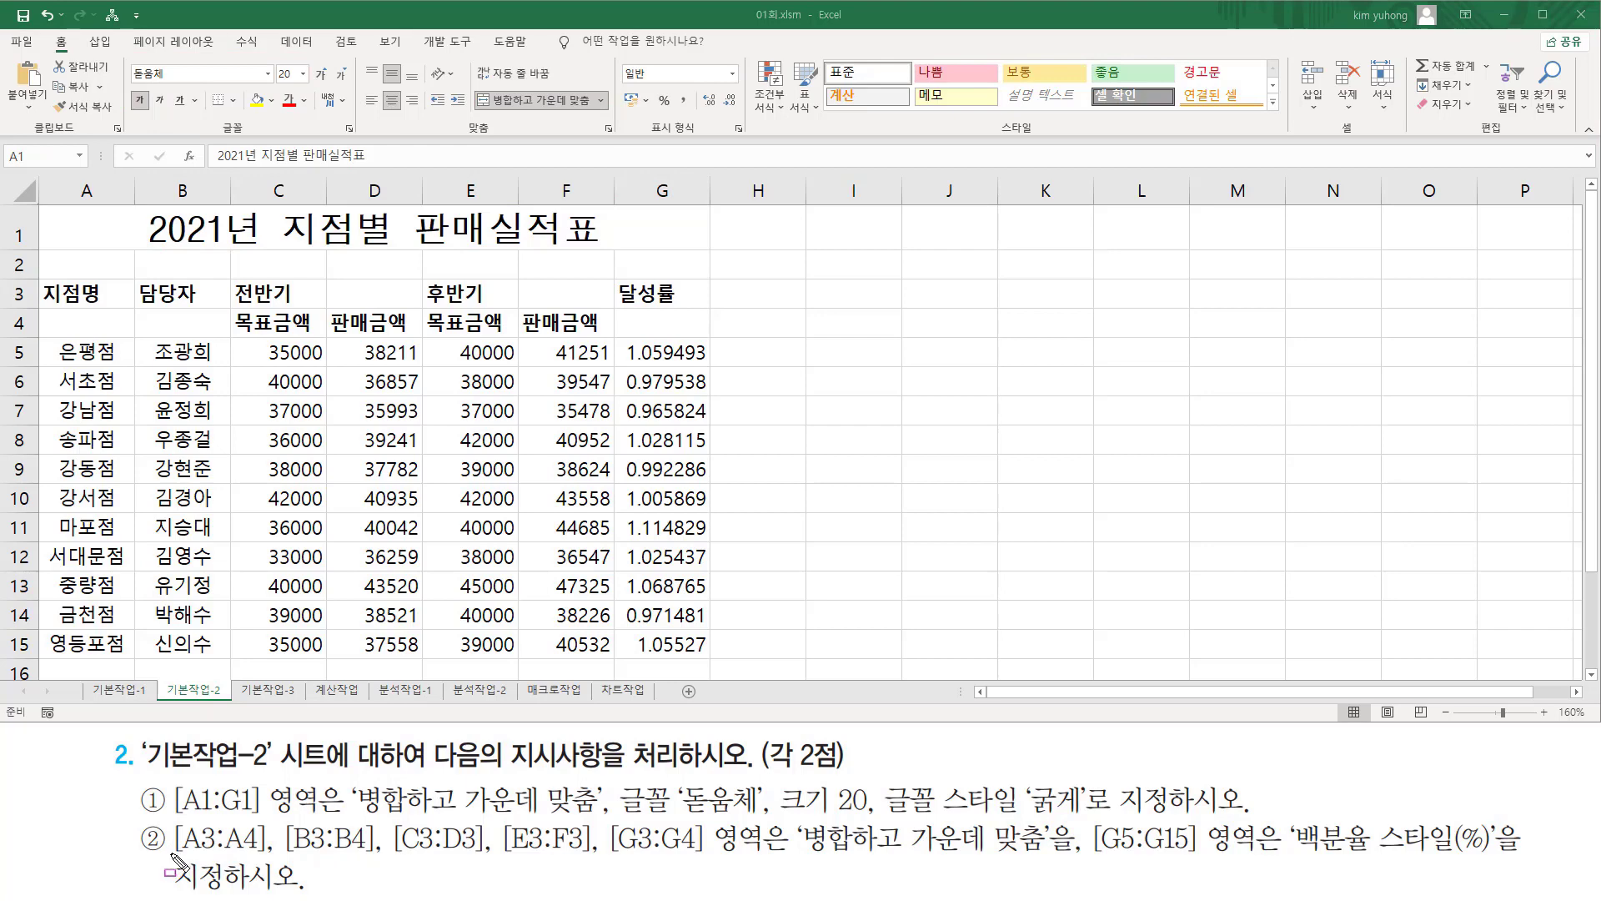
{"action": "left_click_drag", "start_coordinate": [171, 824], "coordinate": [266, 853]}
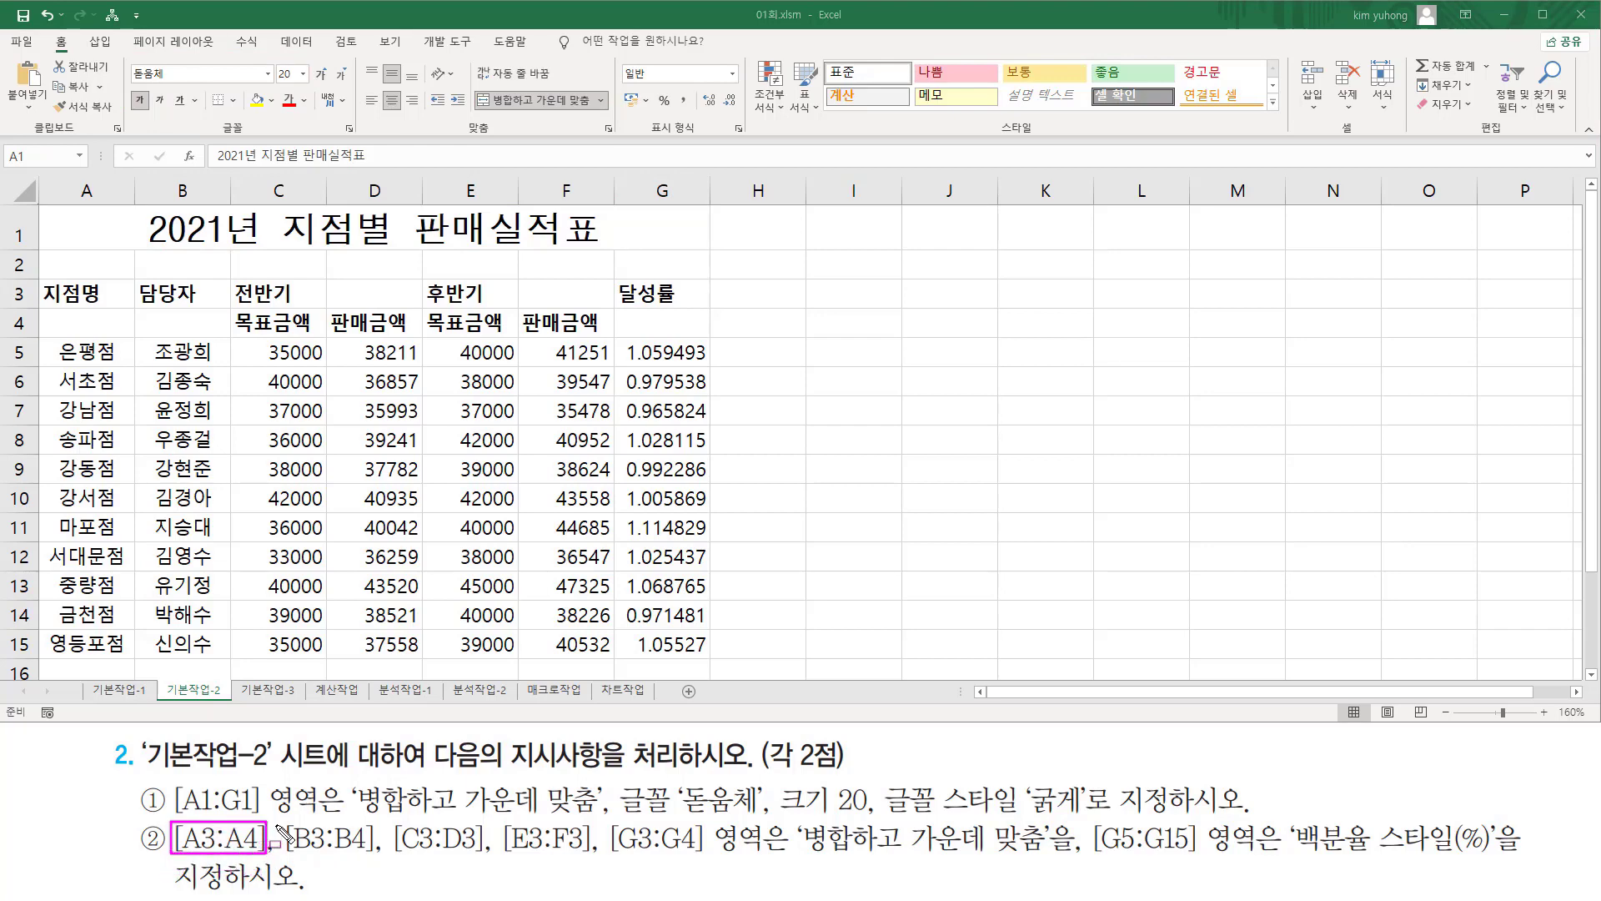
{"action": "left_click_drag", "start_coordinate": [52, 284], "coordinate": [116, 335]}
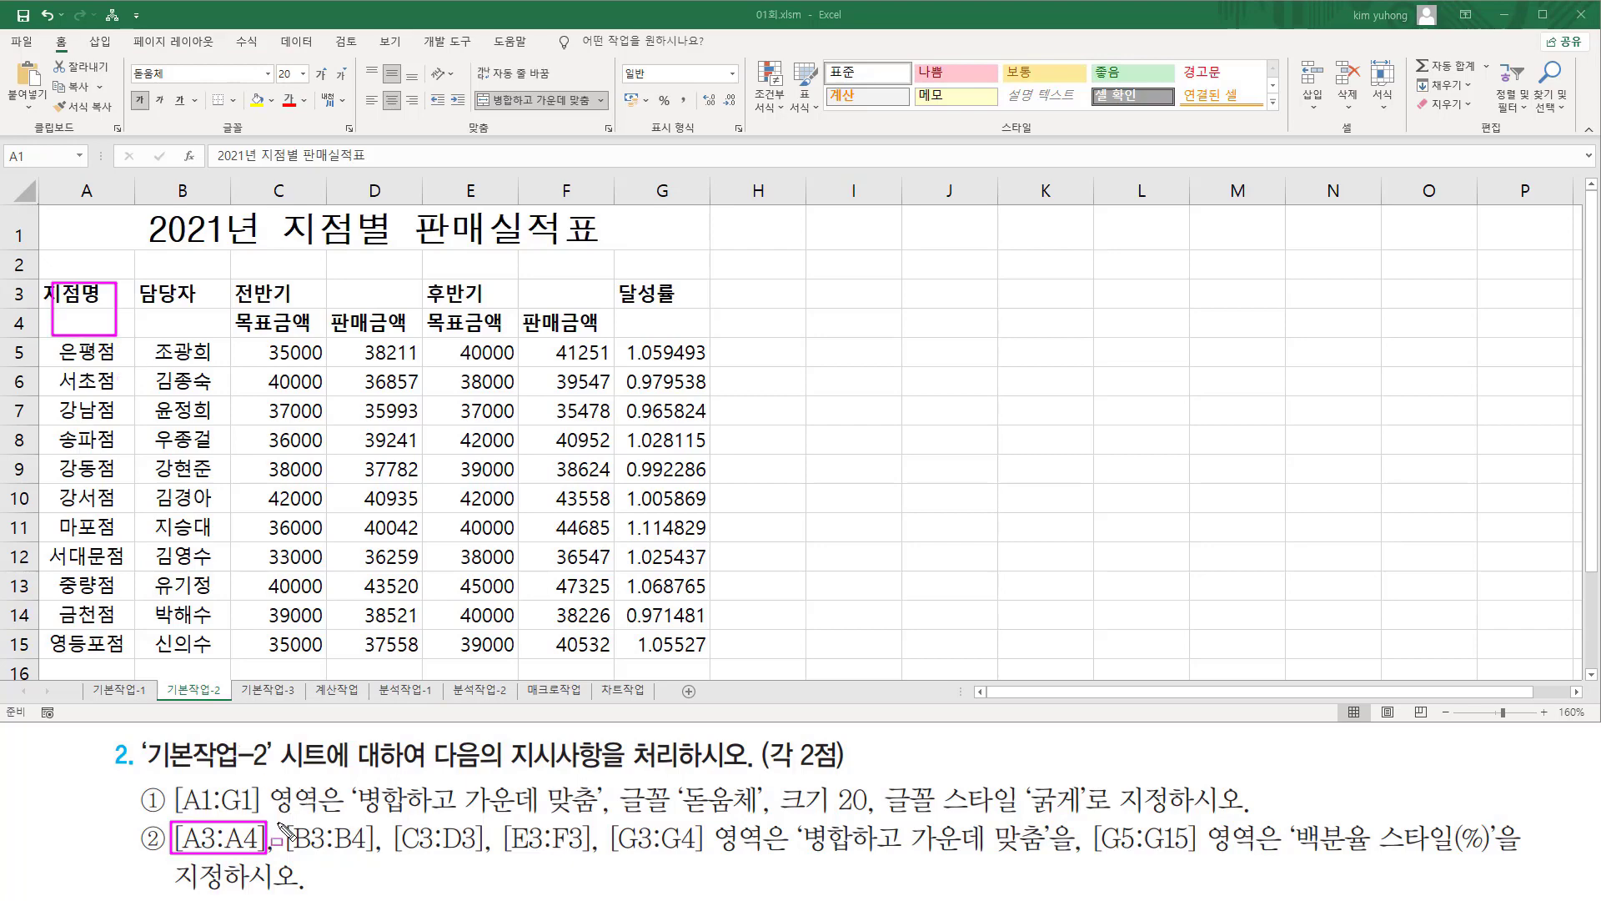
{"action": "left_click_drag", "start_coordinate": [286, 820], "coordinate": [372, 859]}
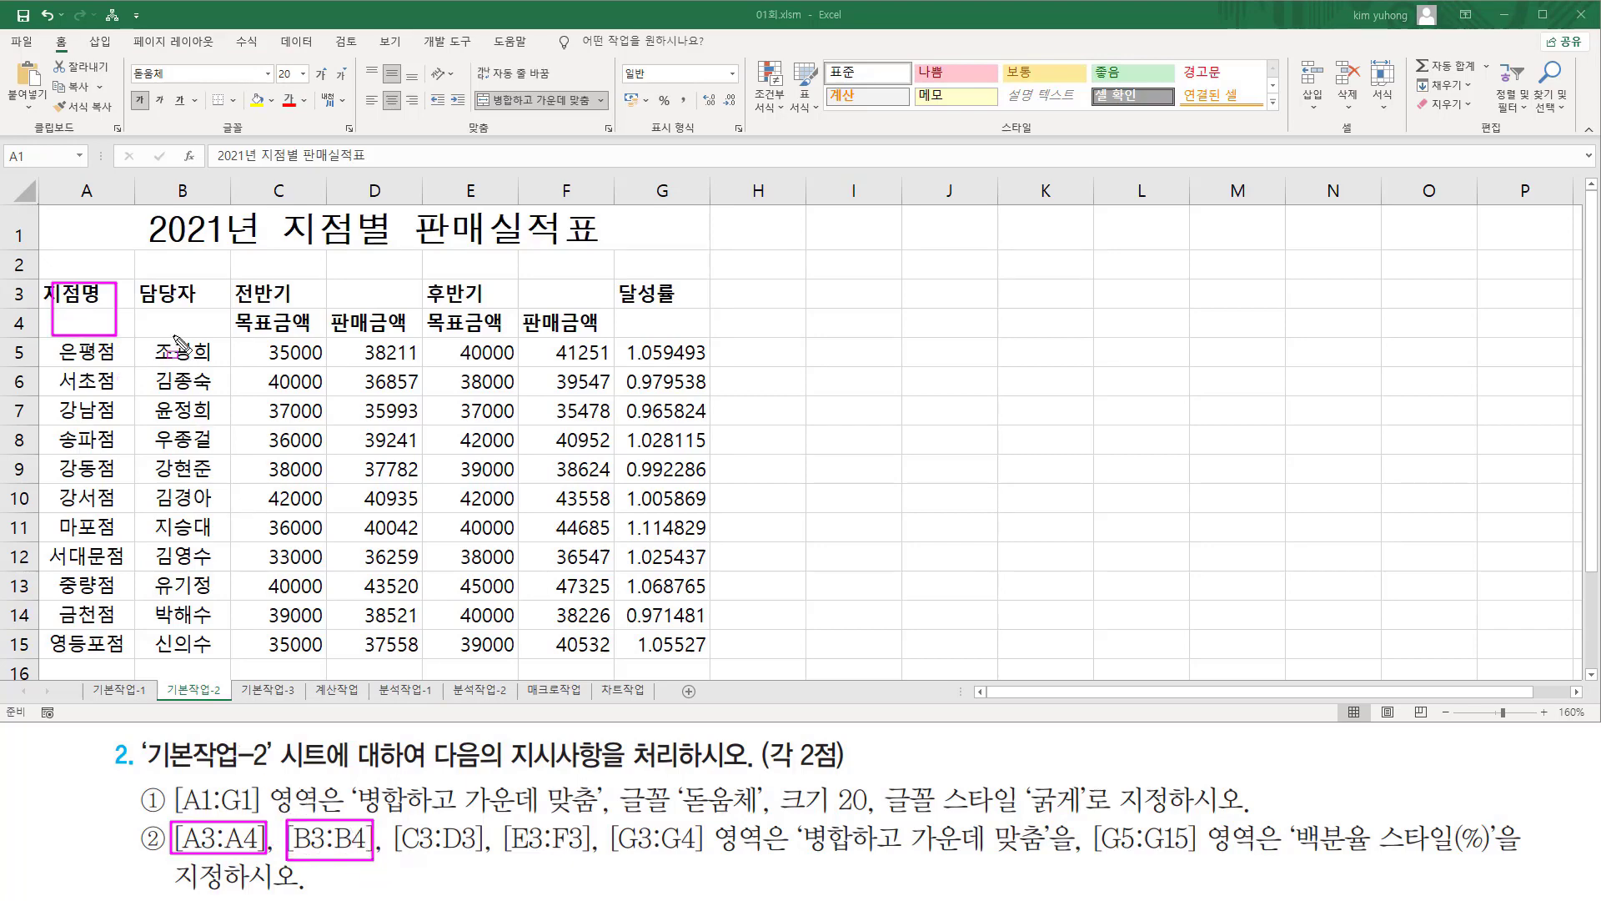
{"action": "left_click_drag", "start_coordinate": [154, 285], "coordinate": [219, 333]}
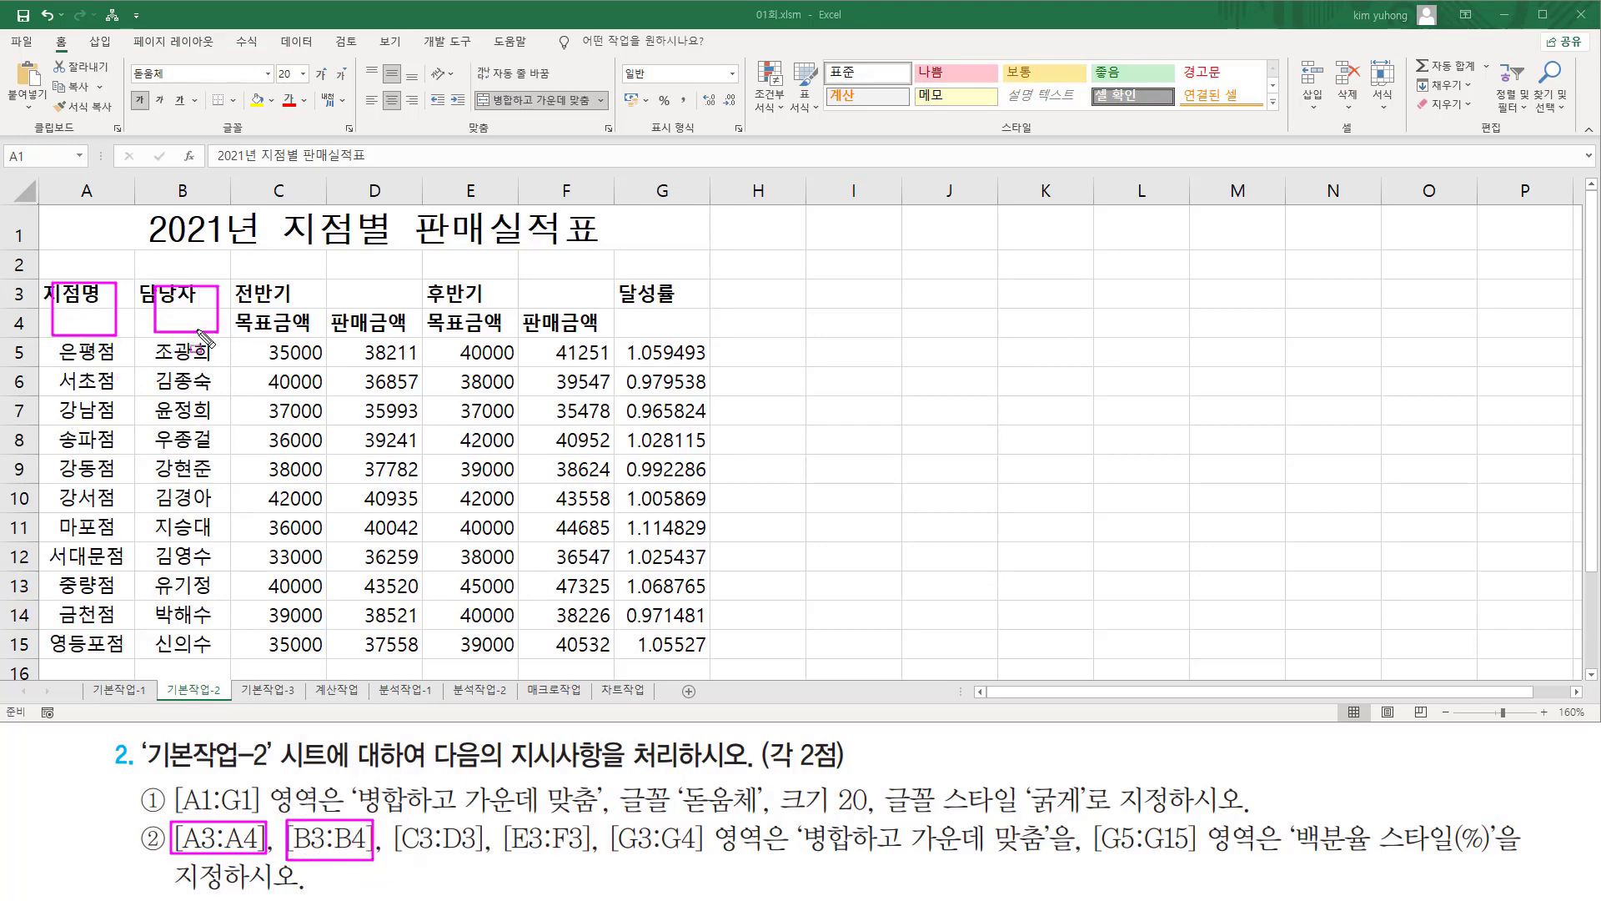
{"action": "left_click_drag", "start_coordinate": [398, 822], "coordinate": [487, 862]}
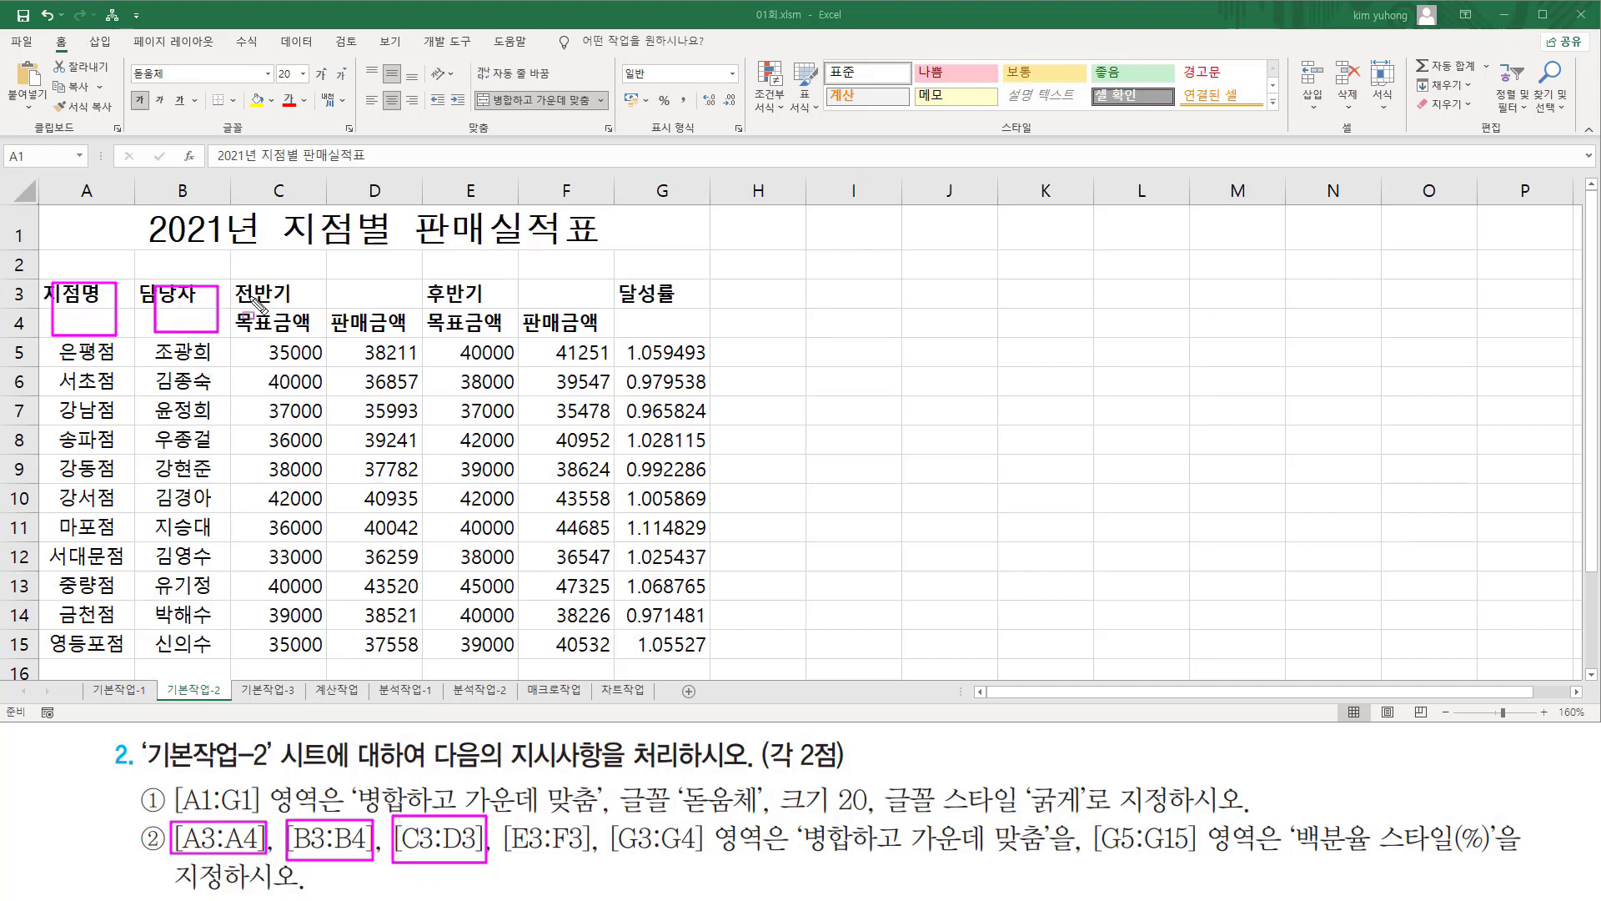
{"action": "mouse_move", "coordinate": [240, 280]}
{"action": "left_mouse_down"}
{"action": "mouse_move", "coordinate": [359, 315]}
{"action": "mouse_move", "coordinate": [408, 305]}
{"action": "left_mouse_up"}
{"action": "mouse_move", "coordinate": [504, 820]}
{"action": "left_mouse_down"}
{"action": "mouse_move", "coordinate": [517, 843]}
{"action": "mouse_move", "coordinate": [593, 855]}
{"action": "left_mouse_up"}
{"action": "mouse_move", "coordinate": [440, 286]}
{"action": "left_mouse_down"}
{"action": "mouse_move", "coordinate": [598, 303]}
{"action": "mouse_move", "coordinate": [435, 284]}
{"action": "left_mouse_up"}
{"action": "mouse_move", "coordinate": [604, 845]}
{"action": "left_mouse_down"}
{"action": "mouse_move", "coordinate": [659, 815]}
{"action": "mouse_move", "coordinate": [711, 861]}
{"action": "left_mouse_up"}
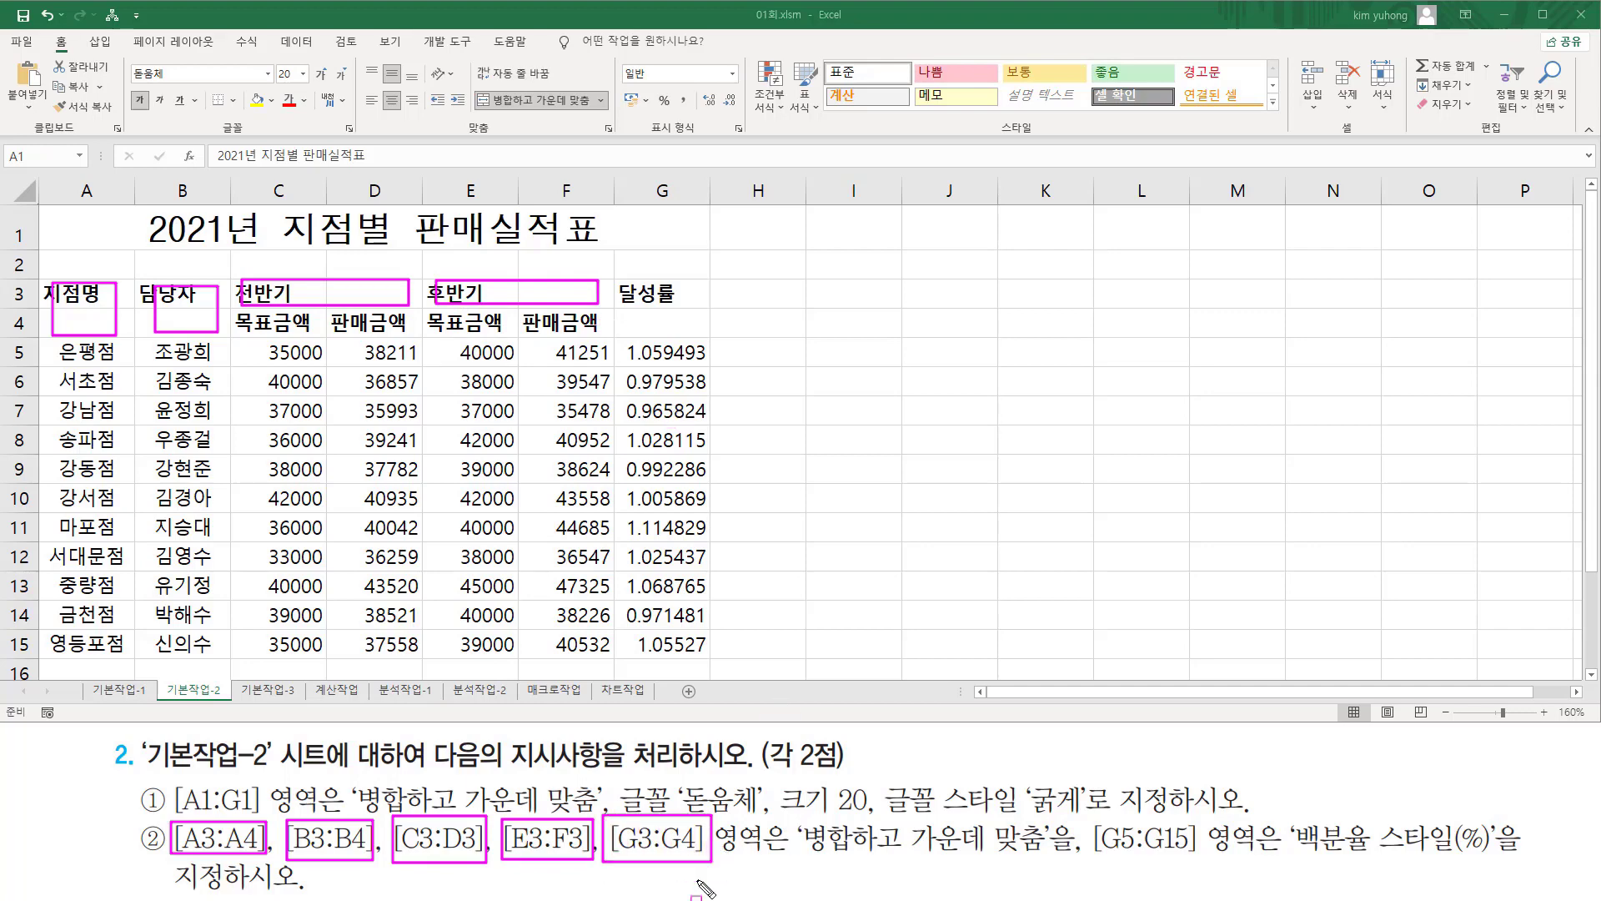
{"action": "left_click_drag", "start_coordinate": [627, 282], "coordinate": [699, 335]}
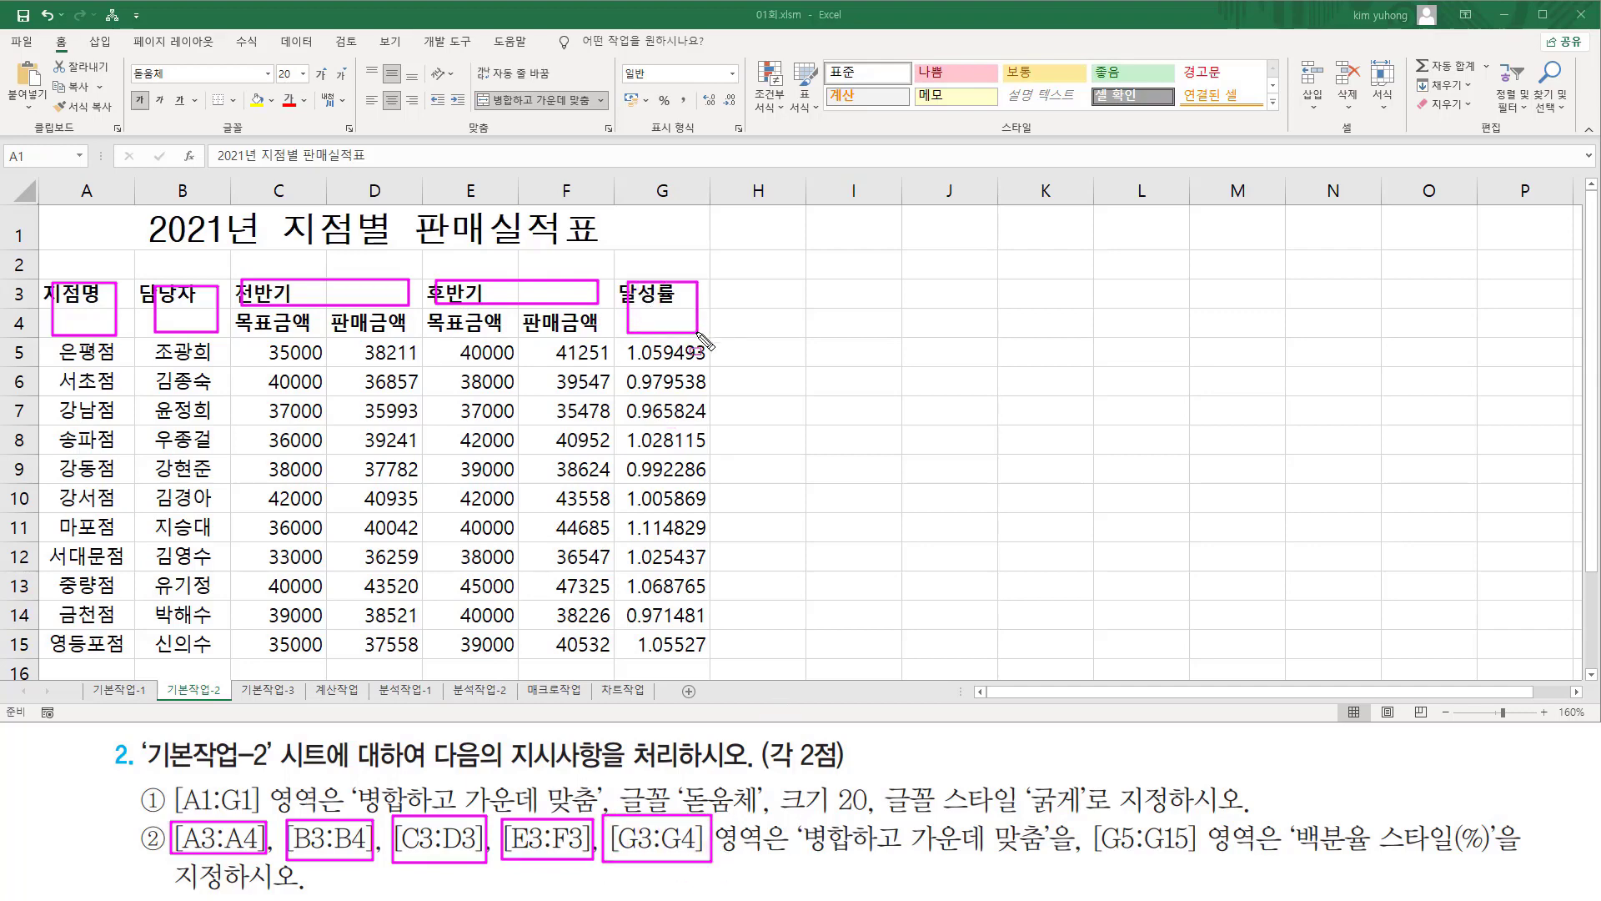
{"action": "left_click_drag", "start_coordinate": [806, 857], "coordinate": [1055, 857]}
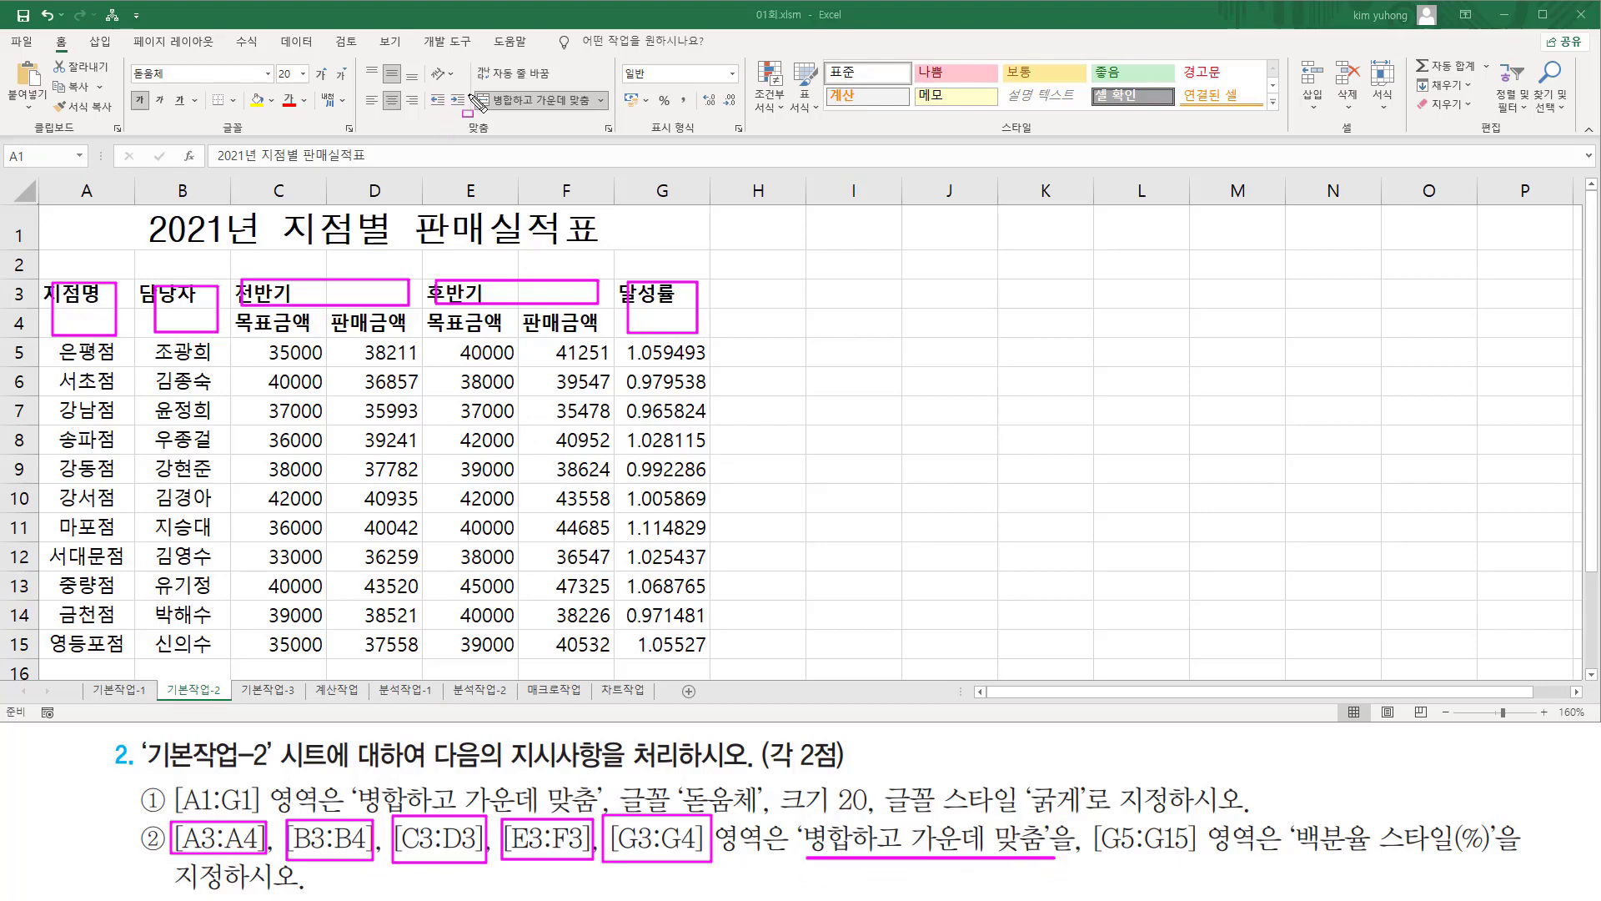
{"action": "left_click_drag", "start_coordinate": [478, 86], "coordinate": [594, 117]}
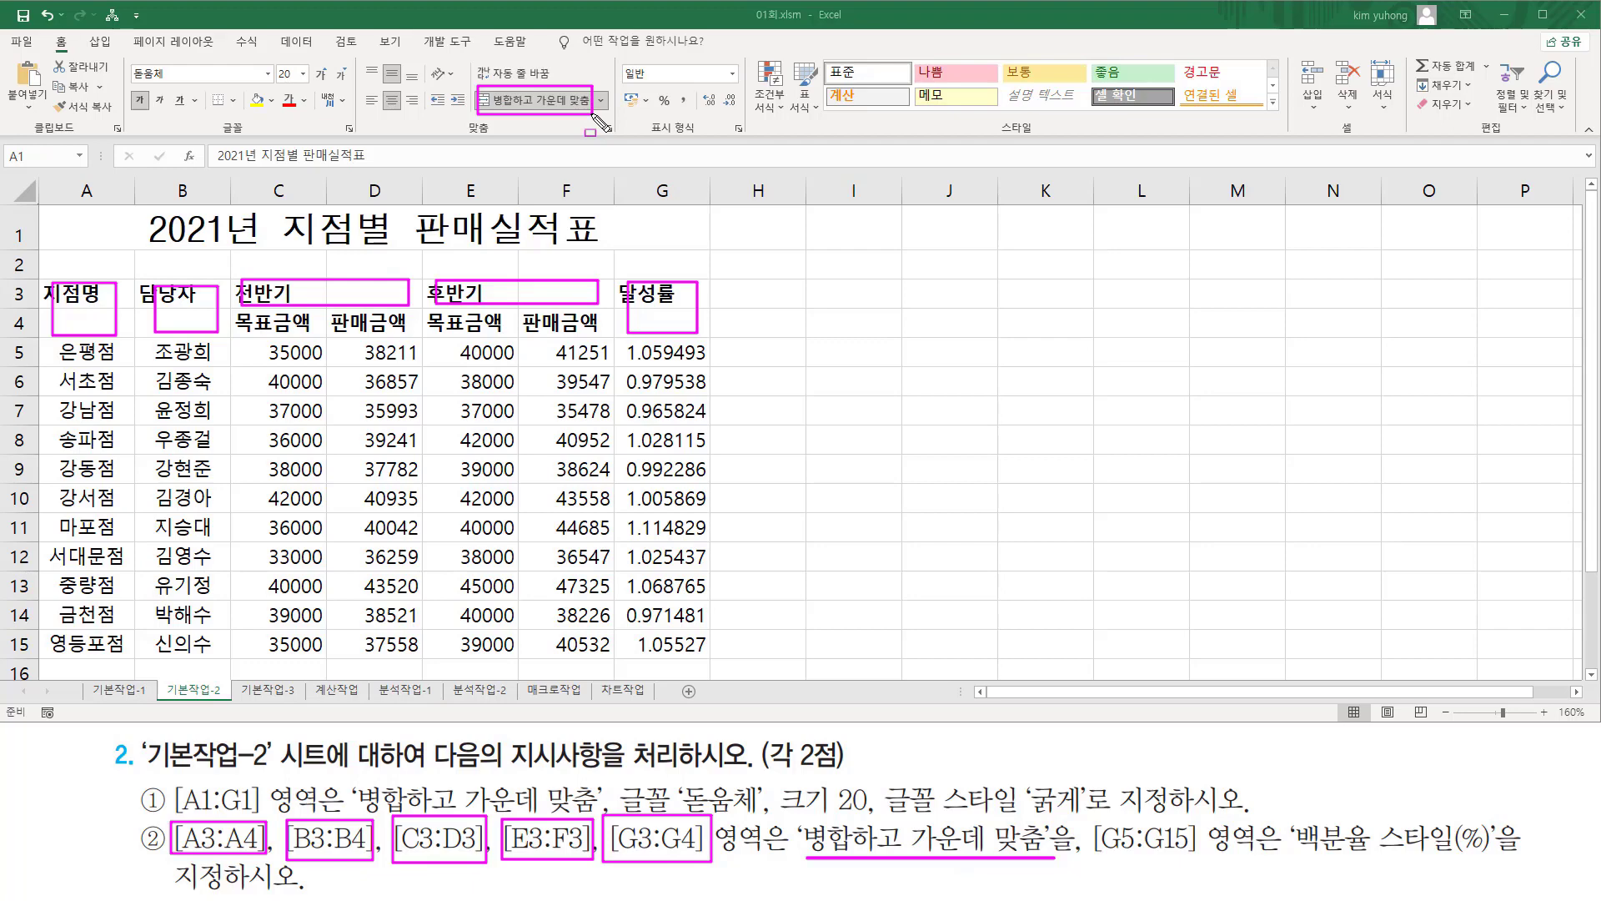
{"action": "left_click_drag", "start_coordinate": [1078, 815], "coordinate": [1082, 870]}
{"action": "key", "text": "Escape"}
- Merge and center each of the header ranges A3:A4, B3:B4, C3:D3, E3:F3 and G3:G4
{"action": "left_click_drag", "start_coordinate": [102, 294], "coordinate": [100, 320]}
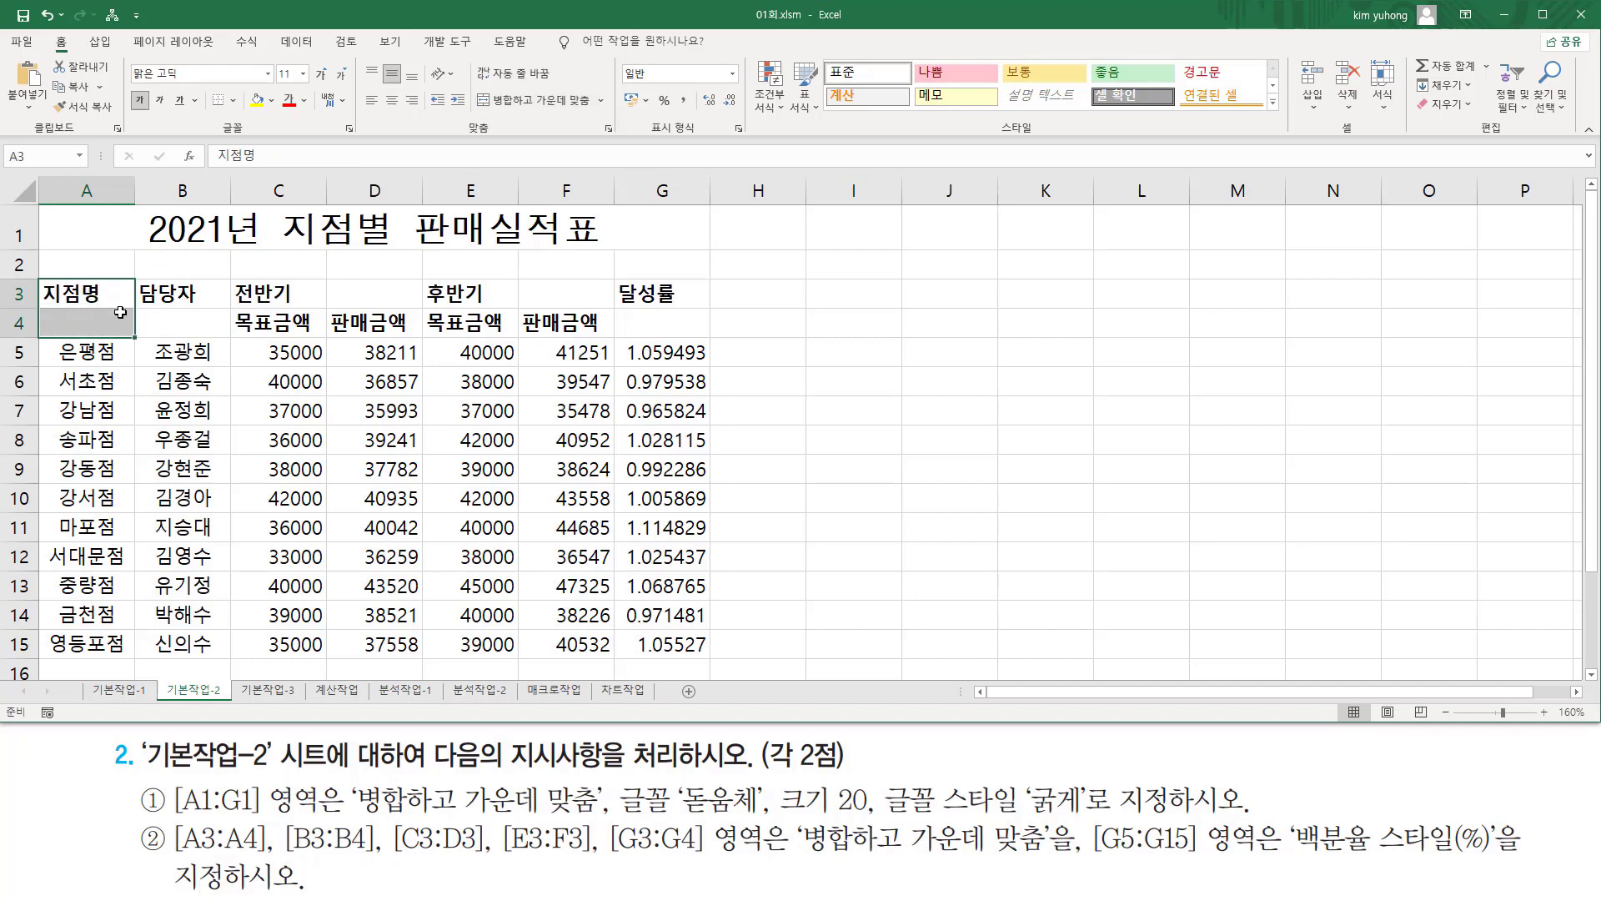
{"action": "left_click_drag", "start_coordinate": [187, 294], "coordinate": [190, 323], "text": "ctrl"}
{"action": "left_click_drag", "start_coordinate": [282, 293], "coordinate": [545, 295], "text": "ctrl"}
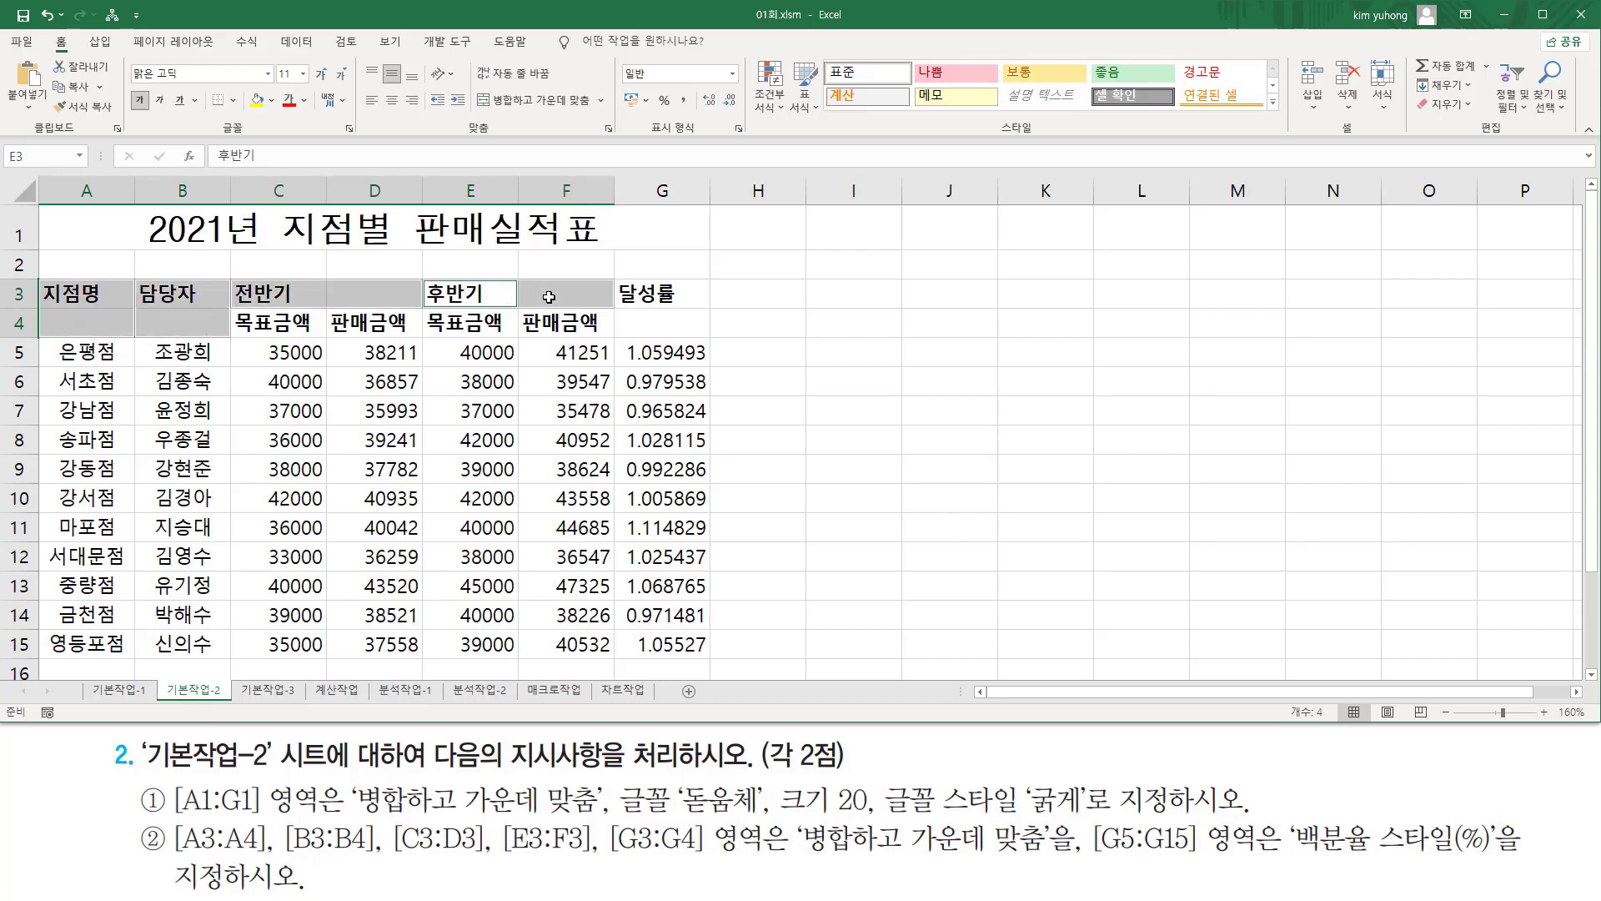
{"action": "left_click", "coordinate": [678, 294], "text": "ctrl"}
{"action": "left_click_drag", "start_coordinate": [676, 293], "coordinate": [678, 323], "text": "ctrl"}
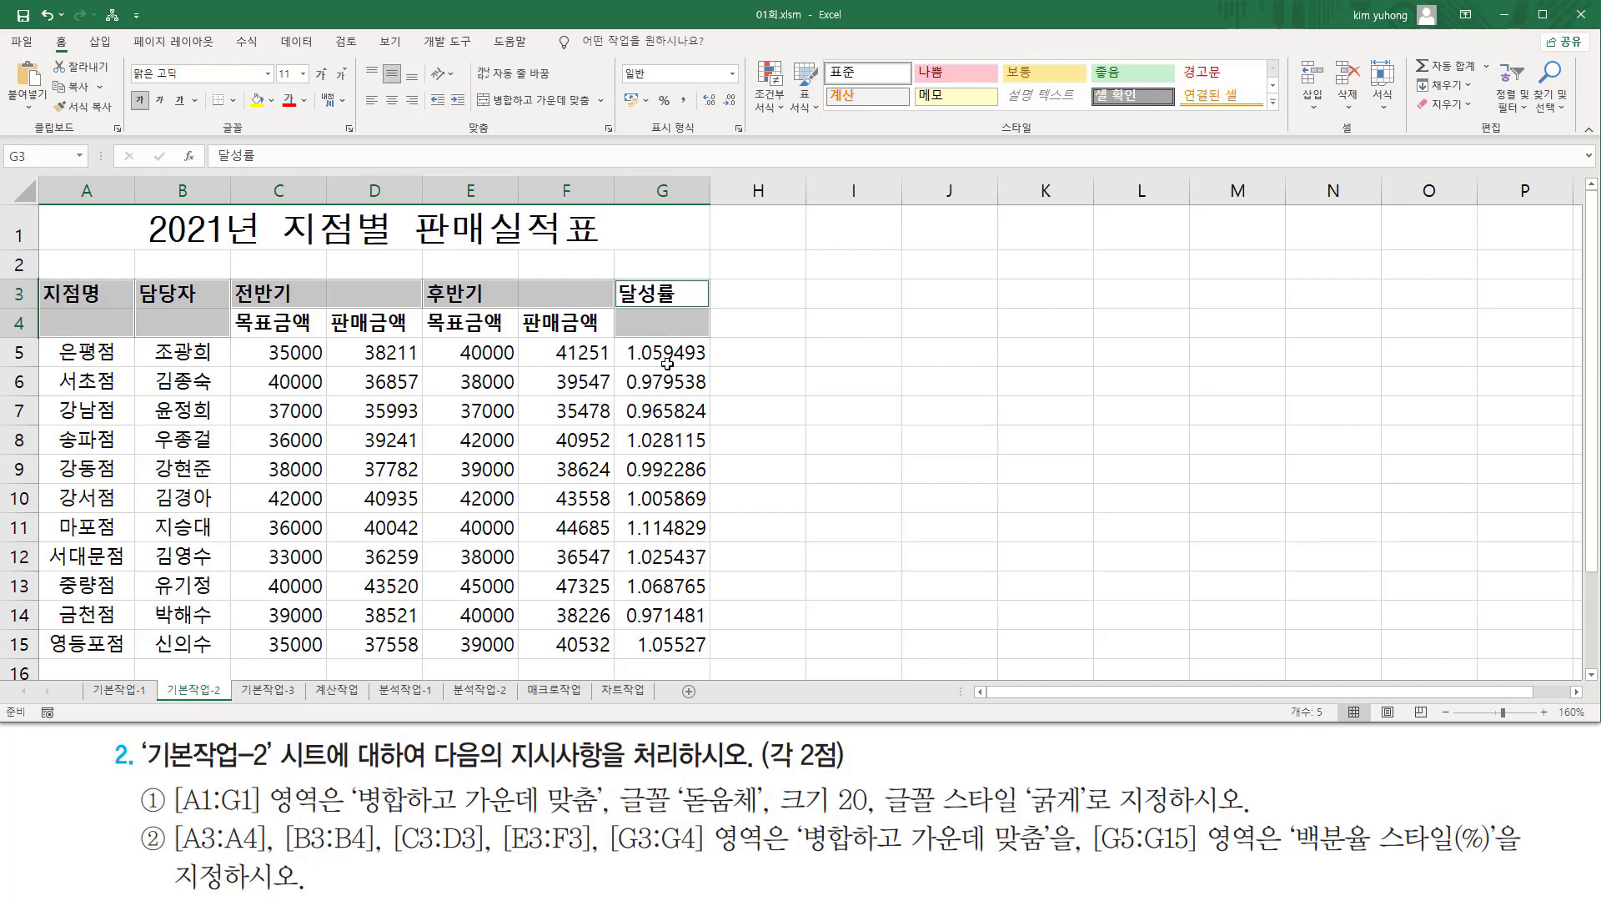
{"action": "left_click", "coordinate": [513, 104]}
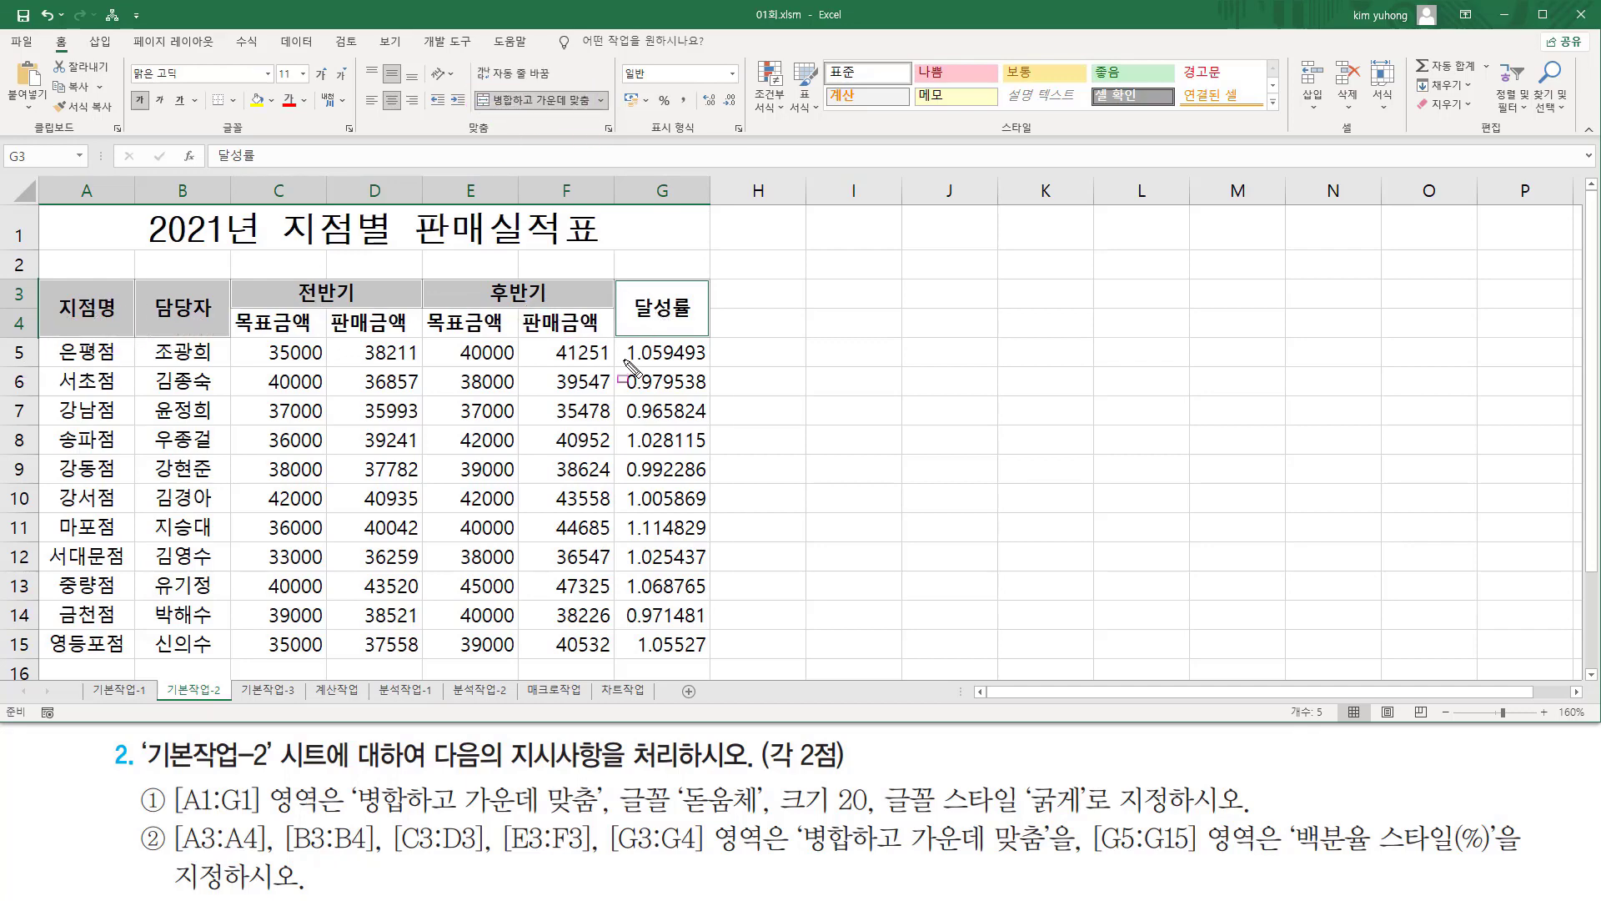
{"action": "mouse_move", "coordinate": [1077, 823]}
{"action": "left_mouse_down"}
{"action": "mouse_move", "coordinate": [1078, 872]}
{"action": "mouse_move", "coordinate": [1269, 855]}
{"action": "left_mouse_up"}
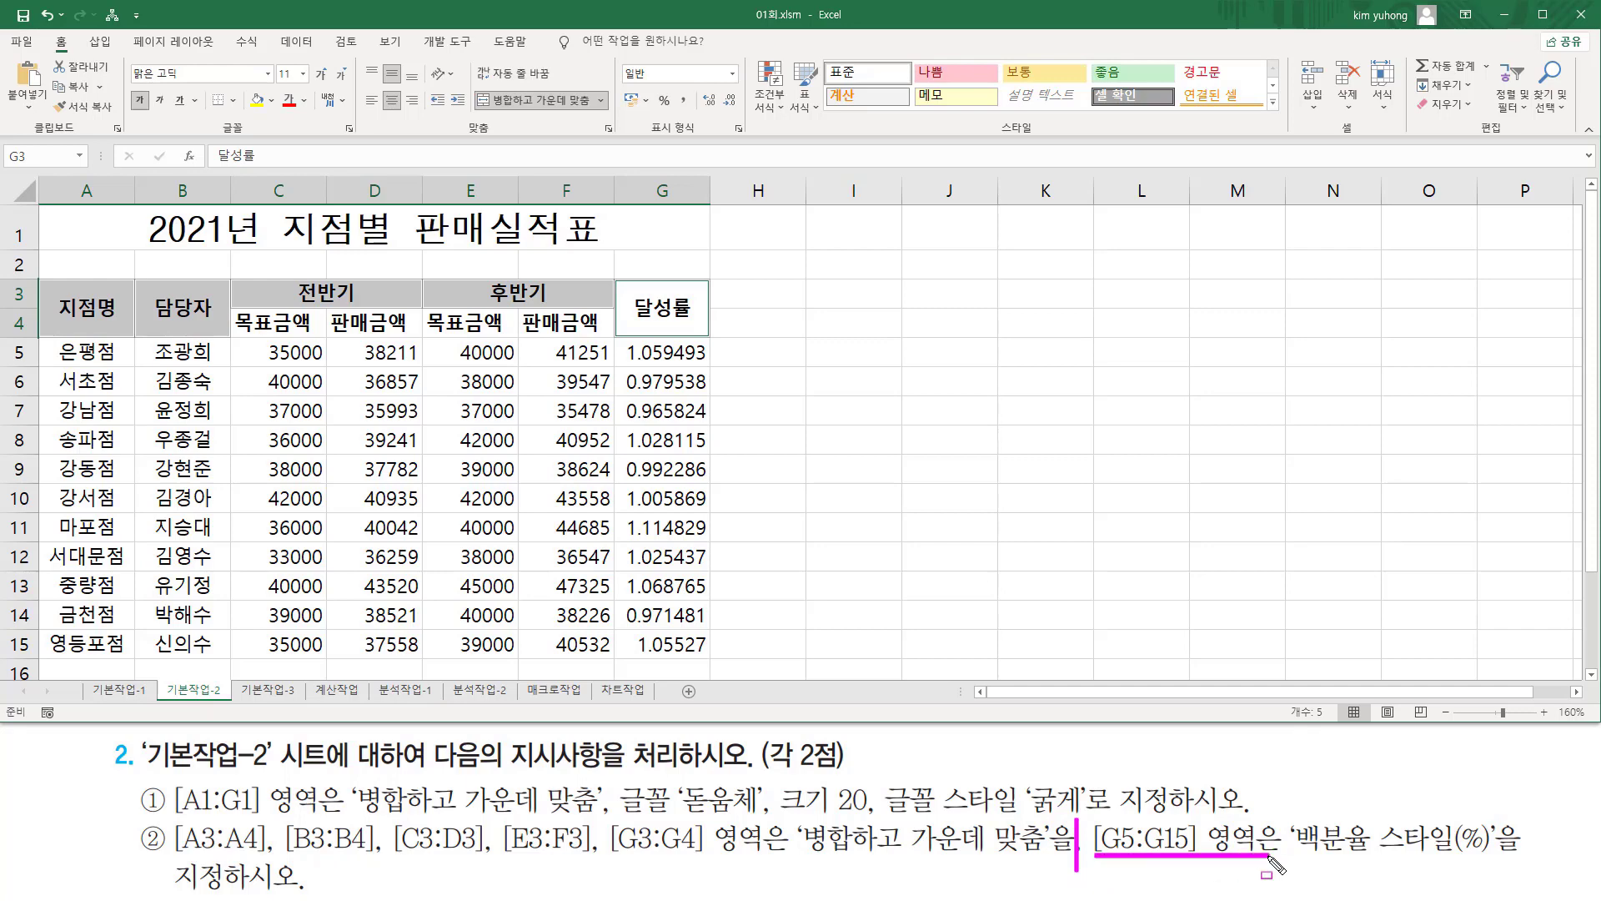
{"action": "left_click_drag", "start_coordinate": [628, 346], "coordinate": [713, 661]}
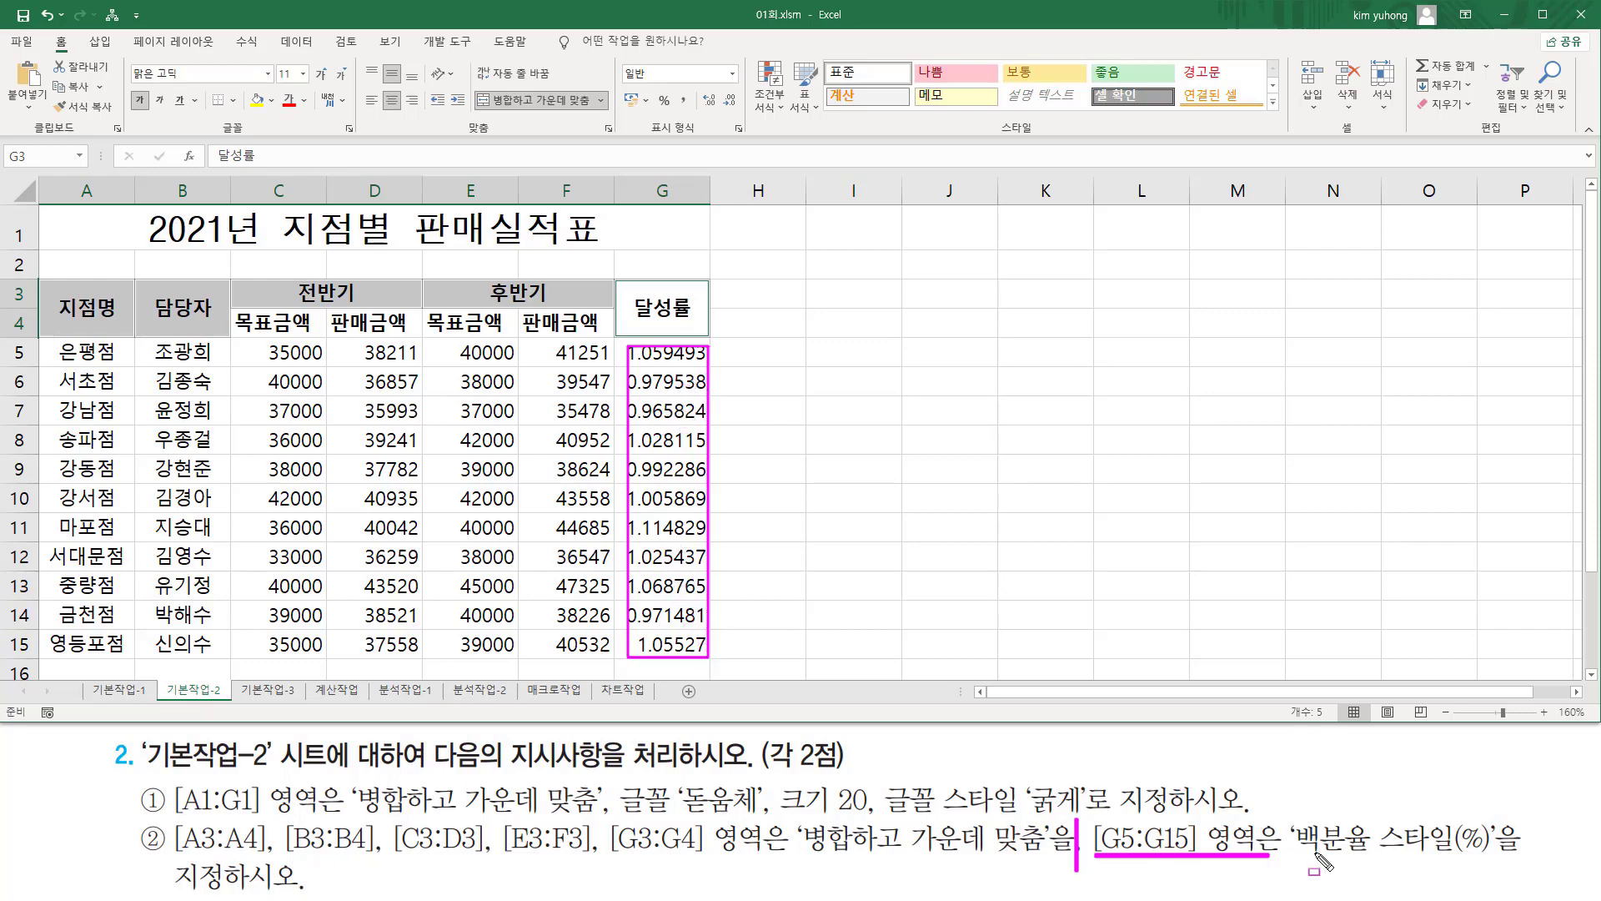
{"action": "left_click_drag", "start_coordinate": [1293, 860], "coordinate": [1490, 867]}
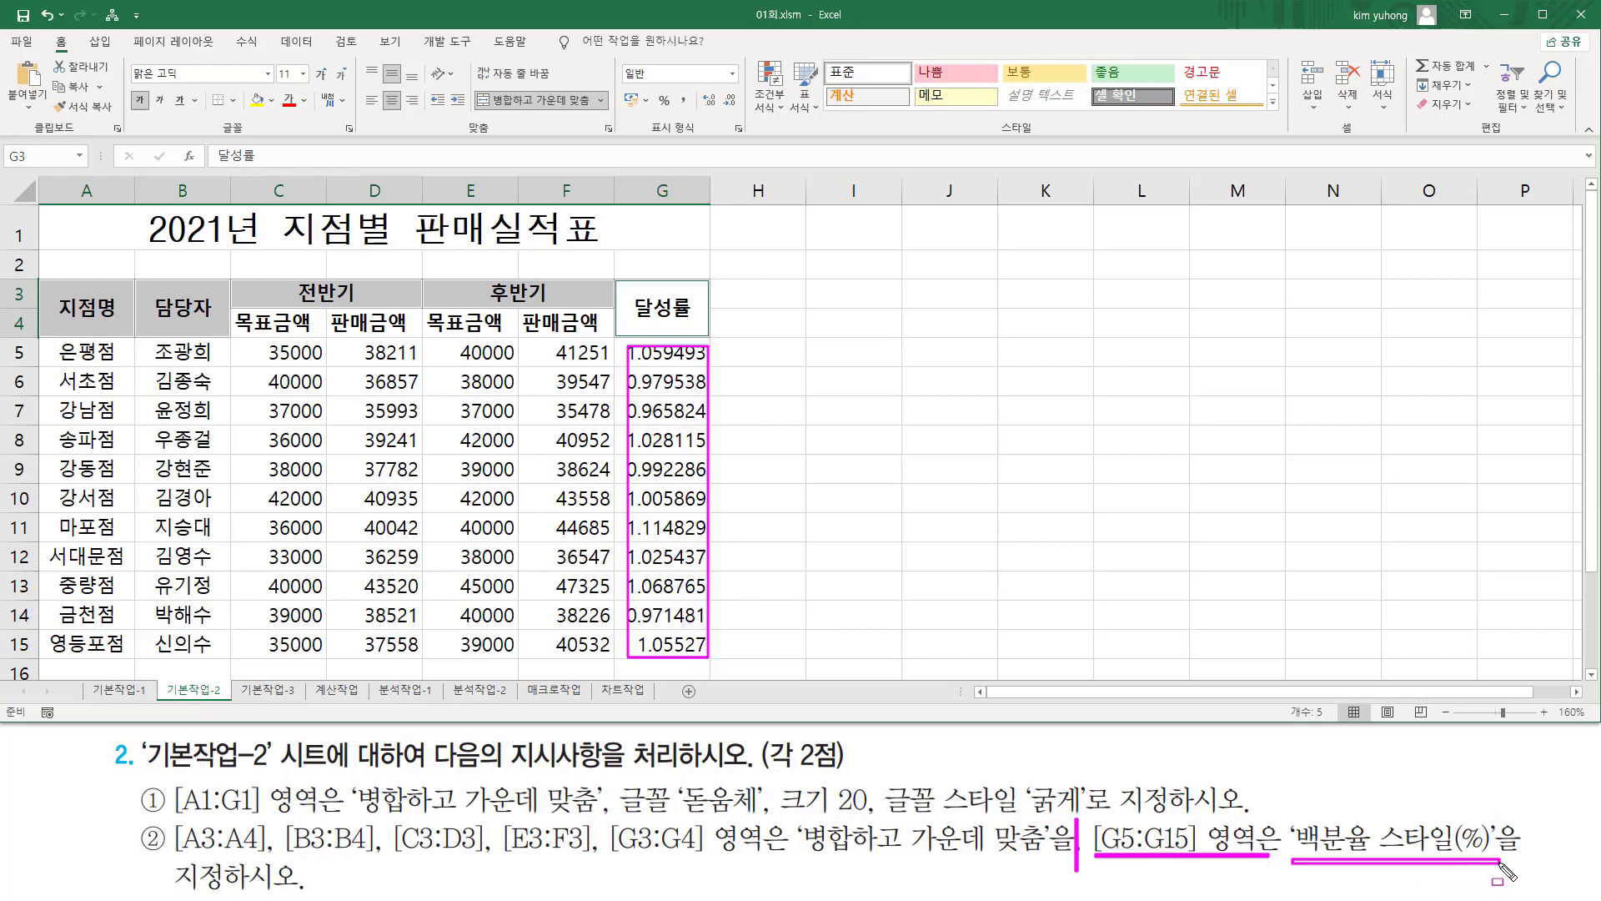
{"action": "key", "text": "Escape"}
- Apply the percent style (백분율 스타일) to the 달성률 values in G5:G15
{"action": "left_click", "coordinate": [654, 352]}
{"action": "left_click_drag", "start_coordinate": [653, 352], "coordinate": [679, 644]}
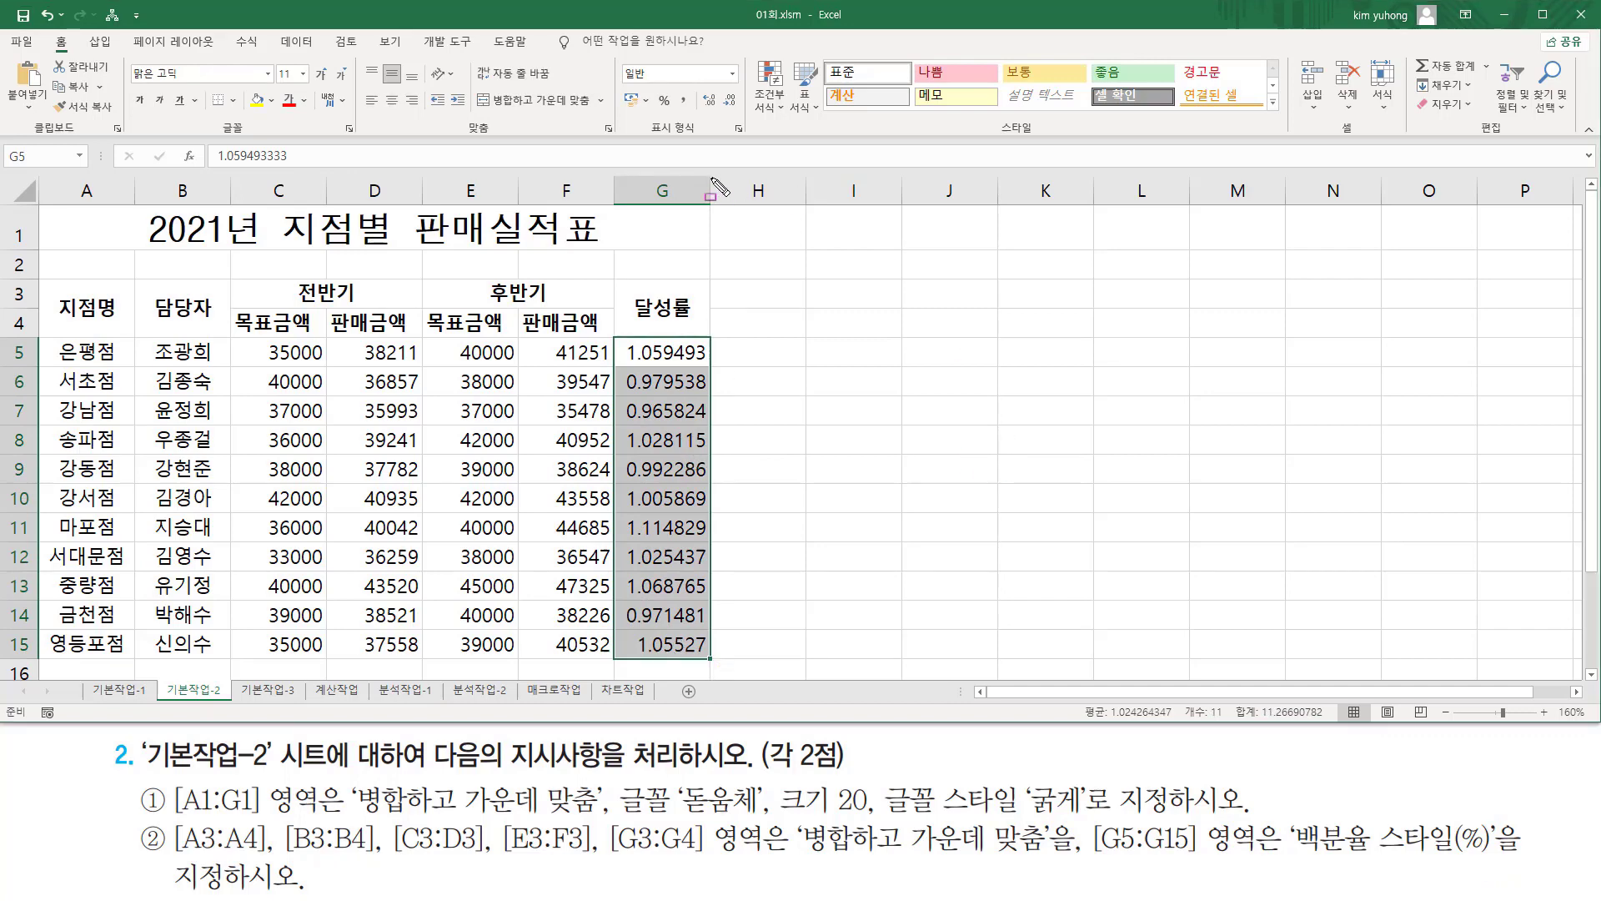
{"action": "left_click_drag", "start_coordinate": [653, 87], "coordinate": [701, 138]}
{"action": "key", "text": "Escape"}
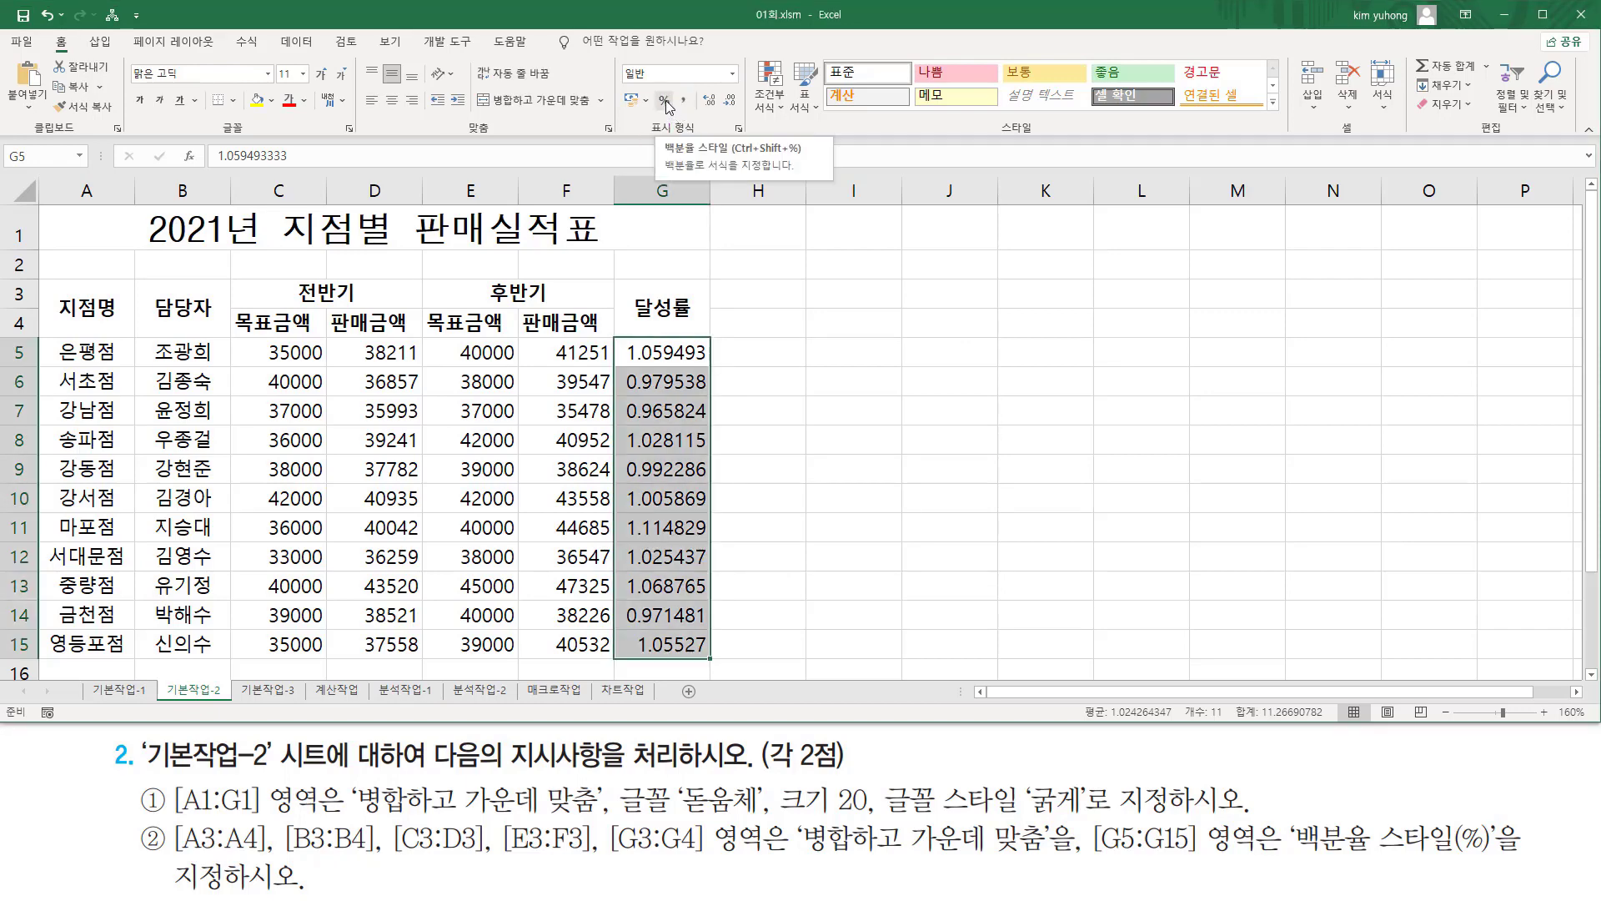
{"action": "left_click", "coordinate": [665, 100]}
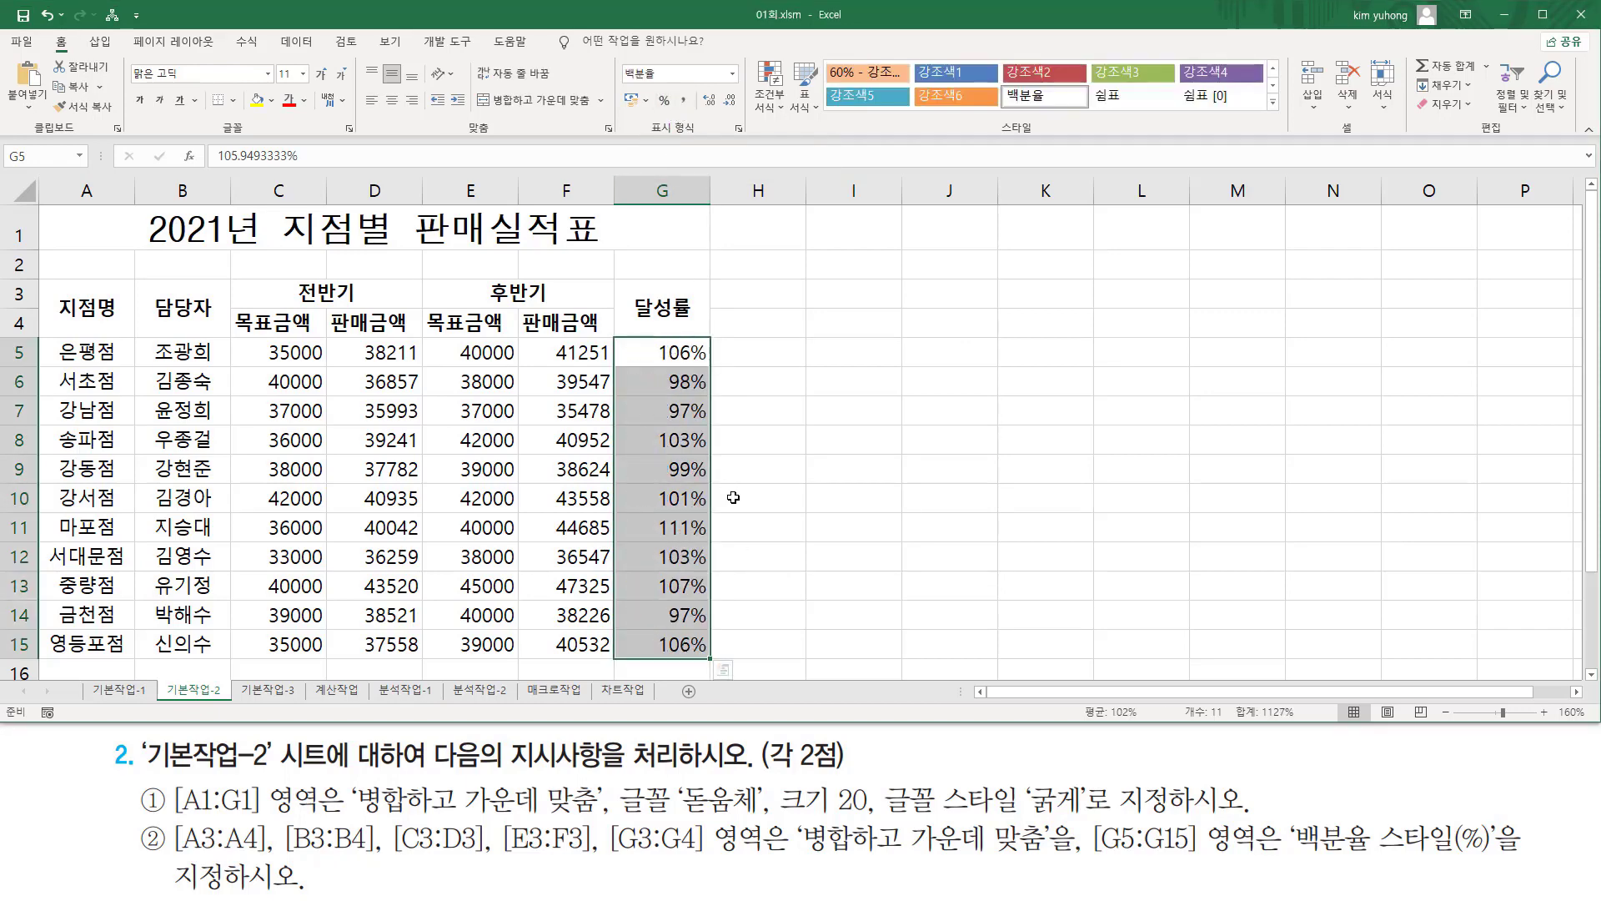
- Read instruction ③ in the task sheet for the custom number format and display example required for C5:F15
{"action": "scroll", "coordinate": [188, 780], "scroll_direction": "down", "scroll_amount": 3}
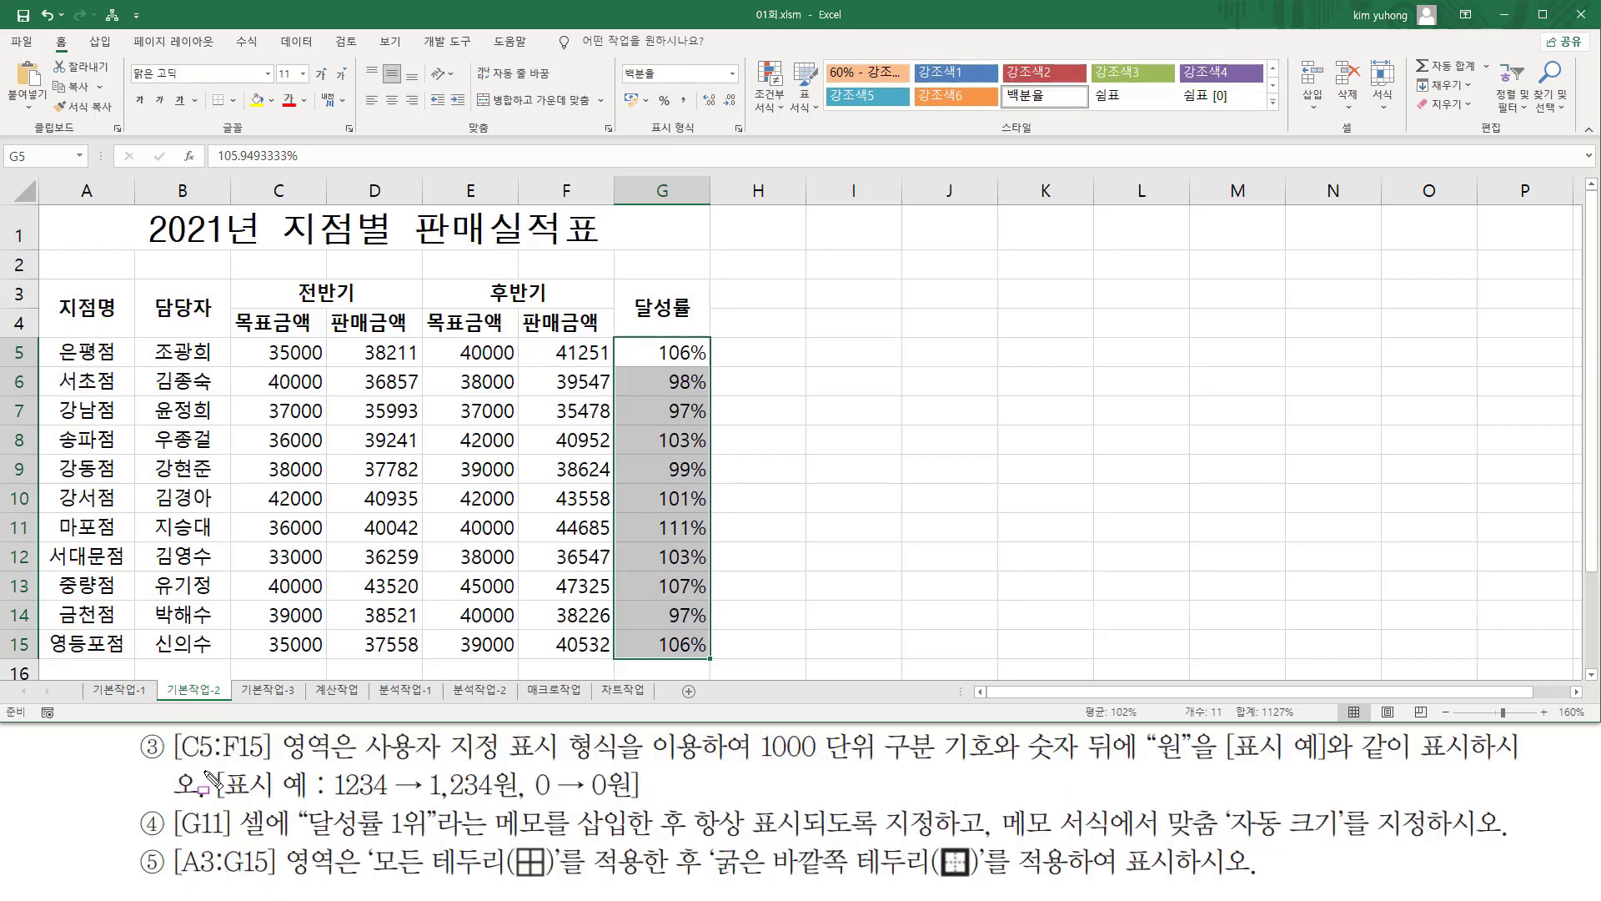
{"action": "mouse_move", "coordinate": [171, 765]}
{"action": "left_mouse_down"}
{"action": "mouse_move", "coordinate": [265, 784]}
{"action": "mouse_move", "coordinate": [292, 754]}
{"action": "mouse_move", "coordinate": [274, 728]}
{"action": "mouse_move", "coordinate": [350, 727]}
{"action": "left_mouse_up"}
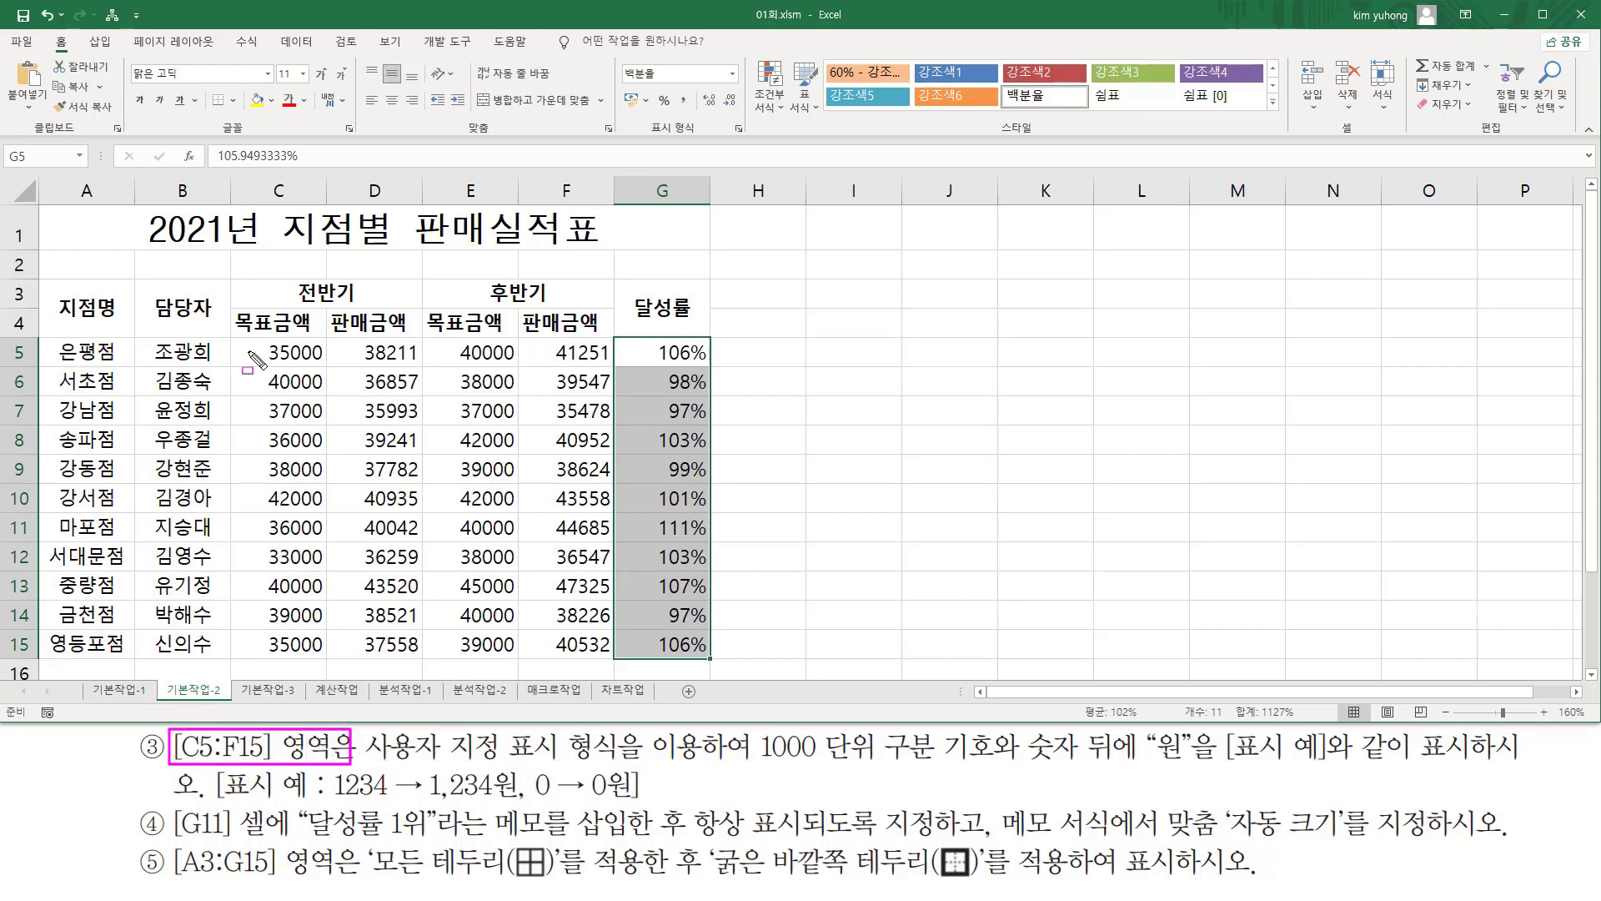
{"action": "left_click_drag", "start_coordinate": [258, 343], "coordinate": [327, 362]}
{"action": "mouse_move", "coordinate": [327, 362]}
{"action": "left_mouse_down"}
{"action": "mouse_move", "coordinate": [367, 501]}
{"action": "mouse_move", "coordinate": [575, 642]}
{"action": "mouse_move", "coordinate": [676, 668]}
{"action": "mouse_move", "coordinate": [583, 662]}
{"action": "mouse_move", "coordinate": [612, 658]}
{"action": "left_mouse_up"}
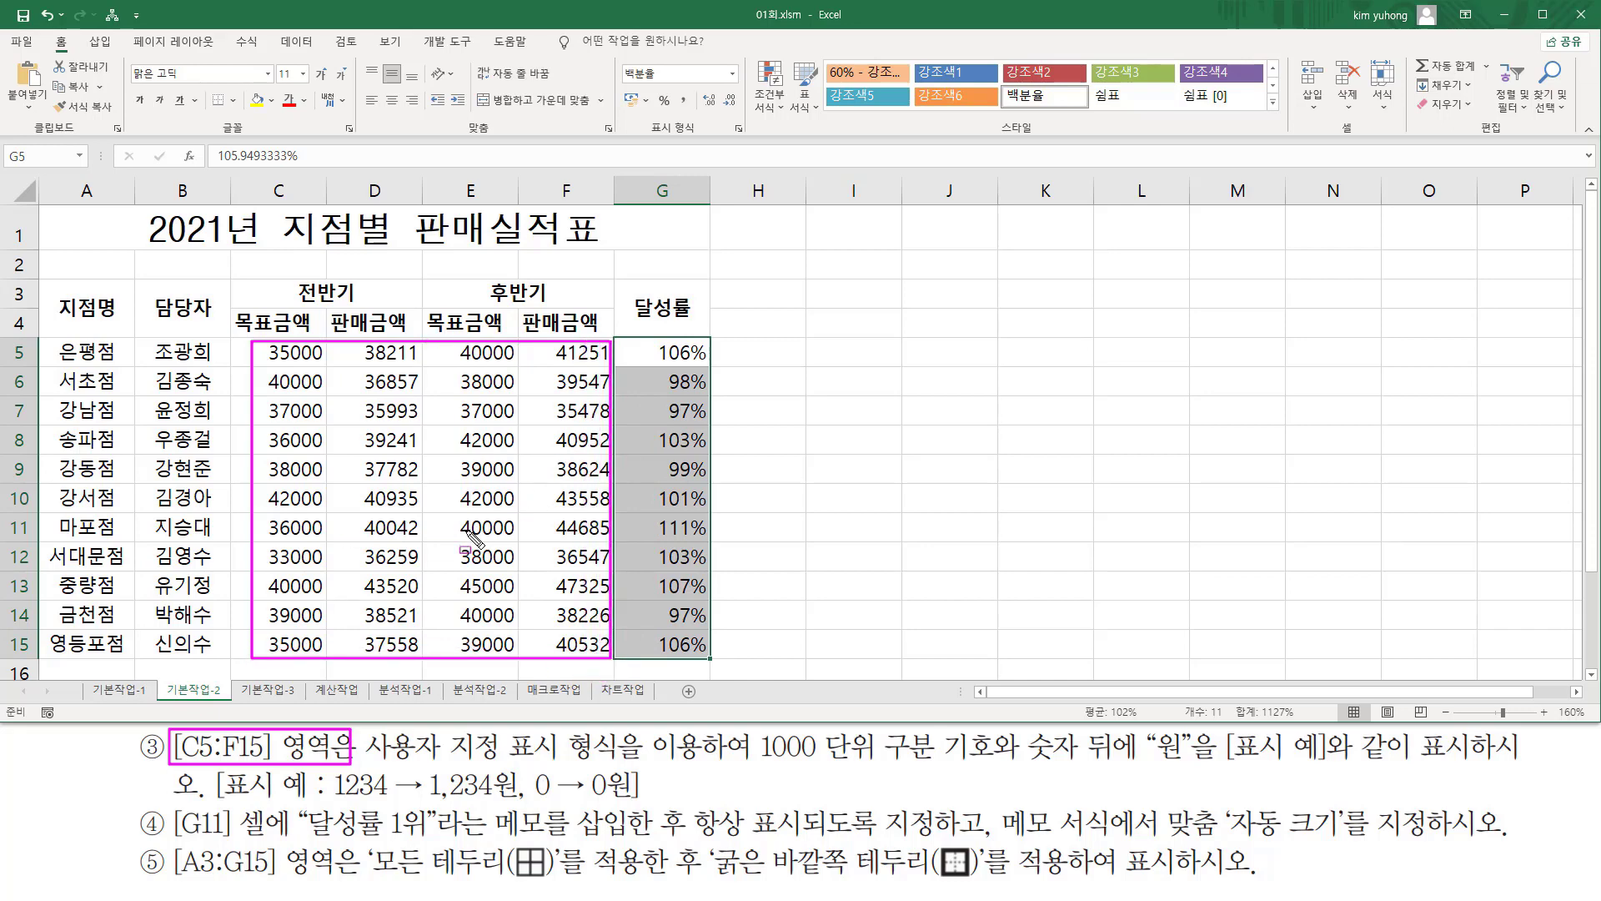
{"action": "left_click_drag", "start_coordinate": [358, 761], "coordinate": [619, 761]}
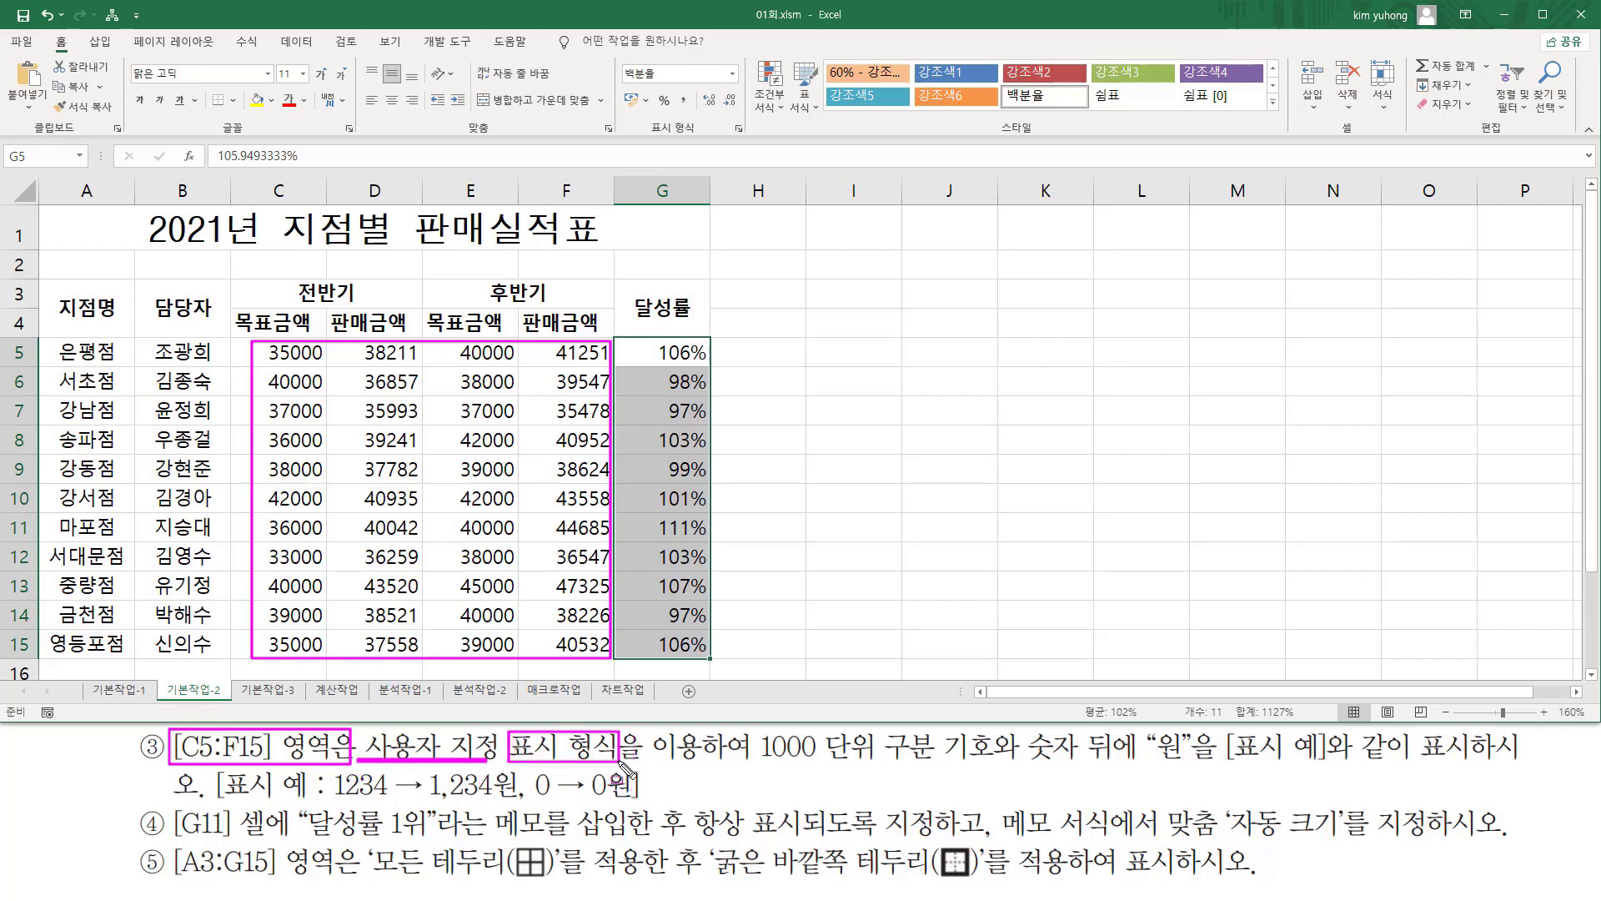
{"action": "left_click_drag", "start_coordinate": [759, 762], "coordinate": [1193, 768]}
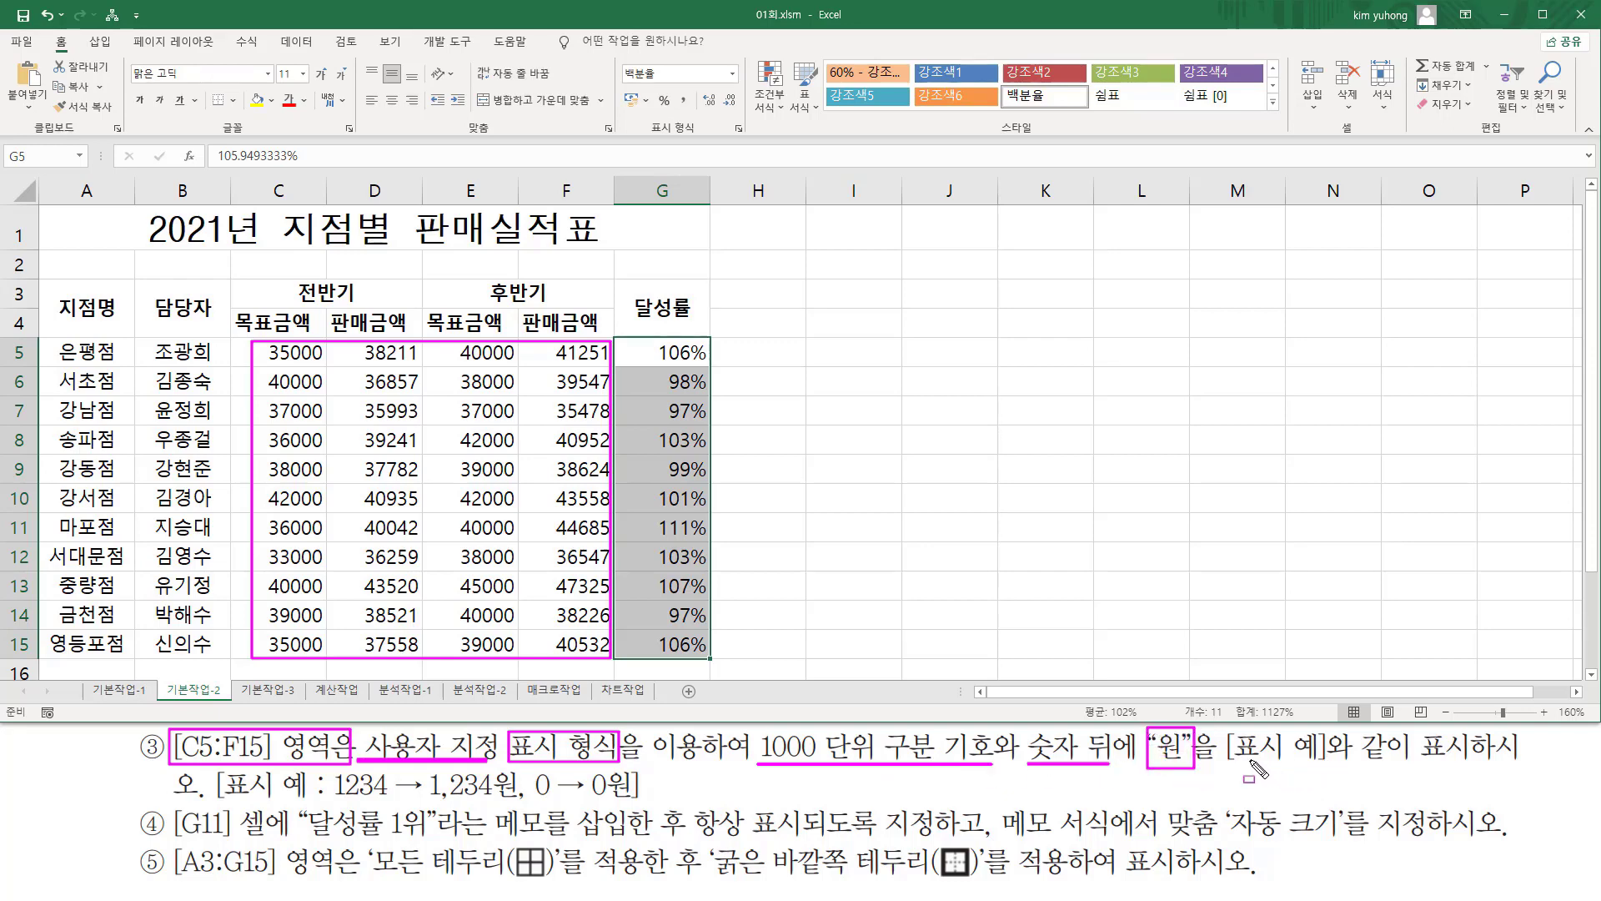
{"action": "left_click_drag", "start_coordinate": [1226, 763], "coordinate": [1496, 762]}
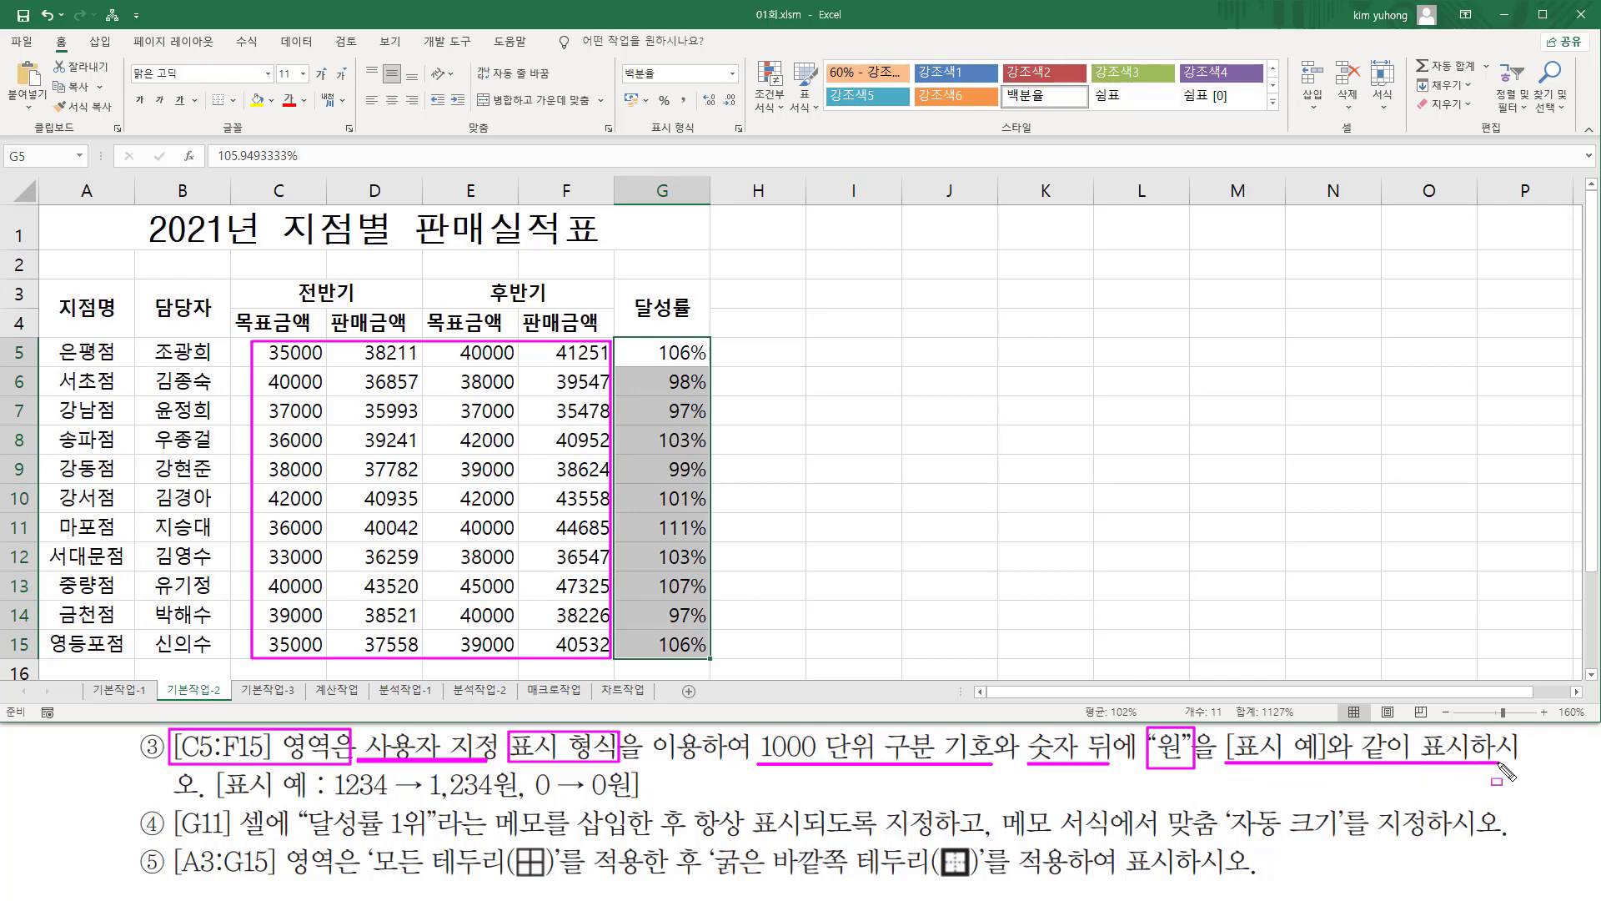
{"action": "mouse_move", "coordinate": [335, 799]}
{"action": "left_mouse_down"}
{"action": "mouse_move", "coordinate": [518, 801]}
{"action": "mouse_move", "coordinate": [452, 805]}
{"action": "mouse_move", "coordinate": [440, 788]}
{"action": "mouse_move", "coordinate": [517, 804]}
{"action": "left_mouse_up"}
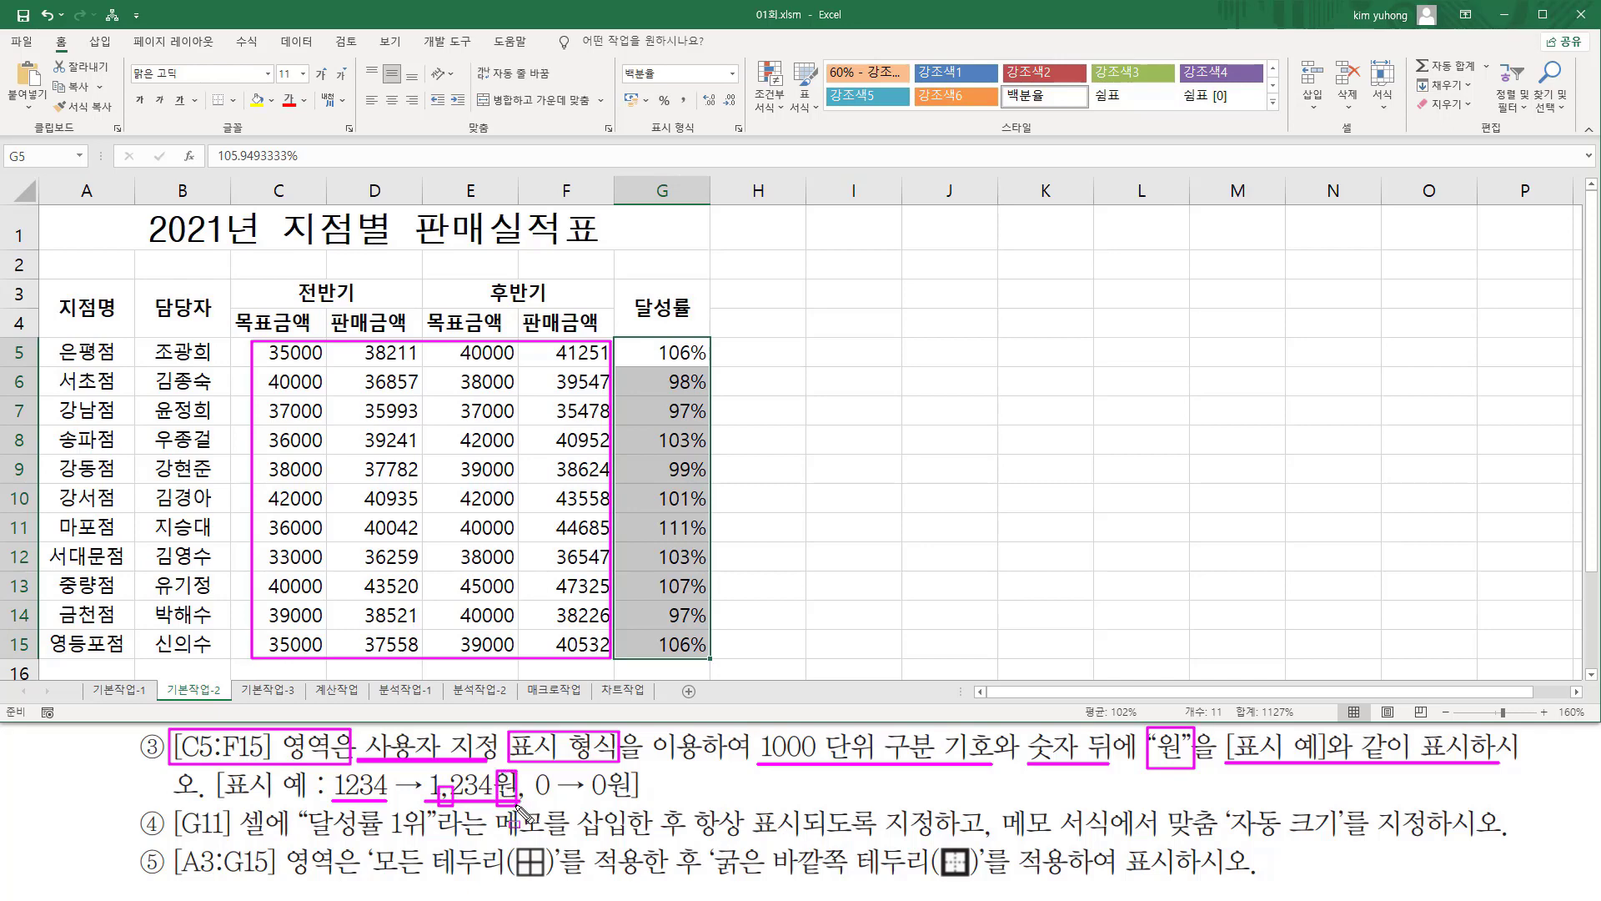
{"action": "left_click_drag", "start_coordinate": [533, 799], "coordinate": [622, 799]}
- Open the cell formatting settings for the amounts in C5:F15 and choose the custom (사용자 지정) number format category
{"action": "left_click_drag", "start_coordinate": [274, 358], "coordinate": [559, 643]}
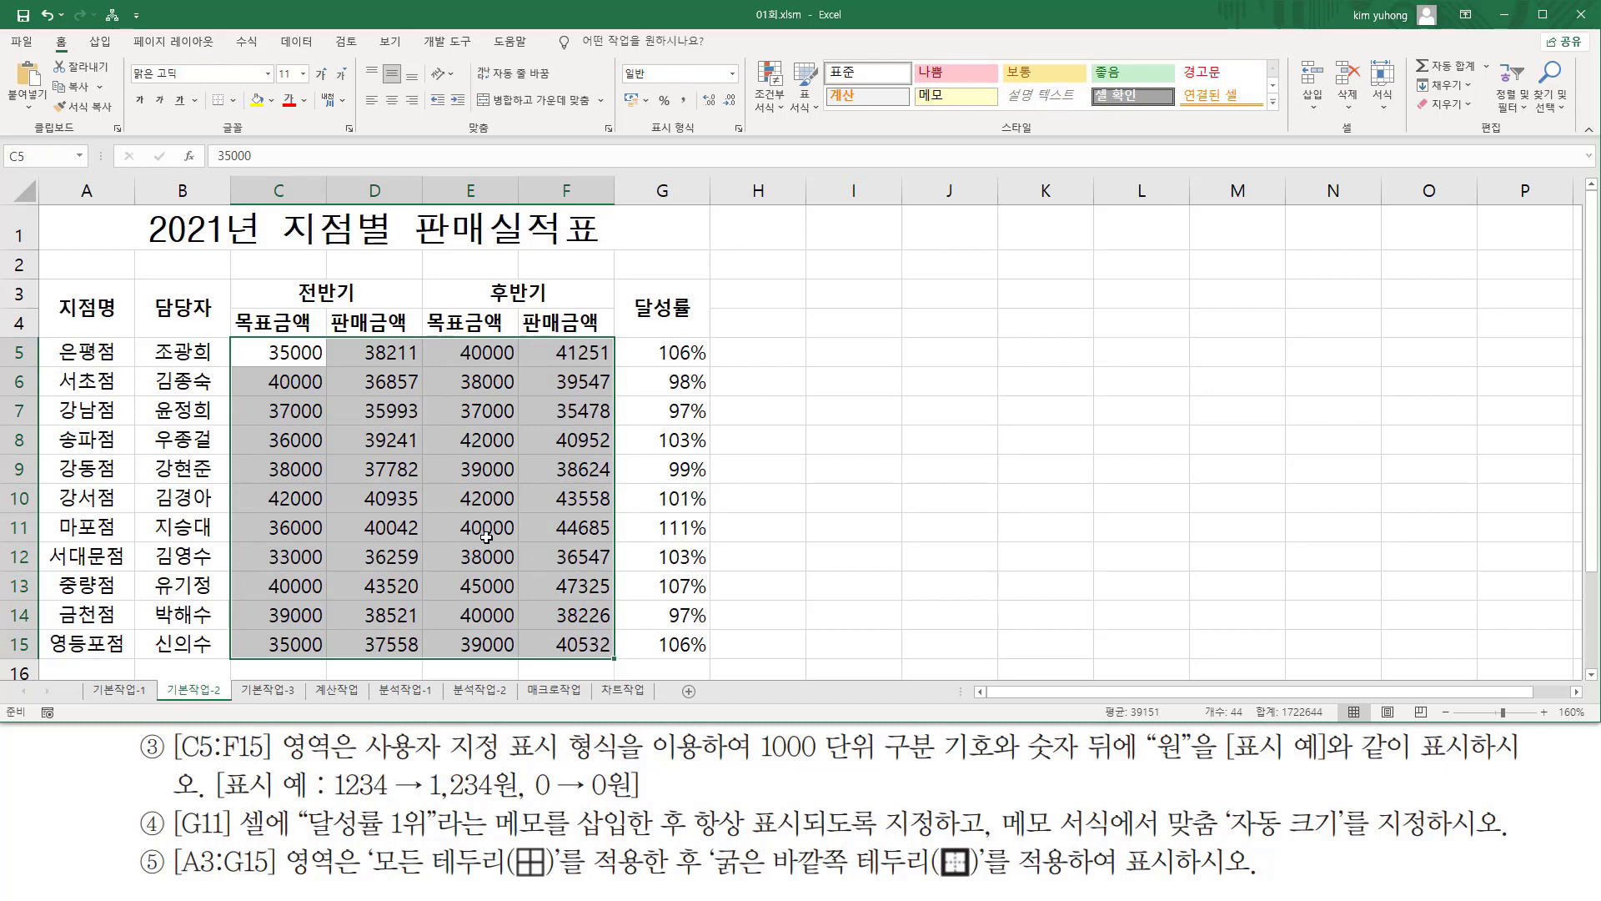
{"action": "key", "text": "ctrl+1"}
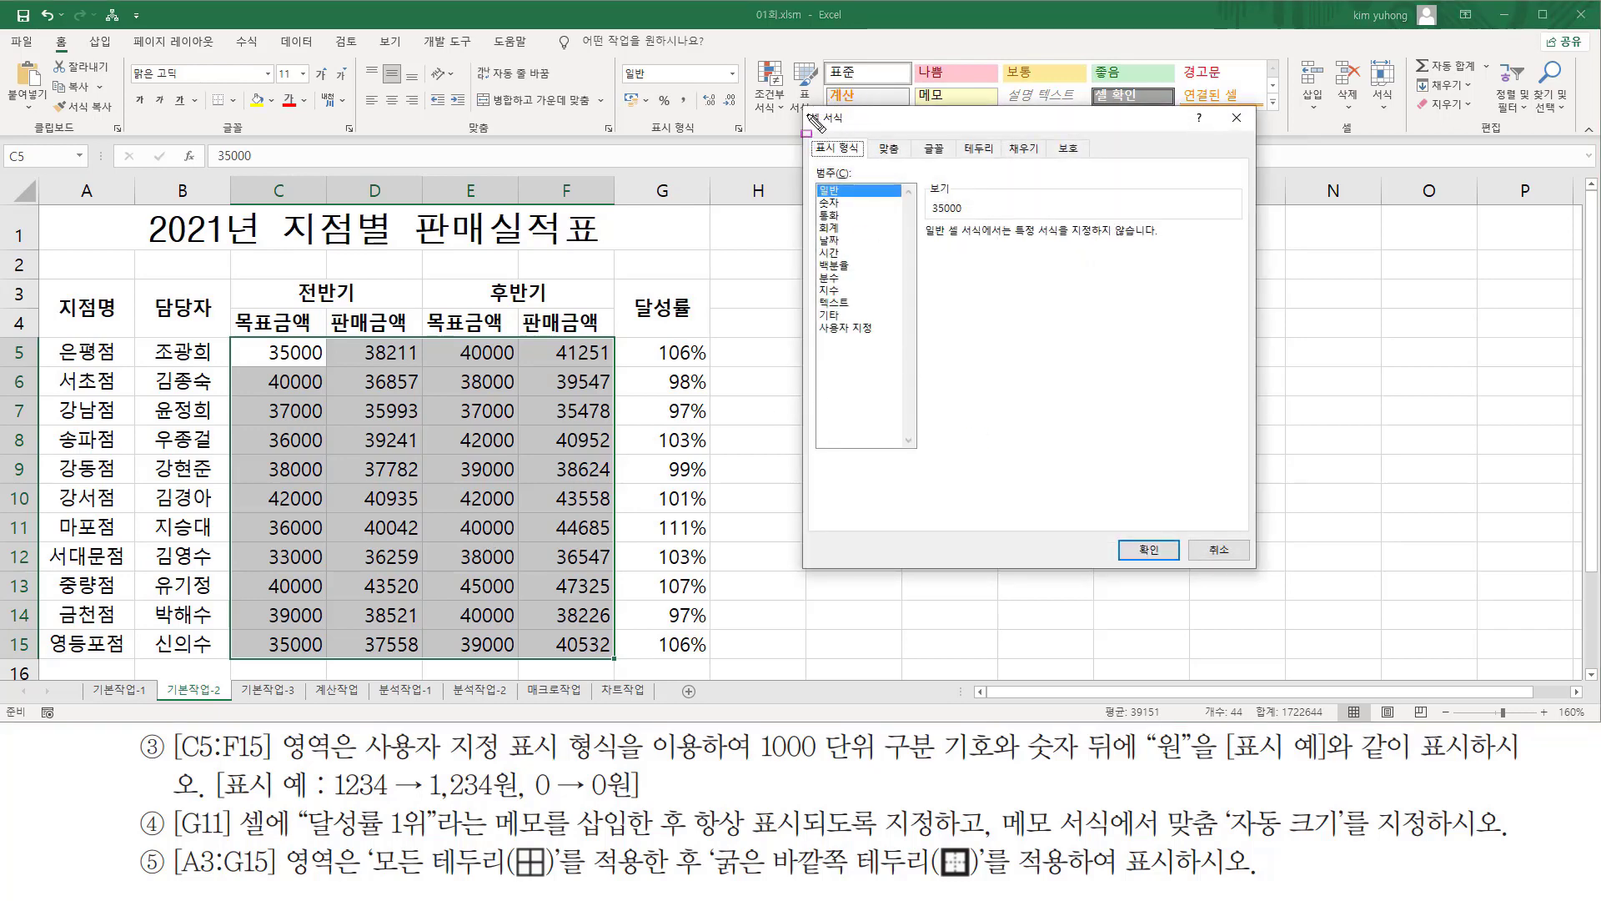
{"action": "mouse_move", "coordinate": [806, 107]}
{"action": "left_mouse_down"}
{"action": "mouse_move", "coordinate": [851, 284]}
{"action": "mouse_move", "coordinate": [1261, 573]}
{"action": "left_mouse_up"}
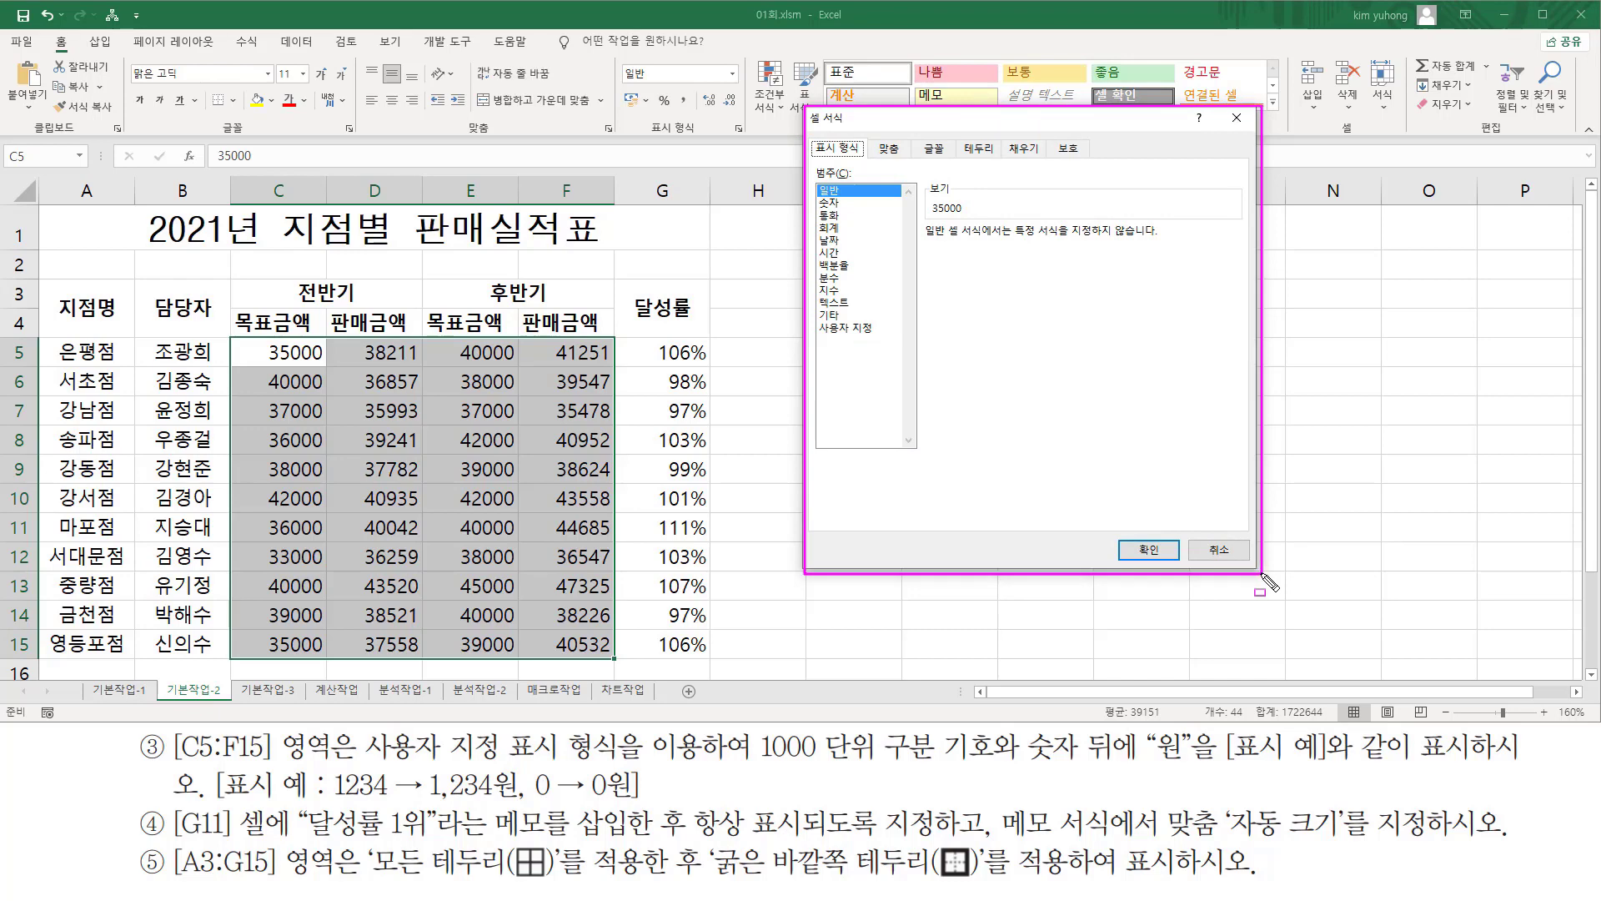
{"action": "left_click_drag", "start_coordinate": [509, 761], "coordinate": [617, 762]}
{"action": "left_click_drag", "start_coordinate": [809, 129], "coordinate": [867, 161]}
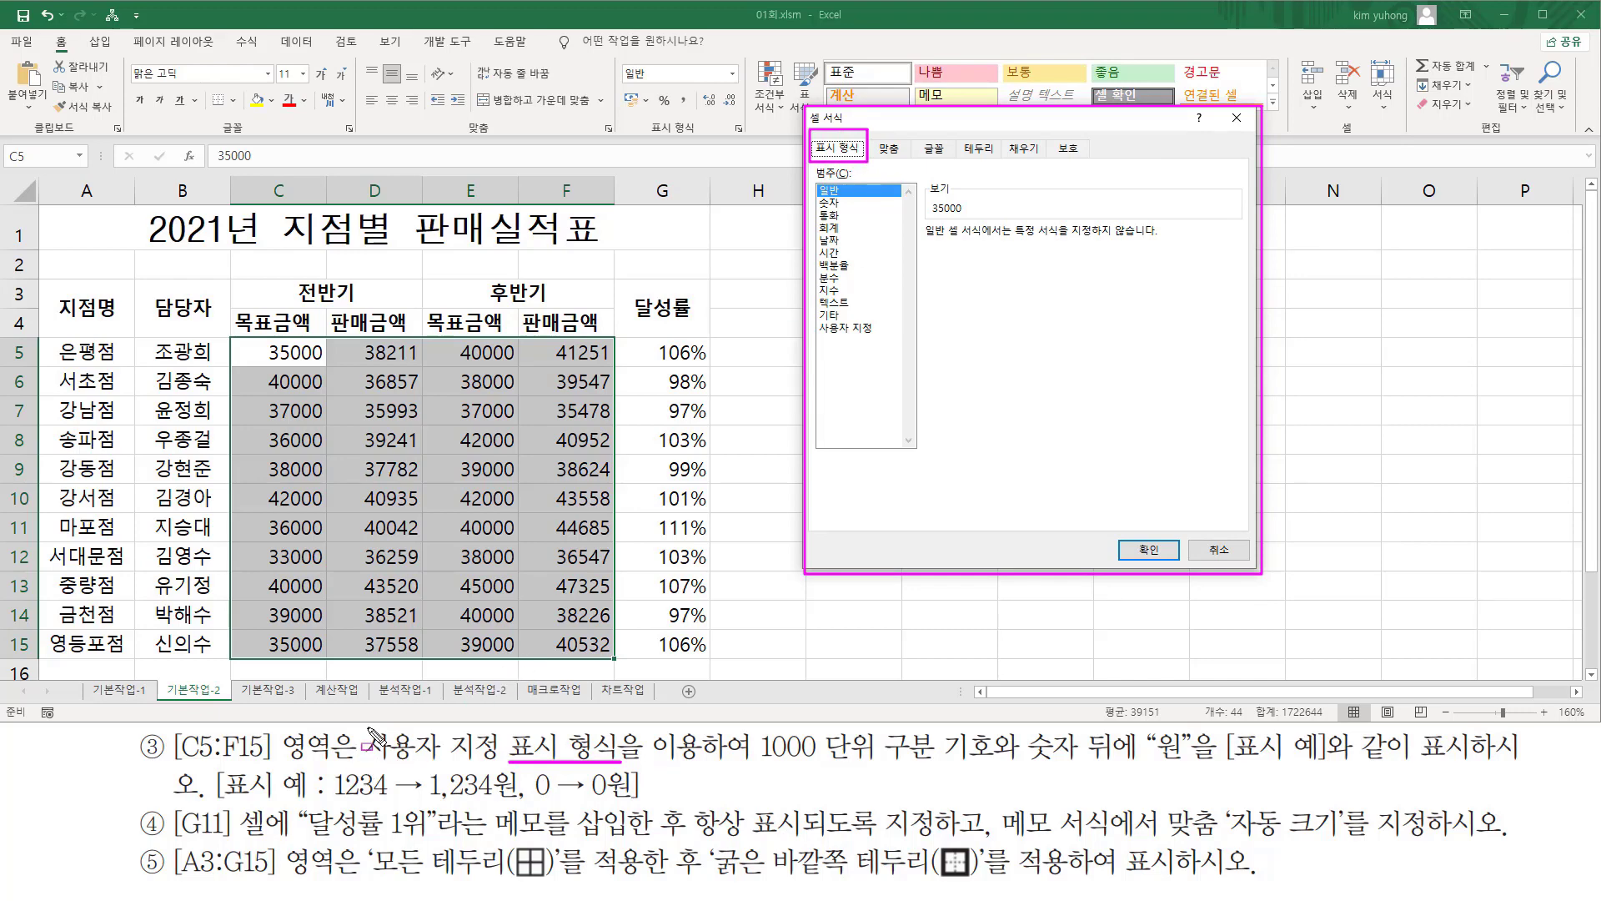
{"action": "mouse_move", "coordinate": [361, 728]}
{"action": "left_mouse_down"}
{"action": "mouse_move", "coordinate": [483, 777]}
{"action": "mouse_move", "coordinate": [503, 767]}
{"action": "left_mouse_up"}
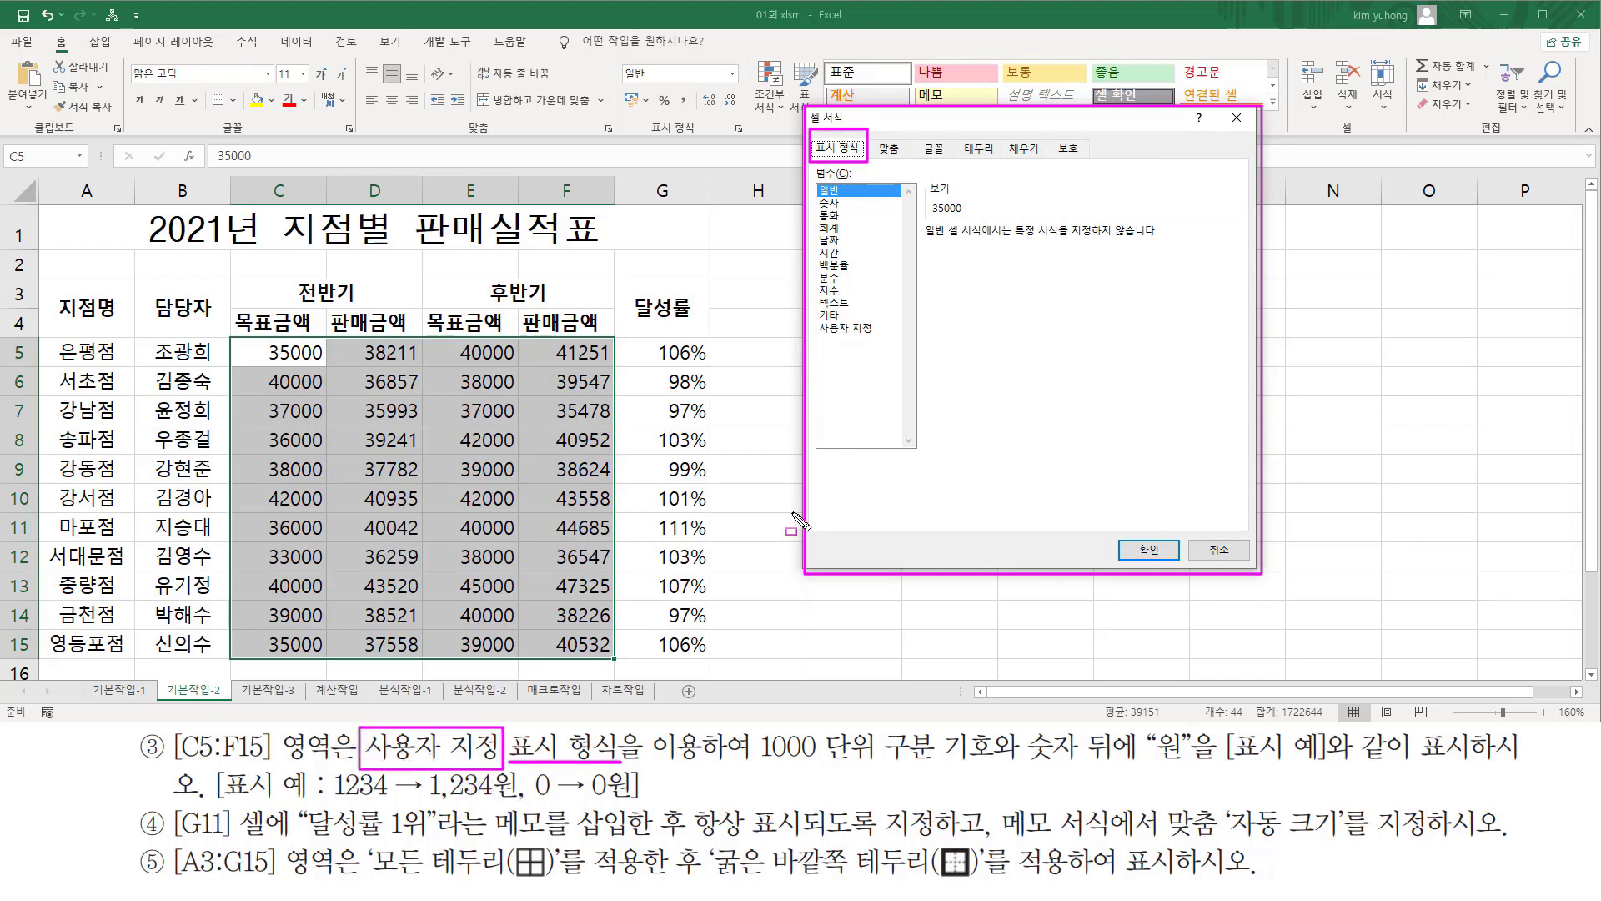
{"action": "mouse_move", "coordinate": [814, 310]}
{"action": "left_mouse_down"}
{"action": "mouse_move", "coordinate": [884, 354]}
{"action": "mouse_move", "coordinate": [865, 345]}
{"action": "left_mouse_up"}
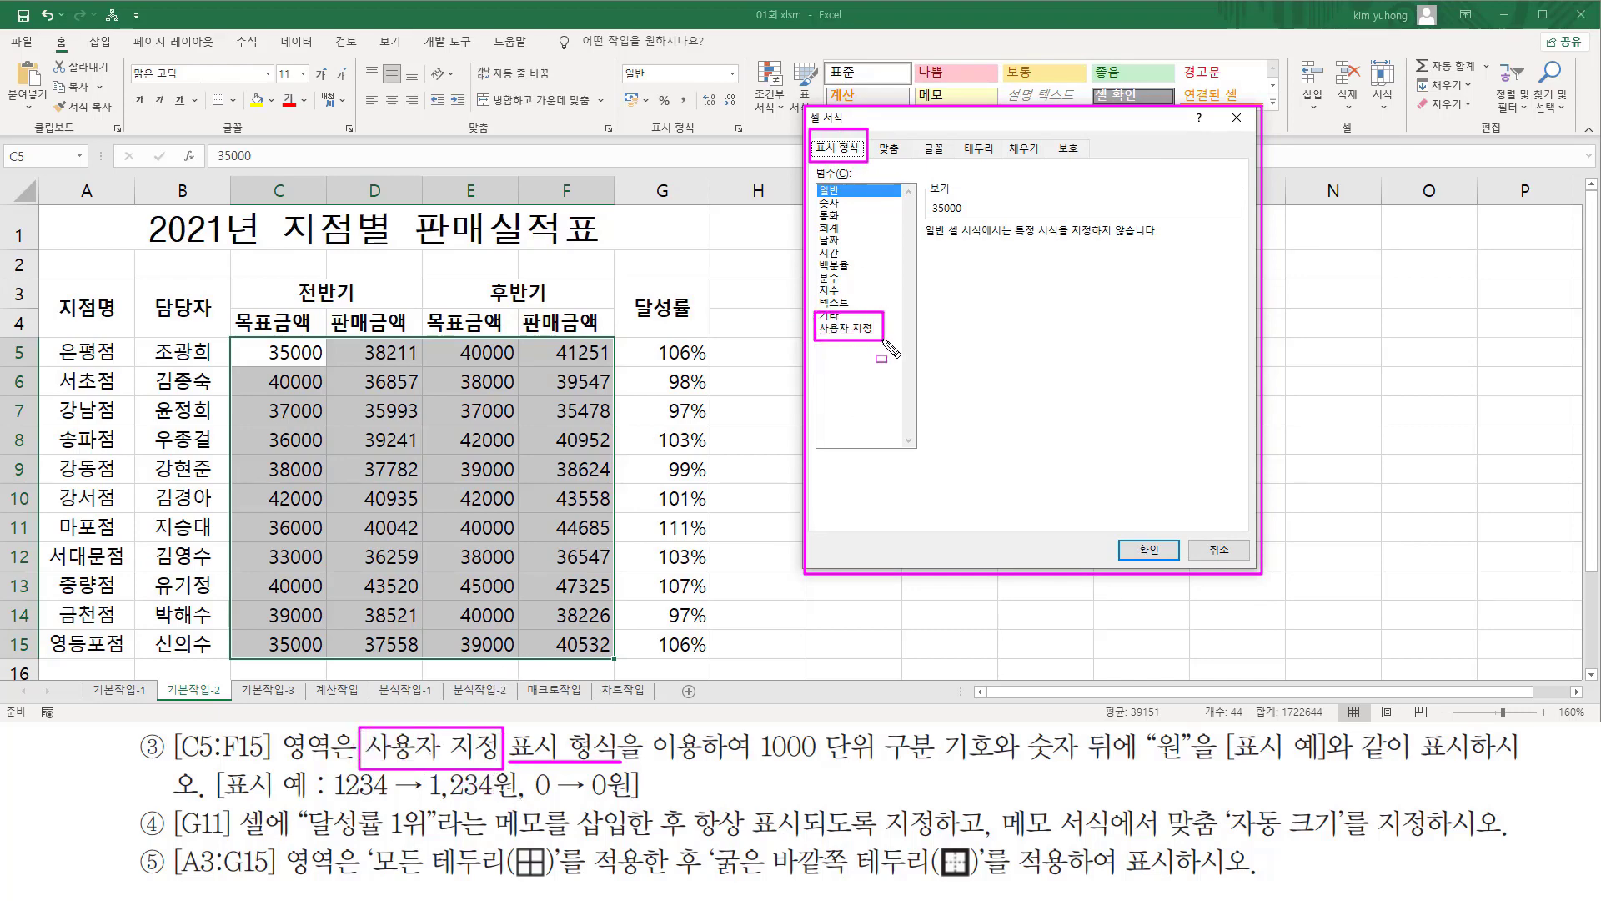
{"action": "left_click", "coordinate": [859, 328]}
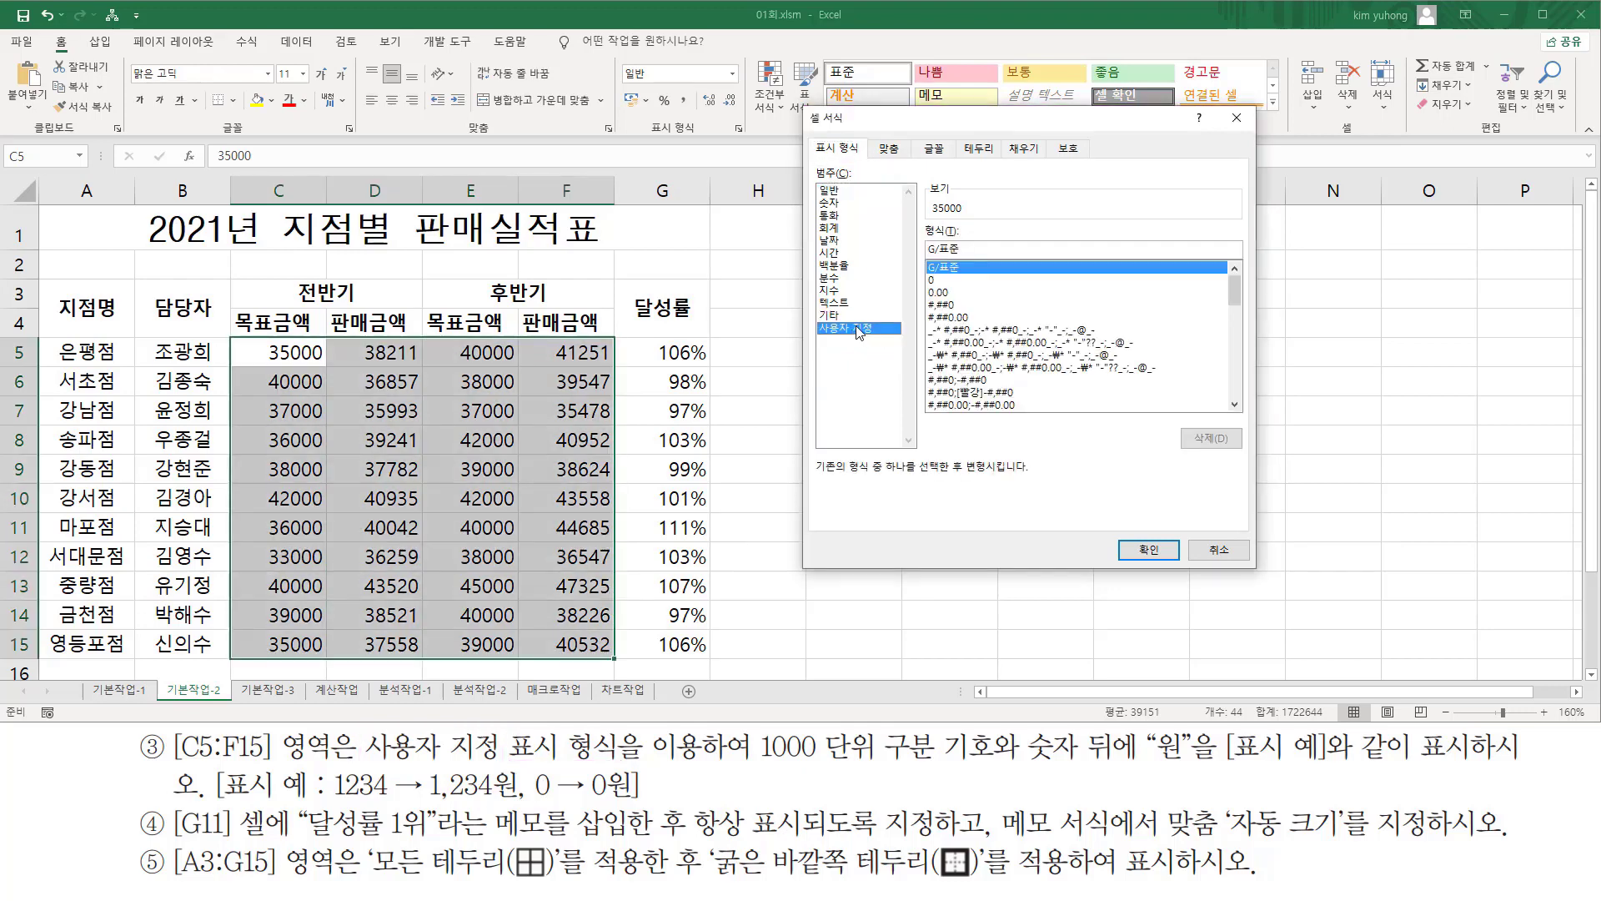
- Replace the default custom format code with #,##0 to add a thousands separator
{"action": "left_click_drag", "start_coordinate": [915, 215], "coordinate": [976, 258]}
{"action": "key", "text": "Escape"}
{"action": "key", "text": "BackSpace"}
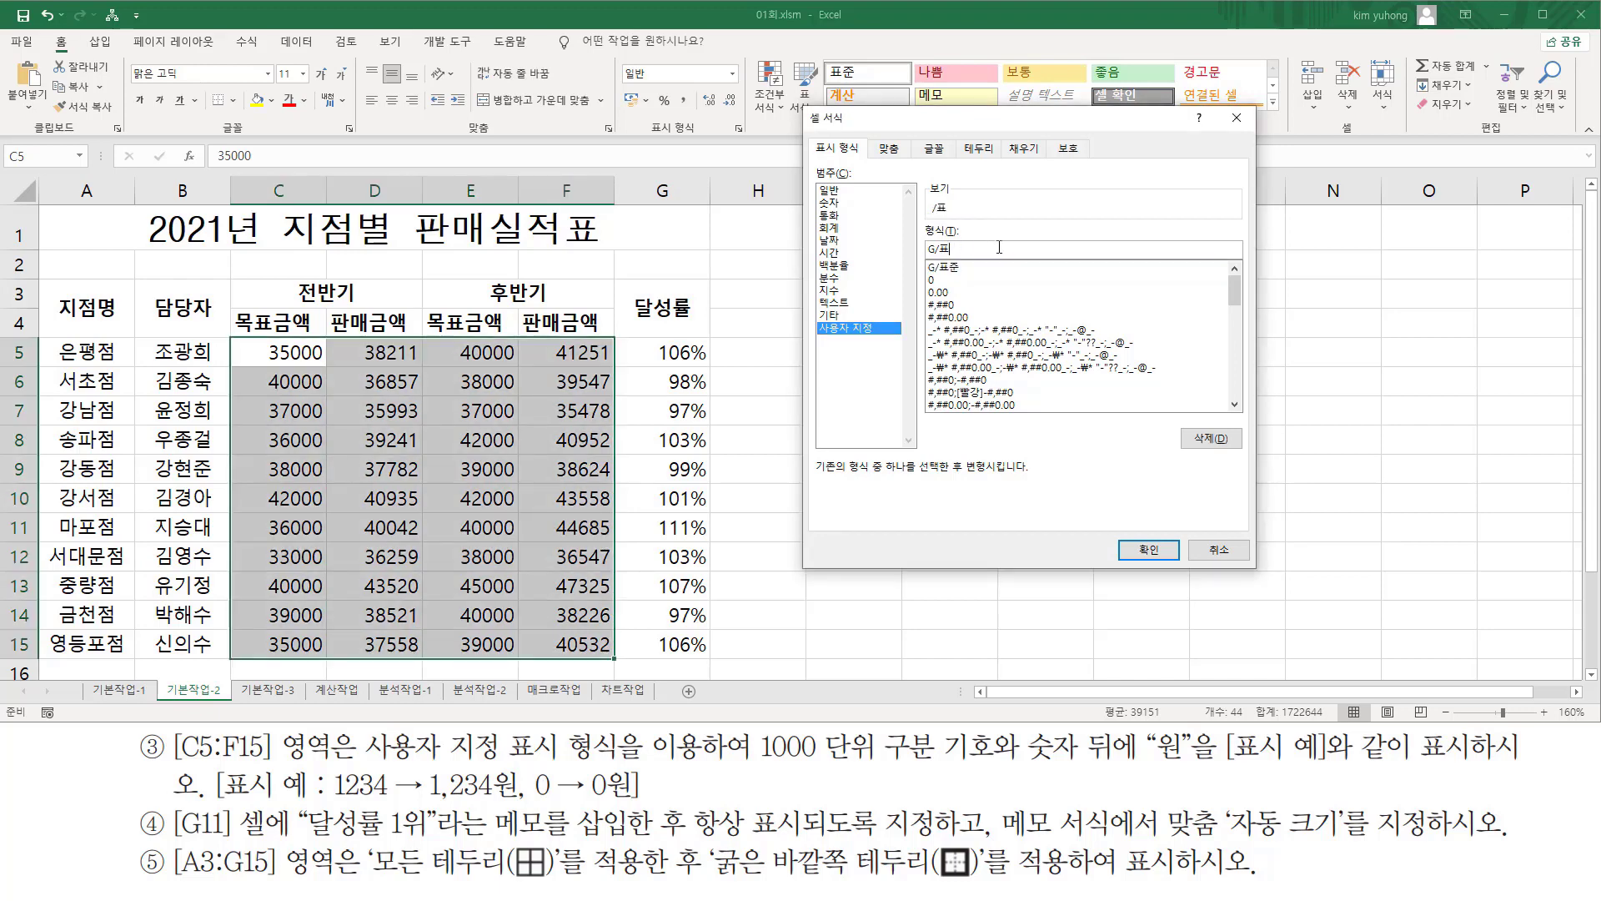
{"action": "key", "text": "BackSpace"}
{"action": "type", "text": "#,##0"}
{"action": "key", "text": "ctrl+shift+d"}
{"action": "left_click_drag", "start_coordinate": [923, 257], "coordinate": [961, 256]}
{"action": "left_click_drag", "start_coordinate": [534, 795], "coordinate": [632, 795]}
{"action": "key", "text": "Escape"}
{"action": "key", "text": "ctrl+2"}
{"action": "left_click_drag", "start_coordinate": [926, 256], "coordinate": [956, 257]}
{"action": "left_click_drag", "start_coordinate": [753, 763], "coordinate": [999, 763]}
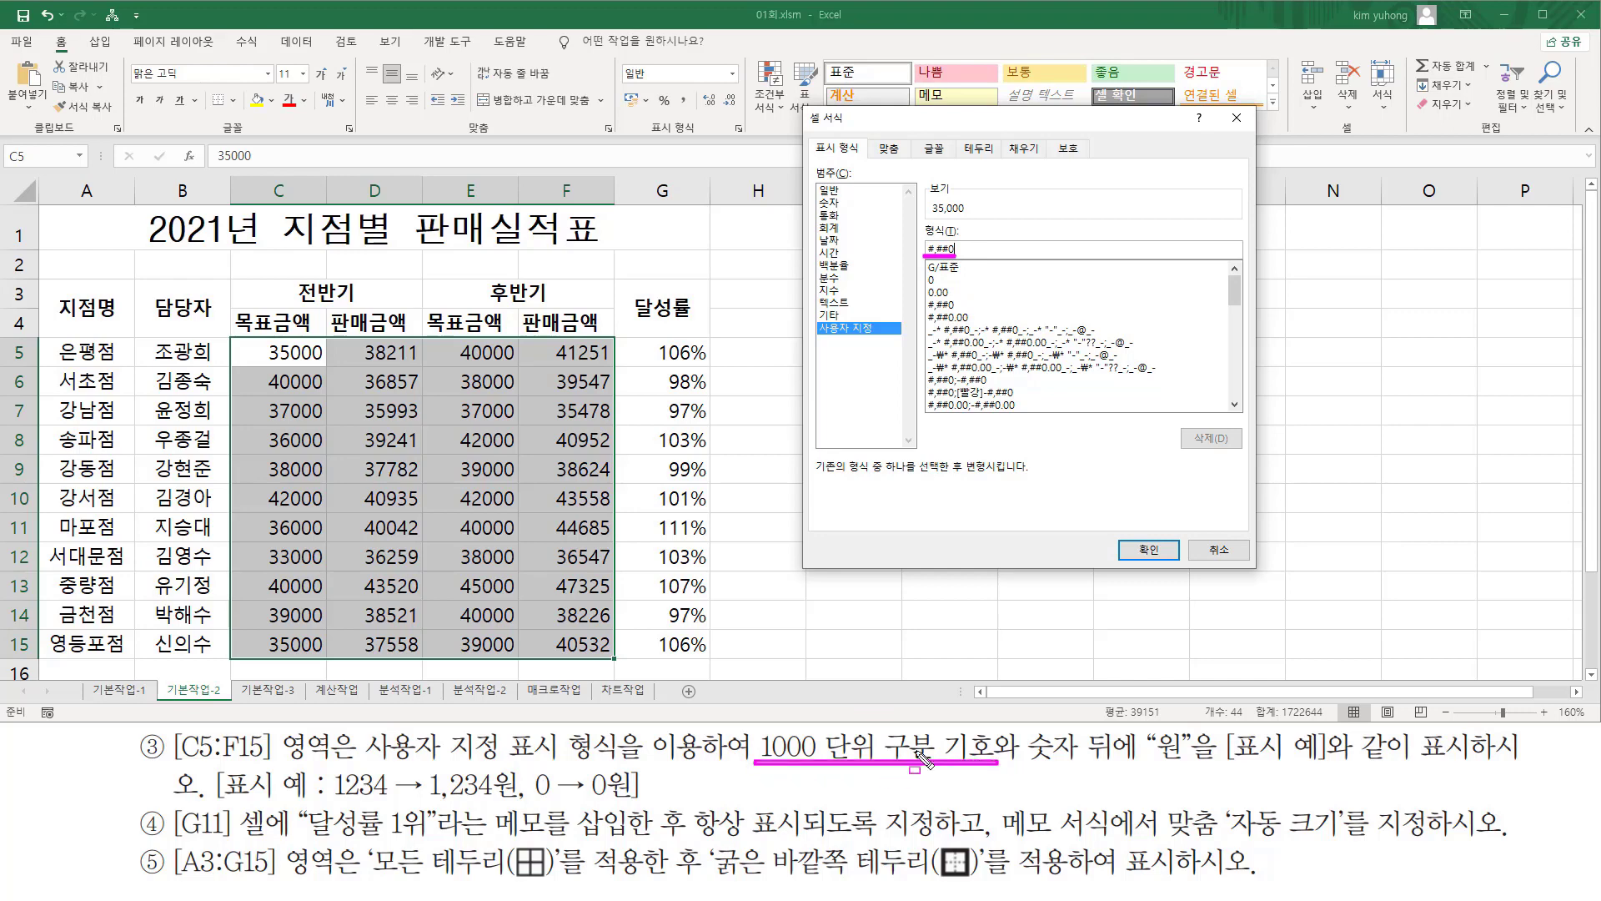
- Extend the custom format code to #,##0"원" and apply it to C5:F15
{"action": "mouse_move", "coordinate": [956, 262]}
{"action": "left_mouse_down"}
{"action": "mouse_move", "coordinate": [918, 244]}
{"action": "mouse_move", "coordinate": [965, 262]}
{"action": "left_mouse_up"}
{"action": "left_click_drag", "start_coordinate": [1148, 762], "coordinate": [1193, 762]}
{"action": "key", "text": "Escape"}
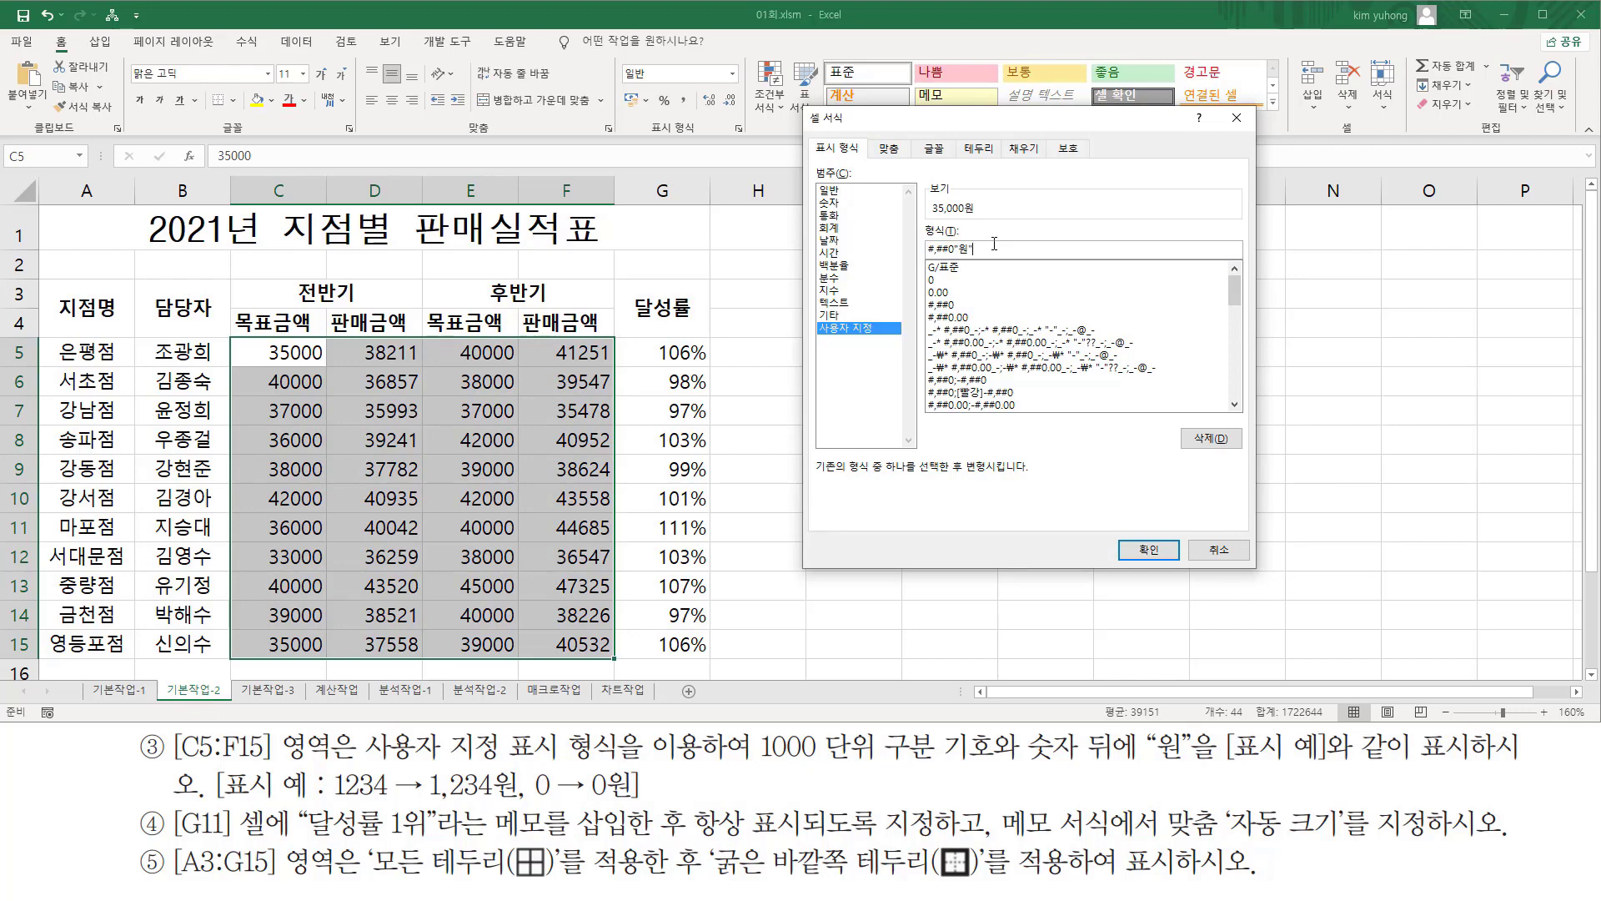
{"action": "left_click", "coordinate": [1144, 551]}
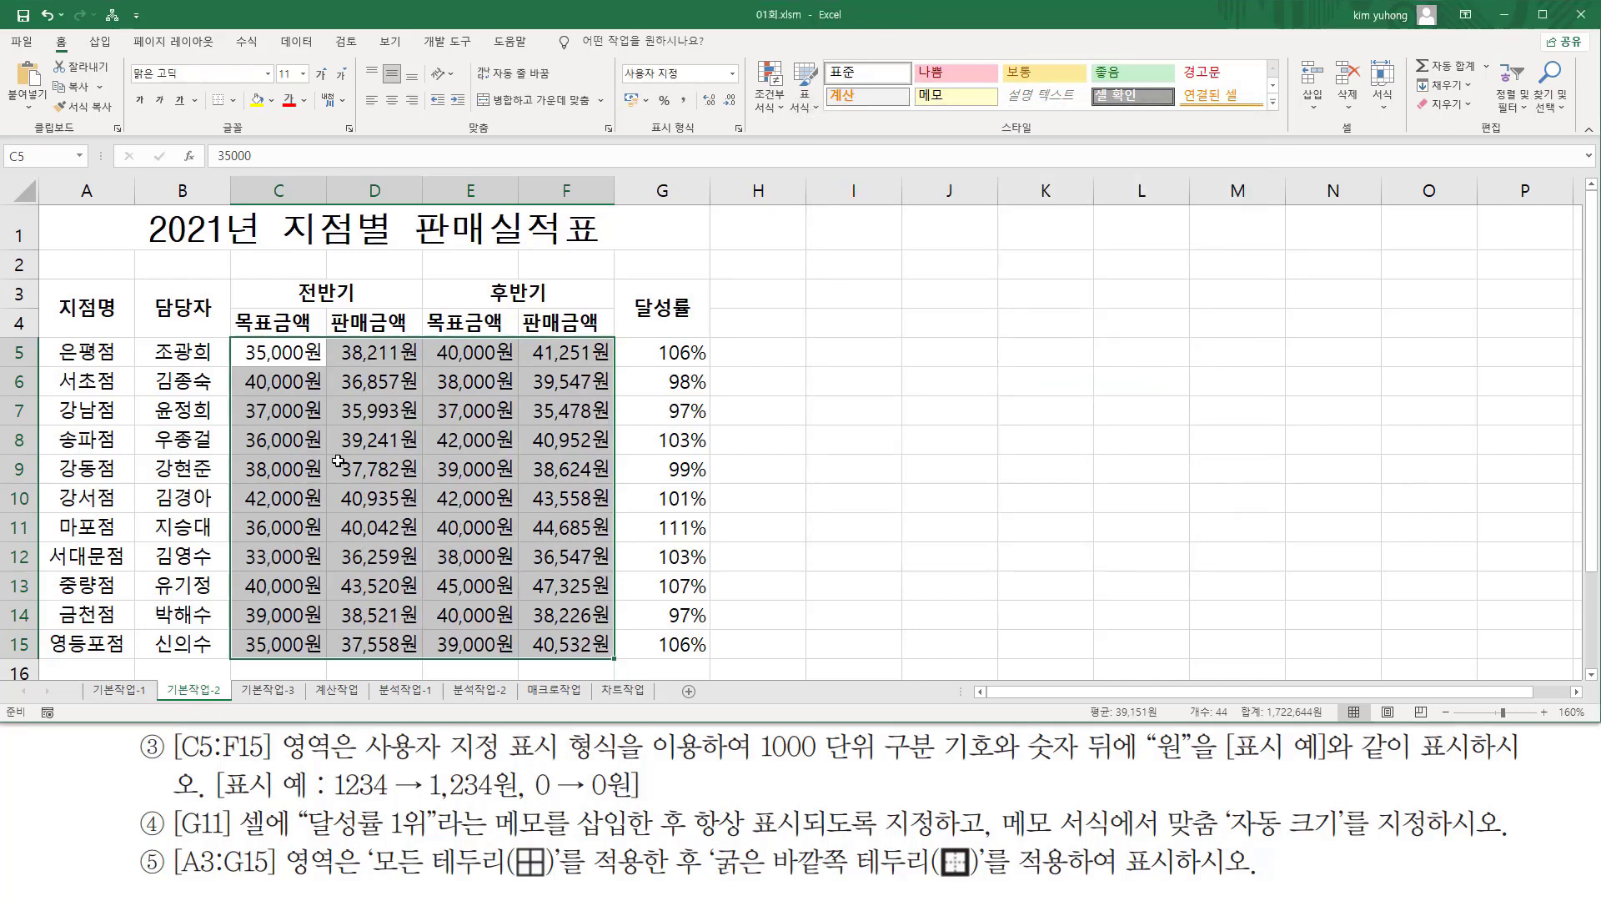
{"action": "mouse_move", "coordinate": [233, 336]}
{"action": "left_mouse_down"}
{"action": "mouse_move", "coordinate": [542, 576]}
{"action": "mouse_move", "coordinate": [594, 683]}
{"action": "mouse_move", "coordinate": [618, 663]}
{"action": "left_mouse_up"}
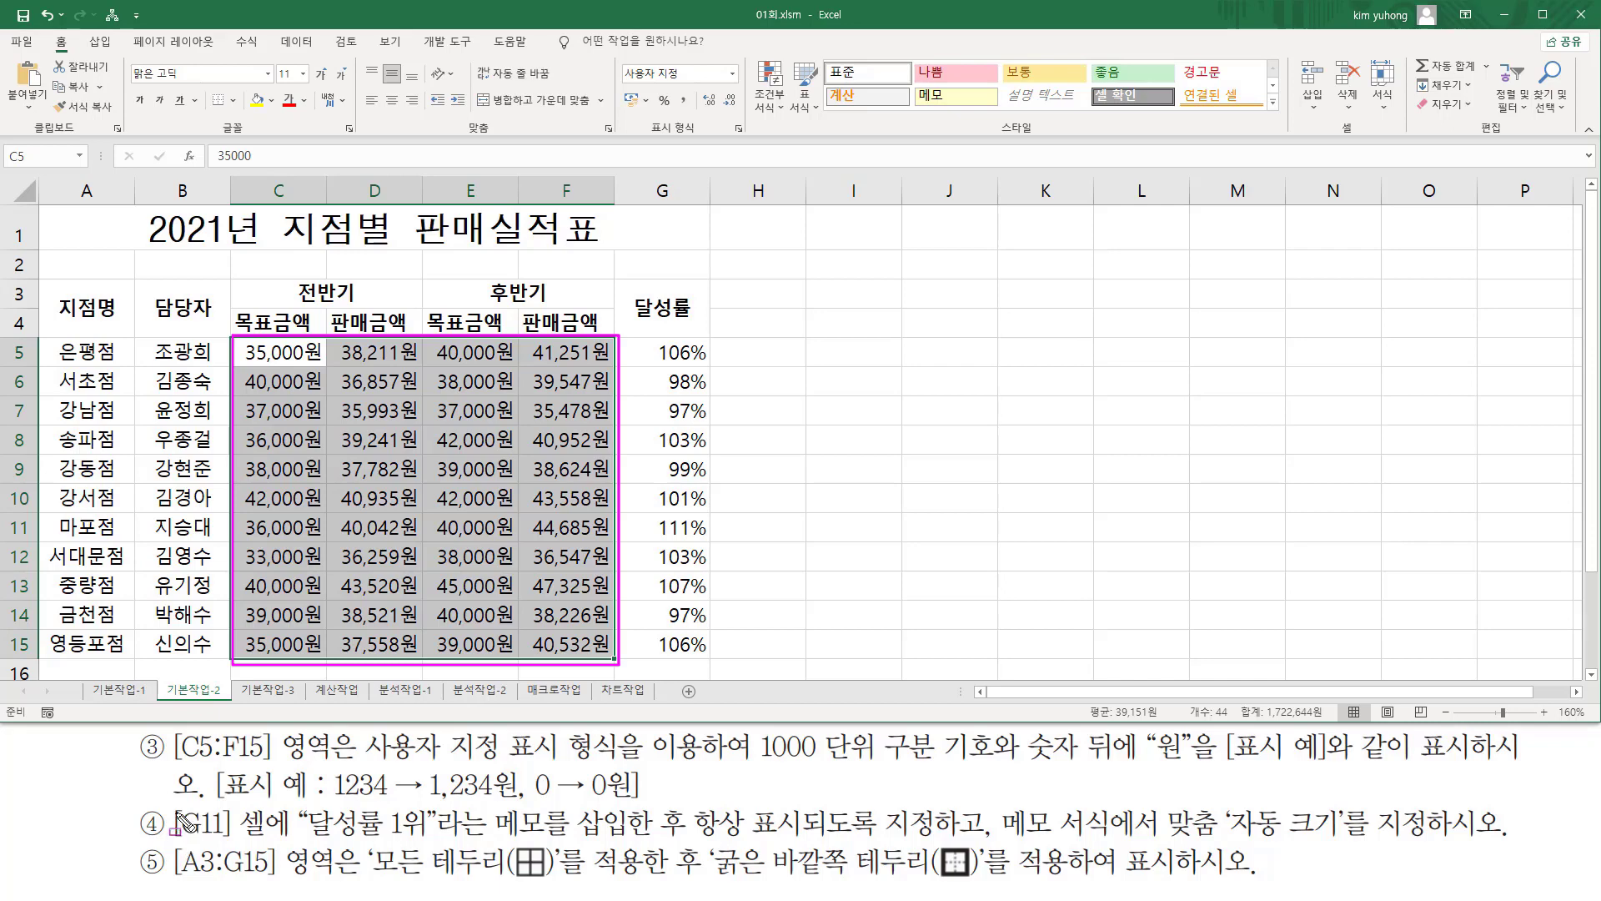
- Read instruction ④ in the task sheet for the memo text, display and automatic size requirements for cell G11
{"action": "mouse_move", "coordinate": [170, 800]}
{"action": "left_mouse_down"}
{"action": "mouse_move", "coordinate": [234, 844]}
{"action": "mouse_move", "coordinate": [295, 847]}
{"action": "left_mouse_up"}
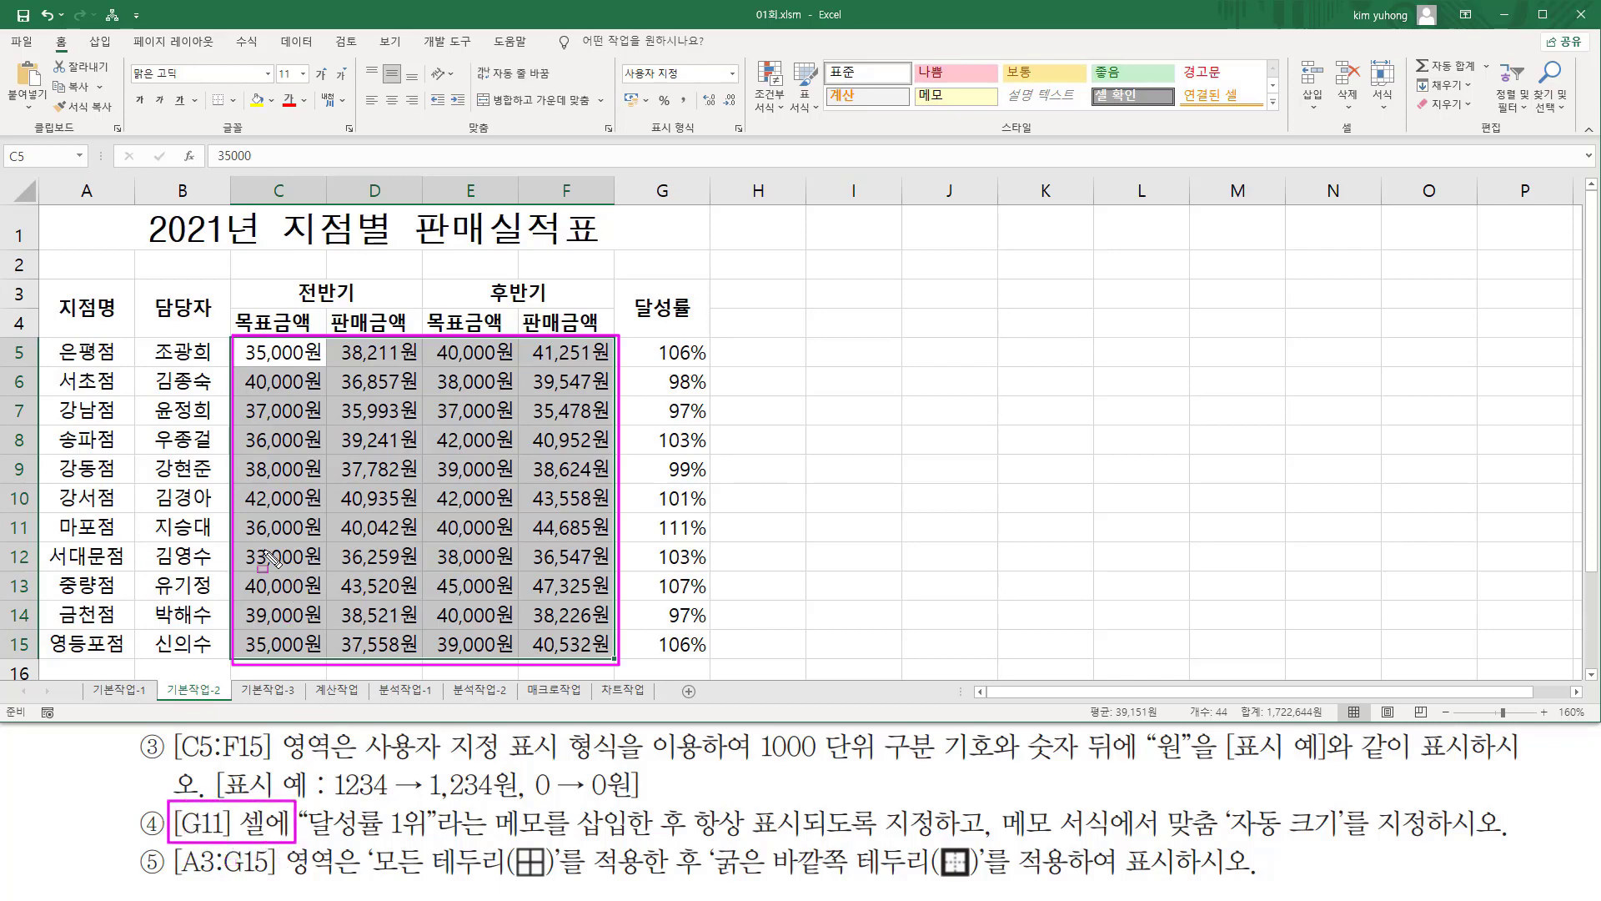
{"action": "left_click_drag", "start_coordinate": [649, 535], "coordinate": [715, 543]}
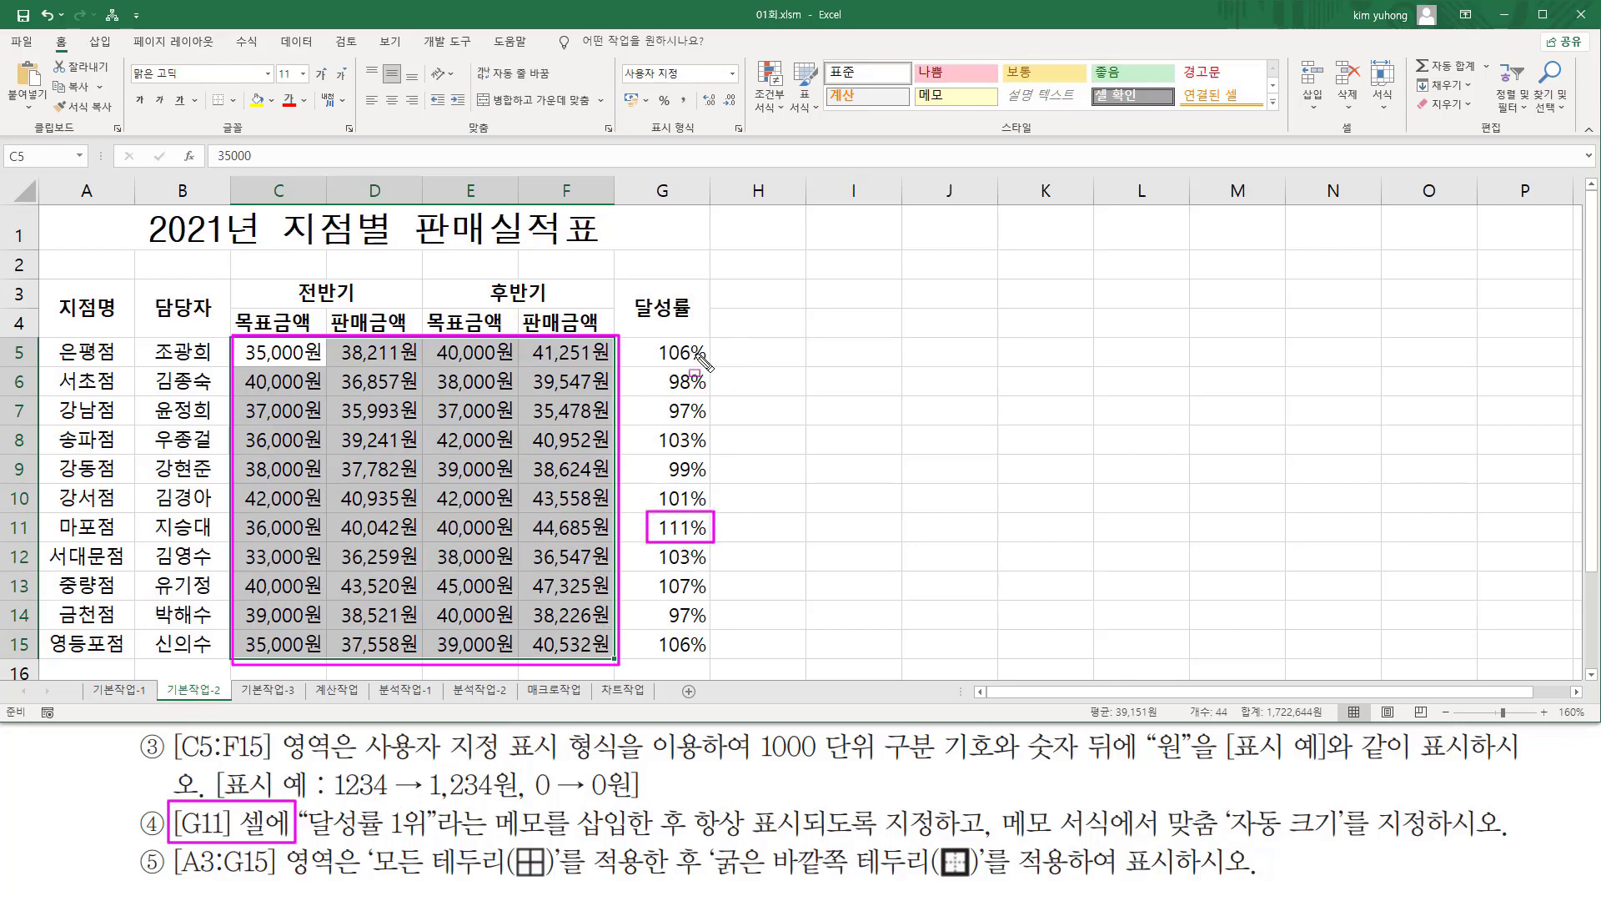
{"action": "left_click_drag", "start_coordinate": [640, 335], "coordinate": [726, 659]}
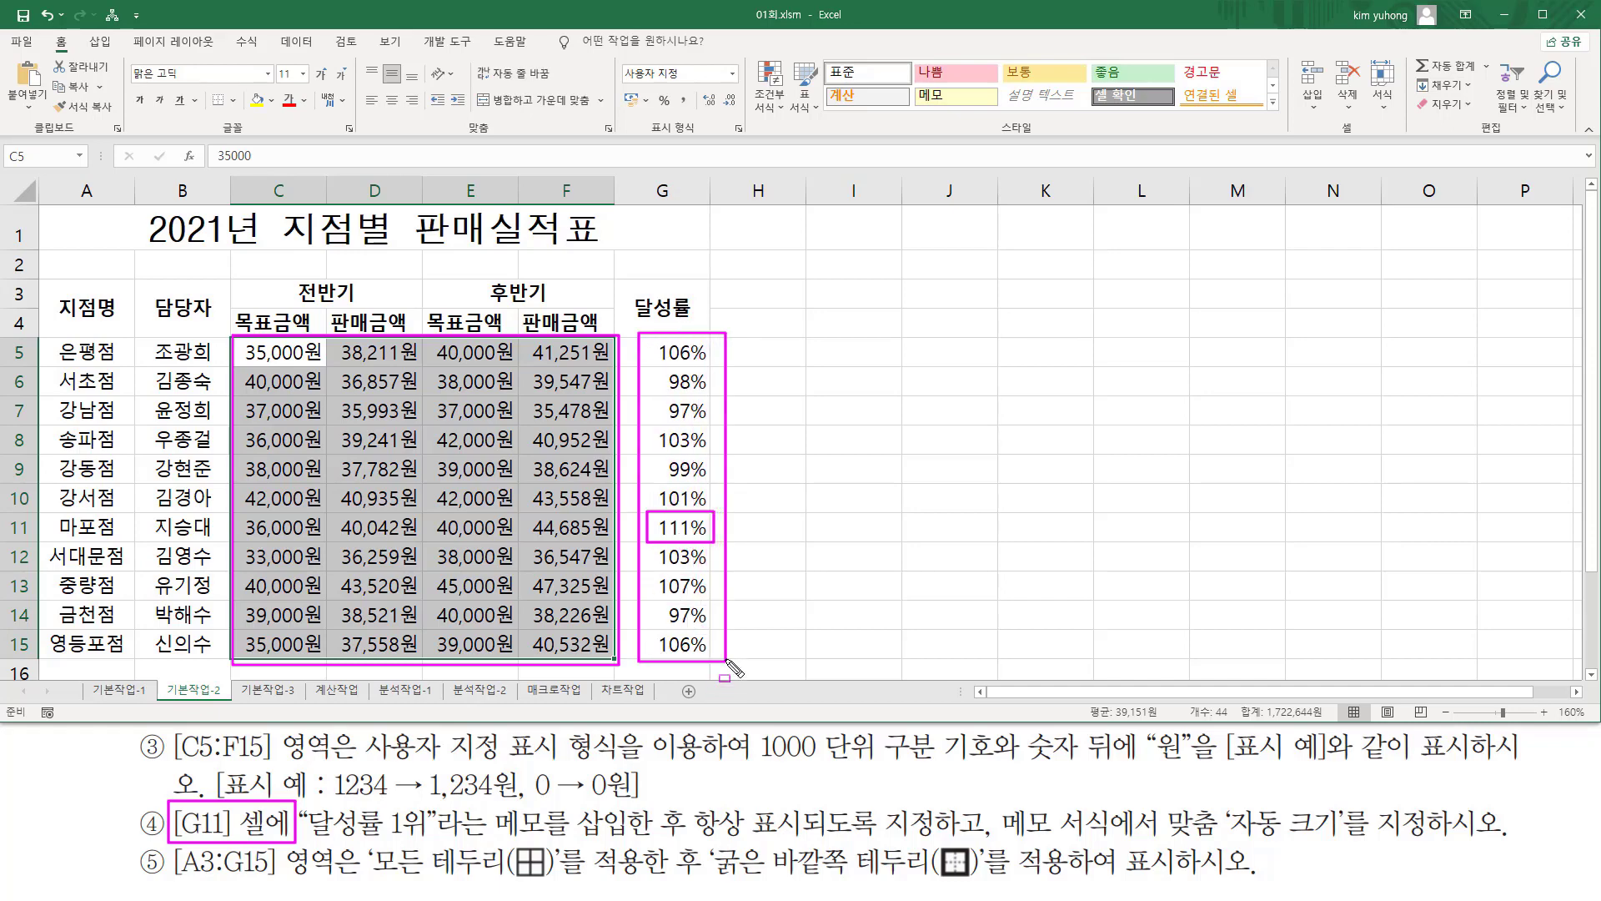
{"action": "left_click_drag", "start_coordinate": [309, 838], "coordinate": [417, 838]}
{"action": "mouse_move", "coordinate": [487, 799]}
{"action": "left_mouse_down"}
{"action": "mouse_move", "coordinate": [500, 840]}
{"action": "mouse_move", "coordinate": [544, 839]}
{"action": "mouse_move", "coordinate": [544, 799]}
{"action": "mouse_move", "coordinate": [618, 839]}
{"action": "mouse_move", "coordinate": [928, 839]}
{"action": "left_mouse_up"}
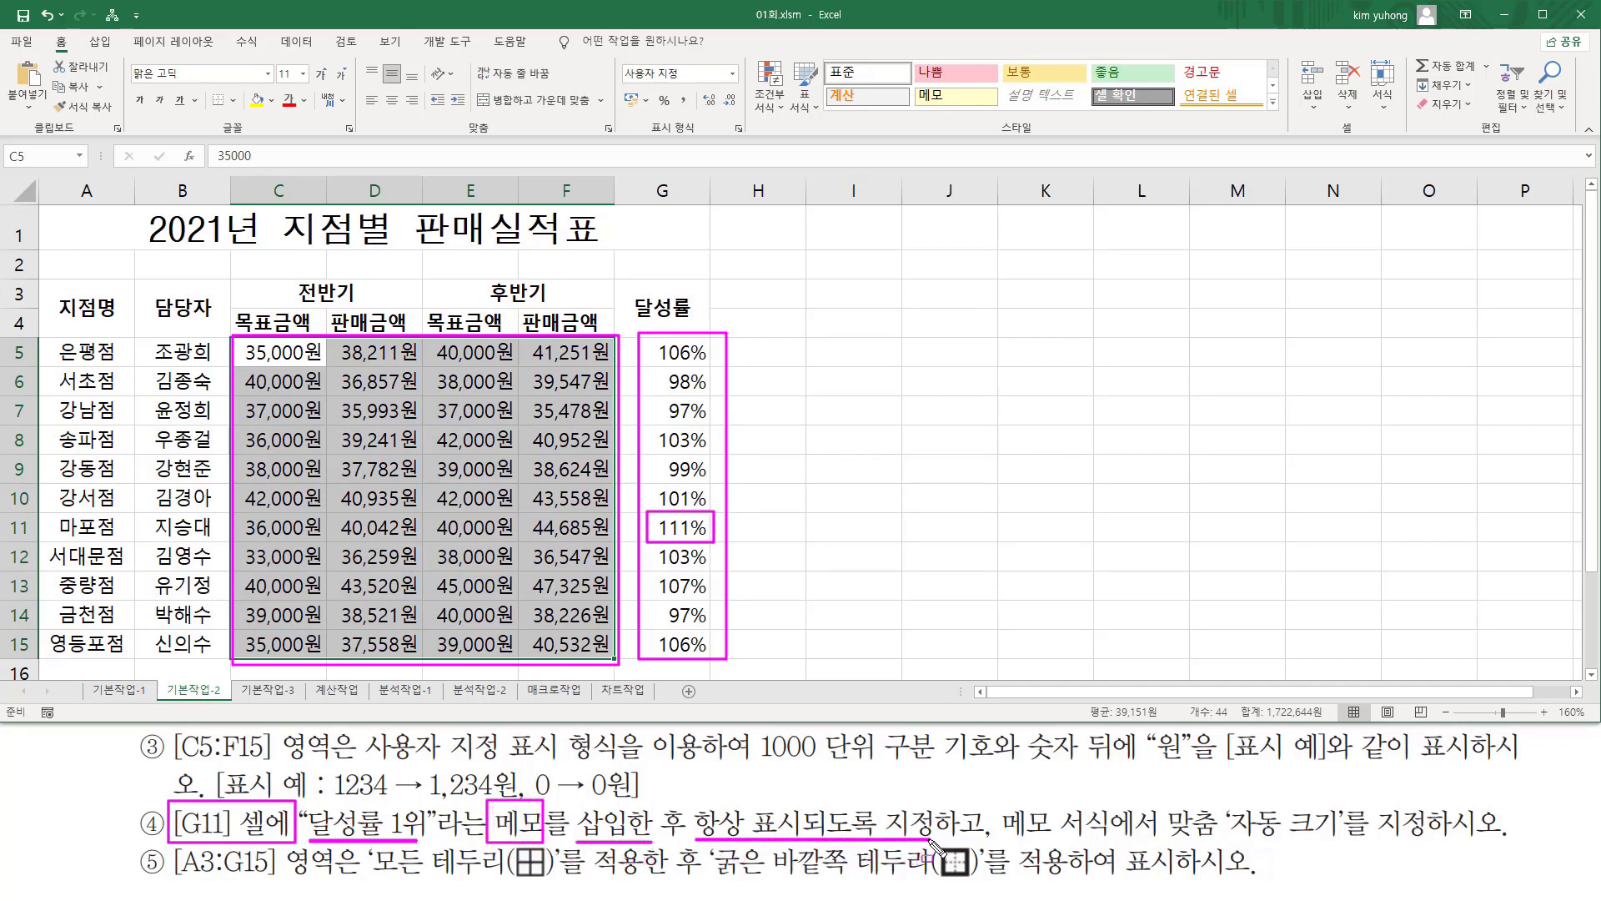
{"action": "mouse_move", "coordinate": [1172, 798]}
{"action": "left_mouse_down"}
{"action": "mouse_move", "coordinate": [1181, 853]}
{"action": "mouse_move", "coordinate": [1352, 841]}
{"action": "left_mouse_up"}
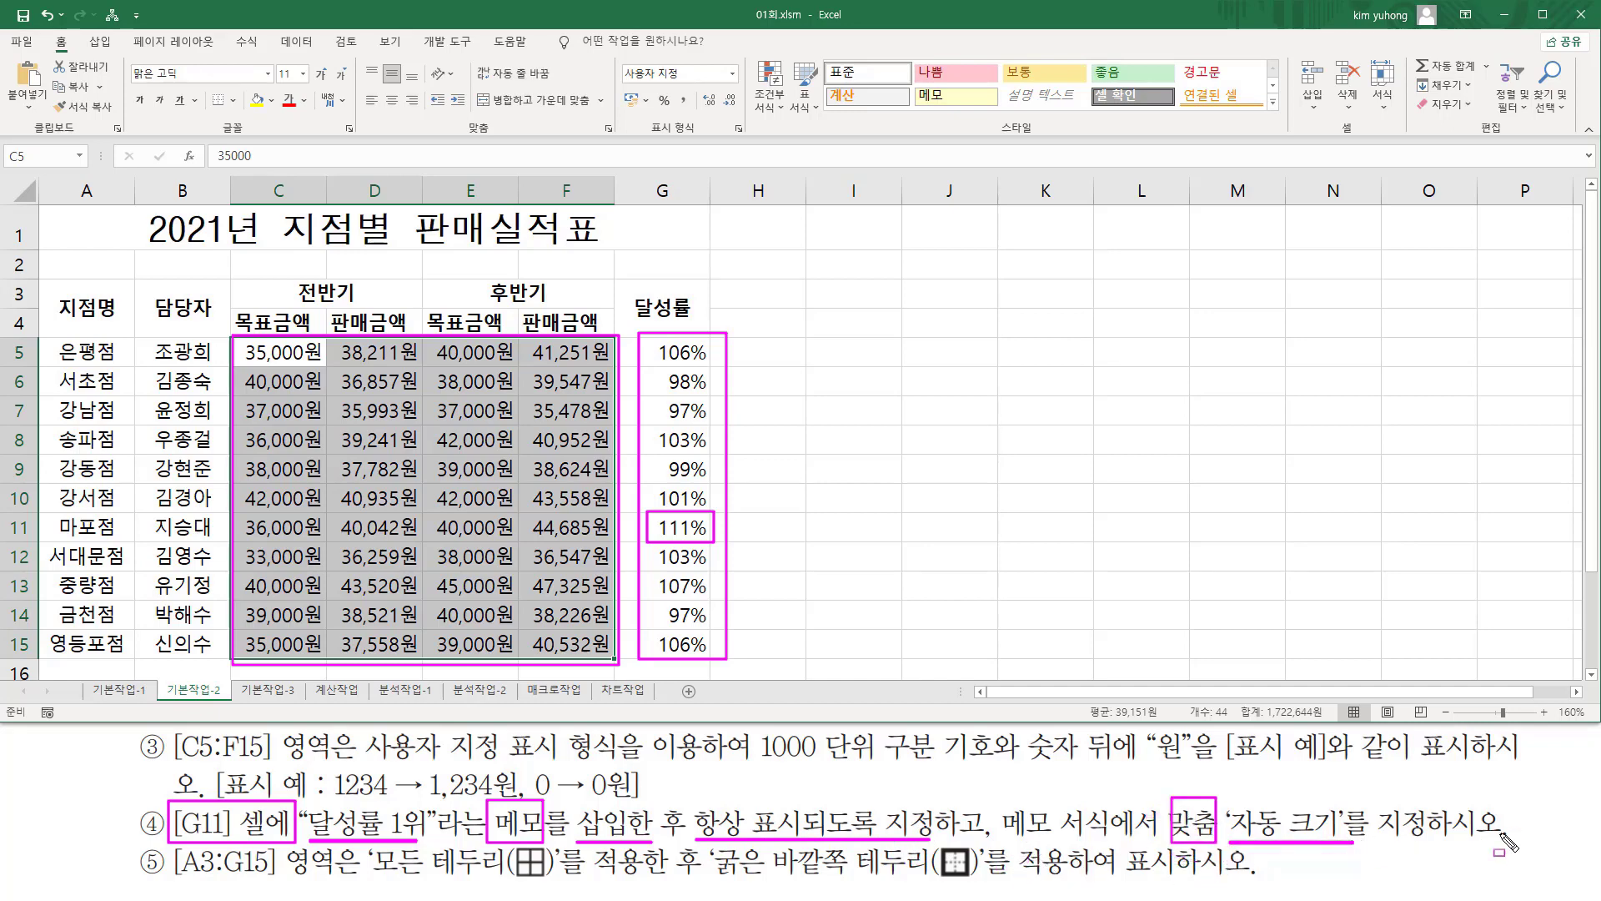
{"action": "key", "text": "Escape"}
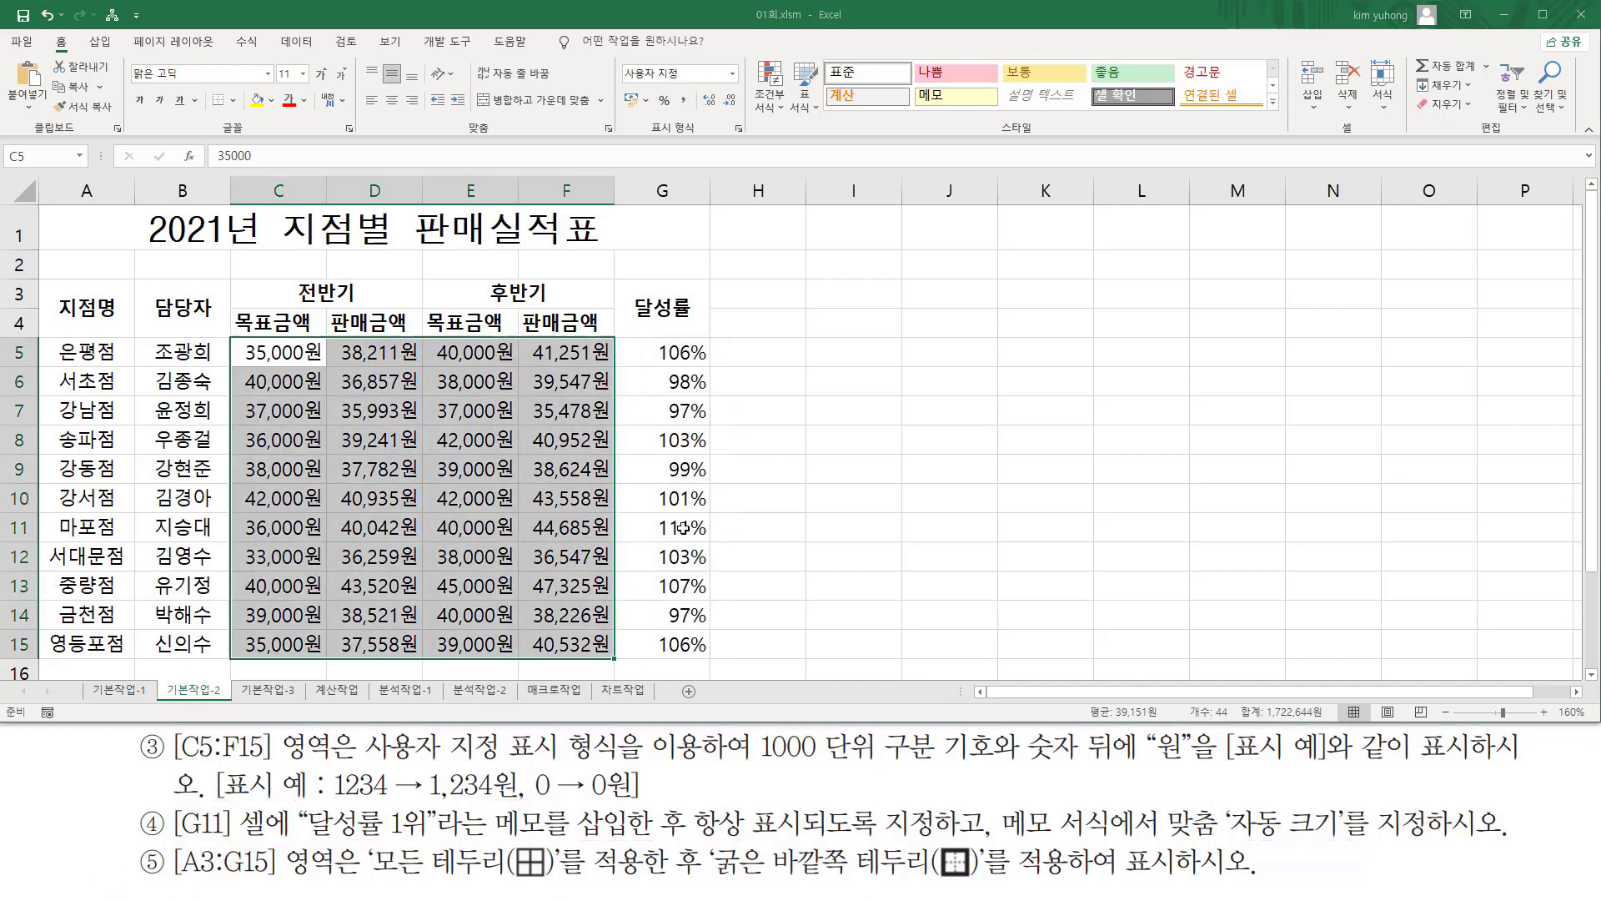
- Insert a memo on cell G11 and clear its default author text
{"action": "left_click", "coordinate": [668, 527]}
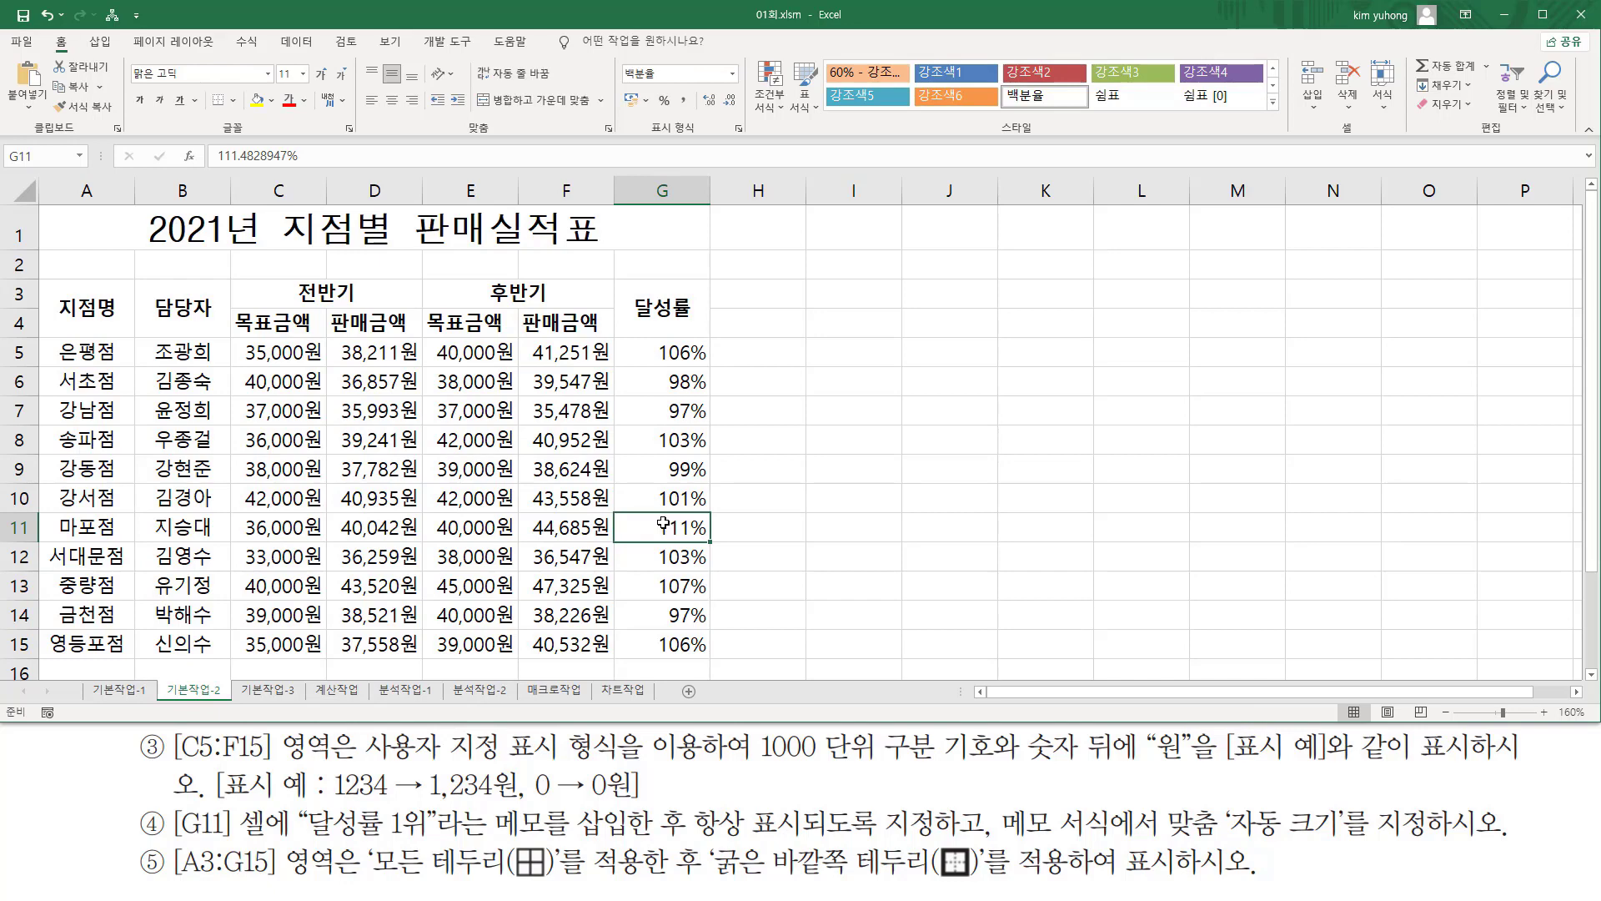
{"action": "right_click", "coordinate": [664, 526]}
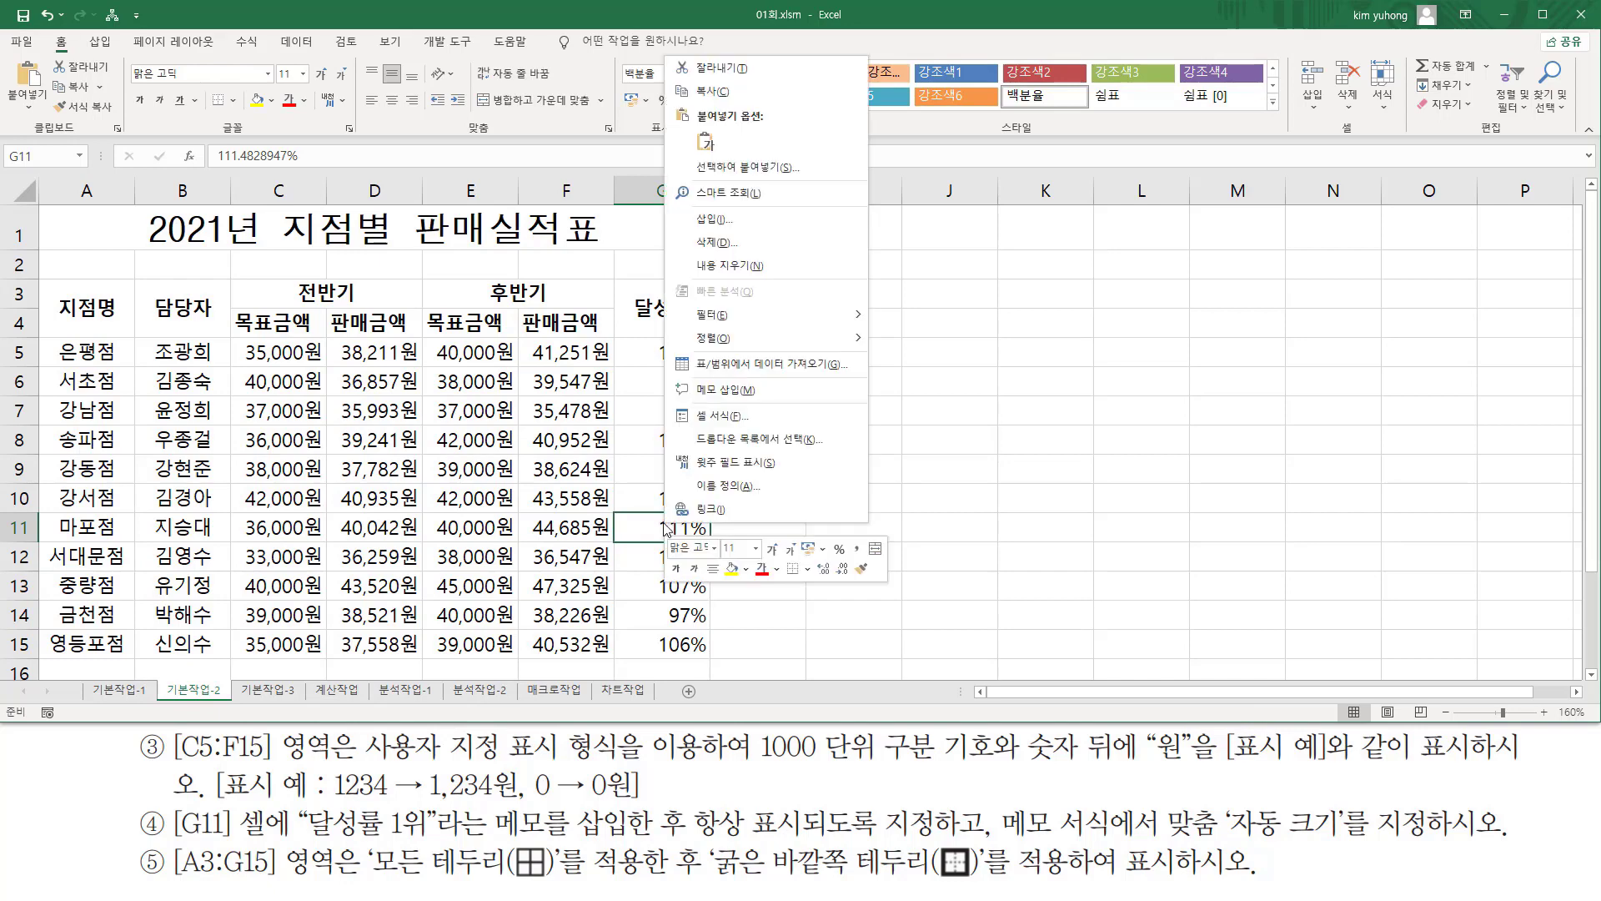
{"action": "left_click", "coordinate": [719, 391]}
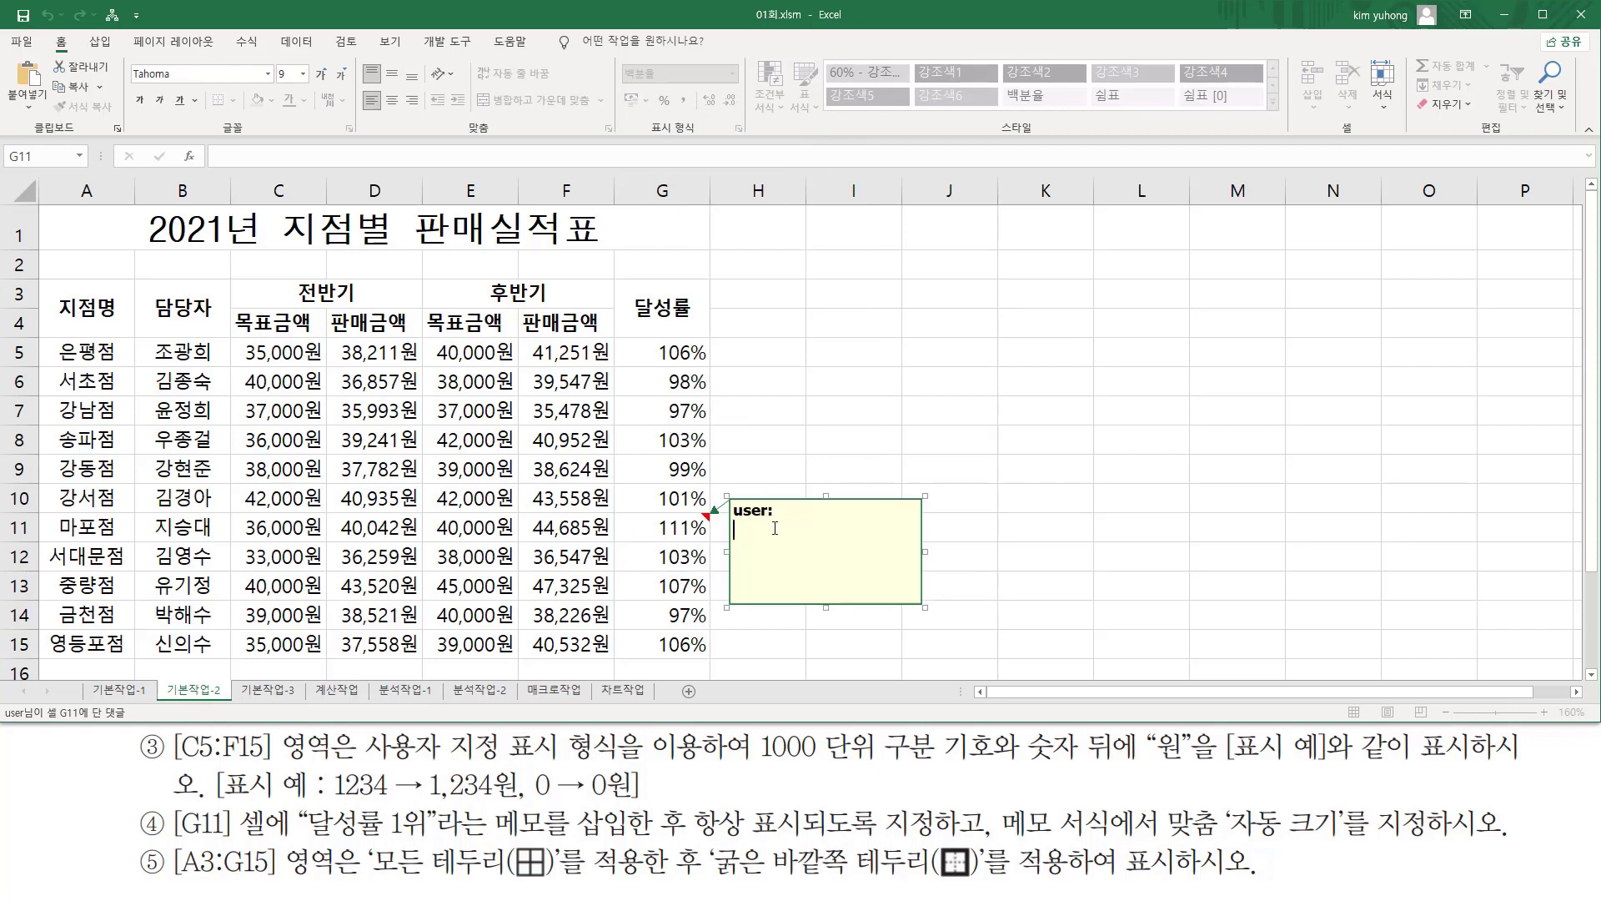
{"action": "left_click_drag", "start_coordinate": [744, 541], "coordinate": [734, 510]}
{"action": "left_click", "coordinate": [753, 537]}
{"action": "key", "text": "BackSpace"}
{"action": "key", "text": "BackSpace"}
{"action": "key", "text": "BackSpace"}
{"action": "key", "text": "BackSpace"}
{"action": "key", "text": "BackSpace"}
{"action": "key", "text": "BackSpace"}
- Enter 달성률 1위 as the text of the G11 memo, spaced as in the instruction
{"action": "type", "text": "e"}
{"action": "key", "text": "BackSpace"}
{"action": "key", "text": "Hangul"}
{"action": "type", "text": "달성"}
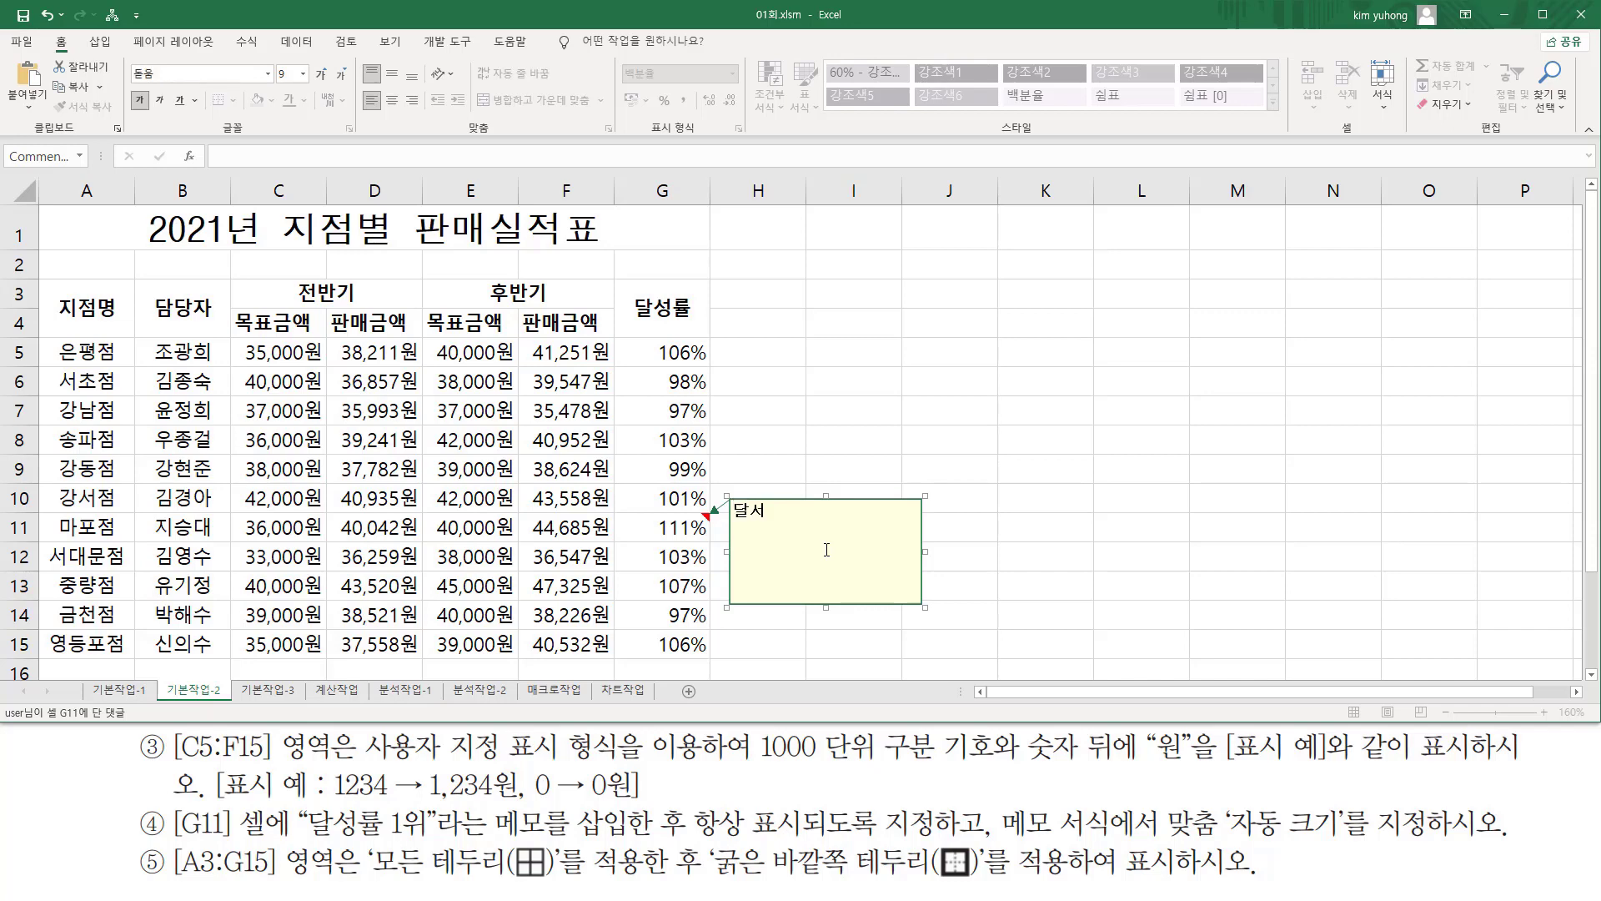
{"action": "type", "text": "률 1위"}
{"action": "mouse_move", "coordinate": [305, 839]}
{"action": "left_mouse_down"}
{"action": "mouse_move", "coordinate": [428, 838]}
{"action": "mouse_move", "coordinate": [392, 840]}
{"action": "left_mouse_up"}
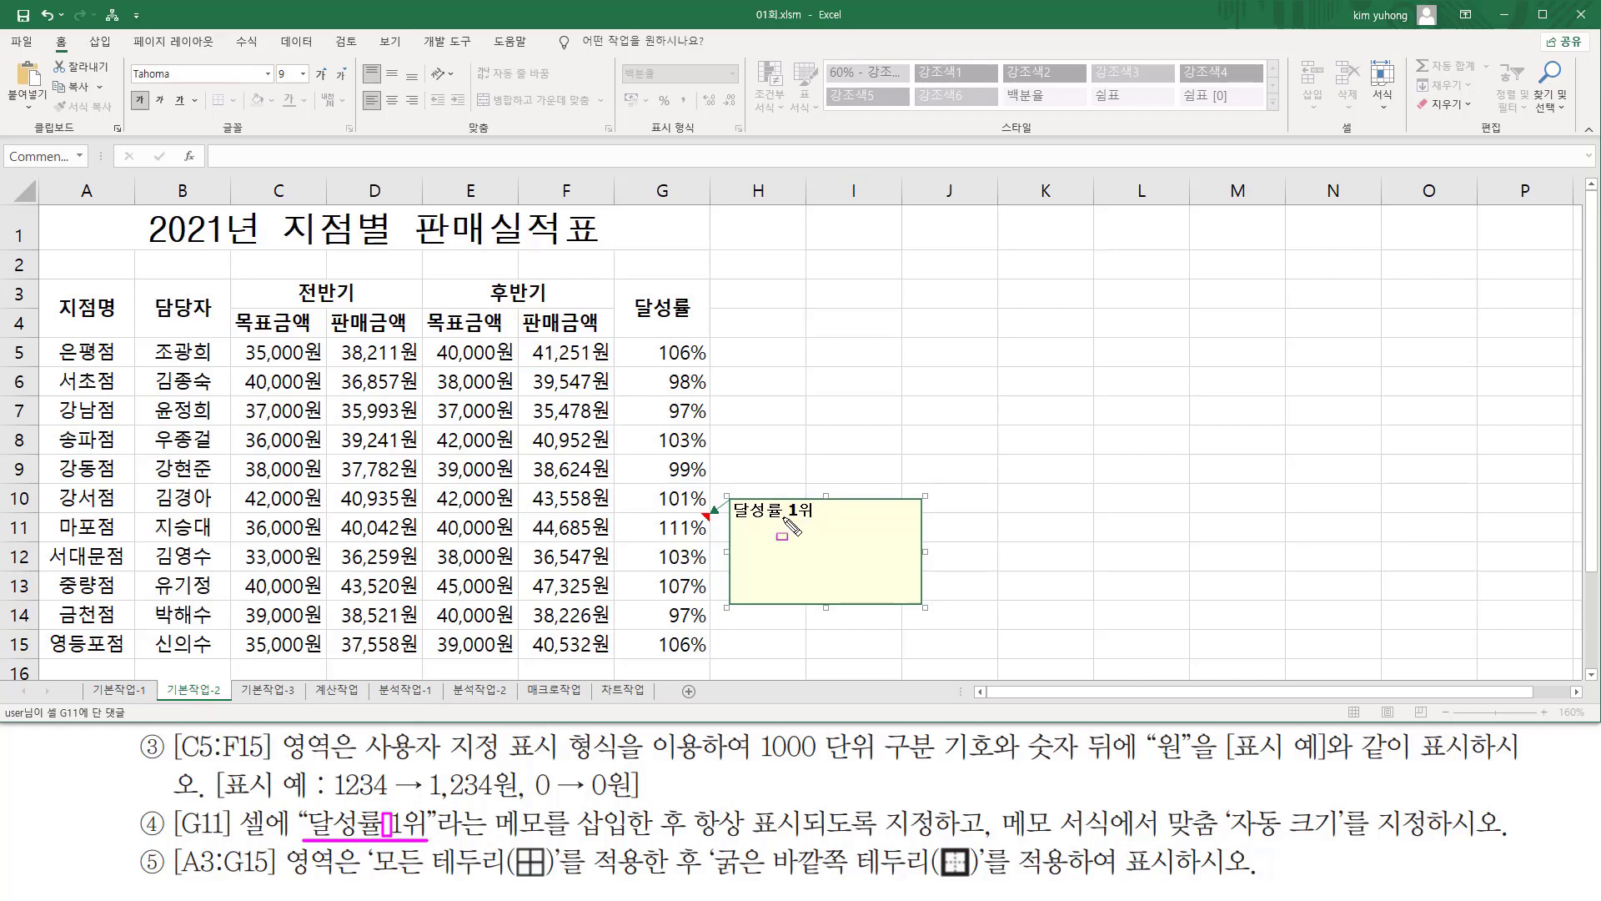
{"action": "key", "text": "Escape"}
{"action": "key", "text": "ctrl+2"}
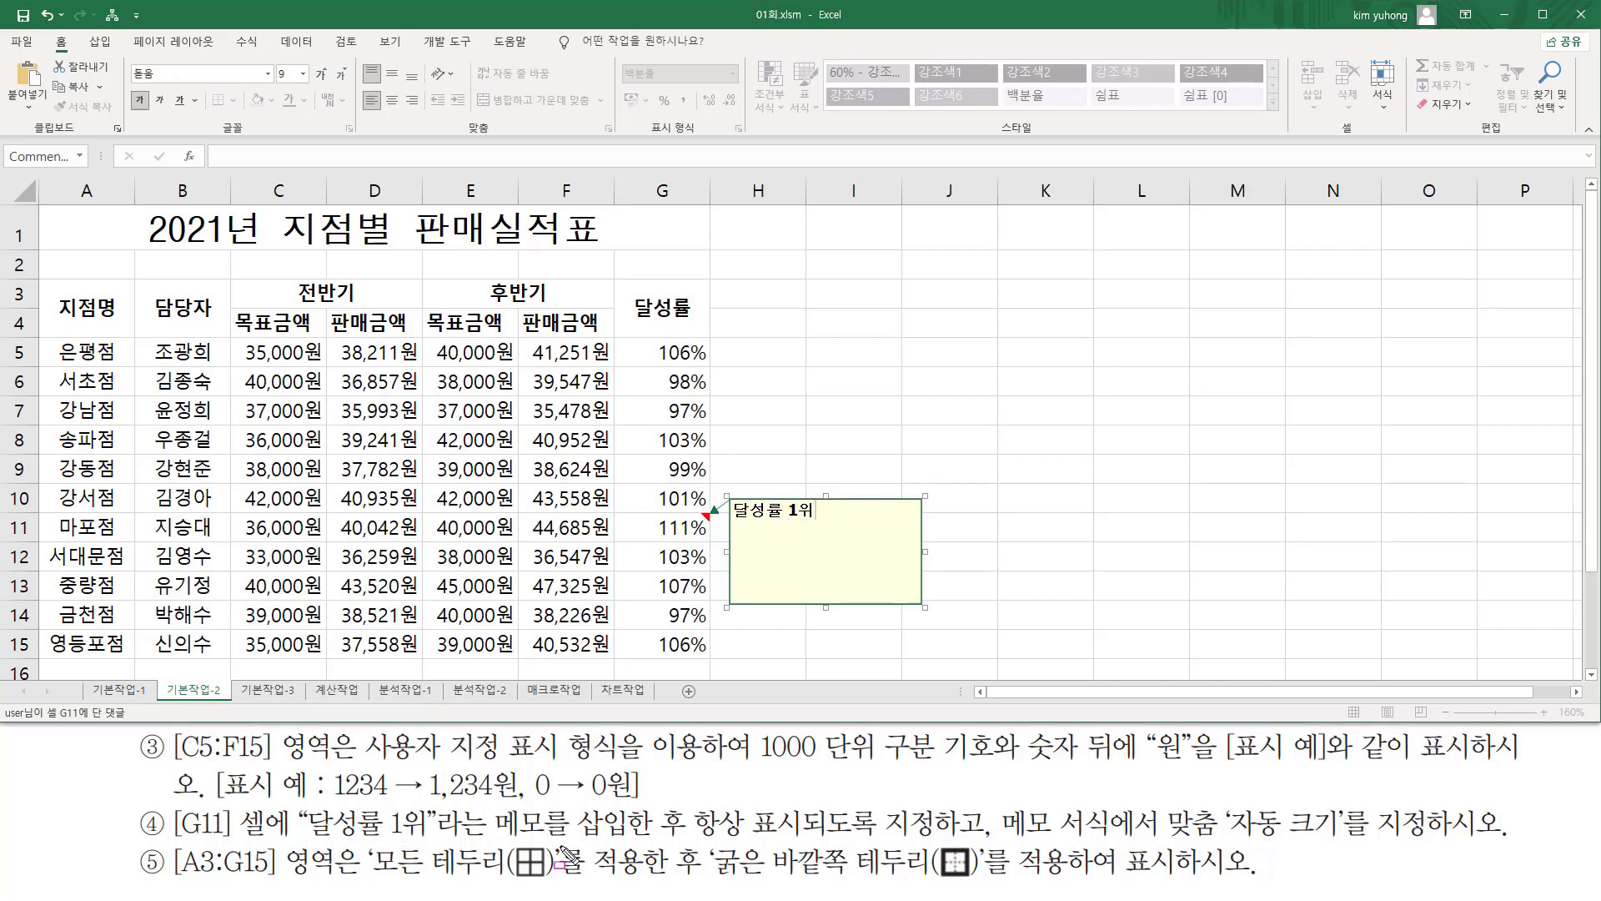
- Leave the memo's text editing and check how the G11 memo displays while another cell is selected
{"action": "left_click_drag", "start_coordinate": [488, 834], "coordinate": [805, 847]}
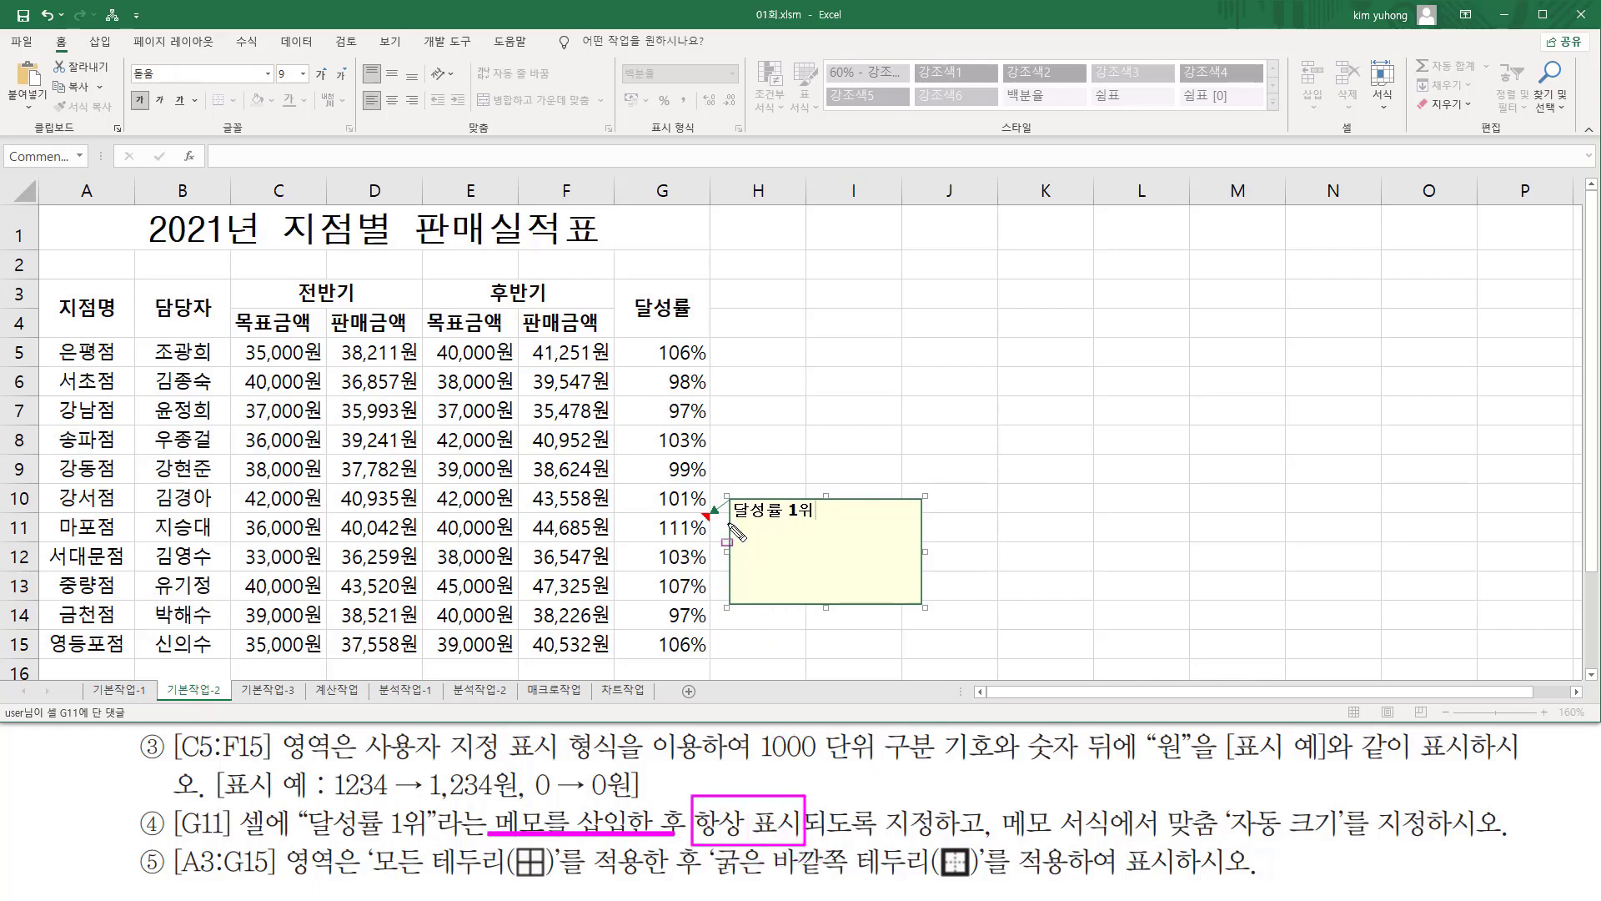
{"action": "key", "text": "Escape"}
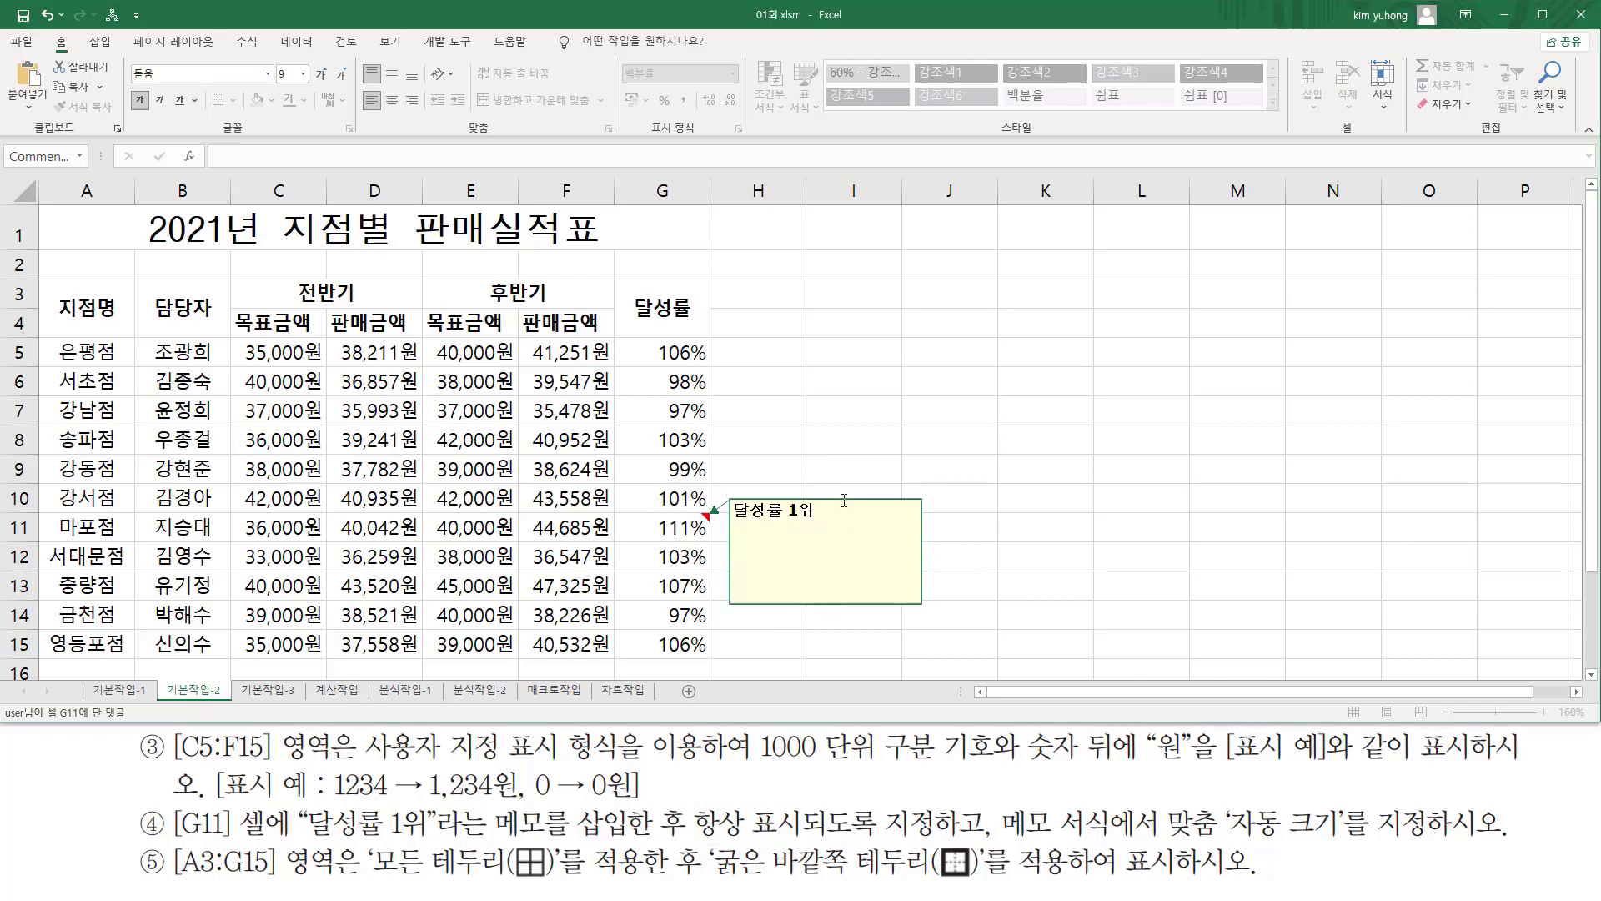
{"action": "left_click", "coordinate": [1074, 399]}
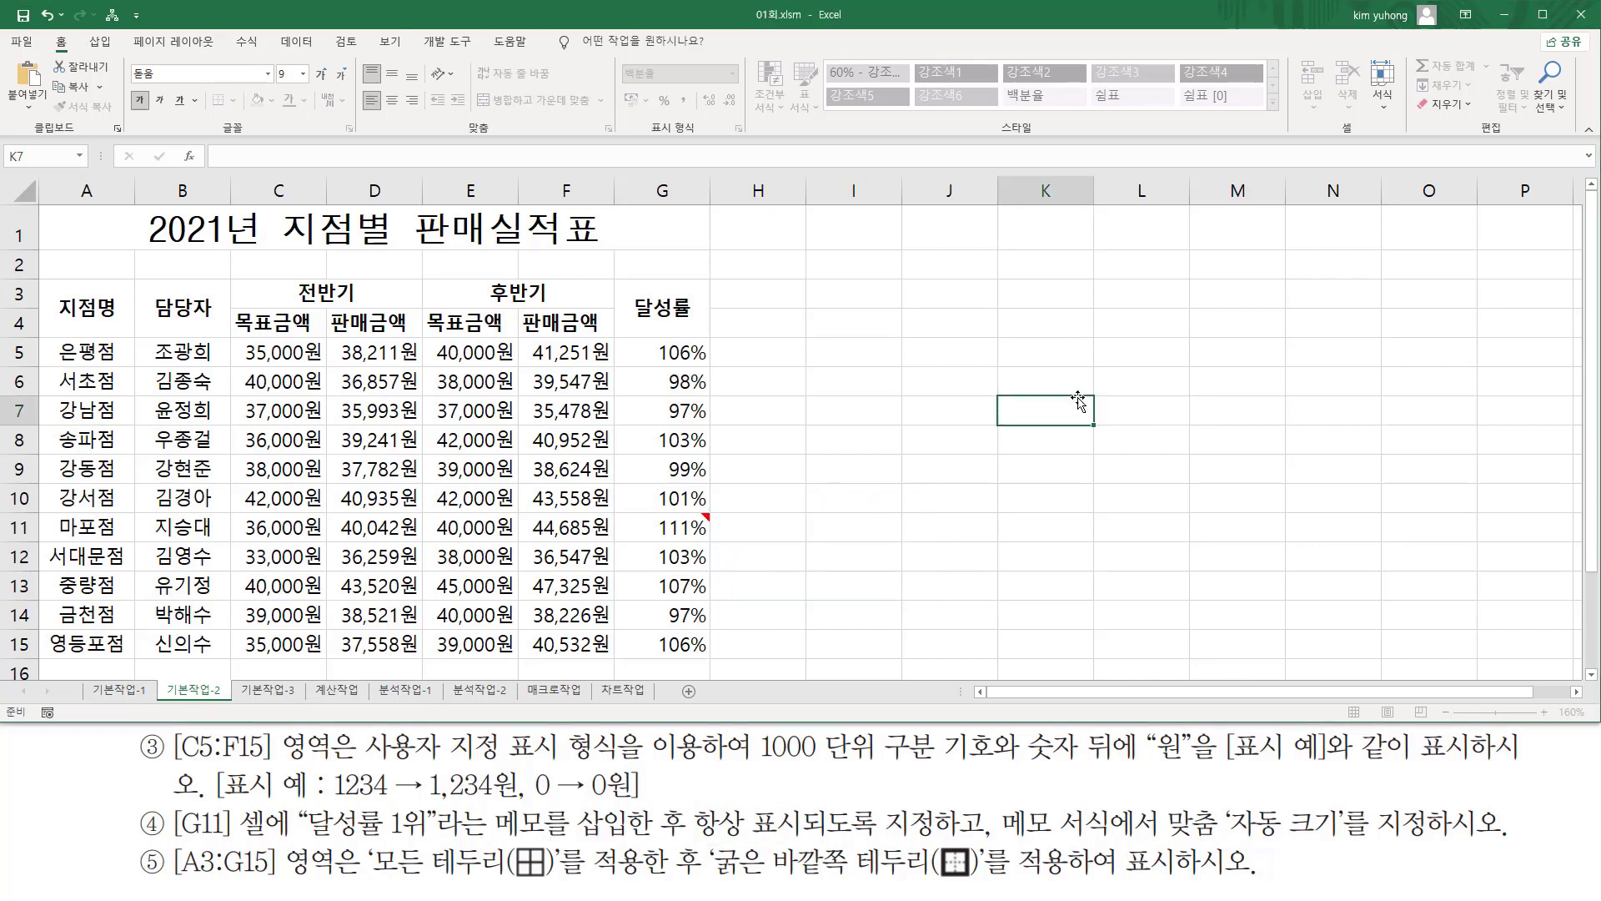
{"action": "left_click", "coordinate": [973, 344]}
{"action": "left_click", "coordinate": [855, 349]}
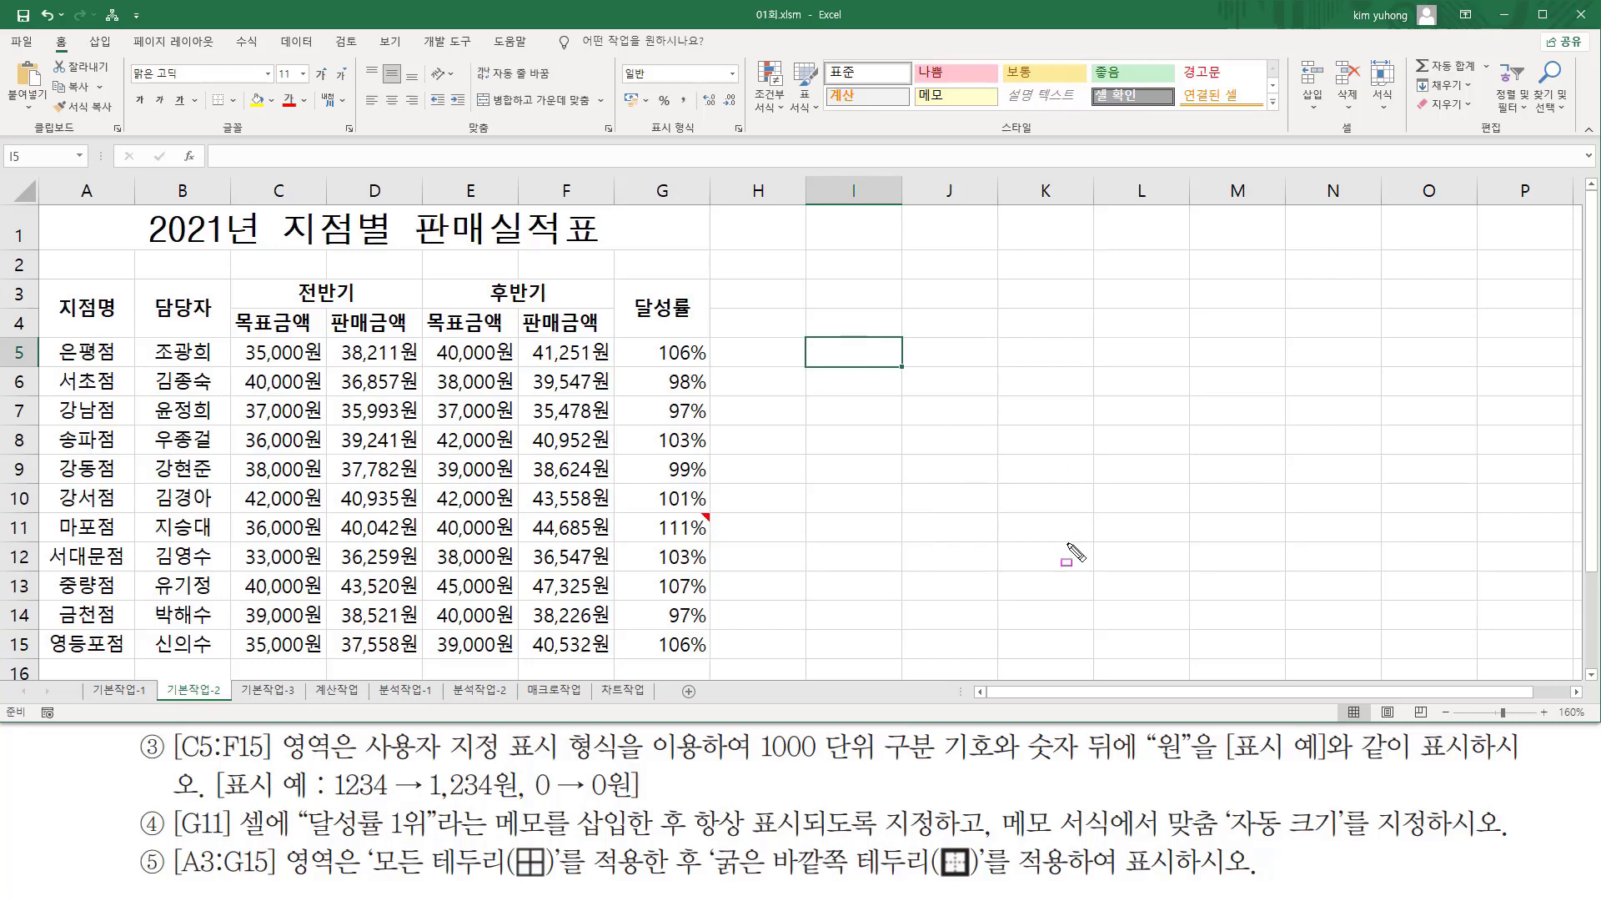
{"action": "mouse_move", "coordinate": [615, 507]}
{"action": "left_mouse_down"}
{"action": "mouse_move", "coordinate": [725, 547]}
{"action": "mouse_move", "coordinate": [708, 518]}
{"action": "left_mouse_up"}
{"action": "mouse_move", "coordinate": [682, 531]}
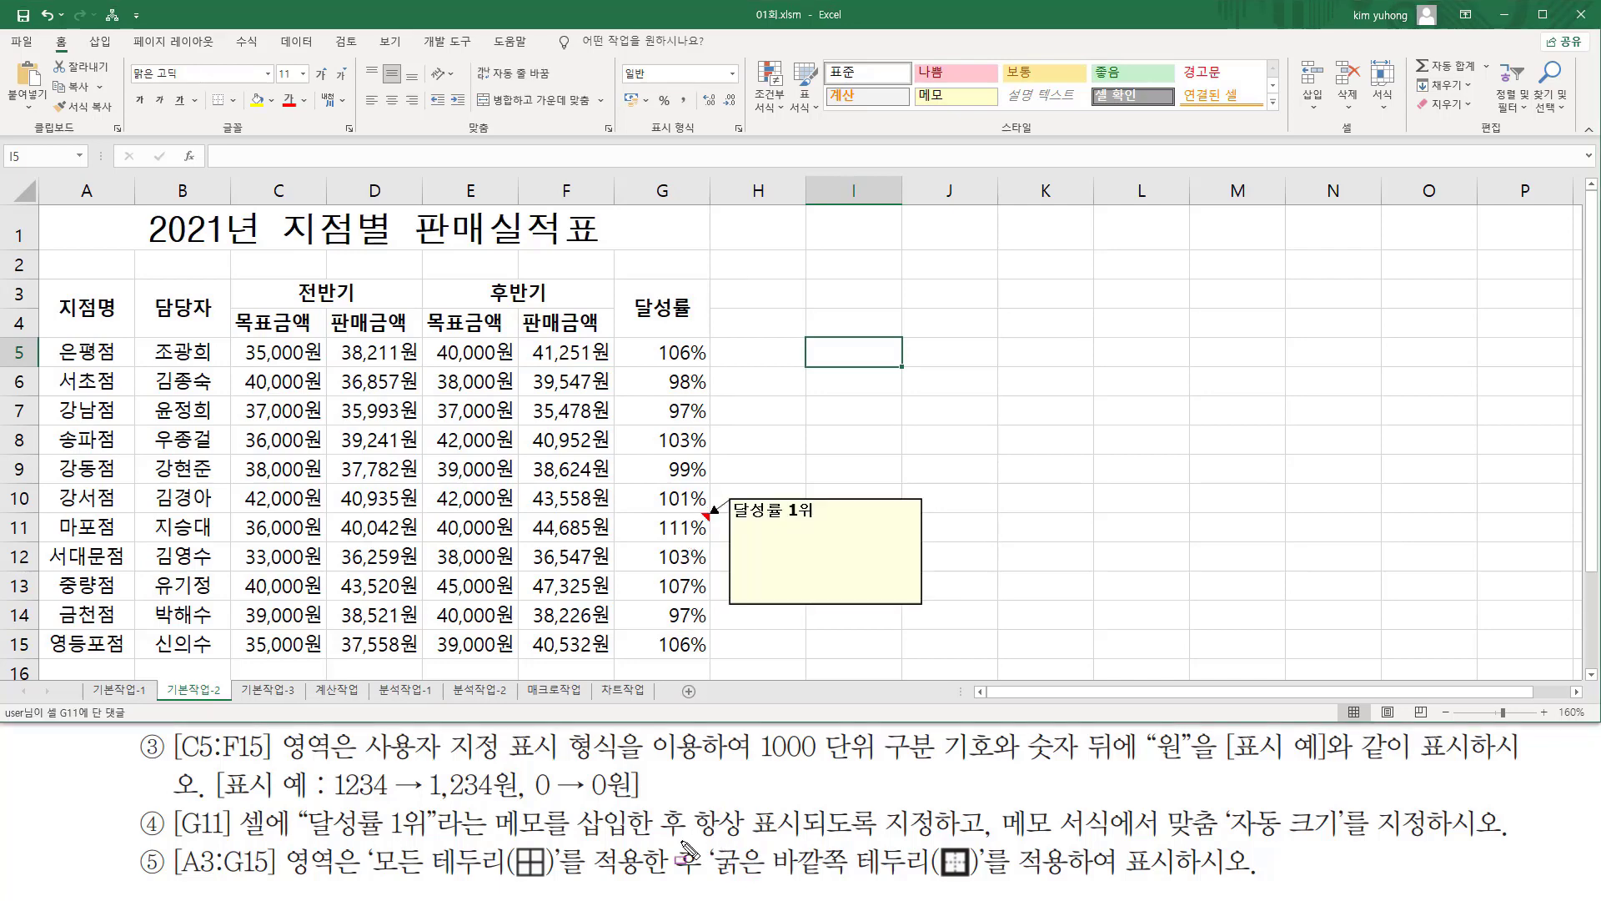
- Set the memo on cell G11 to stay displayed at all times
{"action": "left_click", "coordinate": [680, 529]}
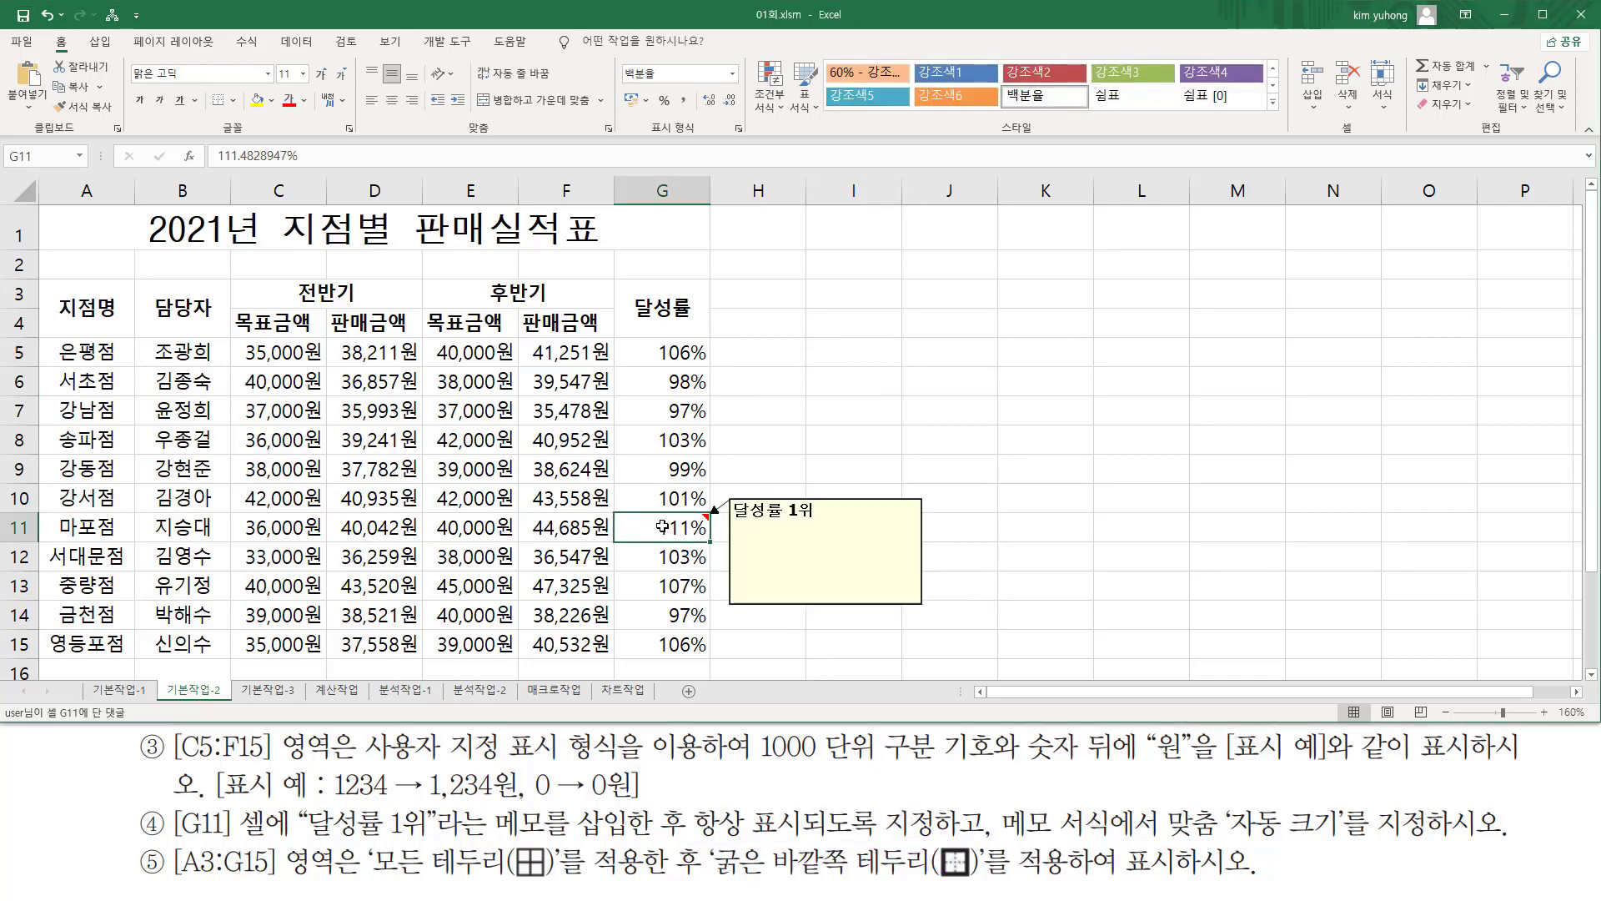
{"action": "right_click", "coordinate": [663, 525]}
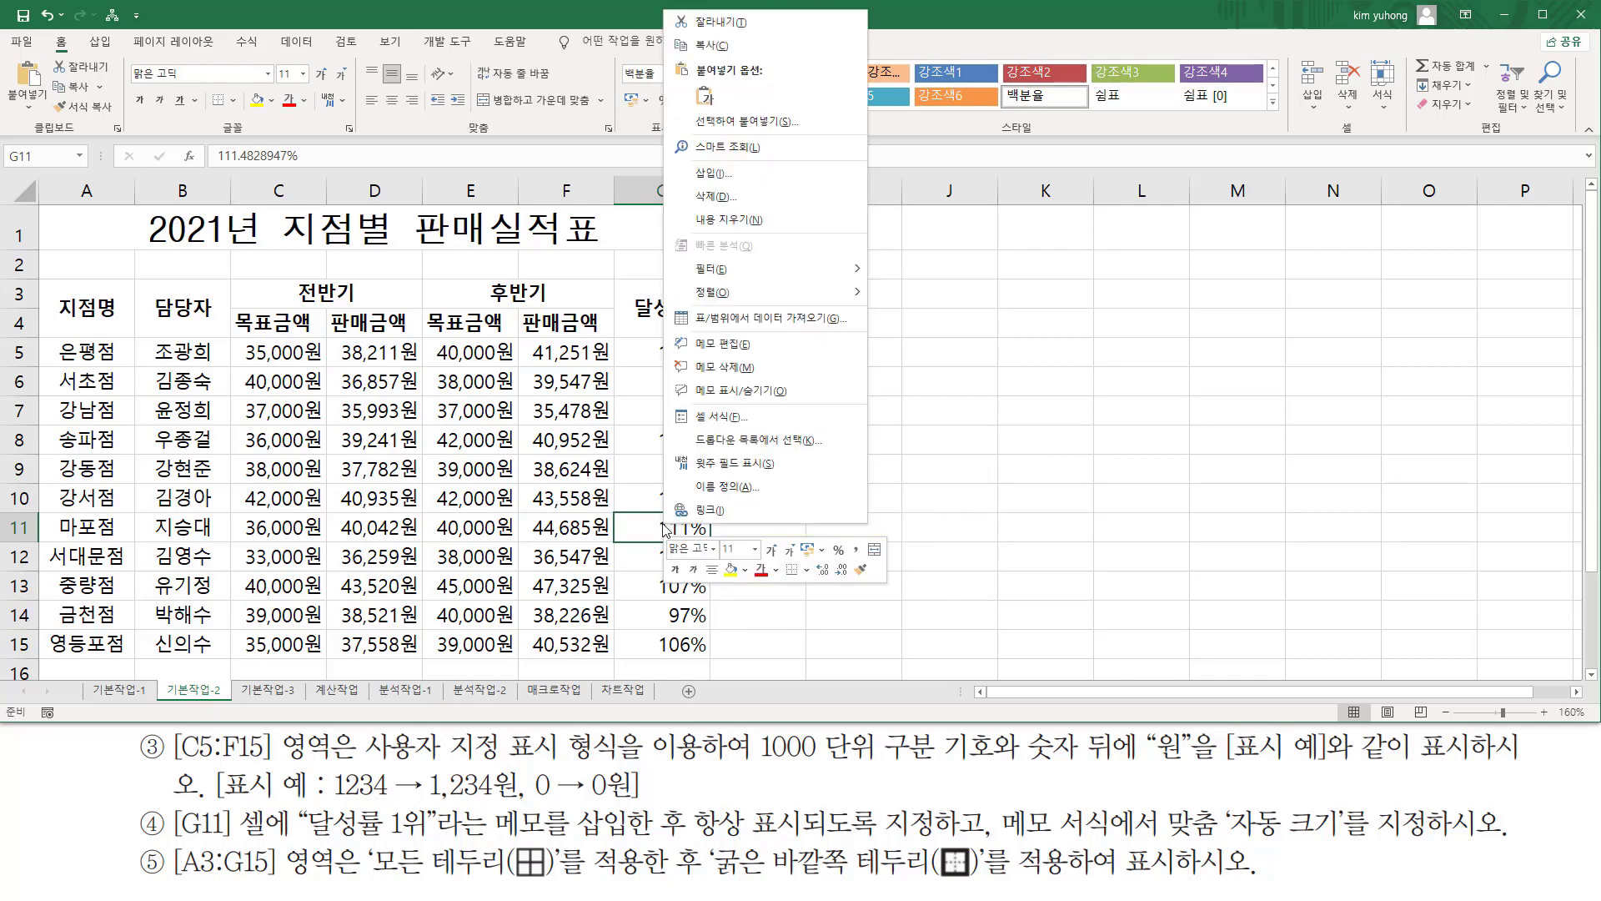
{"action": "left_click", "coordinate": [759, 397]}
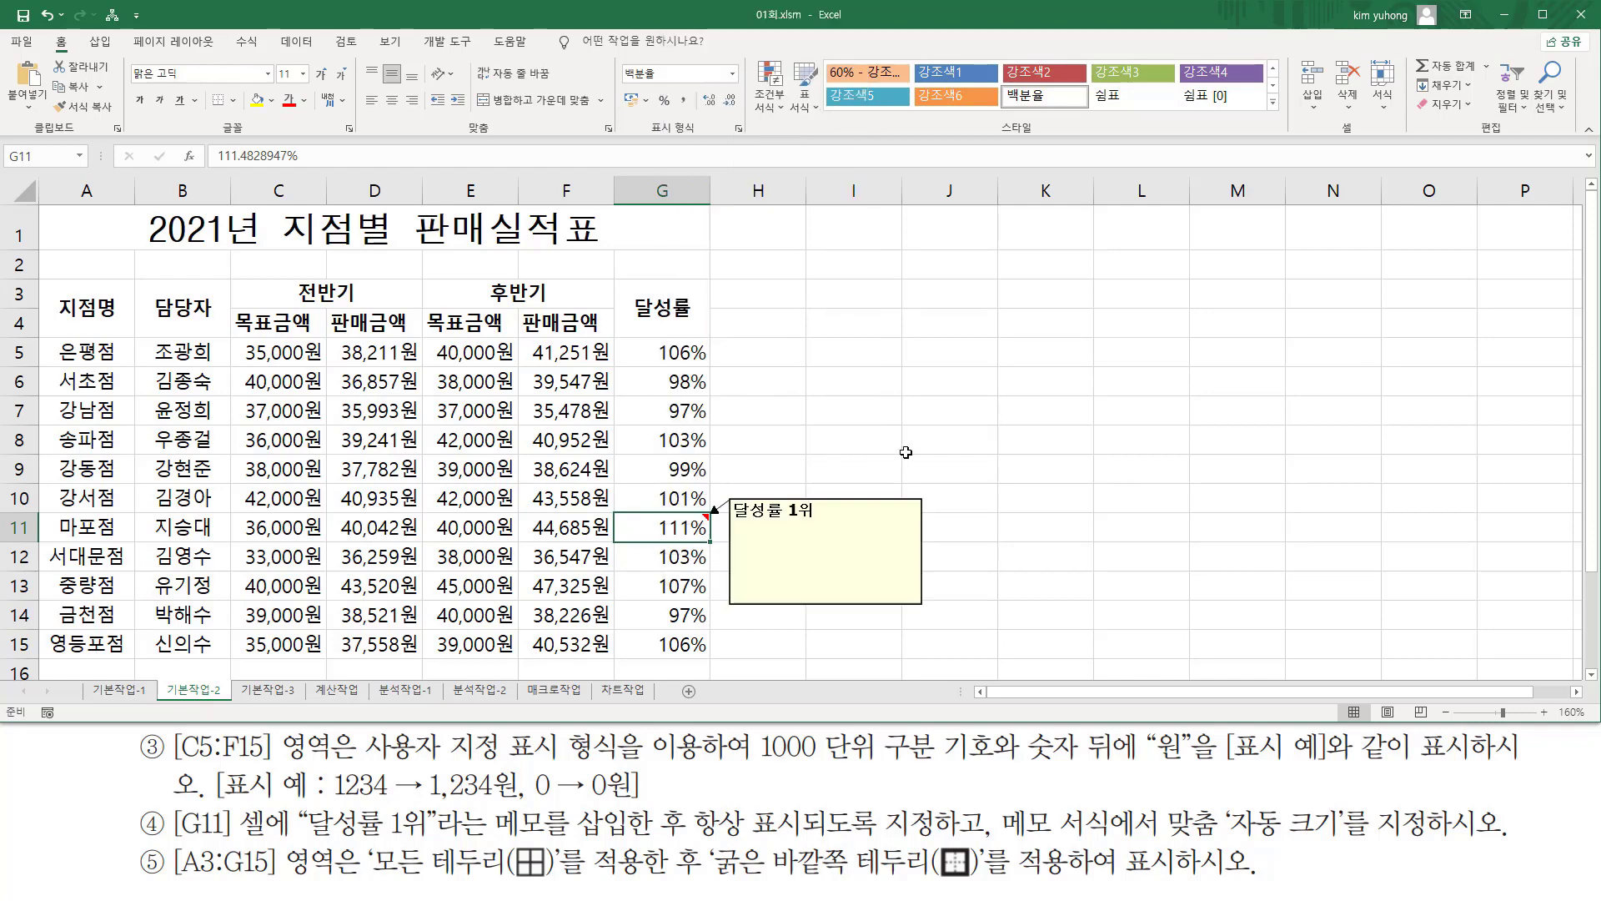
{"action": "left_click", "coordinate": [1106, 405]}
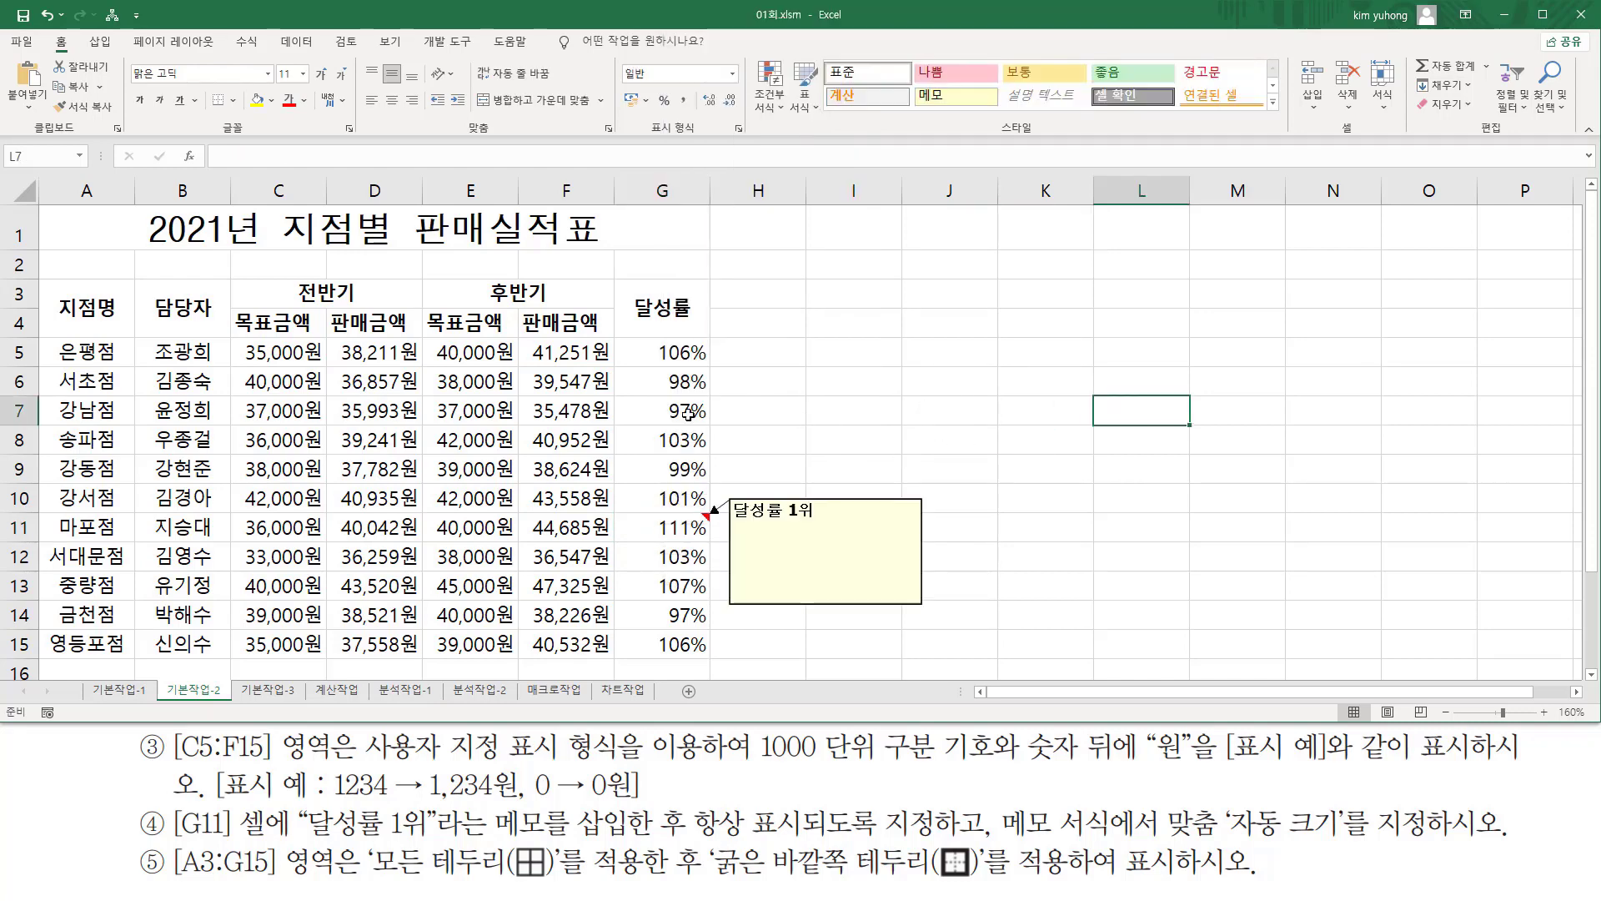
{"action": "left_click", "coordinate": [1079, 480]}
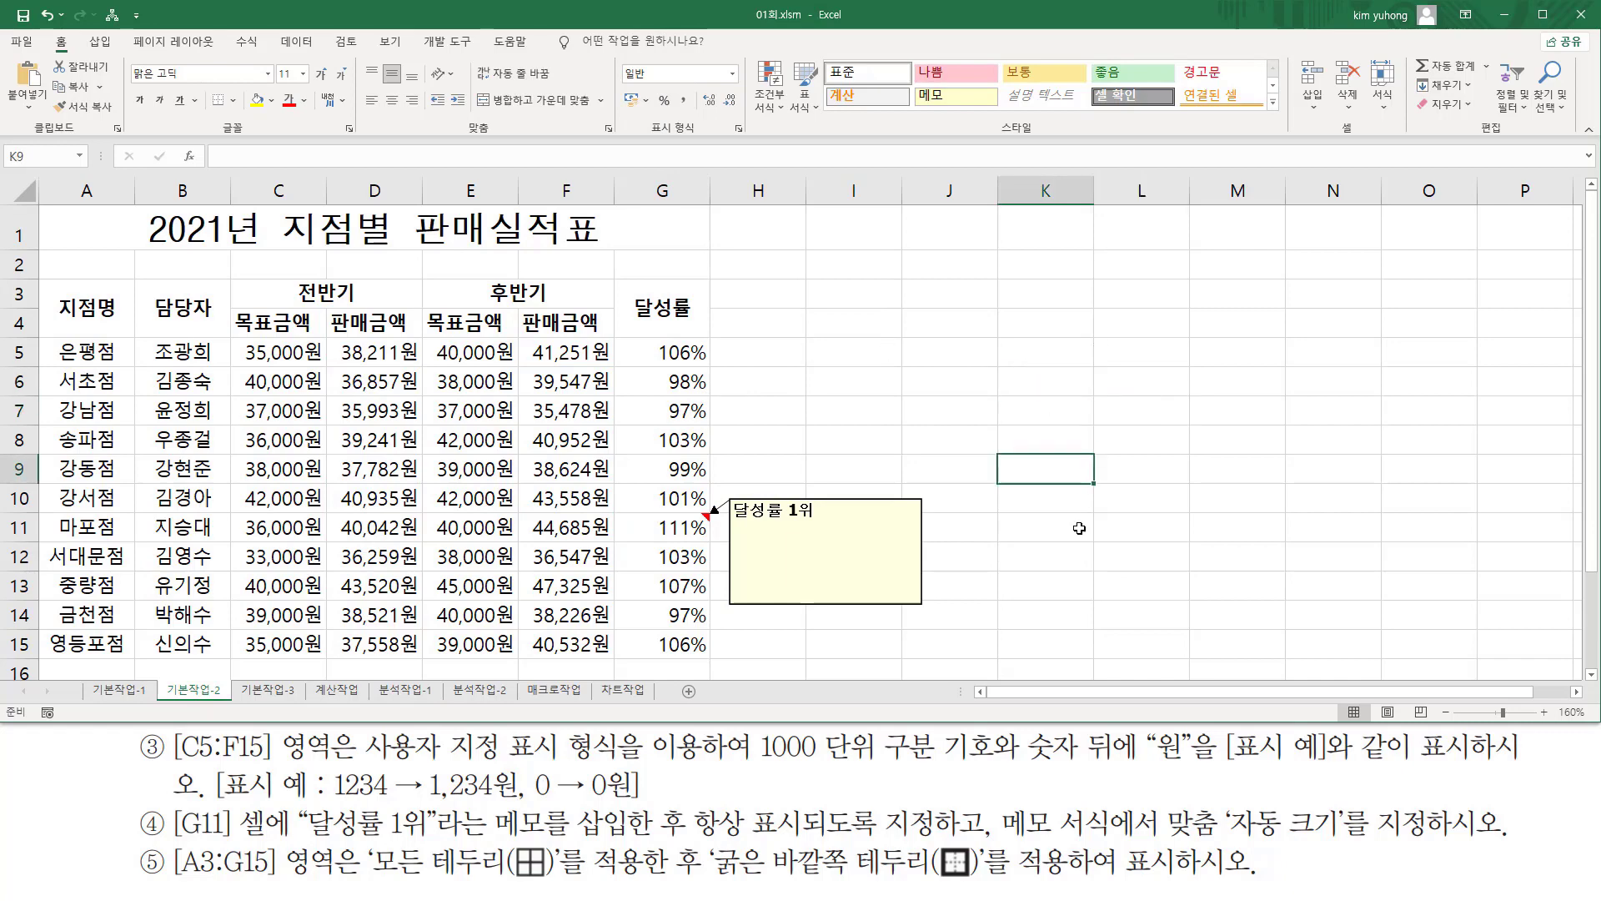
- Compare the displayed memo with instruction ④ and read its memo format requirement for alignment (맞춤) with automatic size (자동 크기)
{"action": "key", "text": "ctrl+alt+d"}
{"action": "left_click_drag", "start_coordinate": [692, 838], "coordinate": [864, 843]}
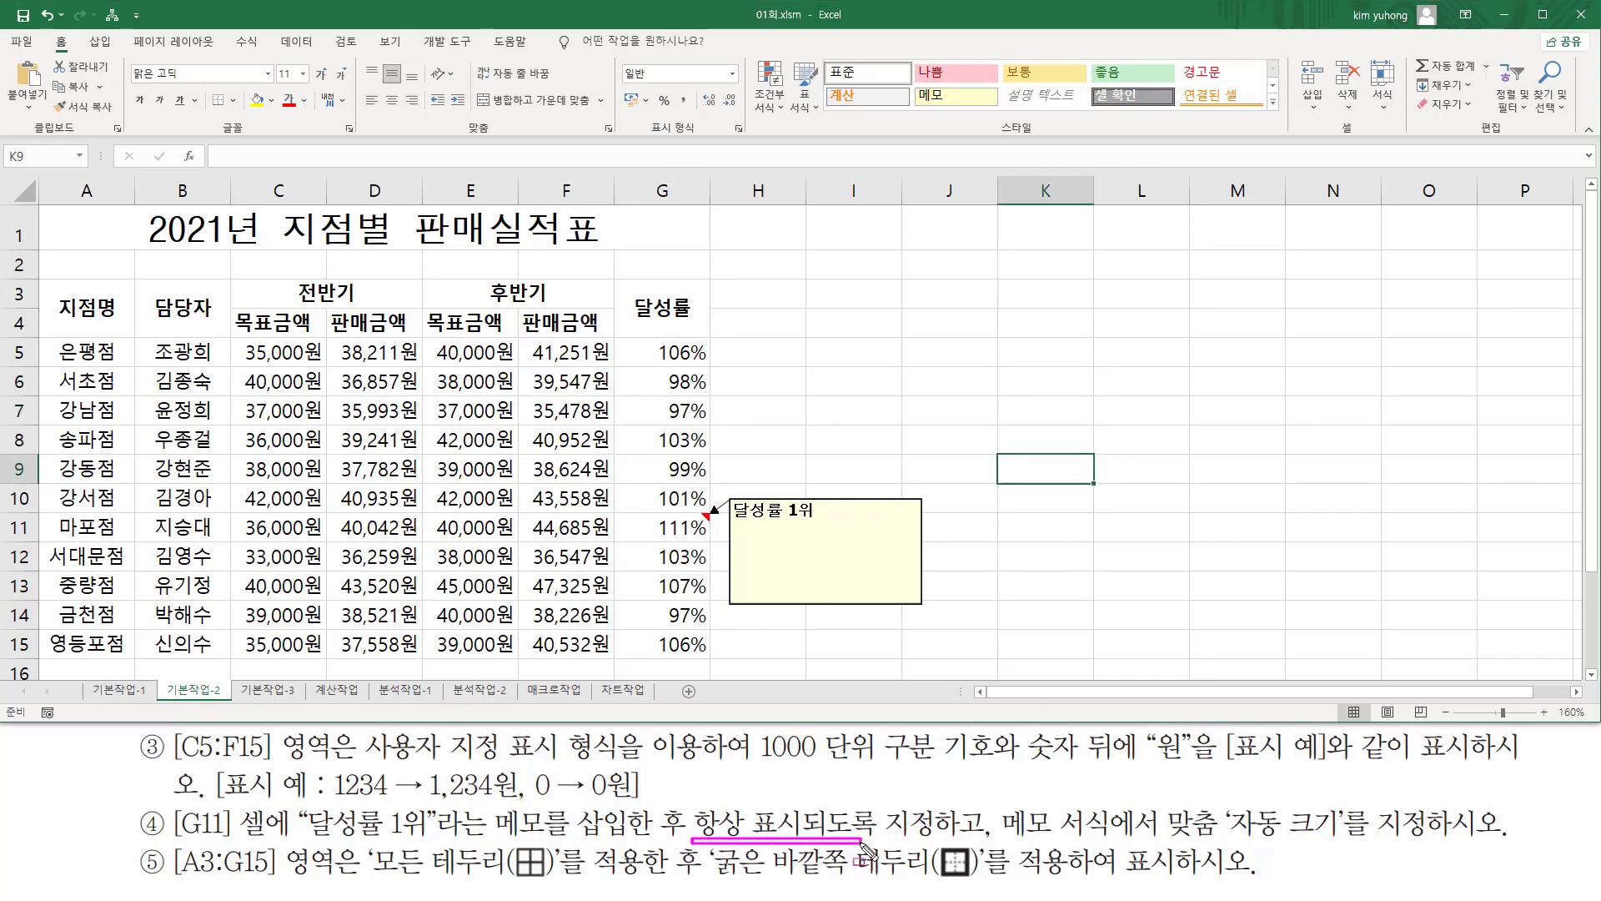
{"action": "mouse_move", "coordinate": [716, 472]}
{"action": "left_mouse_down"}
{"action": "mouse_move", "coordinate": [733, 498]}
{"action": "mouse_move", "coordinate": [928, 619]}
{"action": "left_mouse_up"}
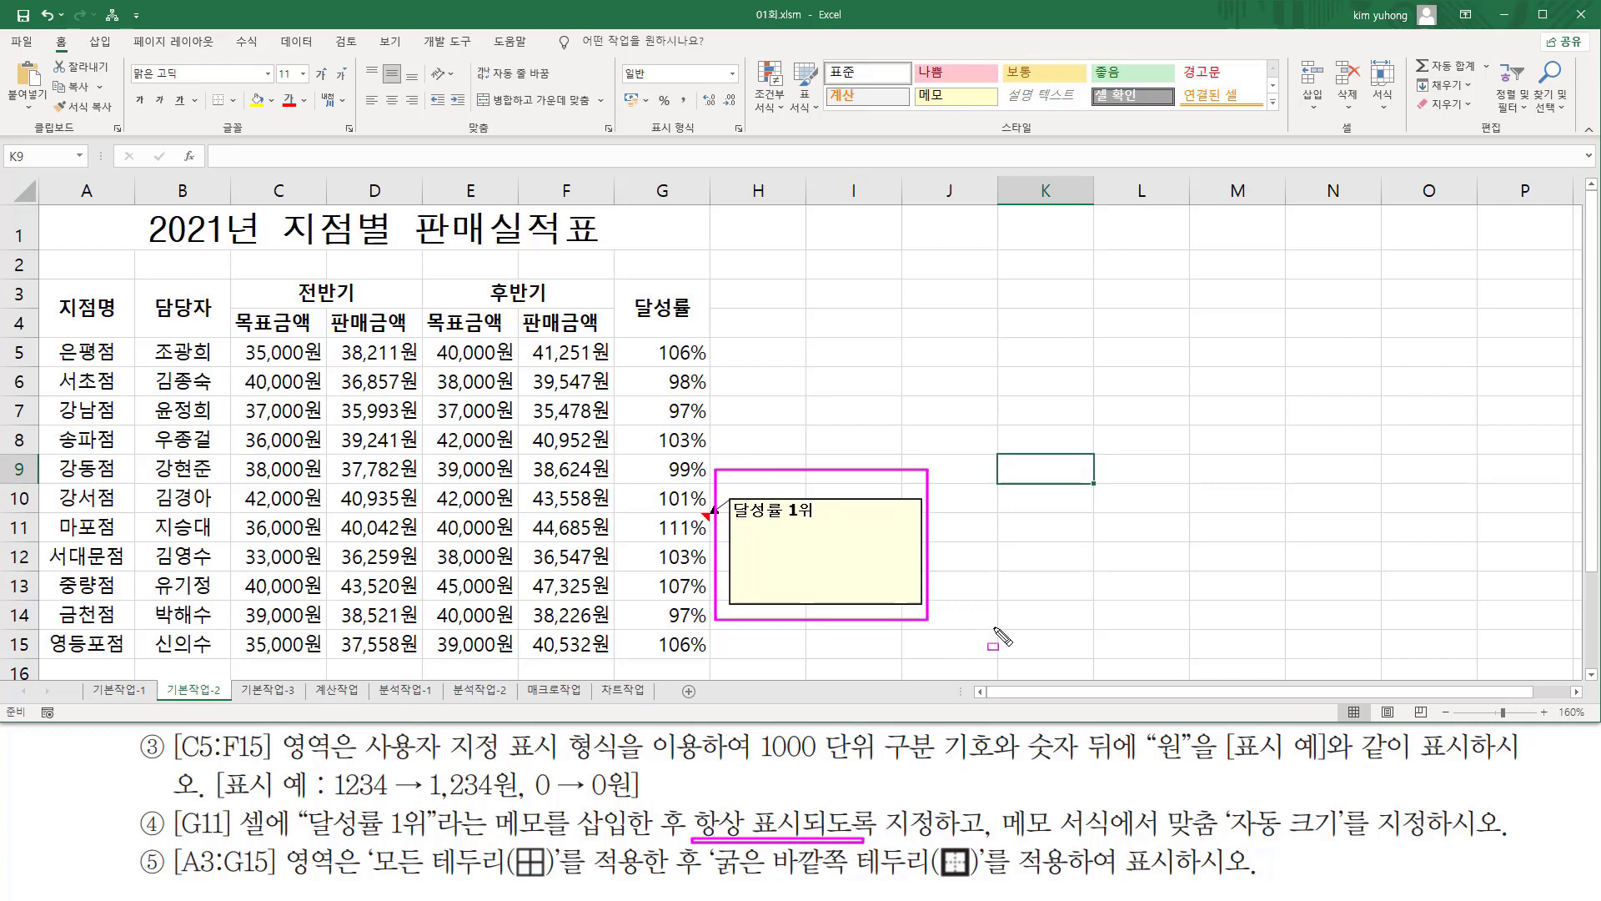
{"action": "mouse_move", "coordinate": [990, 796]}
{"action": "left_mouse_down"}
{"action": "mouse_move", "coordinate": [990, 841]}
{"action": "mouse_move", "coordinate": [1157, 843]}
{"action": "left_mouse_up"}
{"action": "mouse_move", "coordinate": [1166, 790]}
{"action": "left_mouse_down"}
{"action": "mouse_move", "coordinate": [1193, 838]}
{"action": "mouse_move", "coordinate": [1350, 843]}
{"action": "left_mouse_up"}
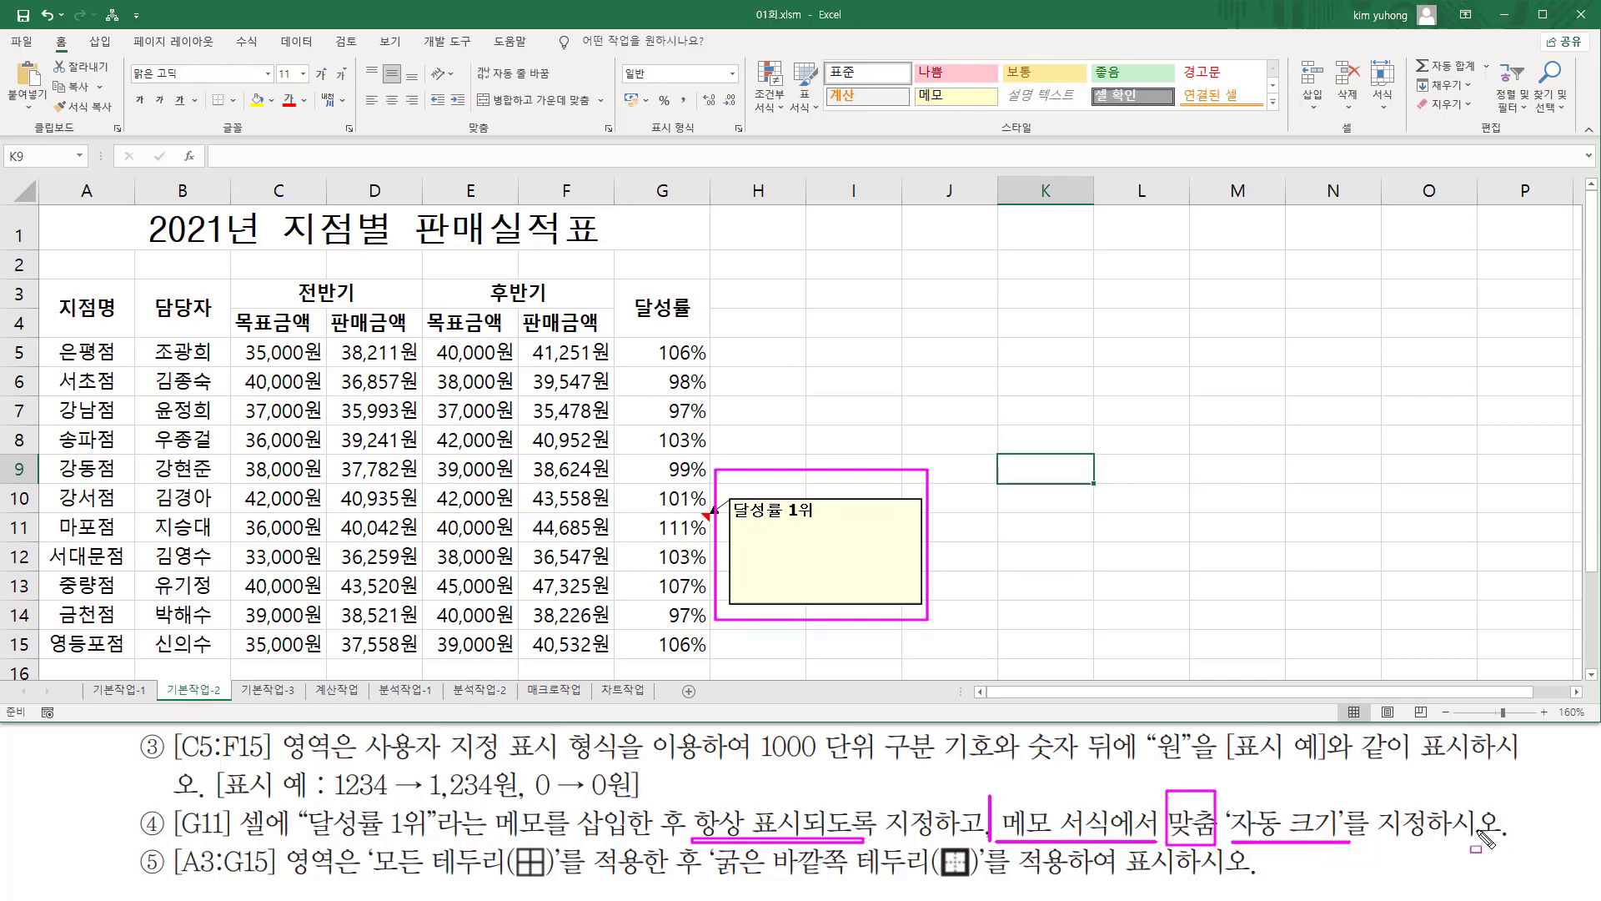
{"action": "key", "text": "Escape"}
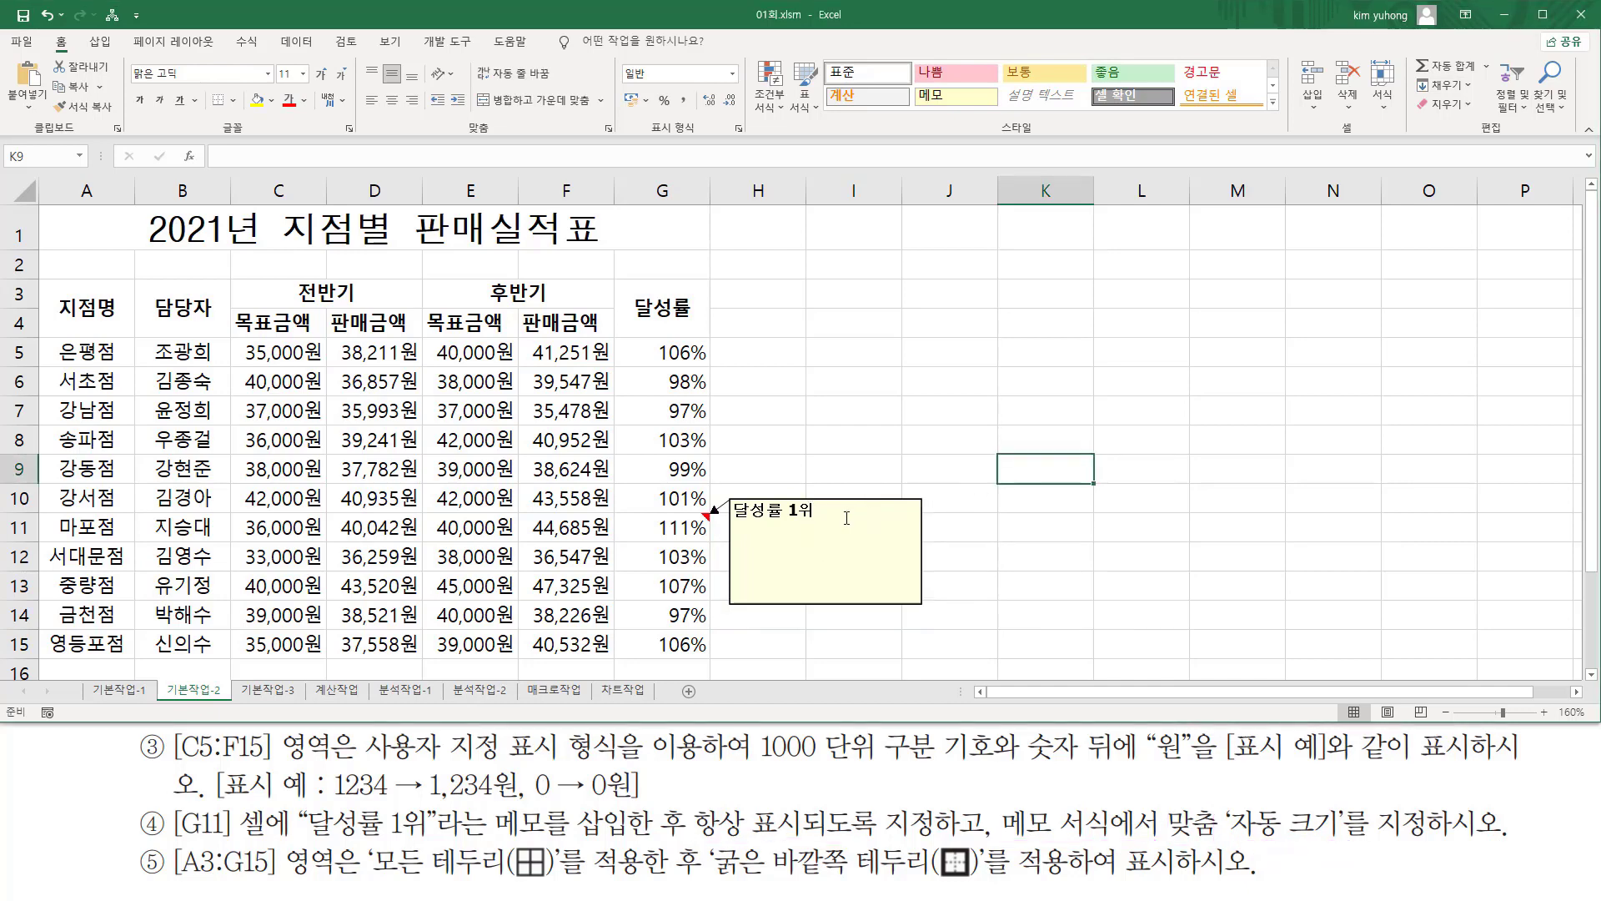
{"action": "left_click", "coordinate": [849, 519]}
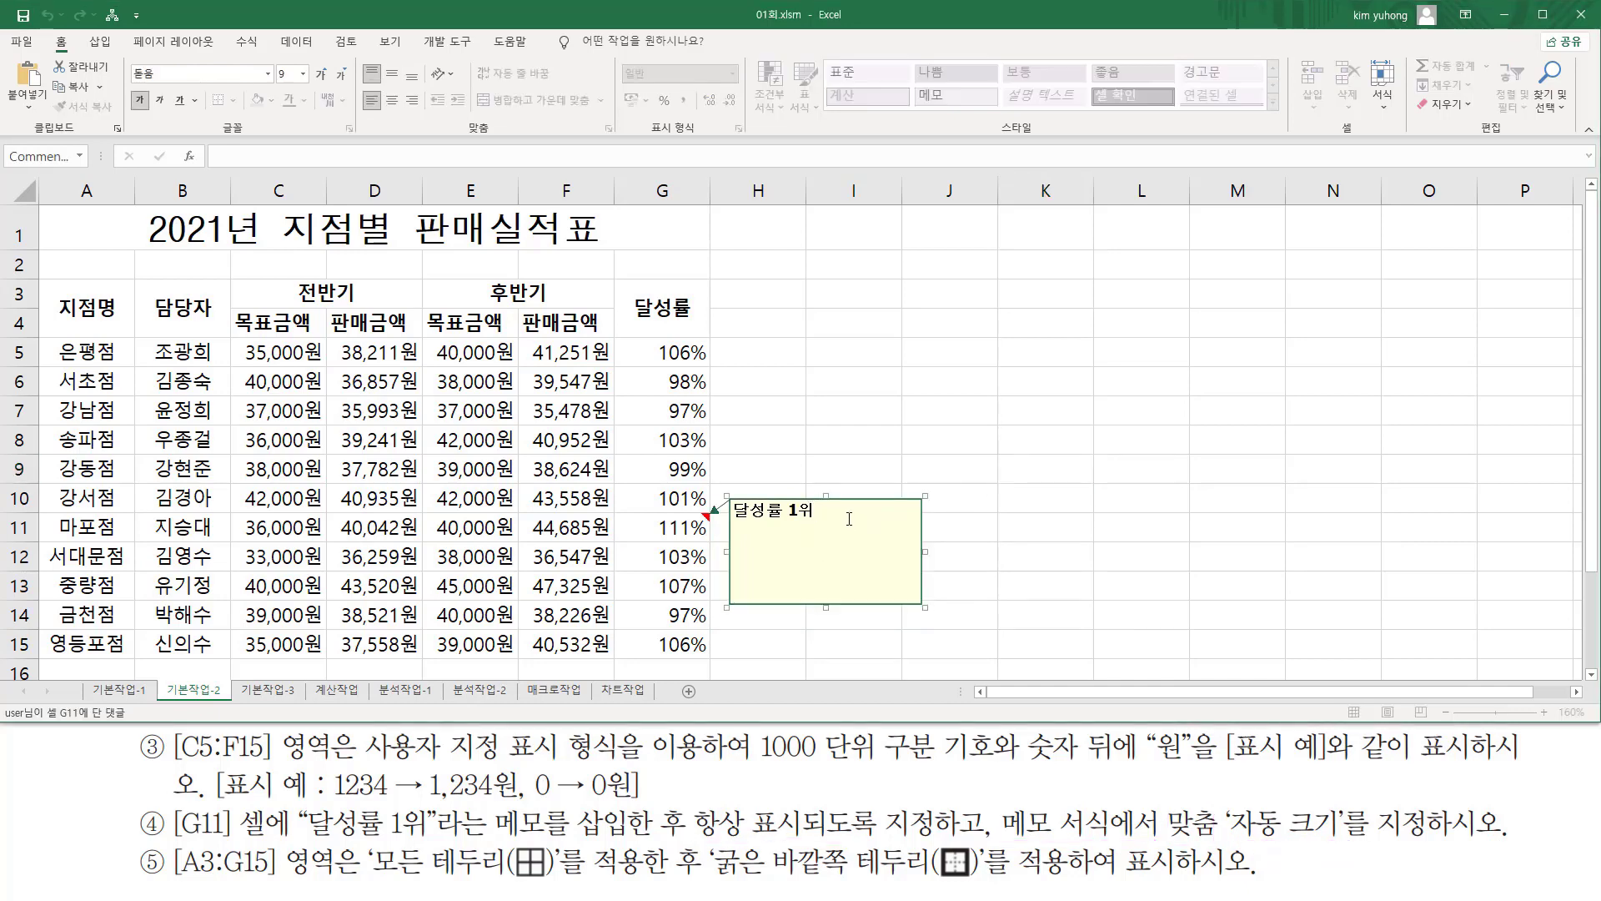
{"action": "key", "text": "ctrl+2"}
{"action": "left_click_drag", "start_coordinate": [808, 523], "coordinate": [826, 496]}
{"action": "key", "text": "Escape"}
{"action": "right_click", "coordinate": [840, 512]}
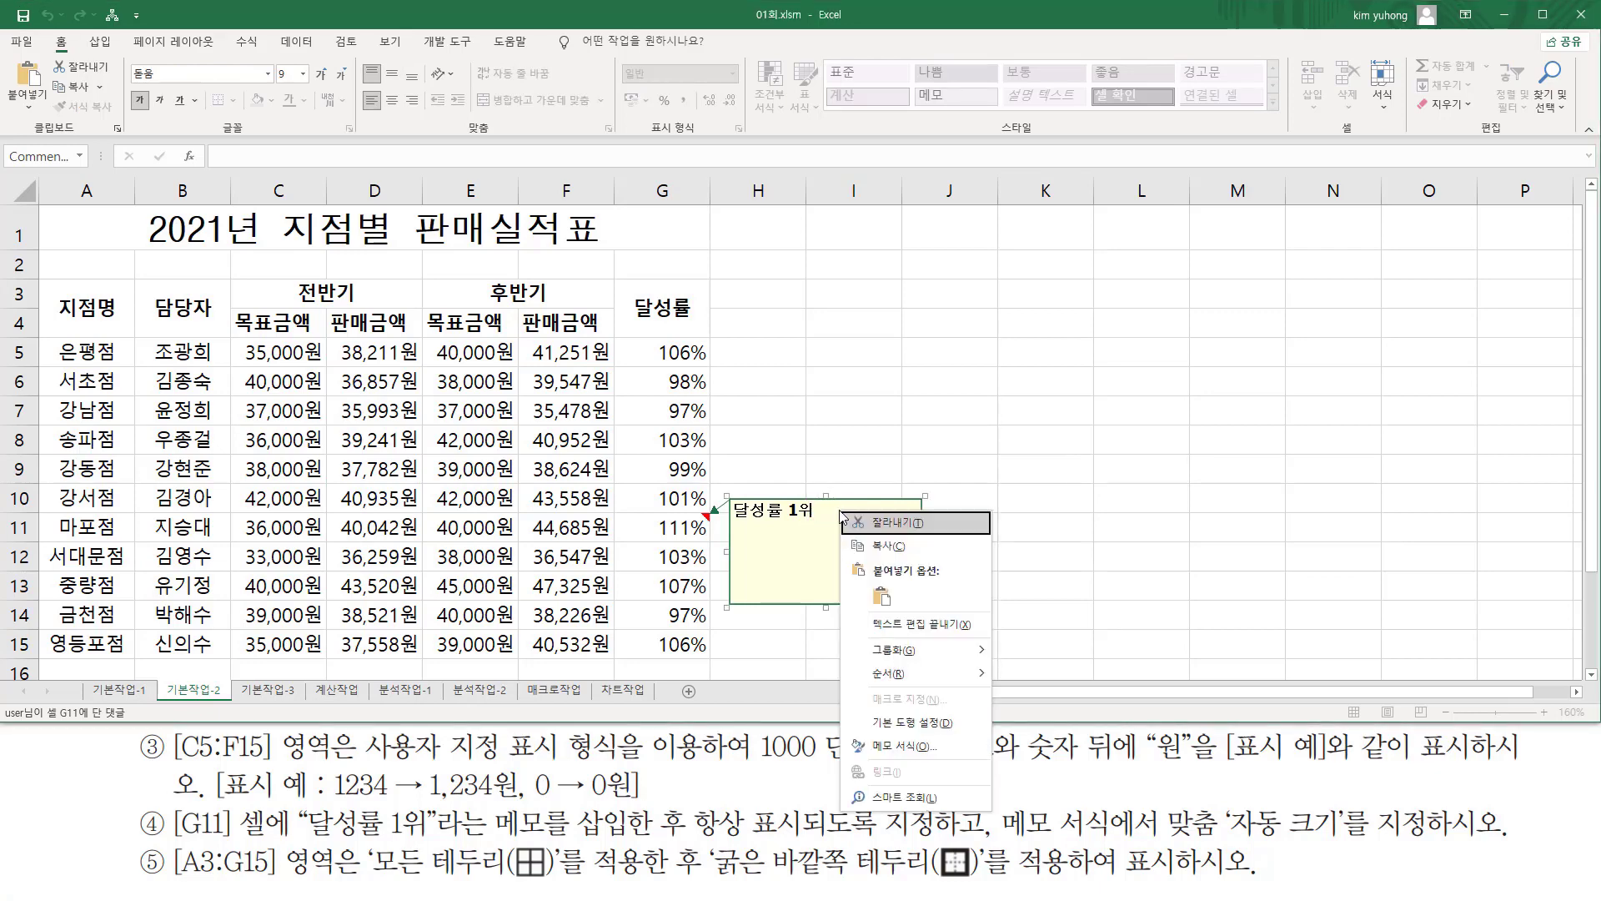
{"action": "left_click", "coordinate": [888, 747]}
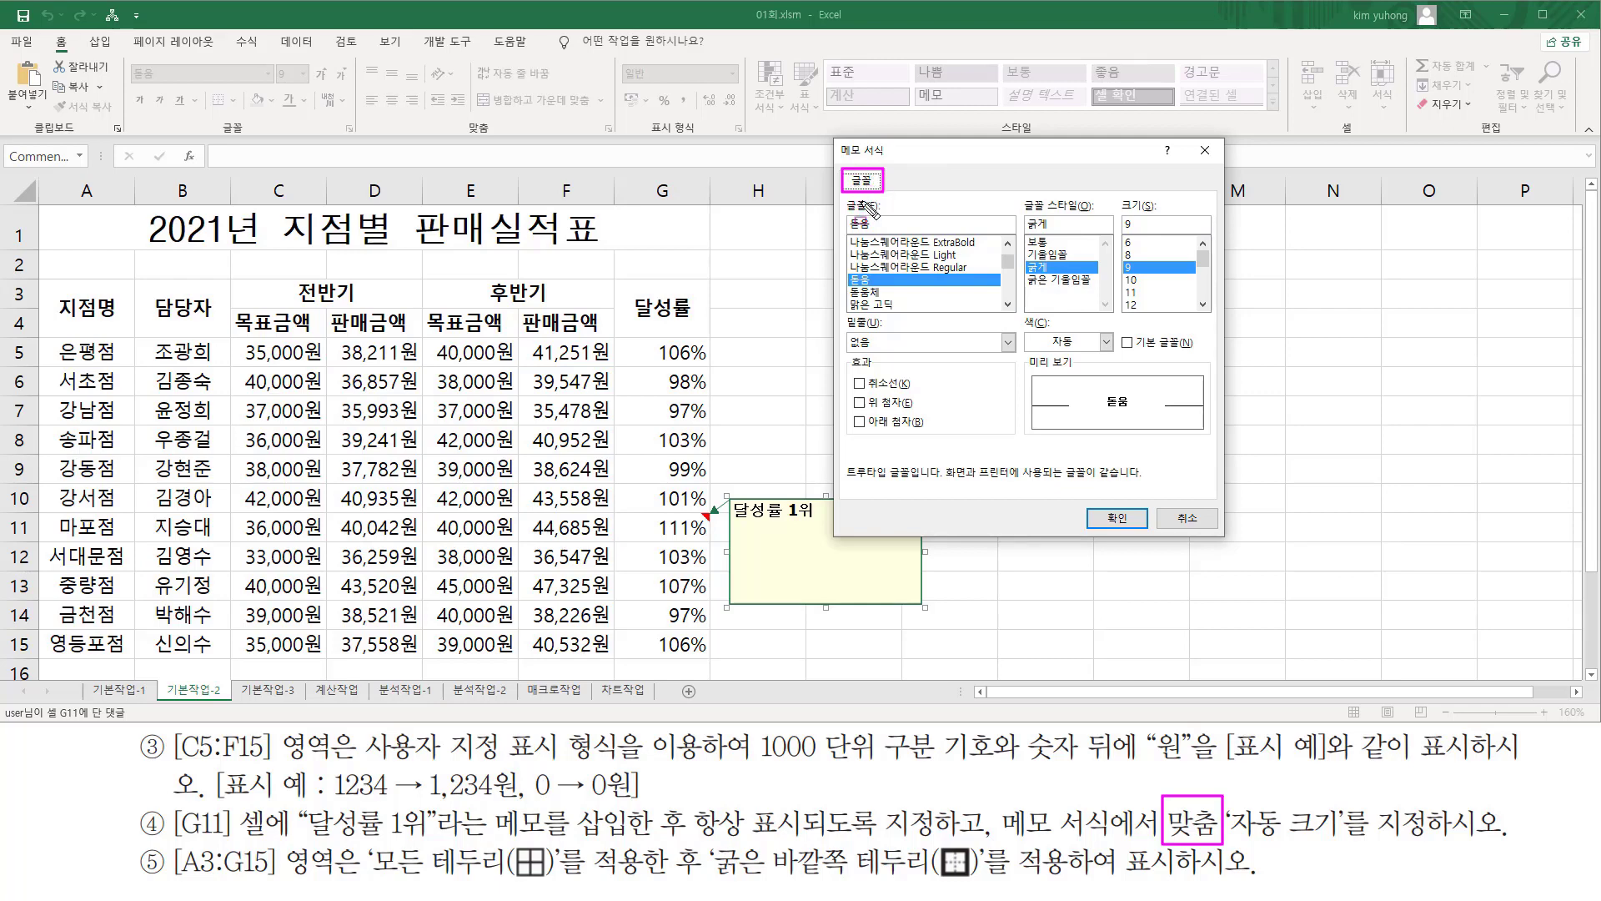
{"action": "left_click", "coordinate": [1183, 519]}
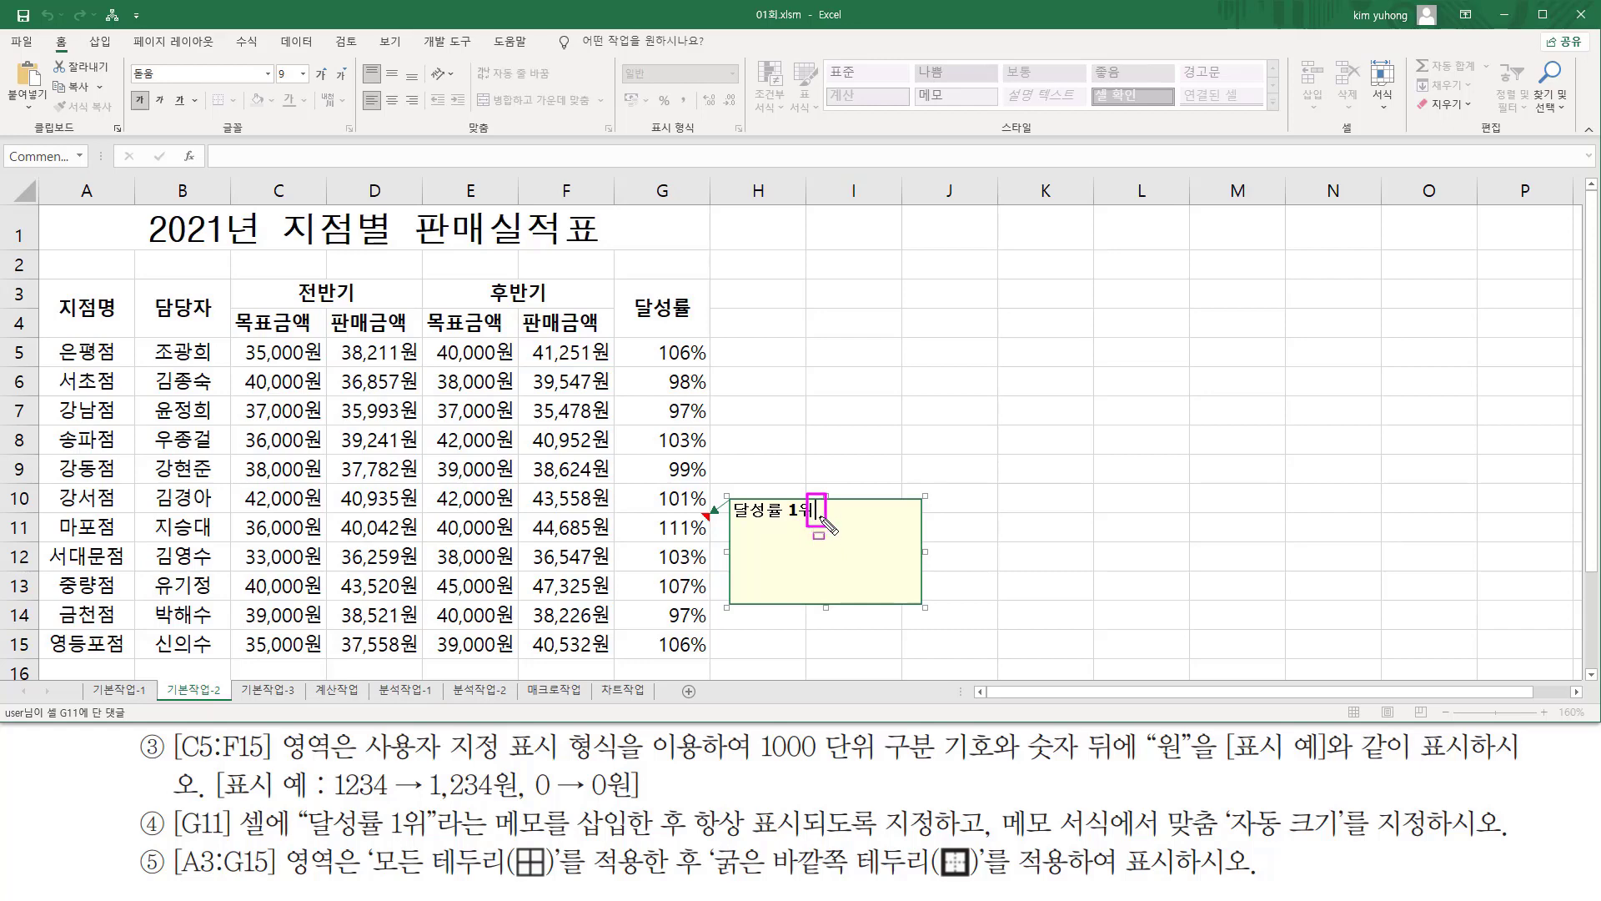
- Select the G11 memo as an object instead of its text and open its memo format settings (메모 서식)
{"action": "mouse_move", "coordinate": [993, 841]}
{"action": "left_mouse_down"}
{"action": "mouse_move", "coordinate": [1095, 841]}
{"action": "mouse_move", "coordinate": [1121, 804]}
{"action": "left_mouse_up"}
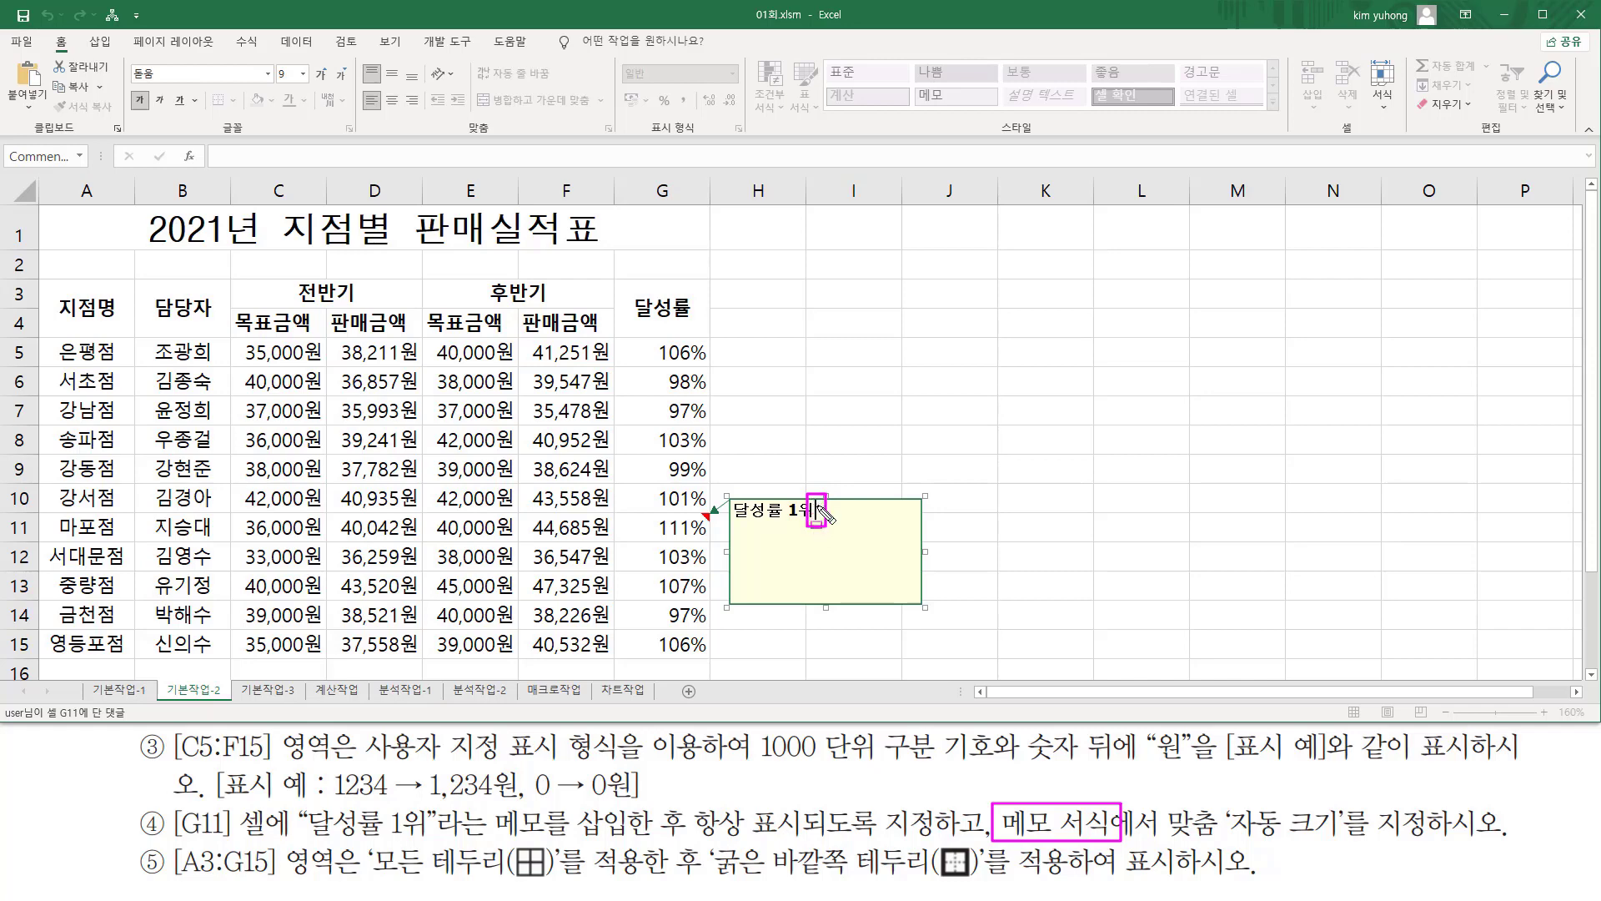
{"action": "mouse_move", "coordinate": [729, 499]}
{"action": "left_mouse_down"}
{"action": "mouse_move", "coordinate": [728, 535]}
{"action": "mouse_move", "coordinate": [925, 608]}
{"action": "left_mouse_up"}
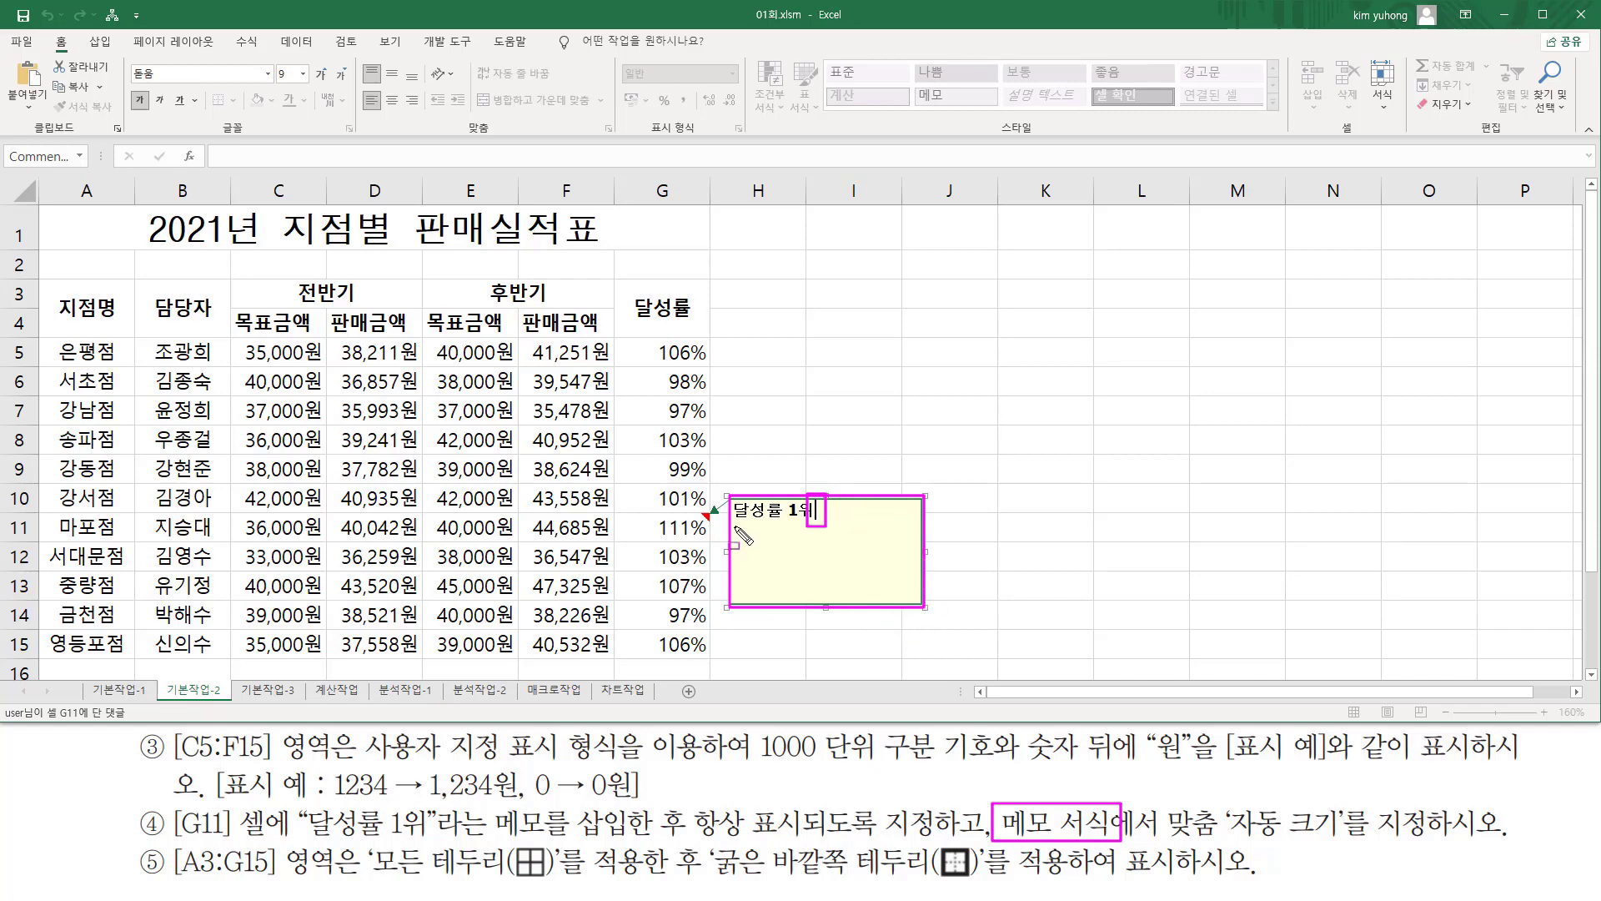
{"action": "key", "text": "Escape"}
{"action": "left_click", "coordinate": [888, 504]}
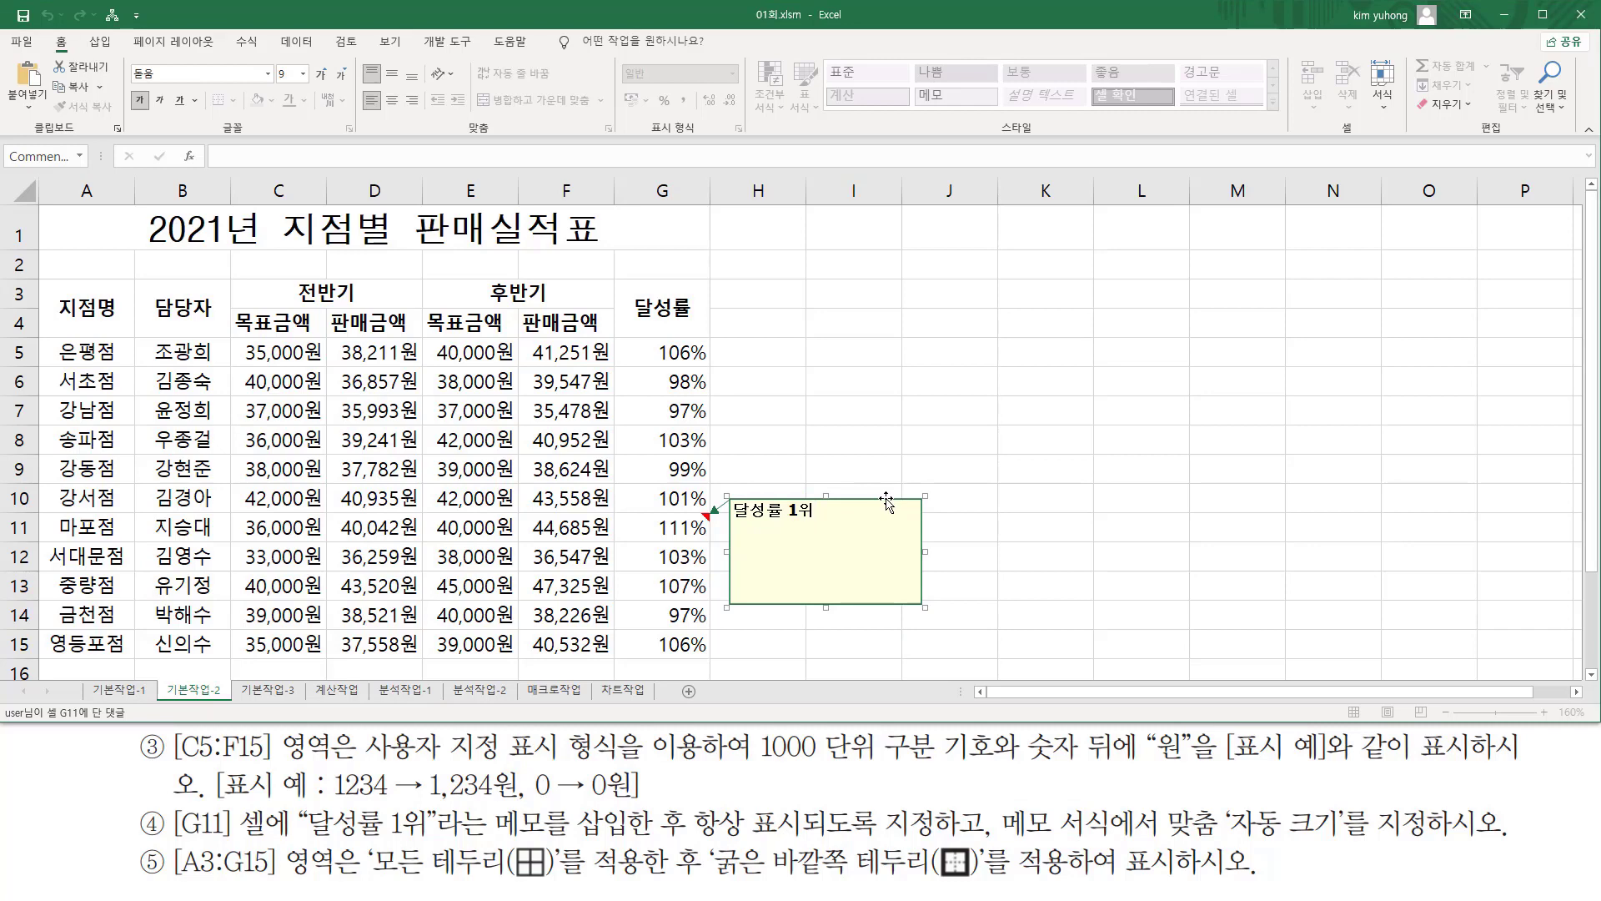
{"action": "key", "text": "ctrl+2"}
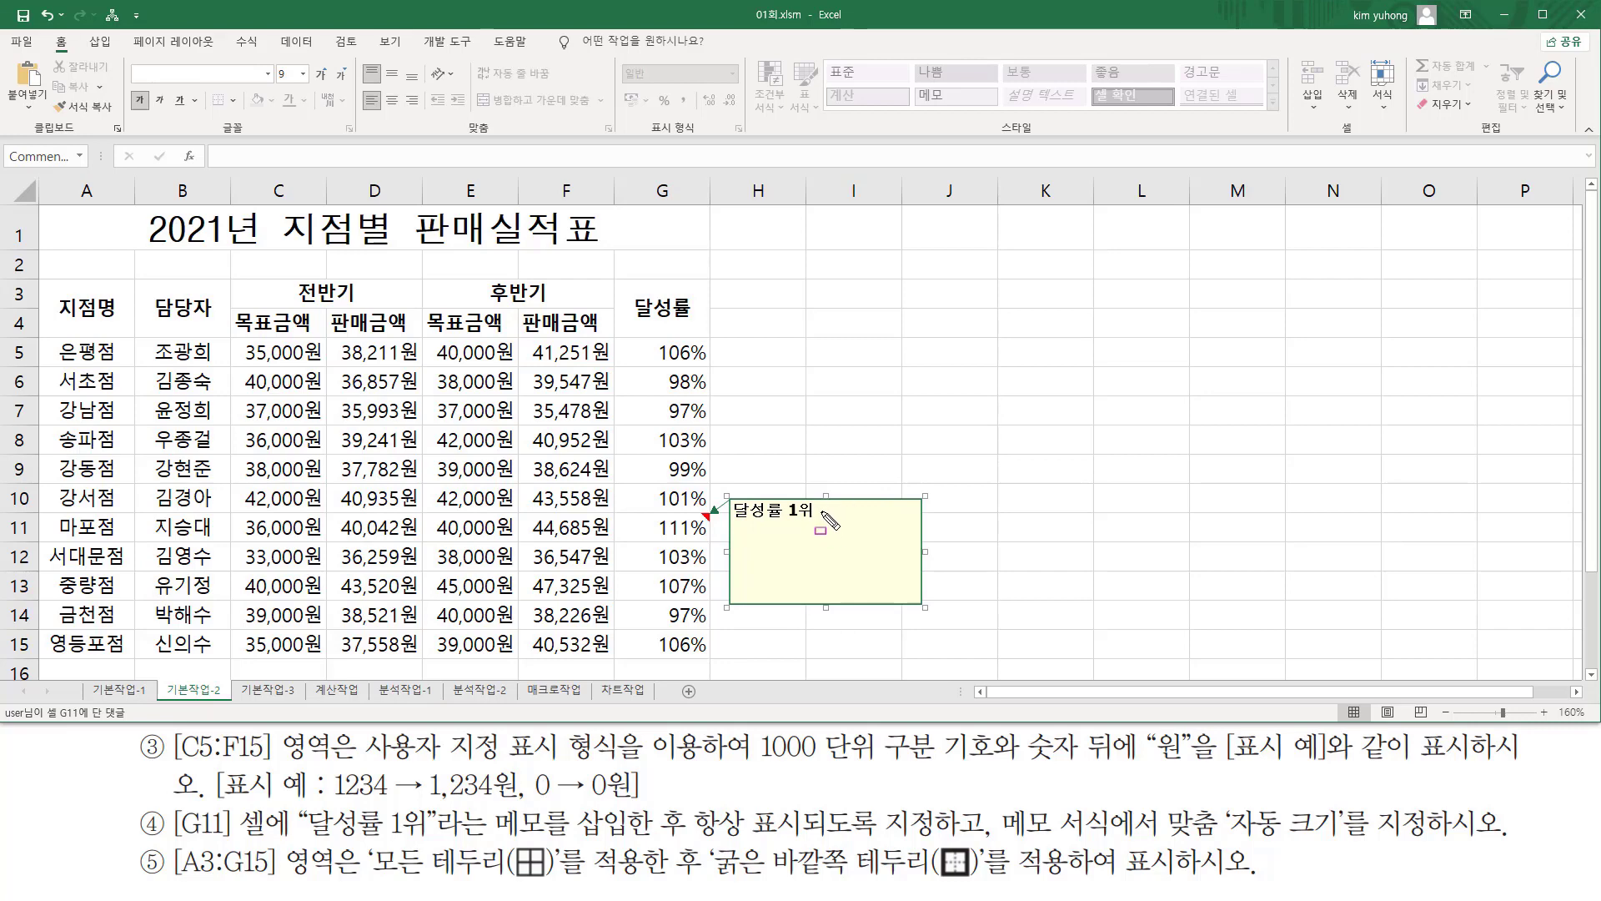
{"action": "key", "text": "Escape"}
{"action": "right_click", "coordinate": [866, 503]}
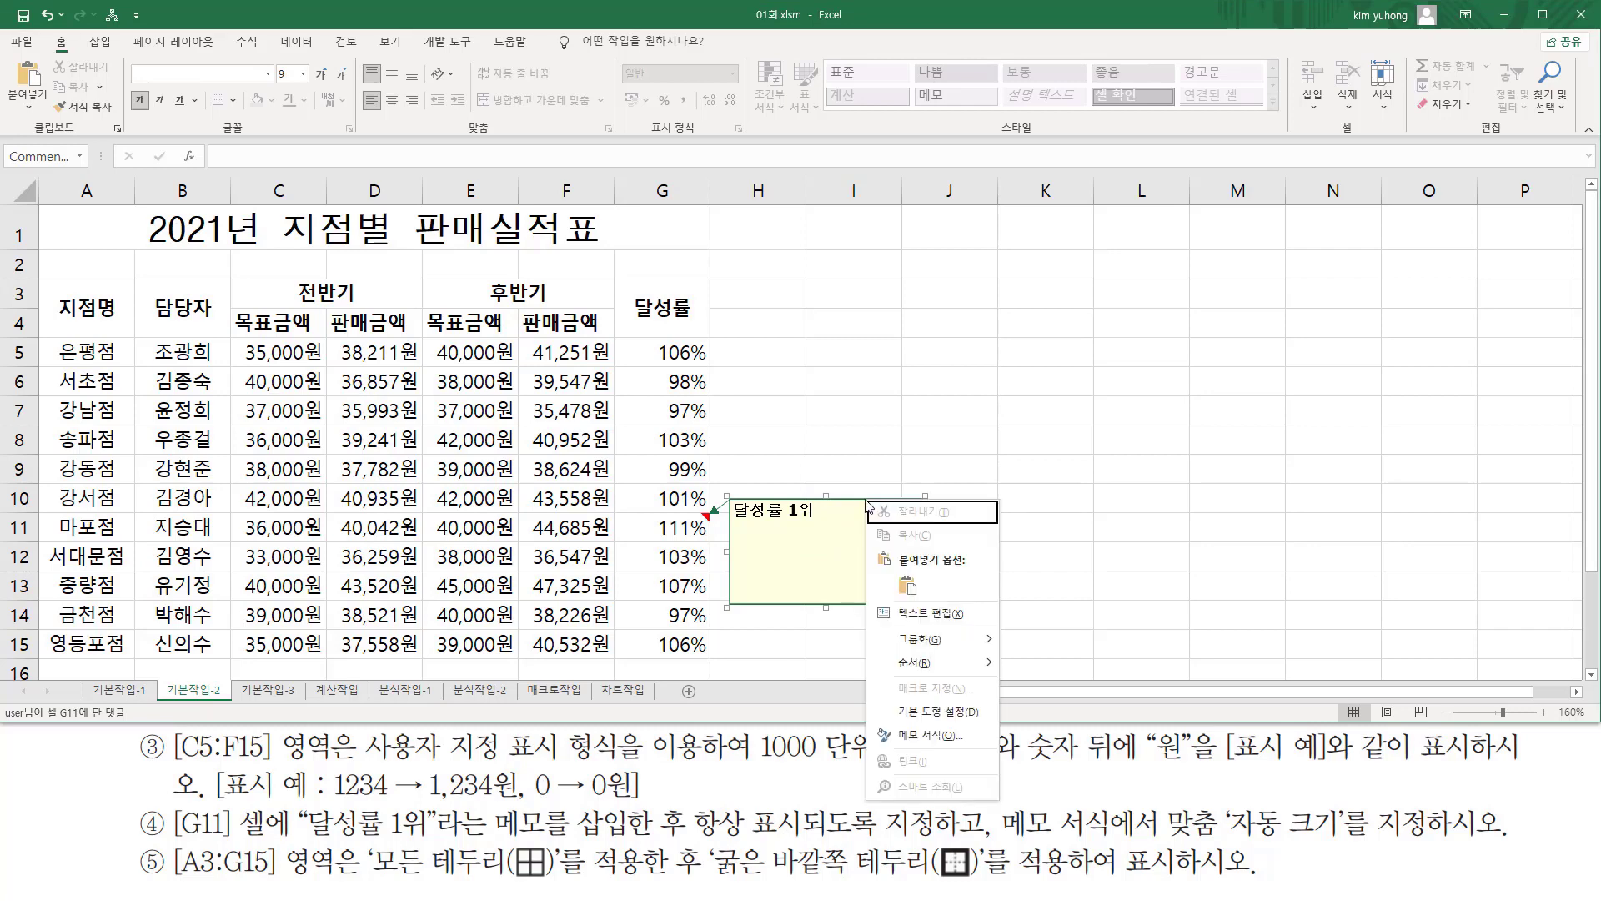
{"action": "left_click", "coordinate": [936, 737]}
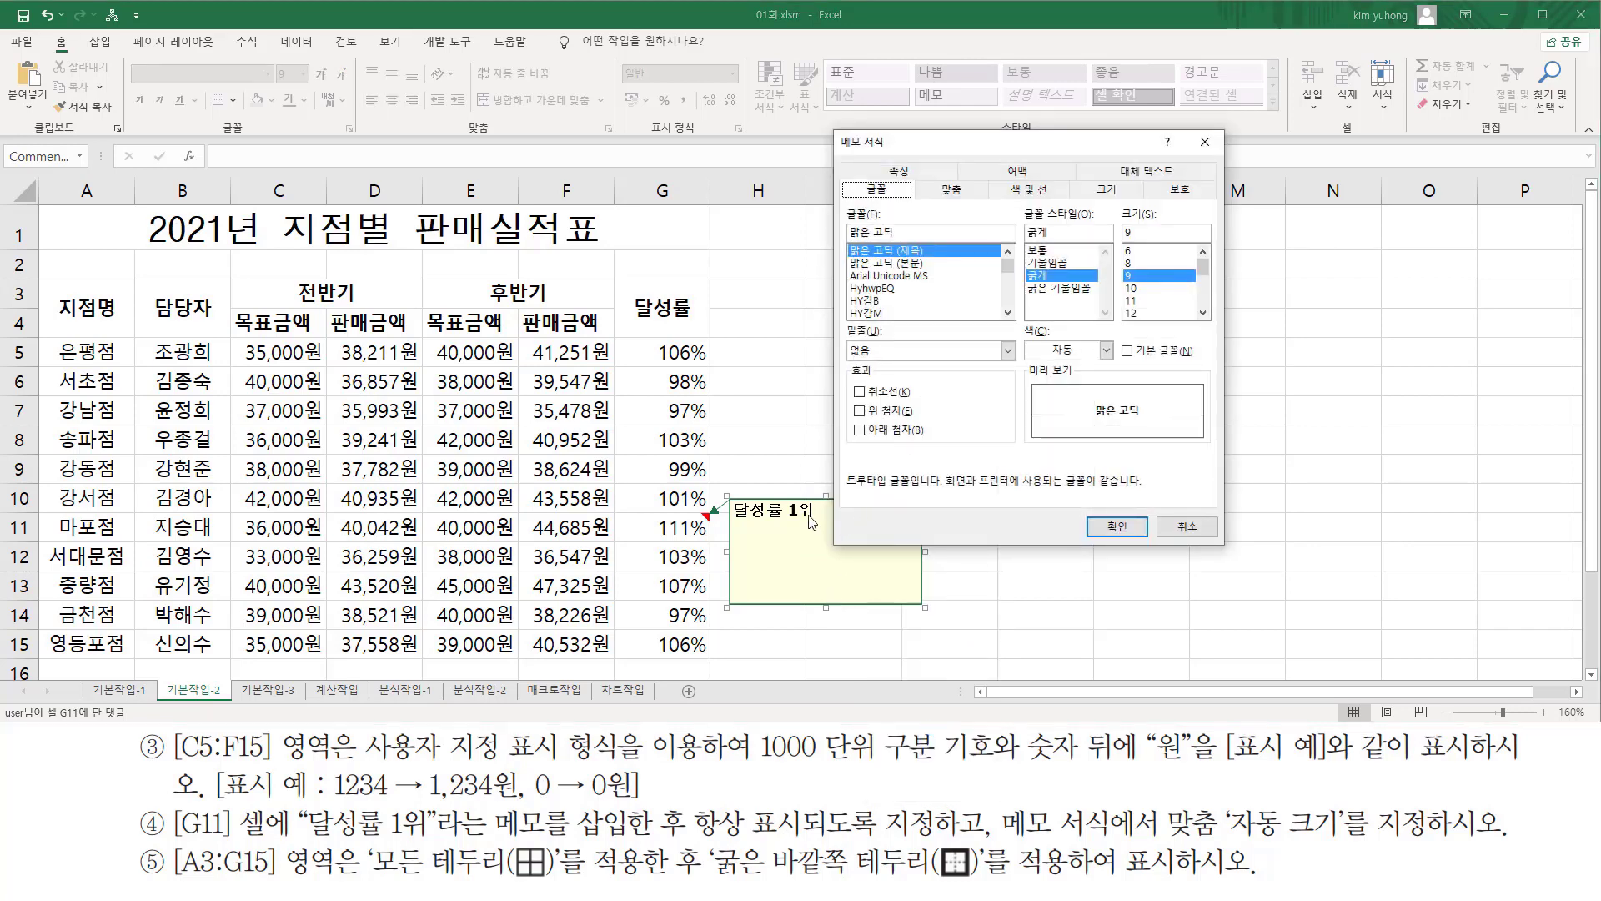
- Turn on automatic size (자동 크기) in the alignment (맞춤) settings of the G11 memo's format and apply it
{"action": "mouse_move", "coordinate": [838, 143]}
{"action": "left_mouse_down"}
{"action": "mouse_move", "coordinate": [900, 143]}
{"action": "mouse_move", "coordinate": [897, 197]}
{"action": "mouse_move", "coordinate": [1219, 202]}
{"action": "left_mouse_up"}
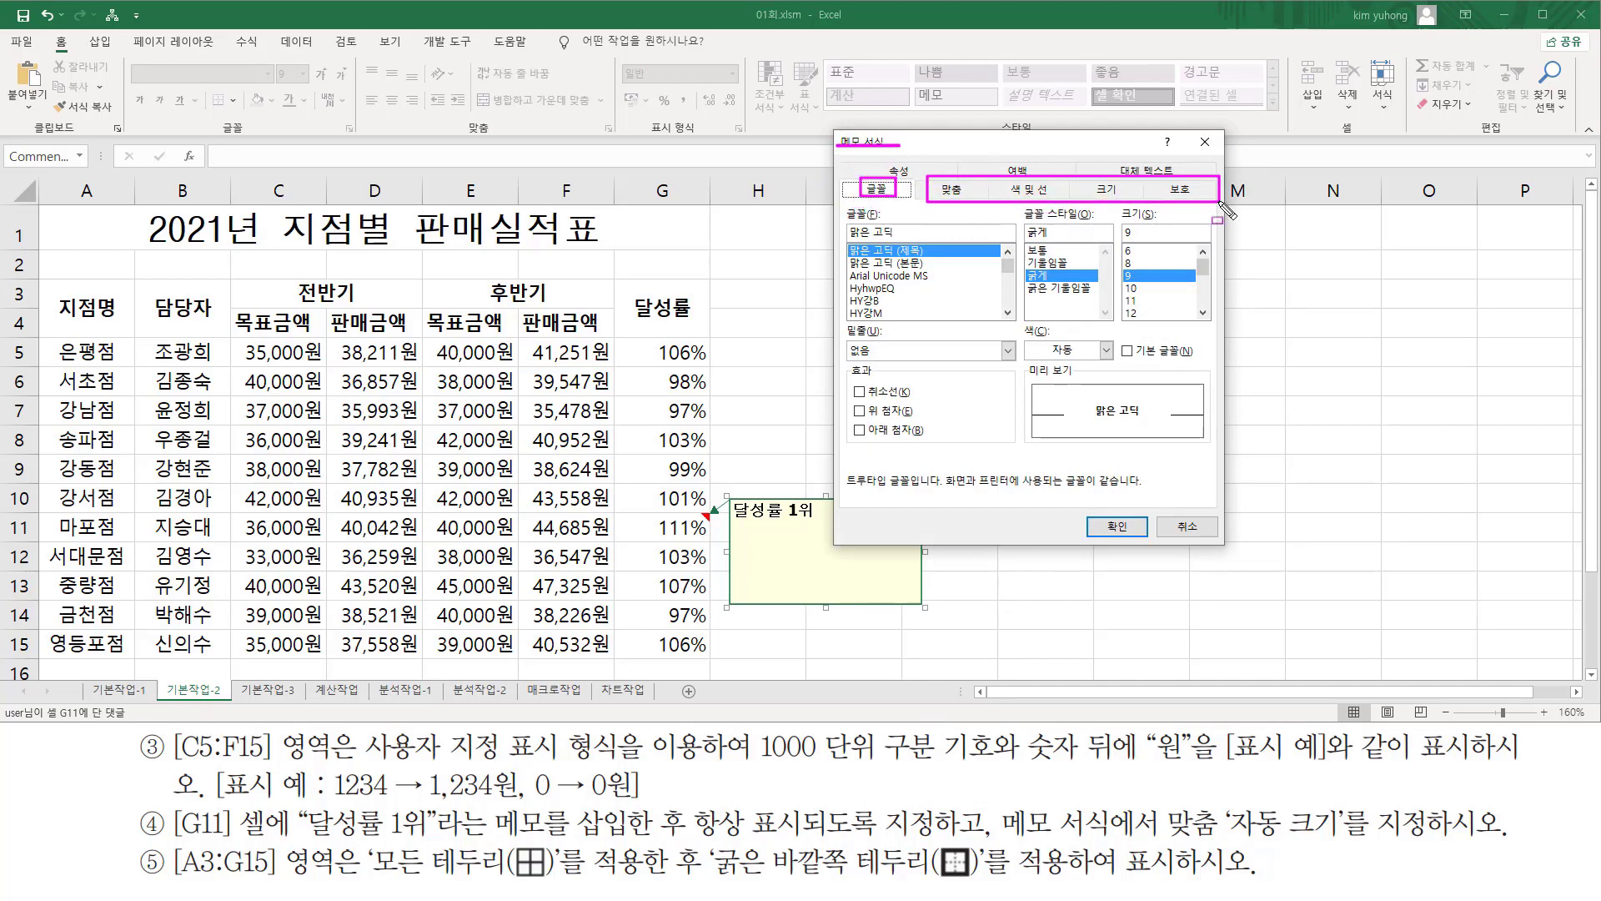
{"action": "left_click_drag", "start_coordinate": [875, 154], "coordinate": [1183, 176]}
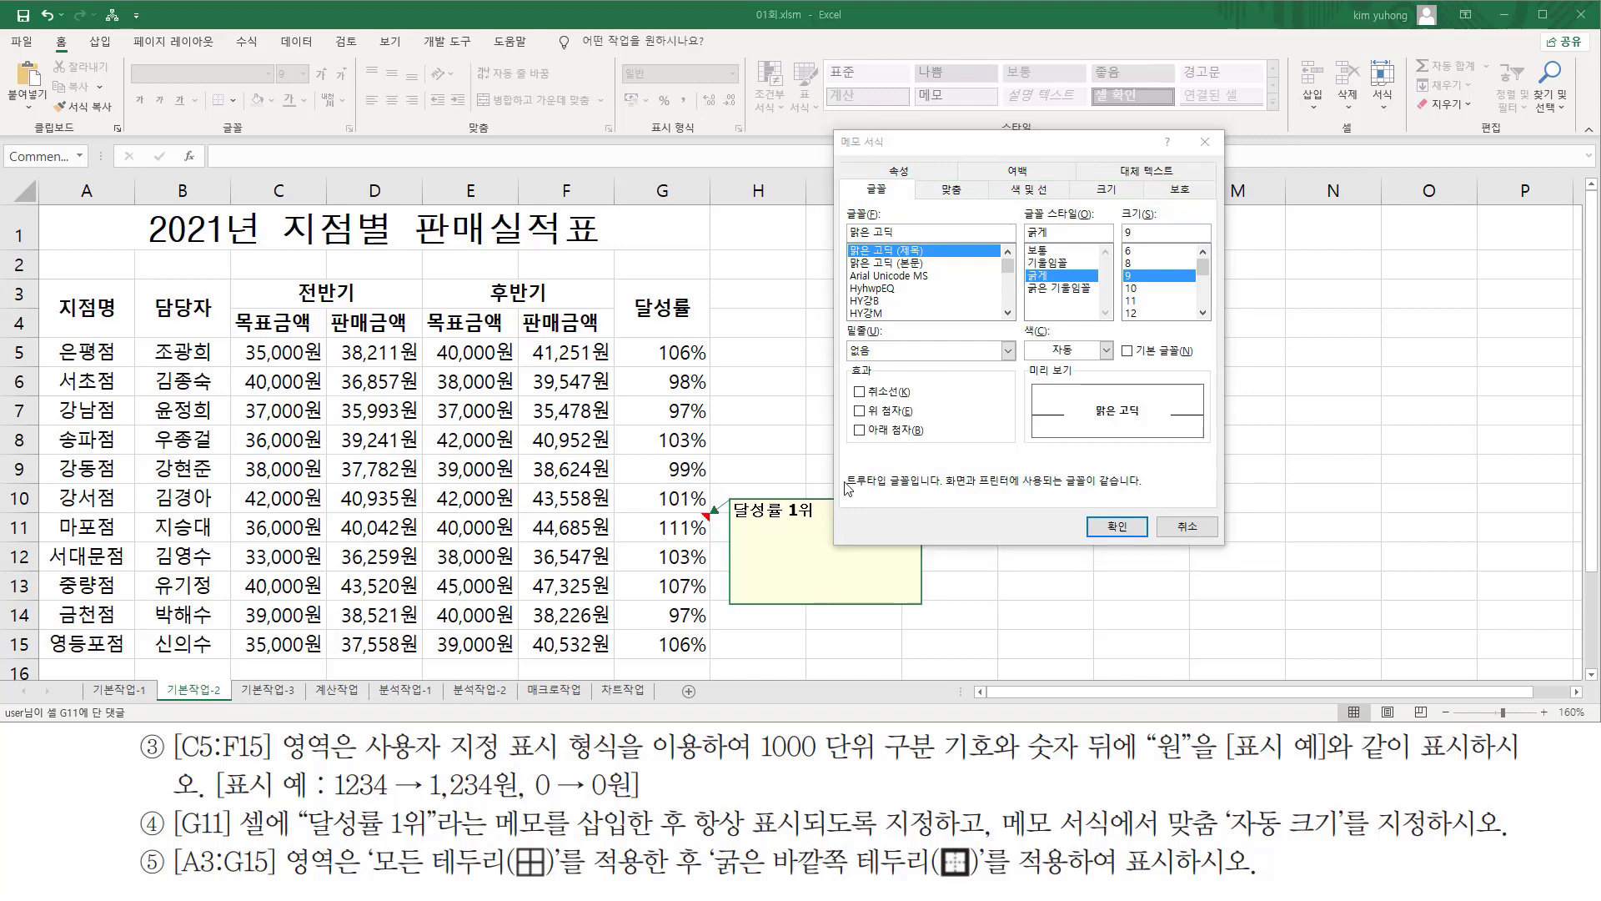
{"action": "left_click_drag", "start_coordinate": [847, 178], "coordinate": [910, 198]}
{"action": "mouse_move", "coordinate": [836, 131]}
{"action": "left_mouse_down"}
{"action": "mouse_move", "coordinate": [966, 193]}
{"action": "mouse_move", "coordinate": [1229, 212]}
{"action": "left_mouse_up"}
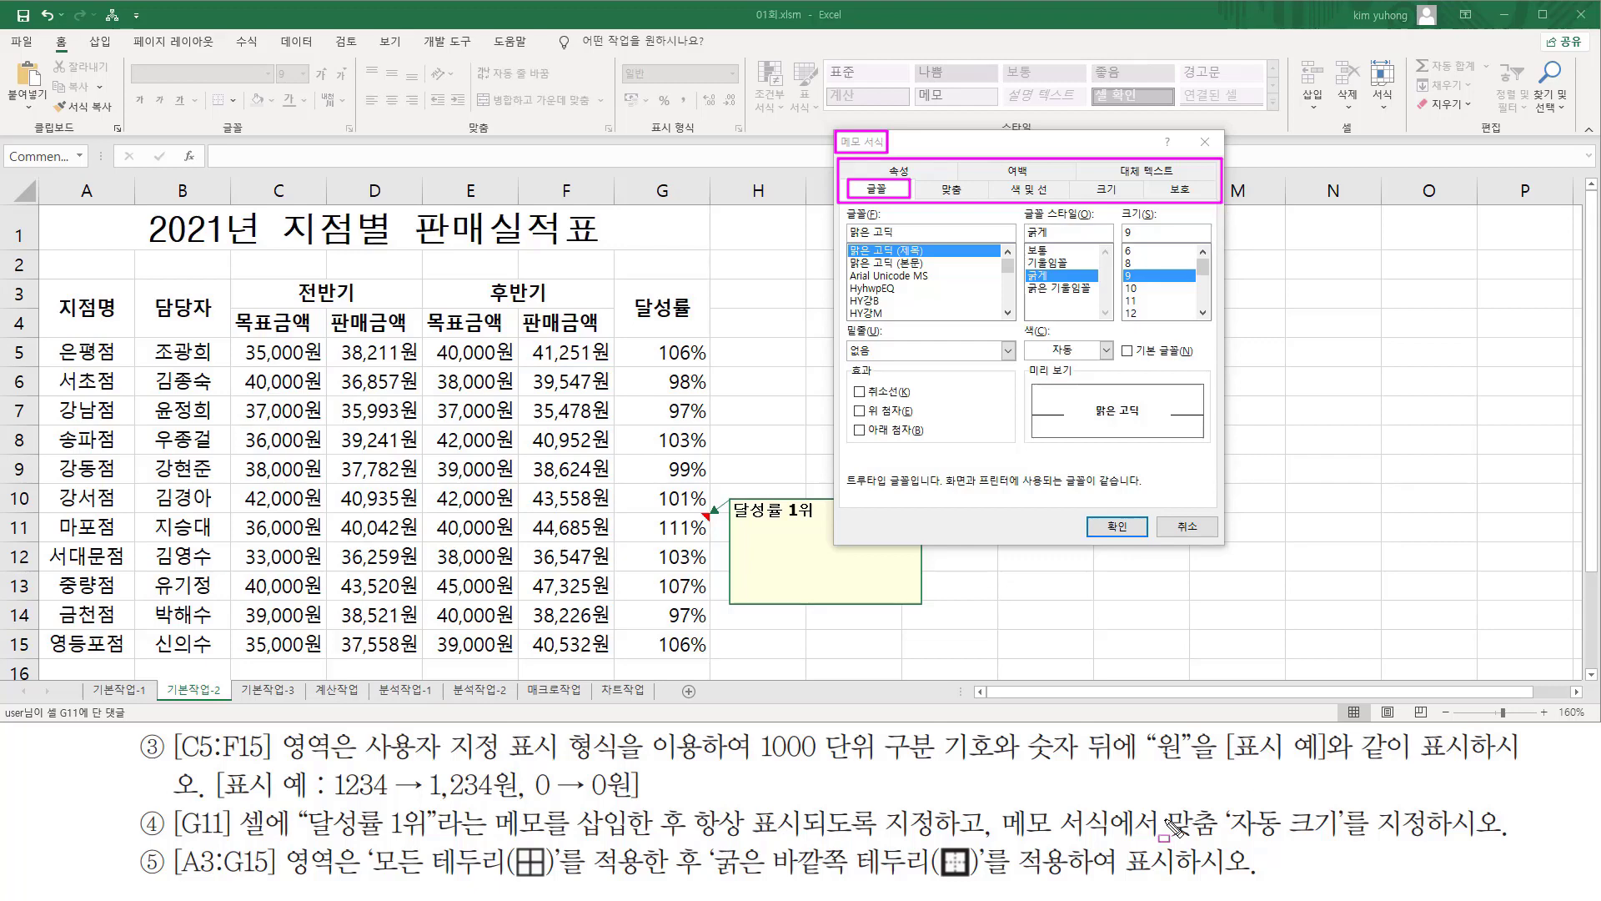
{"action": "mouse_move", "coordinate": [1163, 801]}
{"action": "left_mouse_down"}
{"action": "mouse_move", "coordinate": [1209, 842]}
{"action": "mouse_move", "coordinate": [1339, 840]}
{"action": "left_mouse_up"}
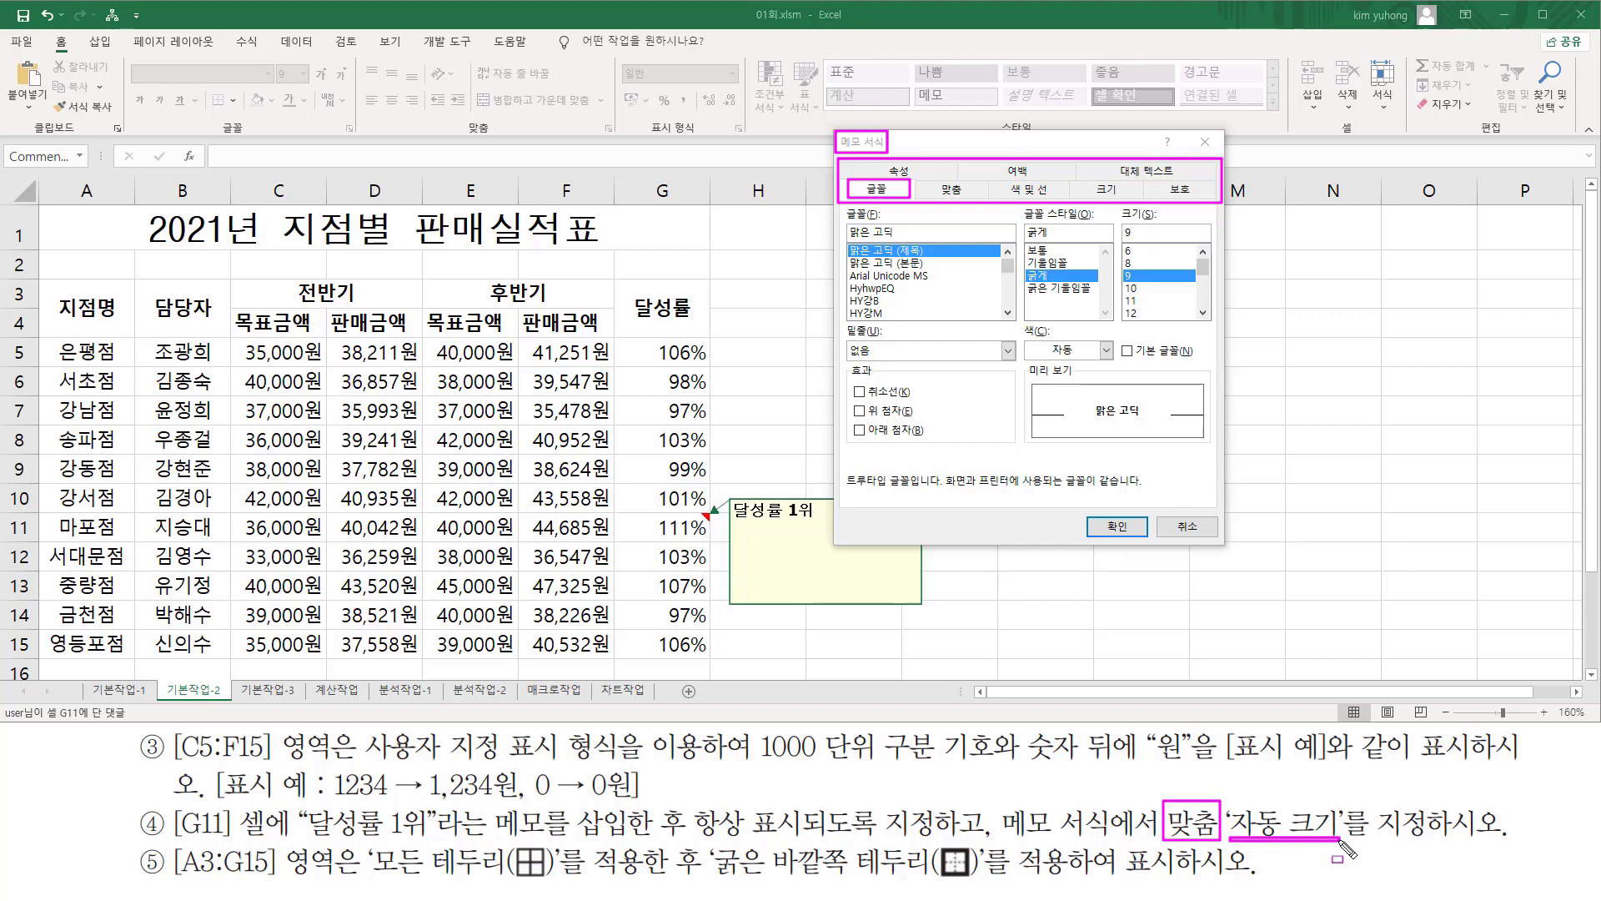
{"action": "left_click_drag", "start_coordinate": [936, 175], "coordinate": [974, 200]}
{"action": "left_click", "coordinate": [952, 190]}
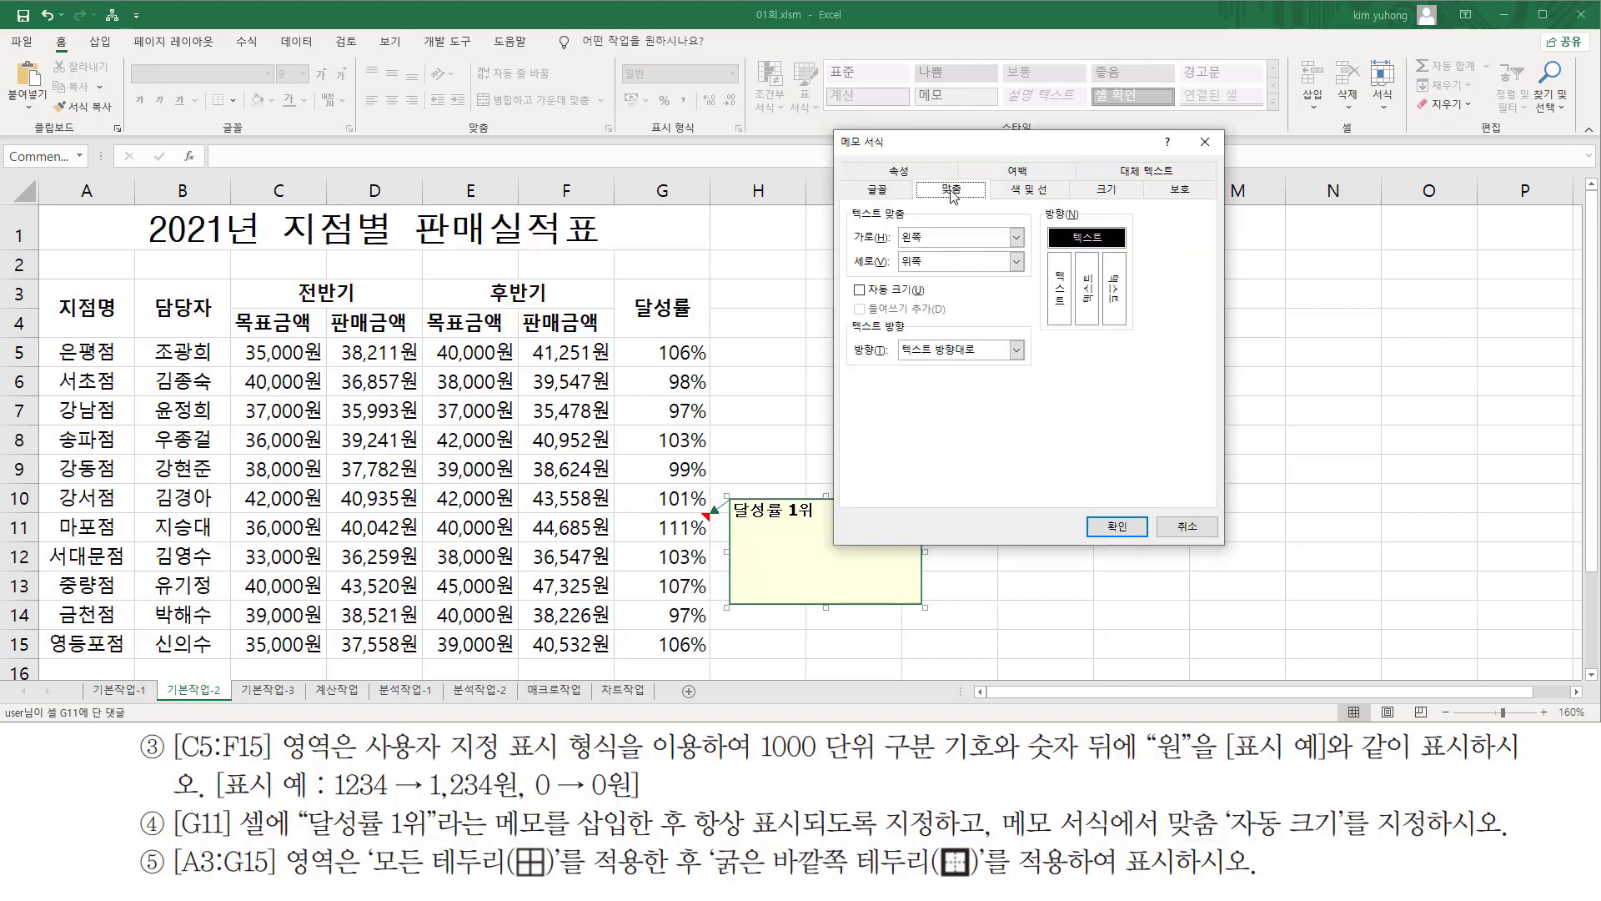
{"action": "key", "text": "ctrl+2"}
{"action": "left_click_drag", "start_coordinate": [847, 279], "coordinate": [941, 299]}
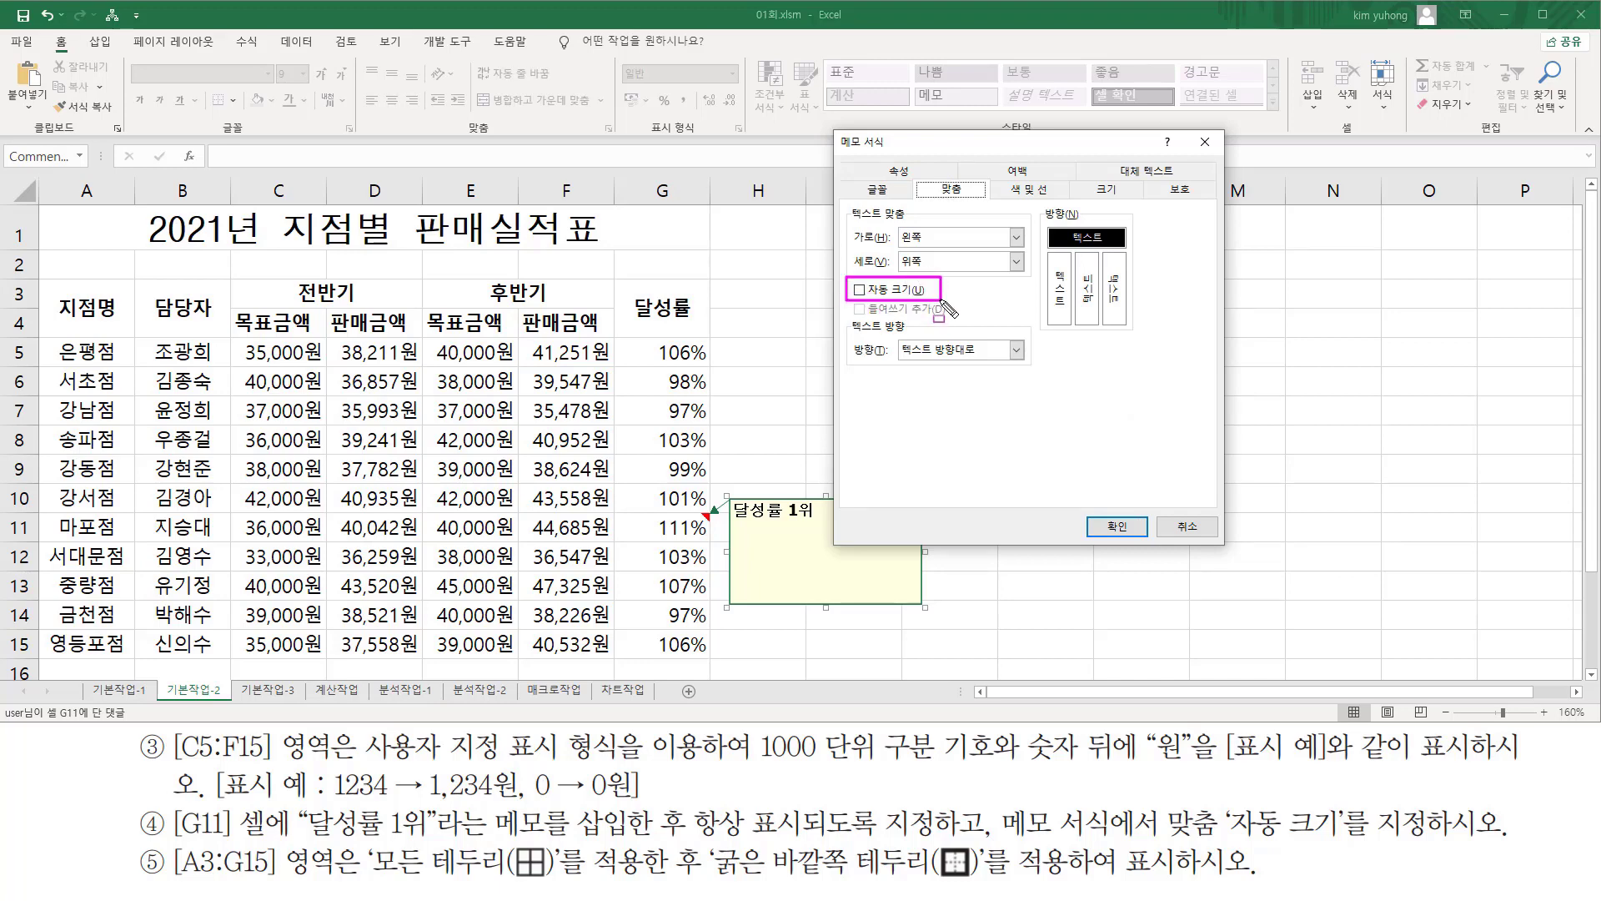
{"action": "left_click", "coordinate": [864, 294]}
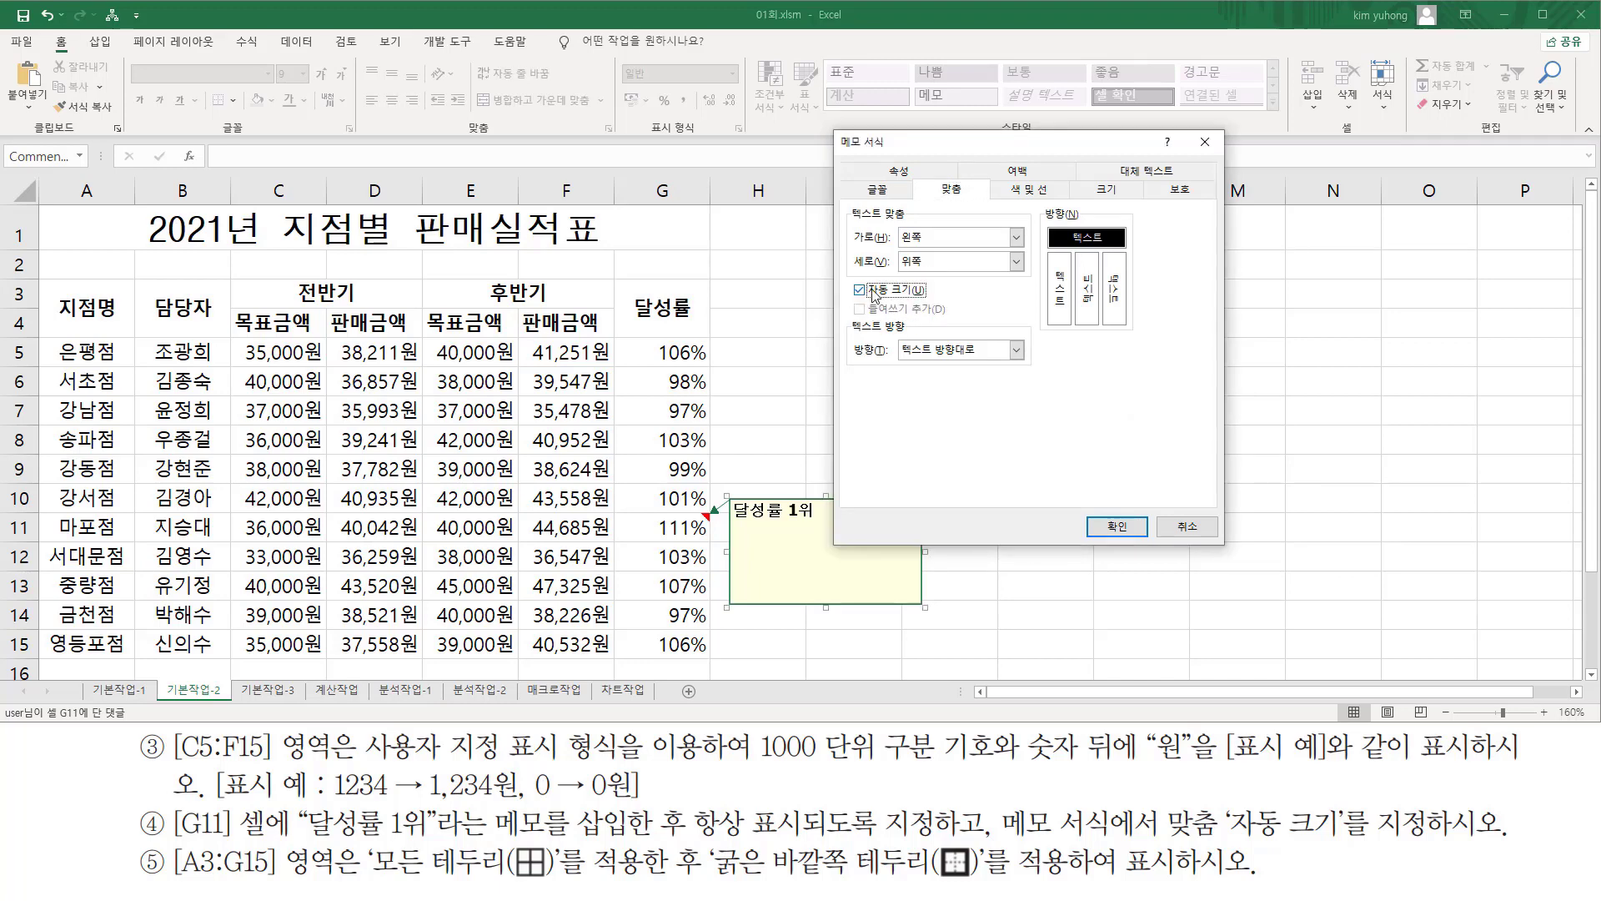
{"action": "left_click", "coordinate": [1117, 526]}
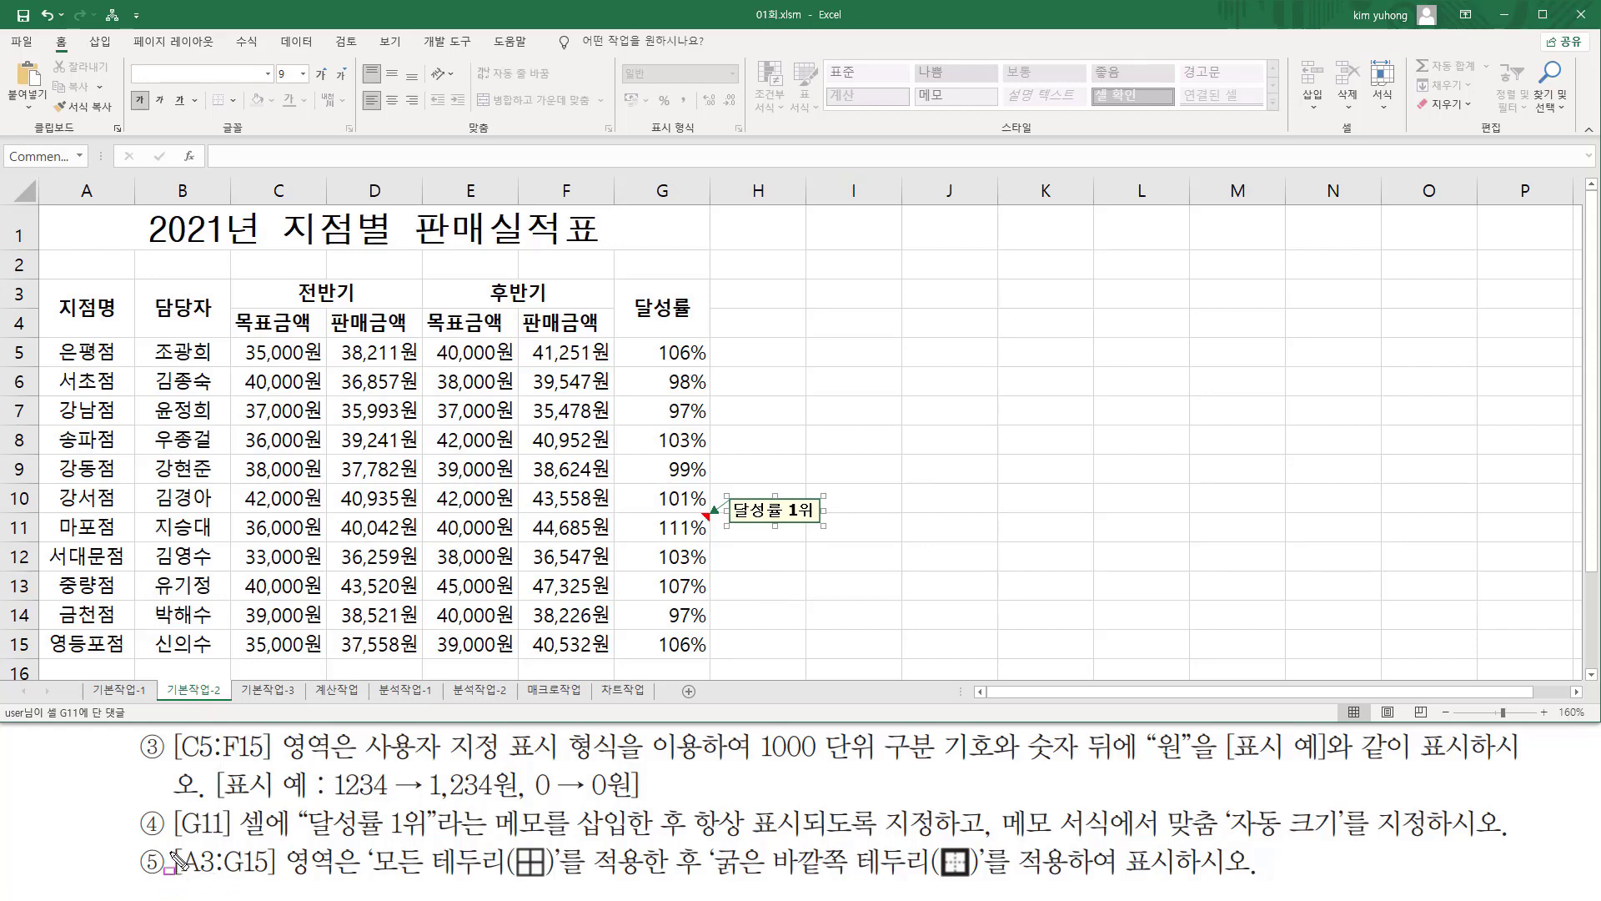
- Apply all borders (모든 테두리) to the range A3:G15, as instruction ⑤ requires
{"action": "mouse_move", "coordinate": [171, 836]}
{"action": "left_mouse_down"}
{"action": "mouse_move", "coordinate": [281, 884]}
{"action": "mouse_move", "coordinate": [344, 885]}
{"action": "left_mouse_up"}
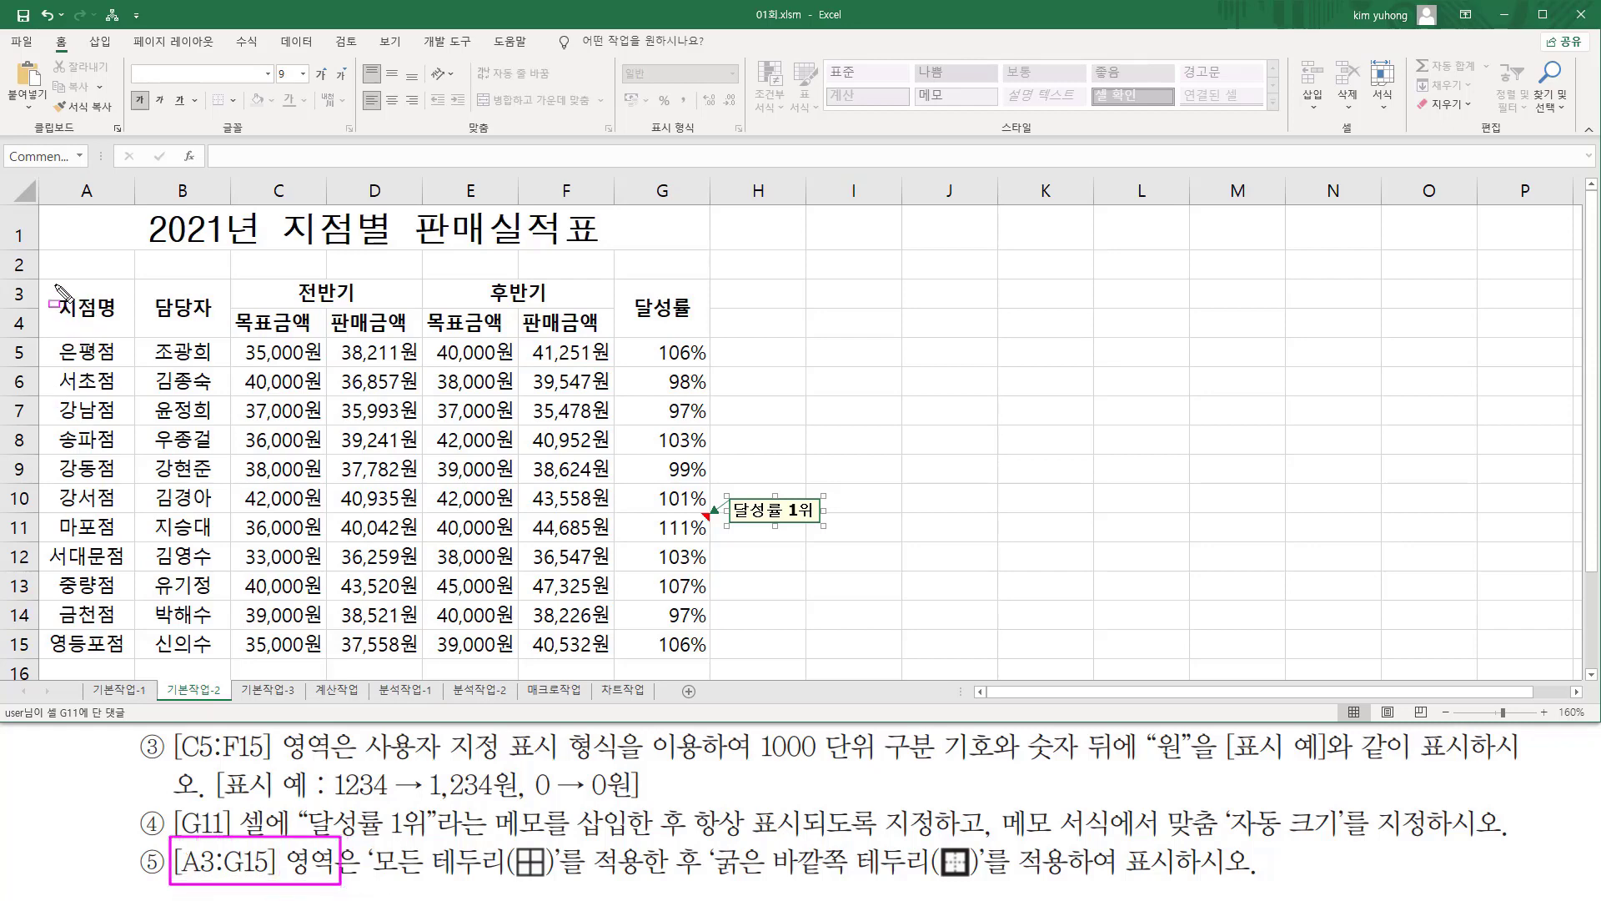
{"action": "left_click_drag", "start_coordinate": [50, 282], "coordinate": [708, 655]}
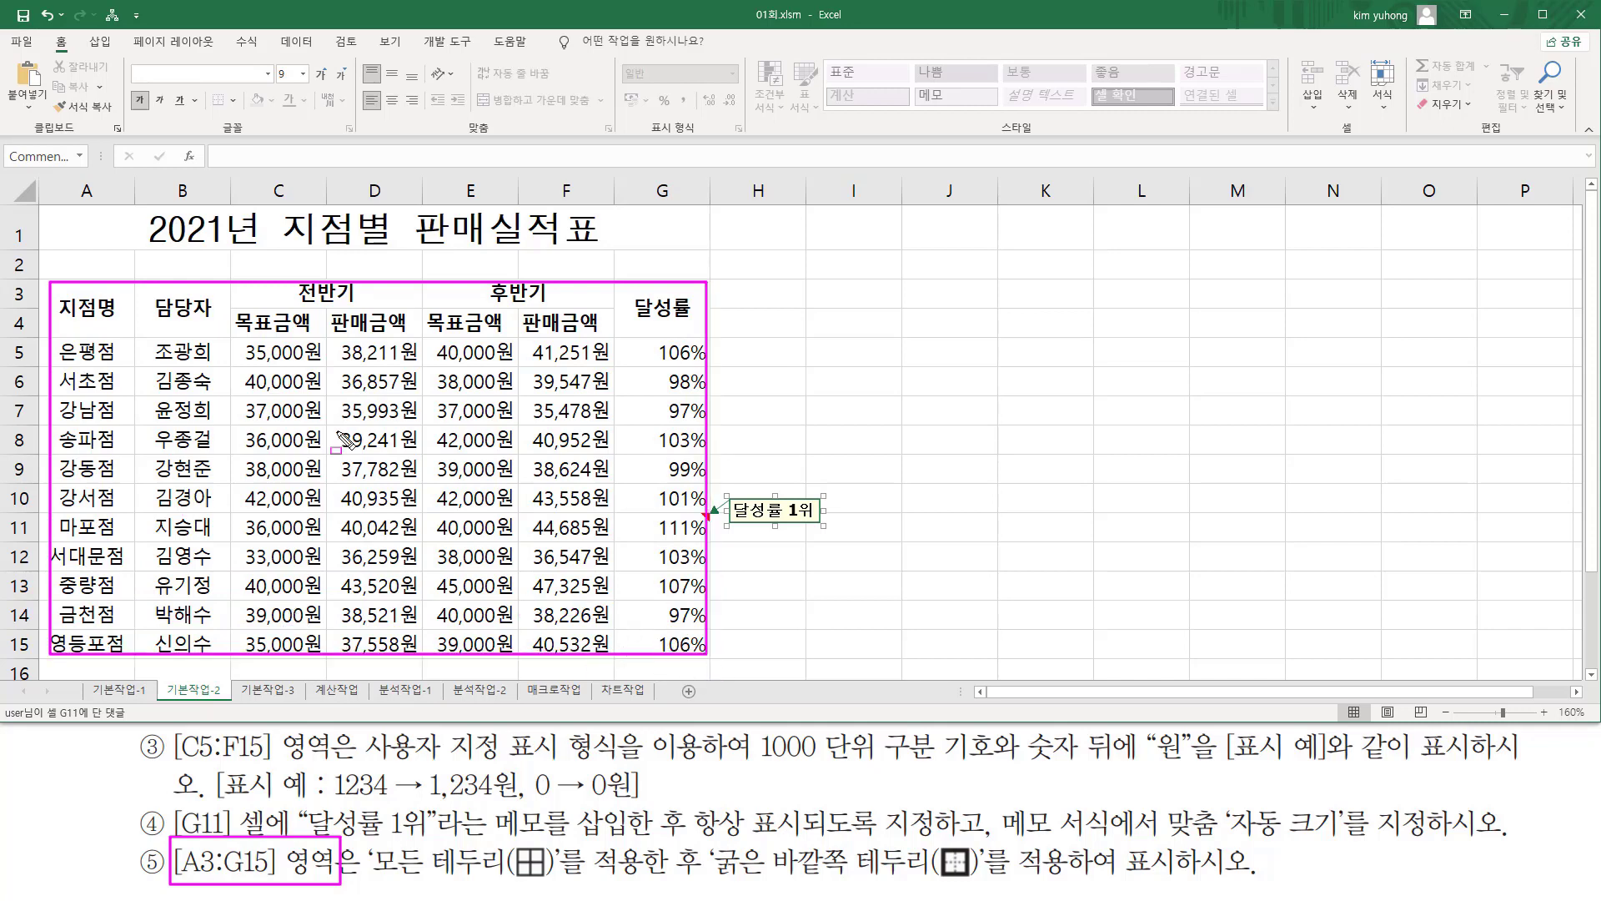
{"action": "left_click_drag", "start_coordinate": [372, 879], "coordinate": [972, 881]}
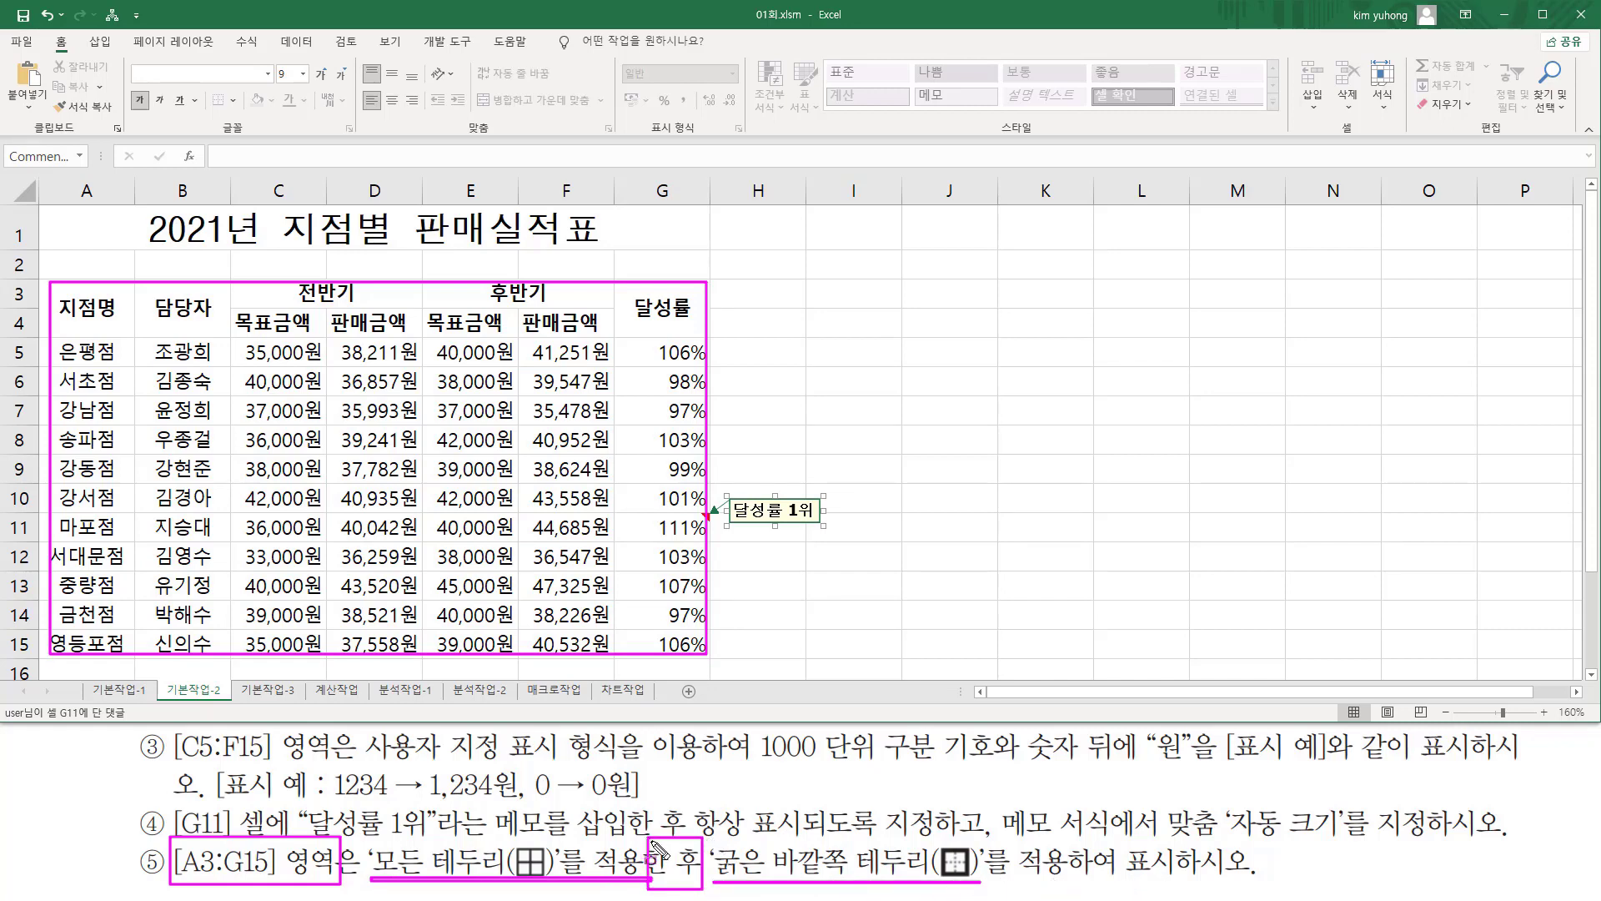
{"action": "key", "text": "Escape"}
{"action": "left_click_drag", "start_coordinate": [51, 293], "coordinate": [664, 639]}
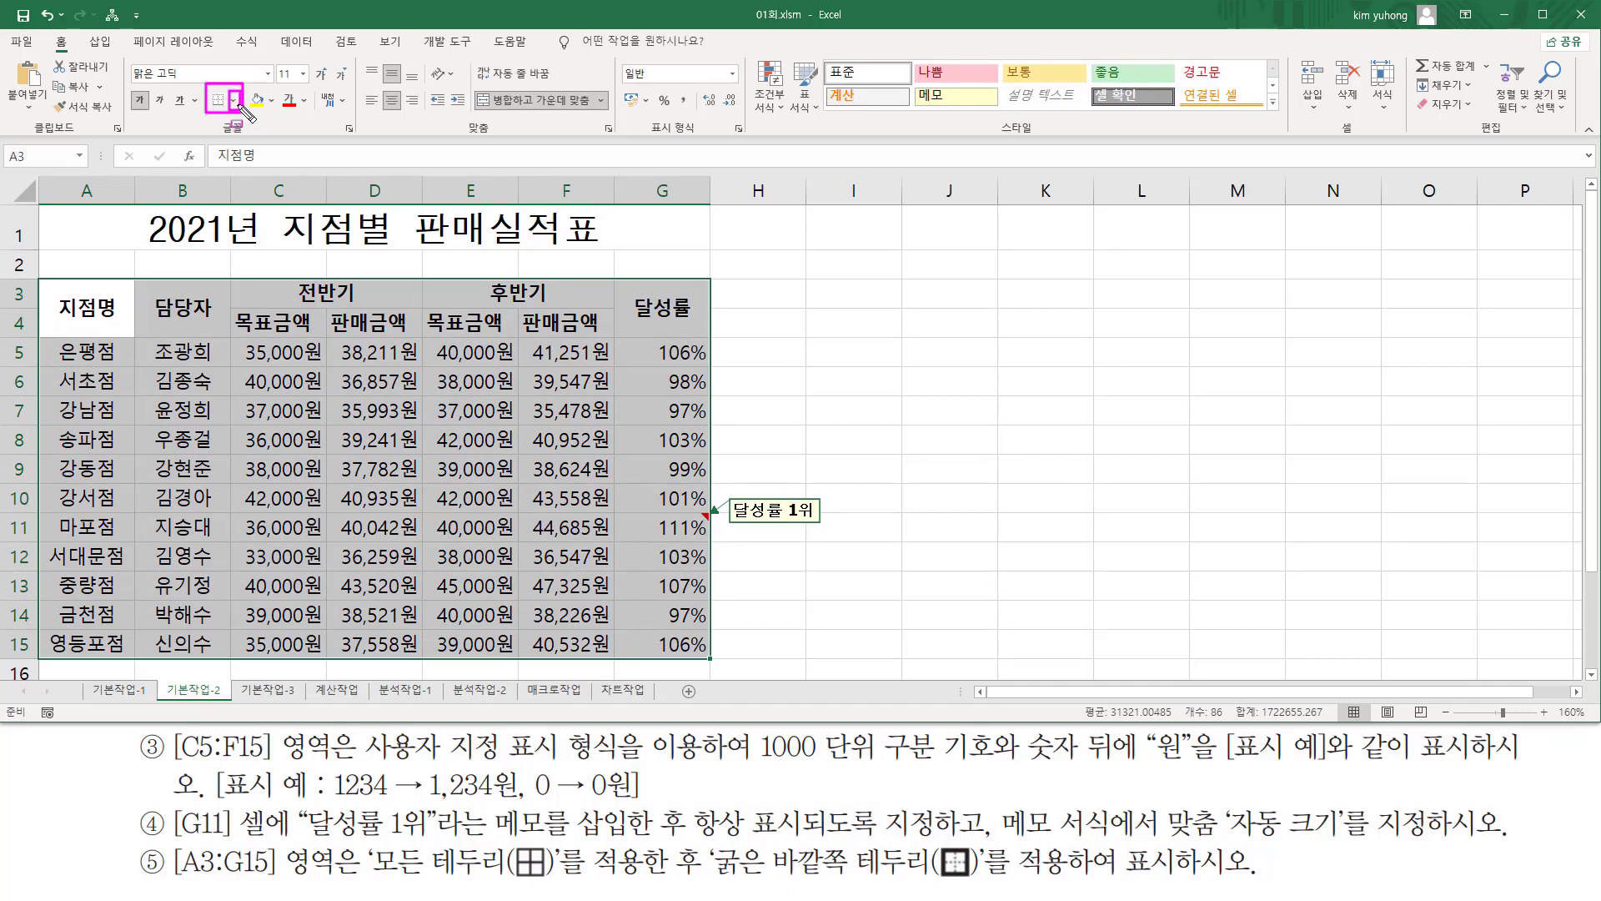
{"action": "left_click", "coordinate": [236, 102]}
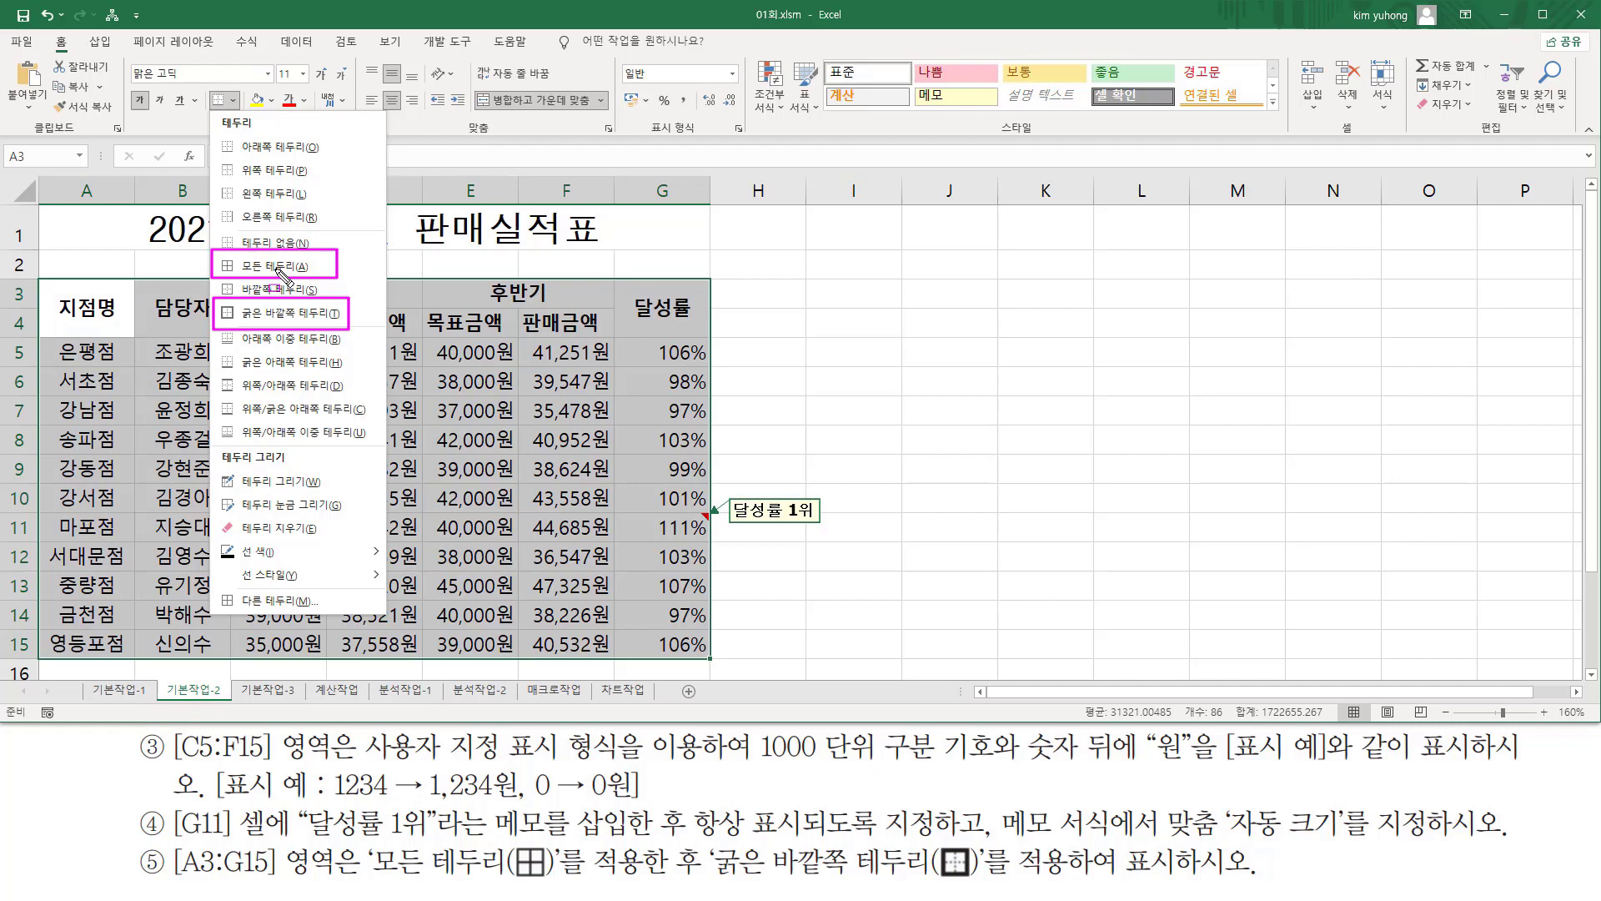
{"action": "mouse_move", "coordinate": [374, 841]}
{"action": "left_mouse_down"}
{"action": "mouse_move", "coordinate": [513, 886]}
{"action": "mouse_move", "coordinate": [701, 880]}
{"action": "left_mouse_up"}
{"action": "mouse_move", "coordinate": [639, 837]}
{"action": "left_mouse_down"}
{"action": "mouse_move", "coordinate": [704, 879]}
{"action": "mouse_move", "coordinate": [970, 878]}
{"action": "left_mouse_up"}
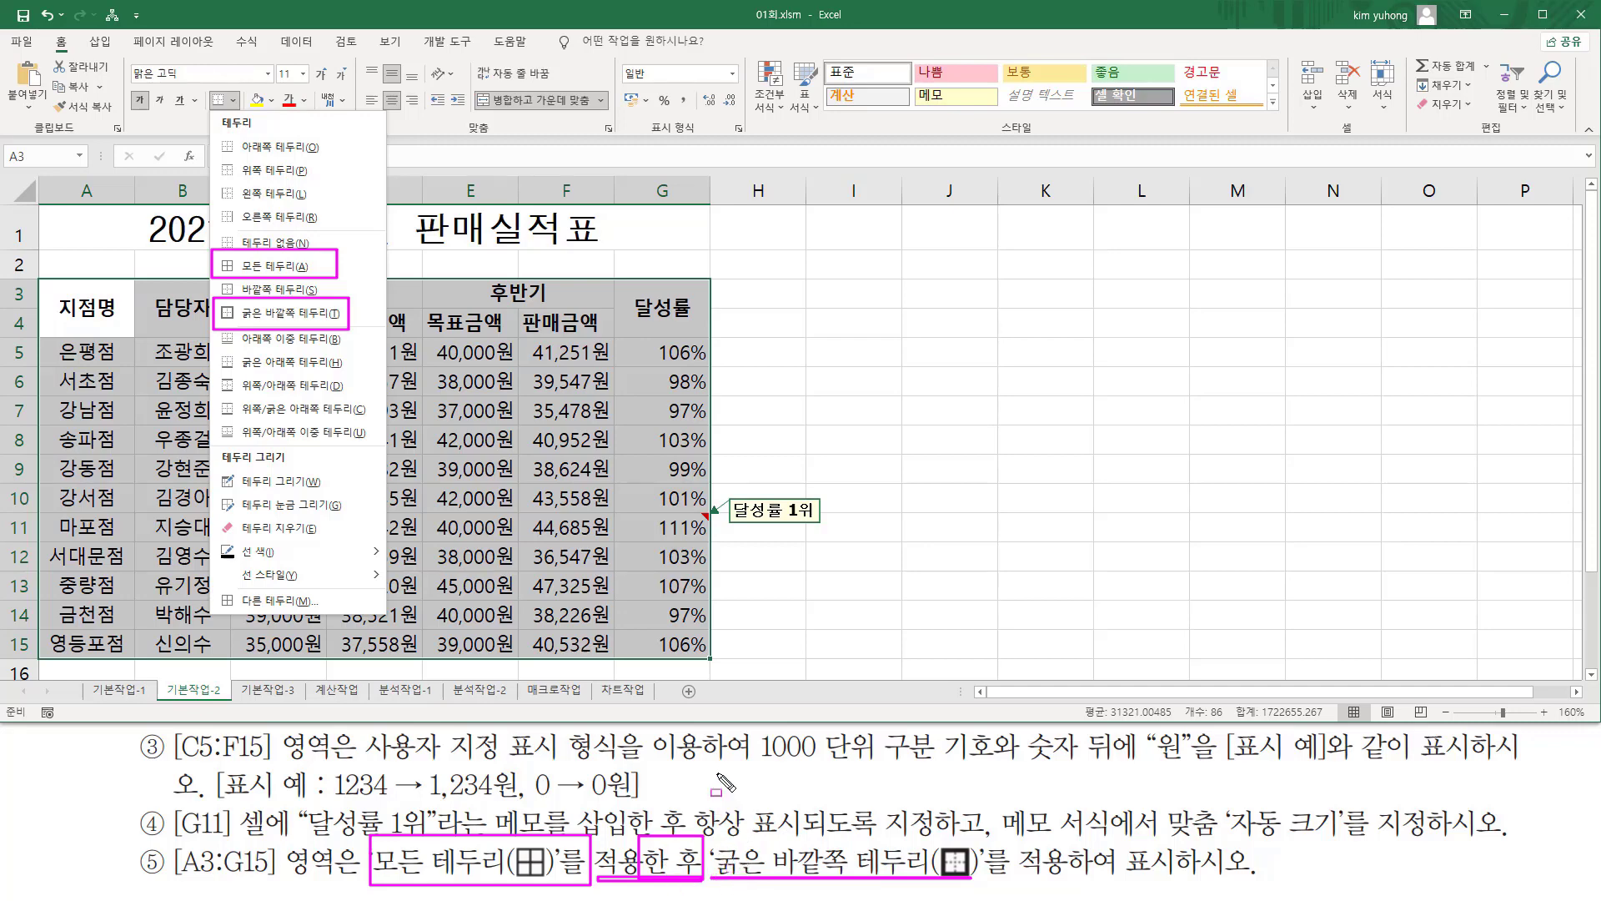
{"action": "key", "text": "Escape"}
{"action": "left_click", "coordinate": [234, 100]}
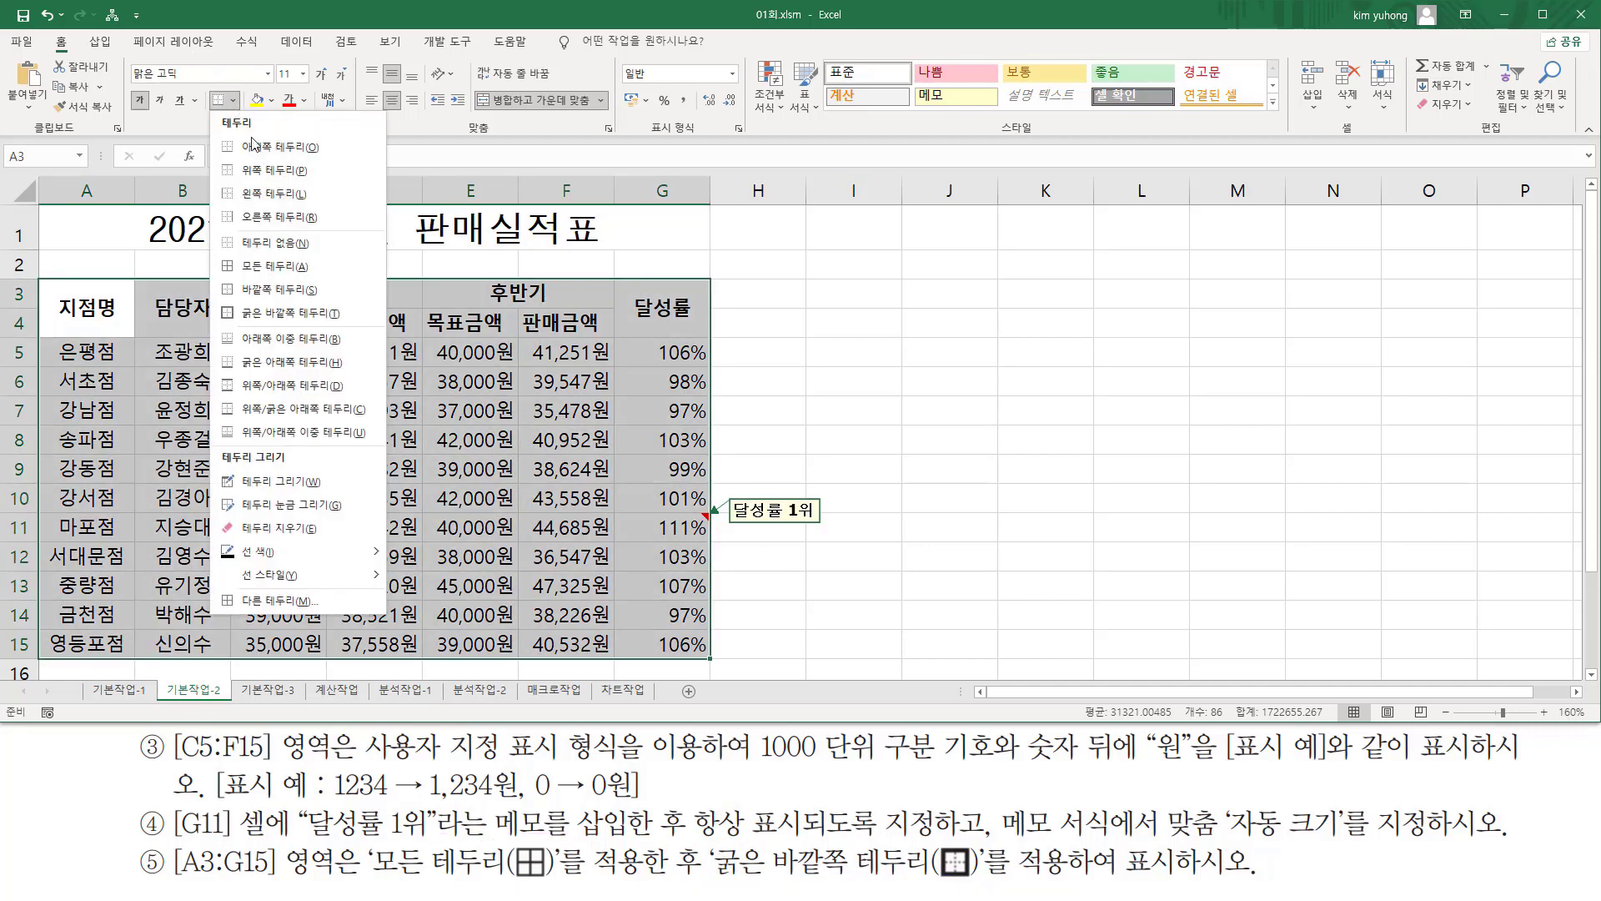
{"action": "left_click", "coordinate": [257, 268]}
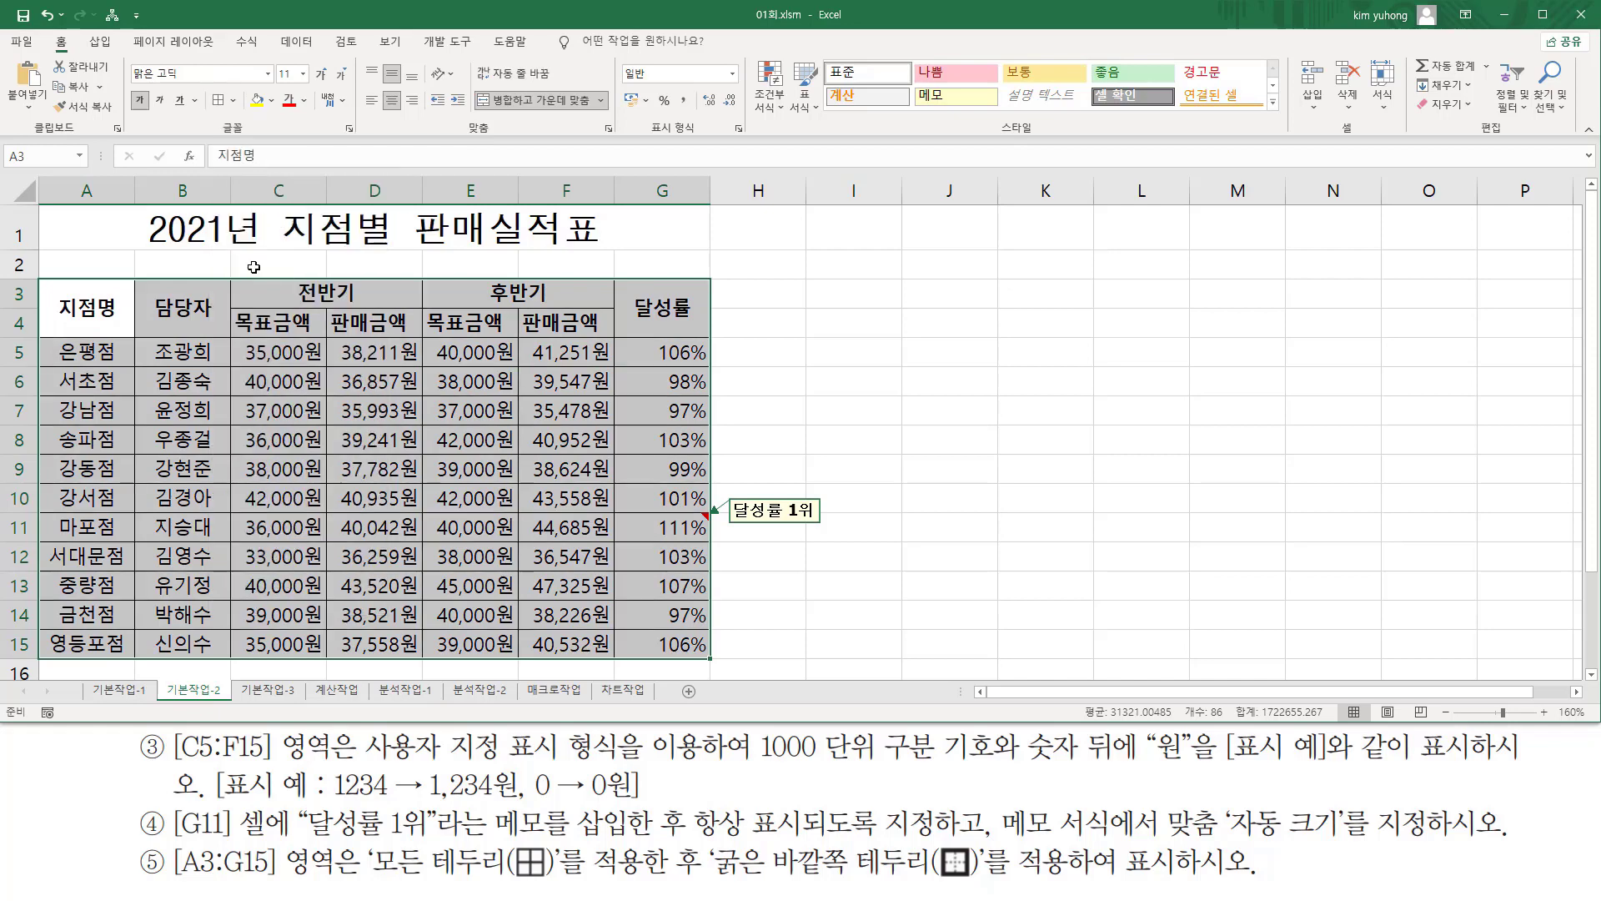
- Add a thick outside border (굵은 바깥쪽 테두리) around A3:G15 and deselect the range
{"action": "left_click", "coordinate": [236, 101]}
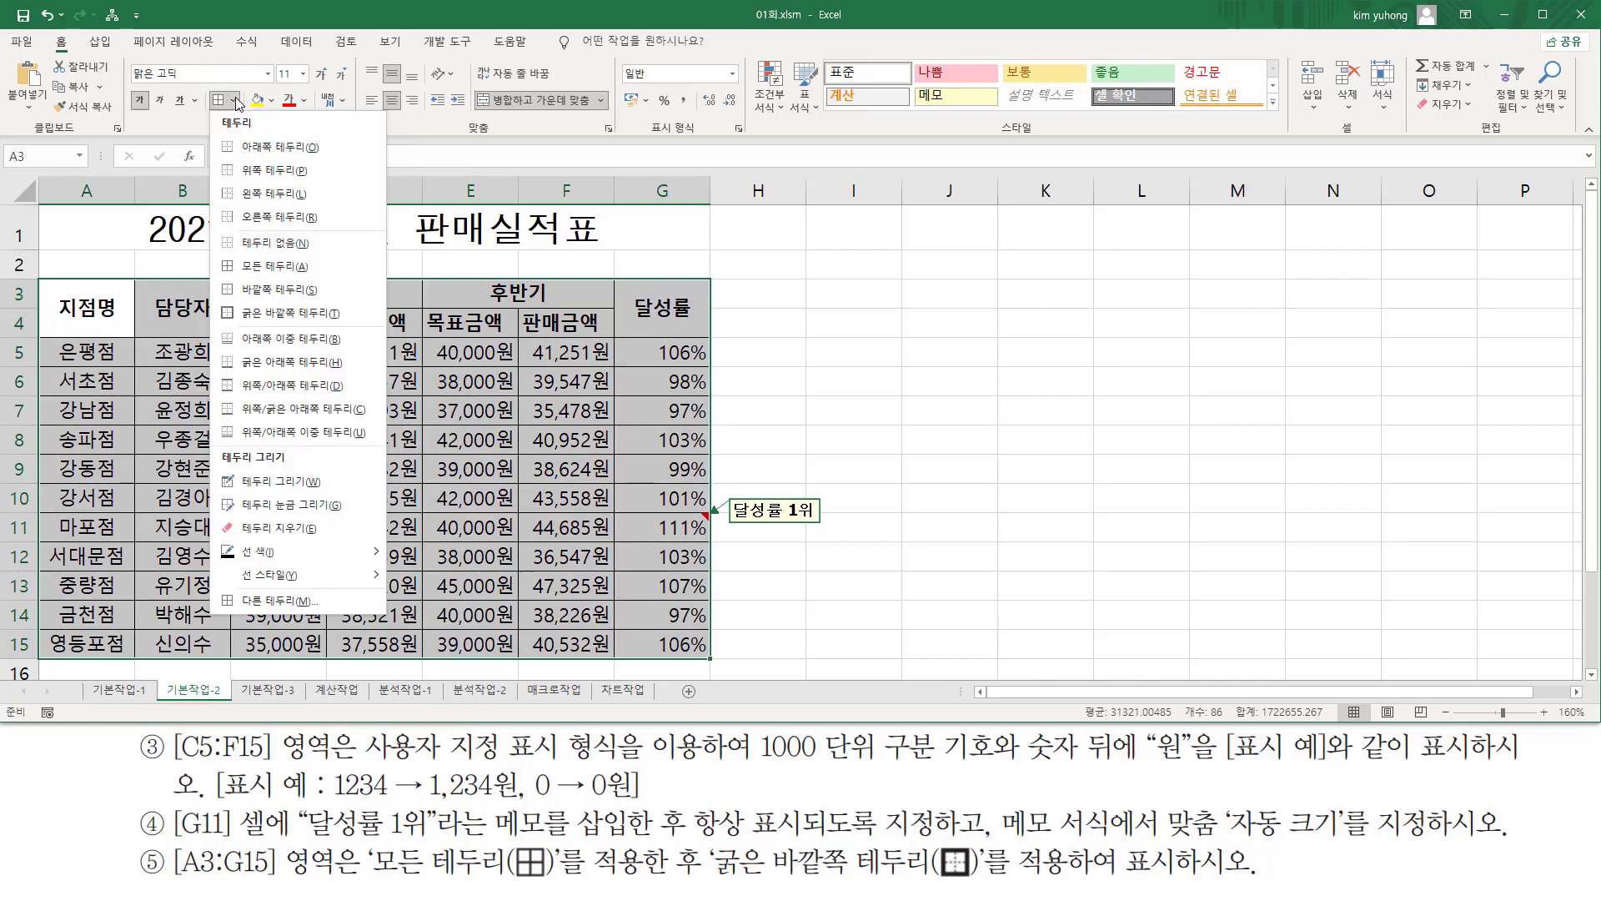
{"action": "left_click", "coordinate": [286, 315]}
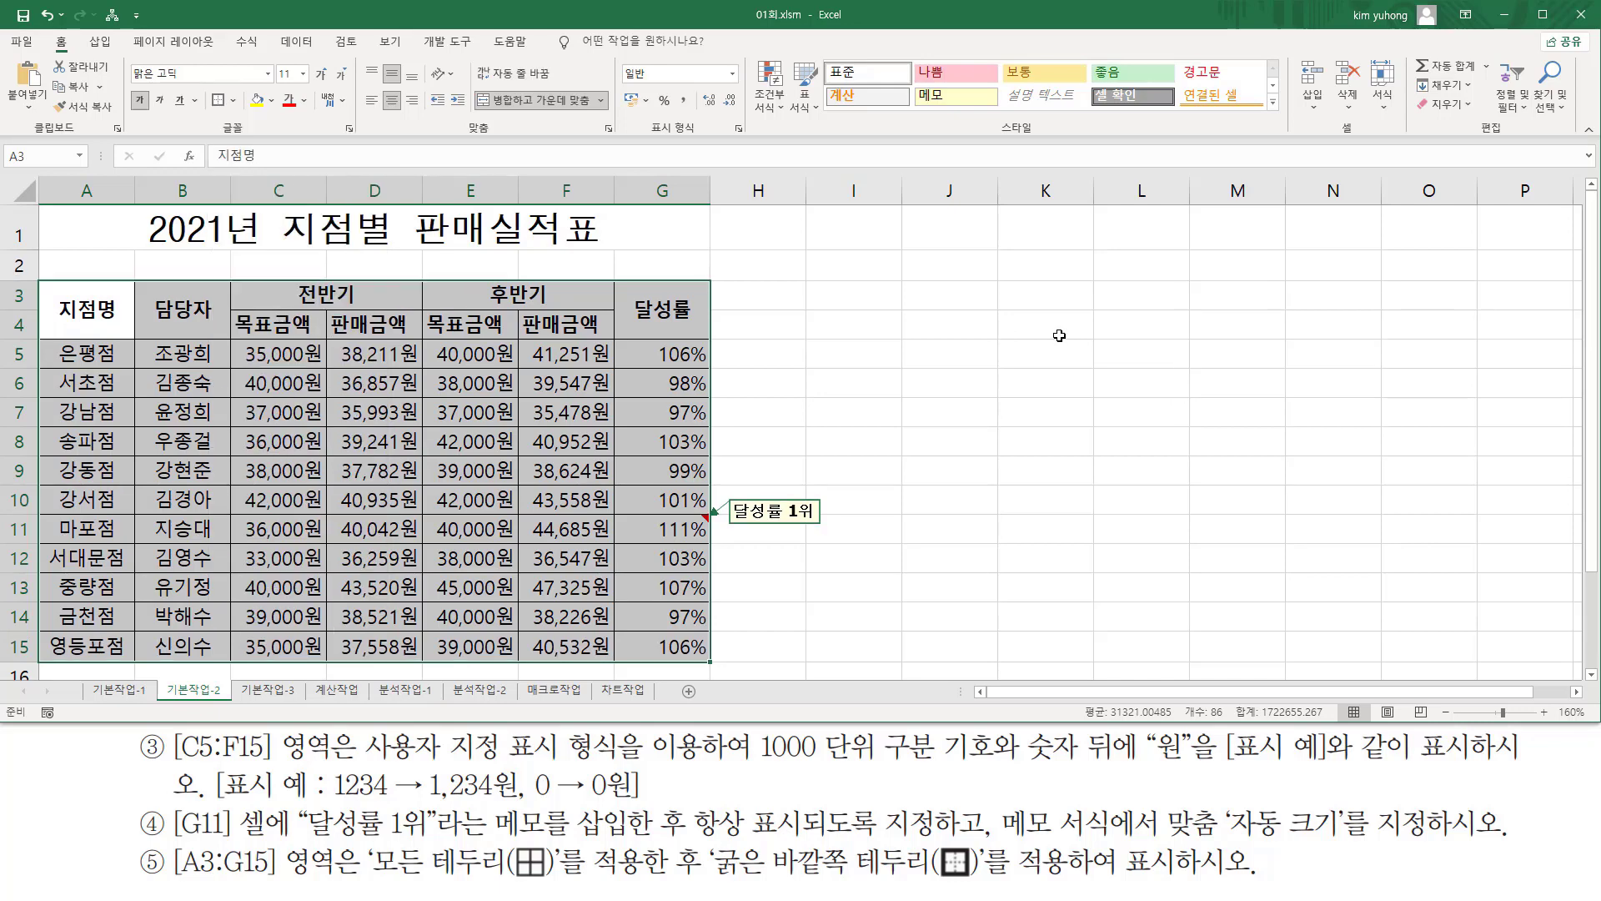
{"action": "left_click", "coordinate": [1006, 333]}
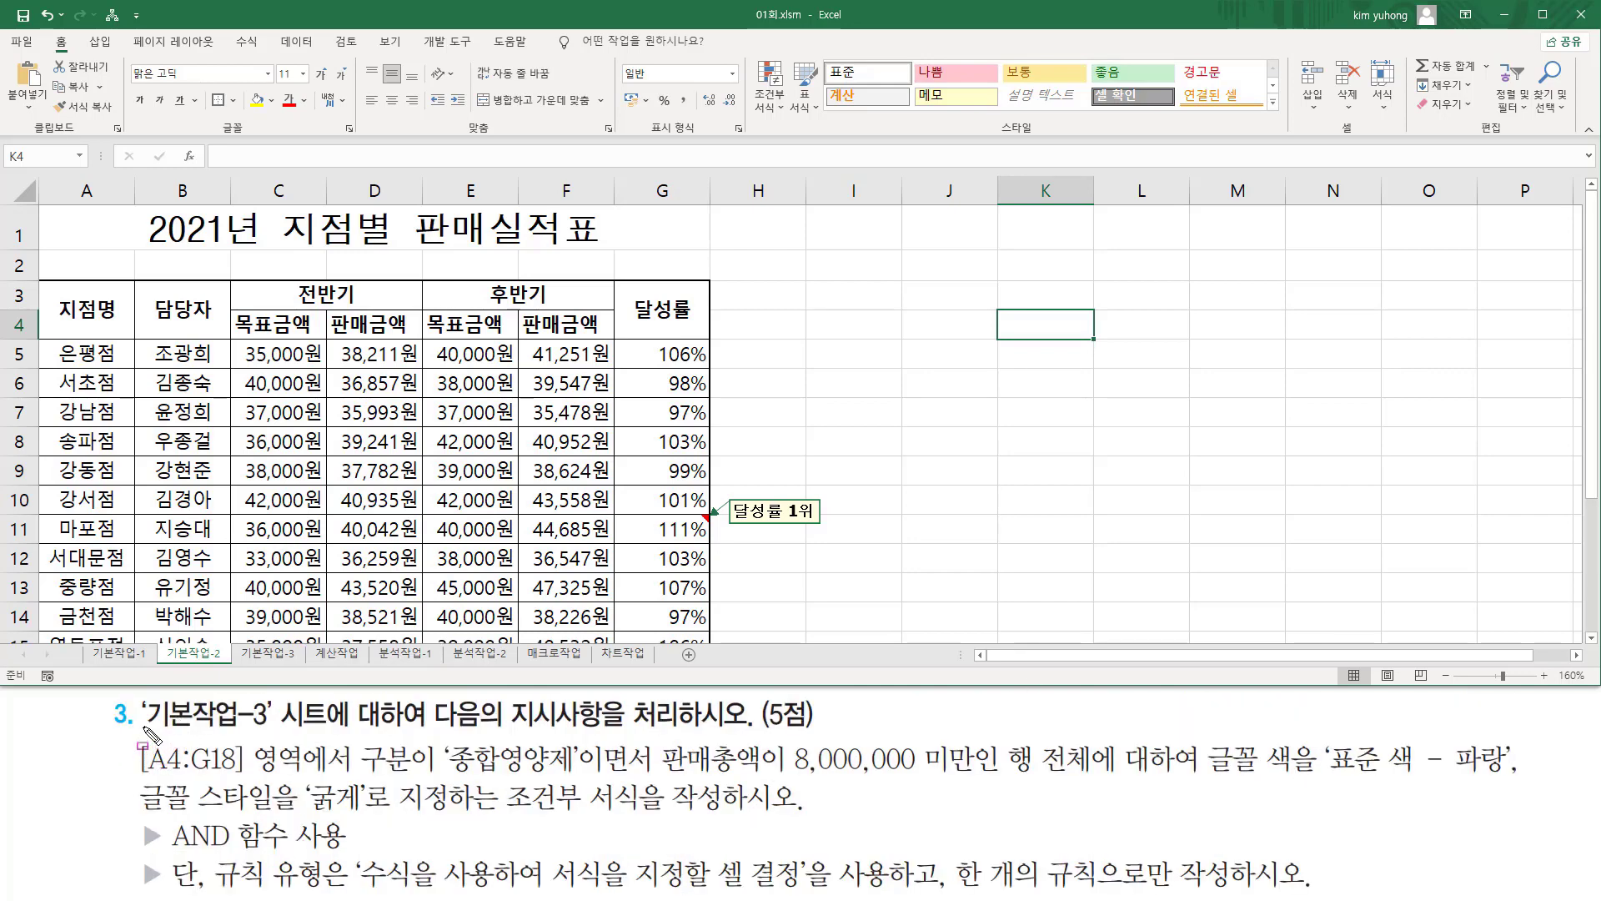
- Switch to the 기본작업-3 sheet for task 3
{"action": "mouse_move", "coordinate": [137, 697]}
{"action": "left_mouse_down"}
{"action": "mouse_move", "coordinate": [150, 721]}
{"action": "mouse_move", "coordinate": [279, 738]}
{"action": "mouse_move", "coordinate": [835, 728]}
{"action": "left_mouse_up"}
{"action": "left_click_drag", "start_coordinate": [236, 637], "coordinate": [296, 666]}
{"action": "key", "text": "Escape"}
{"action": "left_click", "coordinate": [259, 657]}
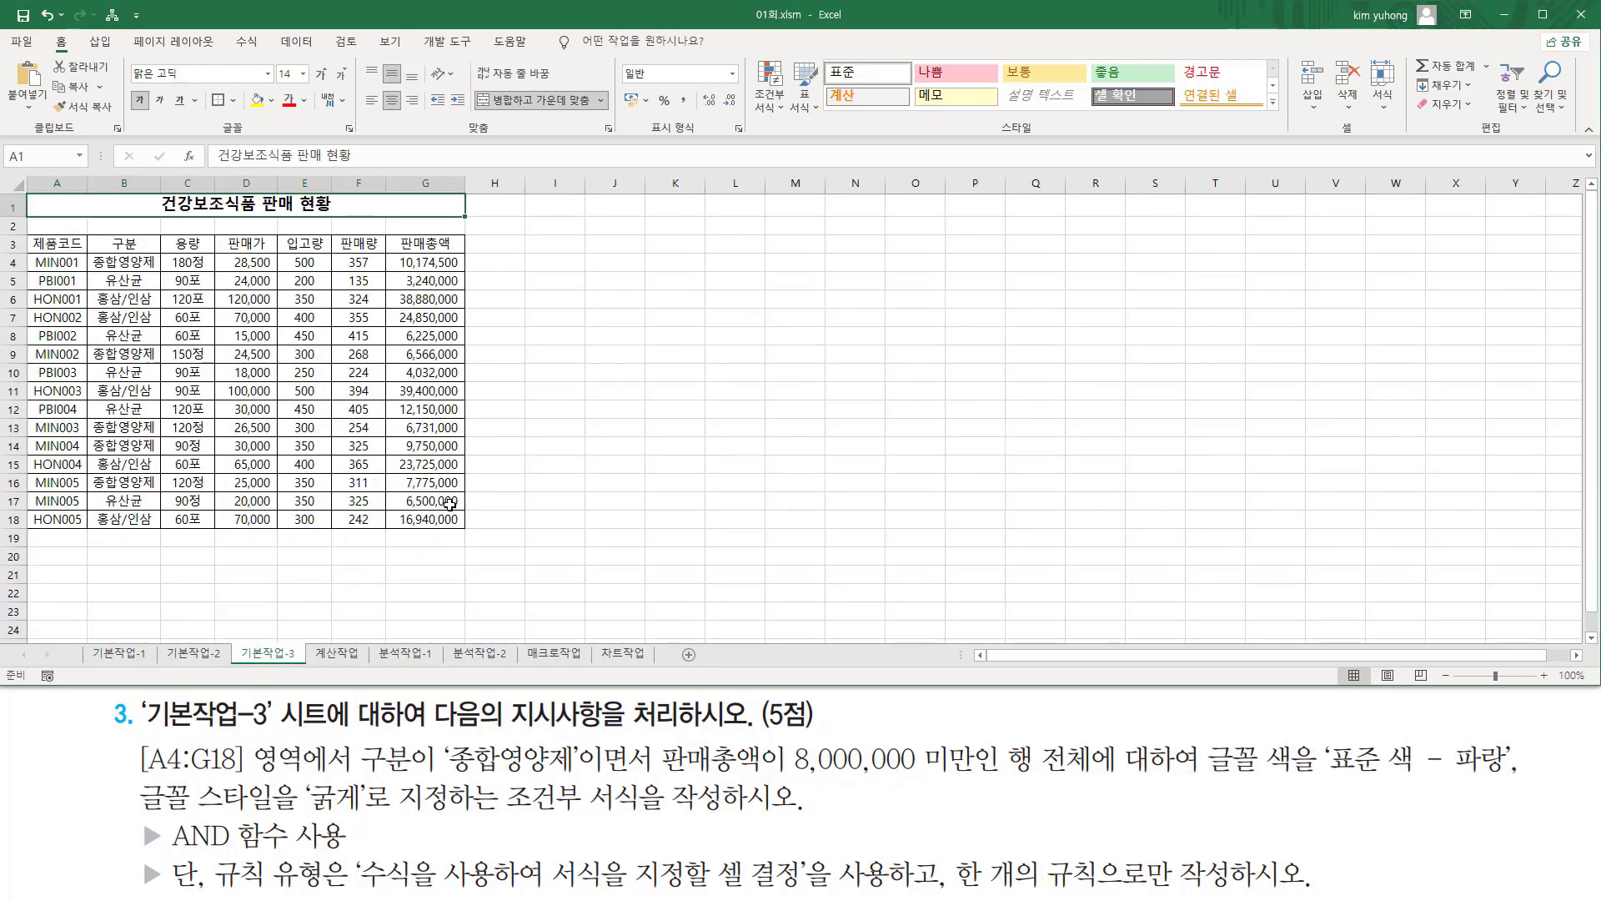
{"action": "scroll", "coordinate": [450, 503], "scroll_direction": "up", "scroll_amount": 4}
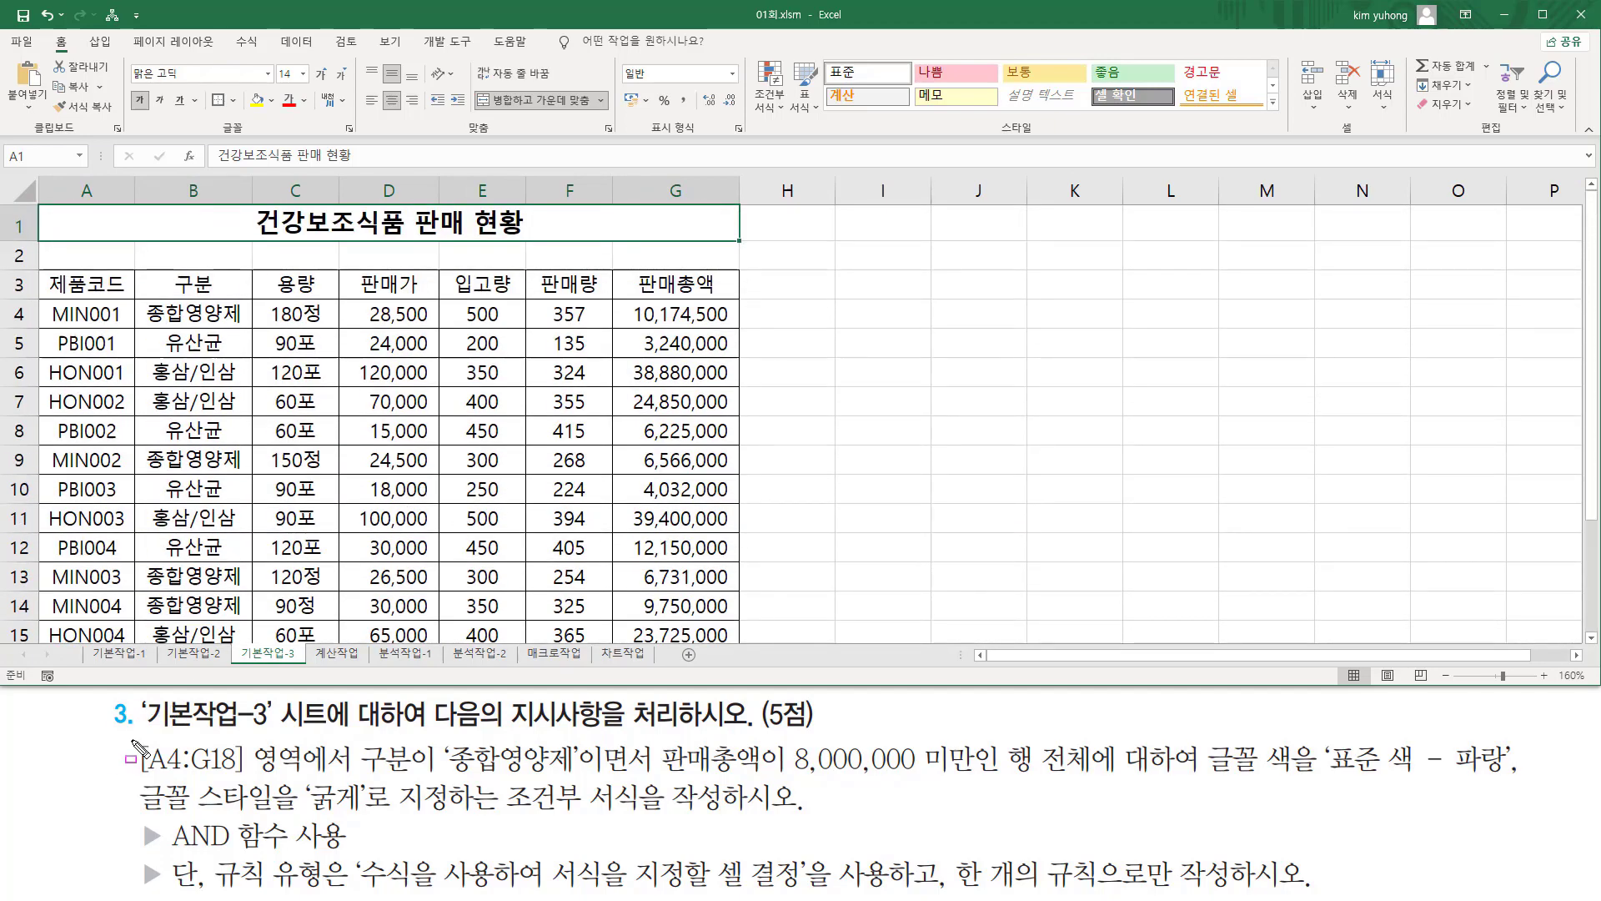
- Select the data range A4:G18 of the 건강보조식품 판매 현황 table, without its heading row
{"action": "left_click_drag", "start_coordinate": [132, 739], "coordinate": [306, 783]}
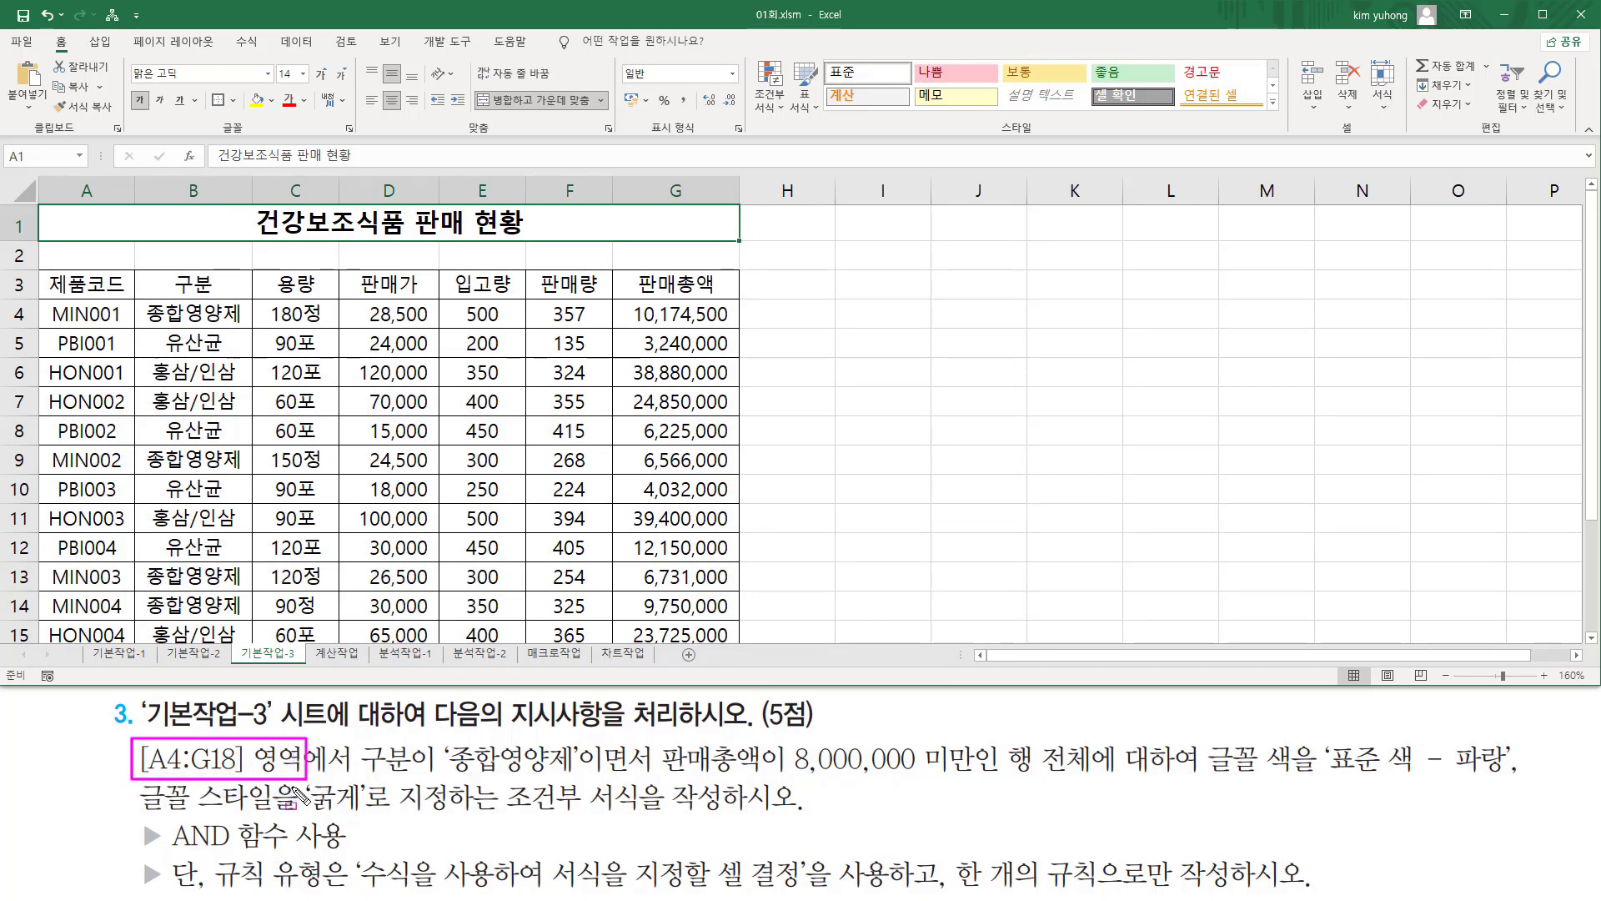
{"action": "left_click_drag", "start_coordinate": [42, 301], "coordinate": [124, 322]}
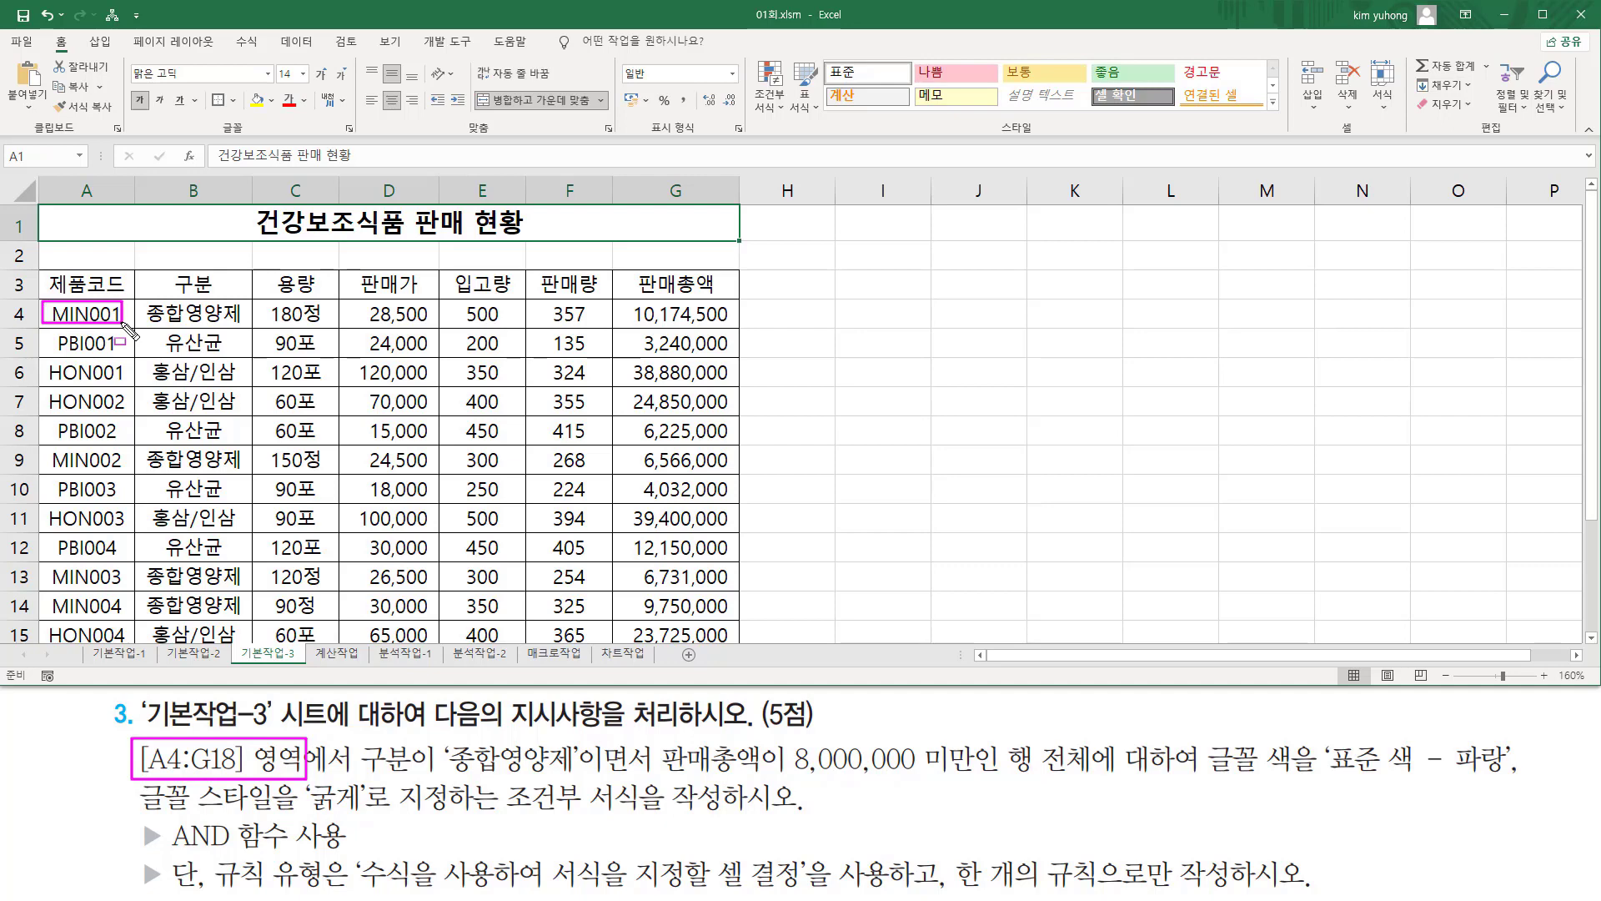
{"action": "mouse_move", "coordinate": [124, 323]}
{"action": "left_mouse_down"}
{"action": "mouse_move", "coordinate": [357, 347]}
{"action": "mouse_move", "coordinate": [666, 555]}
{"action": "mouse_move", "coordinate": [732, 655]}
{"action": "mouse_move", "coordinate": [728, 643]}
{"action": "left_mouse_up"}
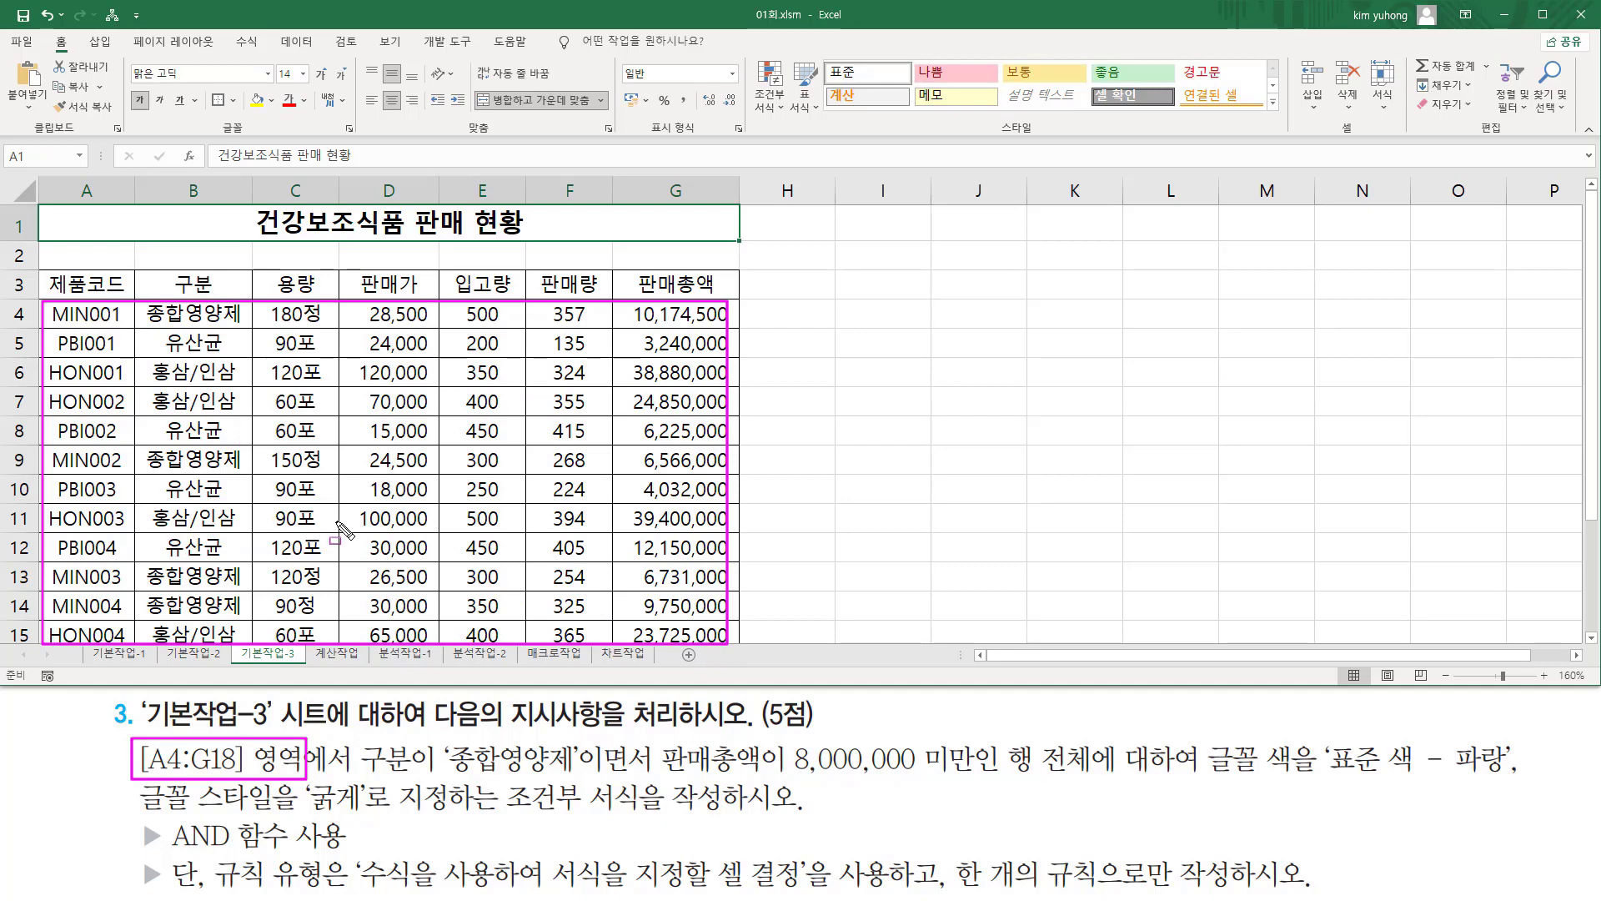
{"action": "key", "text": "Escape"}
{"action": "mouse_move", "coordinate": [75, 311]}
{"action": "left_mouse_down"}
{"action": "mouse_move", "coordinate": [651, 516]}
{"action": "mouse_move", "coordinate": [650, 634]}
{"action": "mouse_move", "coordinate": [666, 600]}
{"action": "left_mouse_up"}
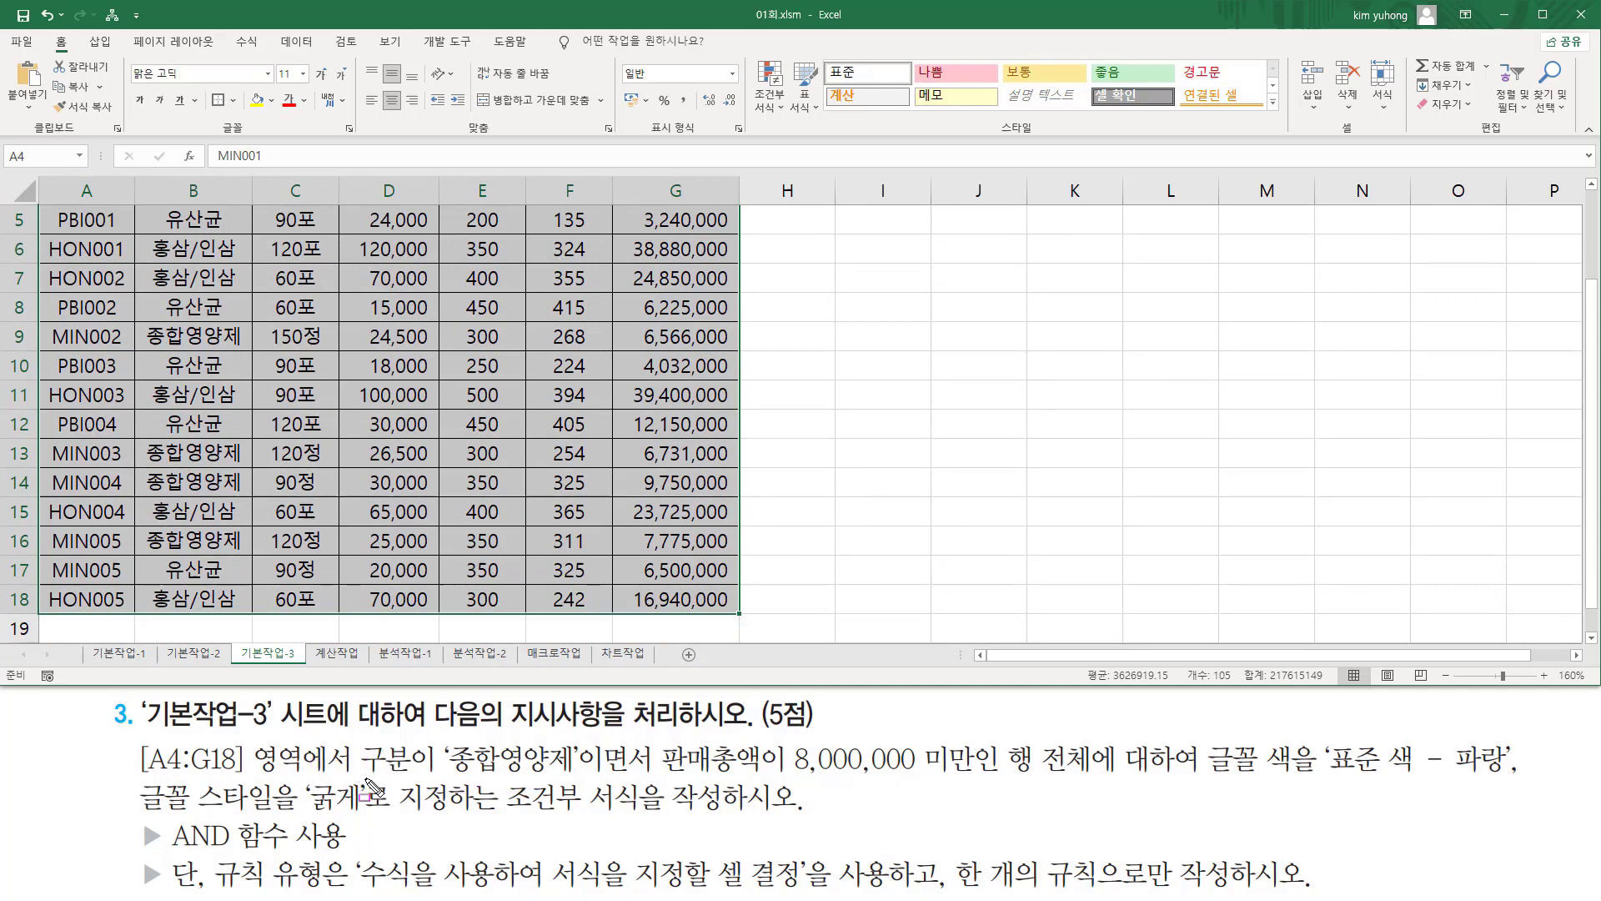
- Examine the task 3 instruction's conditions and font format, matching the conditions to the 구분 and 판매총액 columns
{"action": "left_click_drag", "start_coordinate": [355, 777], "coordinate": [1095, 775]}
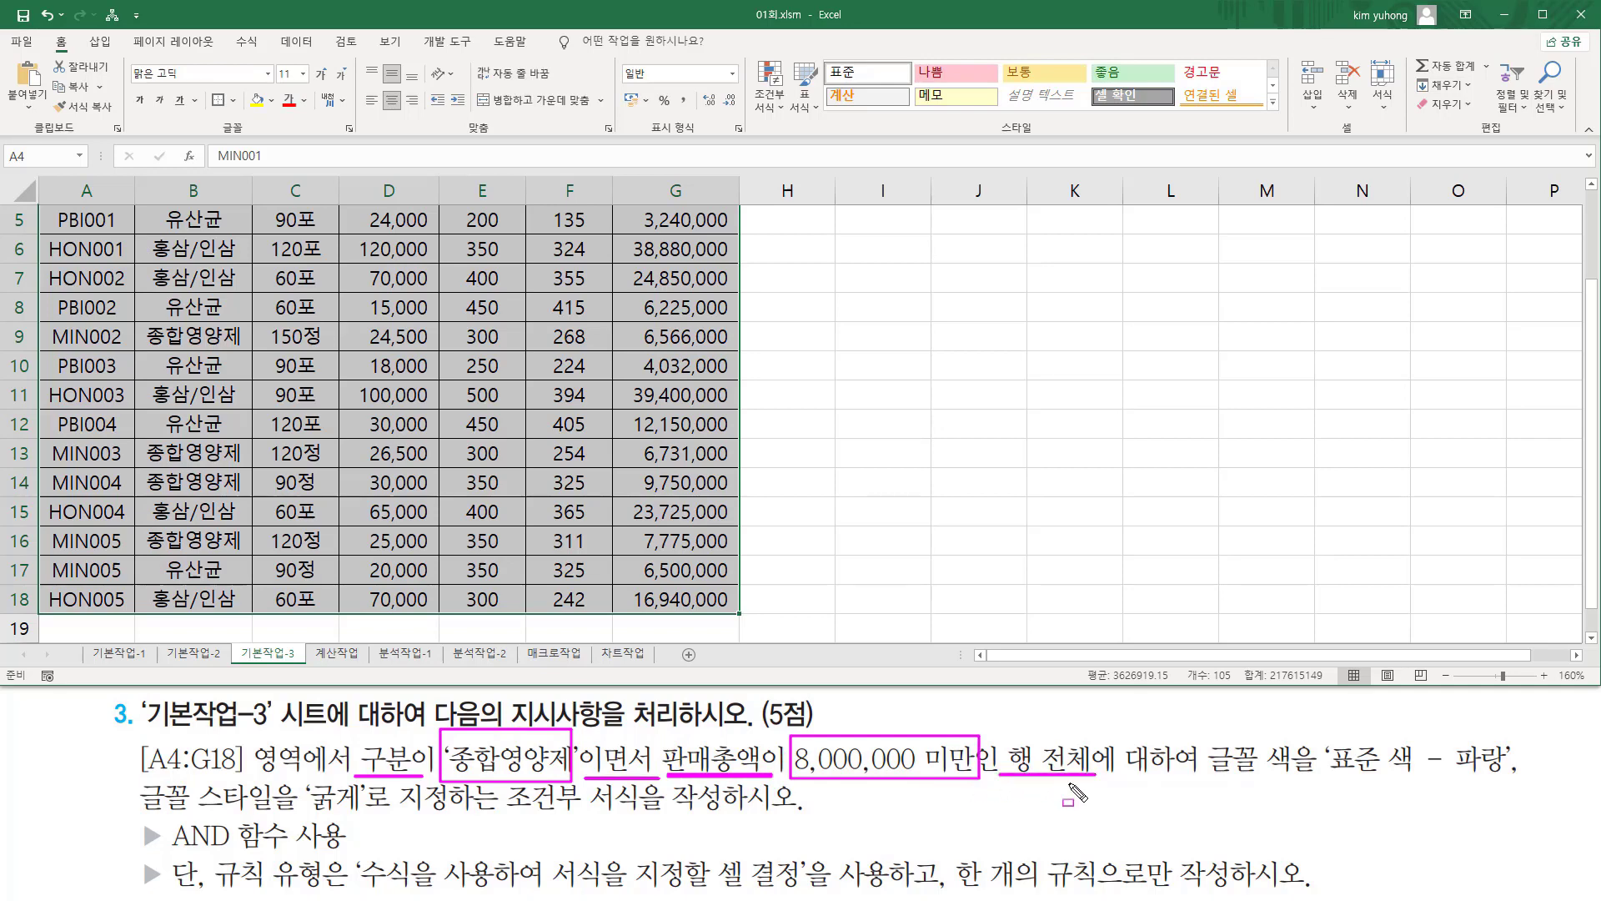
{"action": "left_click_drag", "start_coordinate": [998, 788], "coordinate": [1085, 788]}
{"action": "mouse_move", "coordinate": [1208, 730]}
{"action": "left_mouse_down"}
{"action": "mouse_move", "coordinate": [1243, 766]}
{"action": "mouse_move", "coordinate": [1513, 781]}
{"action": "left_mouse_up"}
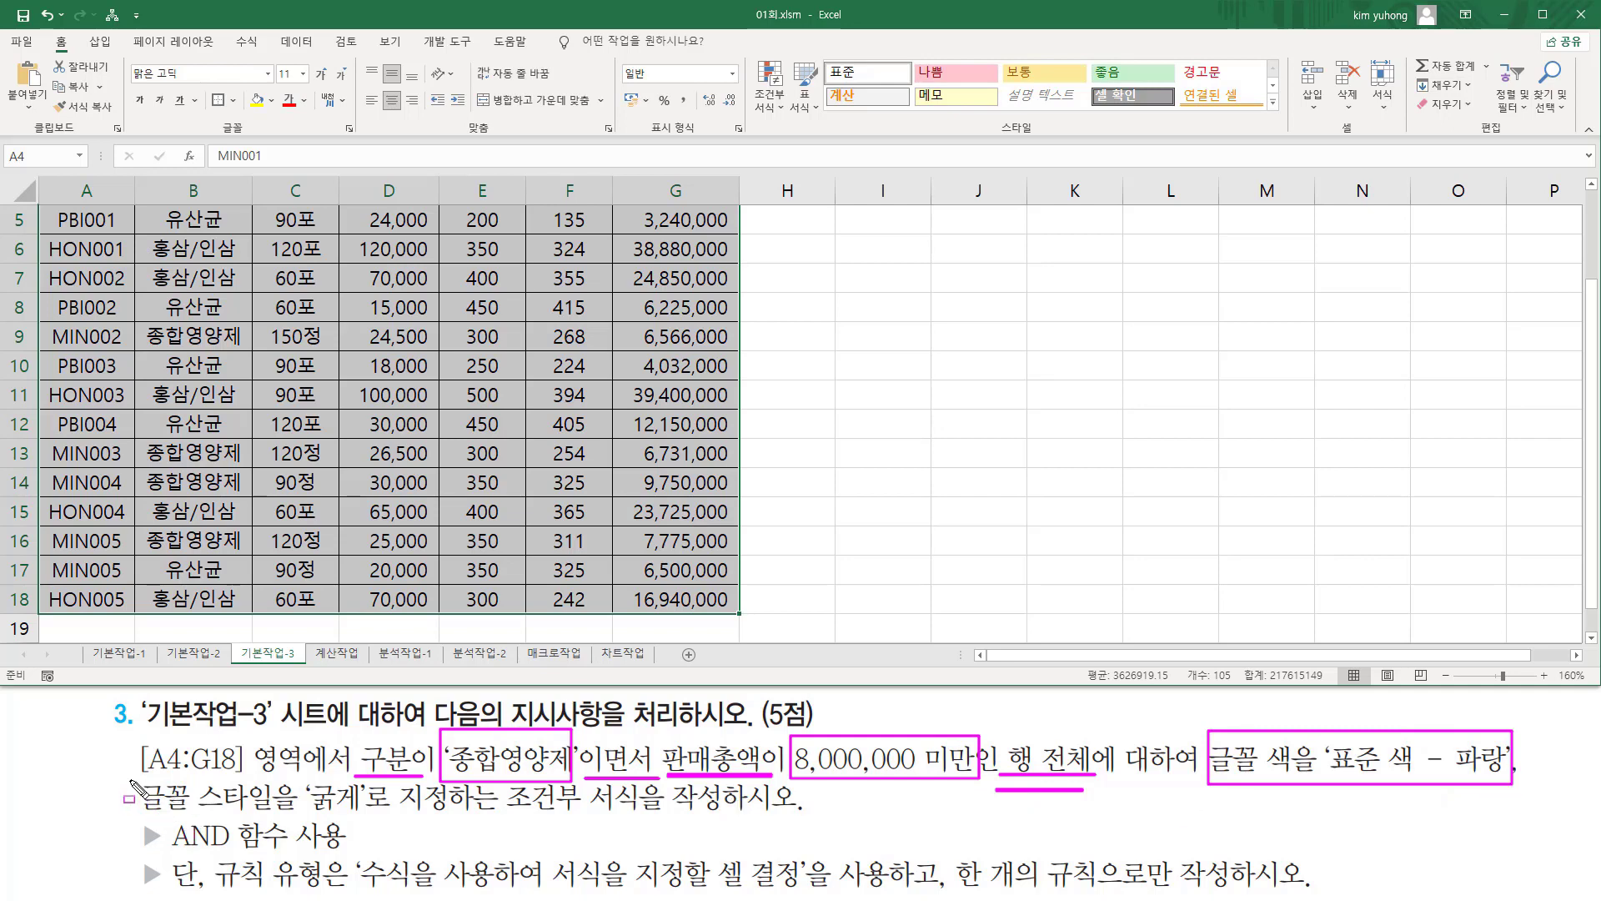
{"action": "mouse_move", "coordinate": [131, 779]}
{"action": "left_mouse_down"}
{"action": "mouse_move", "coordinate": [371, 826]}
{"action": "mouse_move", "coordinate": [366, 814]}
{"action": "left_mouse_up"}
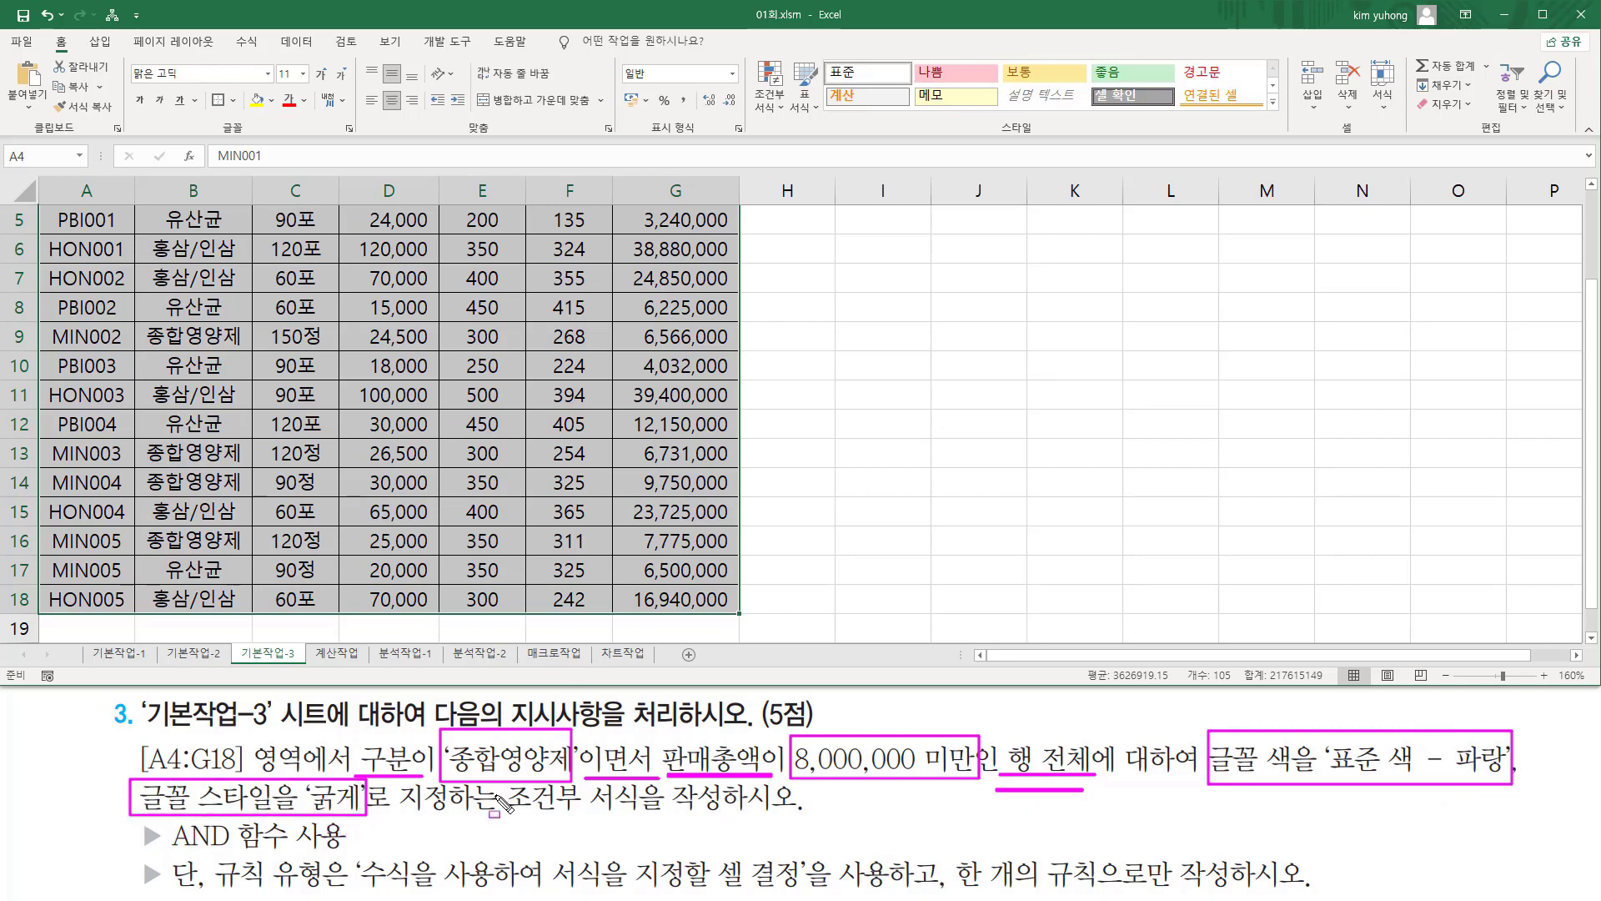
{"action": "left_click_drag", "start_coordinate": [500, 820], "coordinate": [631, 818]}
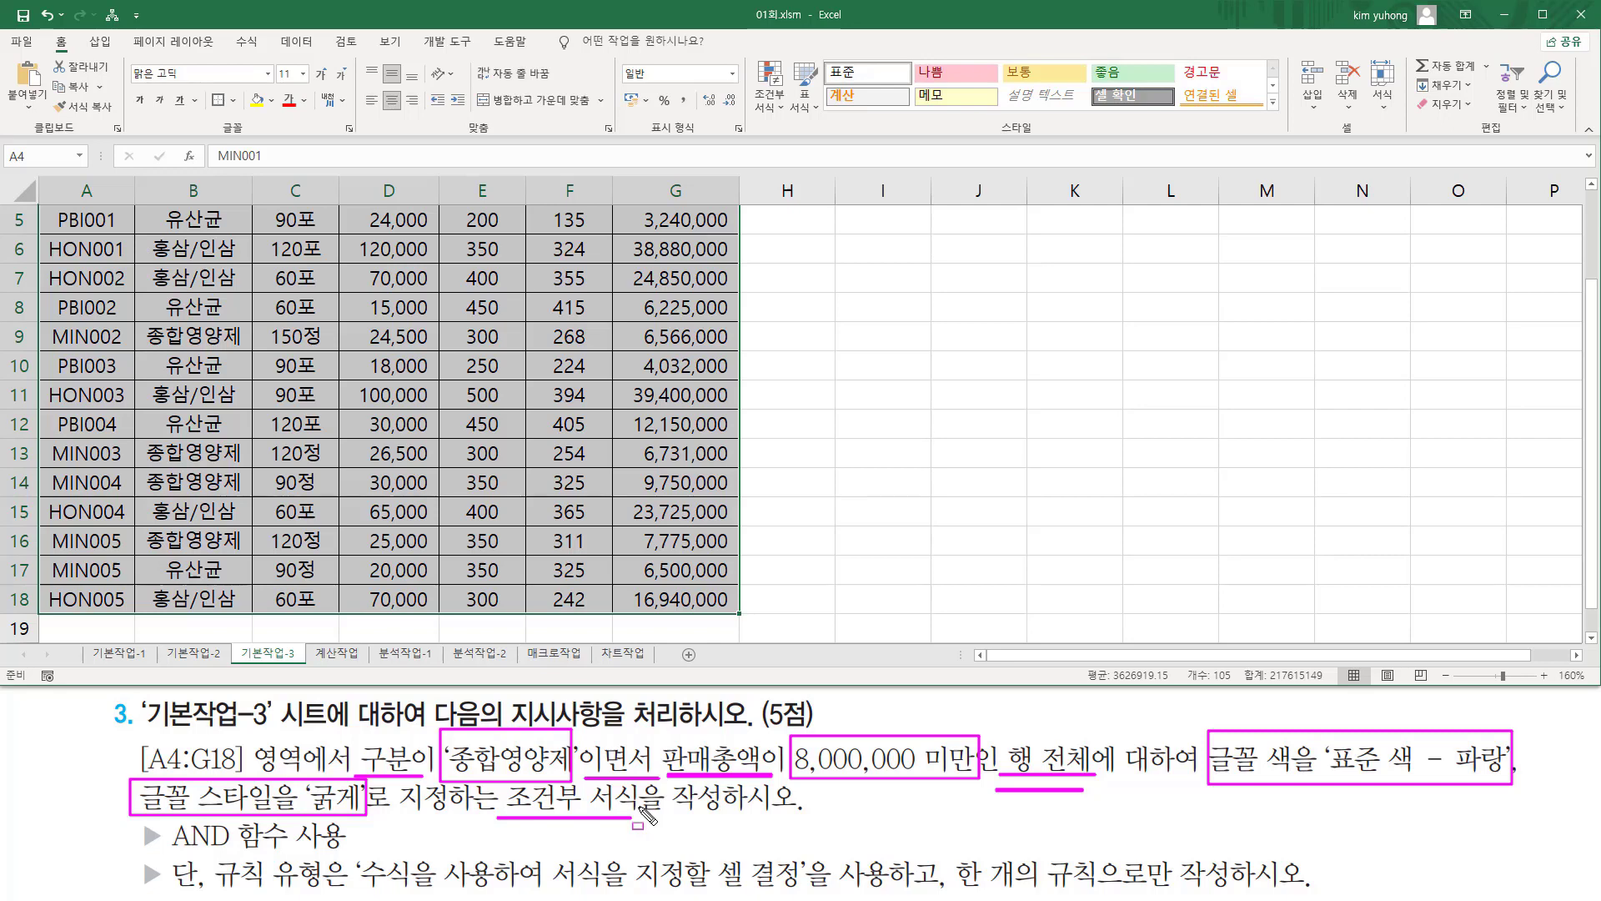
{"action": "mouse_move", "coordinate": [140, 204]}
{"action": "left_mouse_down"}
{"action": "mouse_move", "coordinate": [138, 251]}
{"action": "mouse_move", "coordinate": [225, 267]}
{"action": "mouse_move", "coordinate": [237, 288]}
{"action": "mouse_move", "coordinate": [253, 613]}
{"action": "left_mouse_up"}
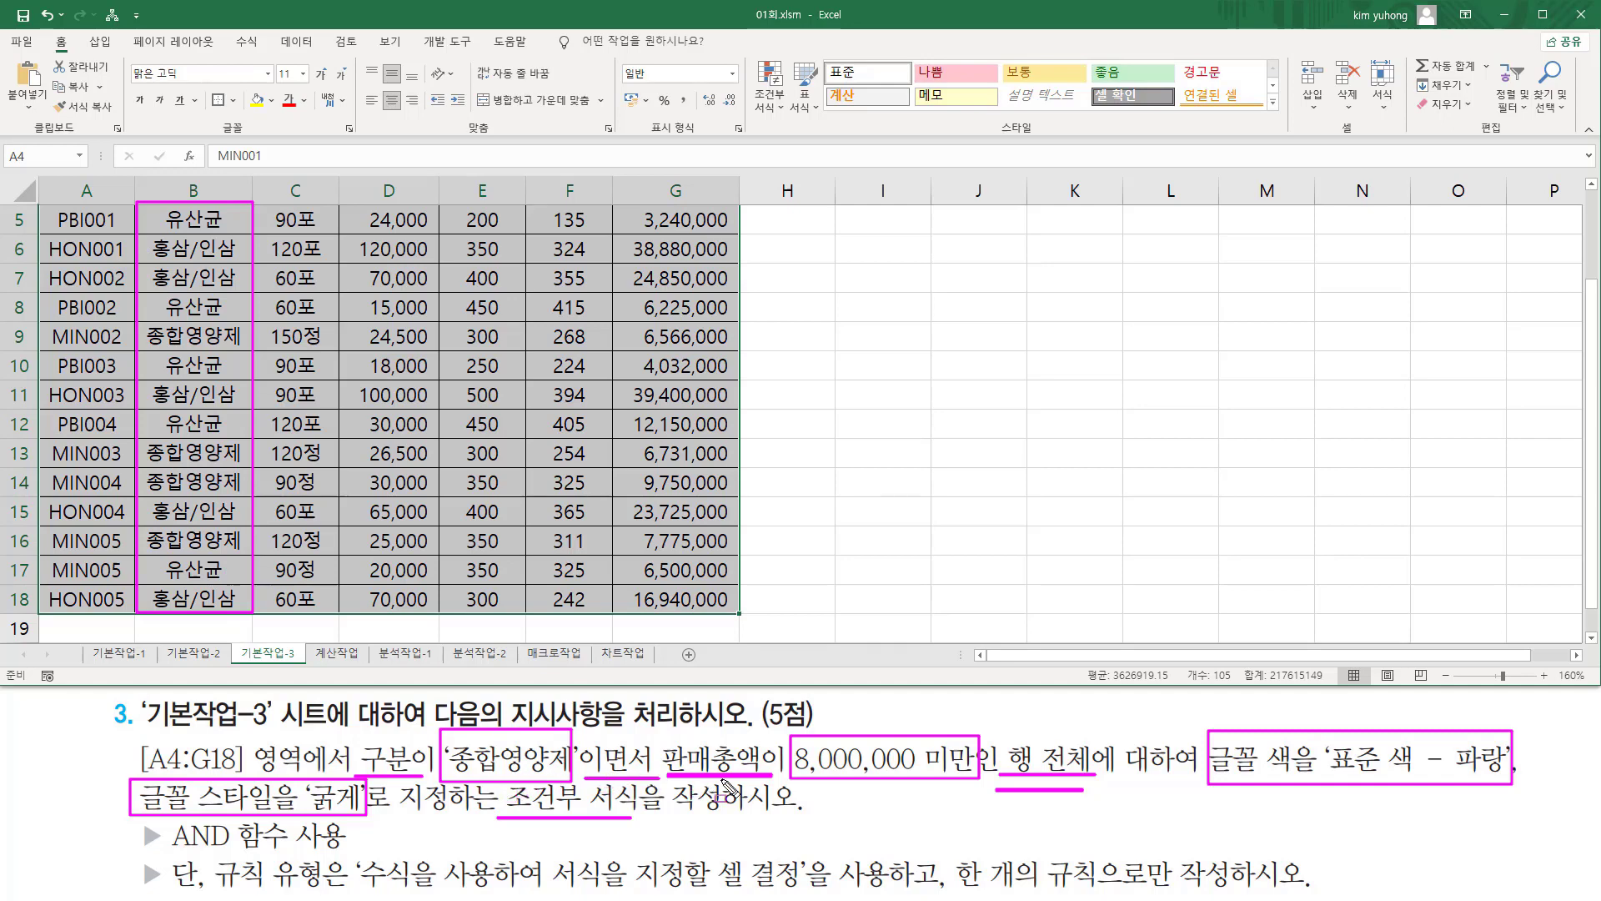
{"action": "left_click_drag", "start_coordinate": [615, 201], "coordinate": [743, 617]}
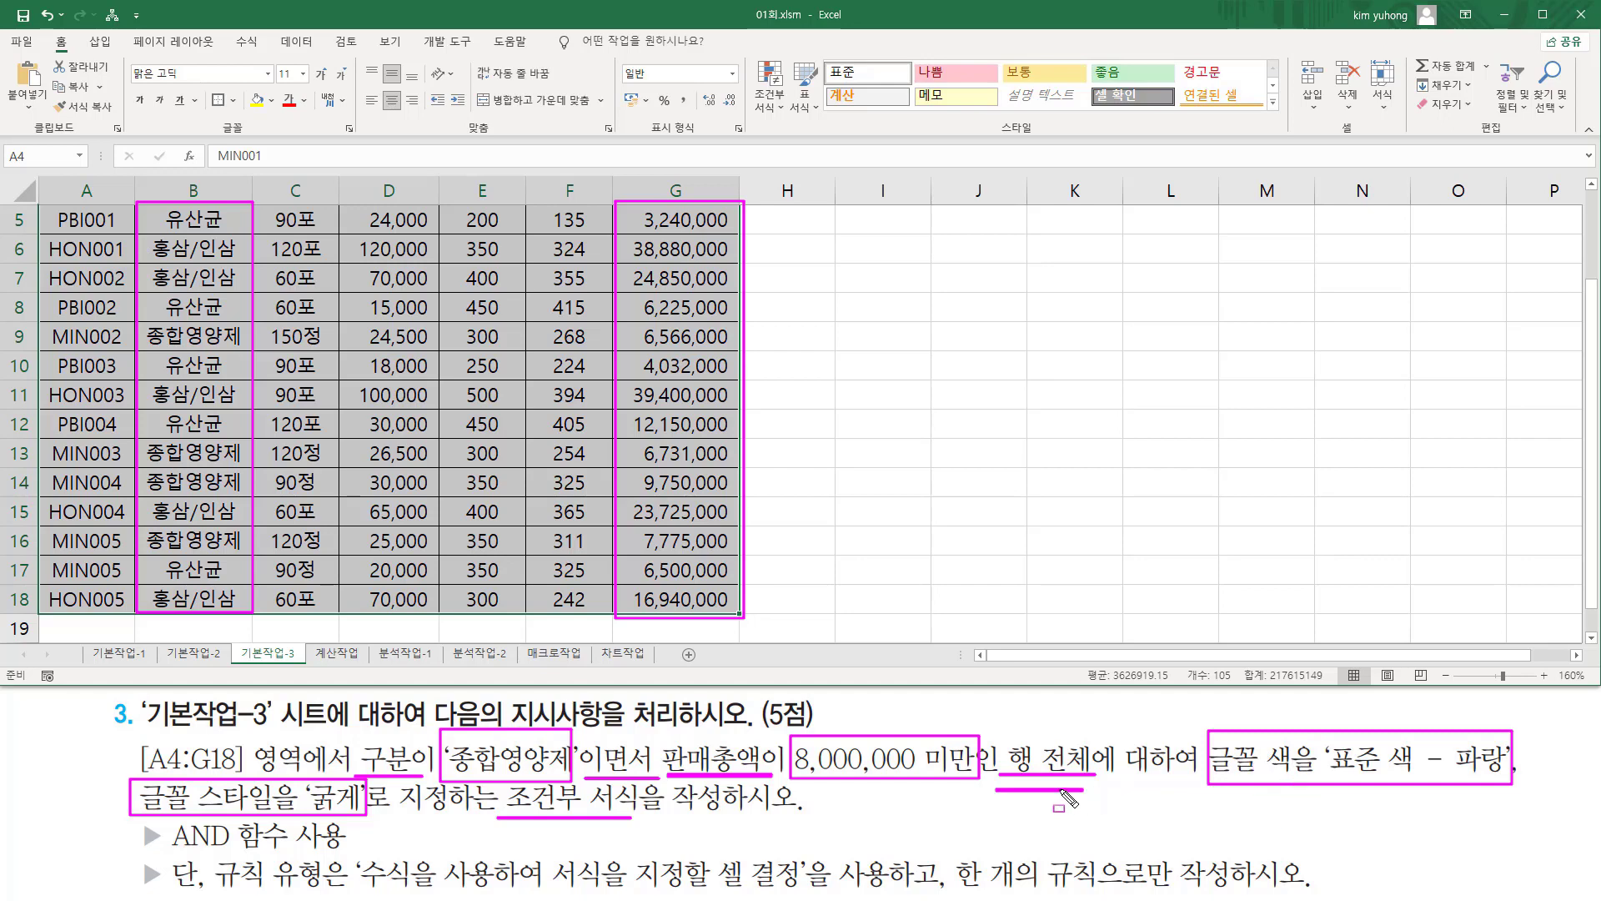
{"action": "key", "text": "Escape"}
{"action": "key", "text": "ctrl+2"}
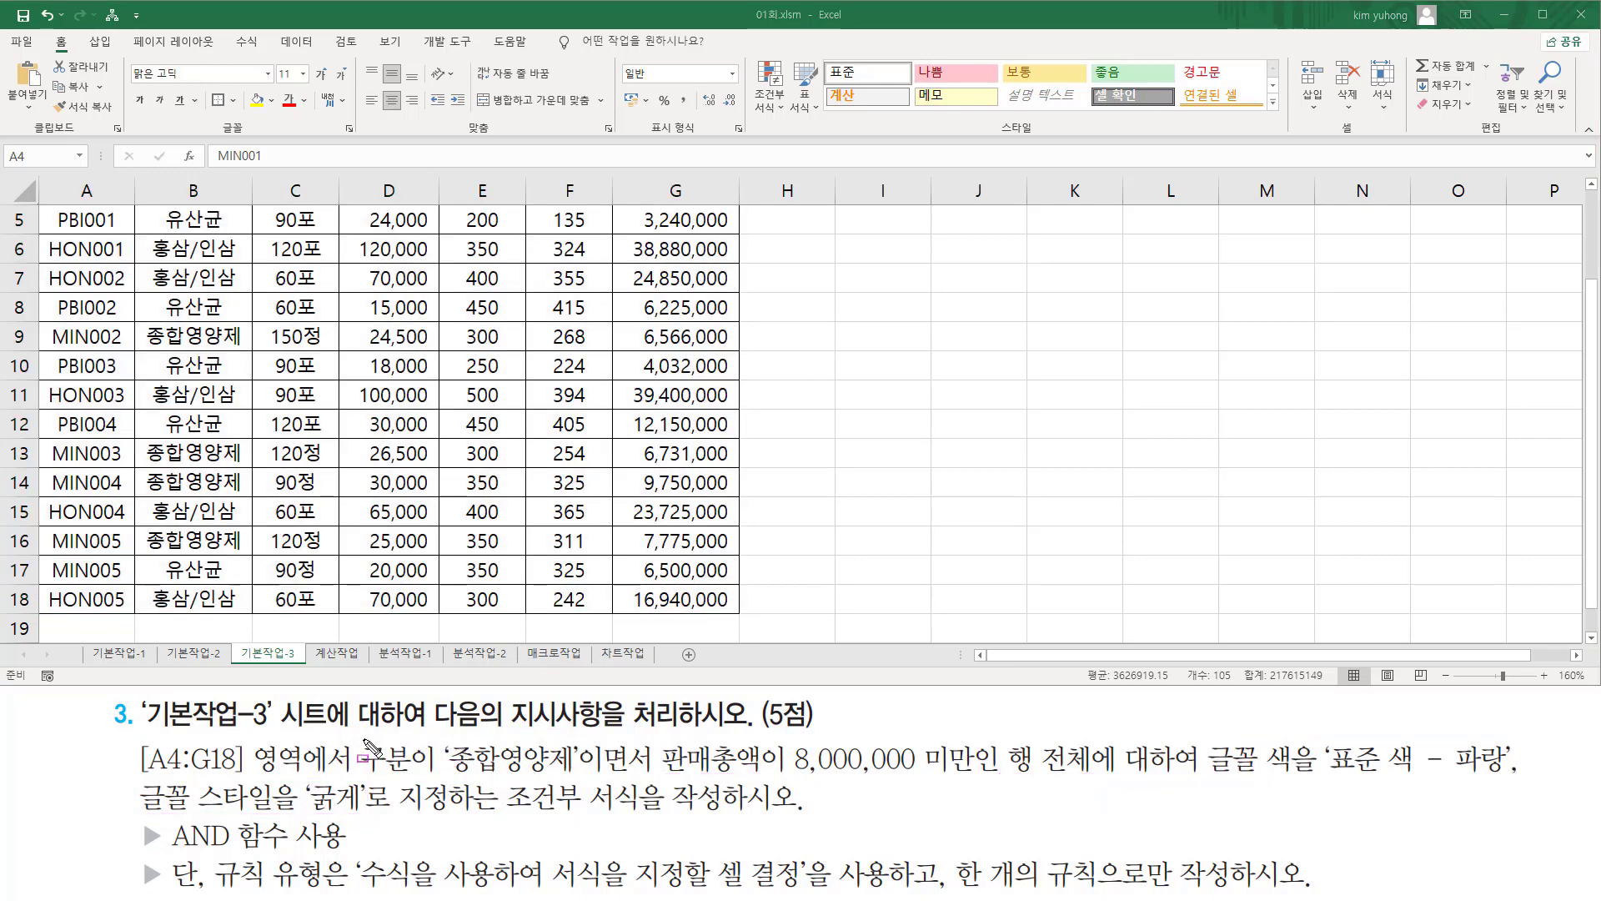
- Examine how the two task 3 conditions combine, plus the required AND function, rule type and single-rule limit
{"action": "mouse_move", "coordinate": [354, 736]}
{"action": "left_mouse_down"}
{"action": "mouse_move", "coordinate": [596, 803]}
{"action": "mouse_move", "coordinate": [577, 780]}
{"action": "left_mouse_up"}
{"action": "mouse_move", "coordinate": [656, 728]}
{"action": "left_mouse_down"}
{"action": "mouse_move", "coordinate": [709, 780]}
{"action": "mouse_move", "coordinate": [977, 781]}
{"action": "left_mouse_up"}
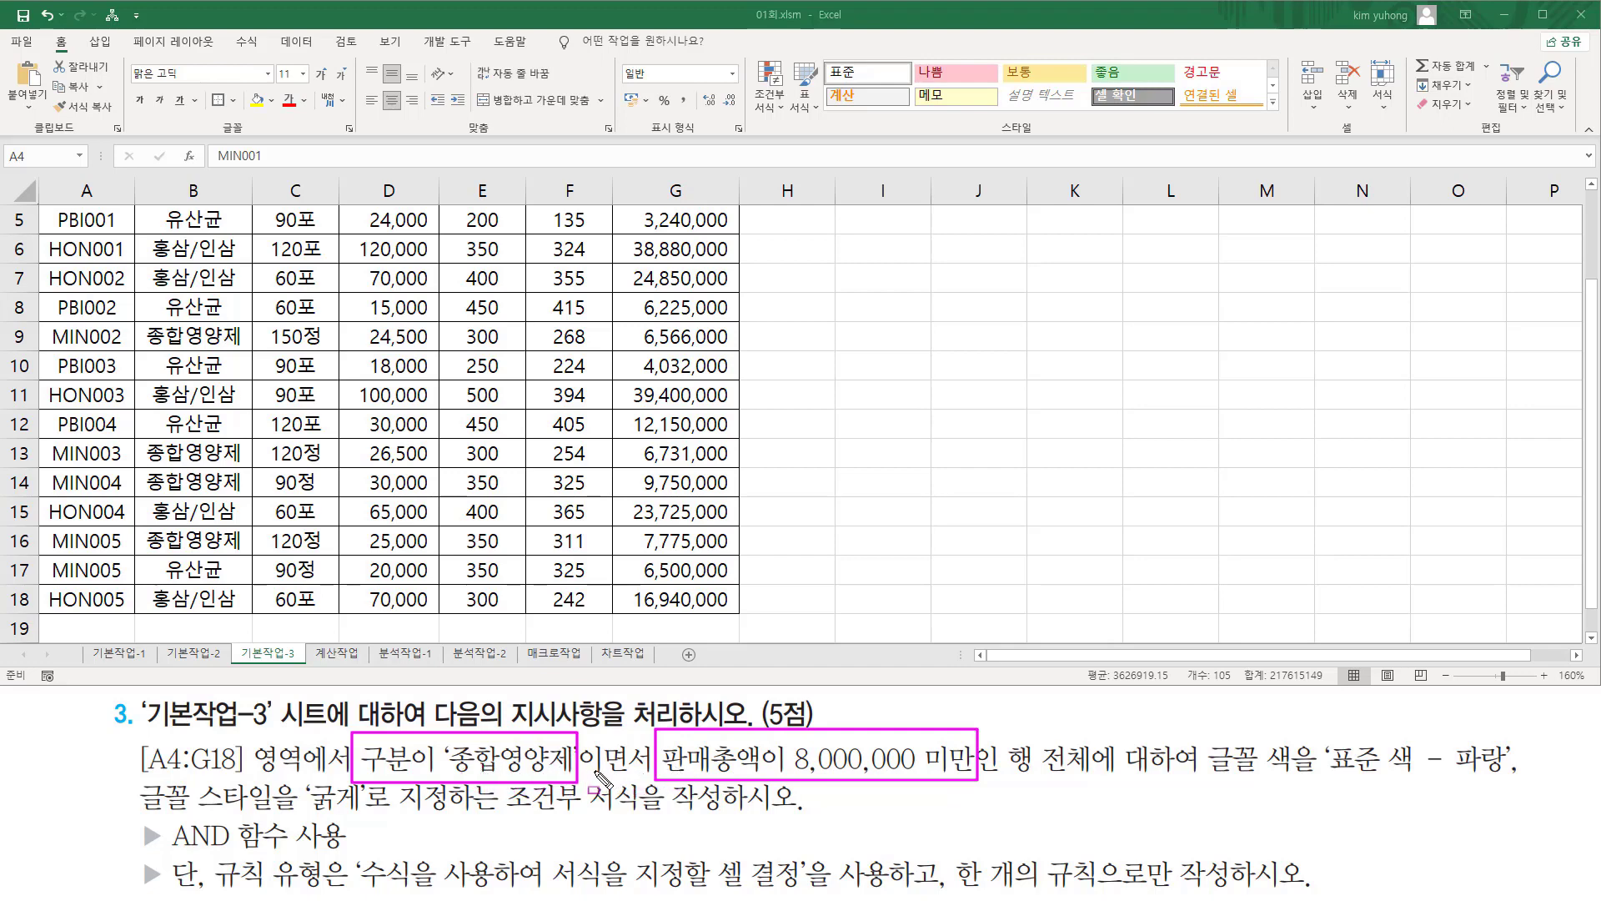
{"action": "left_click_drag", "start_coordinate": [578, 777], "coordinate": [648, 777]}
{"action": "mouse_move", "coordinate": [164, 816]}
{"action": "left_mouse_down"}
{"action": "mouse_move", "coordinate": [190, 859]}
{"action": "mouse_move", "coordinate": [347, 854]}
{"action": "left_mouse_up"}
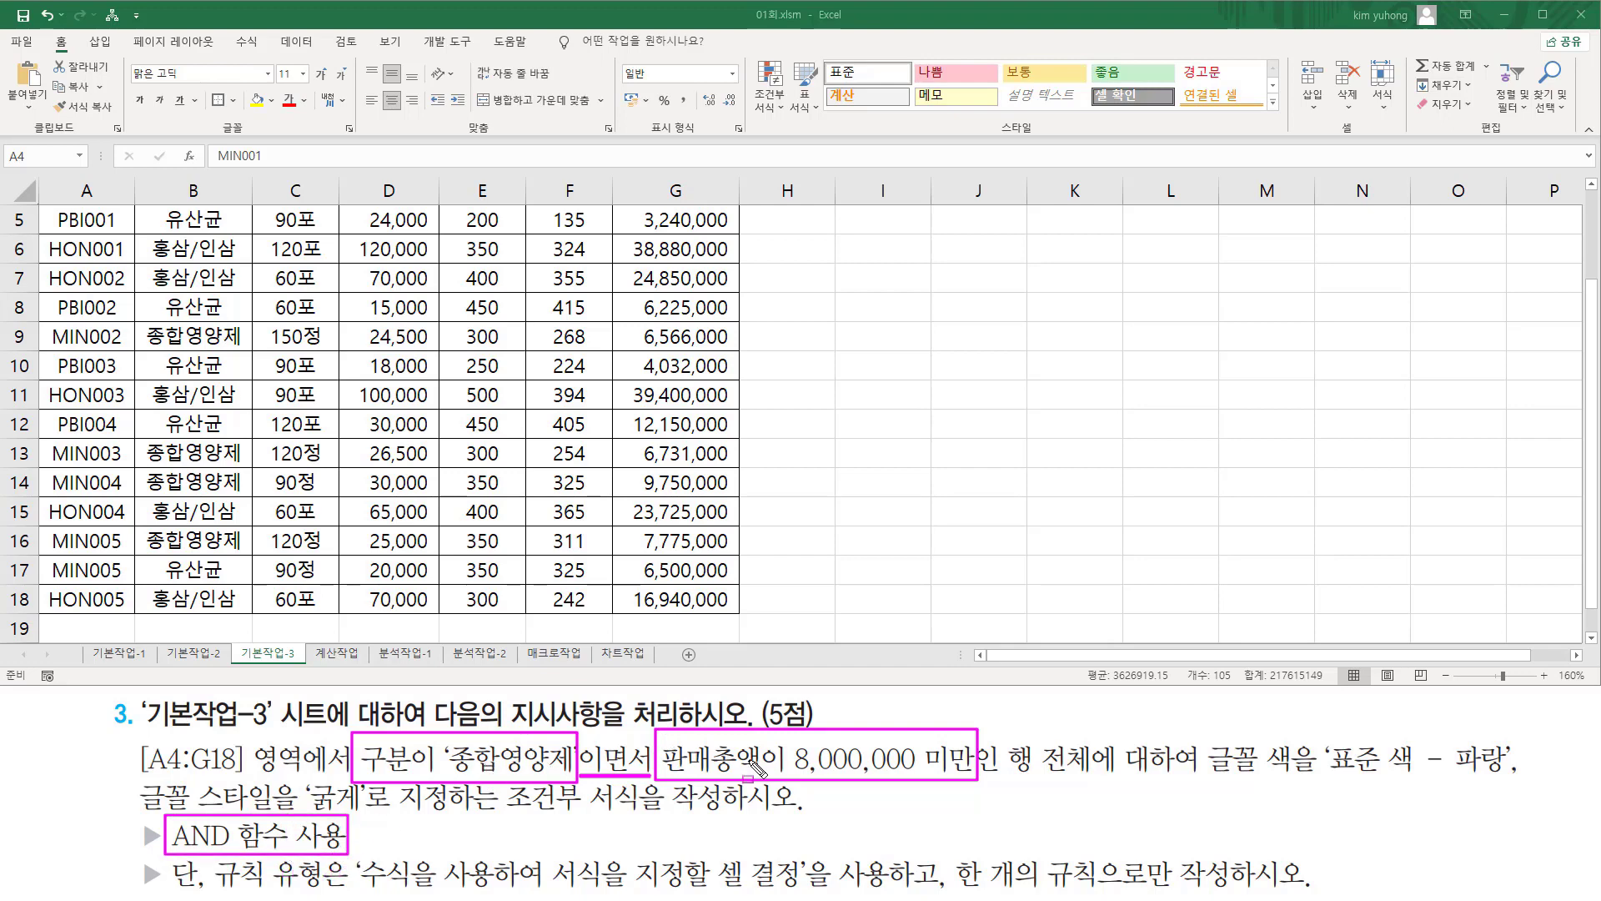
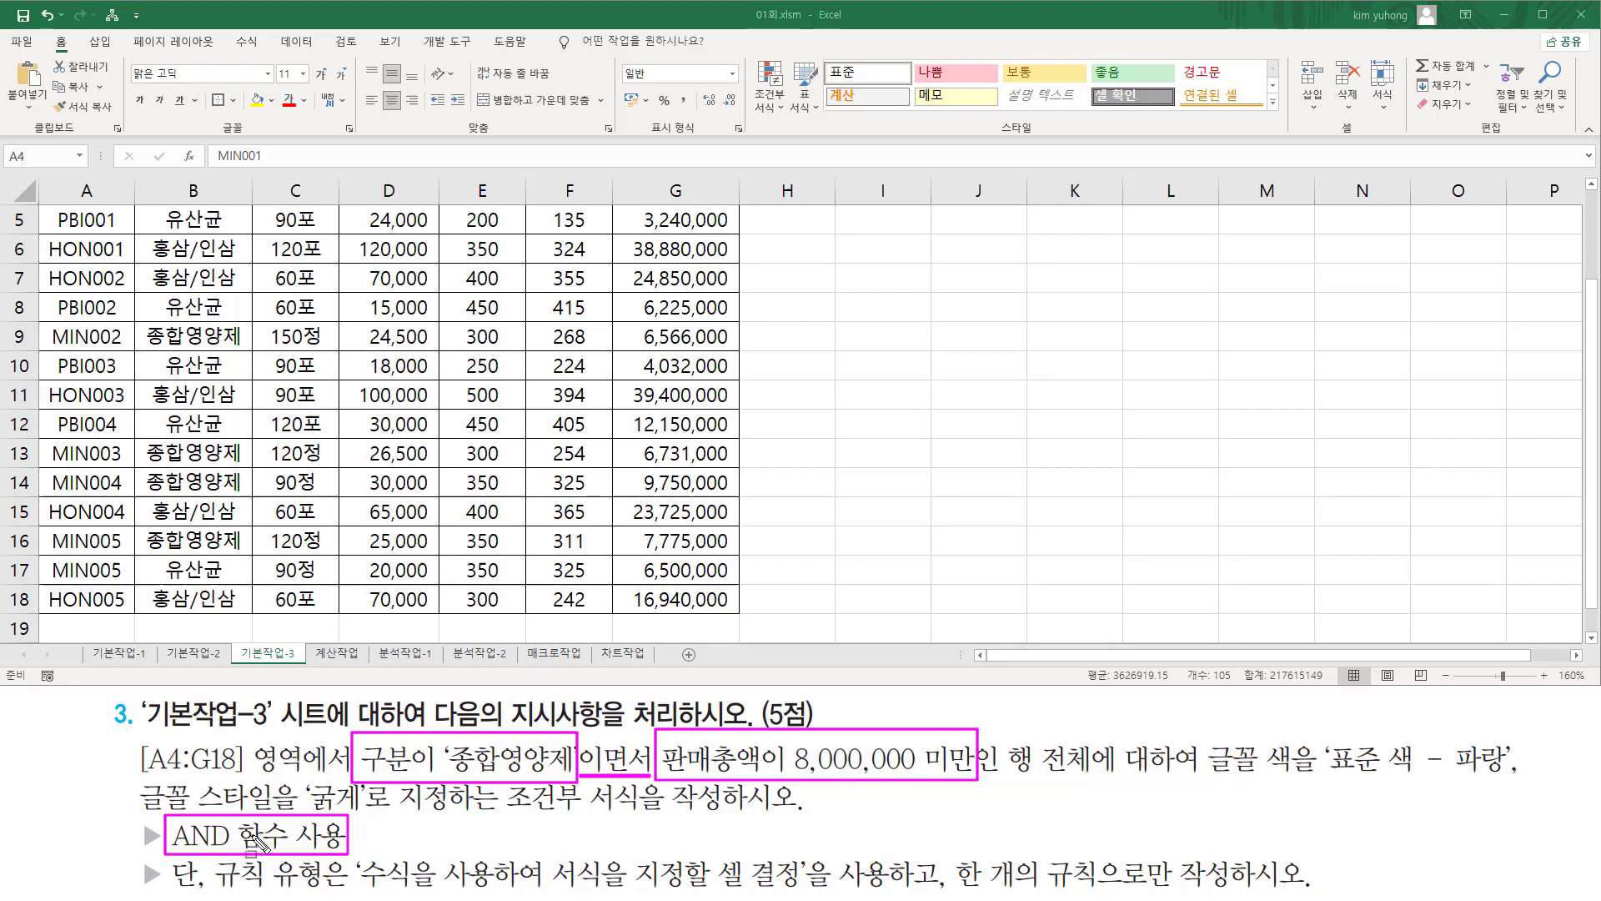
{"action": "left_click_drag", "start_coordinate": [273, 893], "coordinate": [830, 897]}
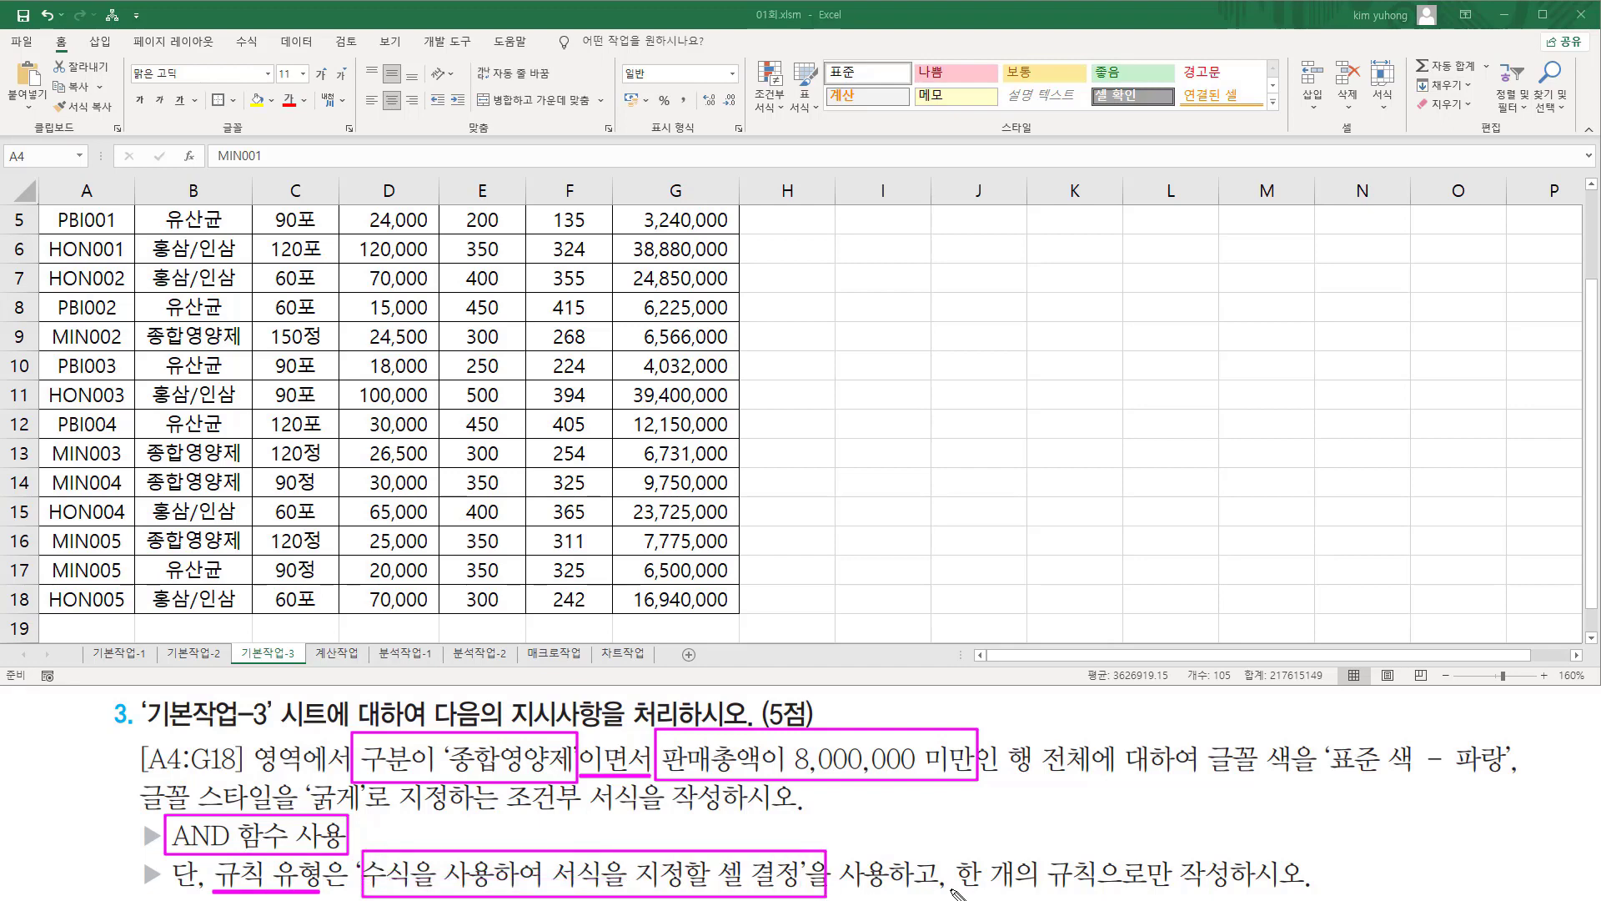
{"action": "mouse_move", "coordinate": [957, 893]}
{"action": "left_mouse_down"}
{"action": "mouse_move", "coordinate": [1180, 895]}
{"action": "mouse_move", "coordinate": [1197, 886]}
{"action": "mouse_move", "coordinate": [1174, 857]}
{"action": "left_mouse_up"}
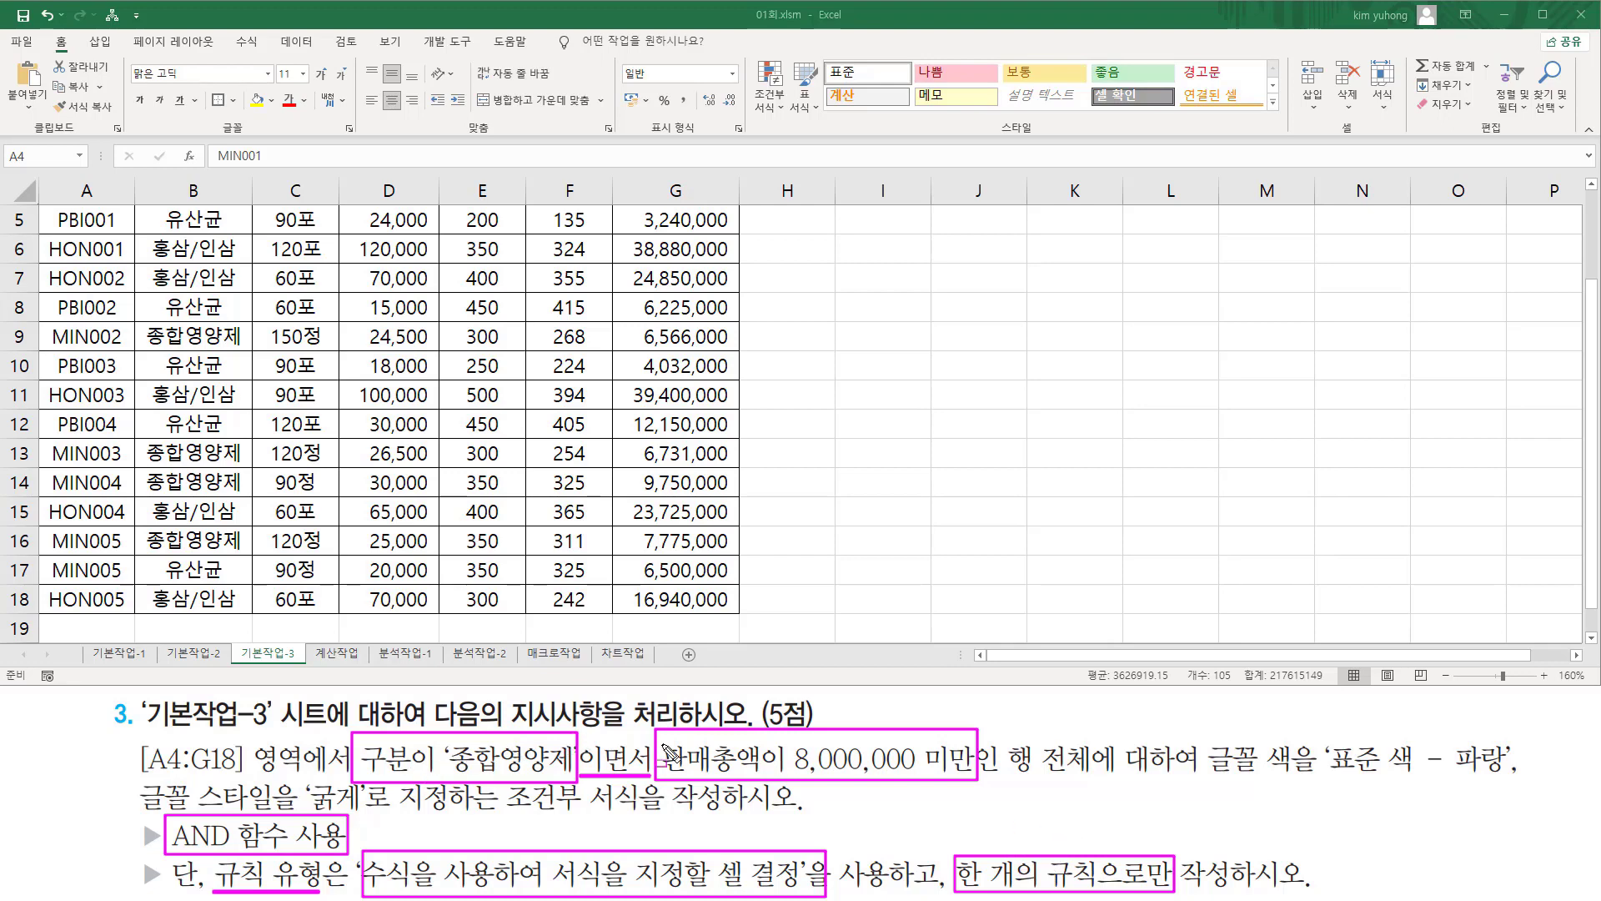
{"action": "left_click_drag", "start_coordinate": [167, 851], "coordinate": [276, 852]}
{"action": "key", "text": "Escape"}
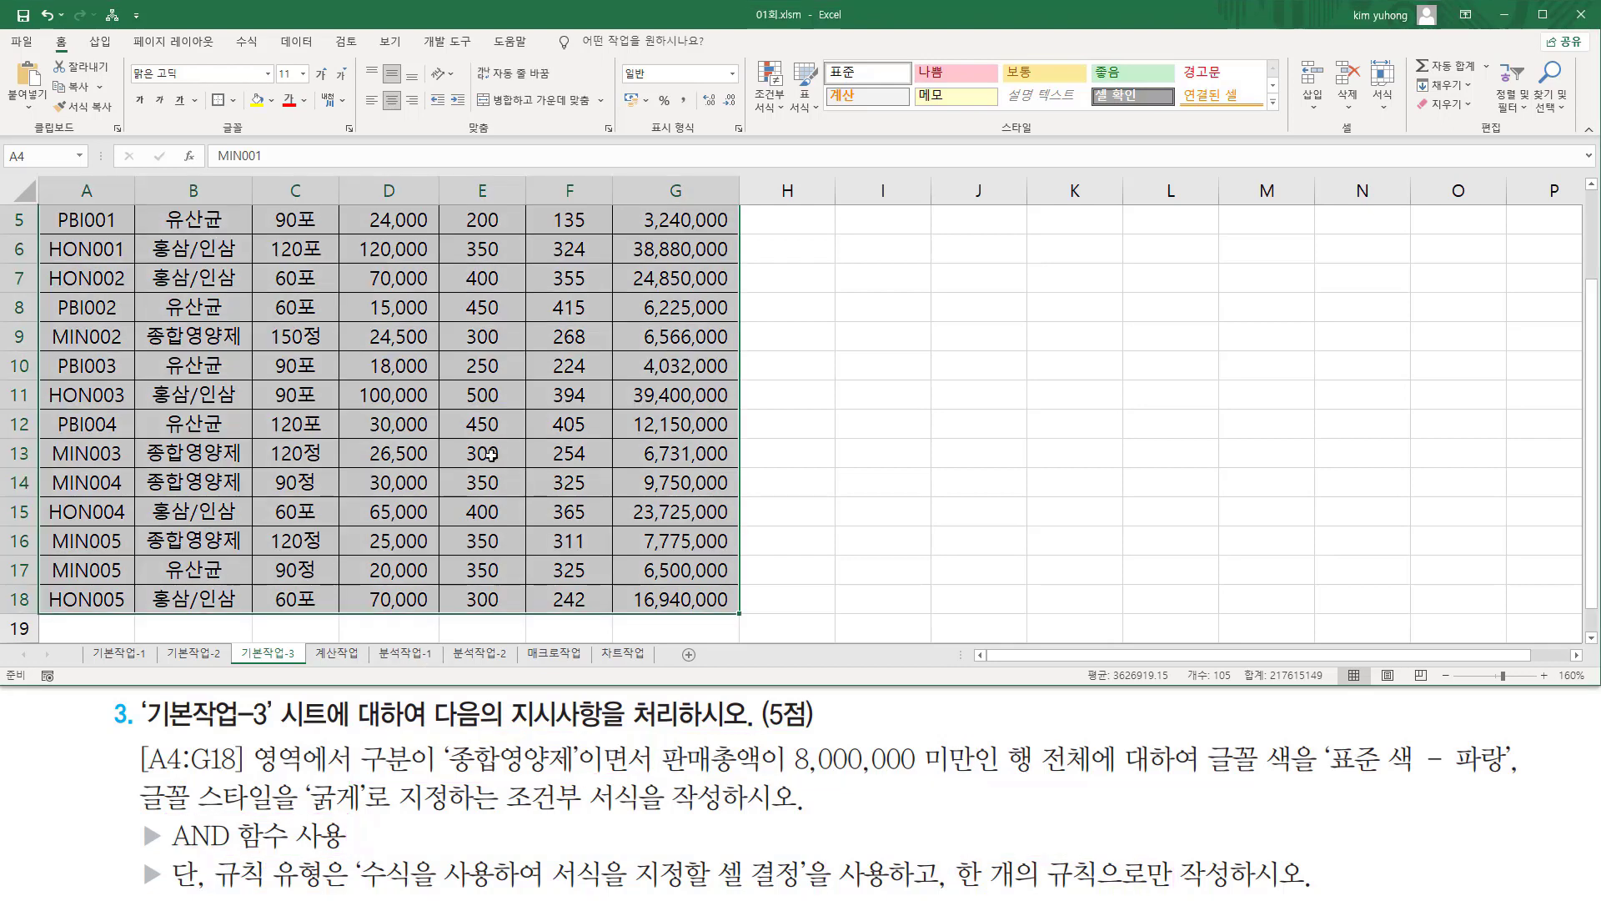
- Start a new conditional formatting rule for A4:G18 with the rule type 수식을 사용하여 서식을 지정할 셀 결정
{"action": "scroll", "coordinate": [513, 433], "scroll_direction": "up", "scroll_amount": 2}
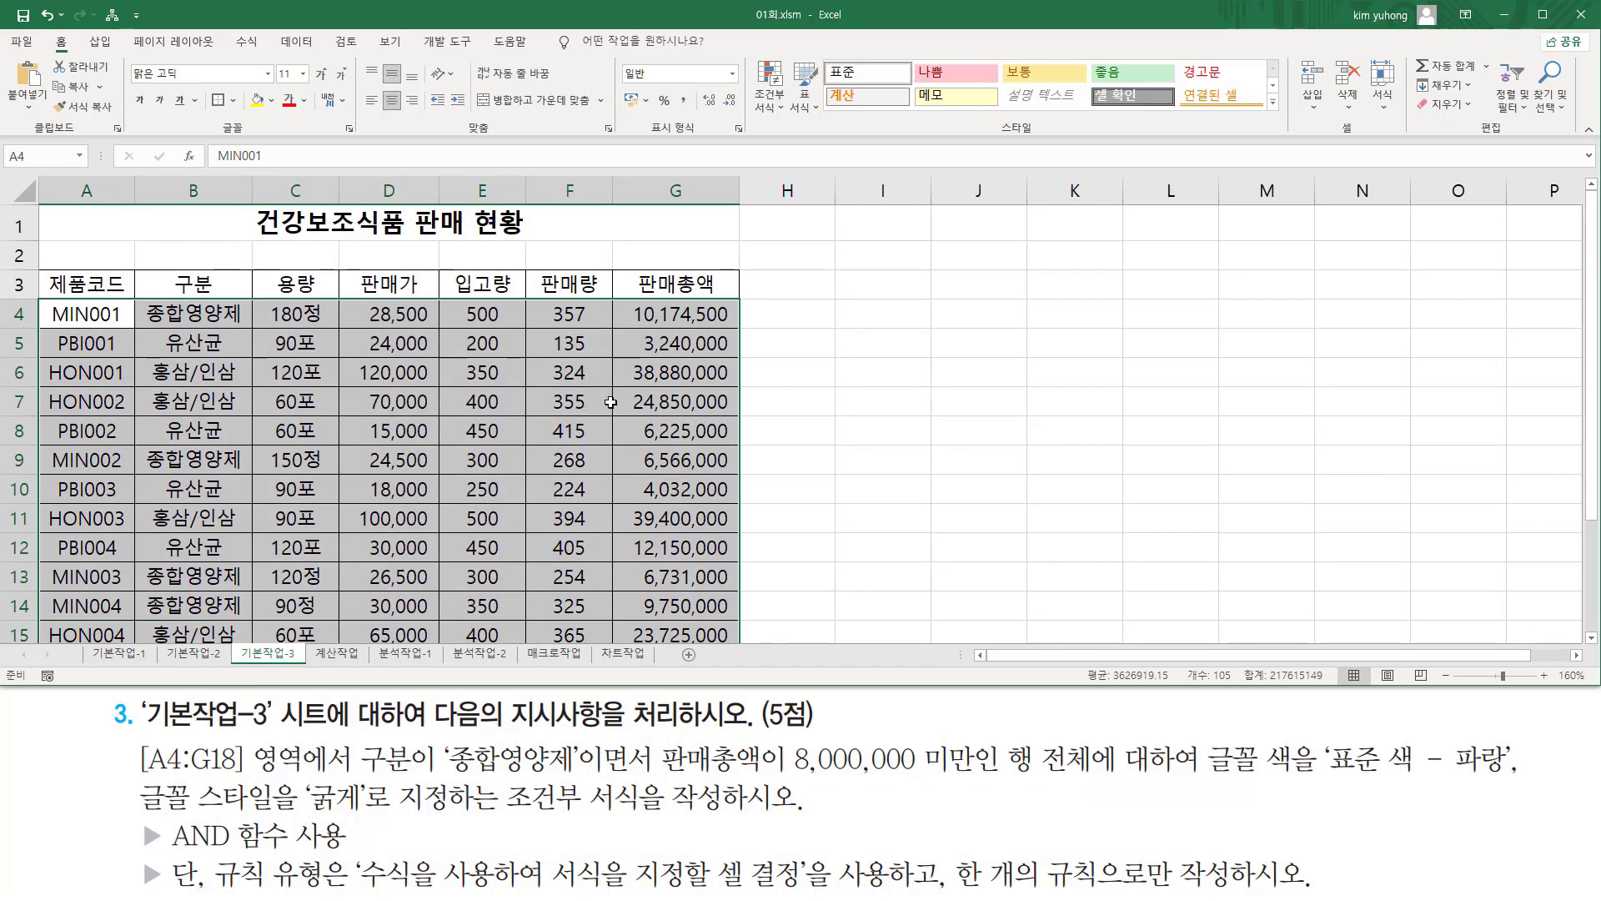
{"action": "left_click_drag", "start_coordinate": [47, 27], "coordinate": [74, 53]}
{"action": "left_click_drag", "start_coordinate": [745, 51], "coordinate": [789, 121]}
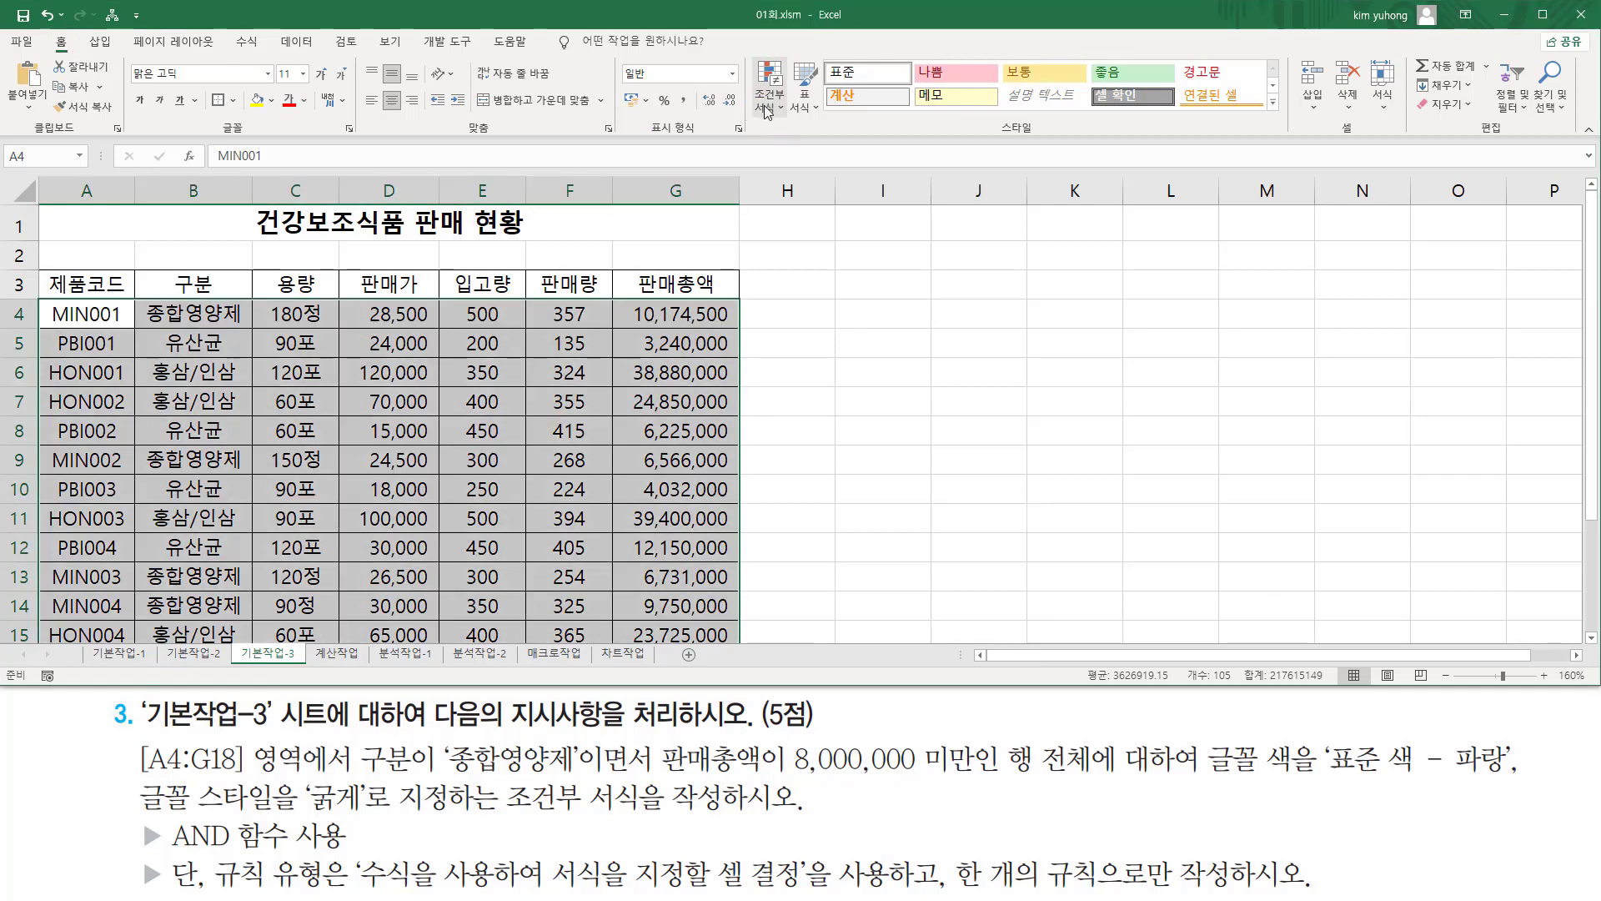
{"action": "left_click", "coordinate": [775, 108]}
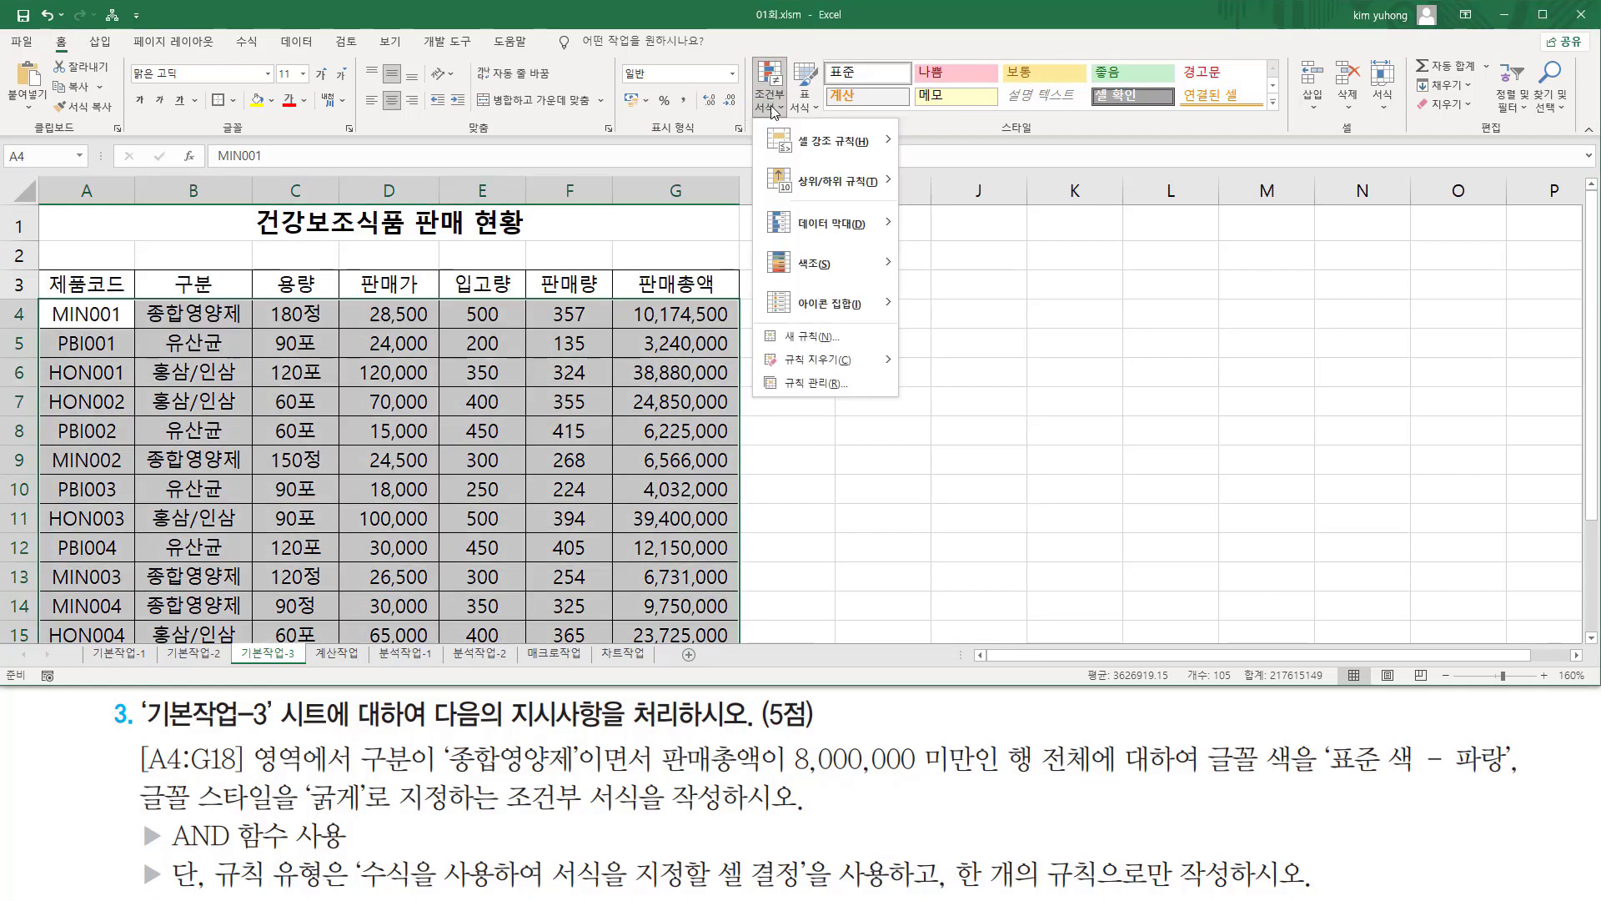
{"action": "left_click", "coordinate": [817, 342]}
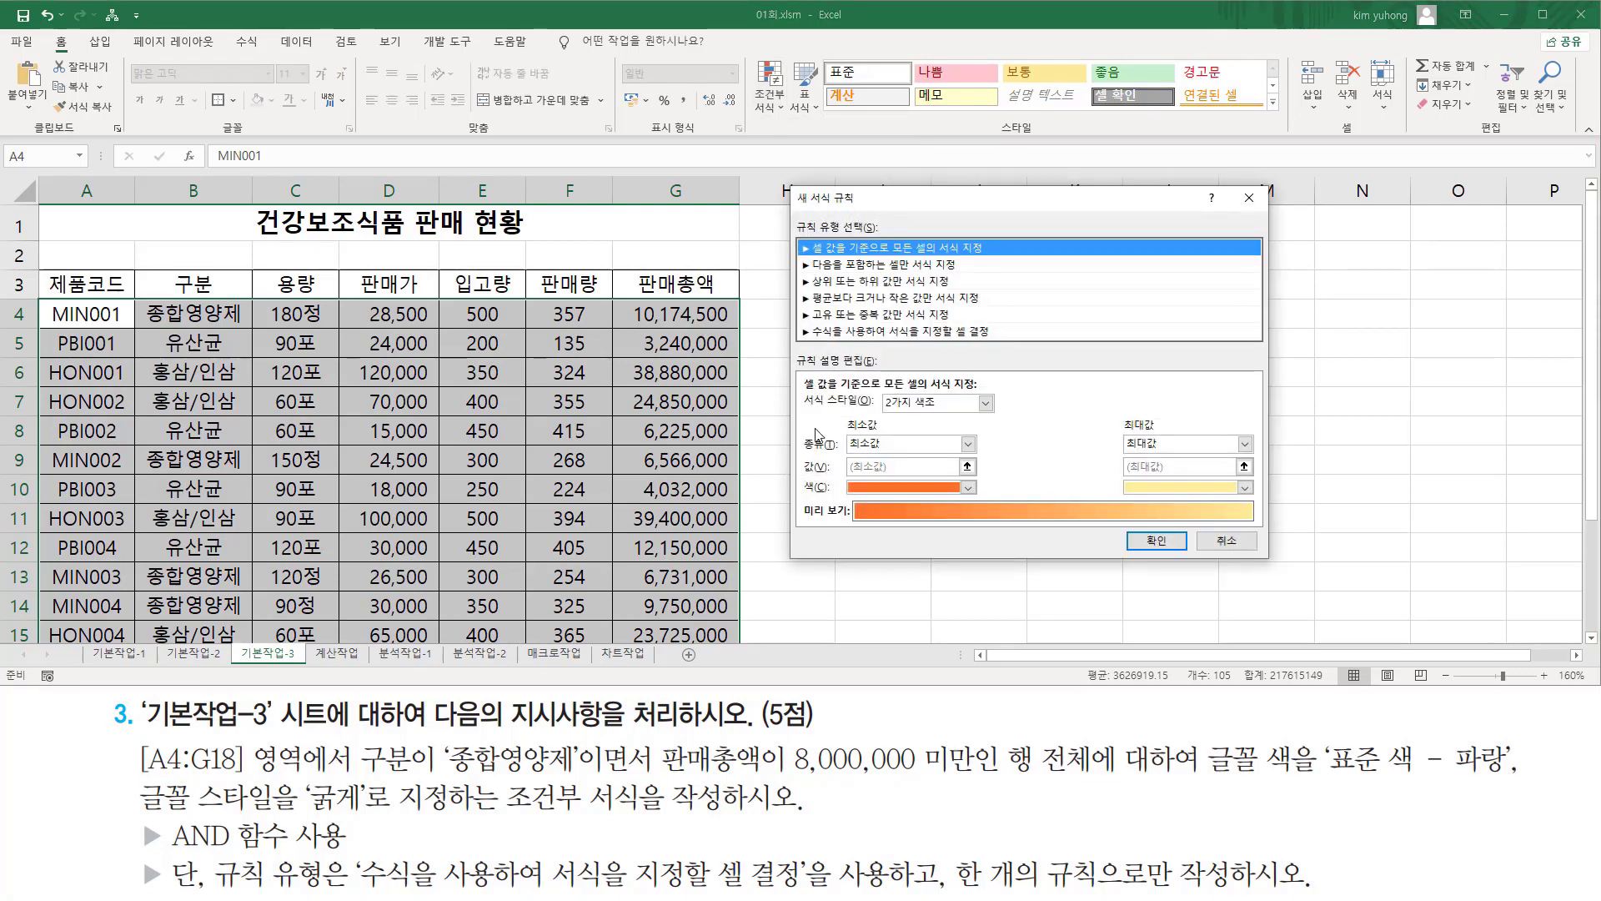
{"action": "left_click_drag", "start_coordinate": [791, 215], "coordinate": [888, 235]}
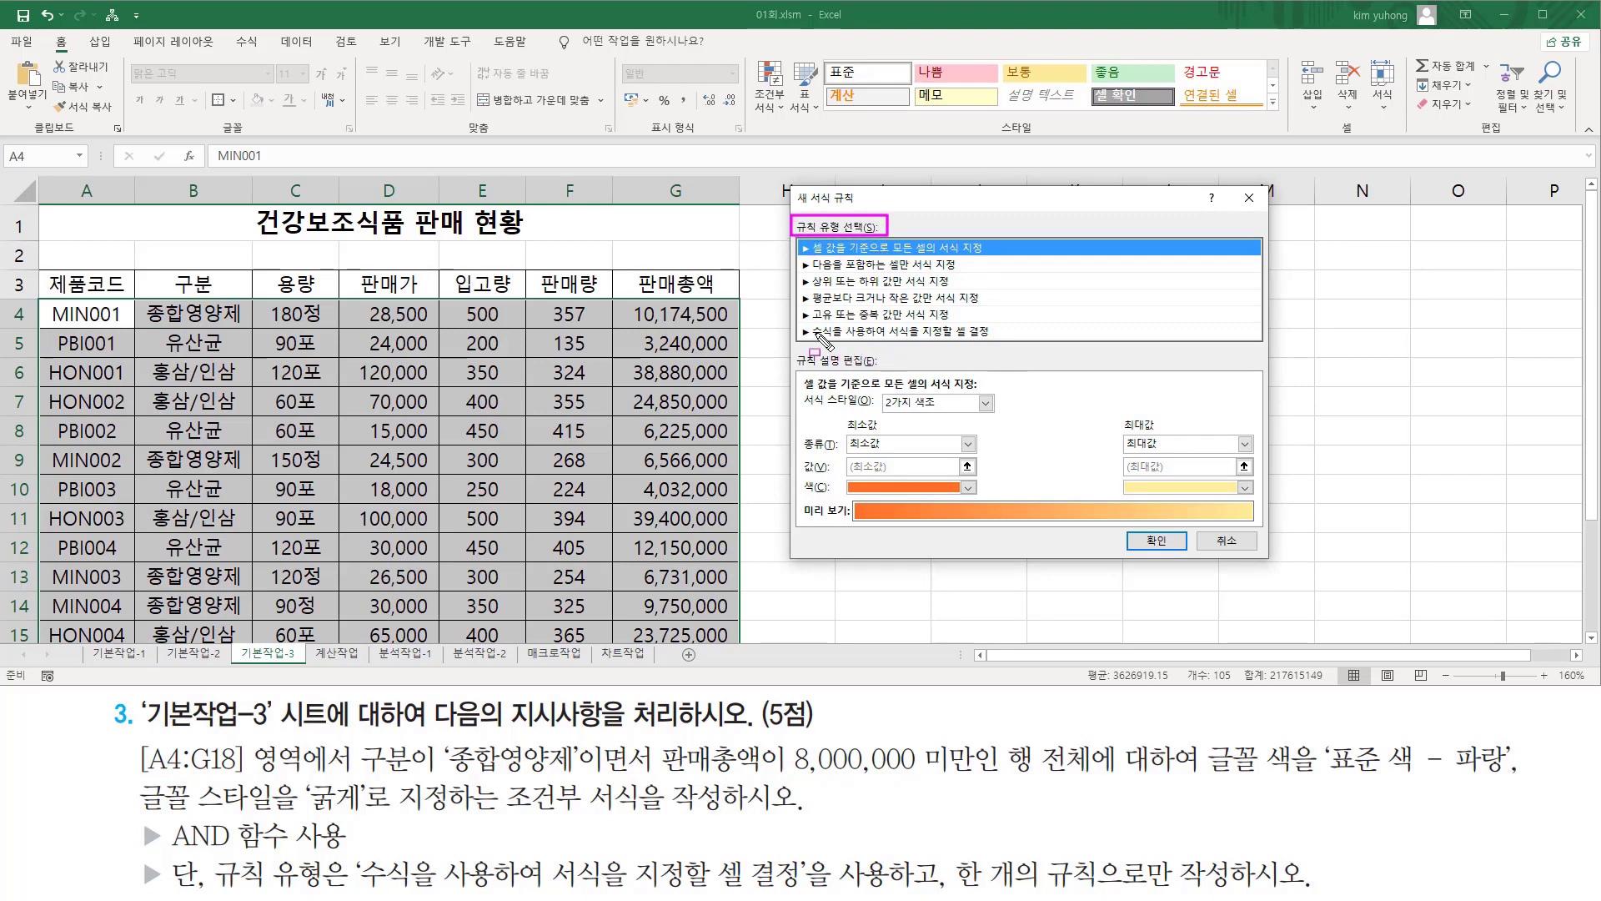
{"action": "mouse_move", "coordinate": [795, 322]}
{"action": "left_mouse_down"}
{"action": "mouse_move", "coordinate": [813, 340]}
{"action": "mouse_move", "coordinate": [1005, 340]}
{"action": "left_mouse_up"}
{"action": "left_click", "coordinate": [928, 333]}
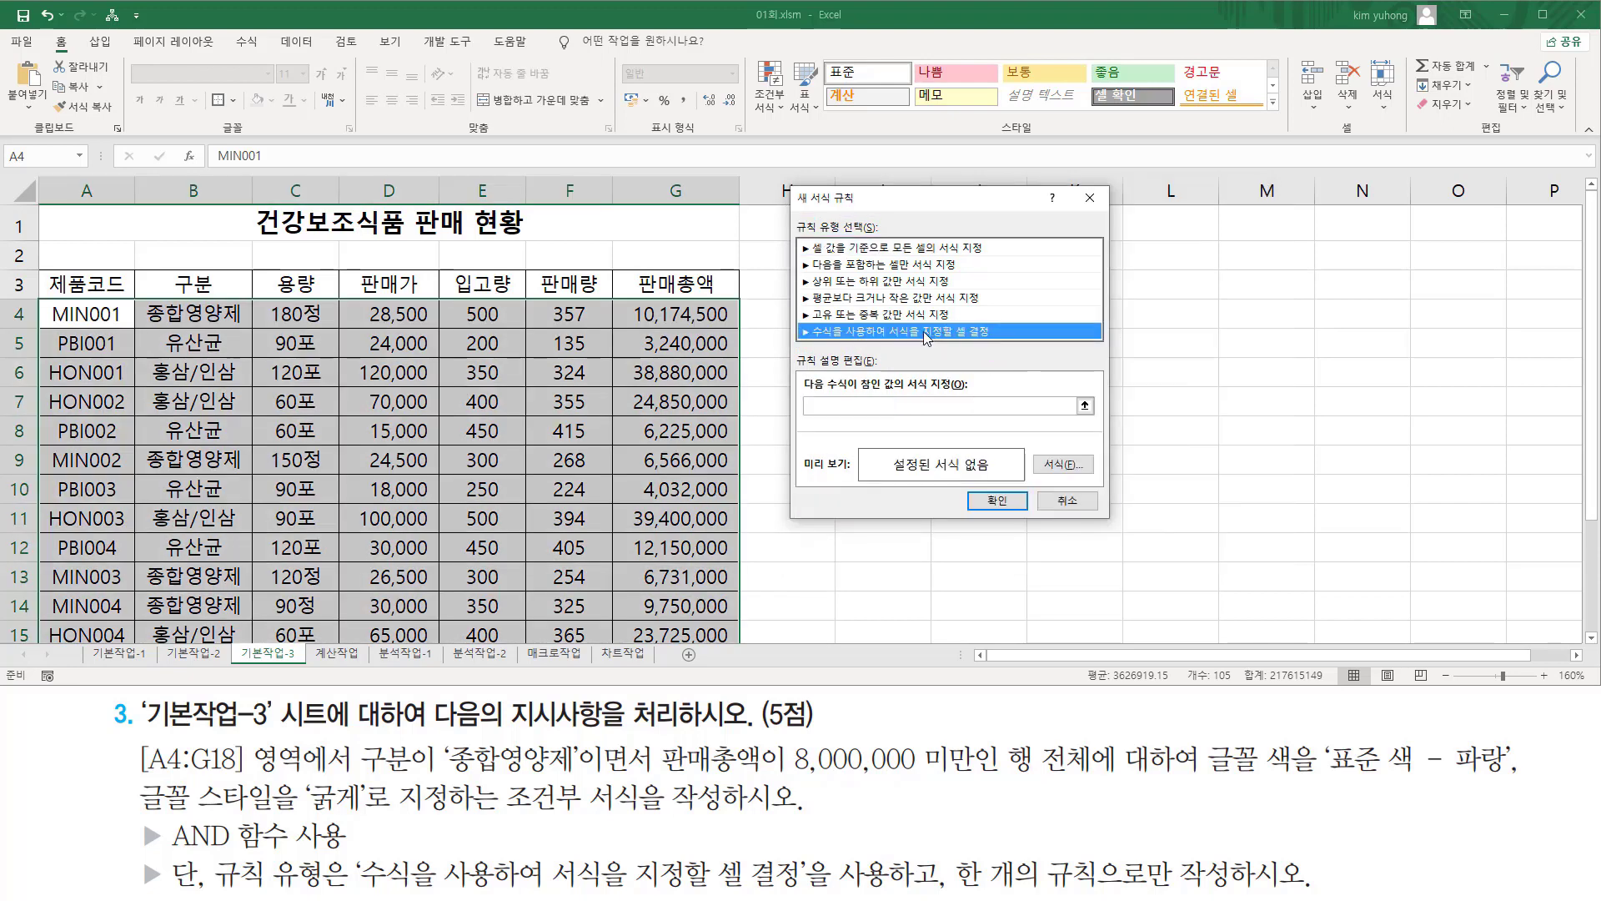
- Begin the rule formula with an AND function whose first condition is $B$4="종합영양제"
{"action": "left_click_drag", "start_coordinate": [803, 414], "coordinate": [937, 414]}
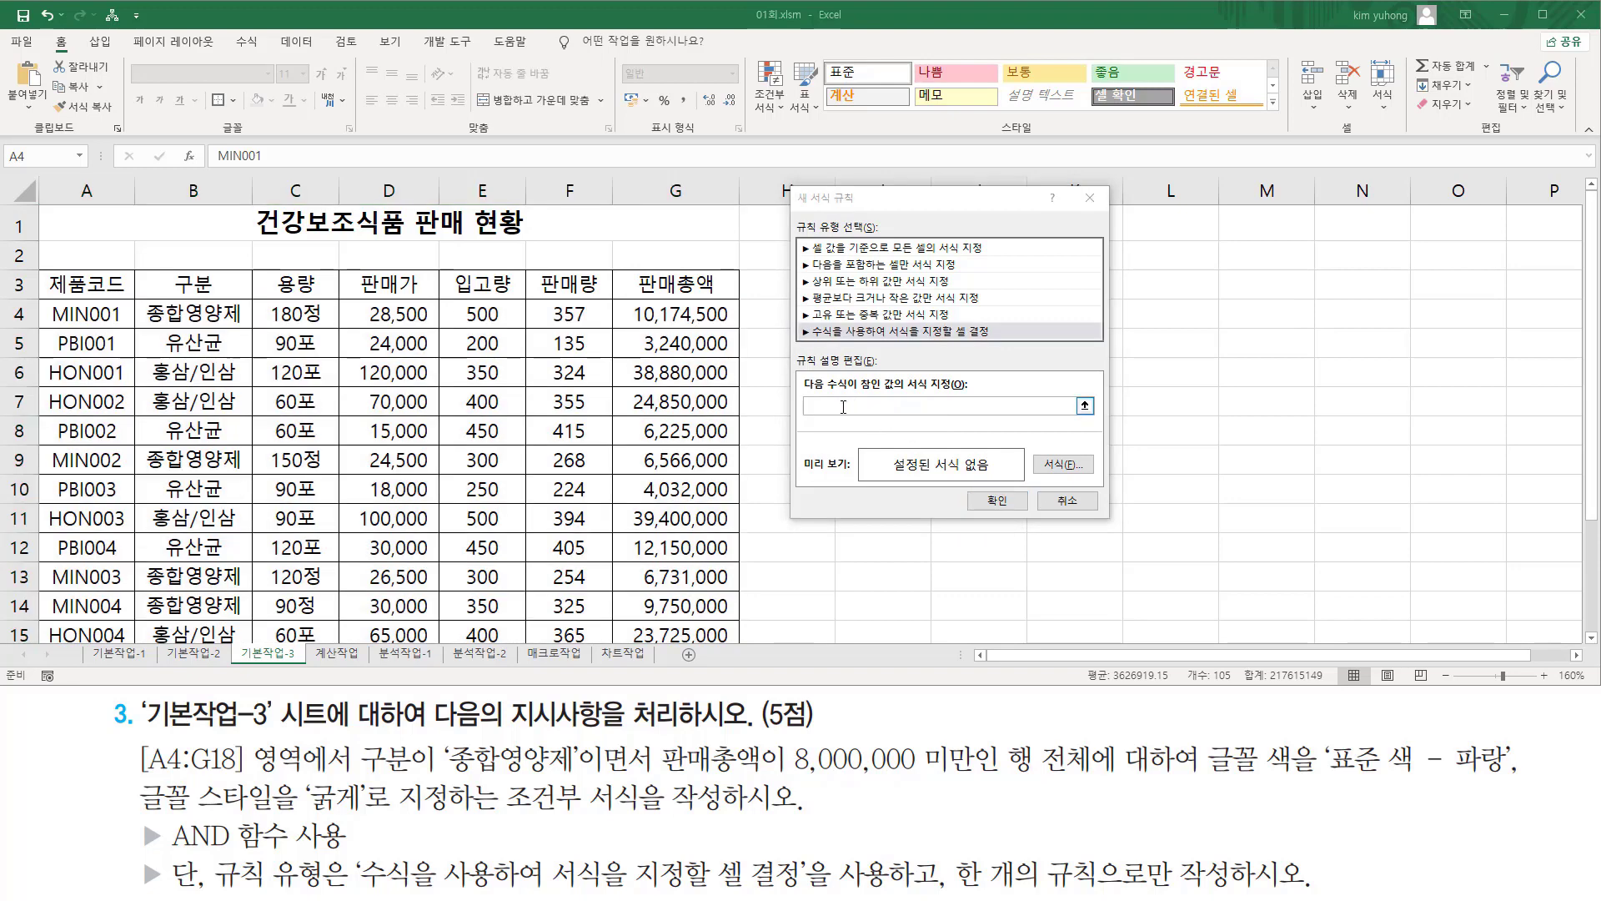
{"action": "left_click", "coordinate": [855, 407]}
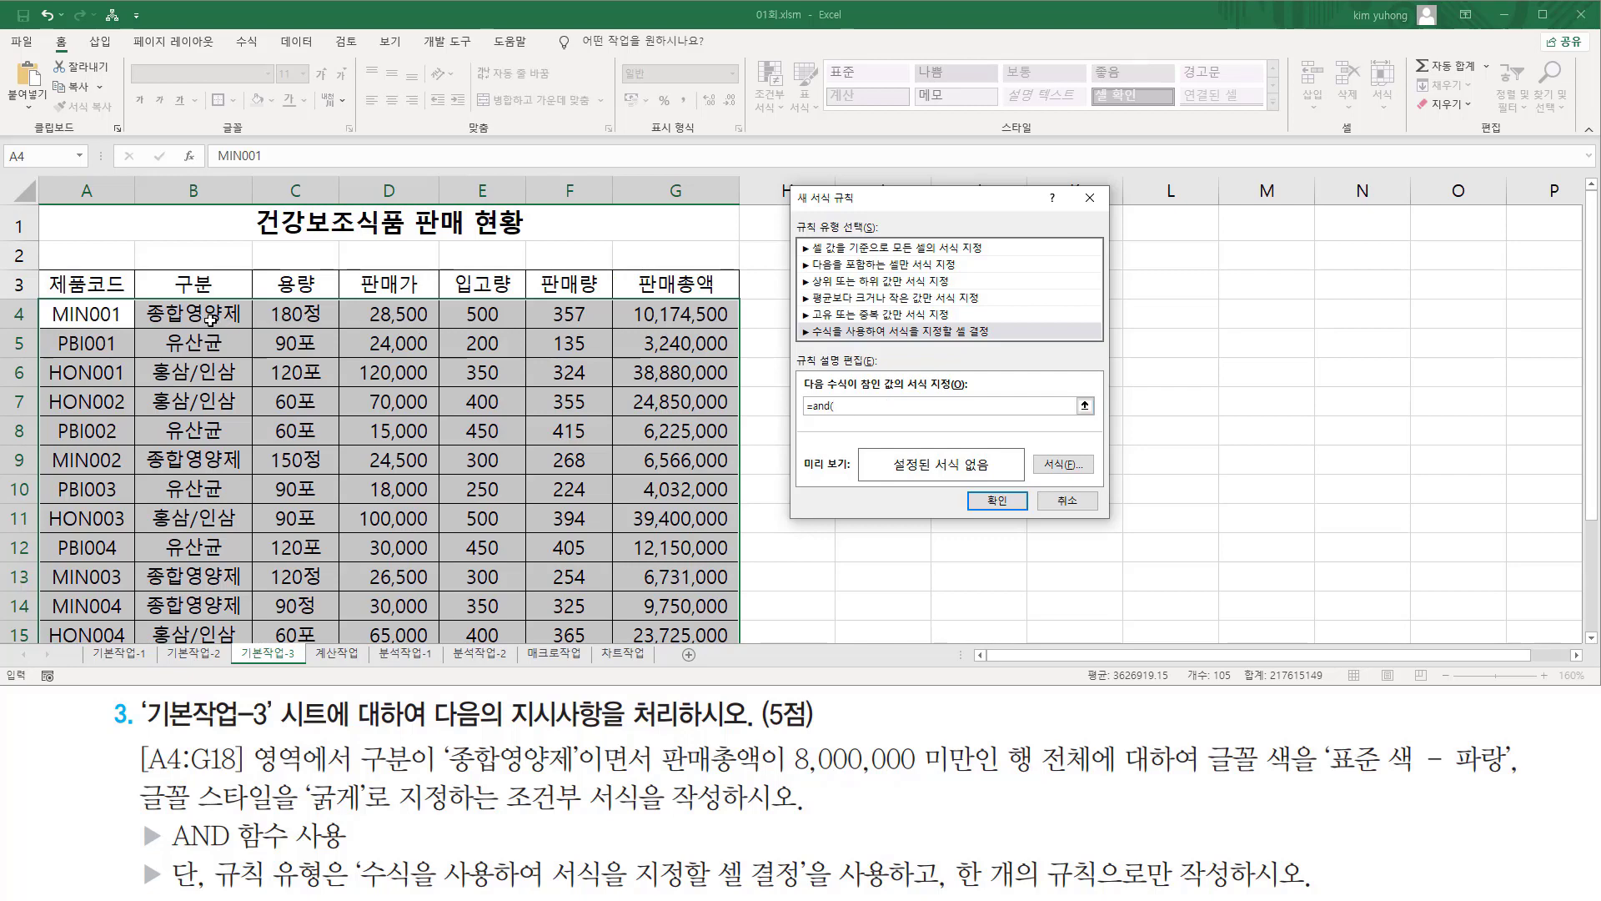
{"action": "left_click", "coordinate": [209, 316]}
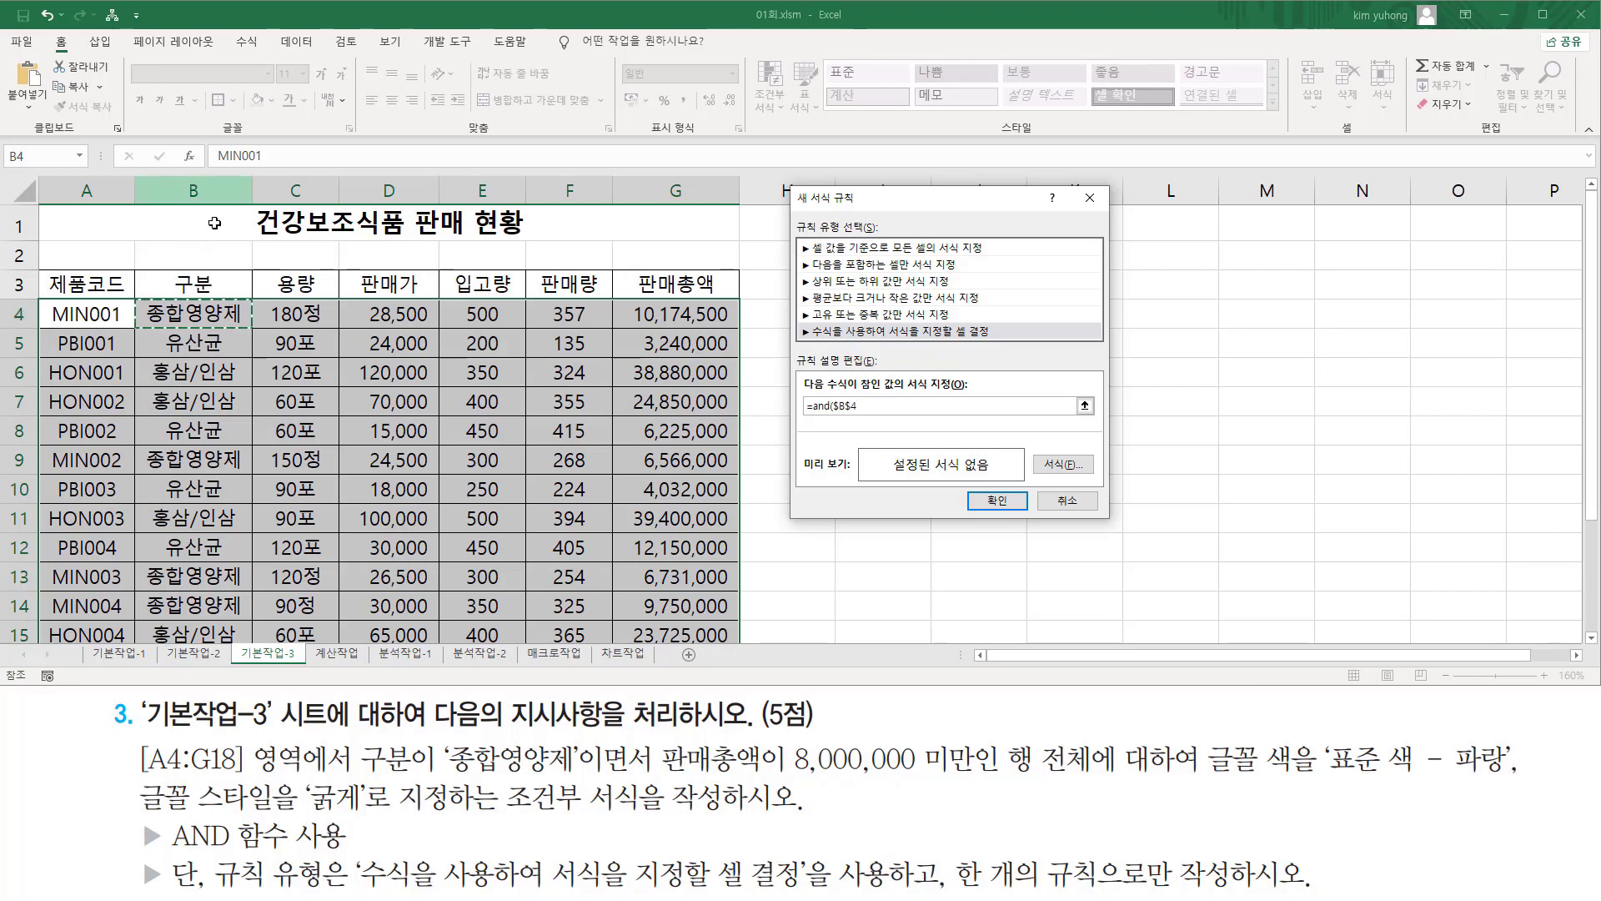
{"action": "type", "text": "="}
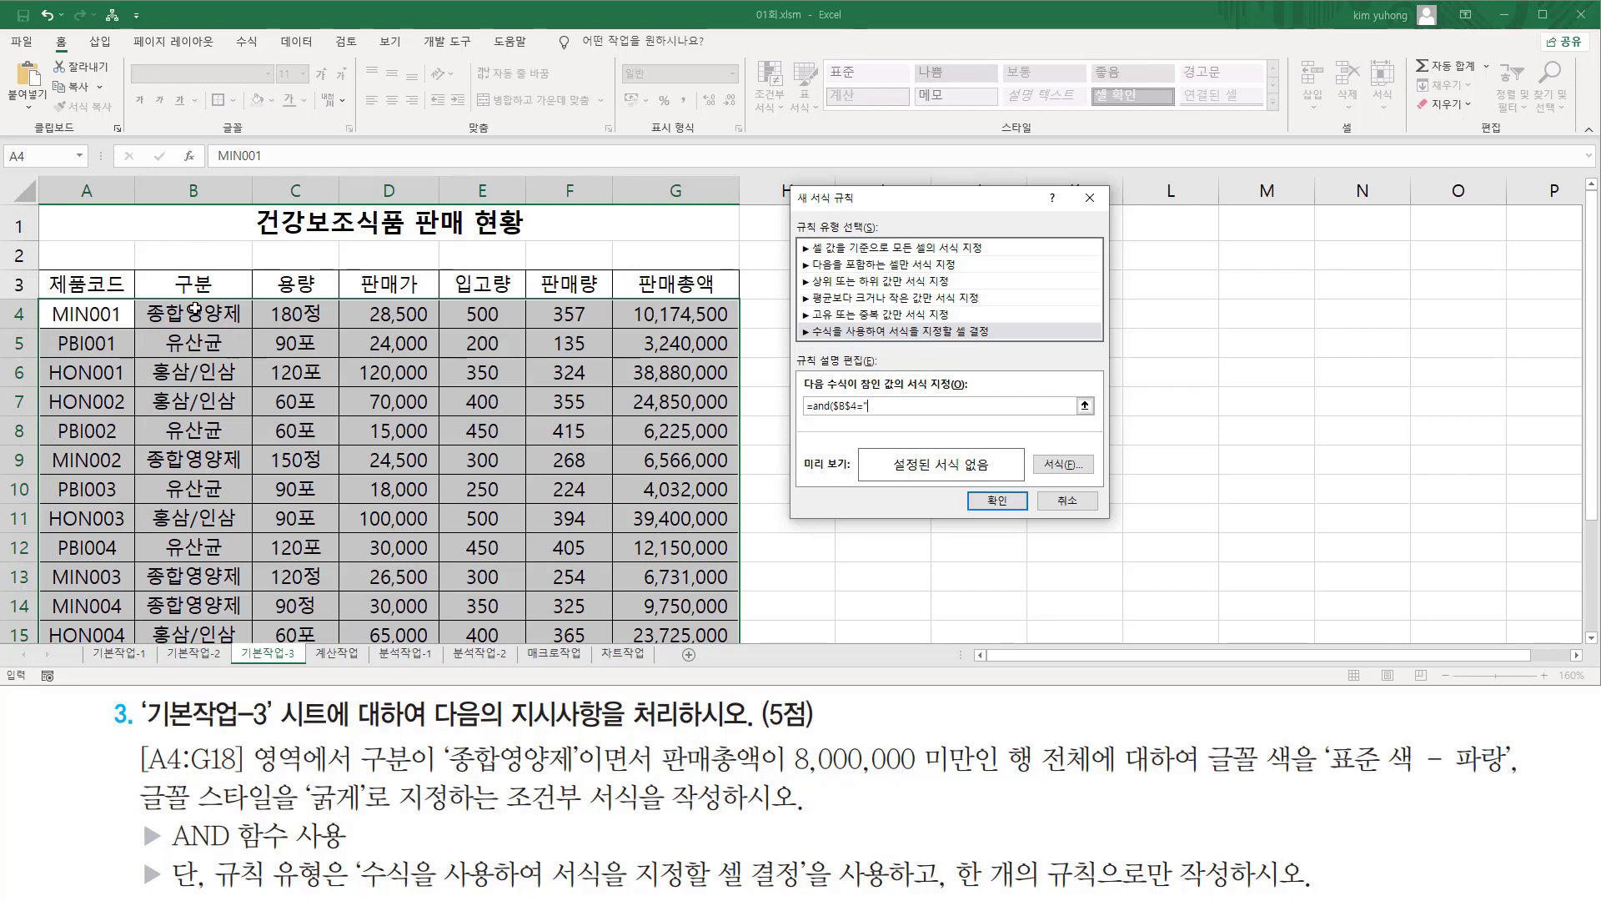
{"action": "type", "text": "\"종합ㅇ"}
{"action": "type", "text": "양제\","}
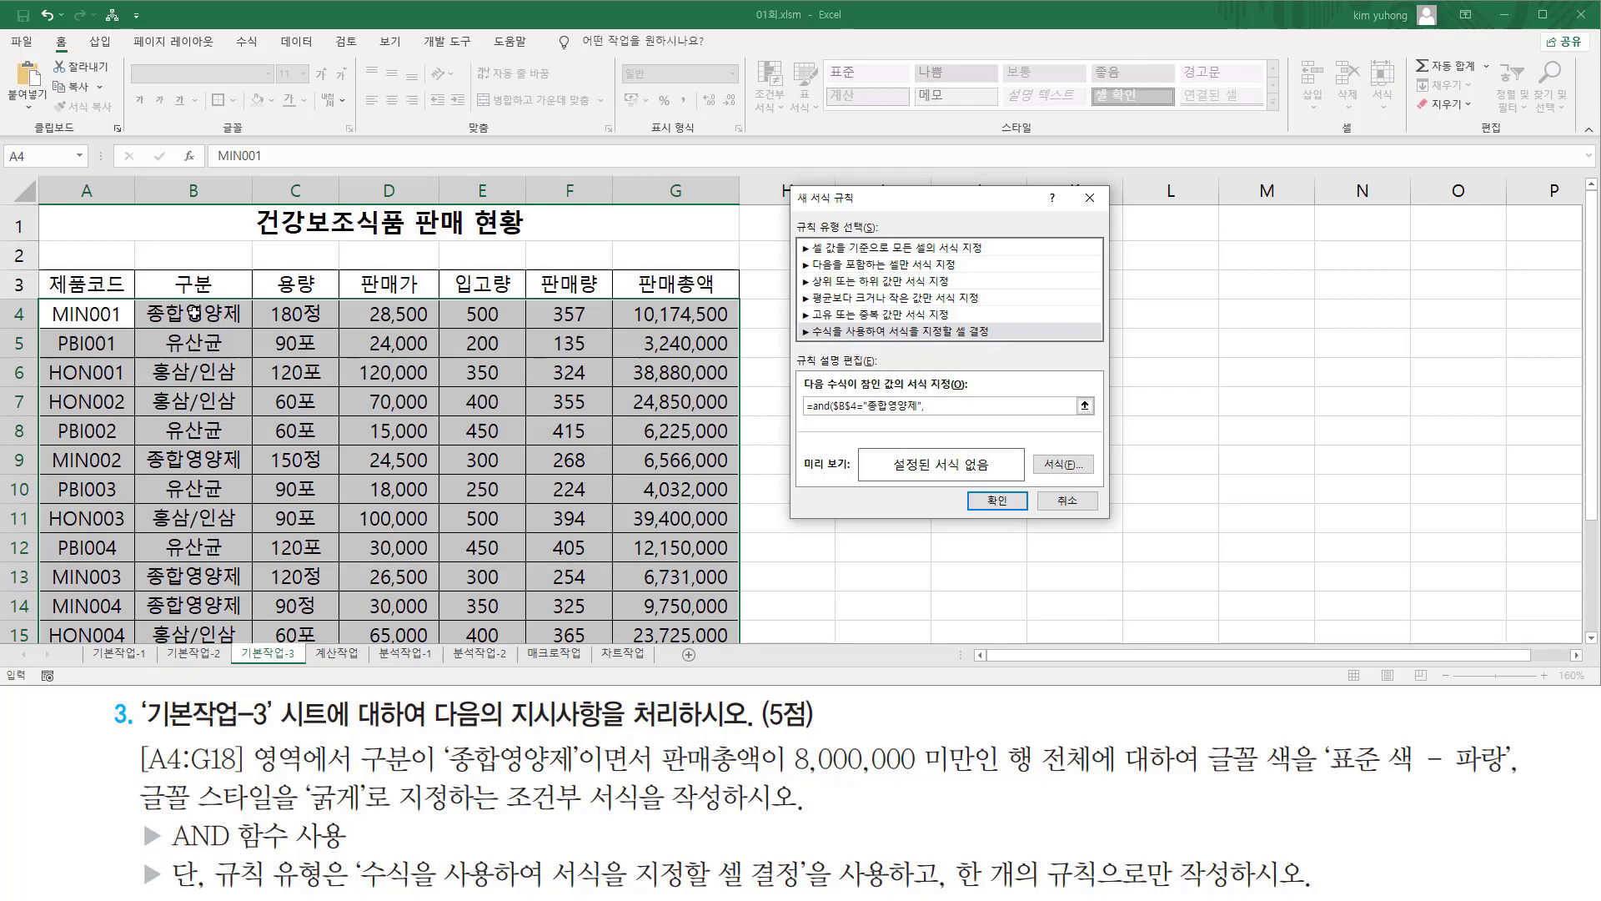
- Add the second condition $G$4<8000000 to the rule formula and close the AND function
{"action": "left_click_drag", "start_coordinate": [663, 777], "coordinate": [976, 778]}
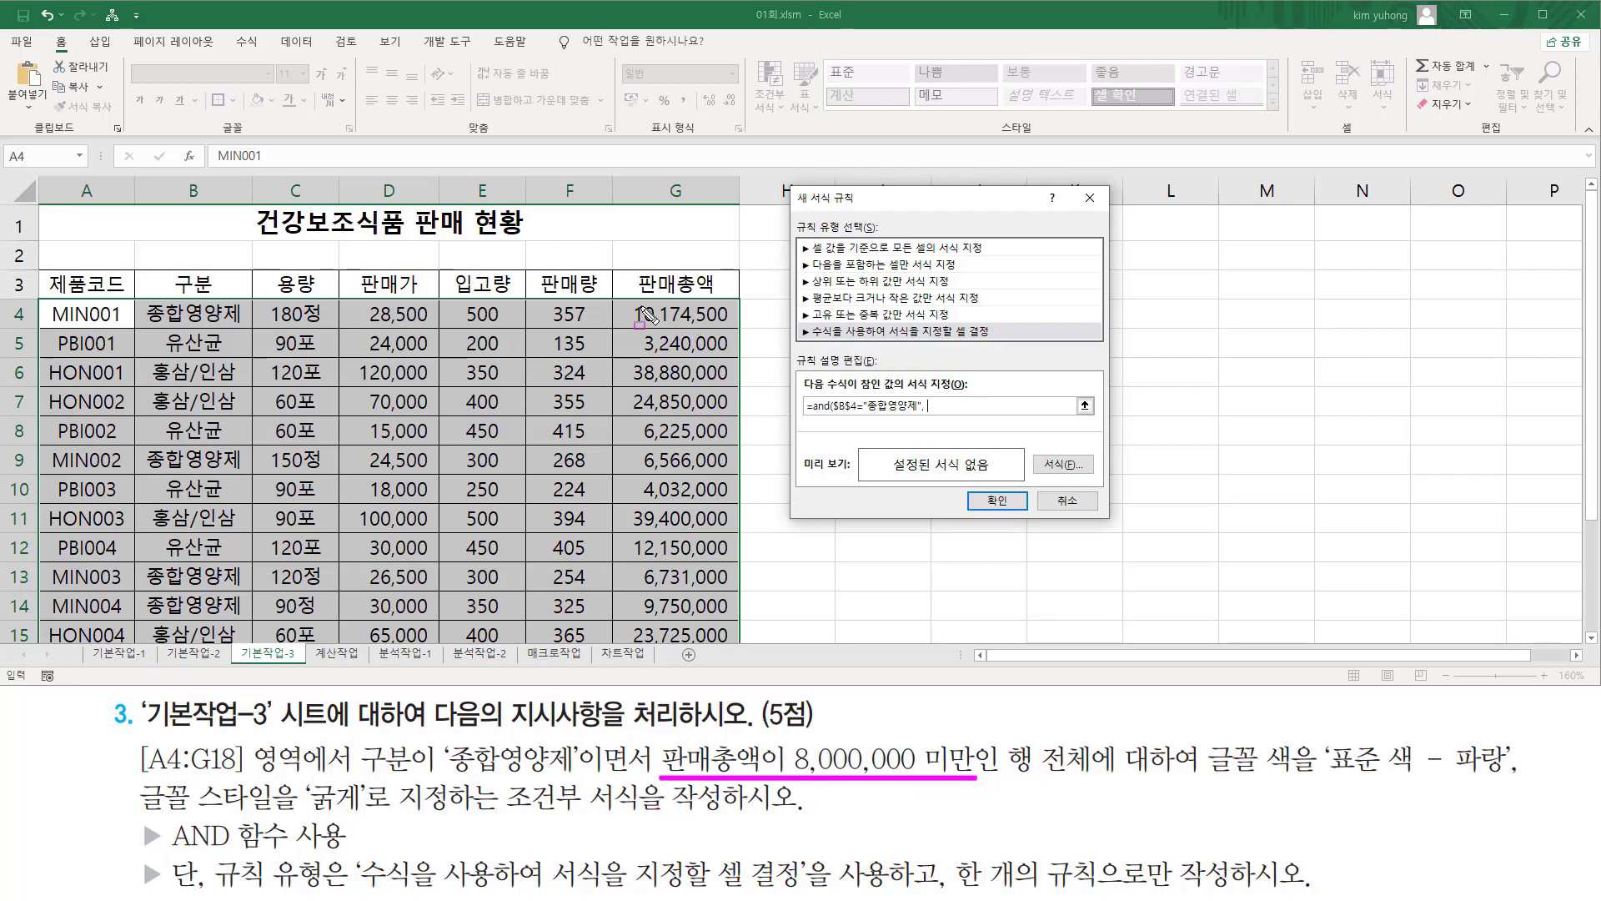
{"action": "left_click_drag", "start_coordinate": [626, 298], "coordinate": [736, 325]}
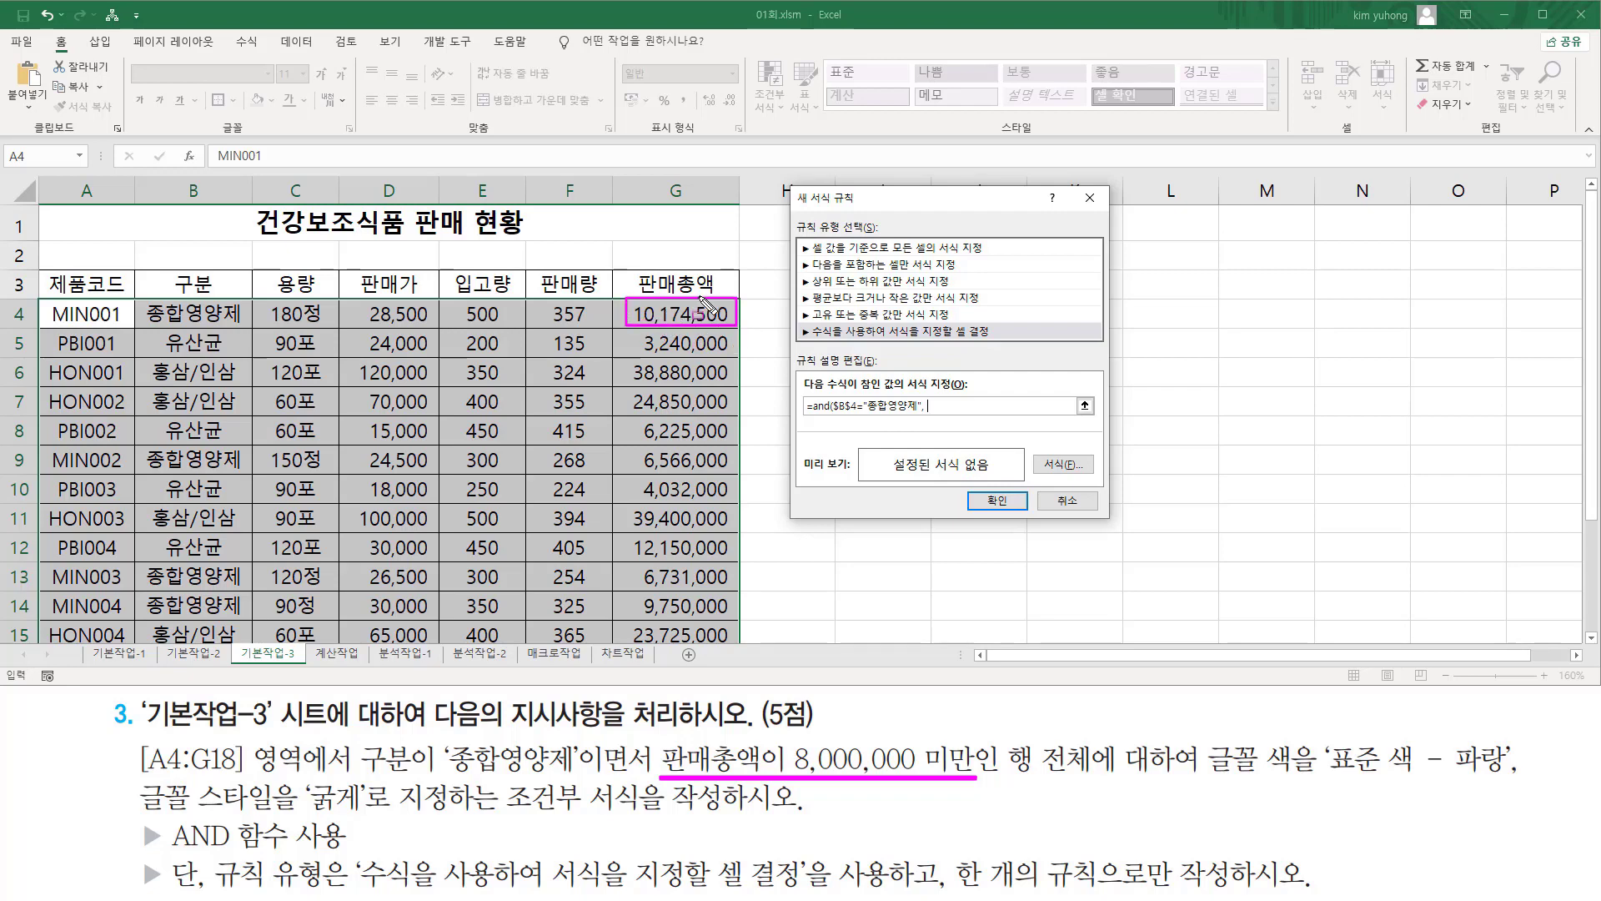
{"action": "key", "text": "Escape"}
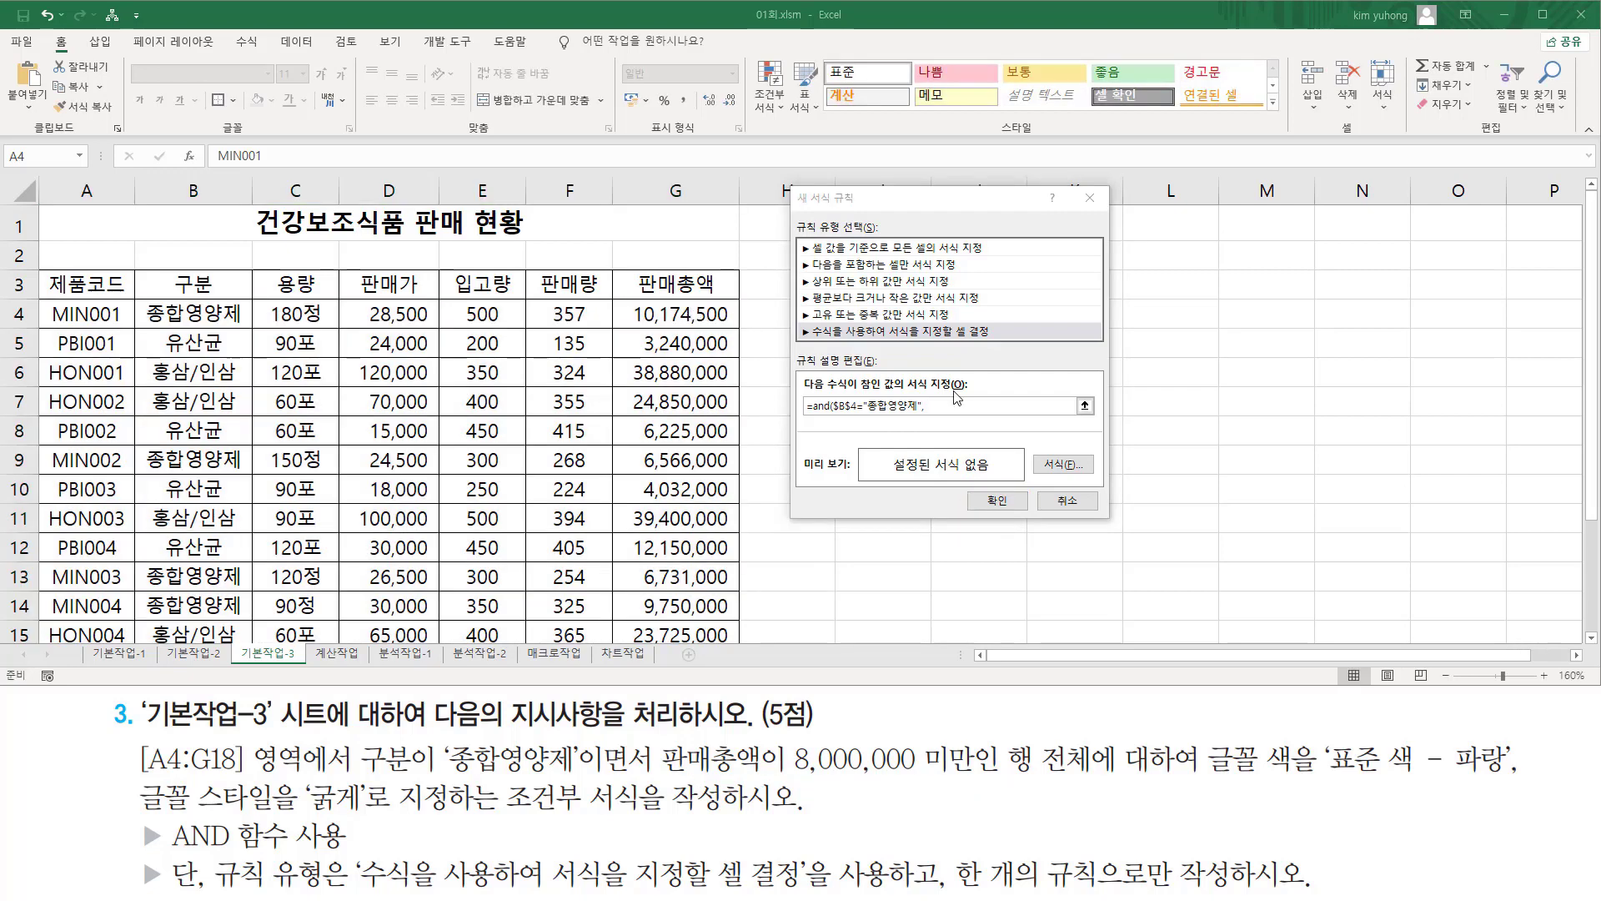
{"action": "left_click", "coordinate": [711, 314]}
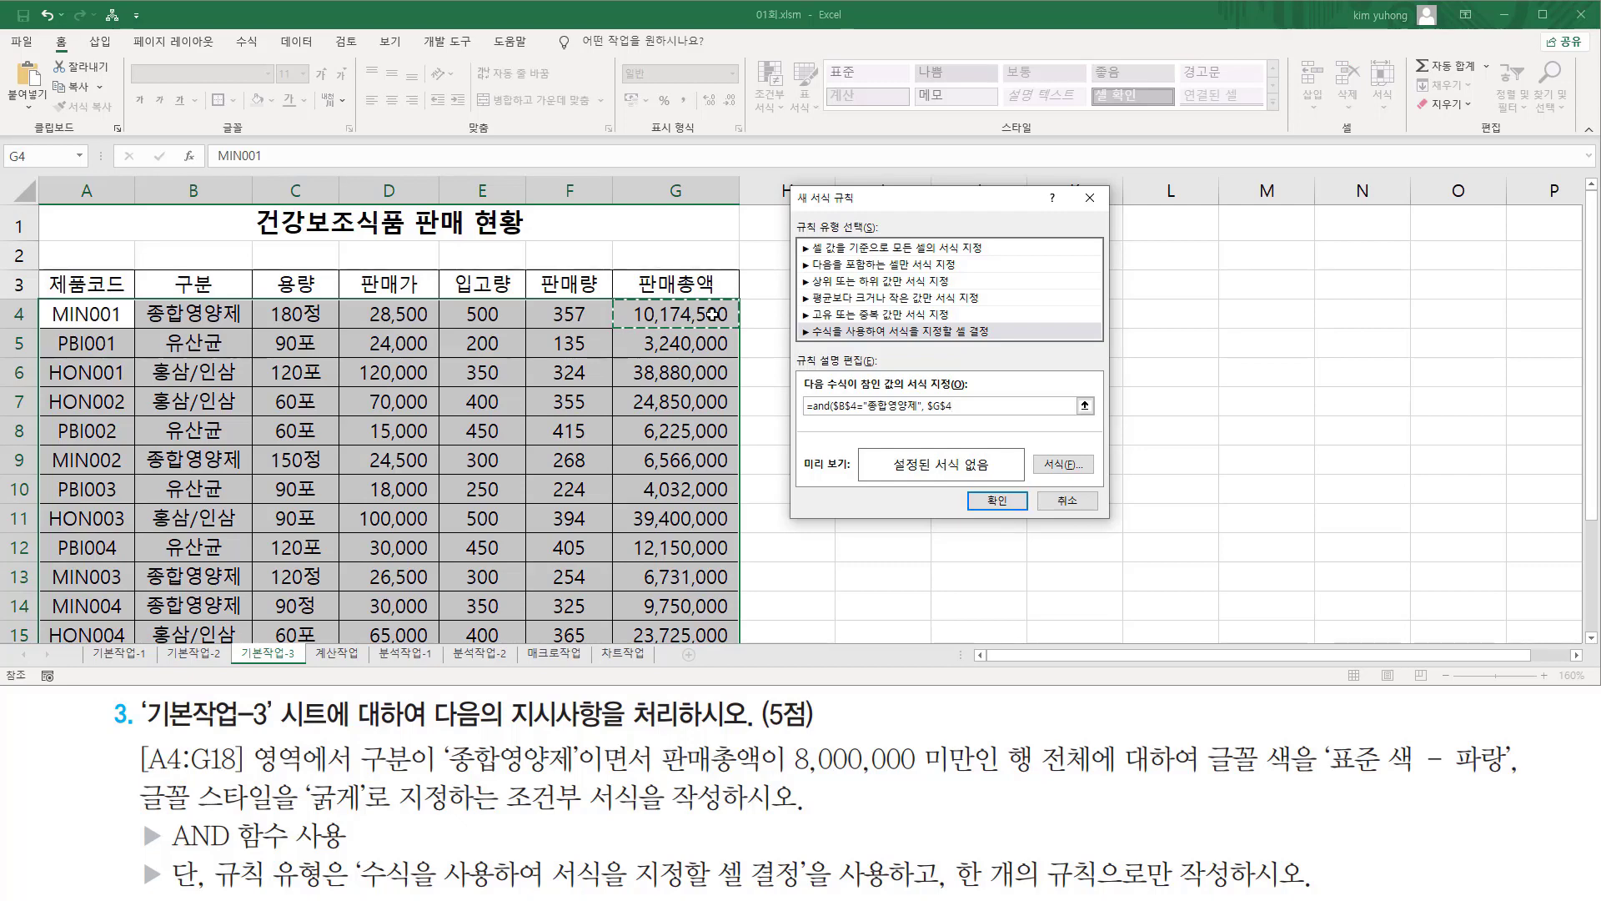
{"action": "type", "text": "<8000000"}
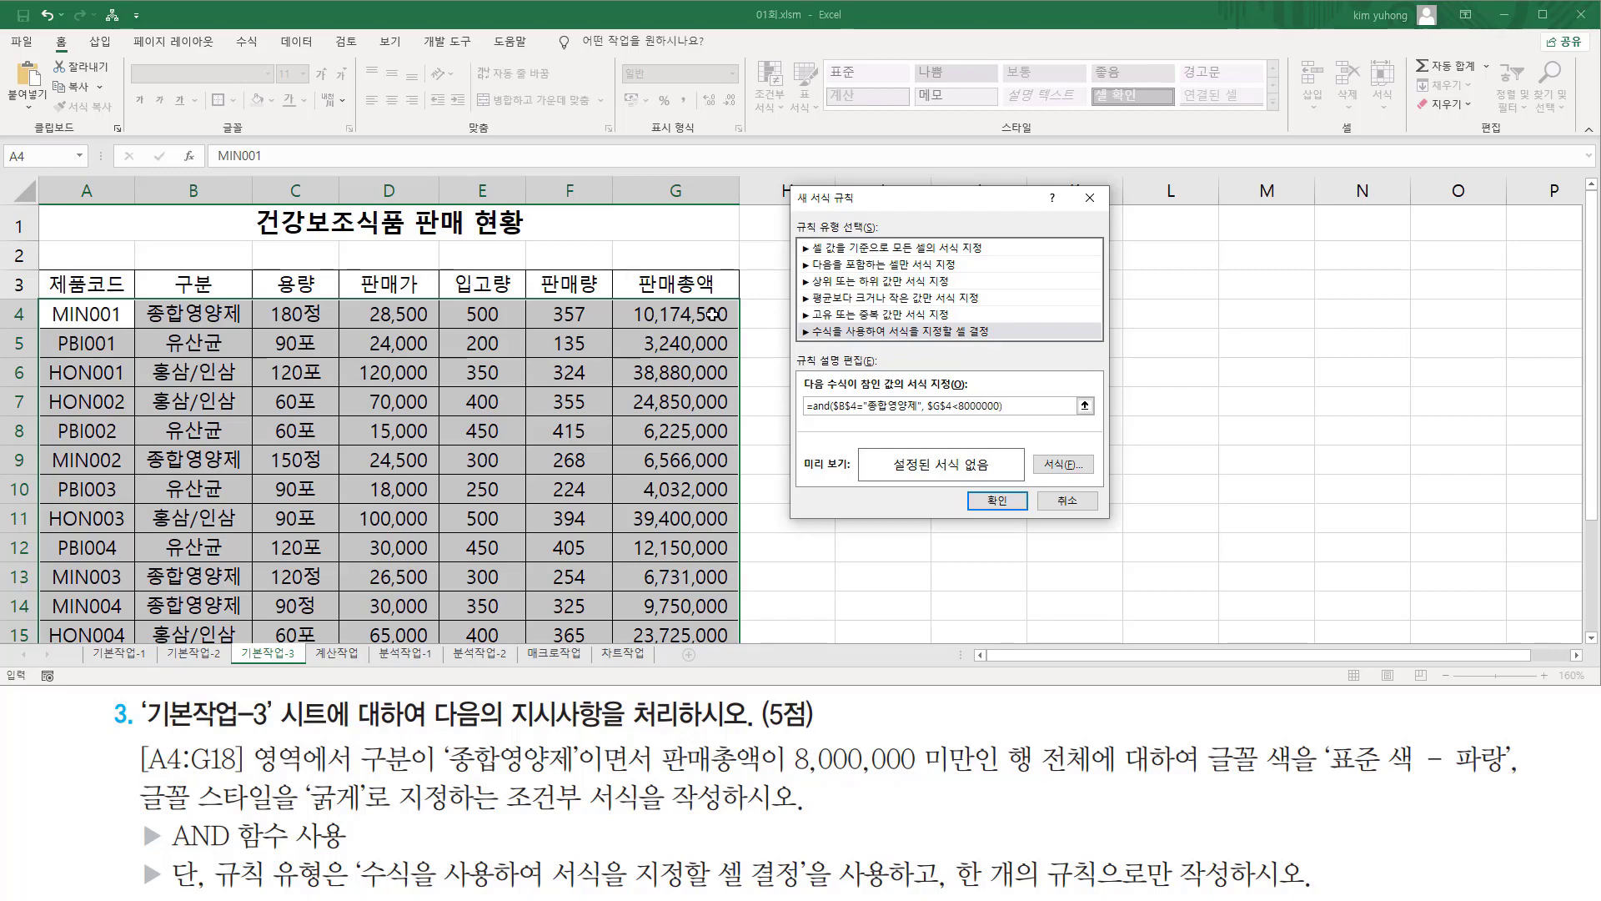
- Review the formula's two conditions and cell references against the whole-row (행 전체) and font requirements in the instruction
{"action": "left_click_drag", "start_coordinate": [833, 415], "coordinate": [916, 415]}
{"action": "left_click_drag", "start_coordinate": [929, 415], "coordinate": [994, 415]}
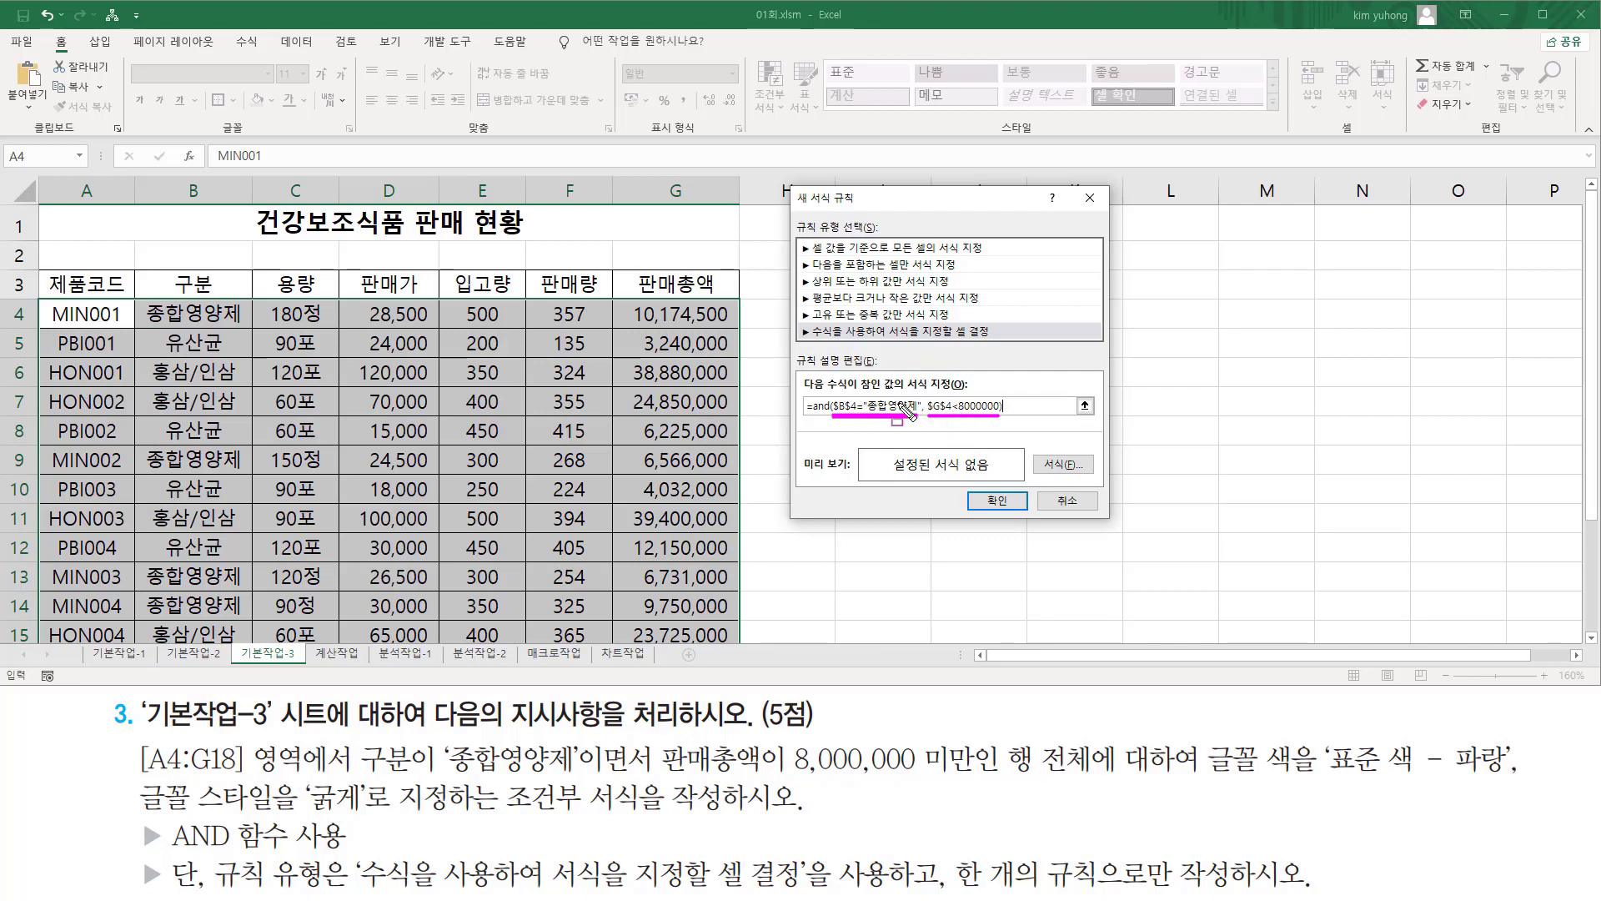
{"action": "left_click_drag", "start_coordinate": [923, 405], "coordinate": [930, 424]}
{"action": "left_click_drag", "start_coordinate": [810, 390], "coordinate": [829, 427]}
{"action": "mouse_move", "coordinate": [1005, 728]}
{"action": "left_mouse_down"}
{"action": "mouse_move", "coordinate": [1014, 761]}
{"action": "mouse_move", "coordinate": [1096, 788]}
{"action": "left_mouse_up"}
{"action": "left_click_drag", "start_coordinate": [1203, 782], "coordinate": [1474, 782]}
{"action": "left_click_drag", "start_coordinate": [142, 822], "coordinate": [360, 822]}
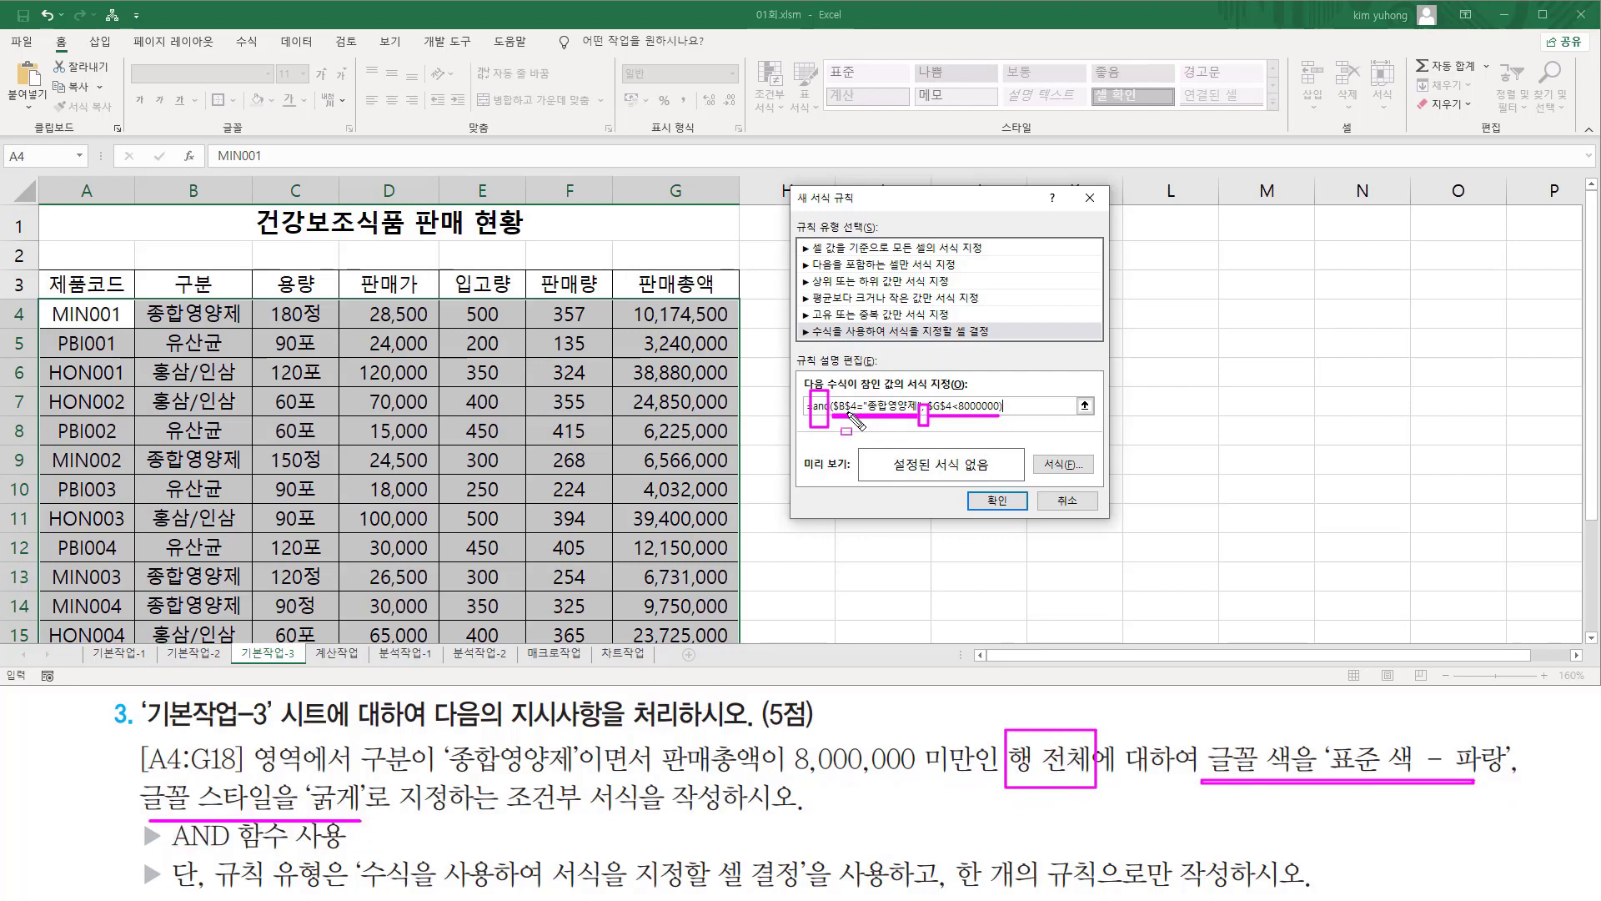
{"action": "key", "text": "Escape"}
{"action": "left_click_drag", "start_coordinate": [831, 392], "coordinate": [832, 419]}
{"action": "left_click_drag", "start_coordinate": [923, 392], "coordinate": [956, 420]}
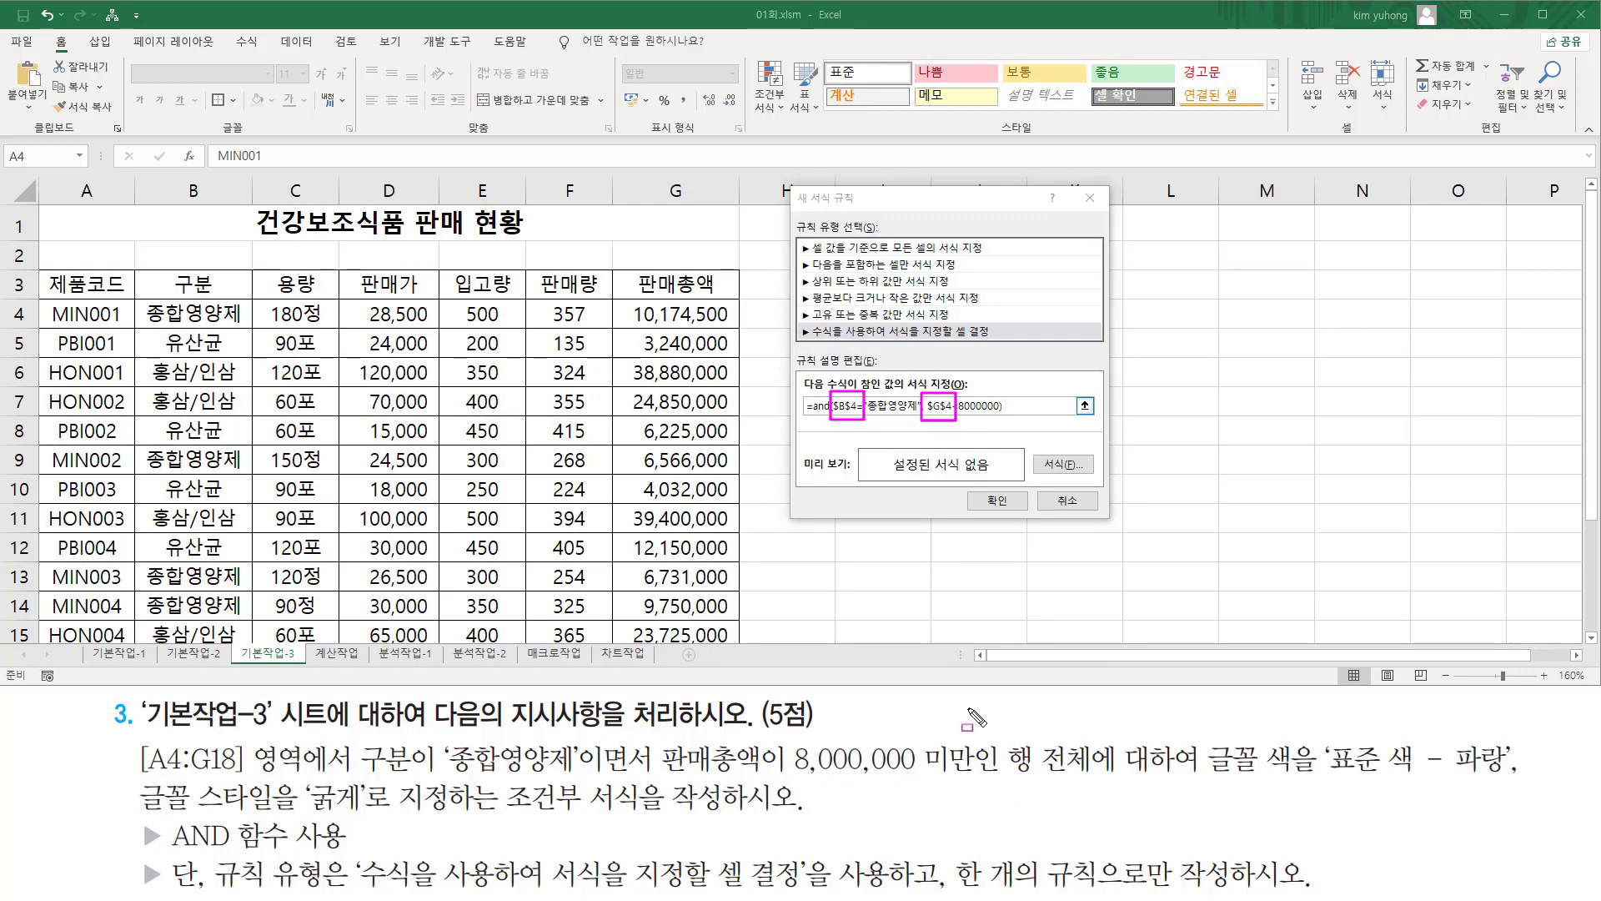
- Change the formula's references to column-absolute $B4 and $G4, giving =and($B4="종합영양제", $G4<8000000)
{"action": "left_click", "coordinate": [838, 406]}
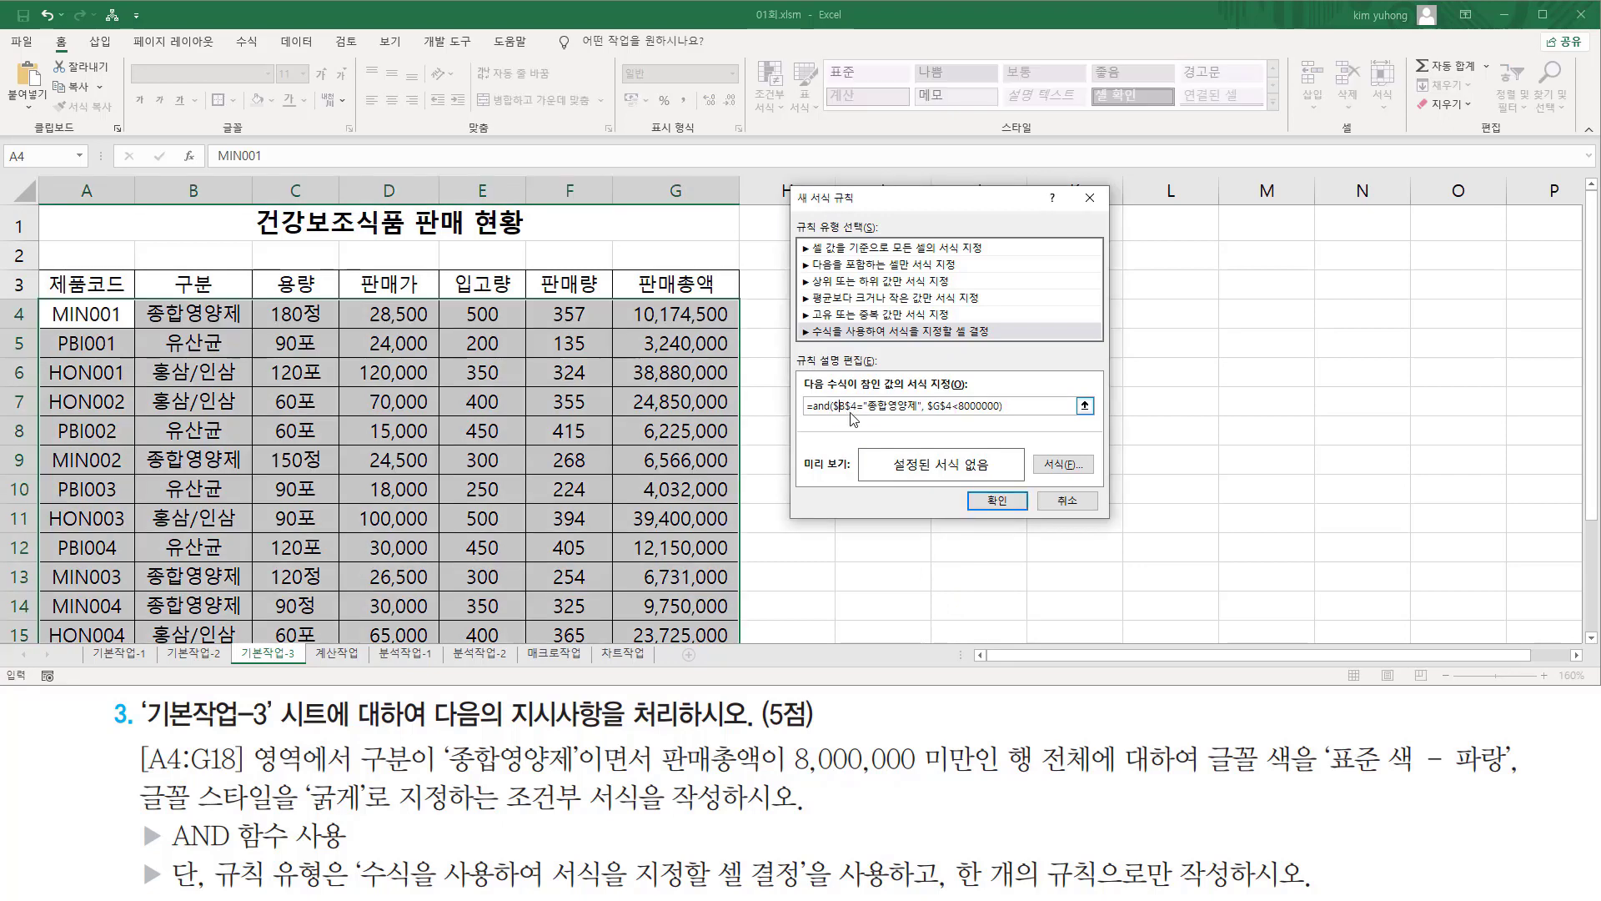
{"action": "key", "text": "F4"}
{"action": "left_click", "coordinate": [932, 407]}
{"action": "key", "text": "F4"}
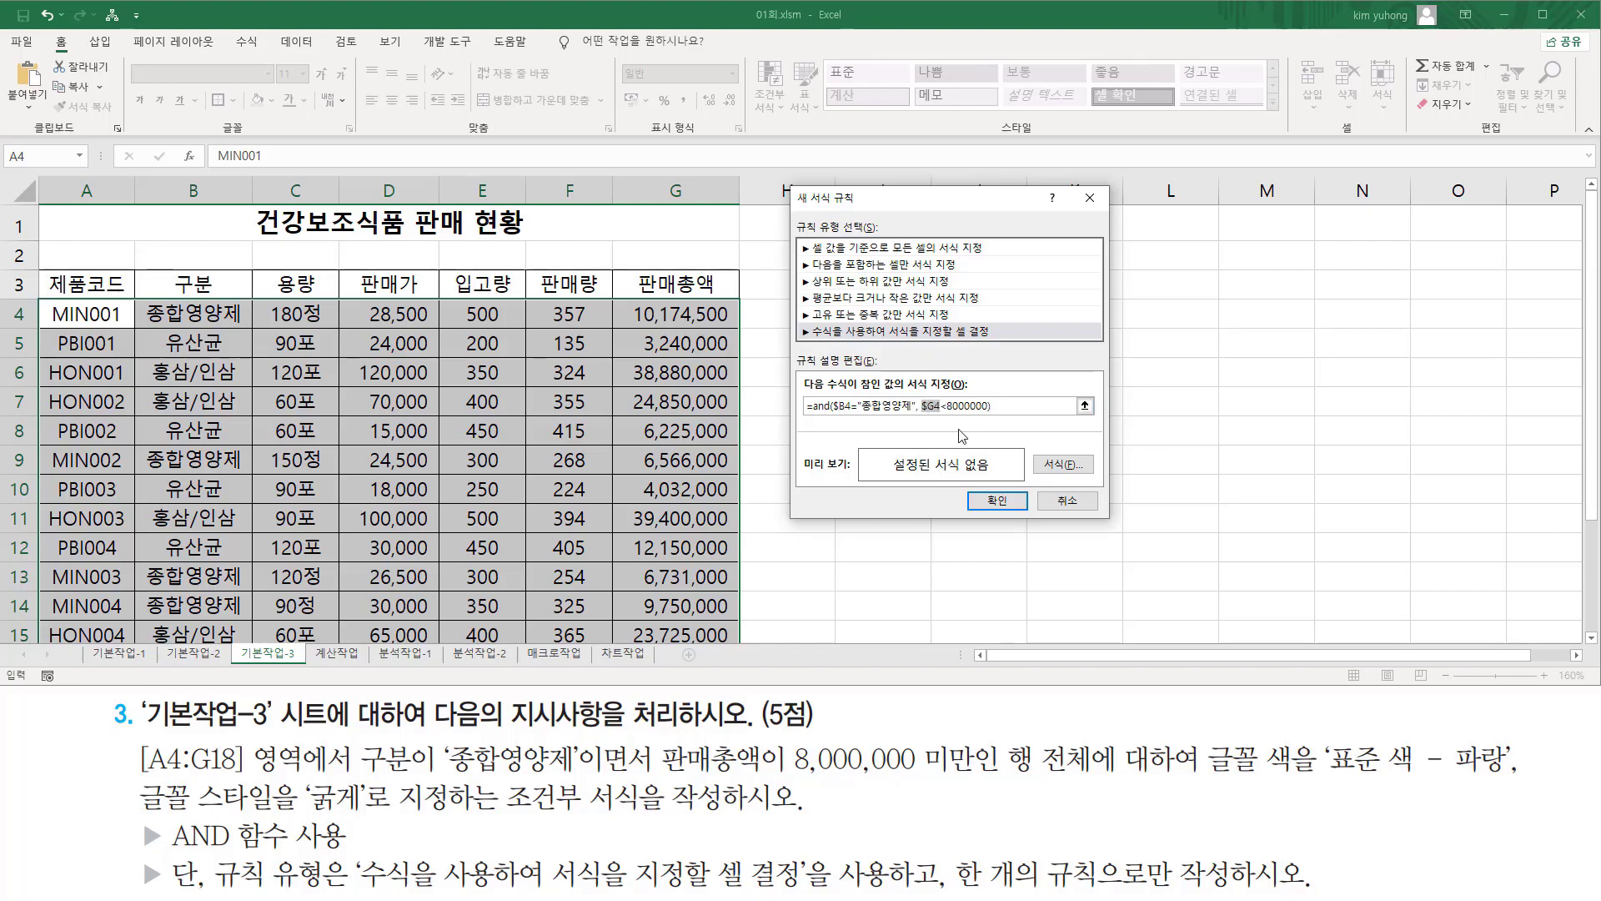
{"action": "left_click", "coordinate": [935, 407]}
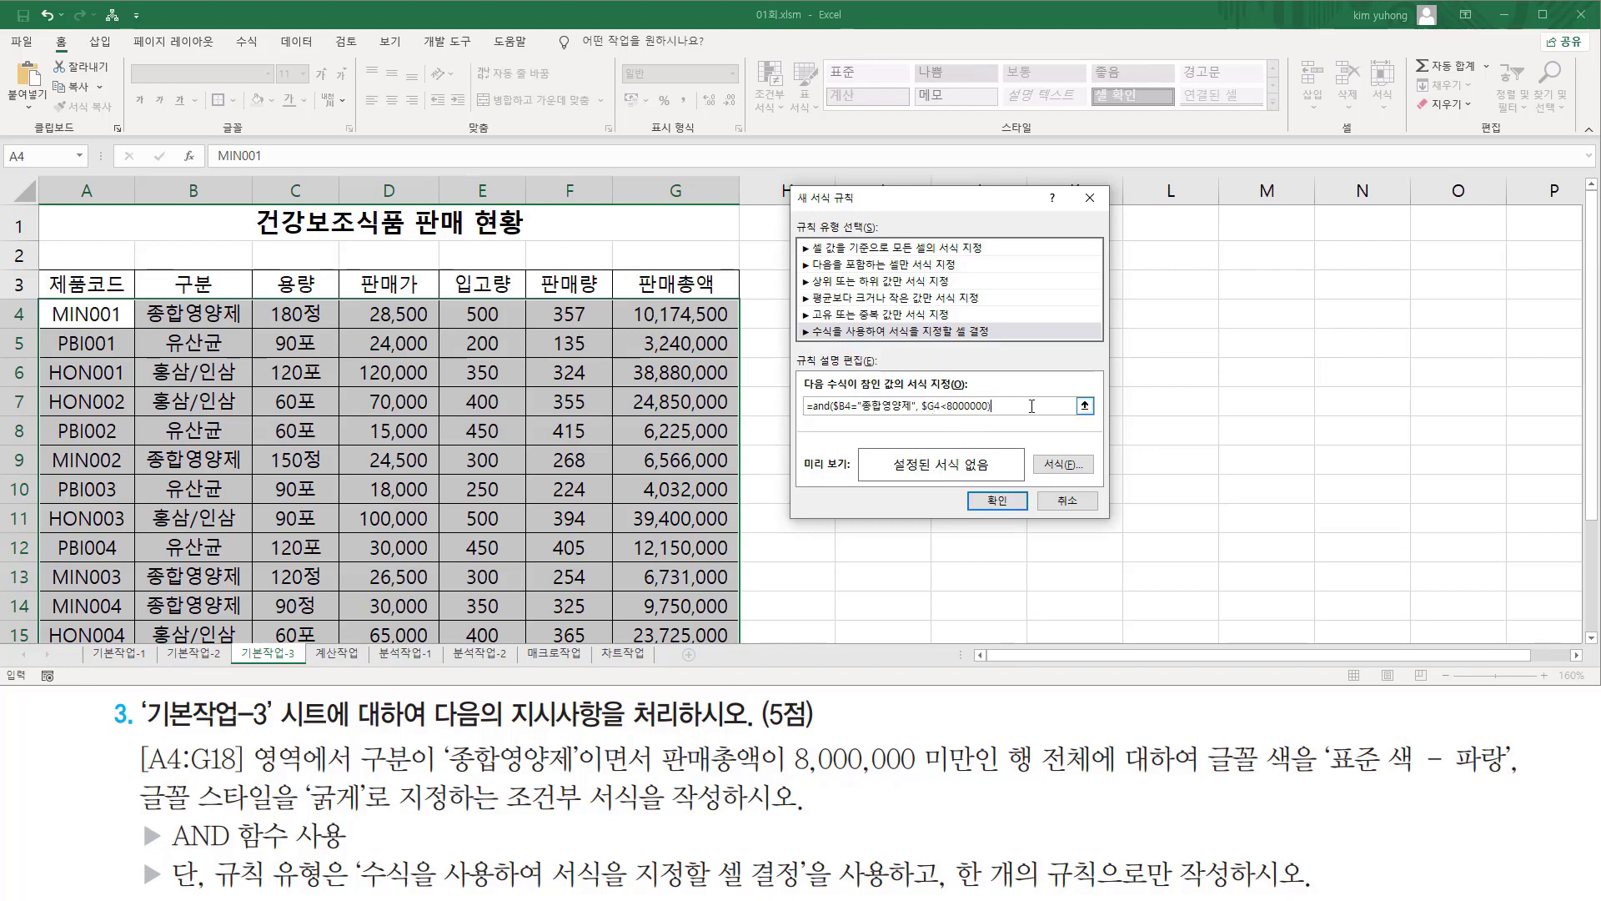
- Copy the rule formula's text and check its column-absolute references against the whole-row (행 전체) requirement
{"action": "left_click_drag", "start_coordinate": [1032, 406], "coordinate": [784, 411]}
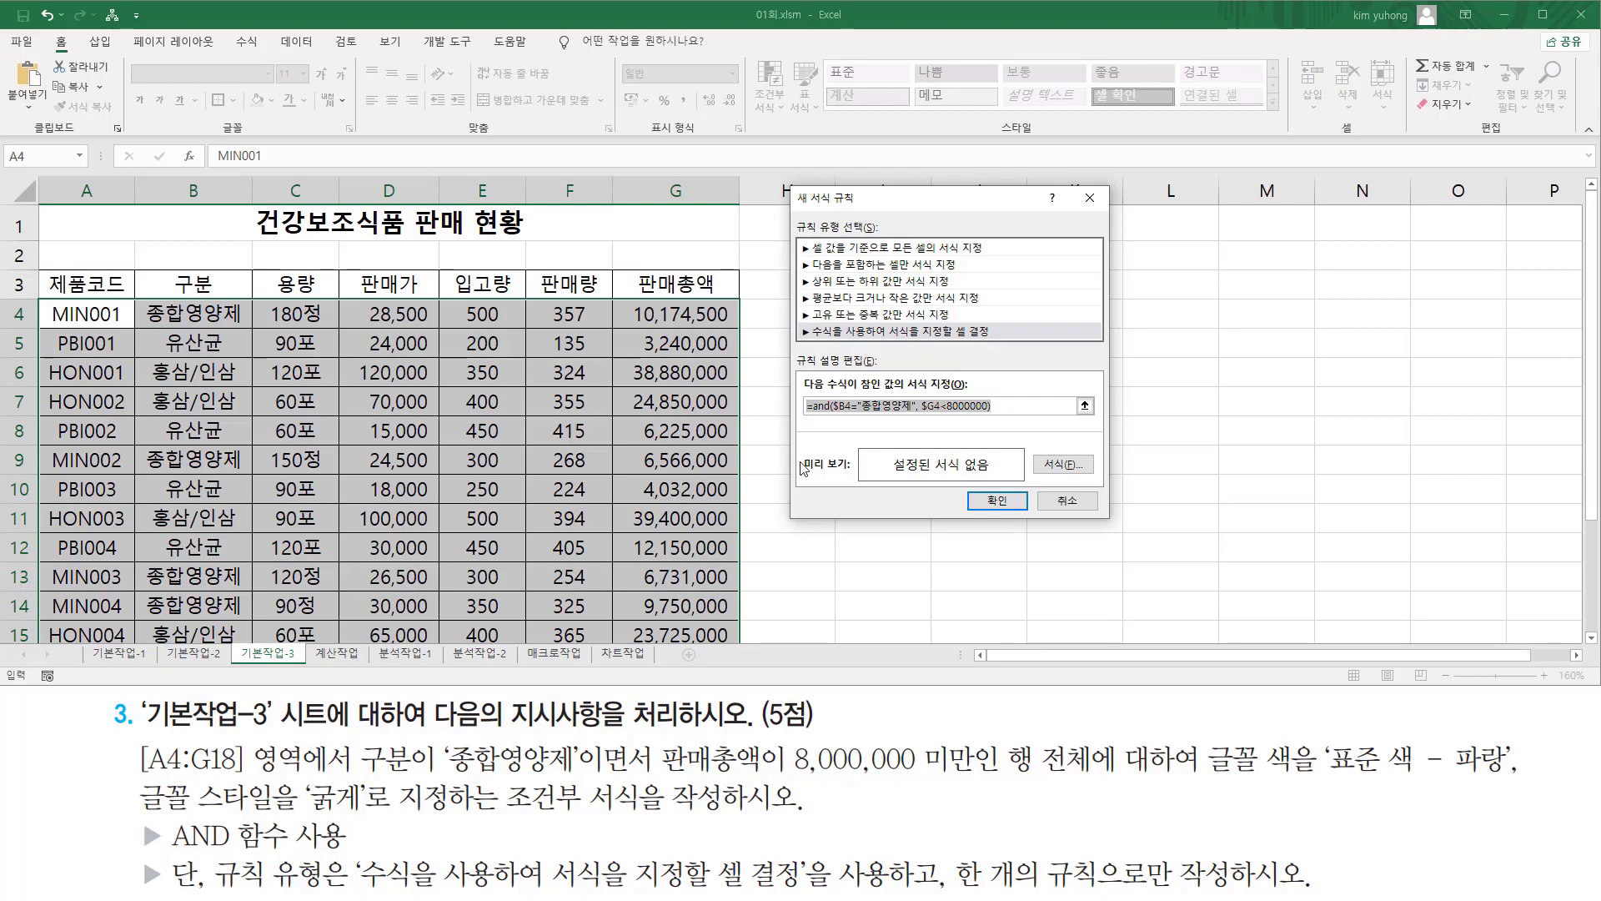
{"action": "left_click", "coordinate": [1018, 405]}
{"action": "left_click_drag", "start_coordinate": [1004, 731], "coordinate": [1101, 790]}
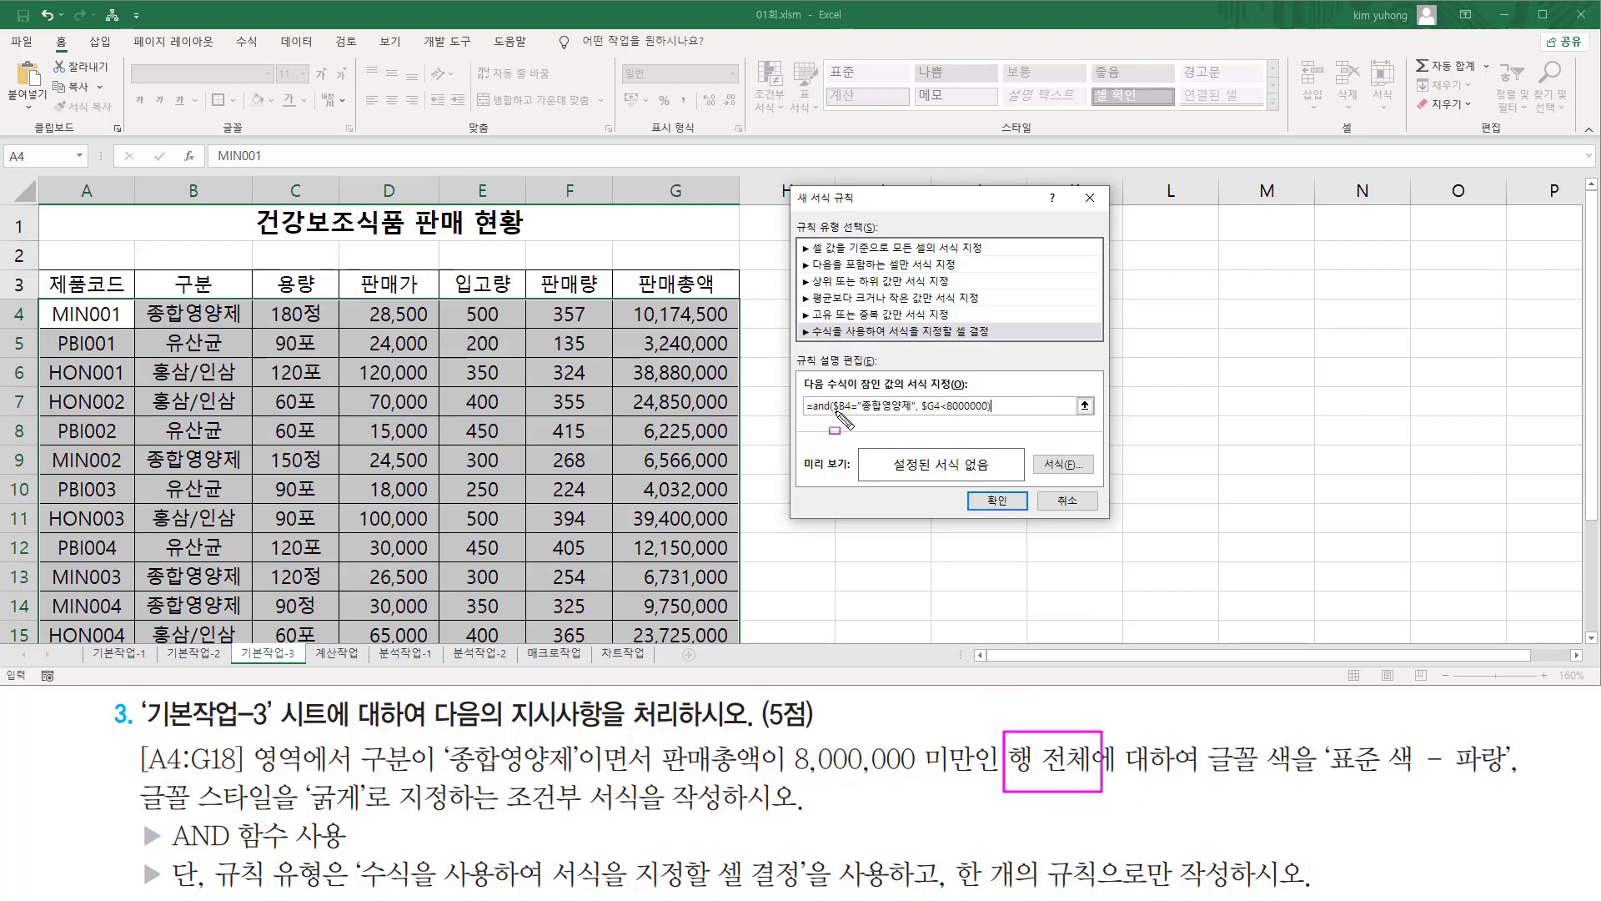
{"action": "left_click_drag", "start_coordinate": [835, 412], "coordinate": [940, 412]}
{"action": "left_click_drag", "start_coordinate": [1032, 449], "coordinate": [1098, 477]}
{"action": "key", "text": "Escape"}
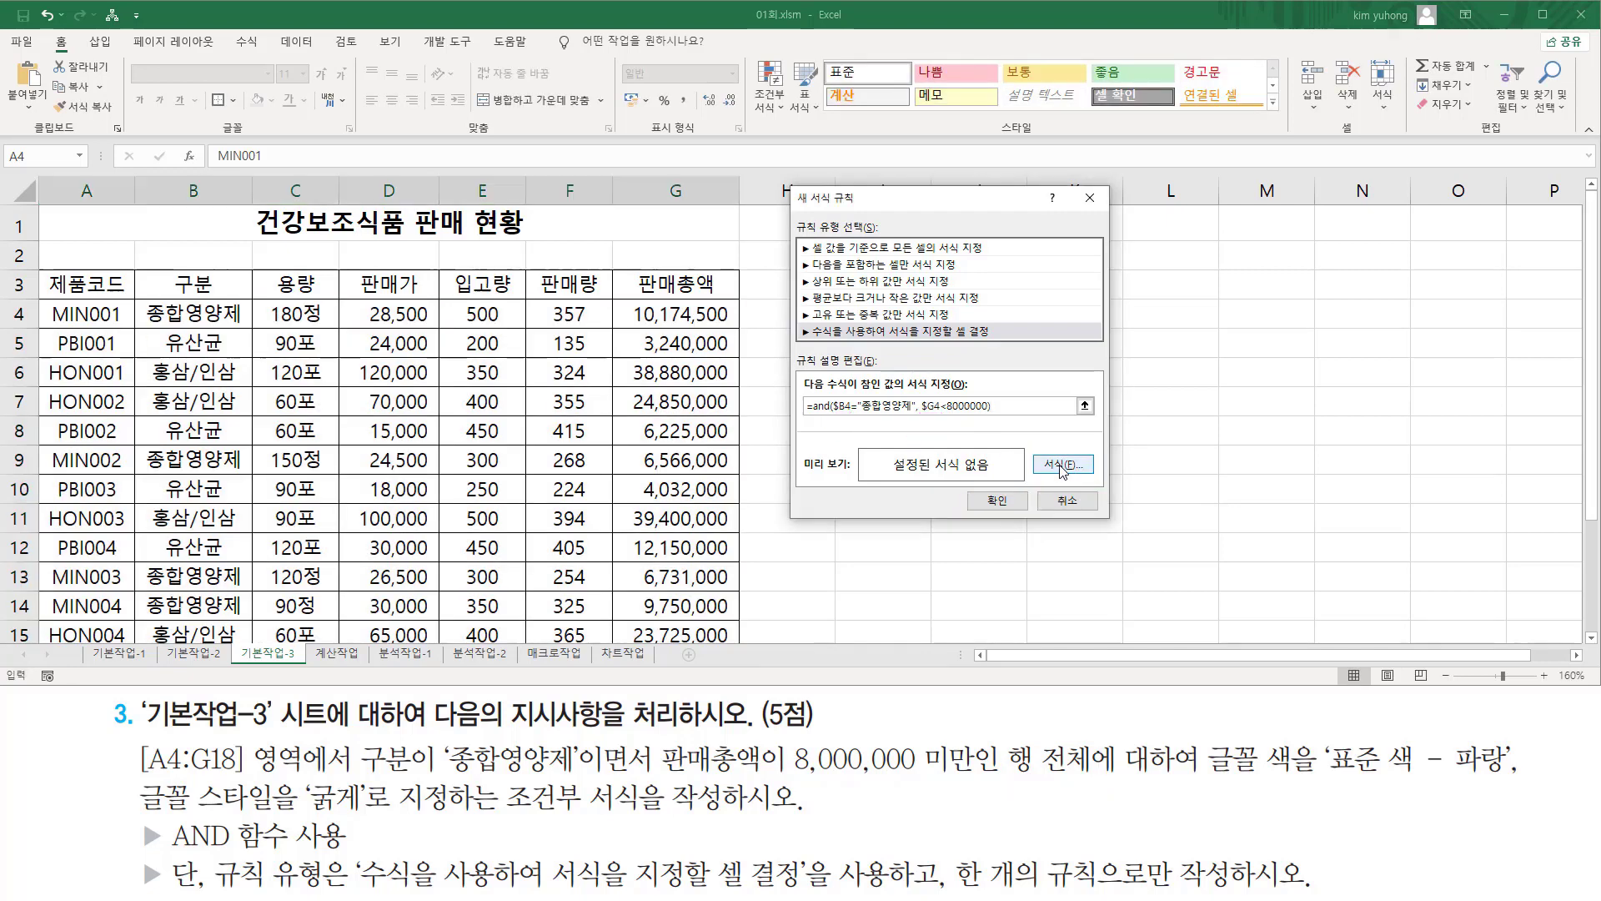
- Set the rule's font format to the standard colour blue (표준 색 - 파랑) and the bold style (굵게)
{"action": "left_click", "coordinate": [1063, 464]}
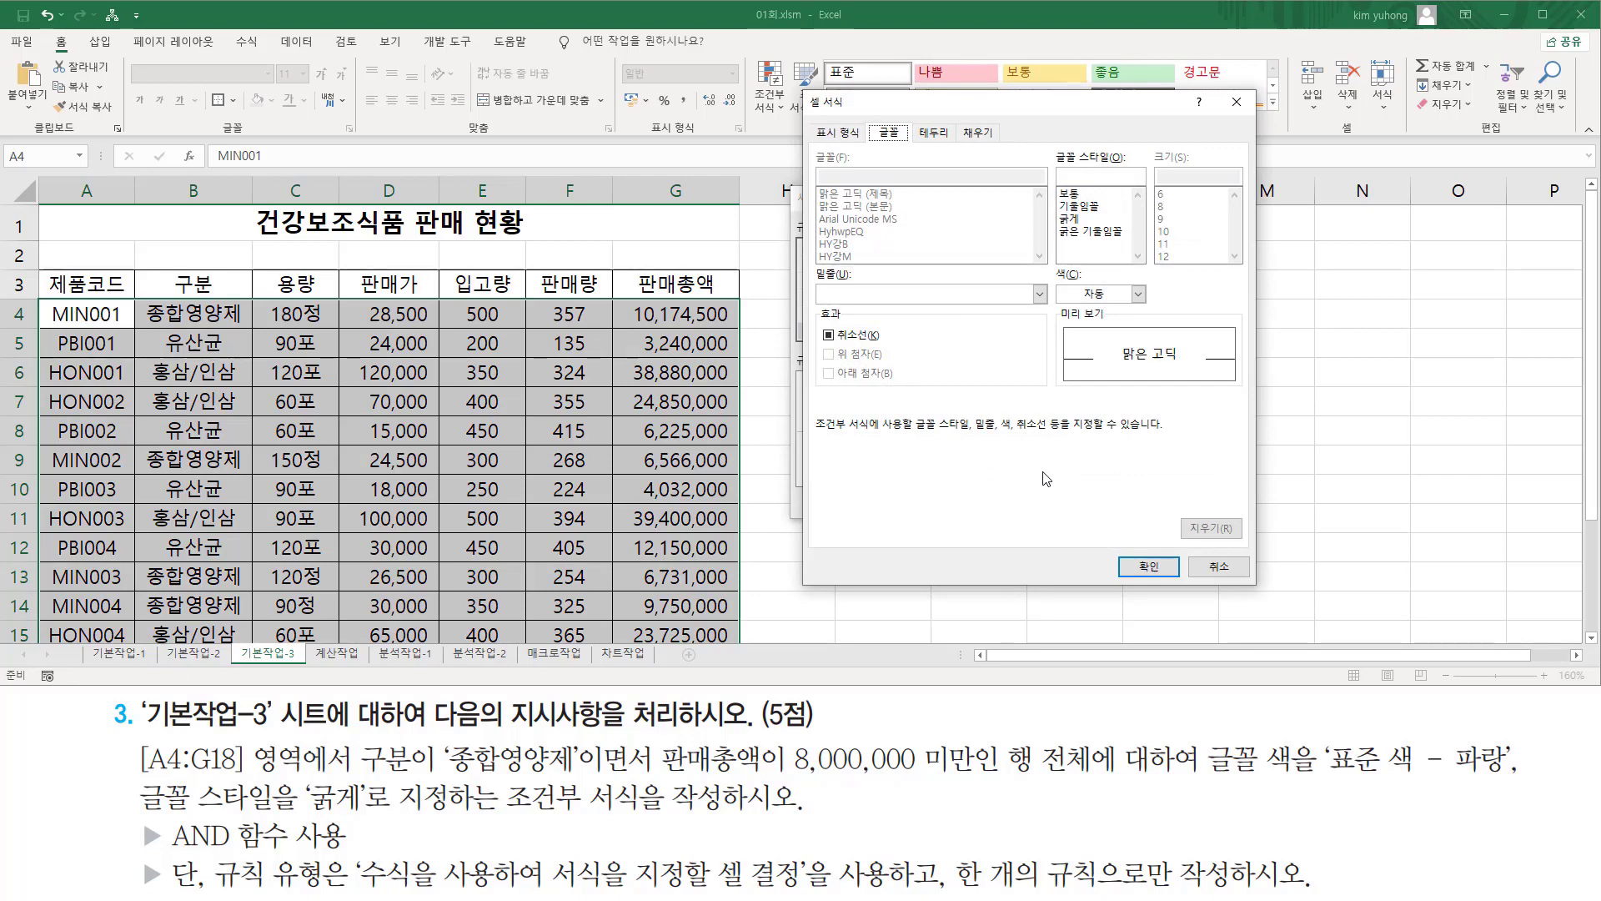
{"action": "left_click", "coordinate": [1139, 293]}
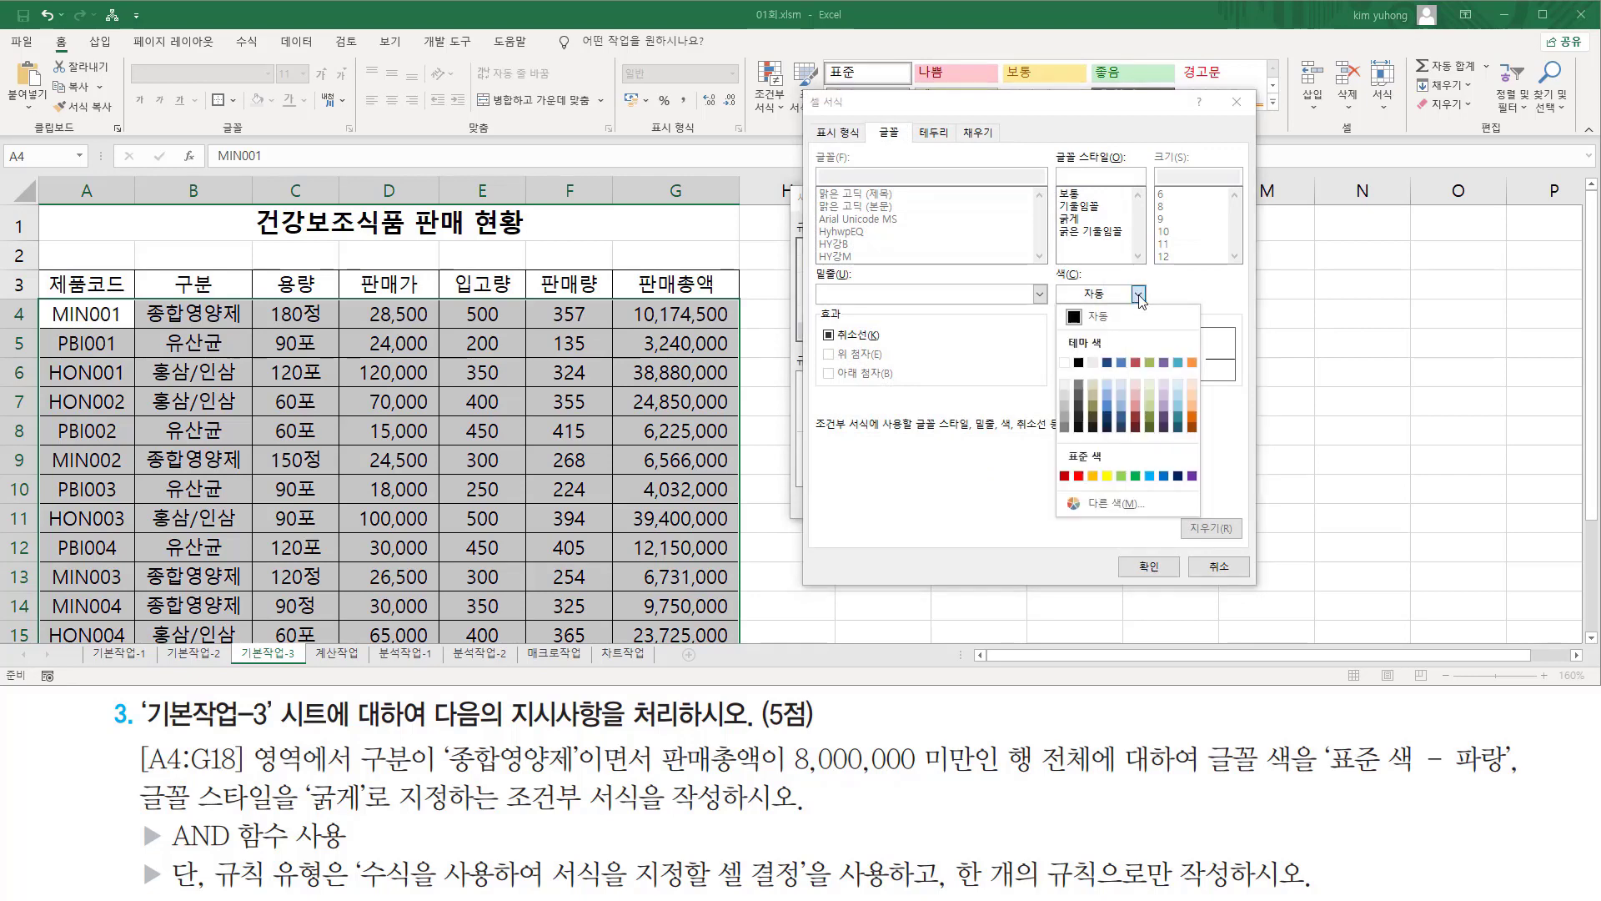
{"action": "left_click", "coordinate": [1164, 477]}
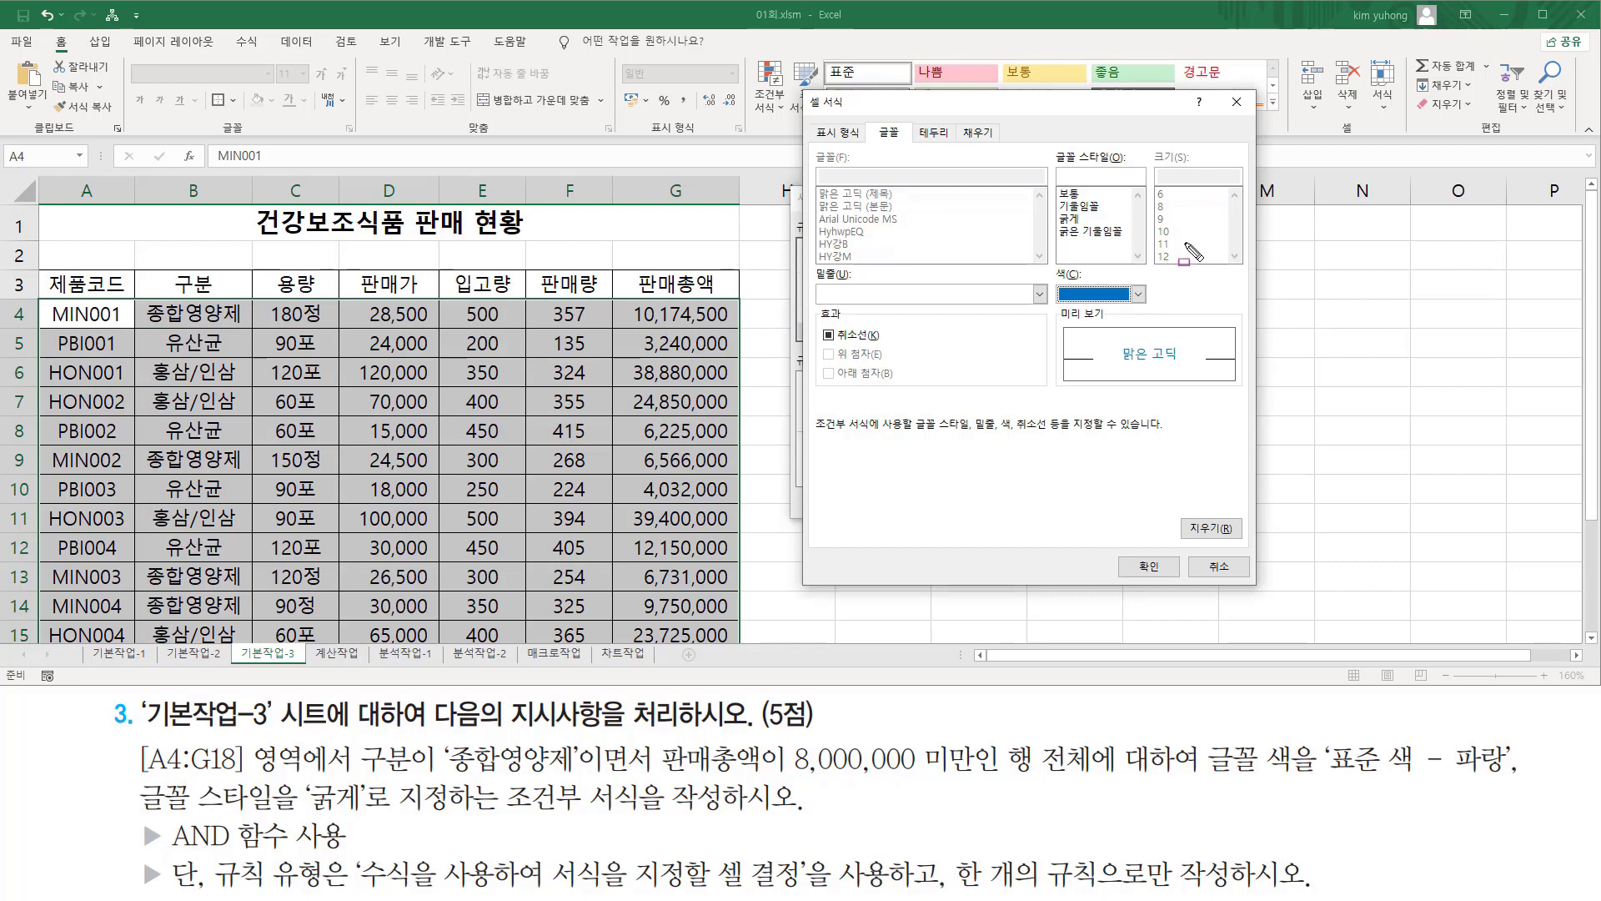
{"action": "left_click", "coordinate": [1076, 220]}
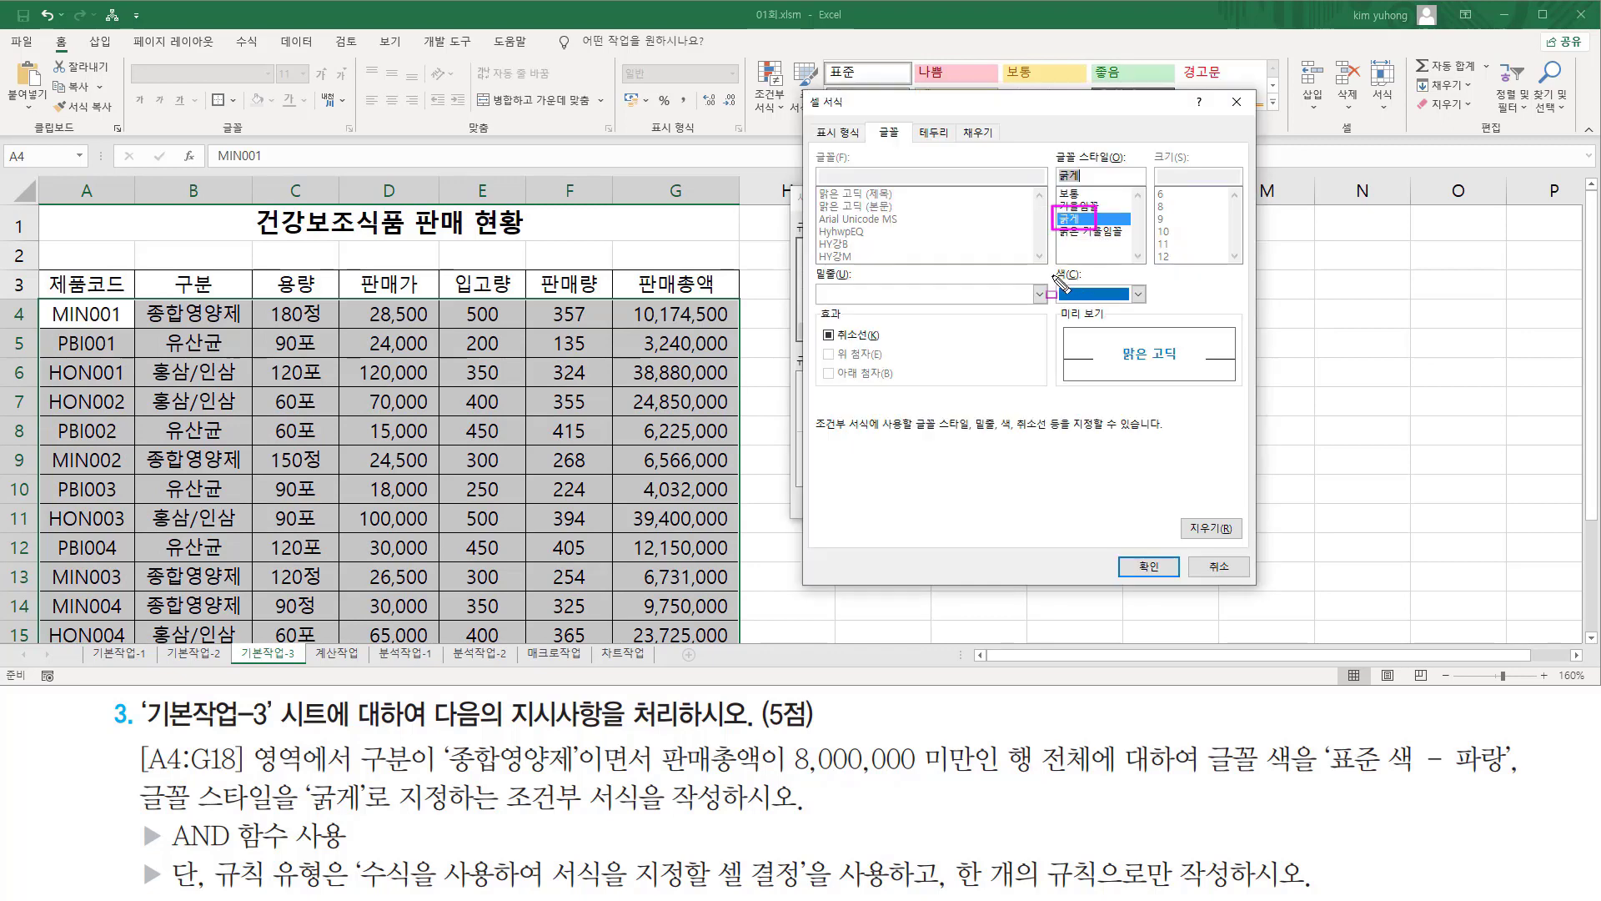
{"action": "left_click", "coordinate": [1154, 569]}
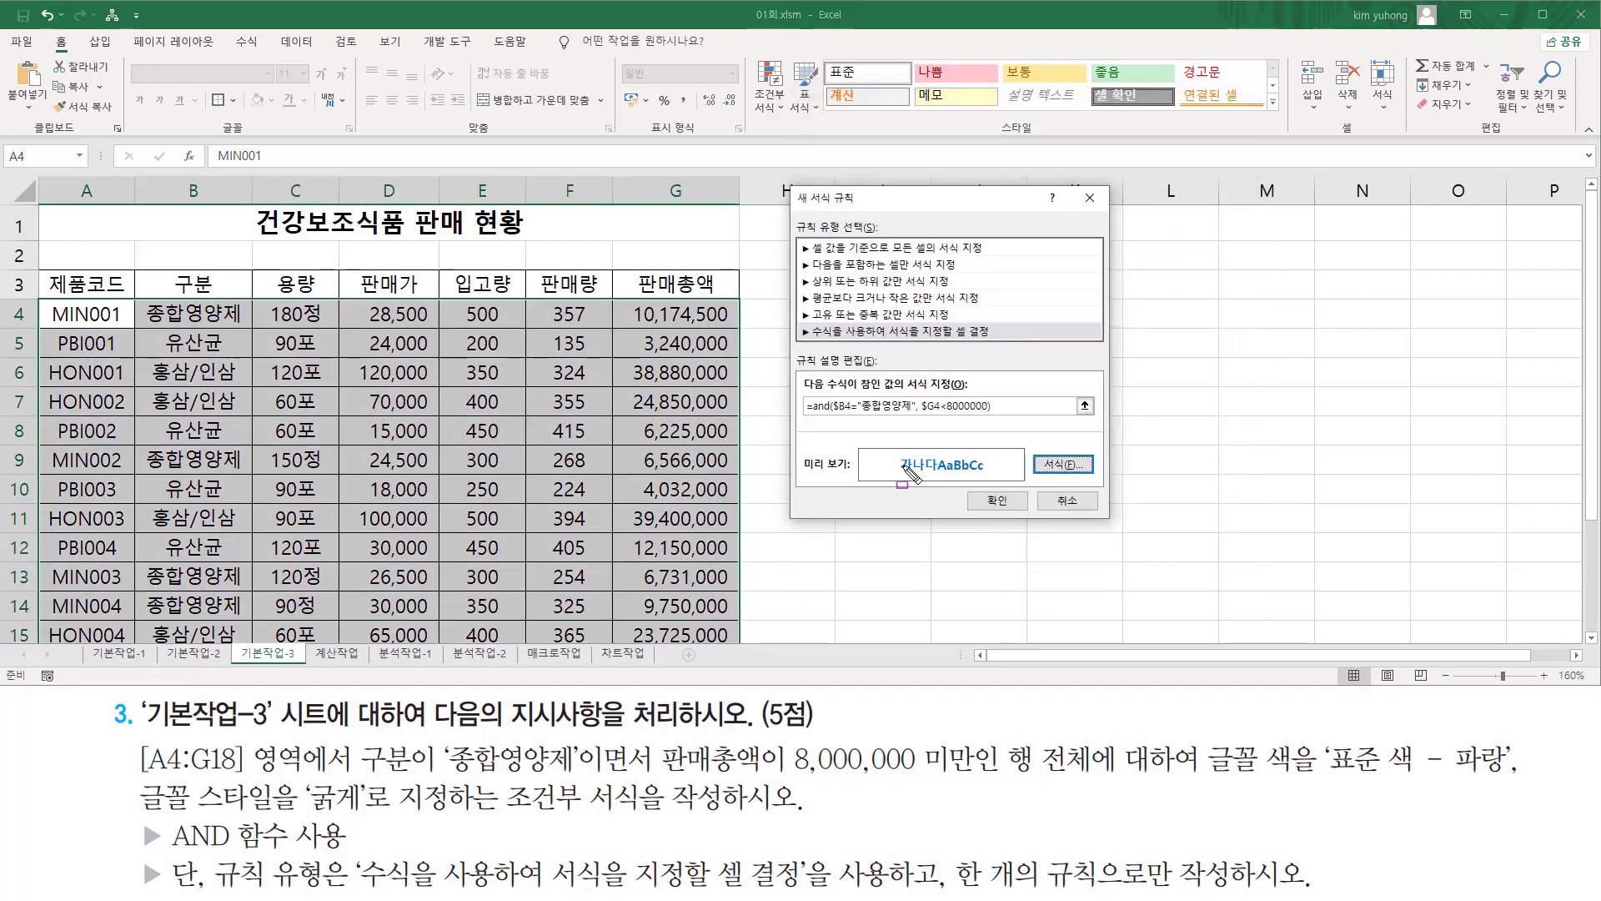
- Check the rule's format preview and apply the new conditional formatting rule to A4:G18
{"action": "left_click_drag", "start_coordinate": [892, 451], "coordinate": [1000, 477]}
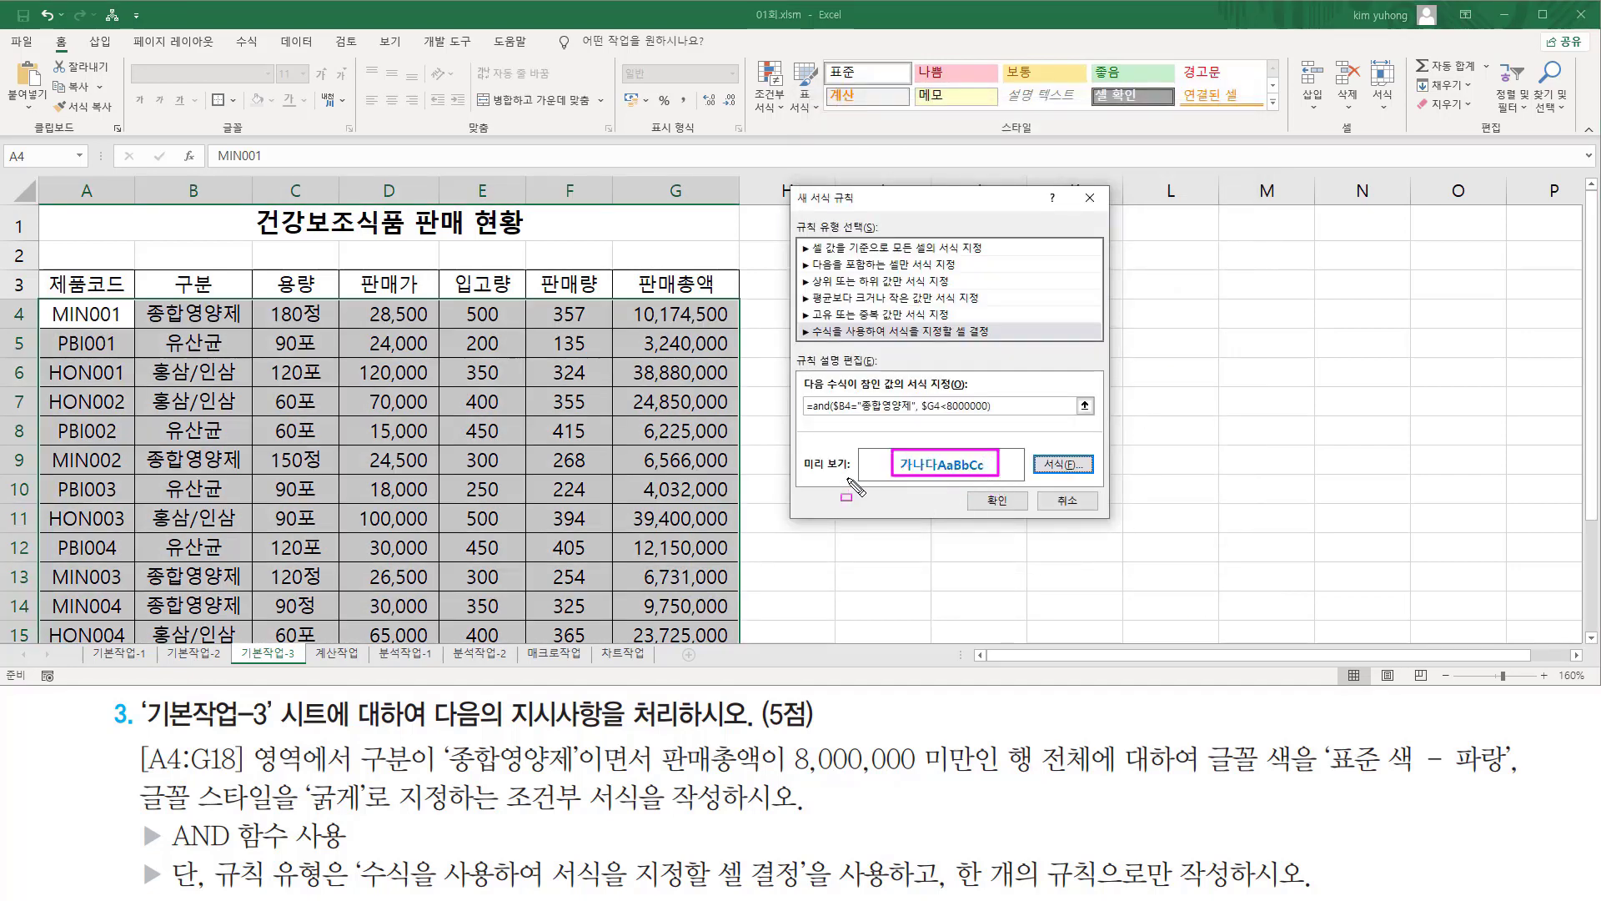
{"action": "left_click_drag", "start_coordinate": [793, 473], "coordinate": [855, 473]}
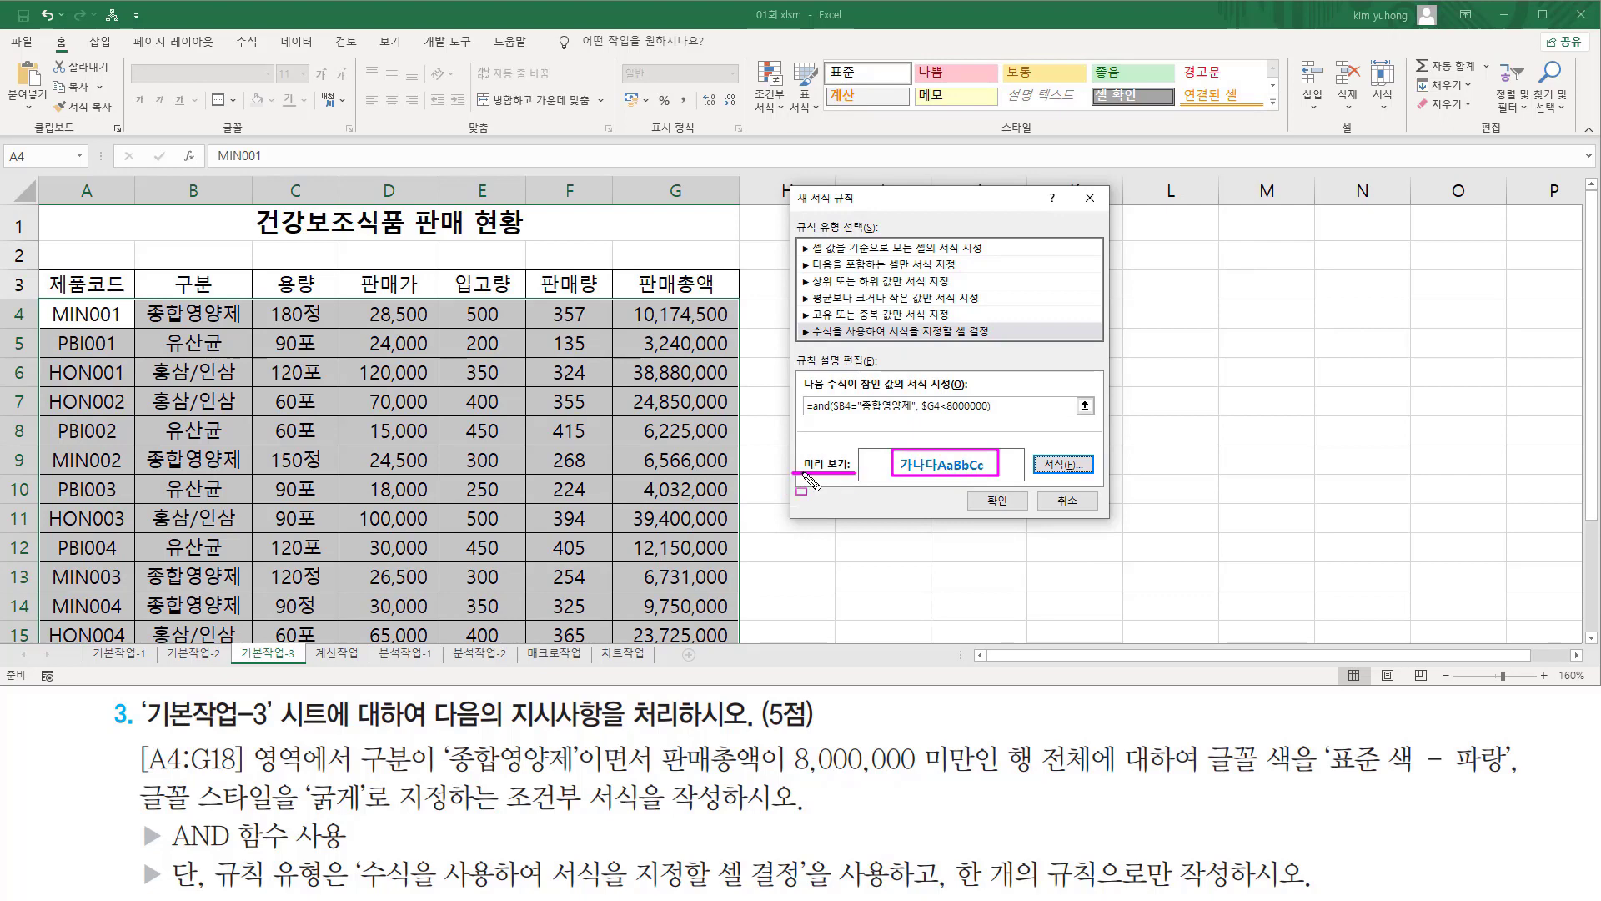
{"action": "left_click_drag", "start_coordinate": [980, 489], "coordinate": [1018, 509]}
{"action": "key", "text": "Escape"}
{"action": "left_click", "coordinate": [998, 502]}
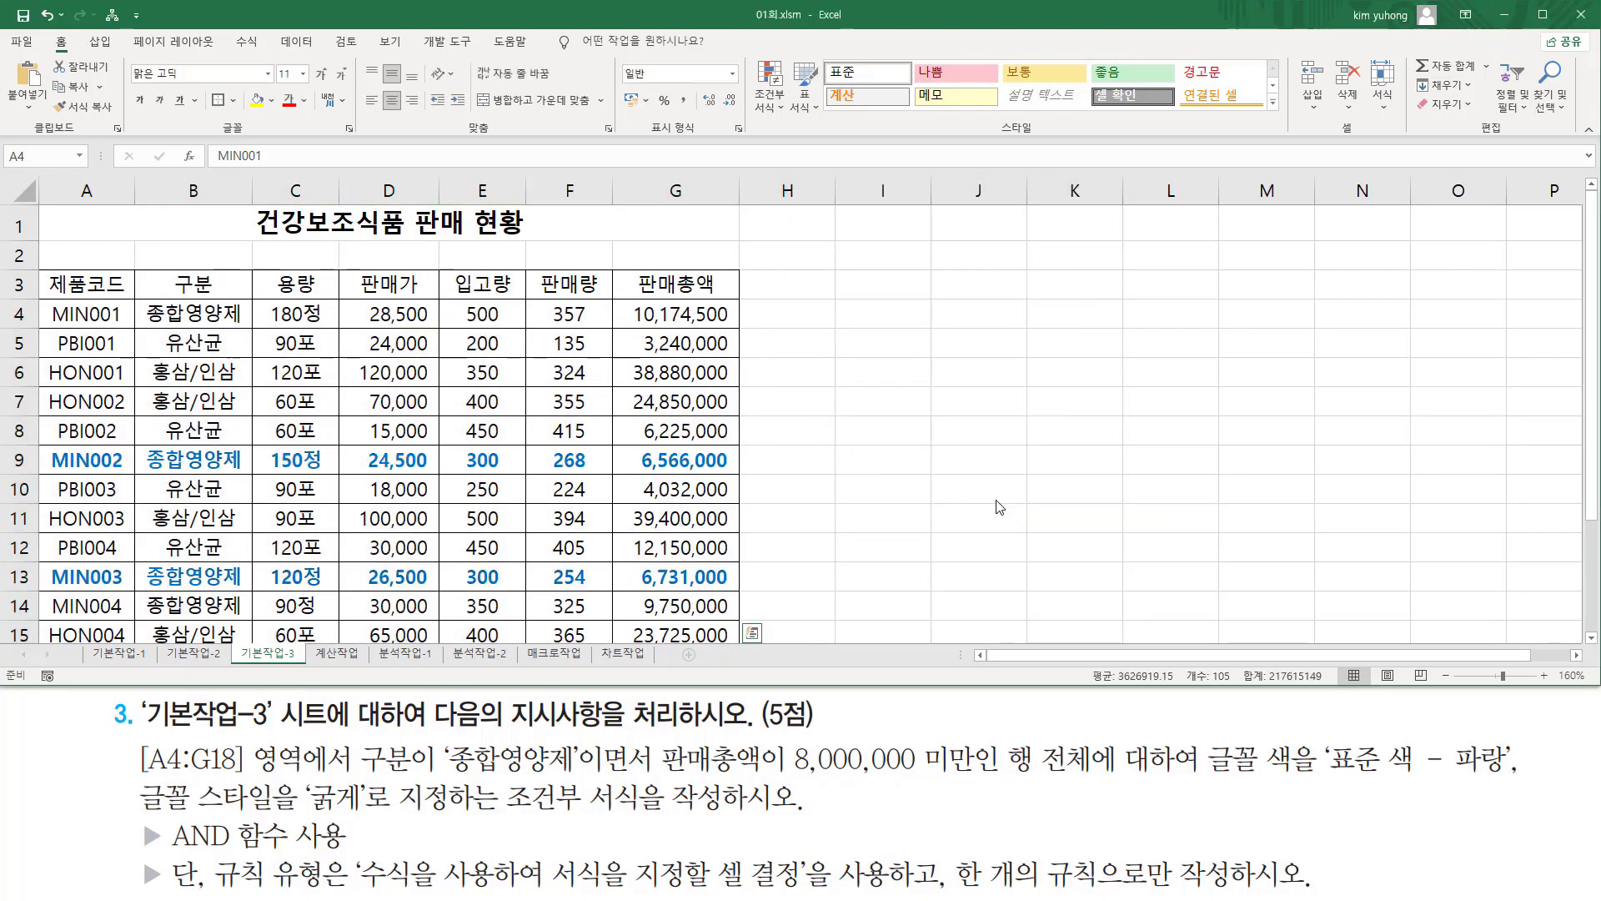
- Examine the 구분 and 판매총액 values of the blue, bold rows against the two conditions
{"action": "scroll", "coordinate": [934, 510], "scroll_direction": "down", "scroll_amount": 3}
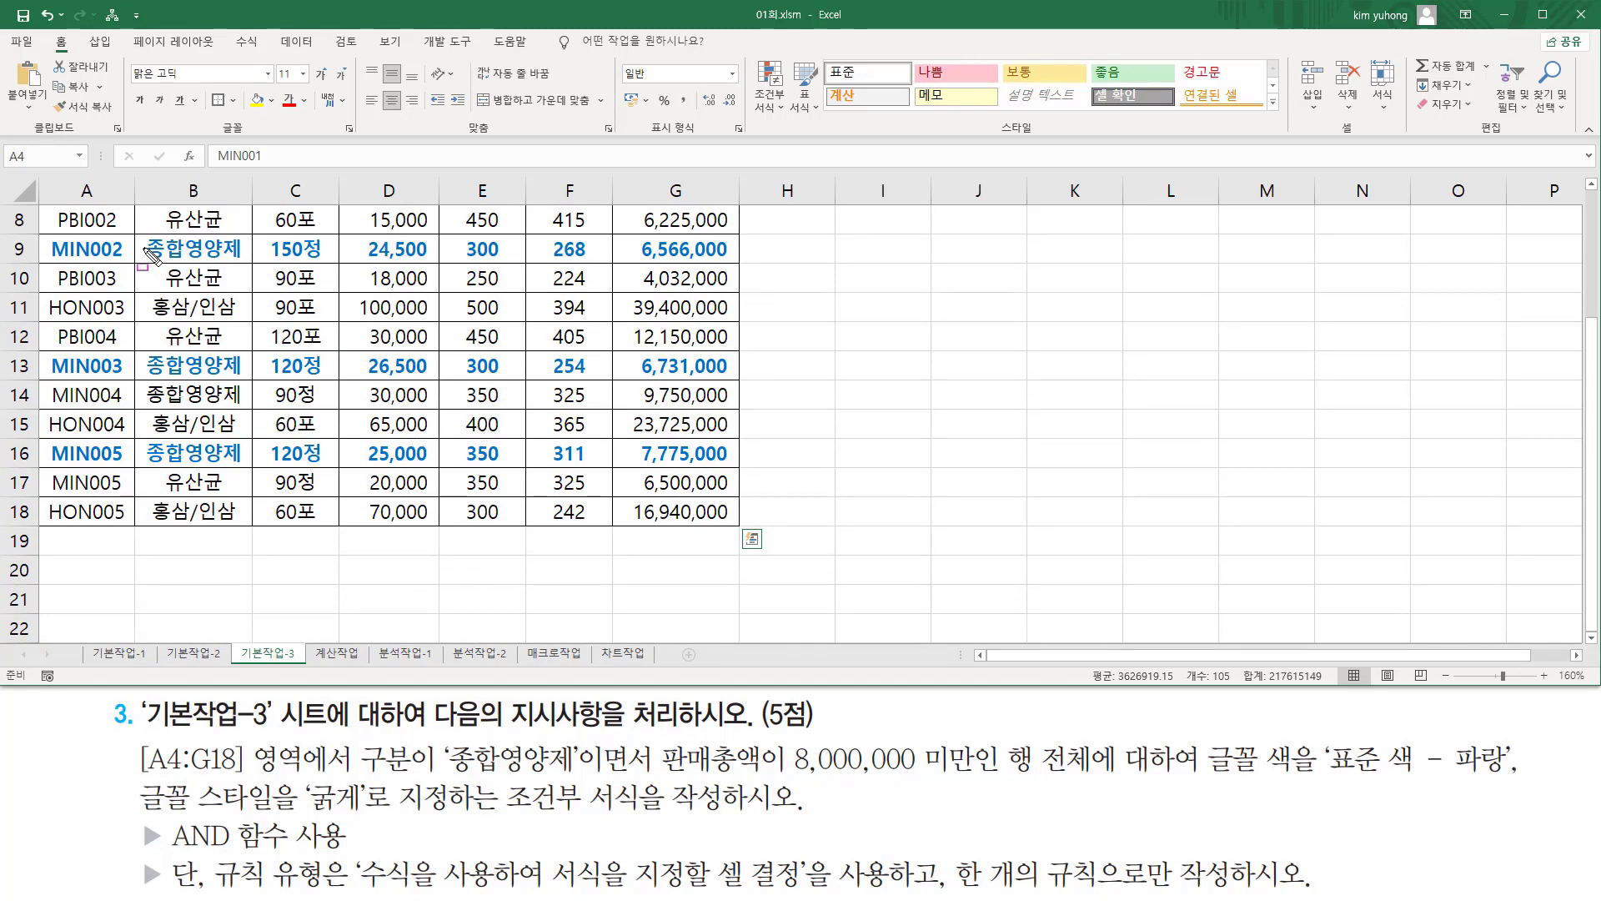
{"action": "left_click_drag", "start_coordinate": [136, 231], "coordinate": [244, 266]}
{"action": "left_click_drag", "start_coordinate": [142, 345], "coordinate": [242, 379]}
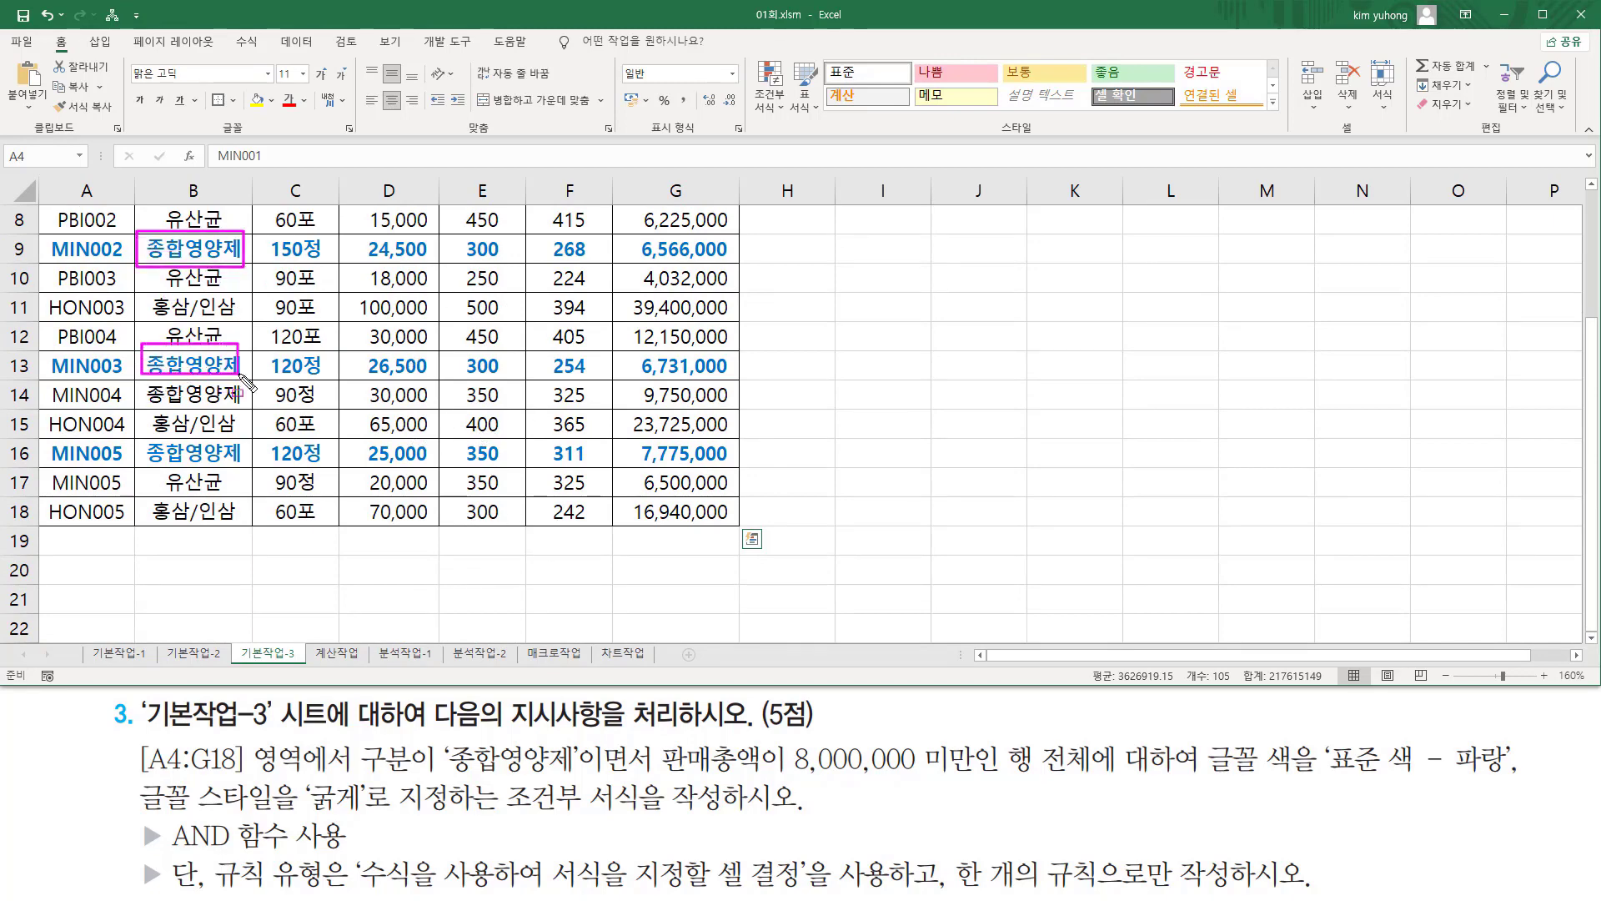
{"action": "left_click_drag", "start_coordinate": [140, 435], "coordinate": [240, 465]}
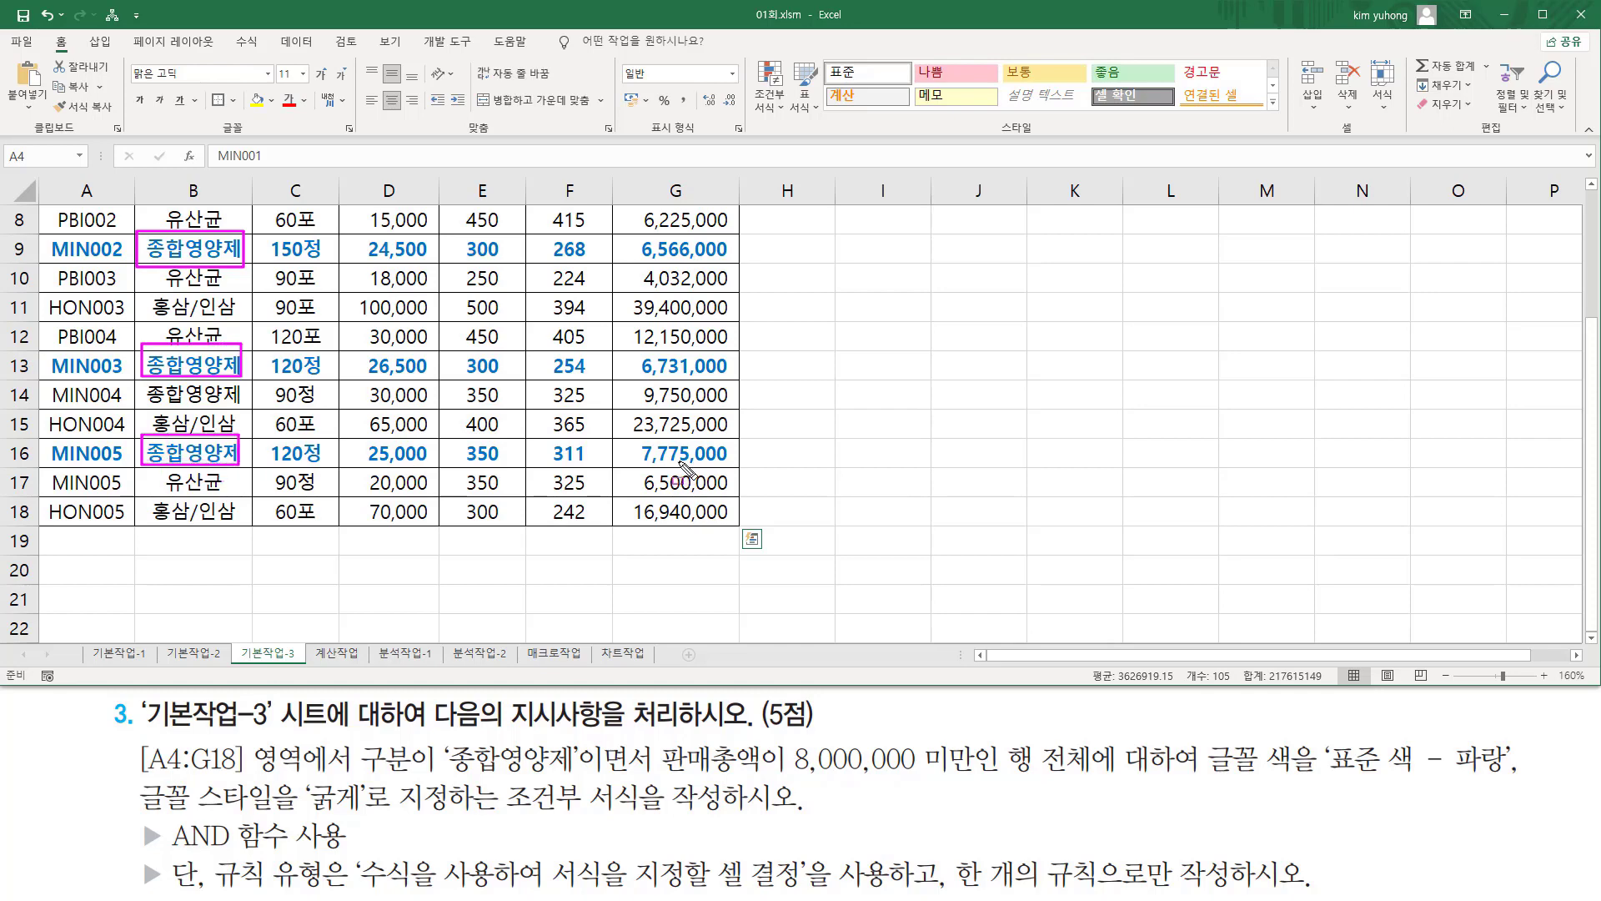
{"action": "mouse_move", "coordinate": [629, 438]}
{"action": "left_mouse_down"}
{"action": "mouse_move", "coordinate": [667, 467]}
{"action": "mouse_move", "coordinate": [736, 469]}
{"action": "left_mouse_up"}
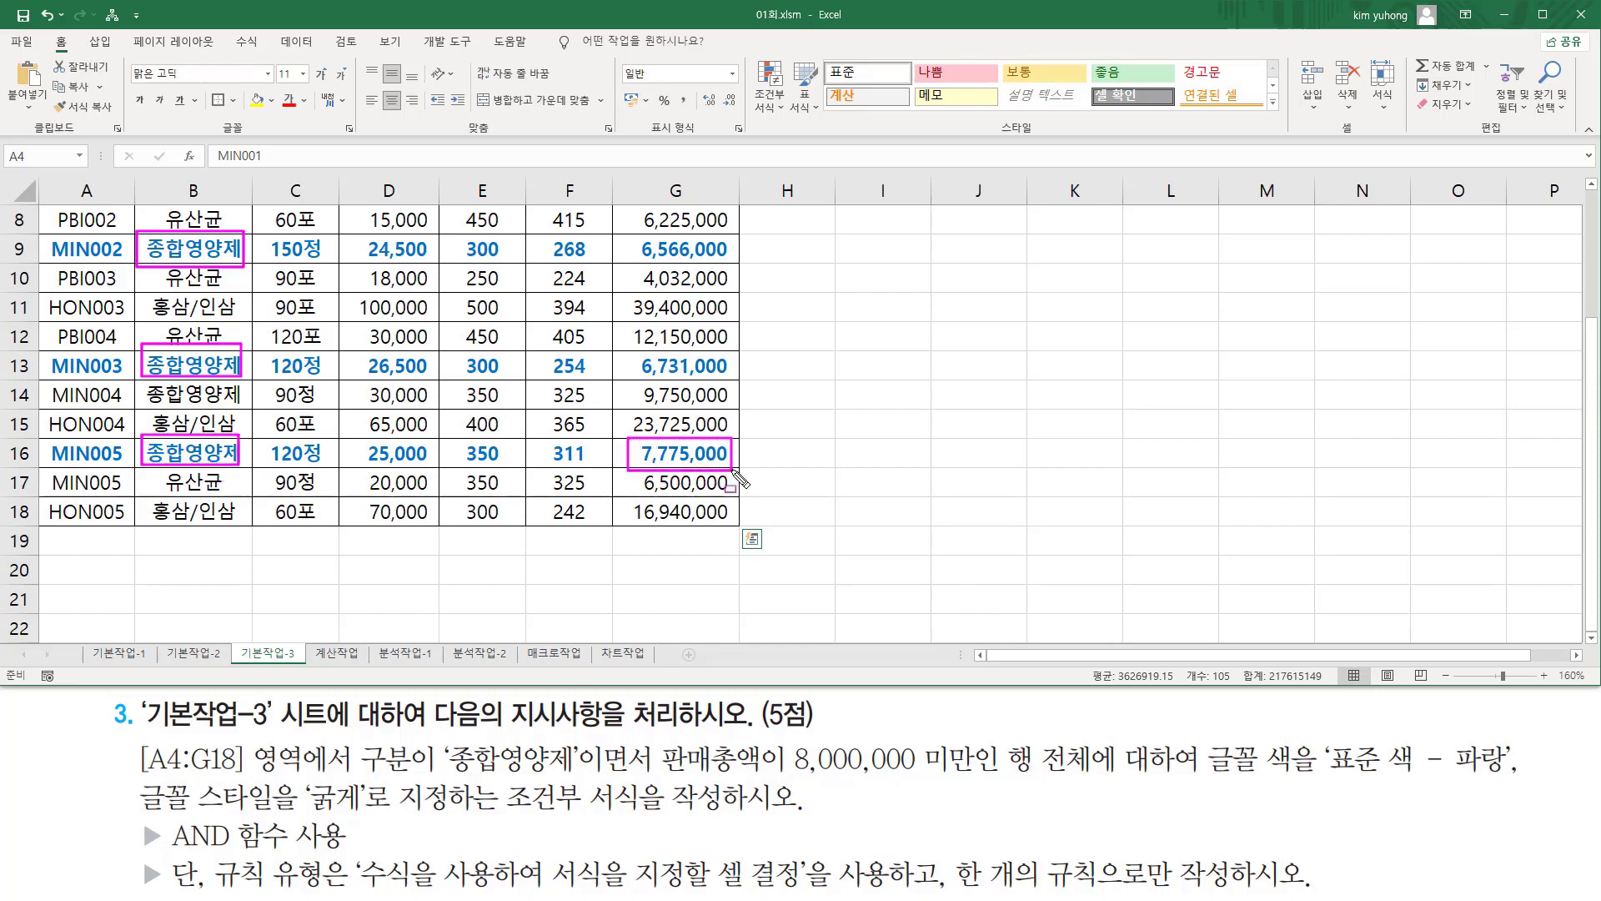
{"action": "mouse_move", "coordinate": [630, 351]}
{"action": "left_mouse_down"}
{"action": "mouse_move", "coordinate": [638, 371]}
{"action": "mouse_move", "coordinate": [737, 384]}
{"action": "left_mouse_up"}
{"action": "mouse_move", "coordinate": [630, 231]}
{"action": "left_mouse_down"}
{"action": "mouse_move", "coordinate": [631, 250]}
{"action": "mouse_move", "coordinate": [727, 264]}
{"action": "left_mouse_up"}
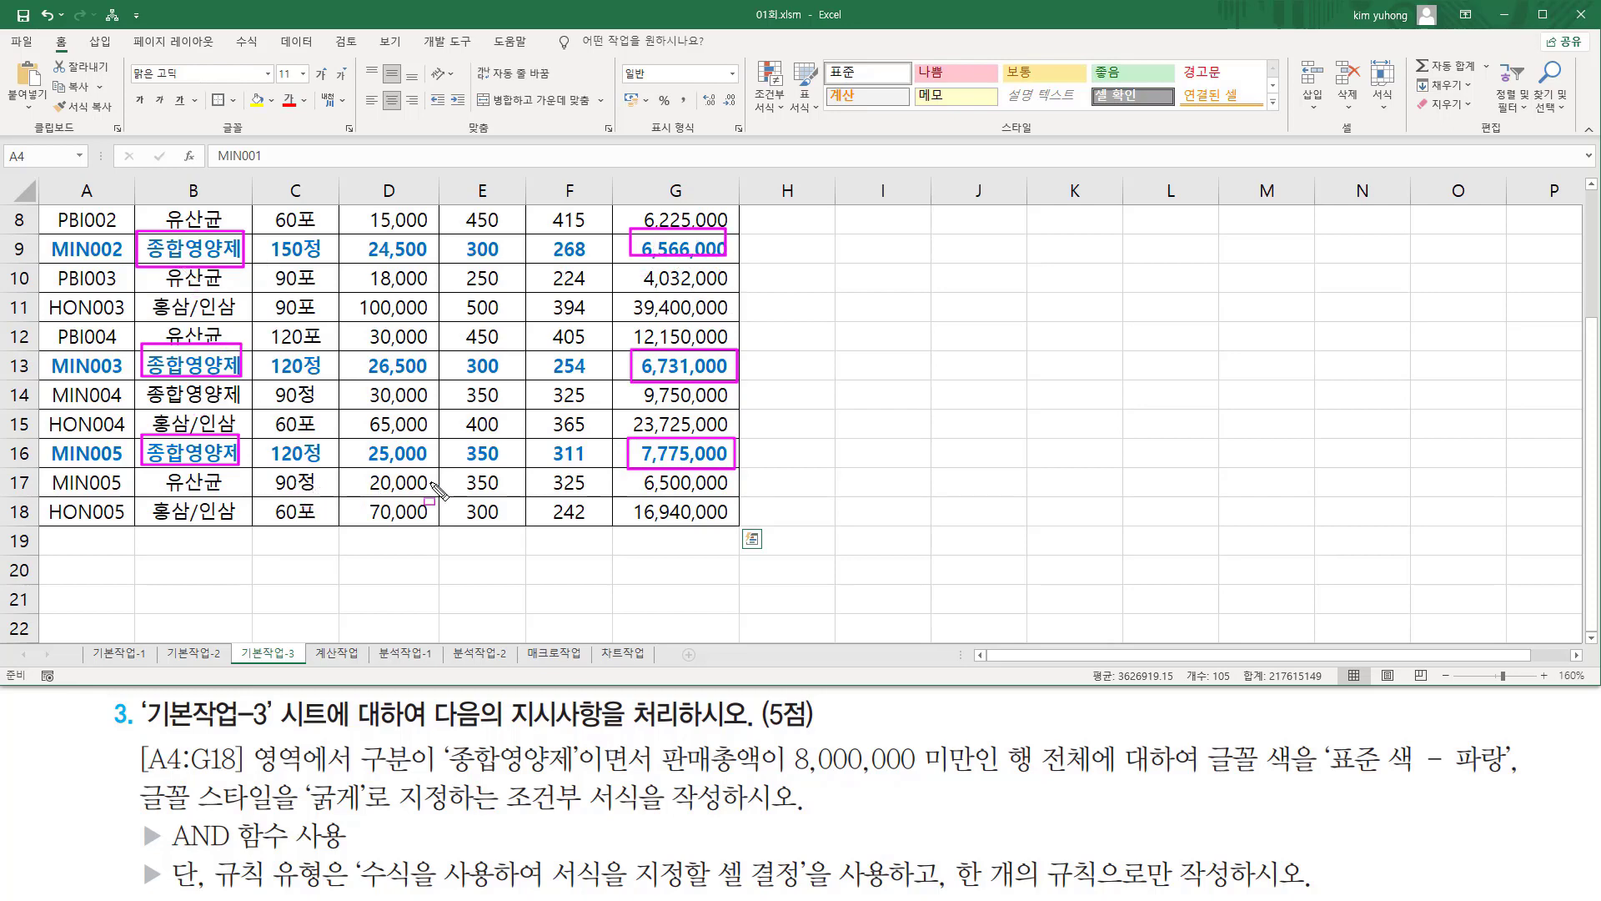
{"action": "key", "text": "Escape"}
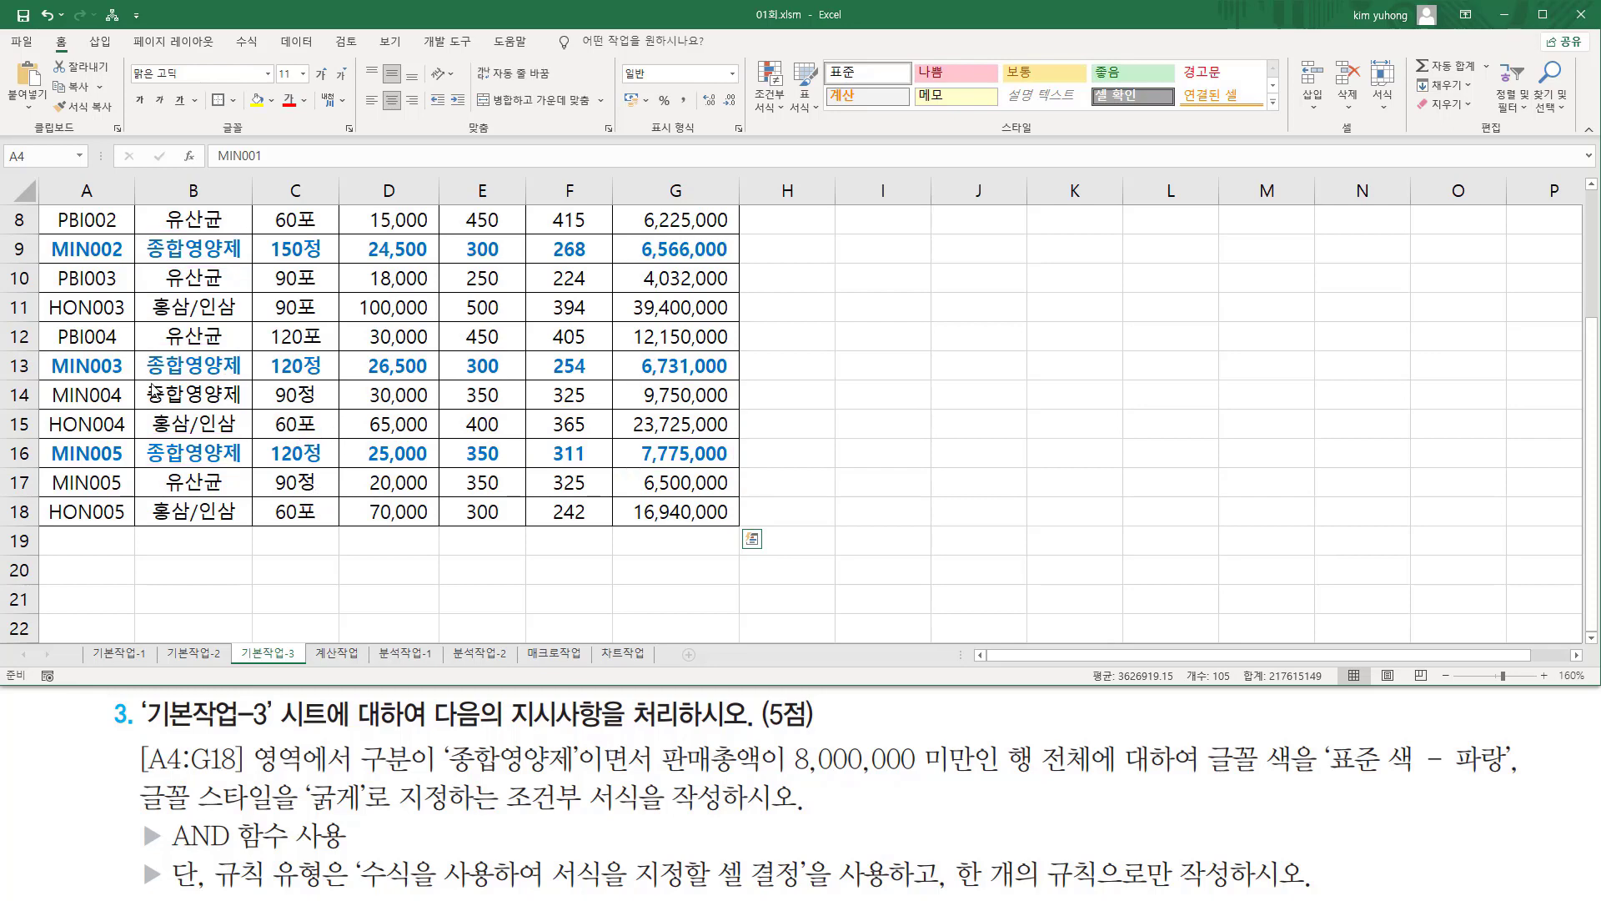
- Examine the 종합영양제 rows left unformatted and compare their 판매총액 with the 8,000,000 limit
{"action": "mouse_move", "coordinate": [138, 377]}
{"action": "left_mouse_down"}
{"action": "mouse_move", "coordinate": [252, 408]}
{"action": "mouse_move", "coordinate": [724, 409]}
{"action": "mouse_move", "coordinate": [737, 383]}
{"action": "left_mouse_up"}
{"action": "key", "text": "Escape"}
{"action": "scroll", "coordinate": [581, 429], "scroll_direction": "up", "scroll_amount": 3}
{"action": "left_click_drag", "start_coordinate": [138, 299], "coordinate": [244, 327]}
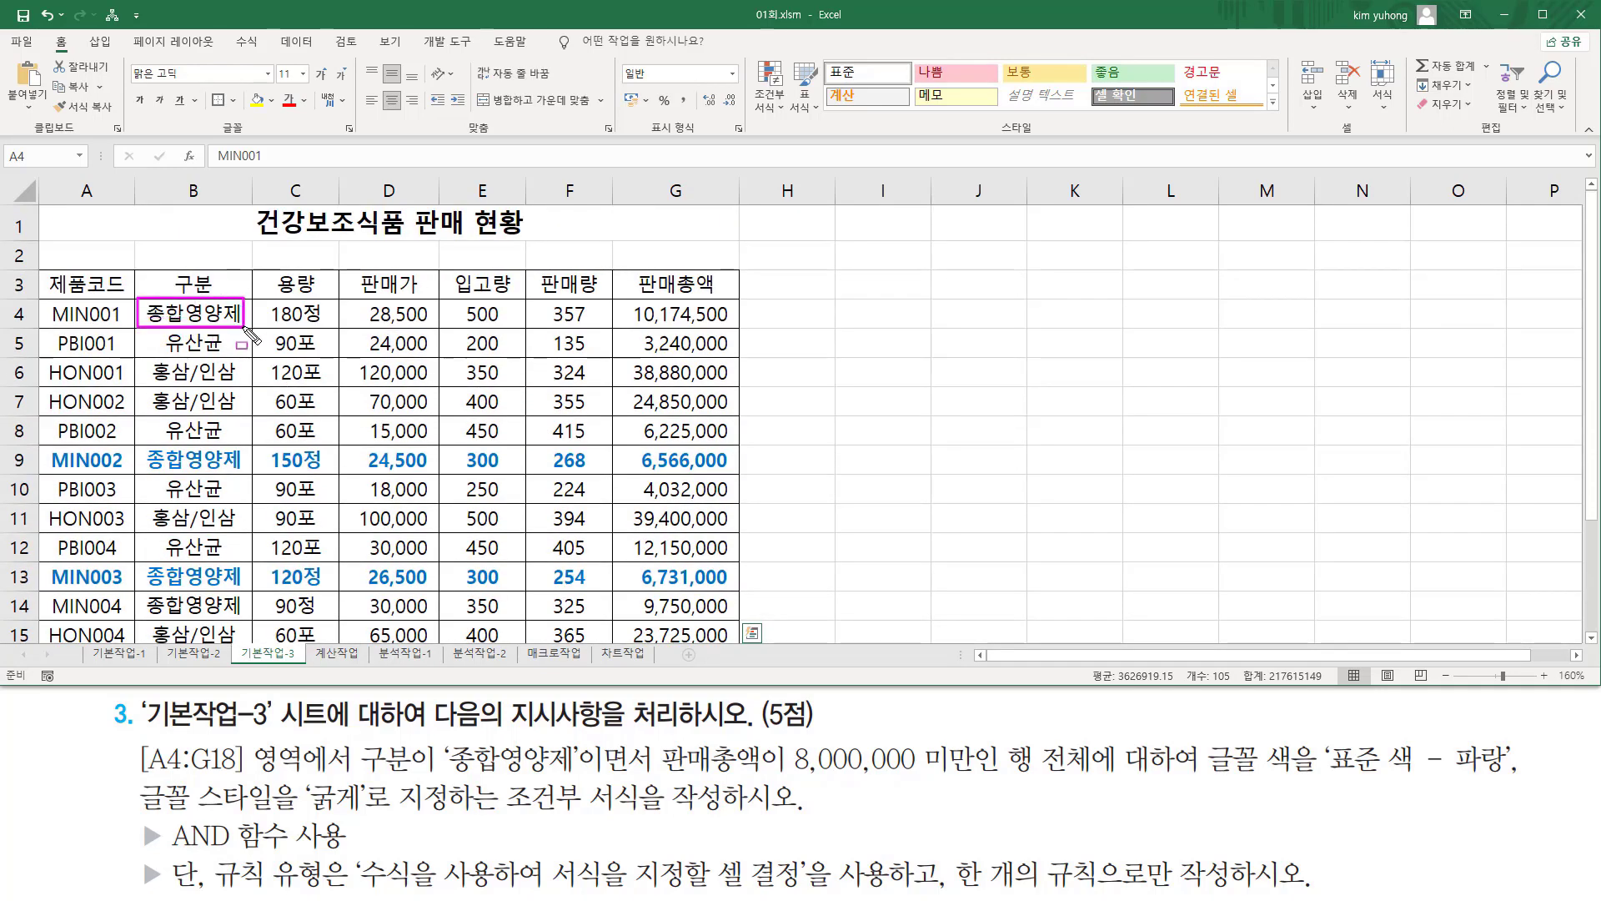
{"action": "left_click_drag", "start_coordinate": [628, 323], "coordinate": [732, 324]}
{"action": "left_click_drag", "start_coordinate": [142, 590], "coordinate": [248, 620]}
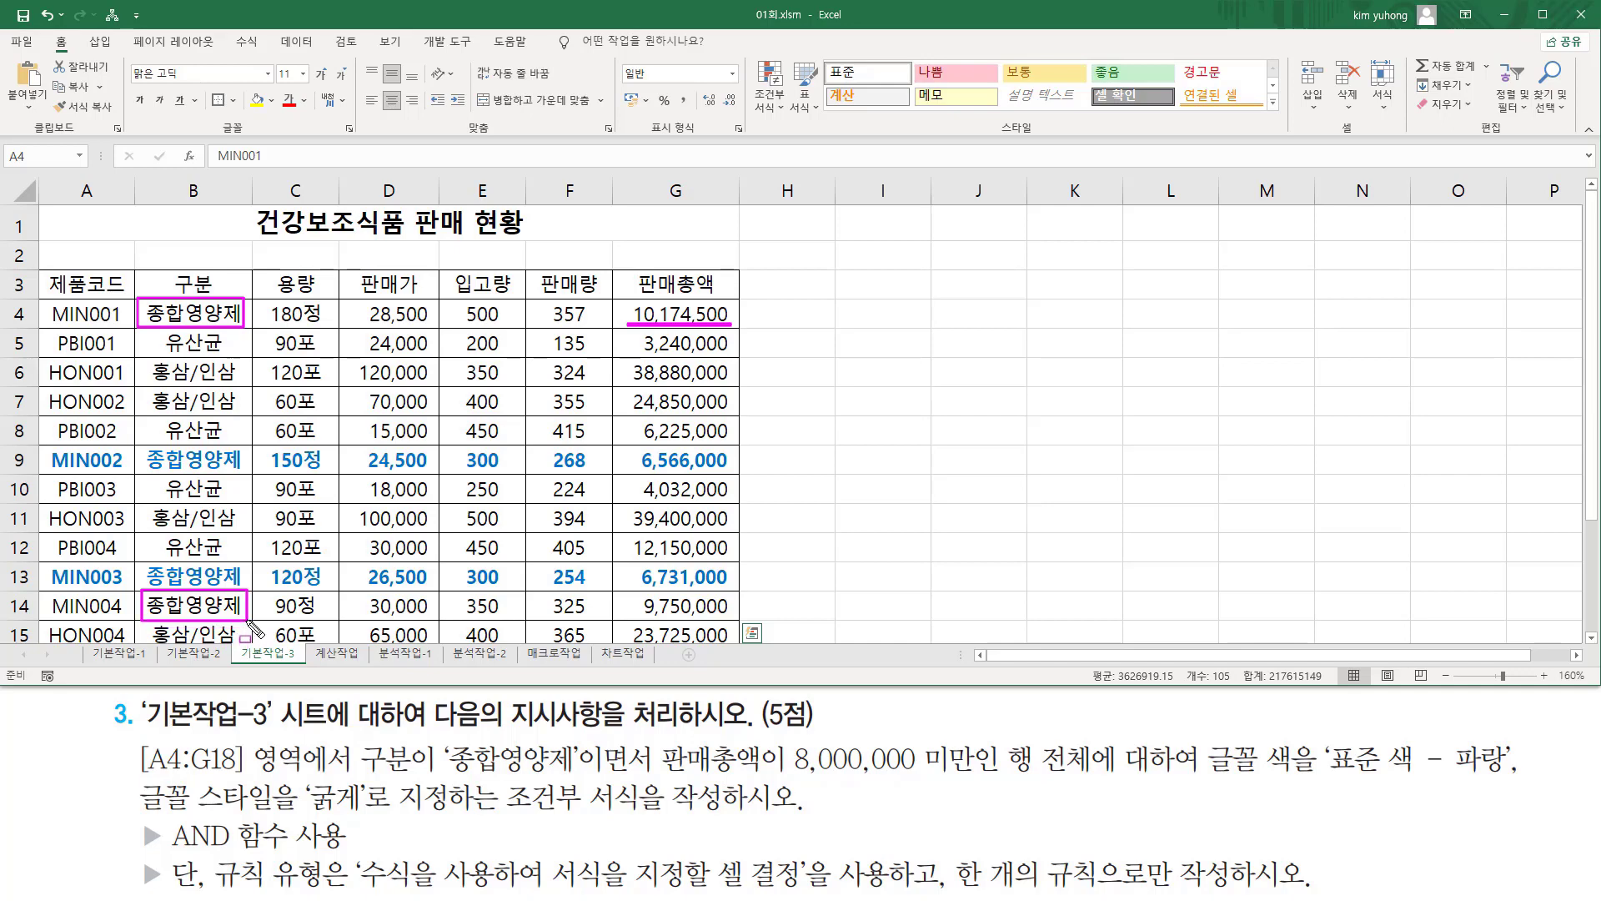
{"action": "left_click_drag", "start_coordinate": [626, 618], "coordinate": [749, 618]}
{"action": "key", "text": "Escape"}
{"action": "key", "text": "ctrl+shift+End"}
{"action": "scroll", "coordinate": [840, 519], "scroll_direction": "down", "scroll_amount": 2}
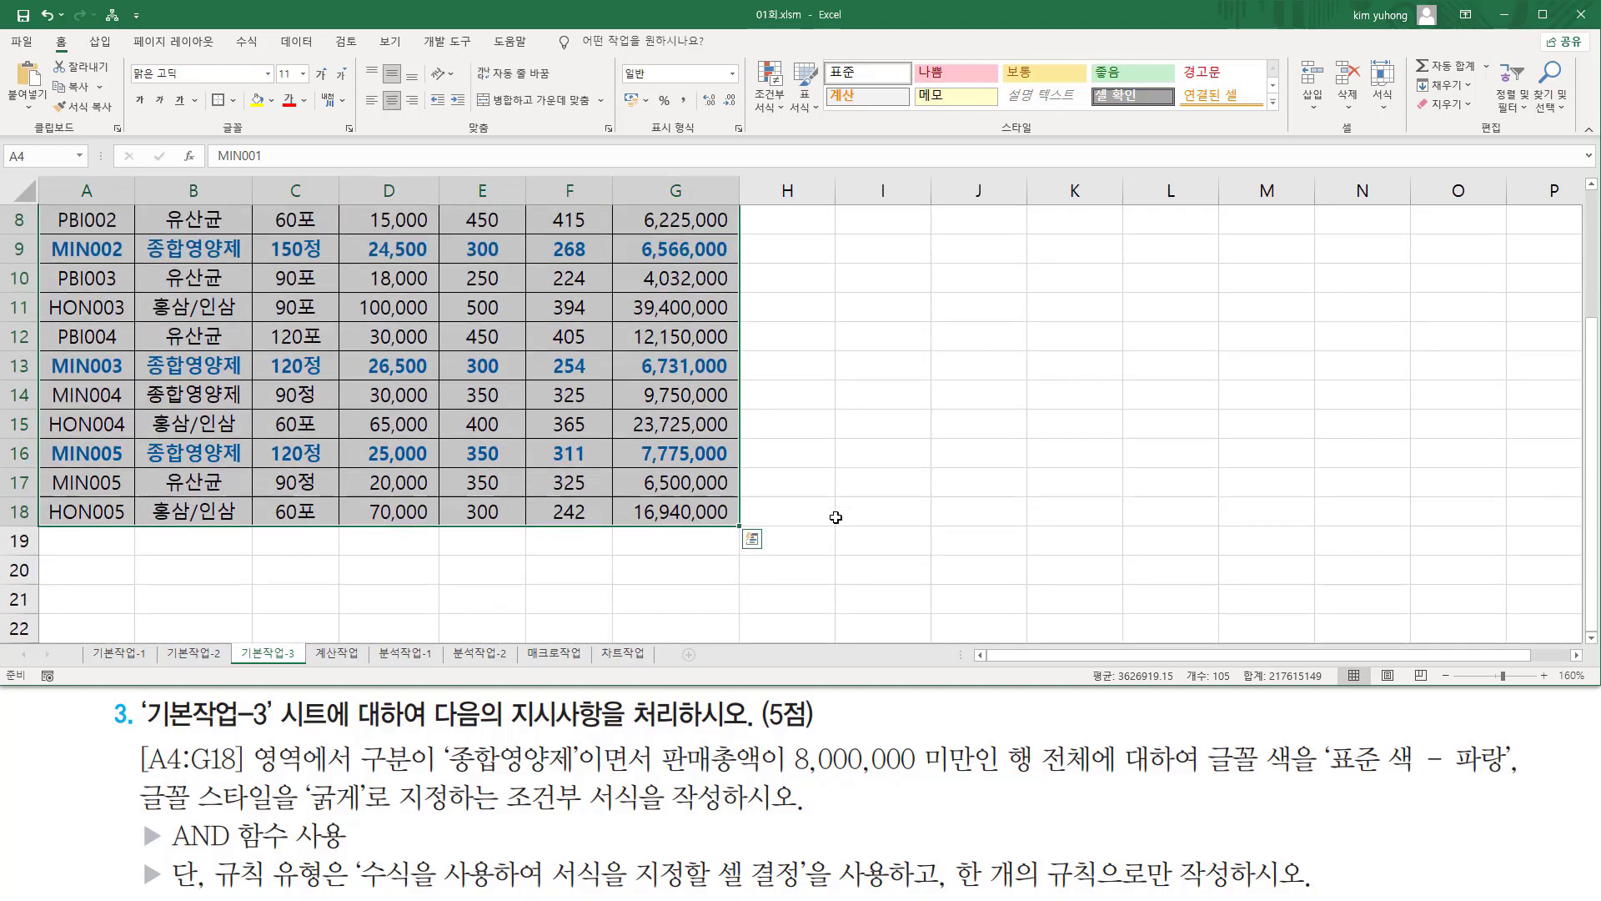
{"action": "scroll", "coordinate": [818, 518], "scroll_direction": "up", "scroll_amount": 2}
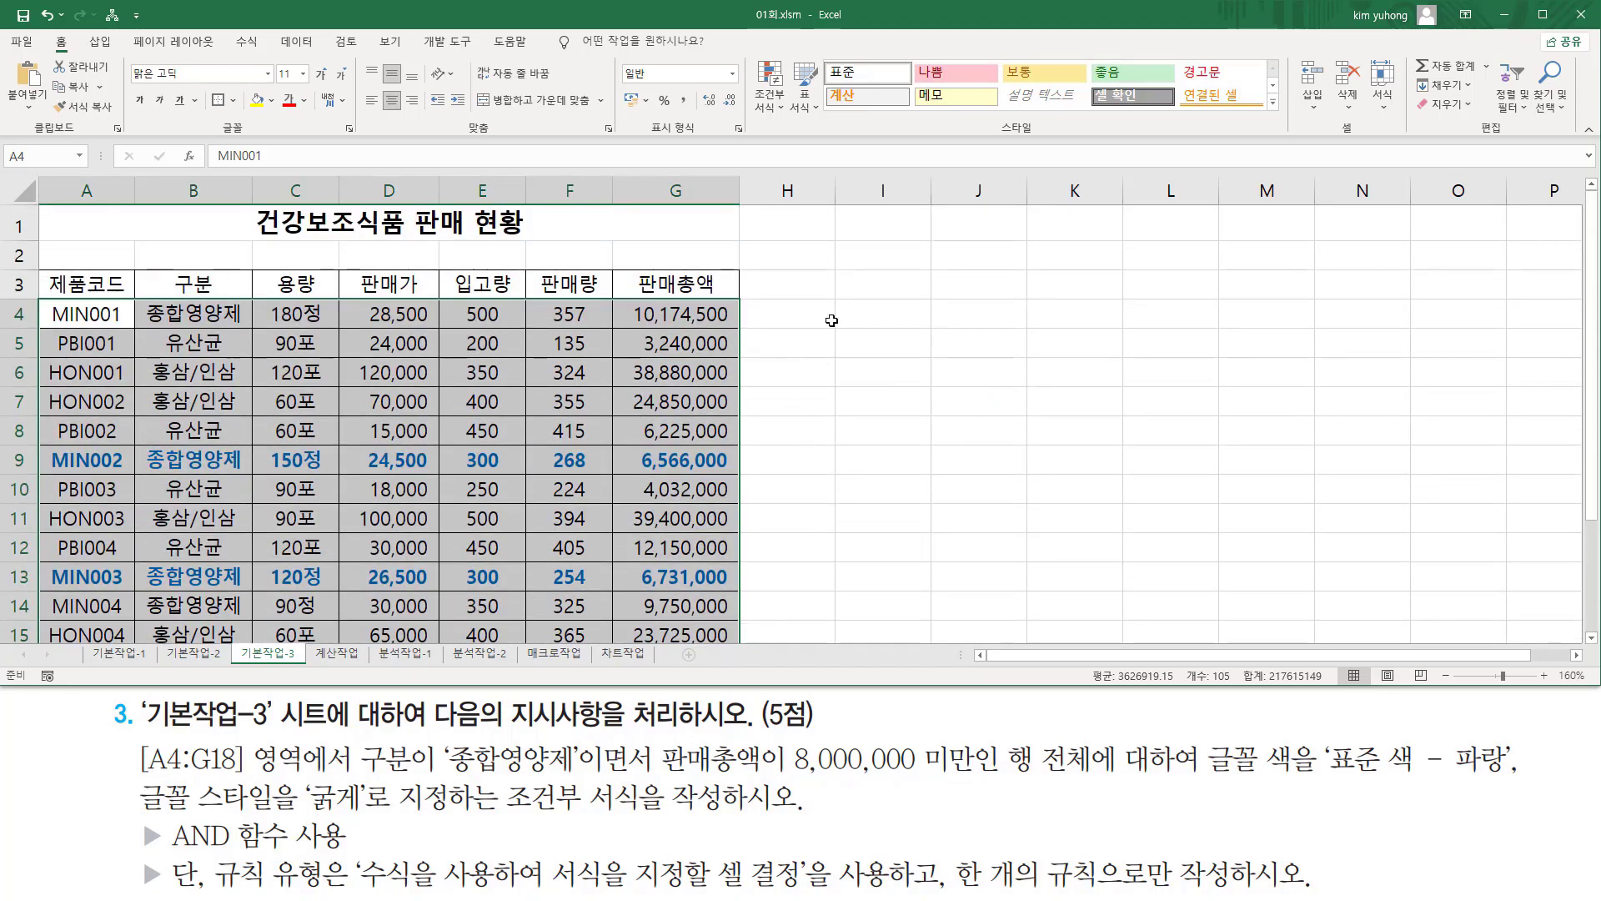
- Record the rule formula in H3 as left-aligned text: '=and($B4="종합영양제", $G4<8000000)
{"action": "left_click", "coordinate": [808, 291]}
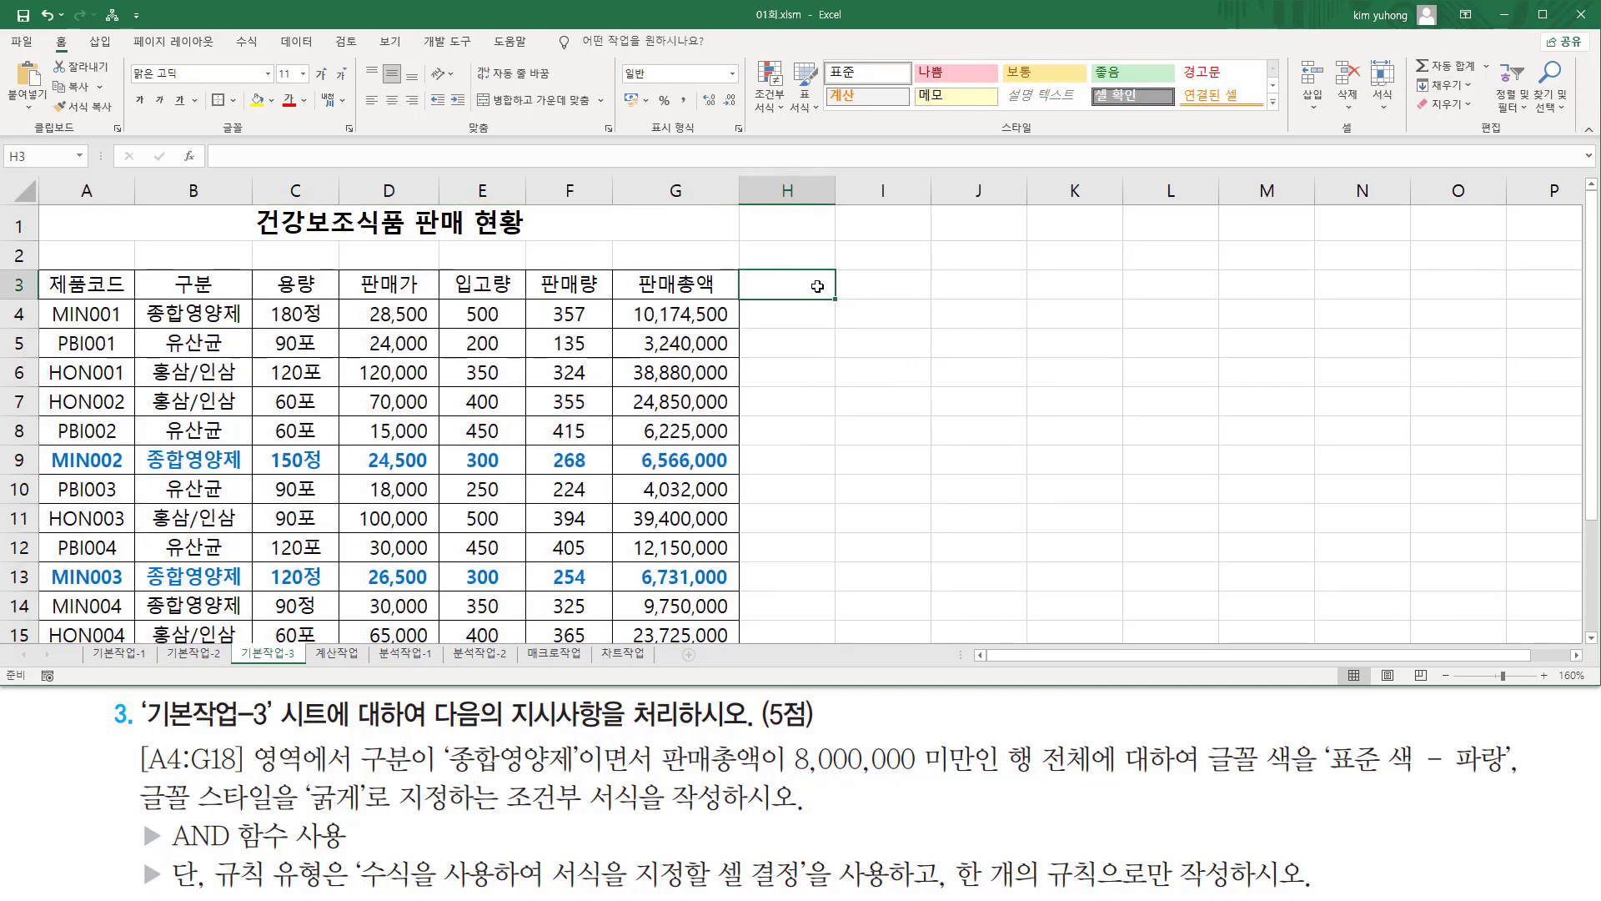
{"action": "double_click", "coordinate": [817, 286]}
{"action": "type", "text": "'=and($B4=\"종합영양제\", $G4<8000000)"}
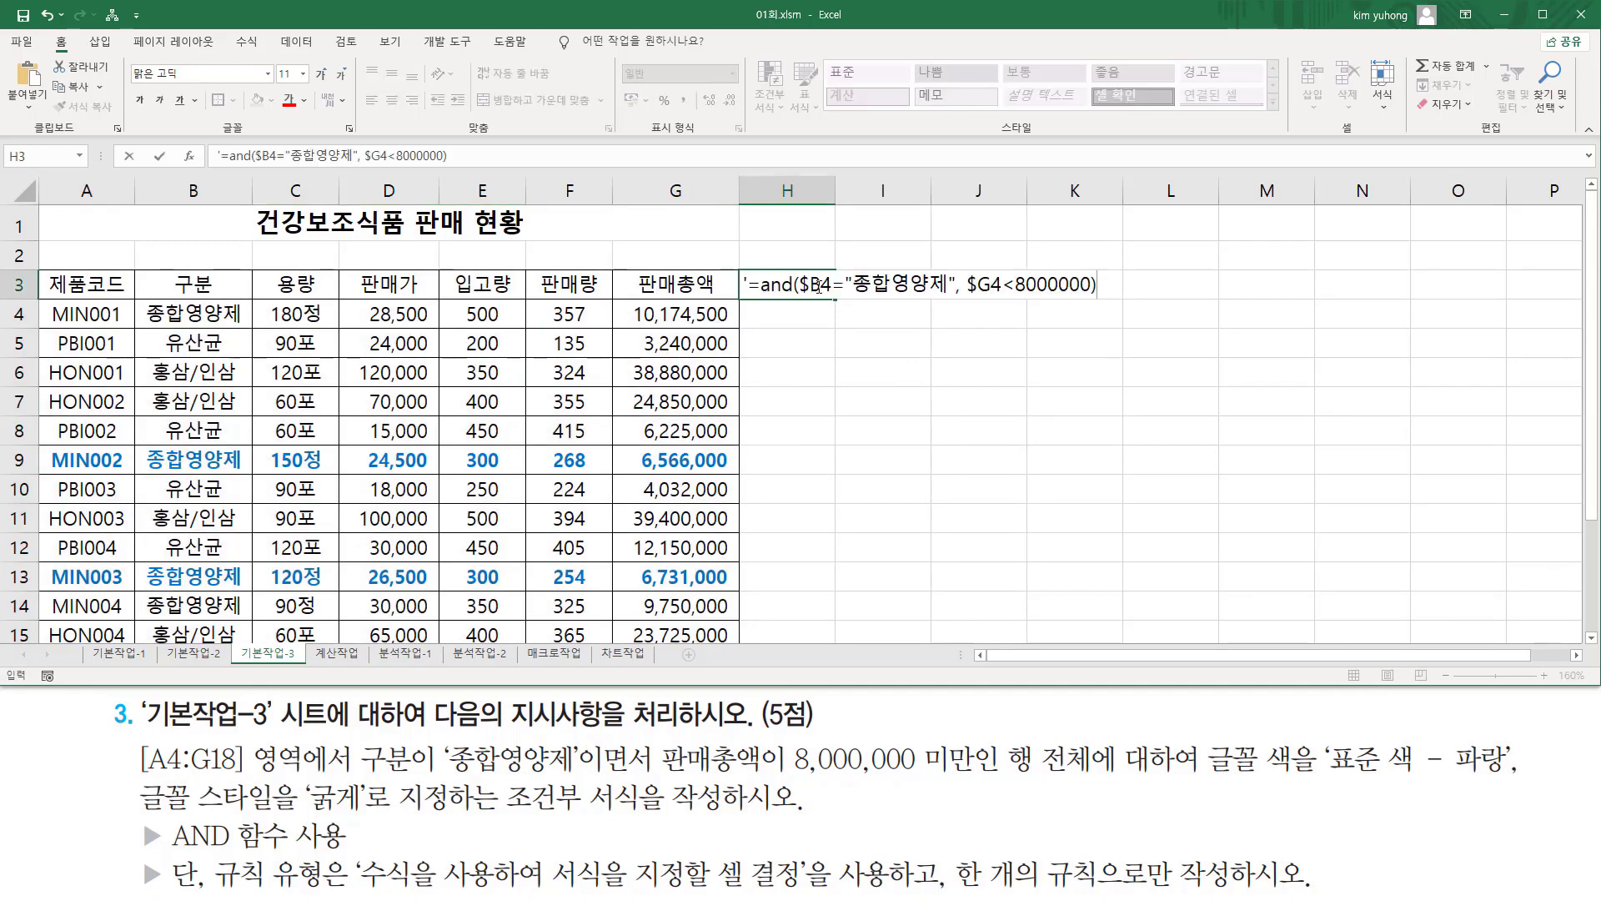
{"action": "key", "text": "ctrl+Return"}
{"action": "left_click", "coordinate": [381, 101]}
- Review the noted formula's two conditions, AND function and $B4 and $G4 references against the whole-row (행 전체) instruction
{"action": "left_click_drag", "start_coordinate": [809, 257], "coordinate": [978, 309]}
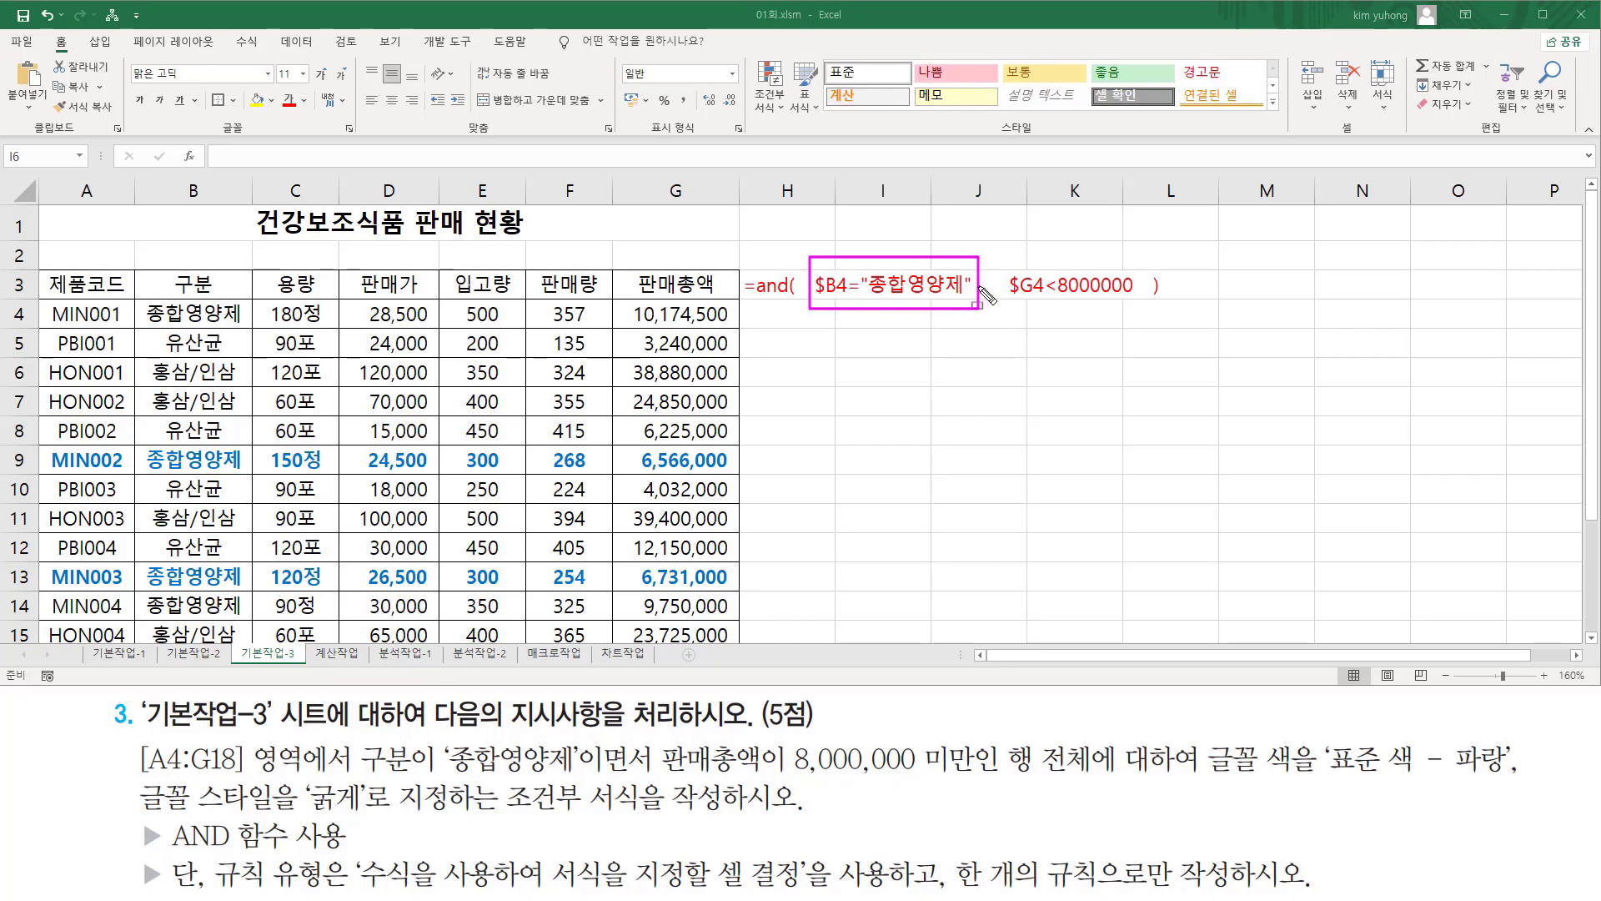
{"action": "mouse_move", "coordinate": [1004, 257]}
{"action": "left_mouse_down"}
{"action": "mouse_move", "coordinate": [1106, 322]}
{"action": "mouse_move", "coordinate": [1145, 309]}
{"action": "left_mouse_up"}
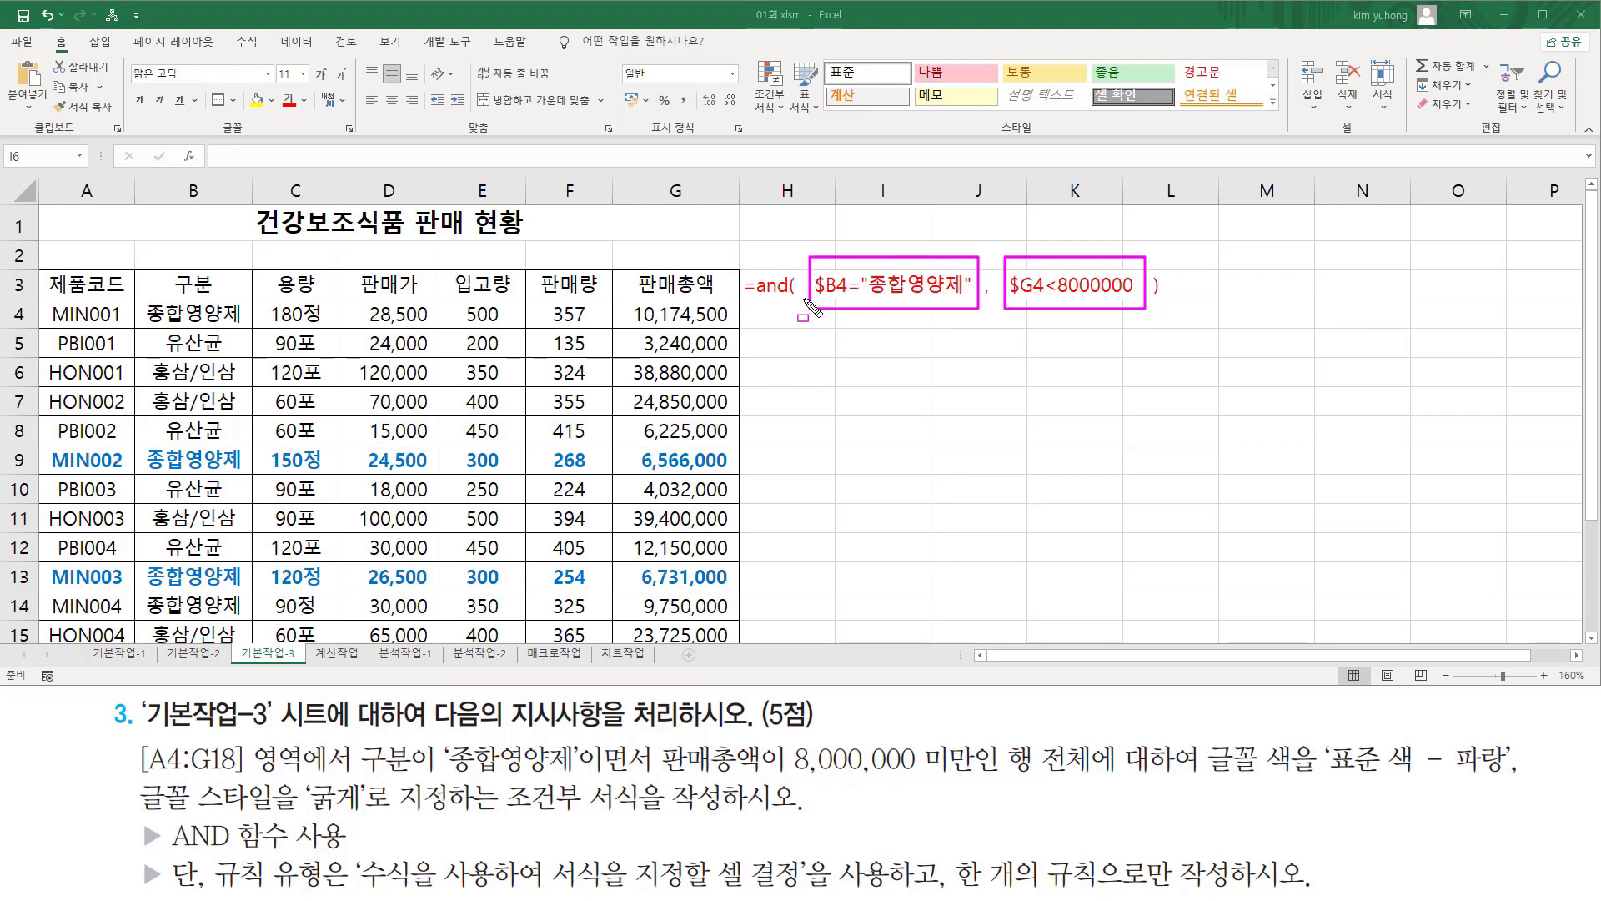
{"action": "mouse_move", "coordinate": [755, 250]}
{"action": "left_mouse_down"}
{"action": "mouse_move", "coordinate": [1044, 323]}
{"action": "mouse_move", "coordinate": [1171, 319]}
{"action": "left_mouse_up"}
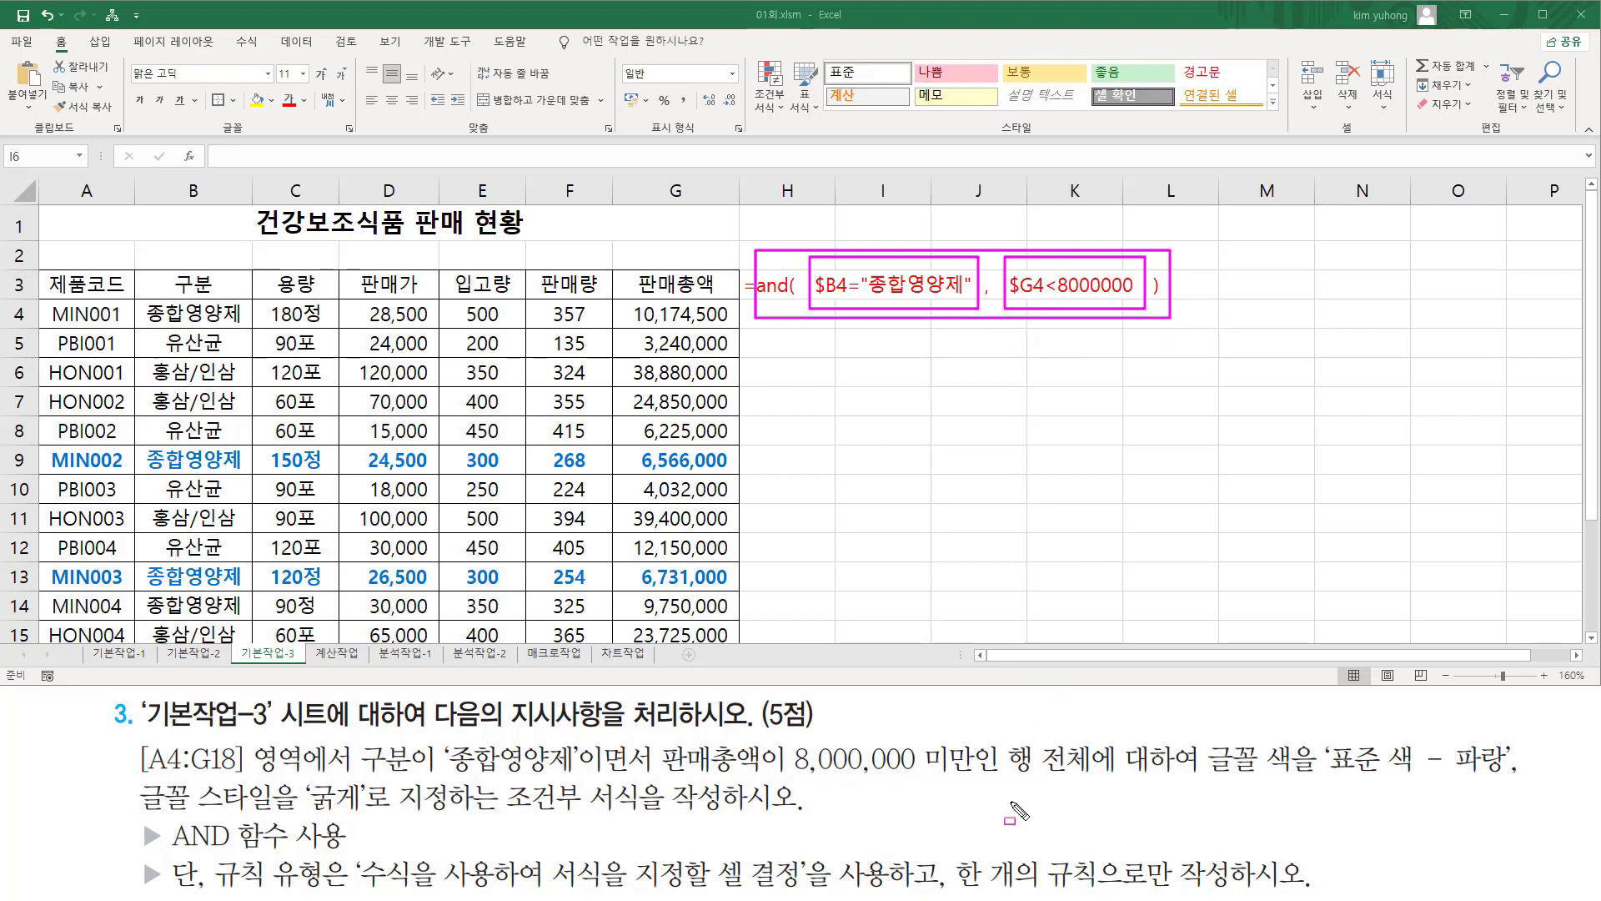
{"action": "mouse_move", "coordinate": [1006, 776]}
{"action": "left_mouse_down"}
{"action": "mouse_move", "coordinate": [1087, 779]}
{"action": "mouse_move", "coordinate": [1097, 738]}
{"action": "left_mouse_up"}
{"action": "left_click_drag", "start_coordinate": [817, 295], "coordinate": [849, 295]}
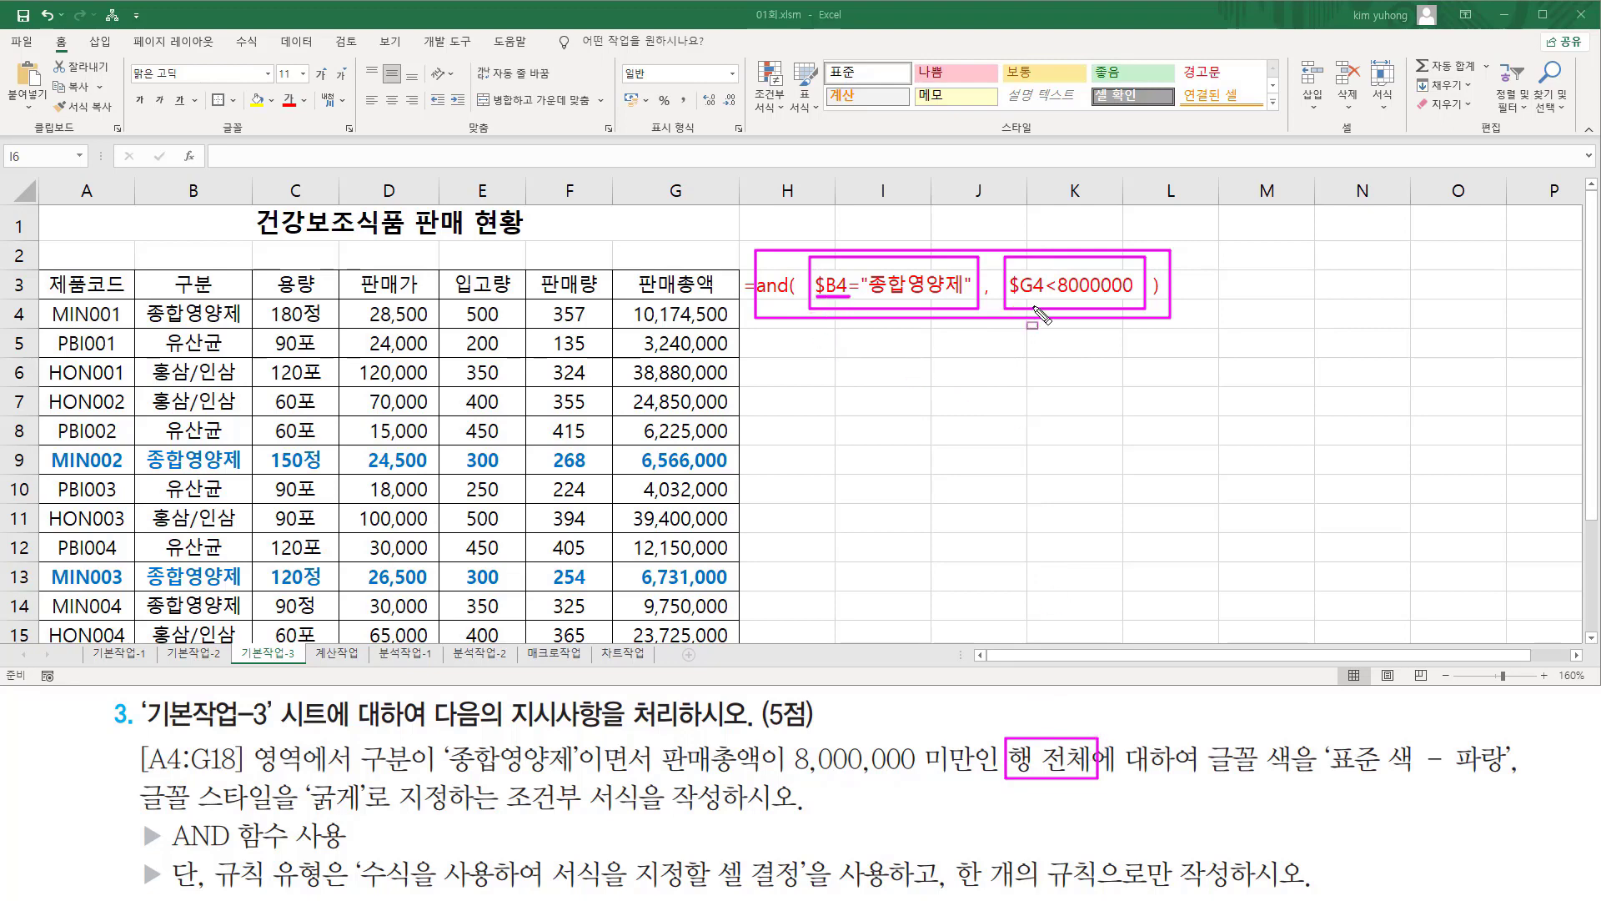
{"action": "left_click_drag", "start_coordinate": [1009, 296], "coordinate": [1044, 297]}
{"action": "key", "text": "Escape"}
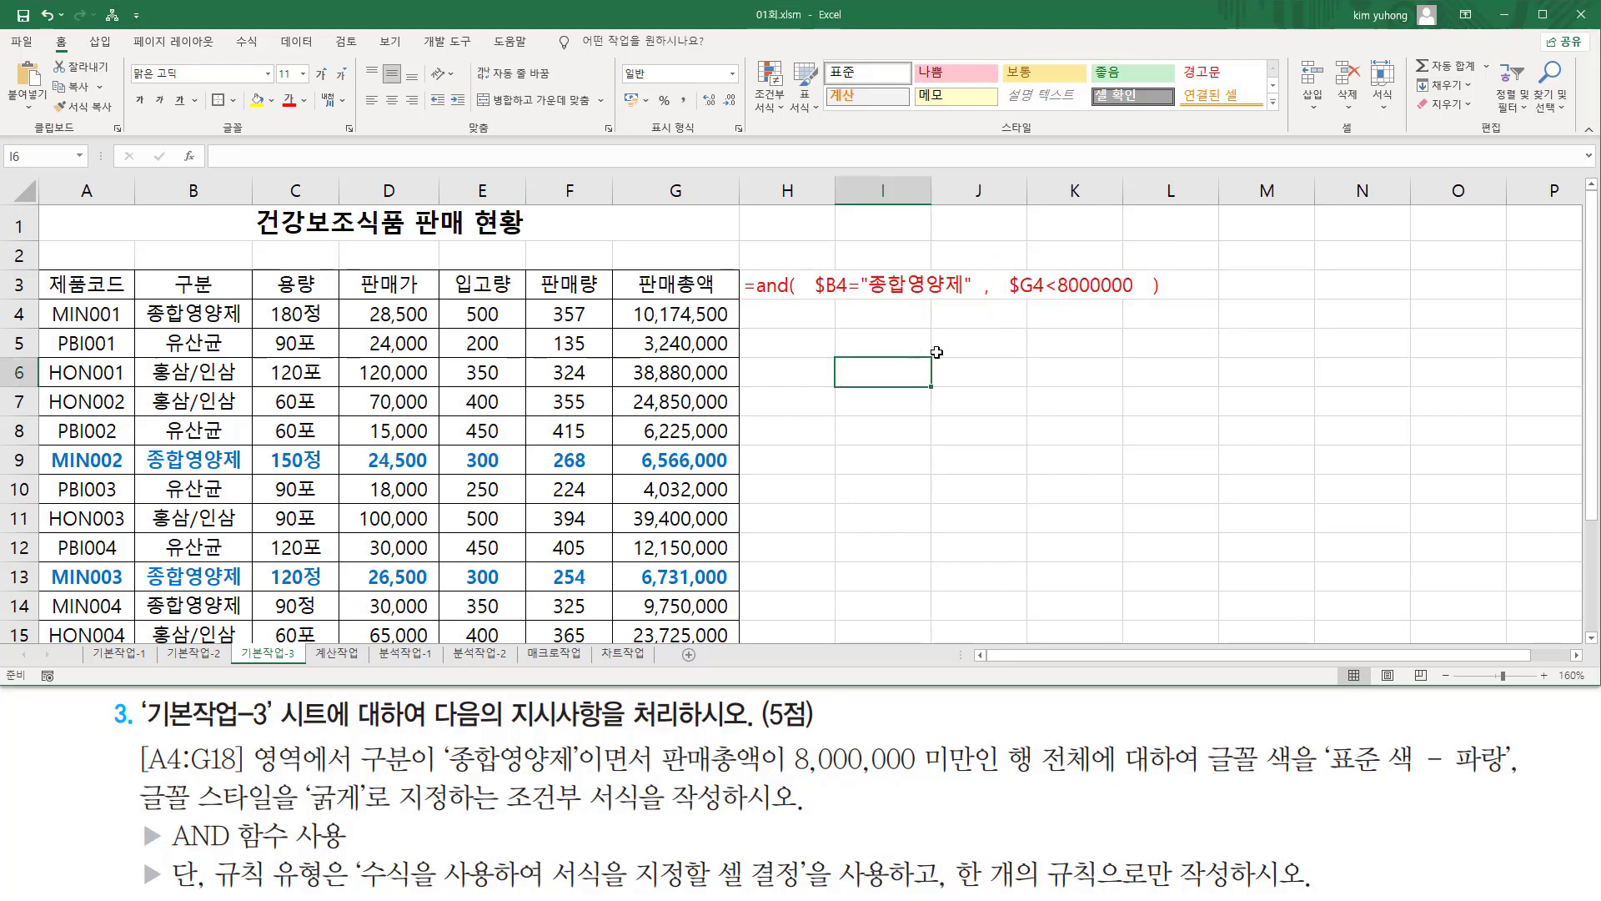